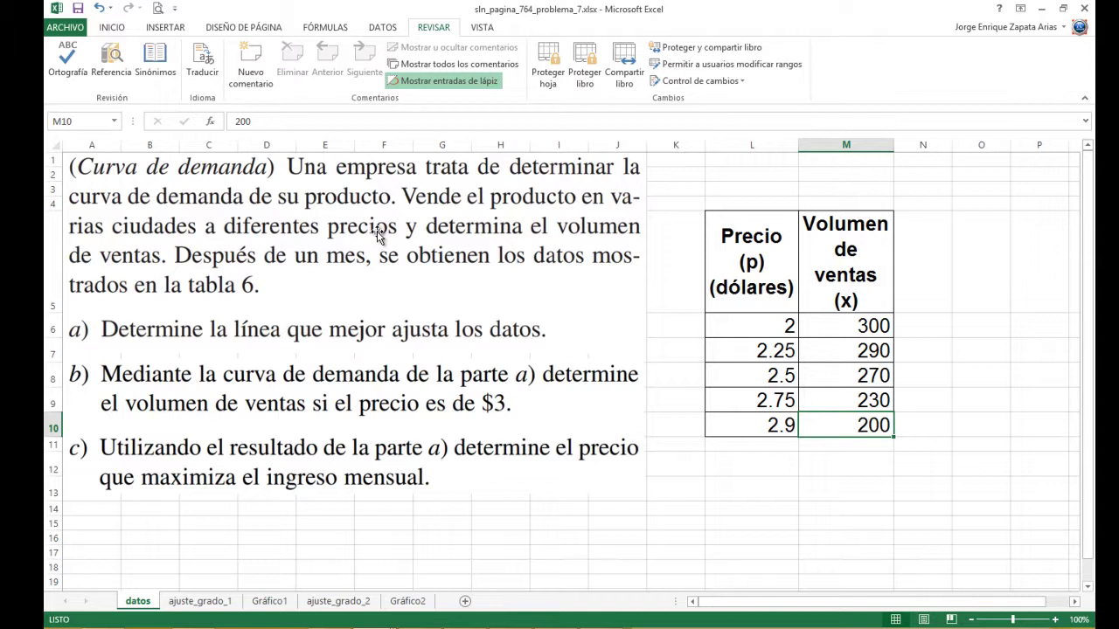
Add a blank worksheet, place it after the Gráfico2 sheet, and select ranges A1:J26 and K3:N18 in it
click(465, 601)
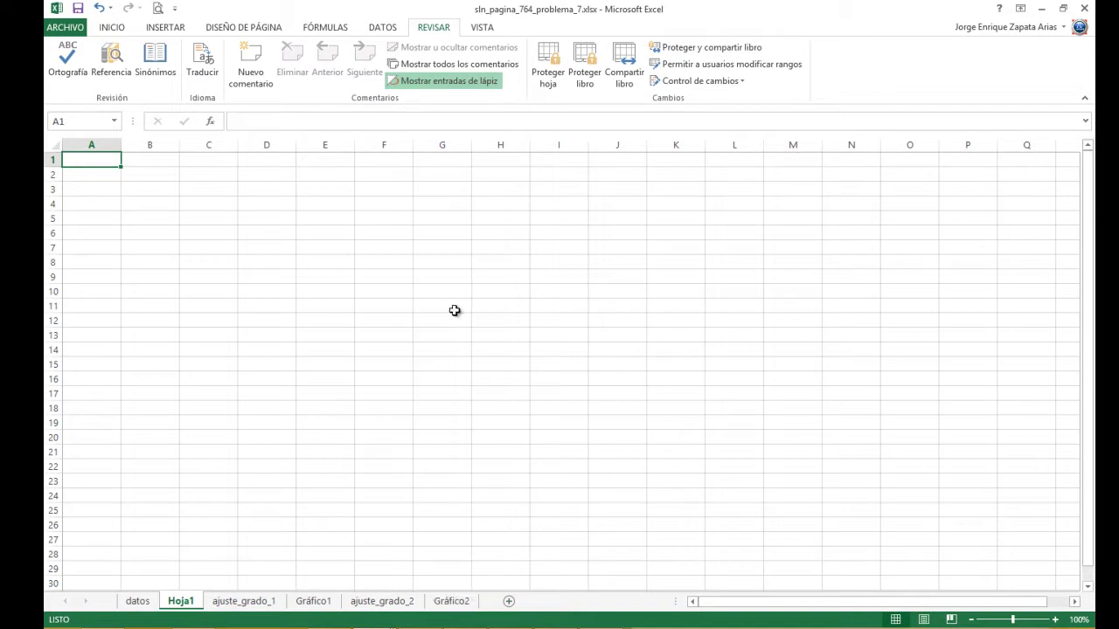
mouse_move(180, 605)
mouse_down()
mouse_move(490, 609)
mouse_move(472, 604)
mouse_up()
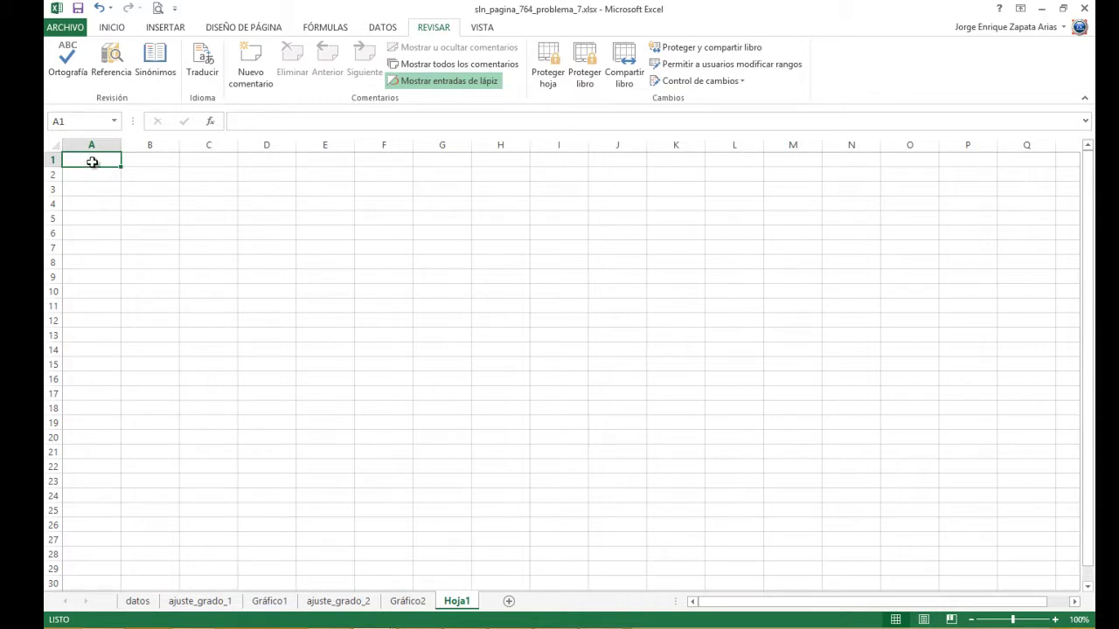
drag(91, 162, 608, 528)
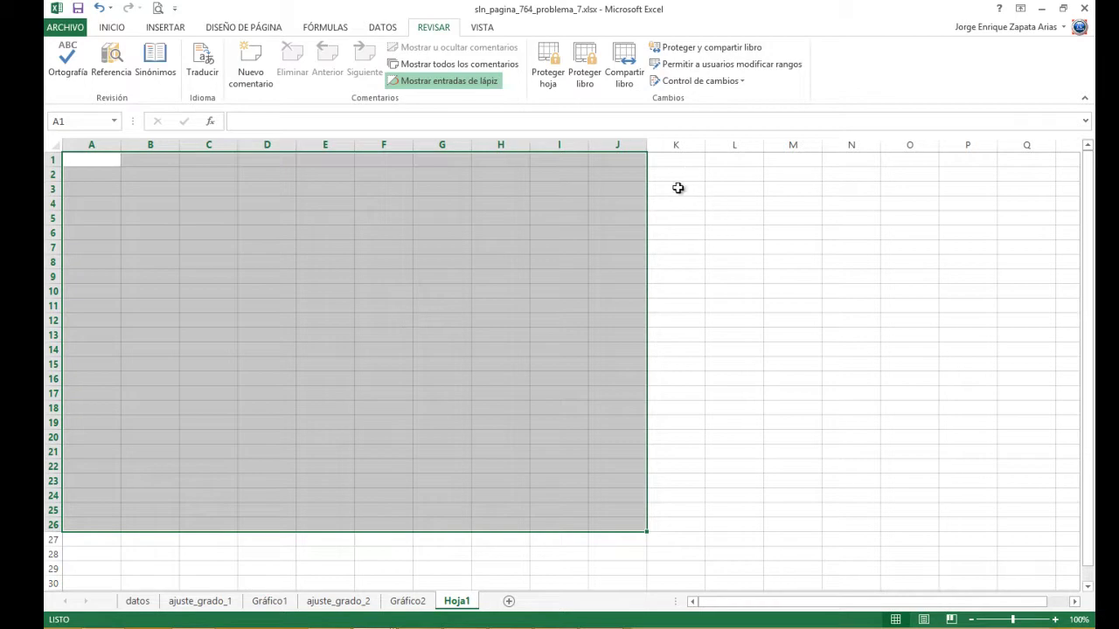
drag(674, 182, 858, 411)
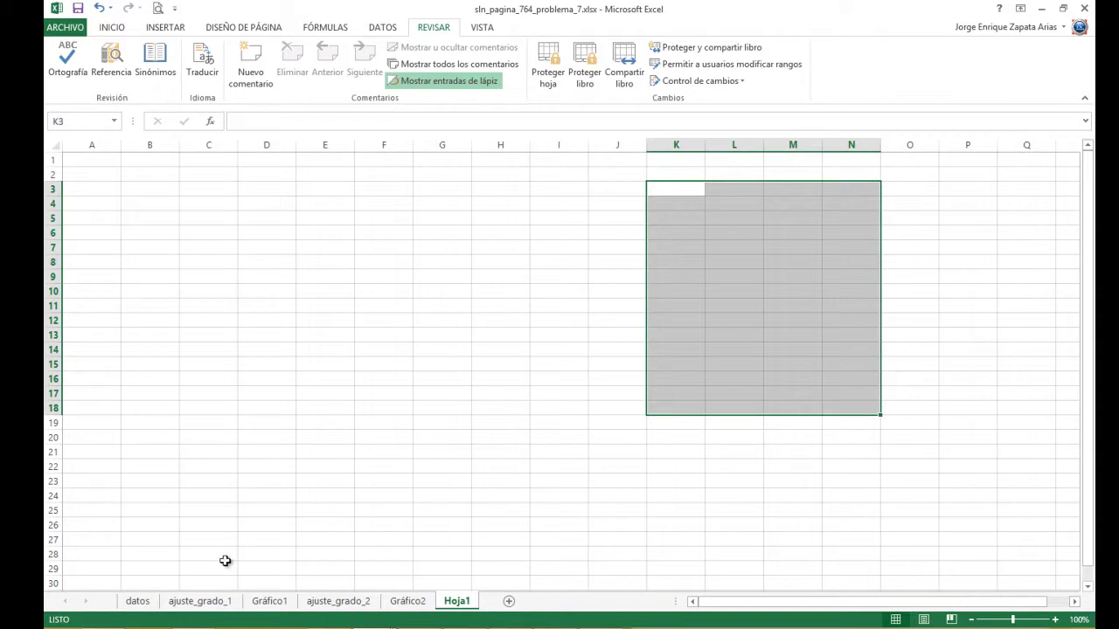
Check the problem picture on the datos sheet, then switch to the workshop PDF in Foxit Reader and find exercise 7 and Tabla 6
click(131, 601)
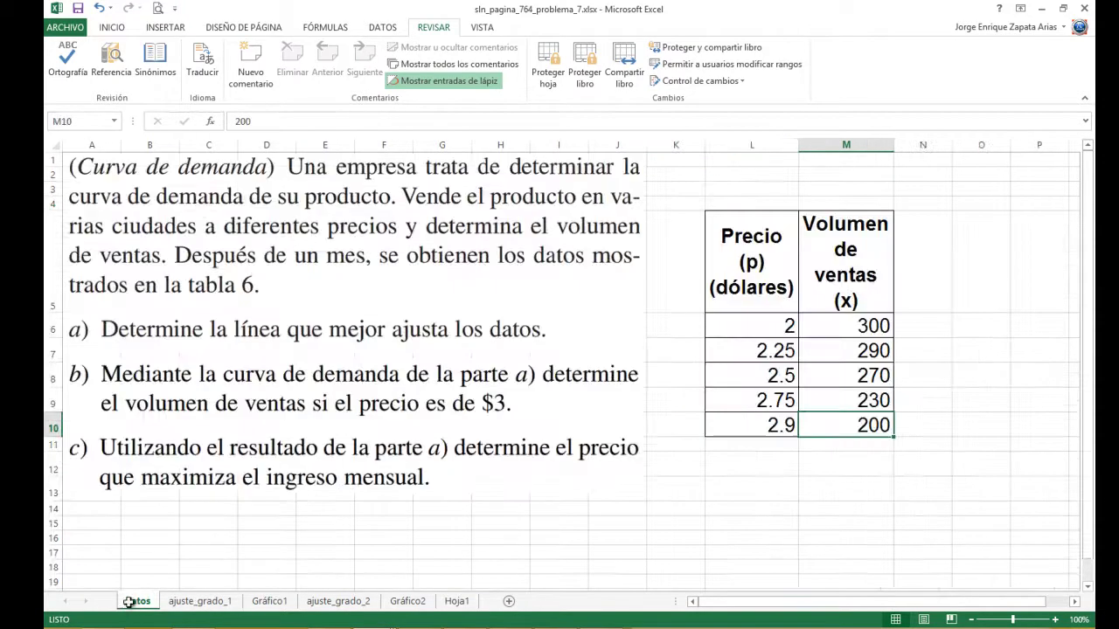
click(199, 186)
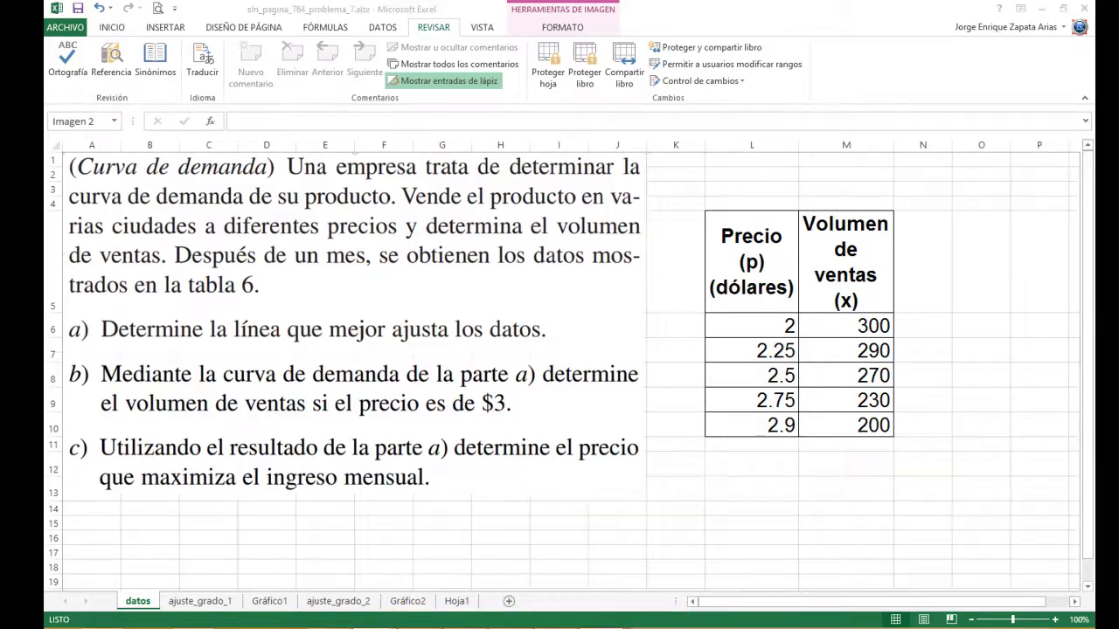
key(alt+Tab)
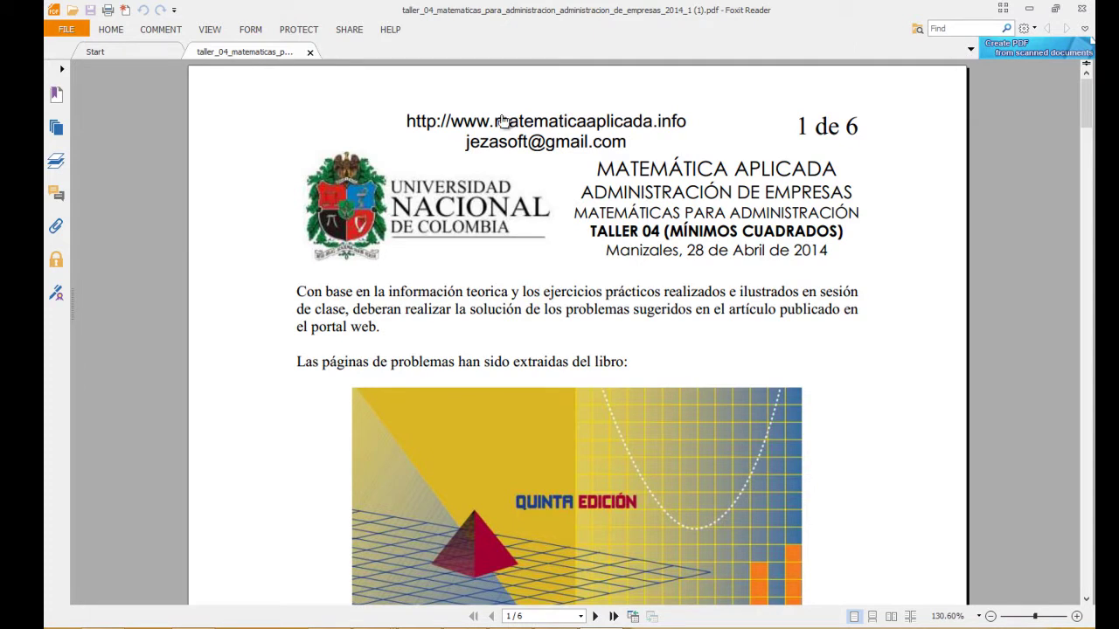
click(391, 29)
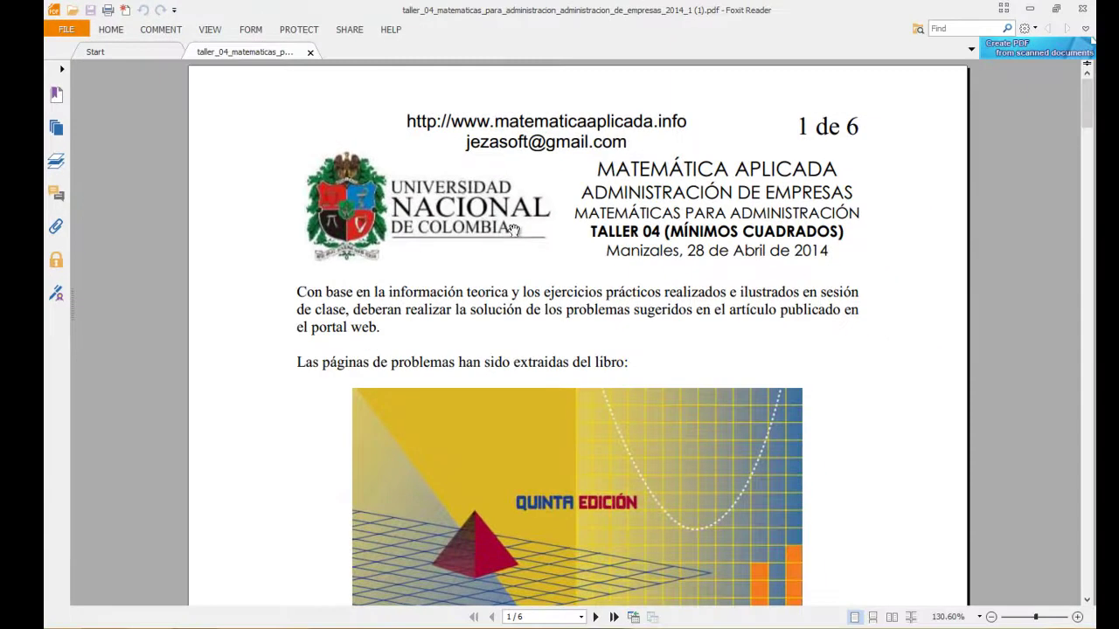
scroll(472, 183, down, 12)
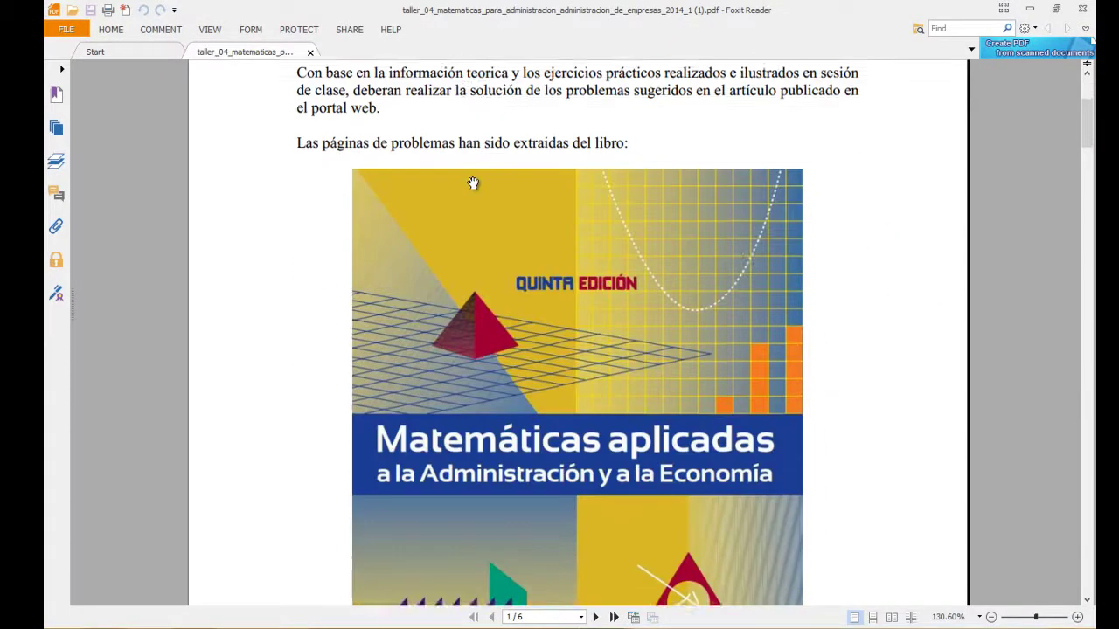
scroll(479, 157, down, 3)
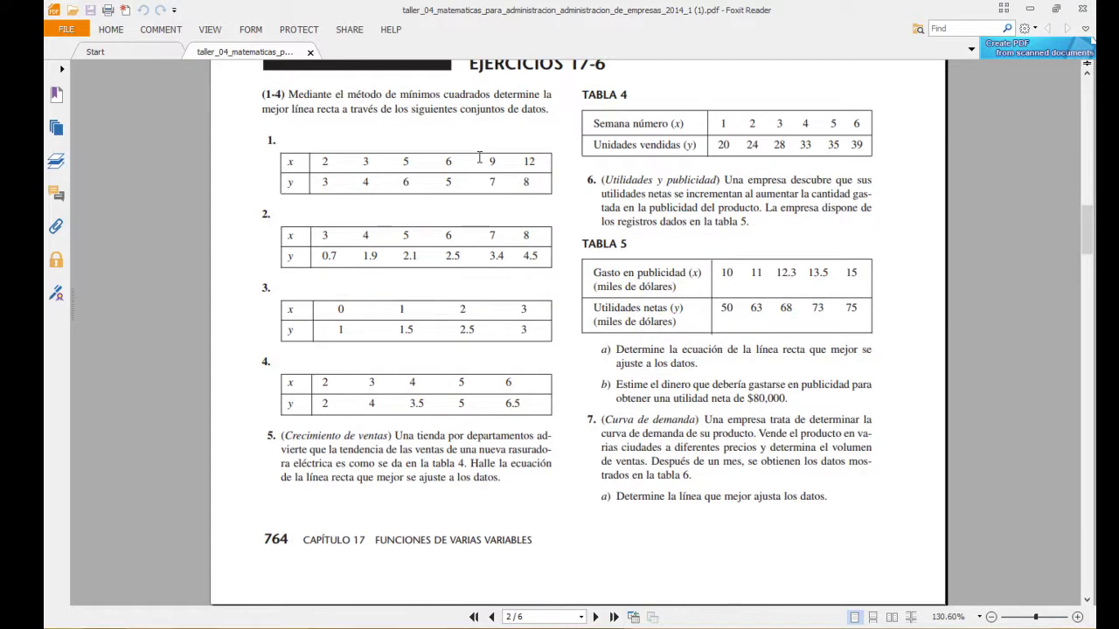
scroll(479, 158, down, 8)
scroll(480, 157, up, 10)
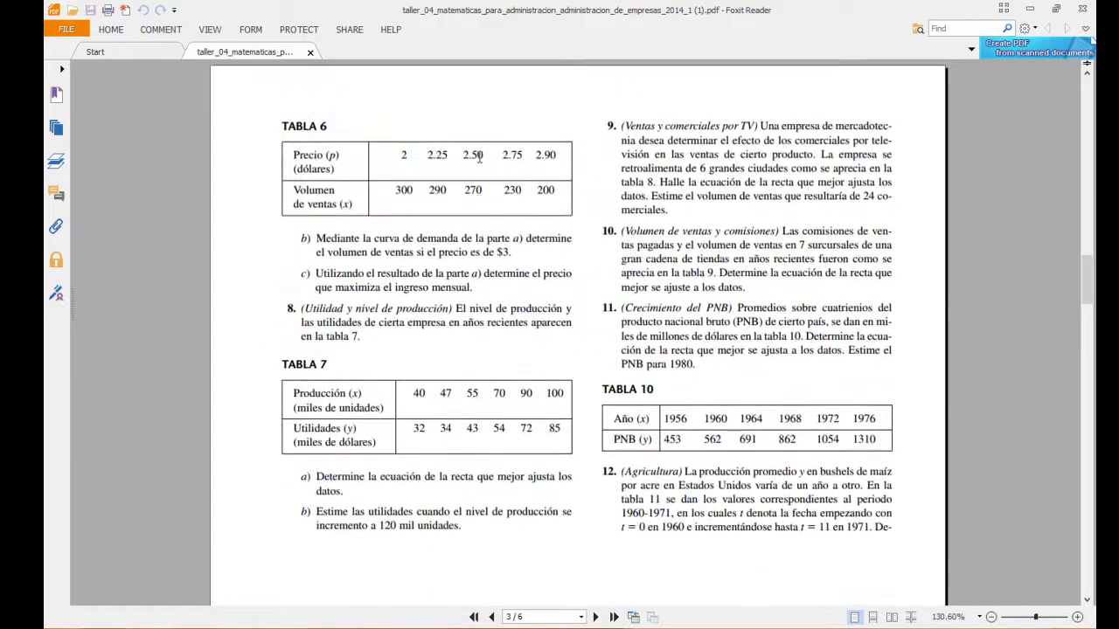
scroll(479, 157, down, 2)
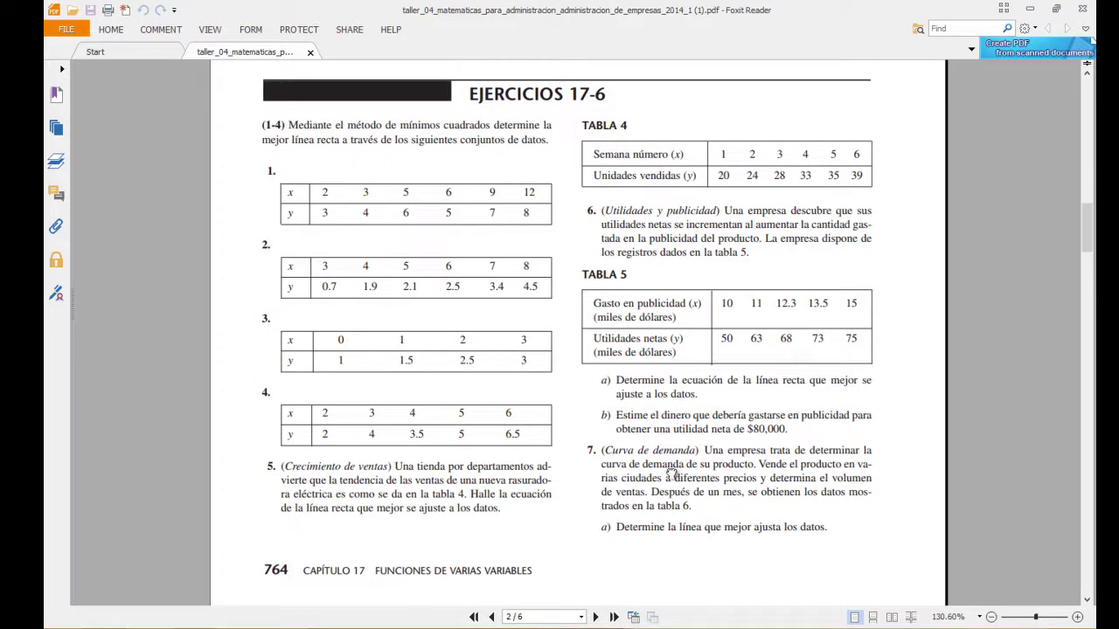
scroll(677, 467, down, 1)
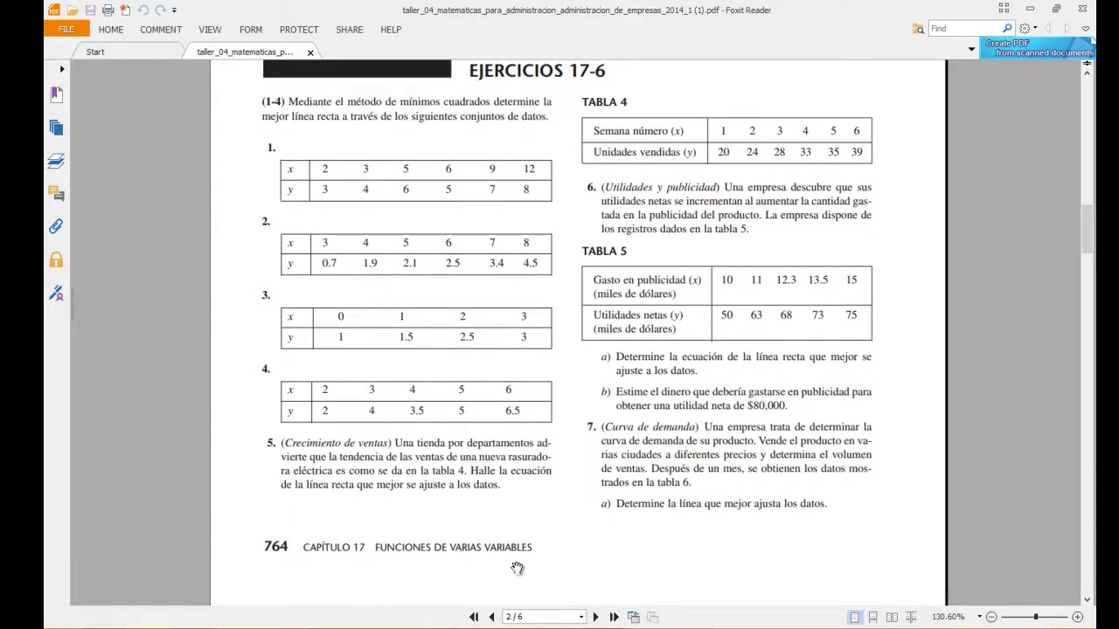
Switch back to the Excel workbook and select the two problem statement pictures on the datos sheet to examine them
mouse_move(310, 597)
click(250, 564)
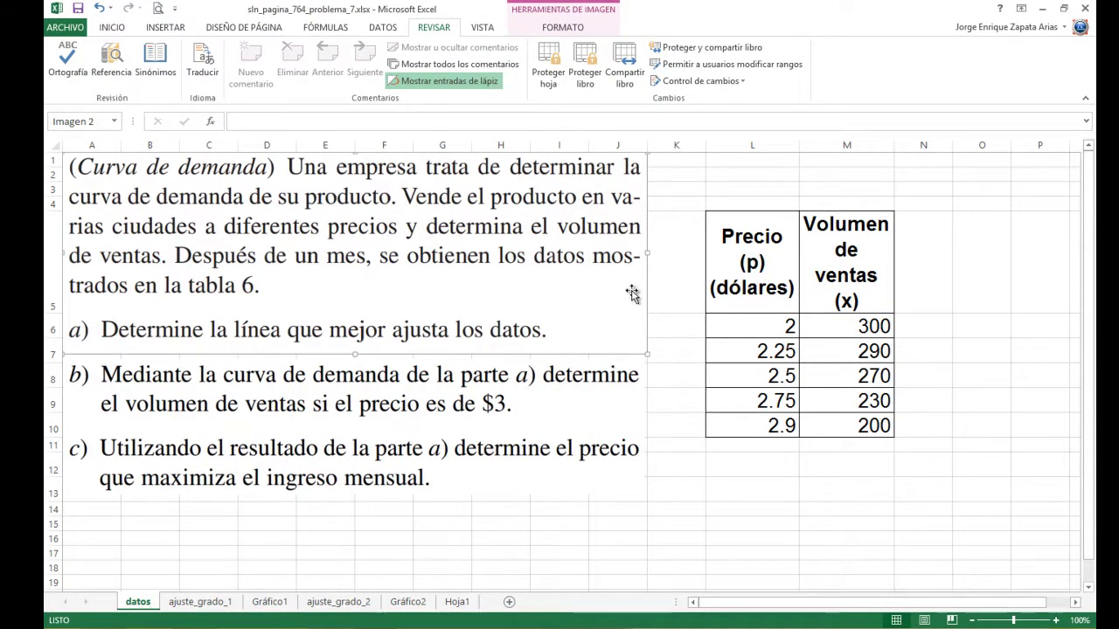
click(402, 418)
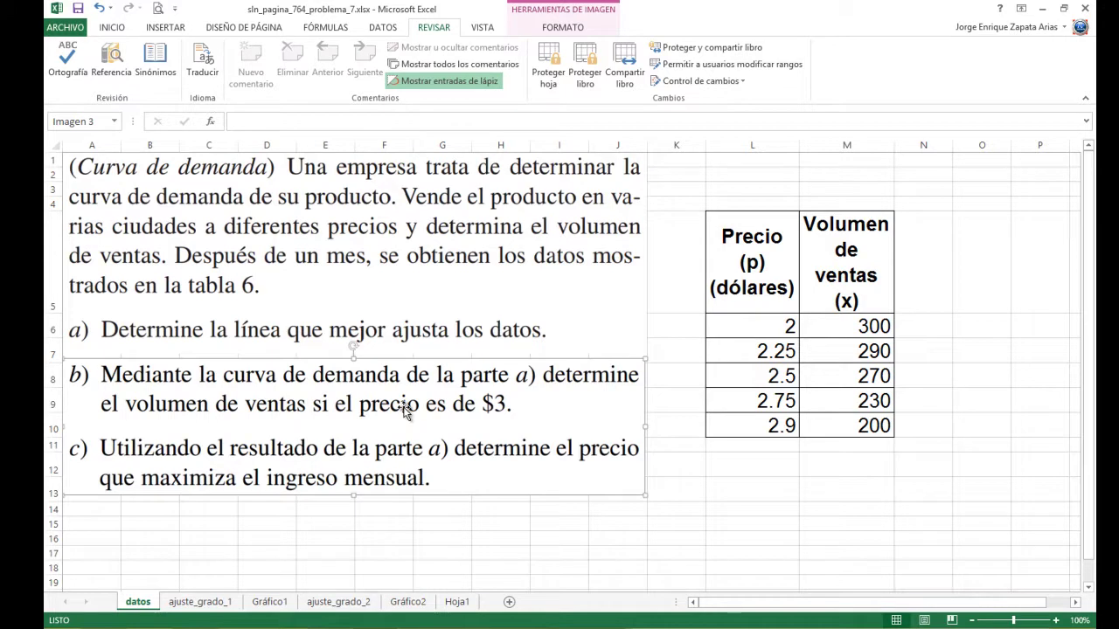
click(475, 264)
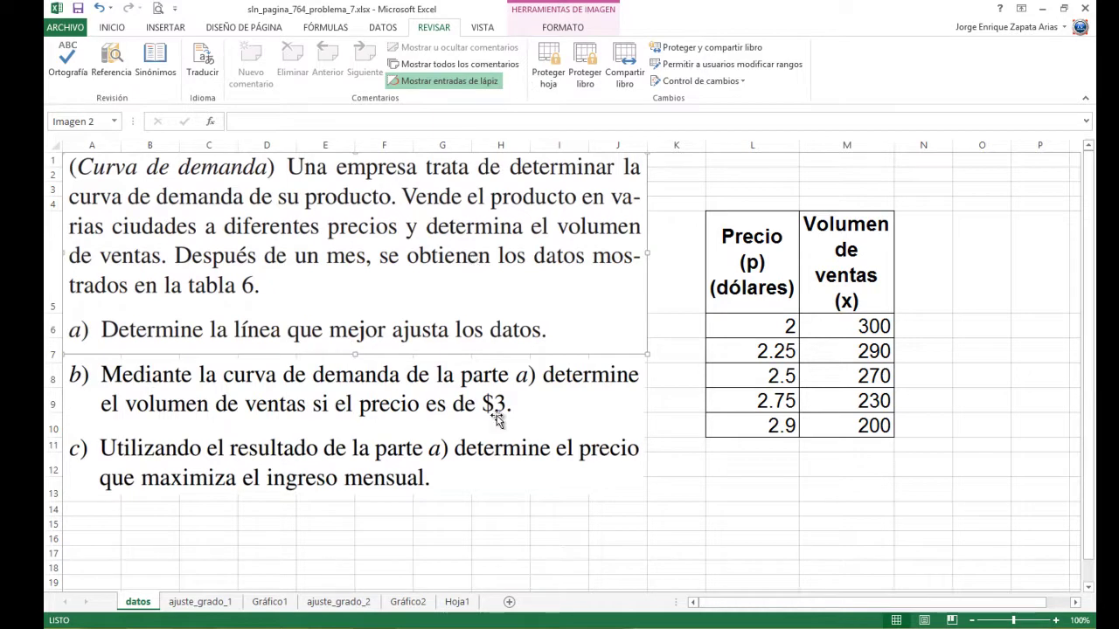
Switch to the workshop PDF in Foxit Reader, magnify the page stepwise to 440%, and open the list of preset zoom levels
click(568, 516)
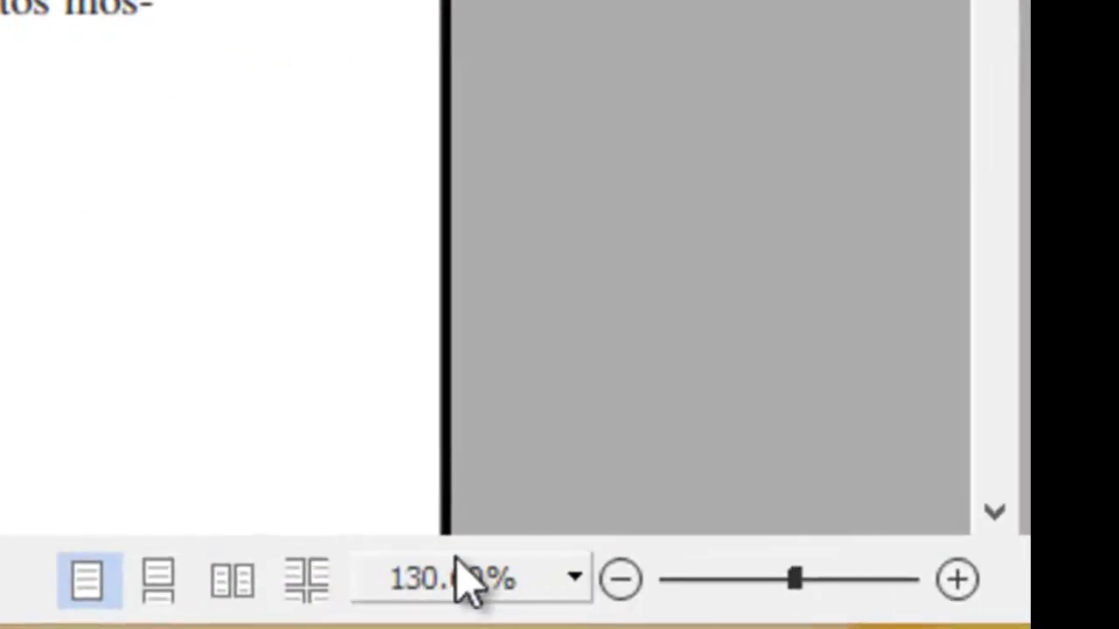
click(958, 579)
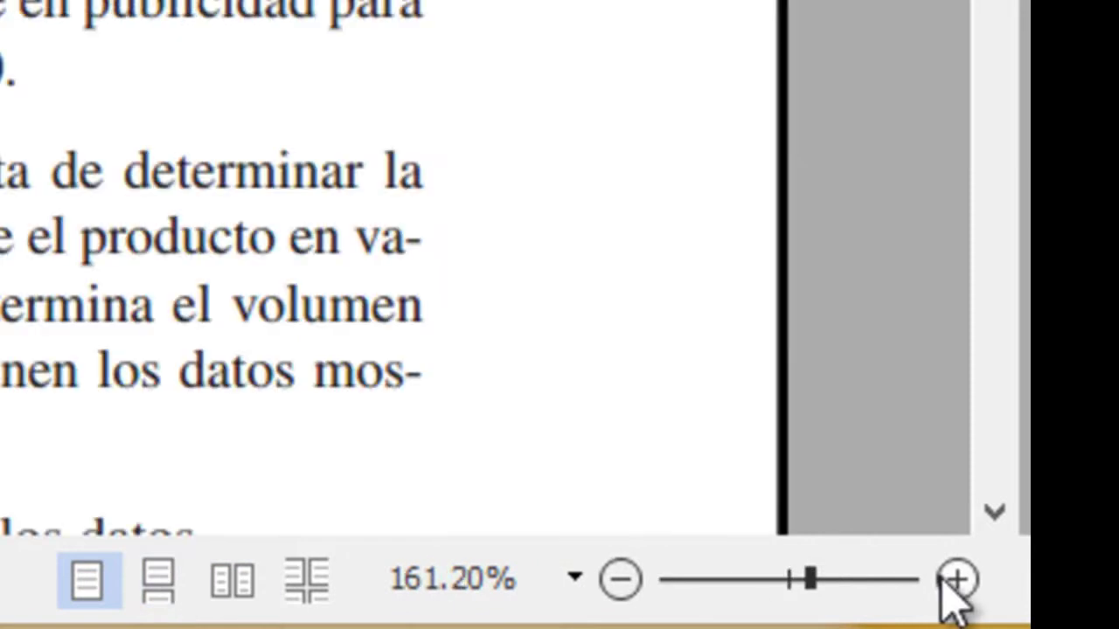
click(957, 579)
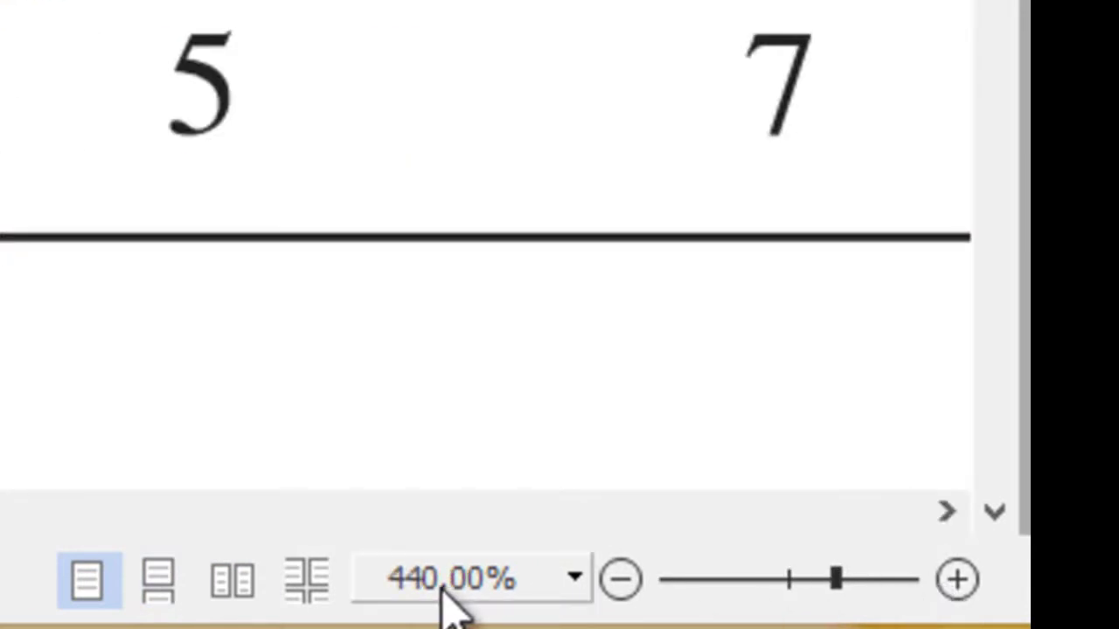
click(575, 579)
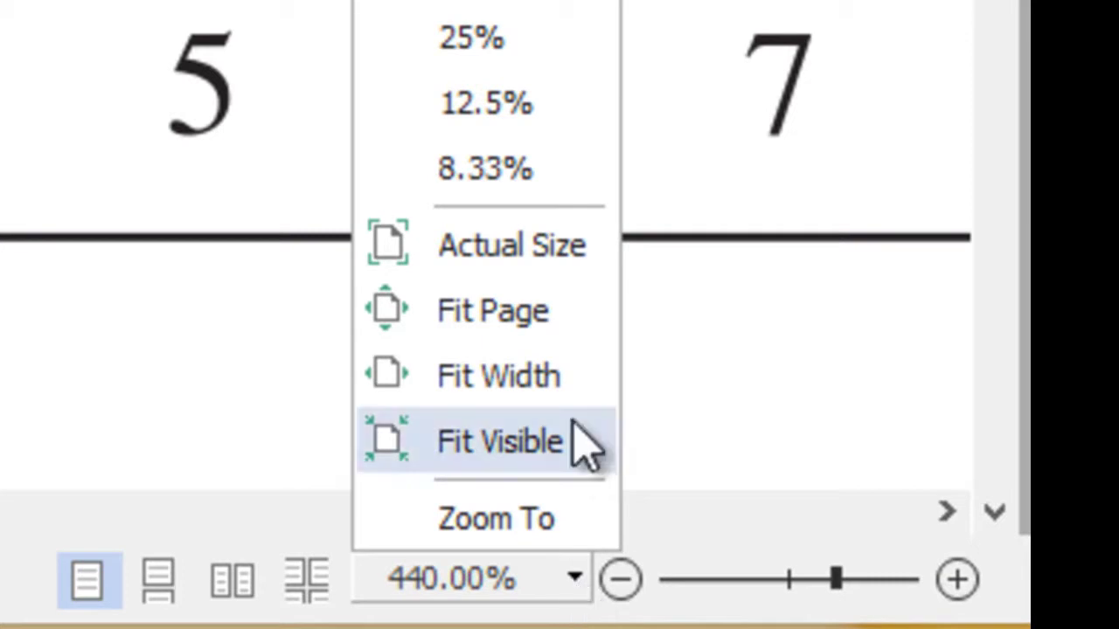
click(485, 4)
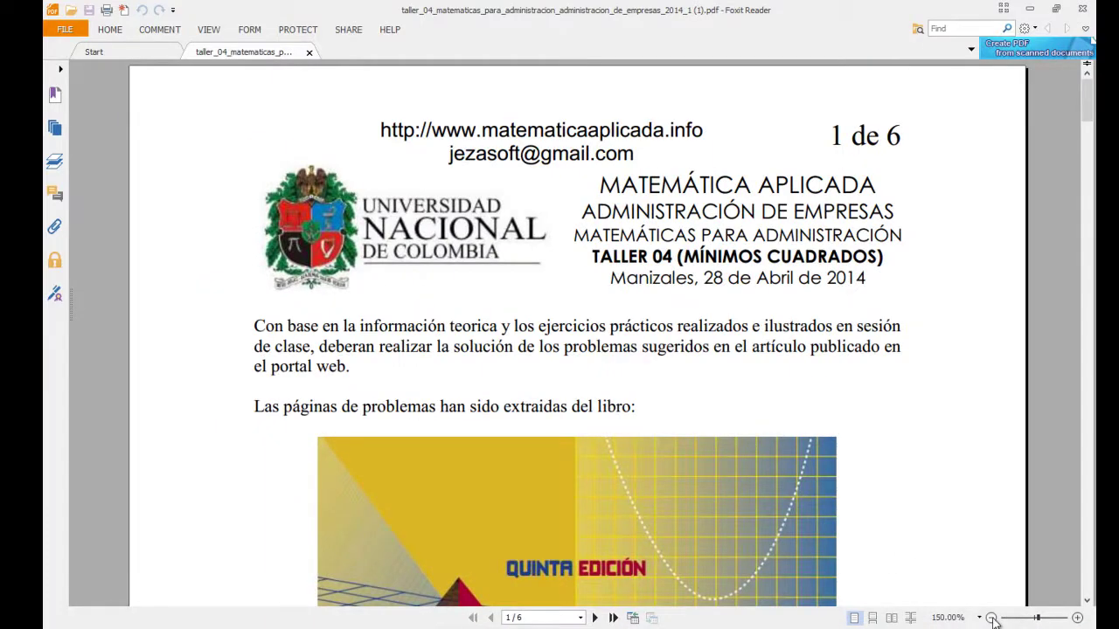
Zoom the PDF's first page out to 94.48%, then set its magnification to the preset 150%
click(992, 618)
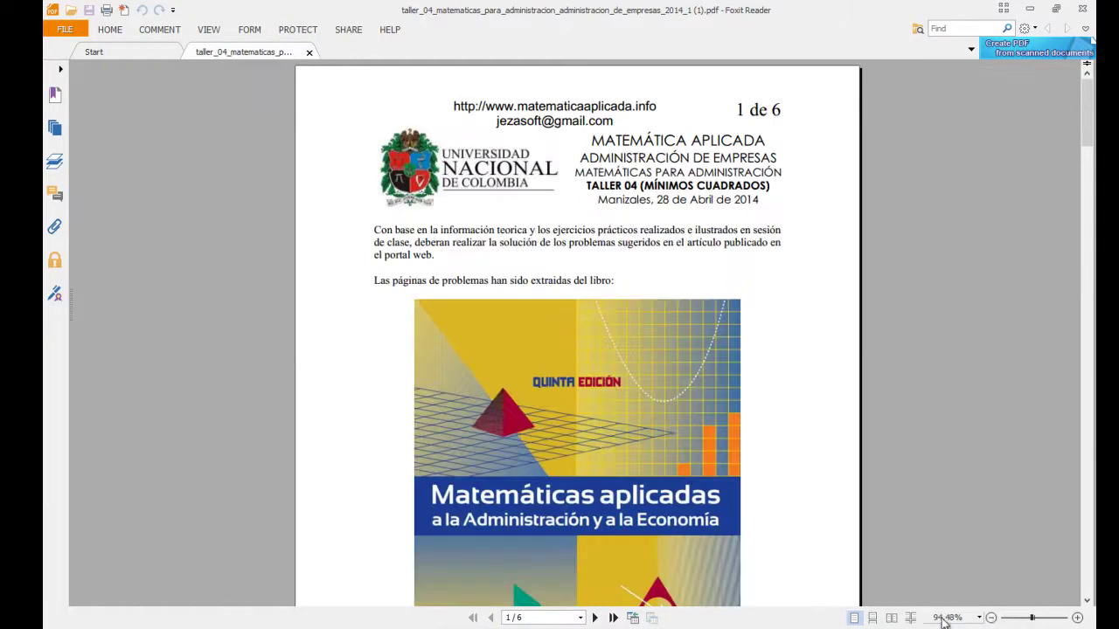
click(951, 619)
click(951, 618)
click(951, 618)
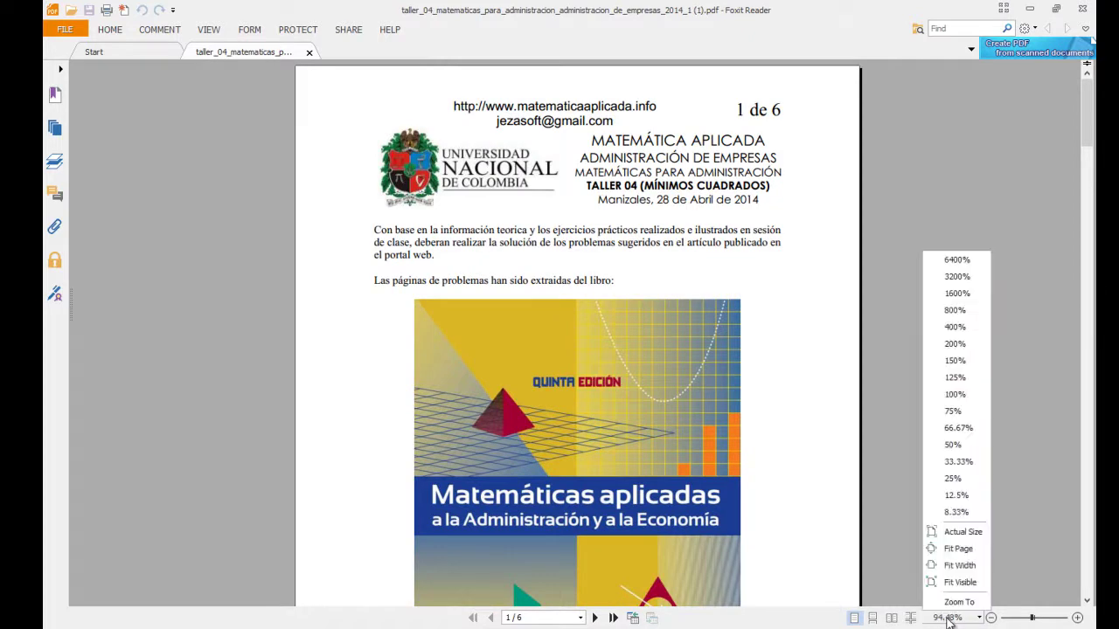
click(960, 364)
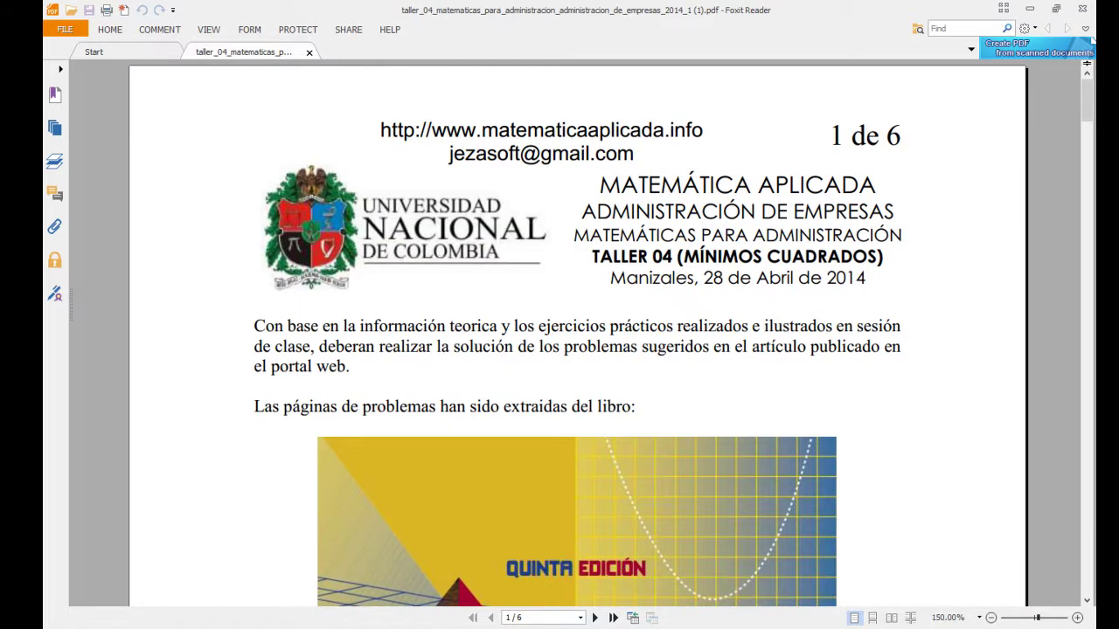
Set the PDF magnification to 200% and go past the book cover to exercise 7 on the second page
click(962, 618)
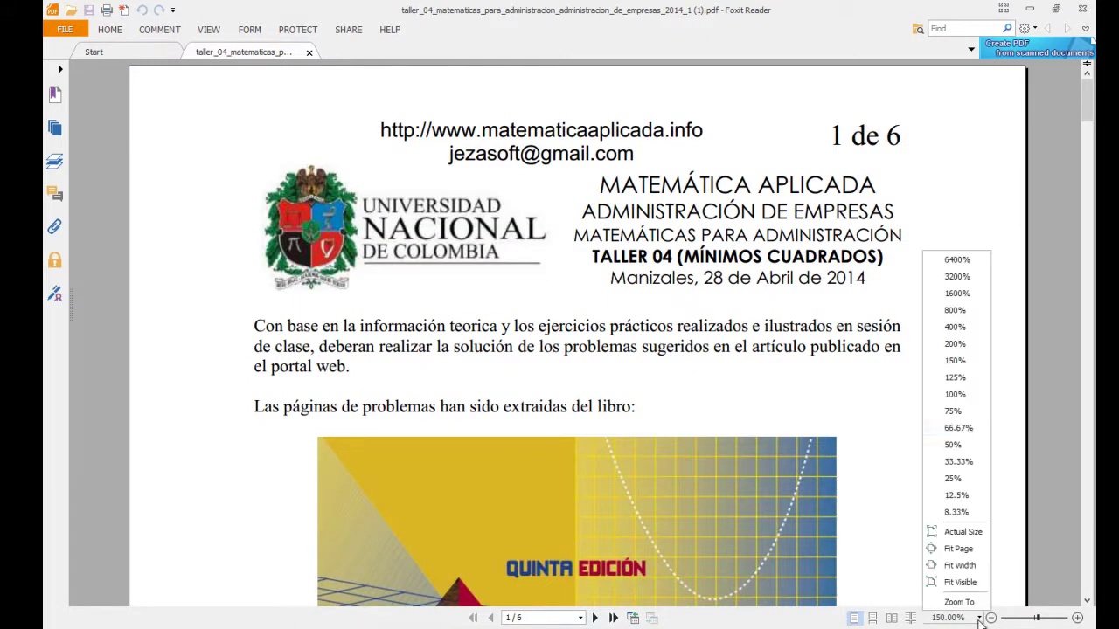
click(955, 344)
scroll(681, 392, down, 5)
scroll(682, 393, down, 10)
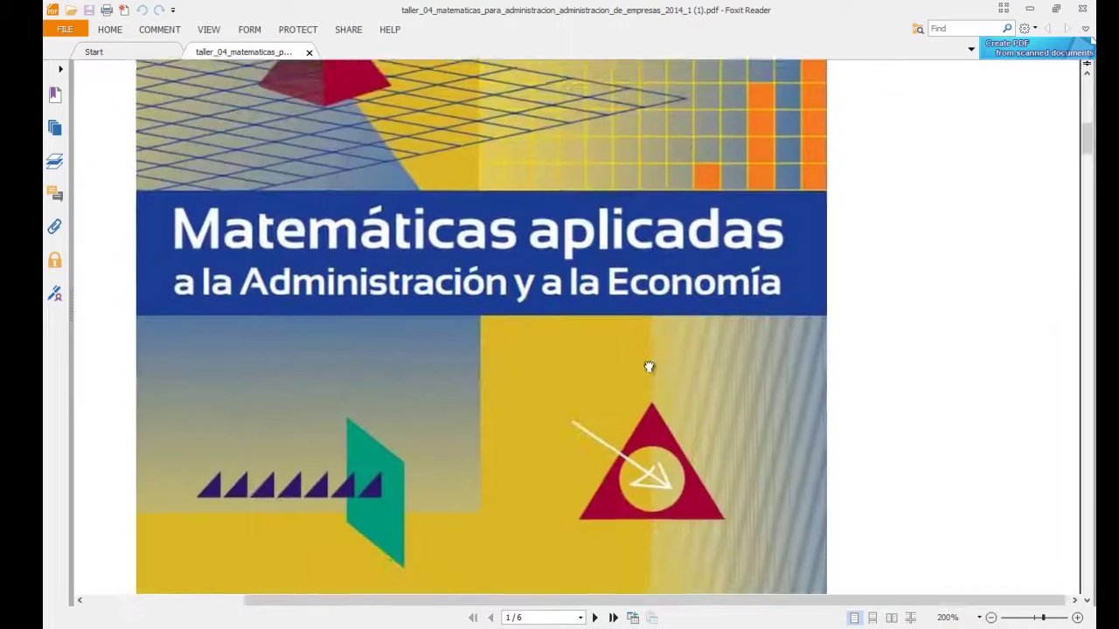
drag(708, 494, 522, 429)
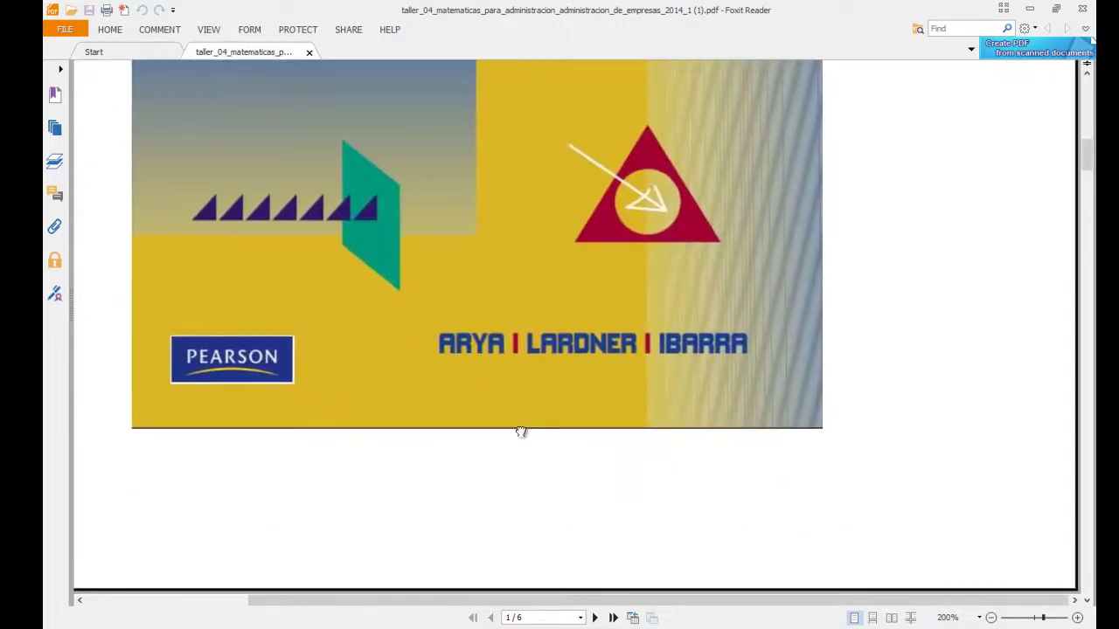
drag(362, 397, 608, 489)
scroll(608, 489, down, 10)
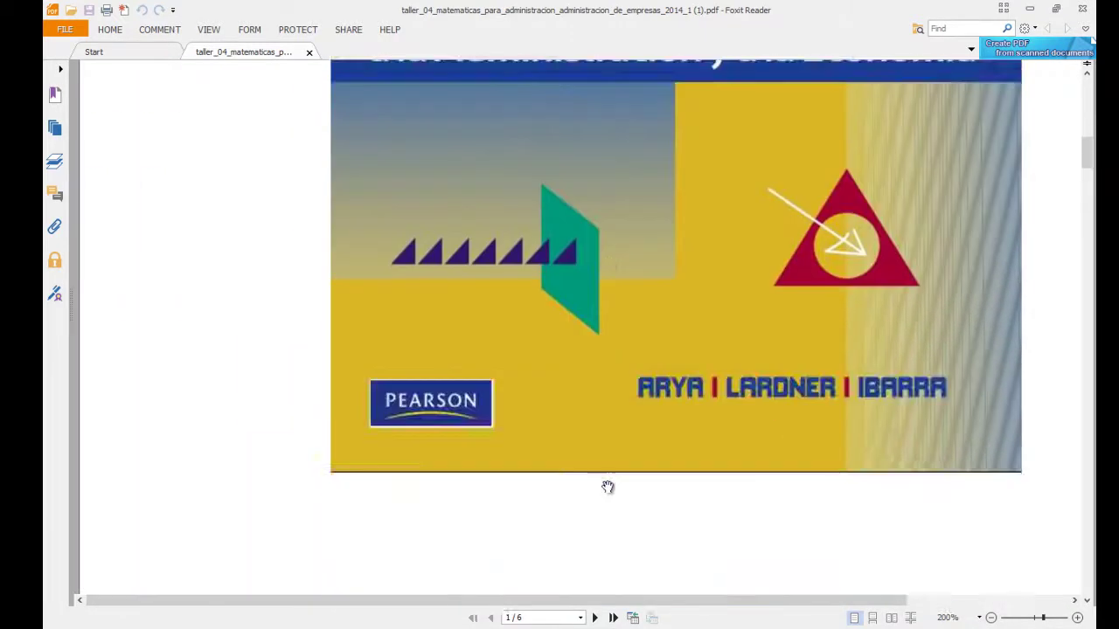
scroll(605, 487, down, 15)
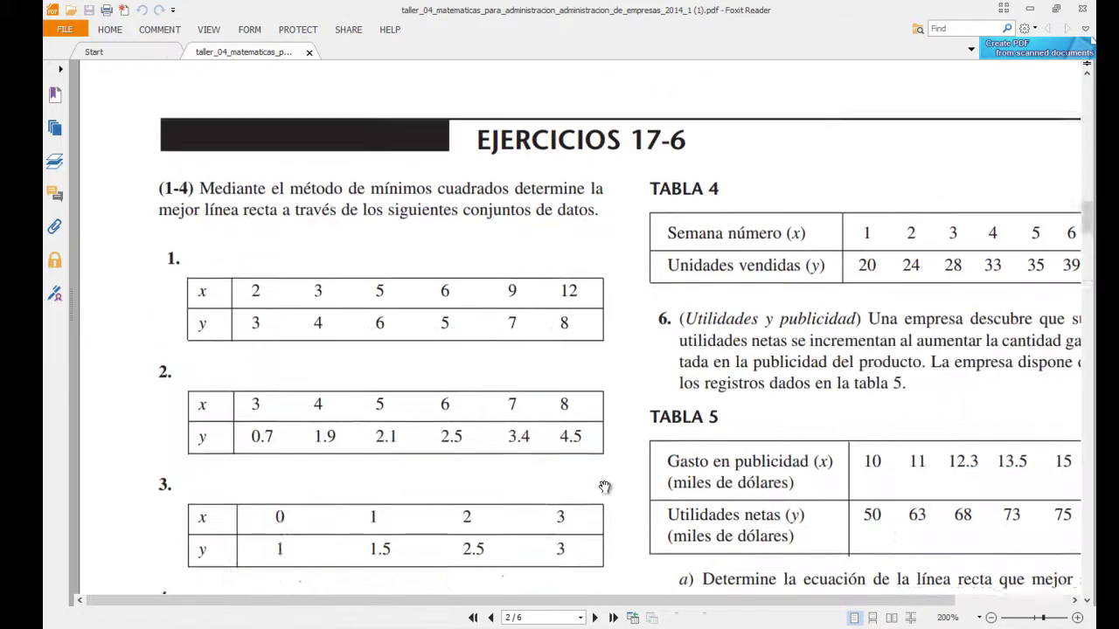
drag(641, 487, 336, 297)
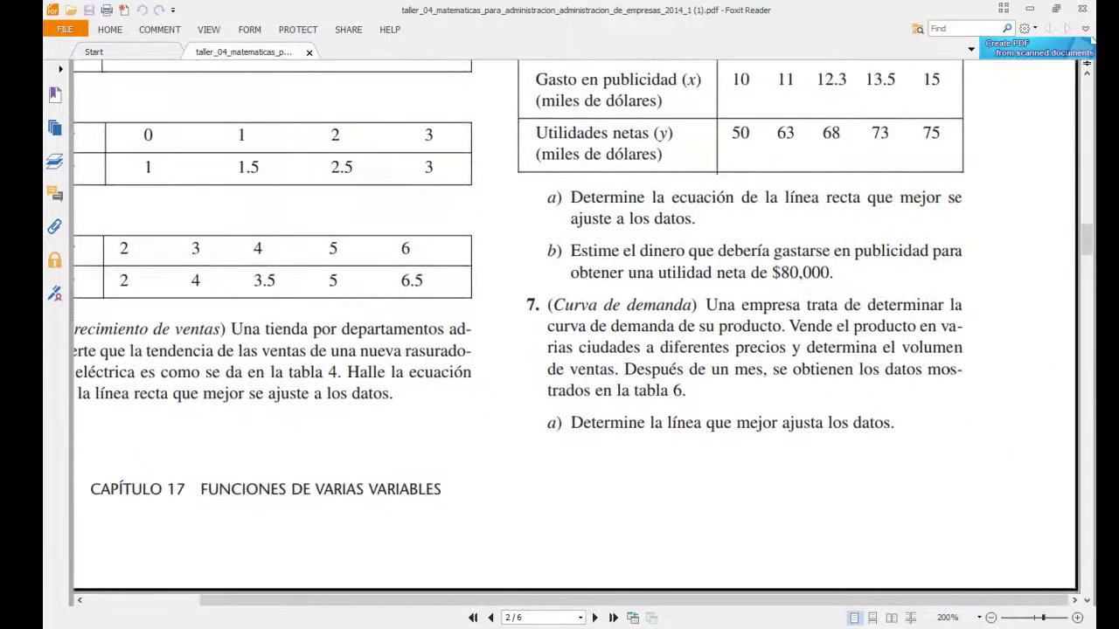
Set the PDF magnification to 400% and bring the full statement of exercise 7, Curva de demanda, into view
click(980, 618)
click(955, 327)
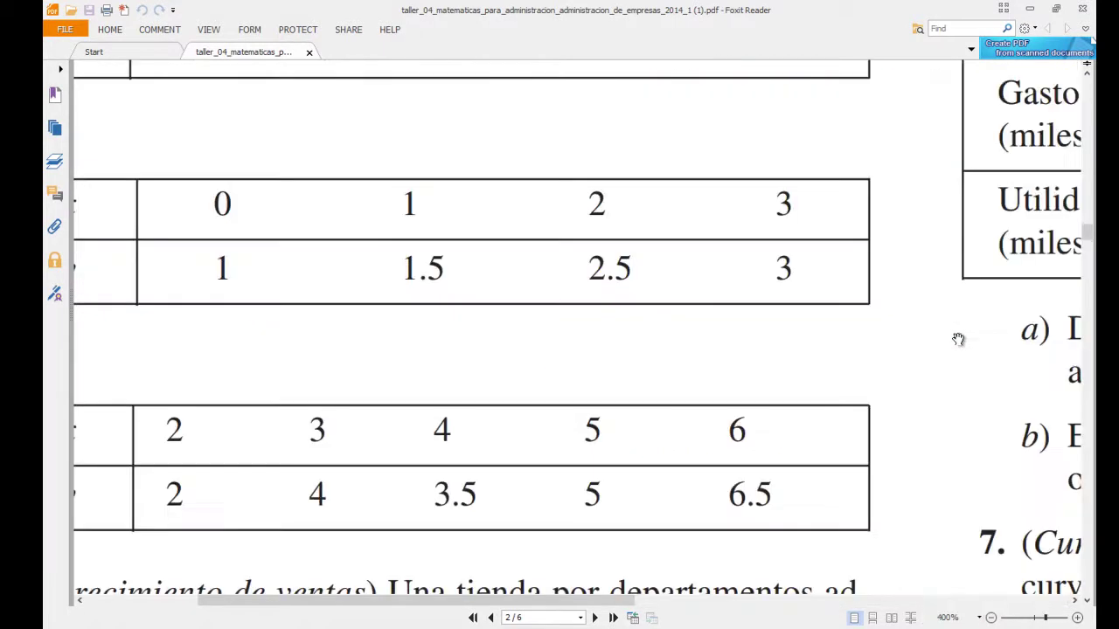
drag(749, 505, 706, 391)
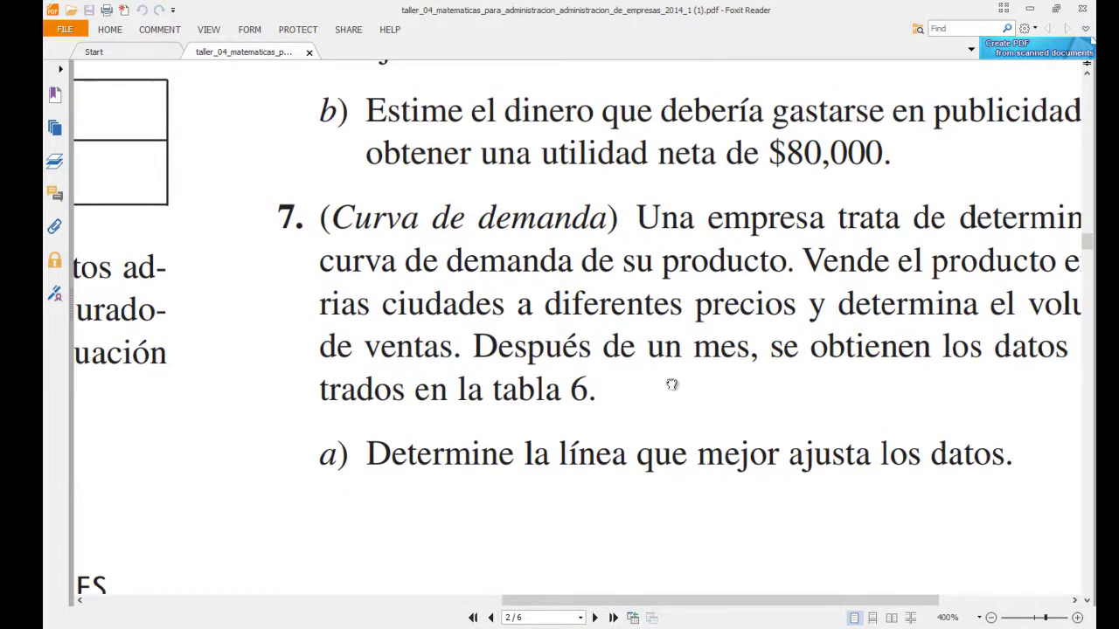
drag(669, 385, 607, 402)
drag(659, 442, 653, 419)
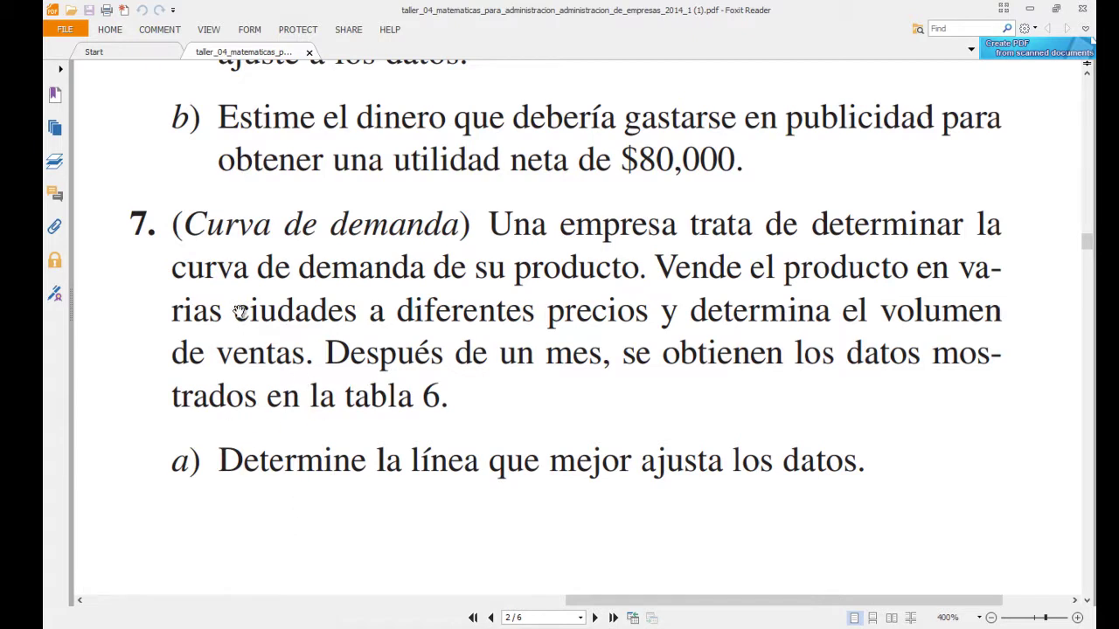
Go to Tabla 6 on the third page to examine the price and sales volume data for exercise 7
drag(236, 499, 422, 285)
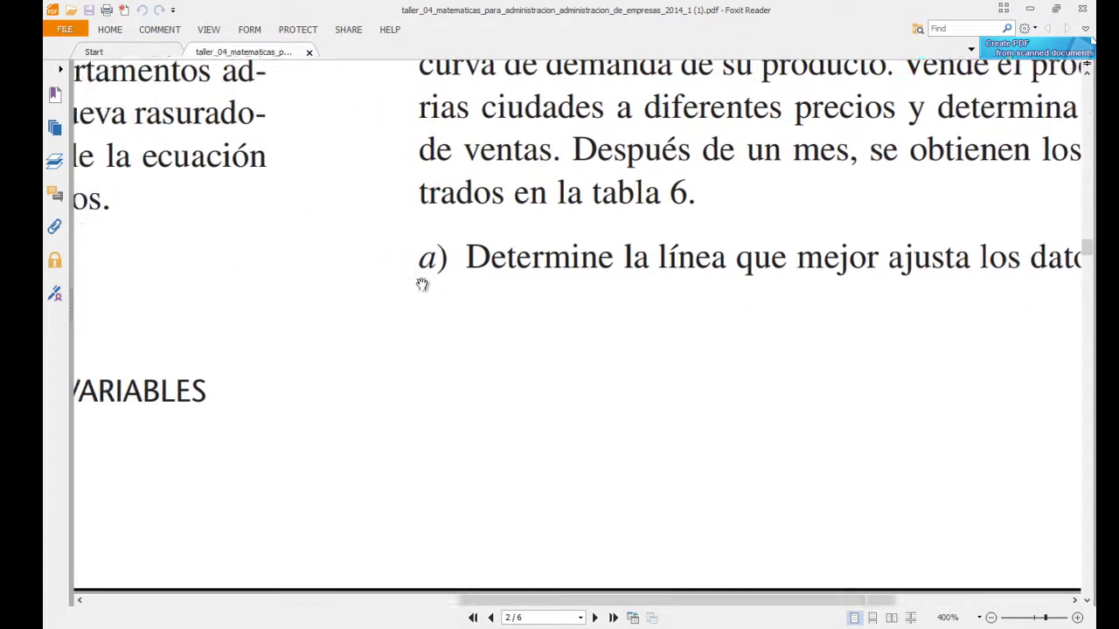
scroll(412, 306, left, 10)
scroll(377, 482, down, 5)
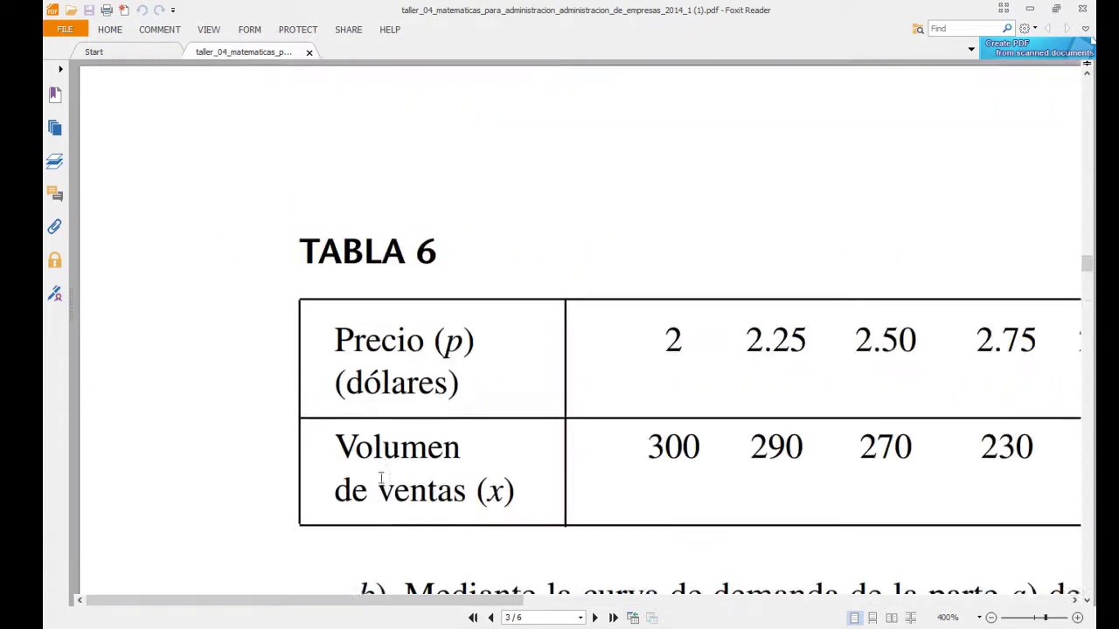
Capture the screen showing exercise 7's statement through part a) on the PDF's second page, and paste the capture into Paint
scroll(376, 480, down, 5)
drag(372, 476, 162, 410)
scroll(365, 392, up, 3)
scroll(367, 391, up, 10)
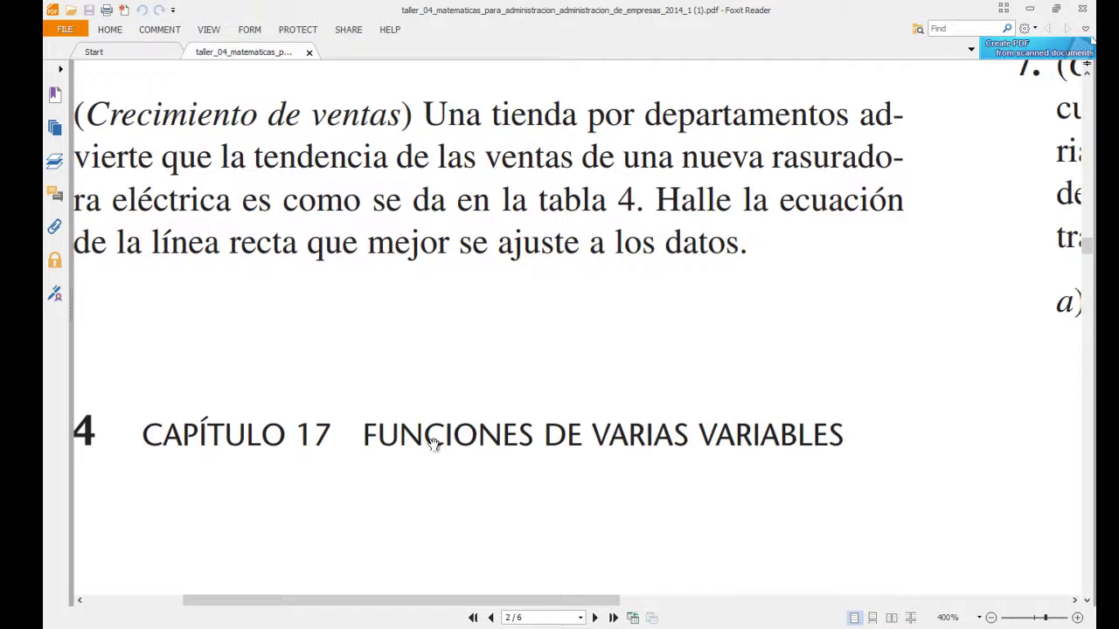
scroll(468, 464, right, 10)
drag(525, 520, 412, 532)
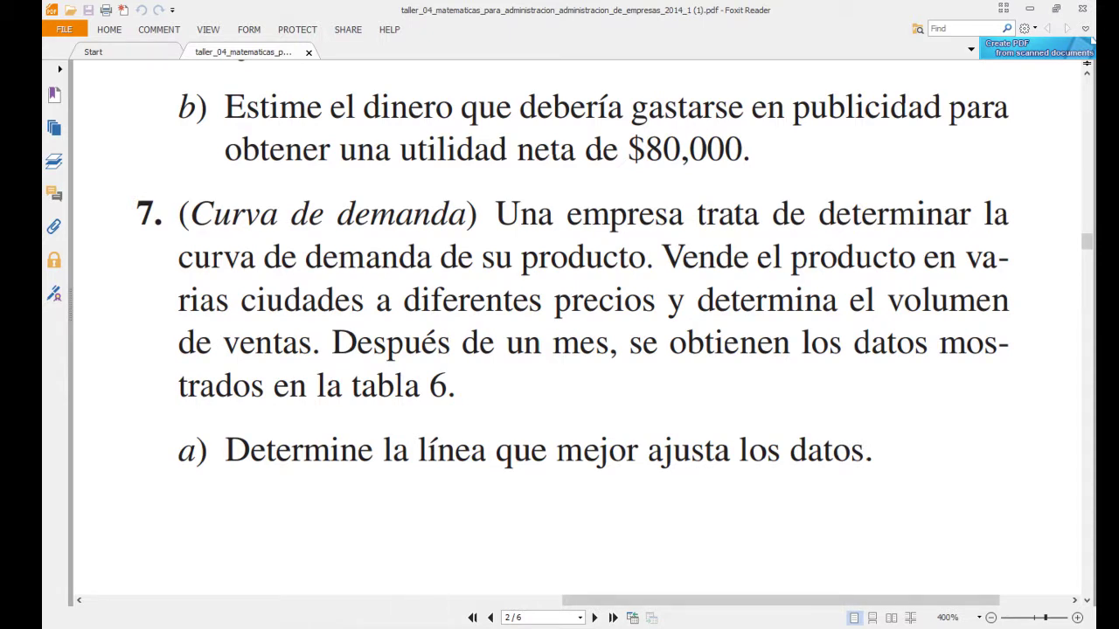
key(super)
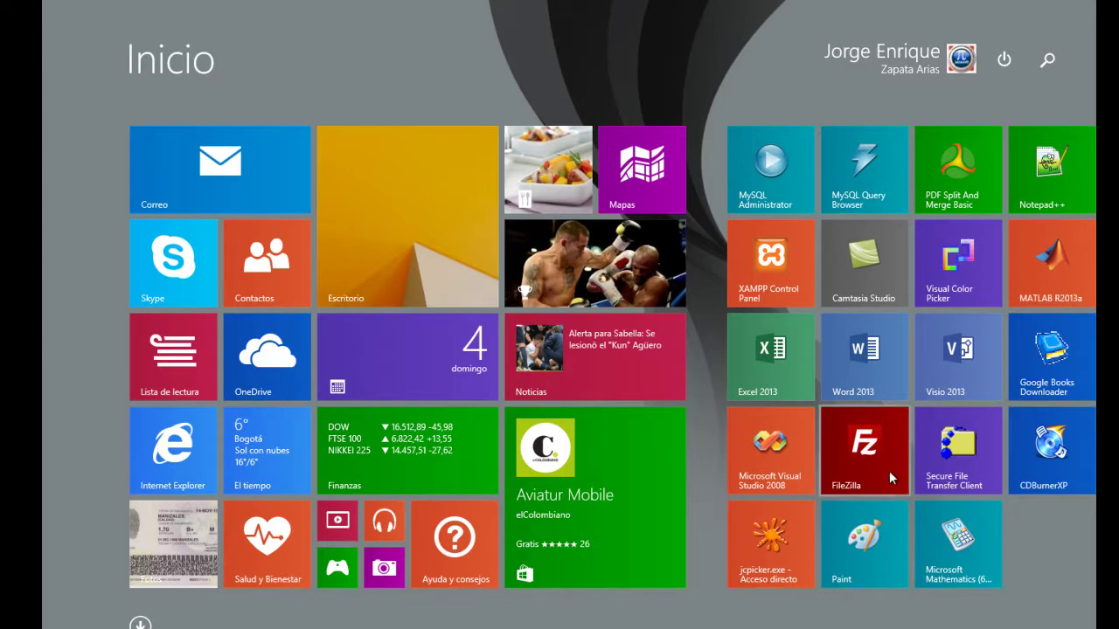
click(873, 542)
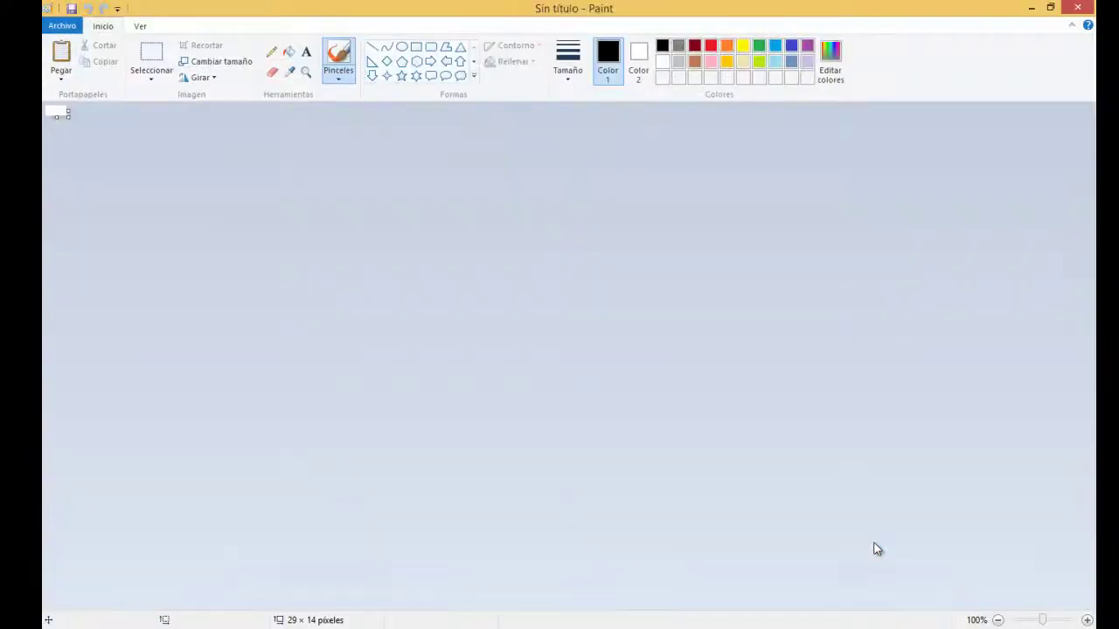
click(60, 54)
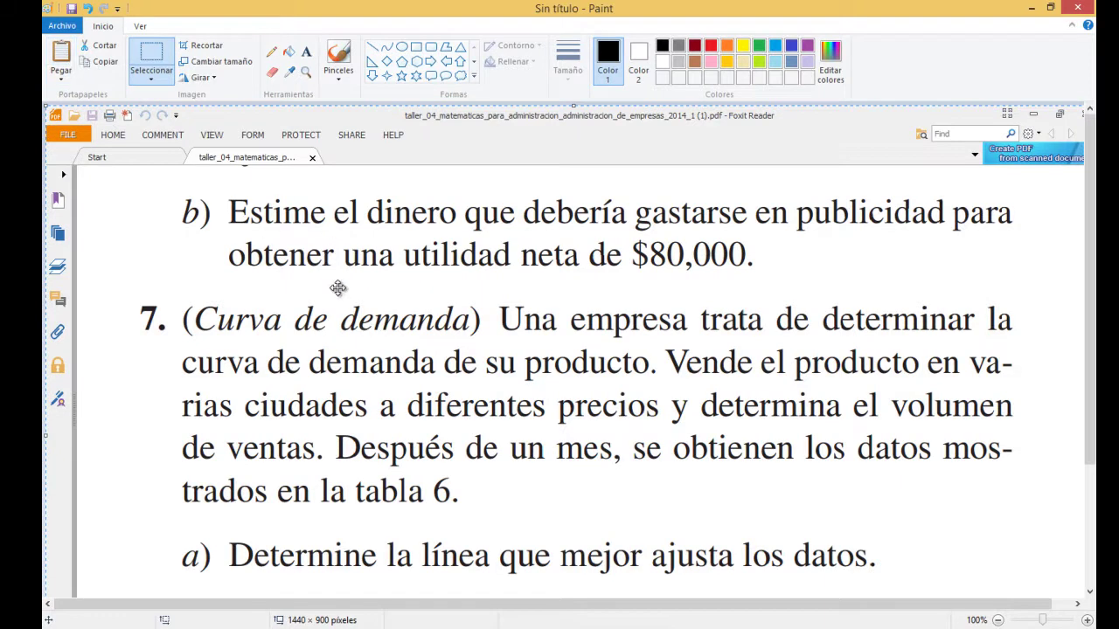
Select only the Curva de demanda paragraph, without part a), as an area of 1160 × 290 pixels
click(152, 61)
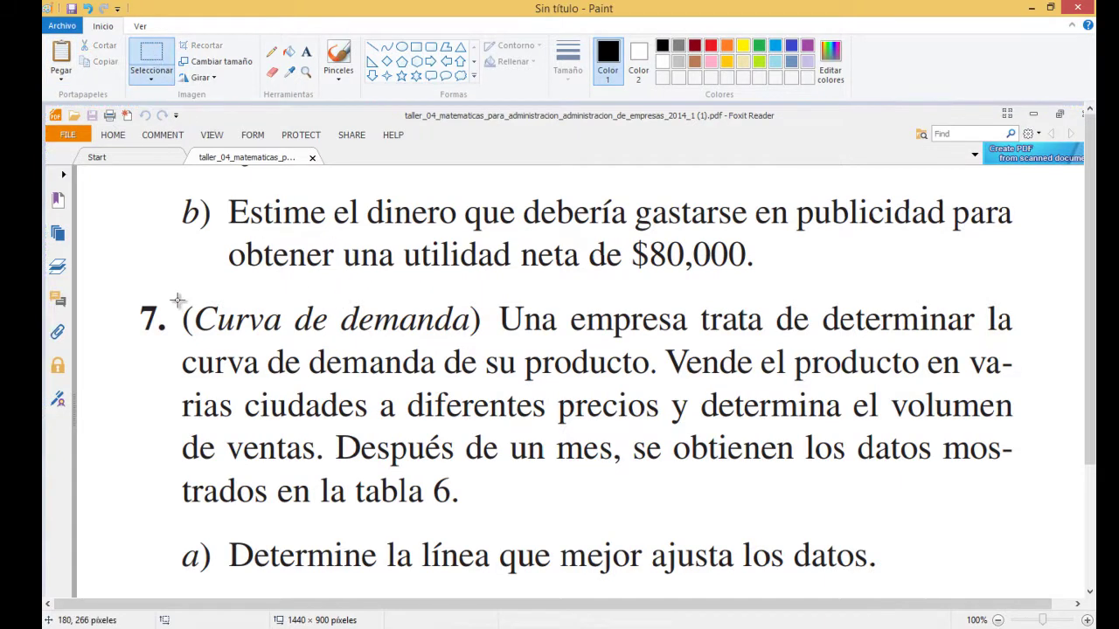
mouse_move(177, 300)
mouse_down()
mouse_move(222, 403)
mouse_move(333, 474)
mouse_move(420, 496)
mouse_move(1018, 511)
mouse_up()
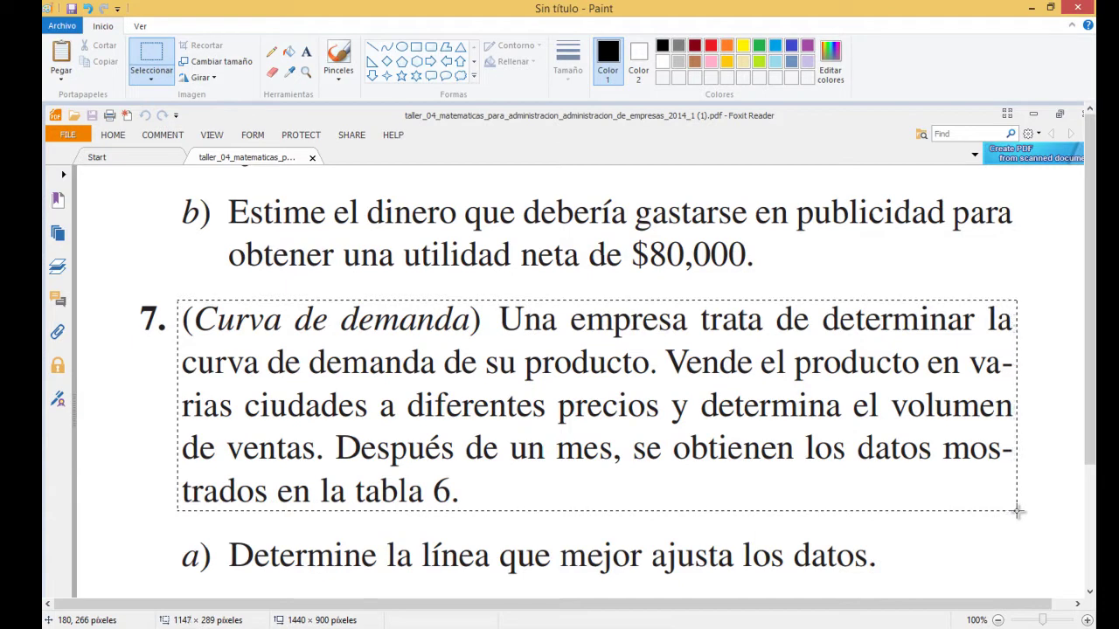
drag(1018, 512, 1023, 510)
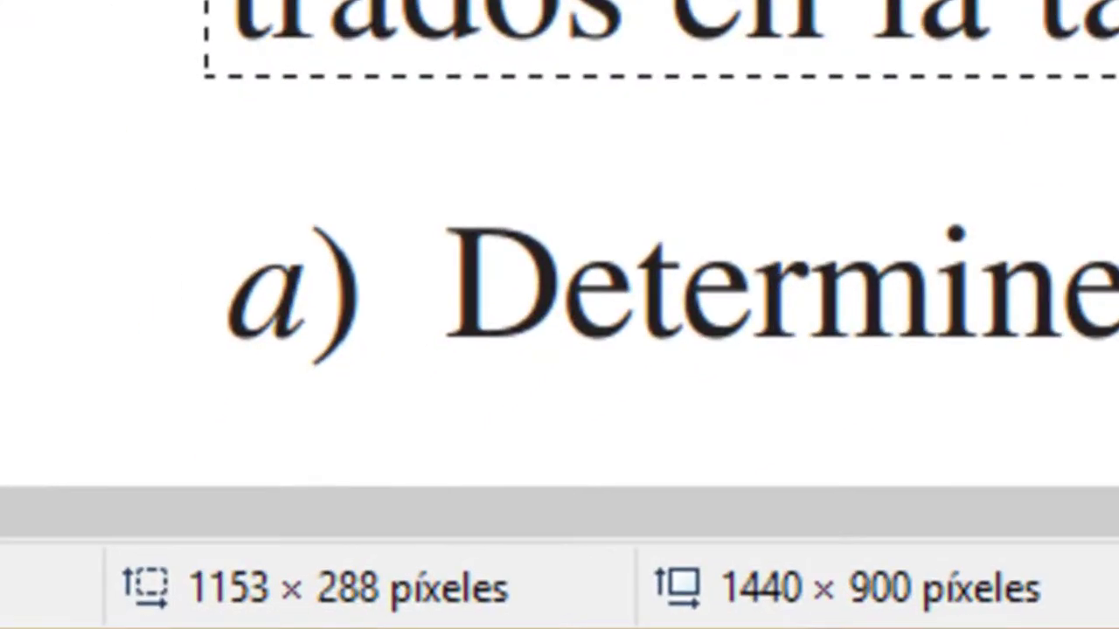
drag(1117, 77, 1115, 79)
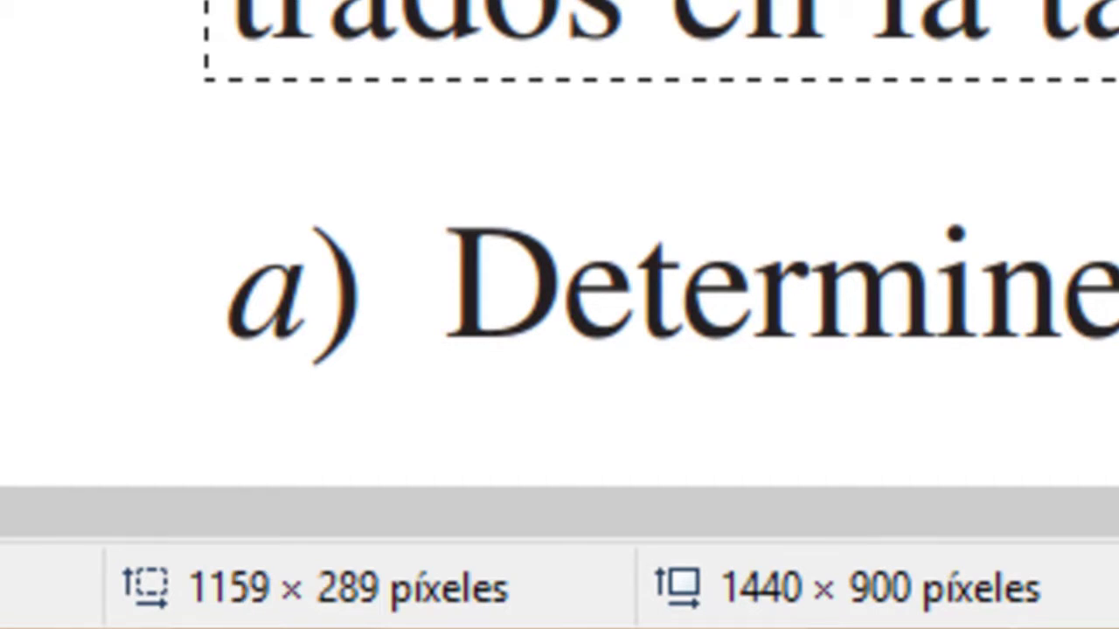
drag(1116, 80, 1117, 83)
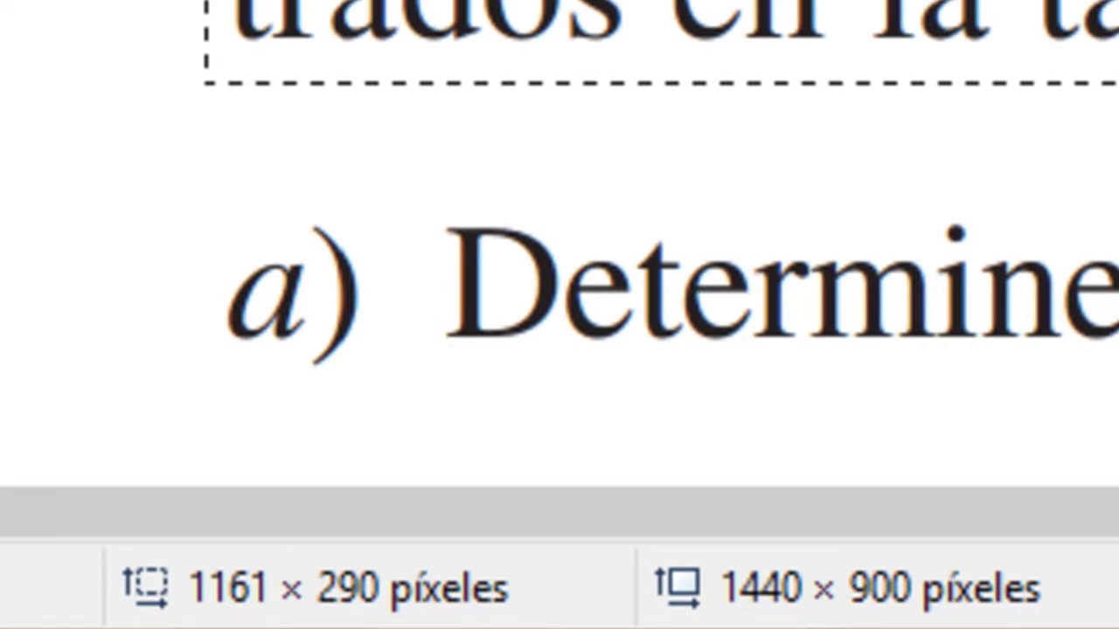
drag(1117, 83, 1118, 83)
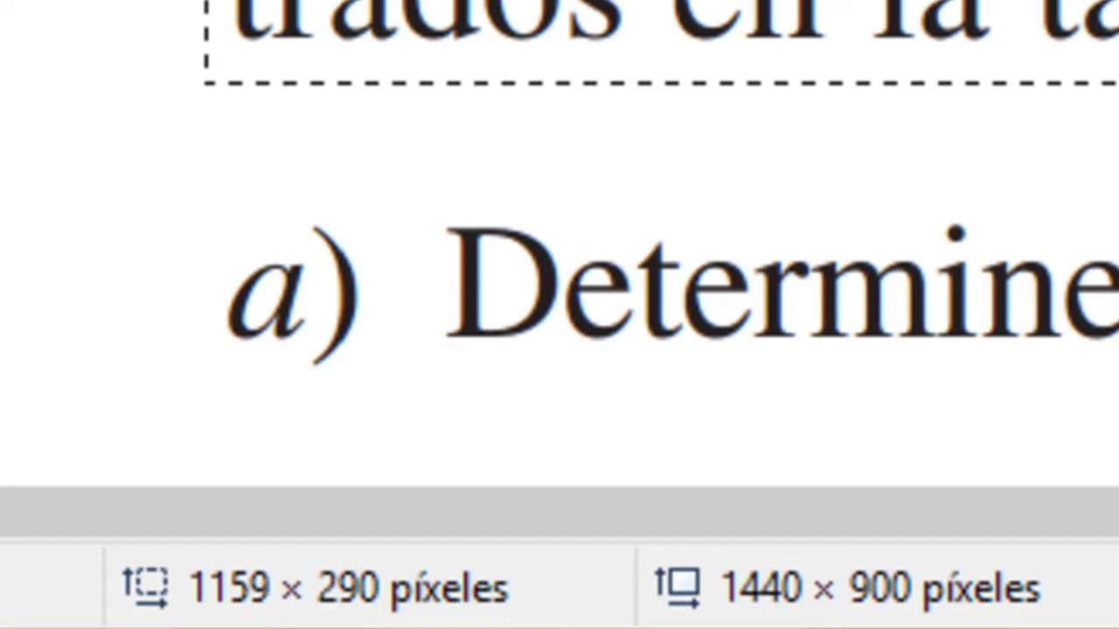
drag(1118, 83, 1118, 83)
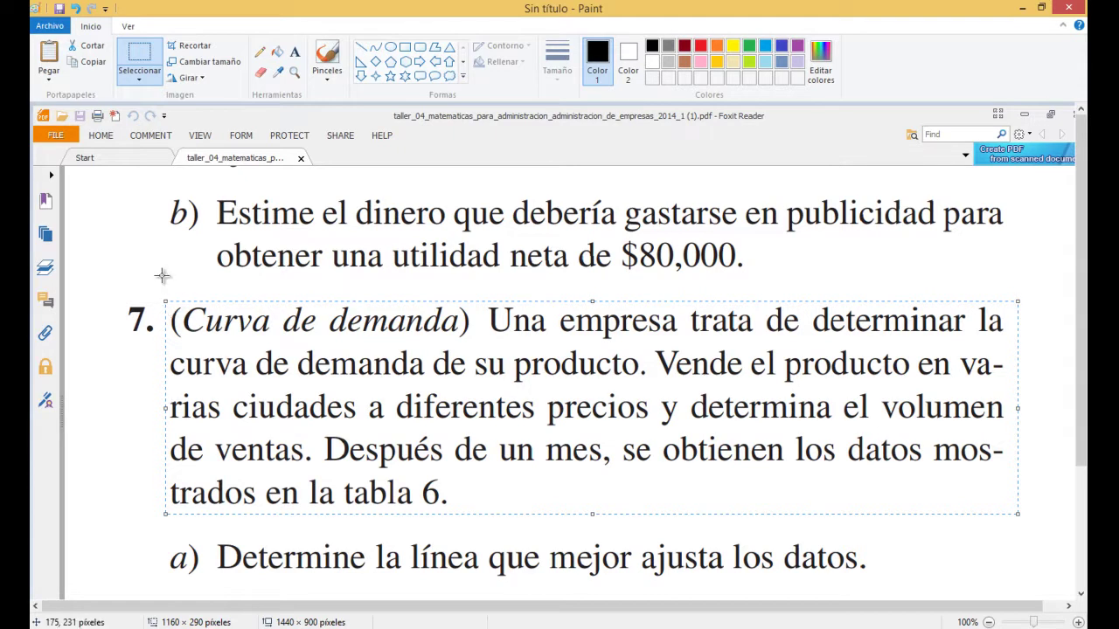
Cut the Curva de demanda paragraph together with part a) out of the capture as an area of 1160 × 390 pixels
mouse_move(164, 299)
mouse_down()
mouse_move(226, 461)
mouse_move(448, 549)
mouse_move(733, 580)
mouse_move(884, 580)
mouse_up()
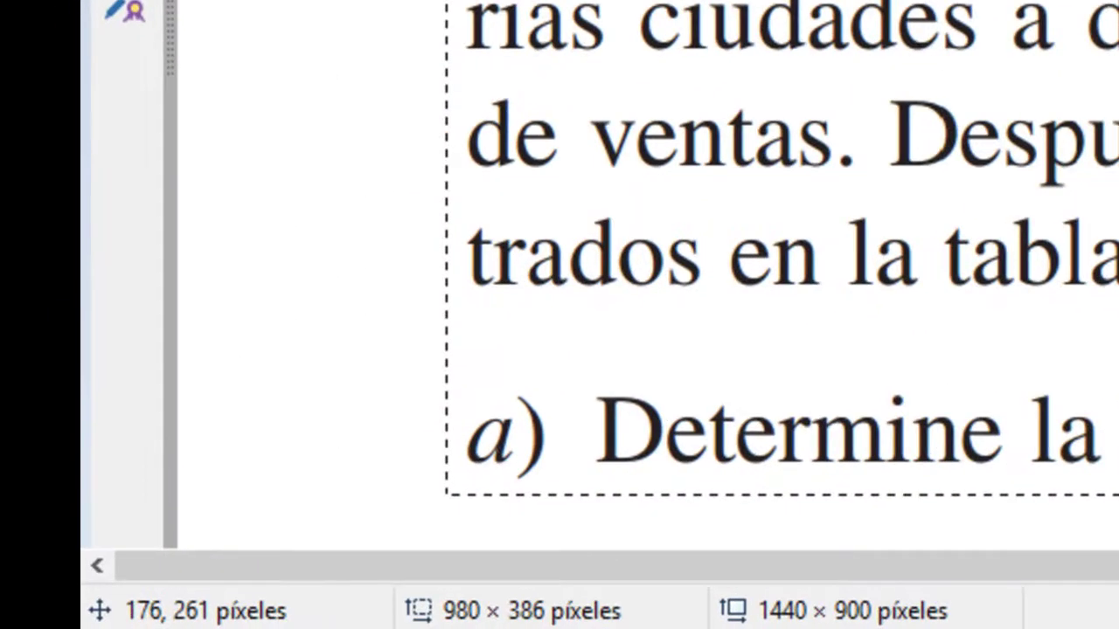
drag(1118, 494, 1118, 501)
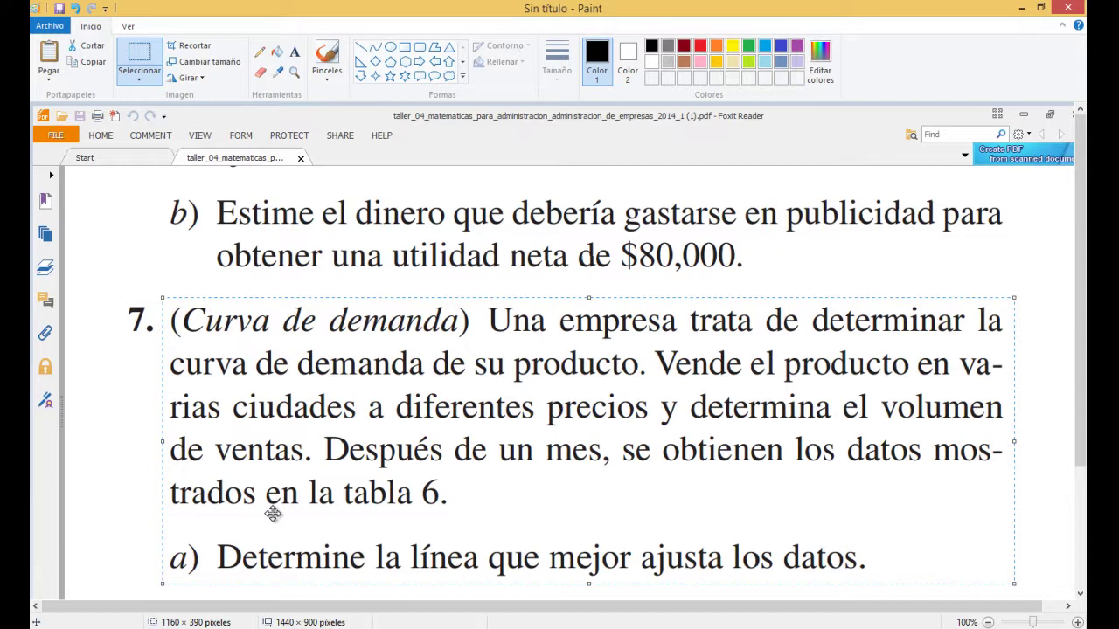
key(Delete)
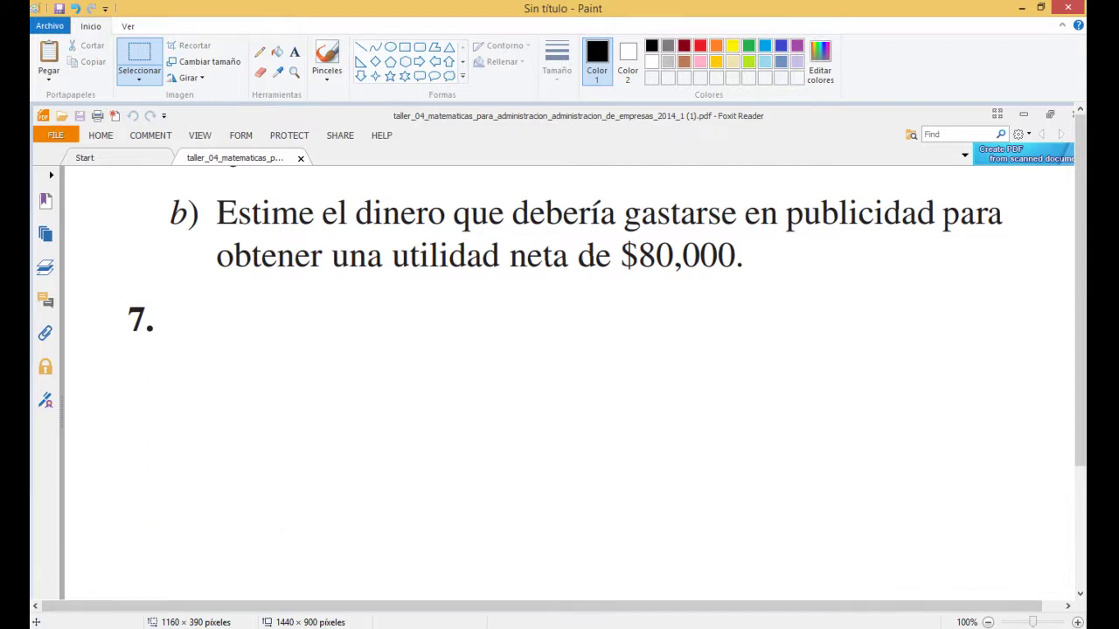
Paste the cut statement at cell A1 of Hoja1 in the Excel workbook sln_pagina_764_problema_7.xlsx and shrink it to span columns A to J
click(213, 570)
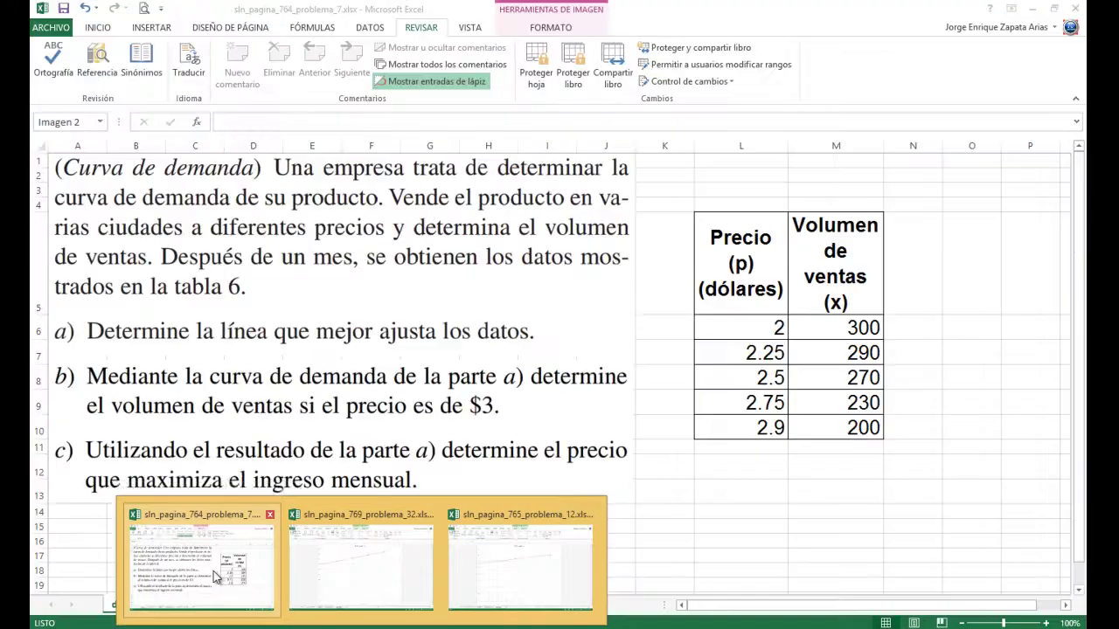
click(213, 571)
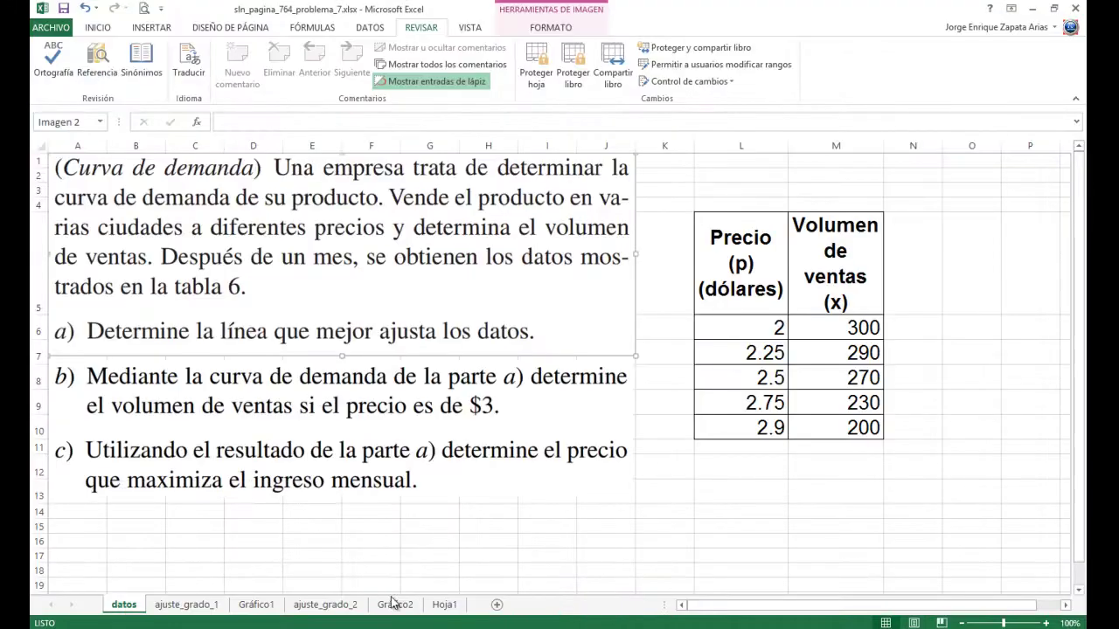
click(445, 607)
click(77, 158)
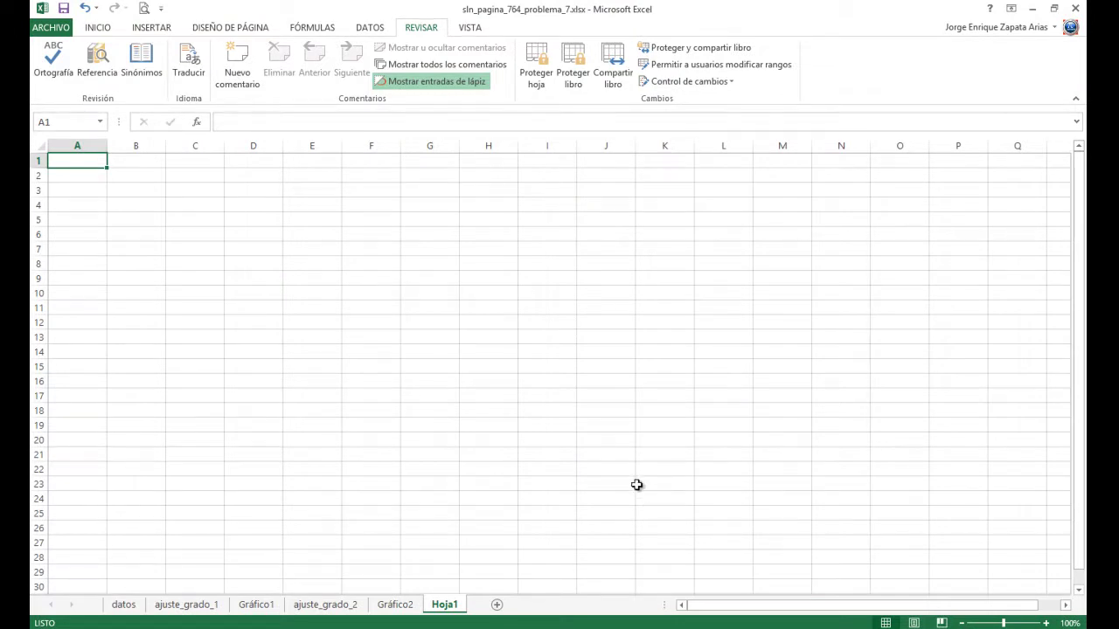
key(ctrl+v)
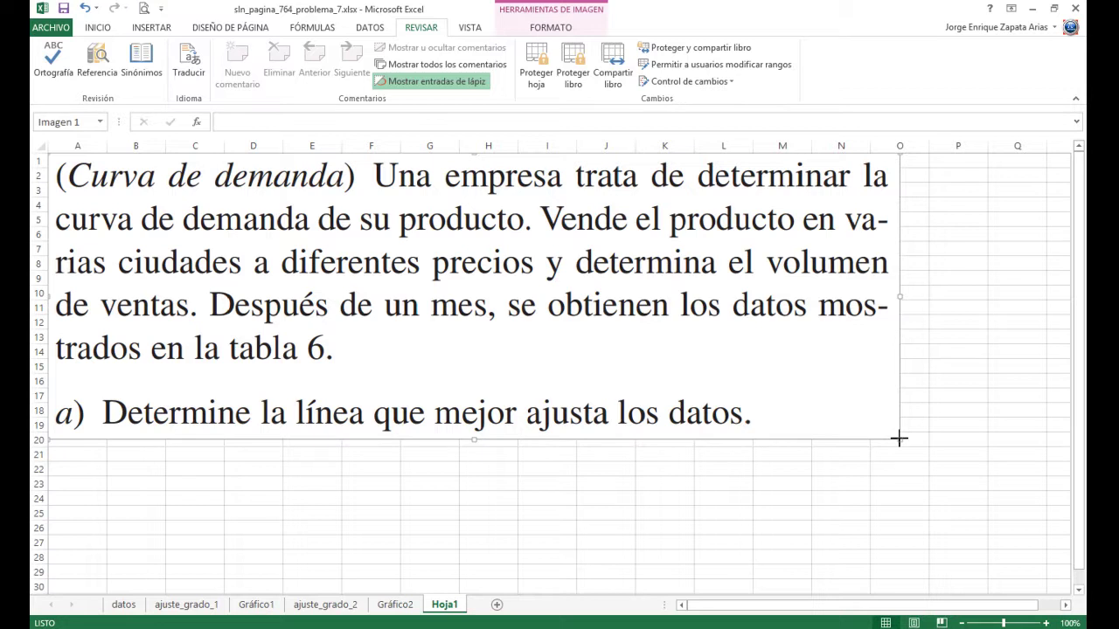
drag(897, 437, 635, 338)
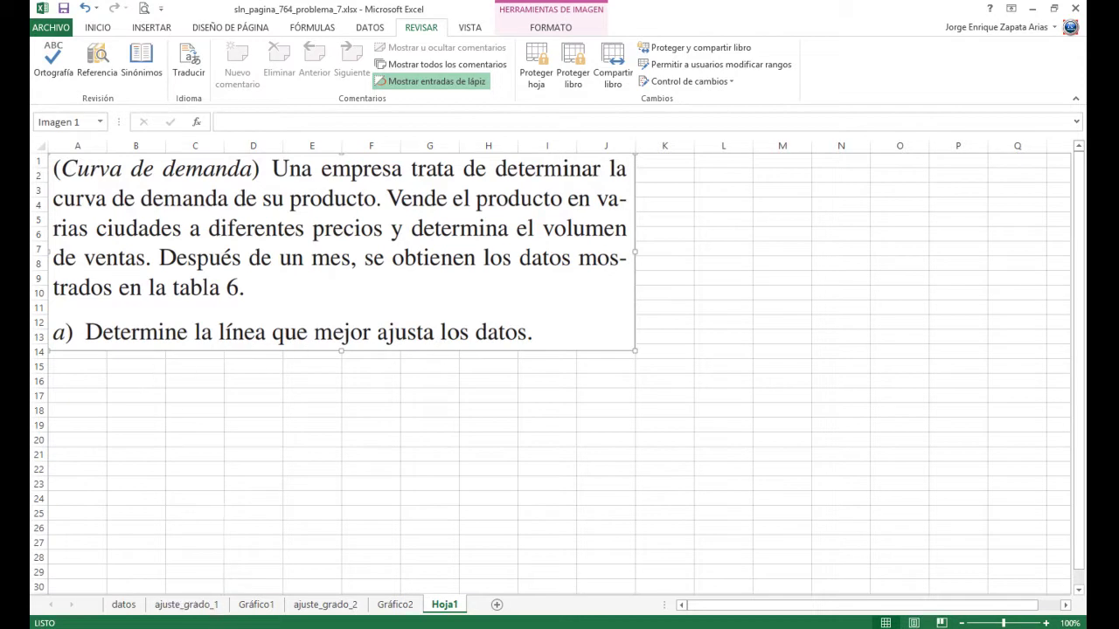
Start a new Paint image without saving the old one, clear it and shrink its canvas to 22 × 35 pixels
mouse_move(589, 627)
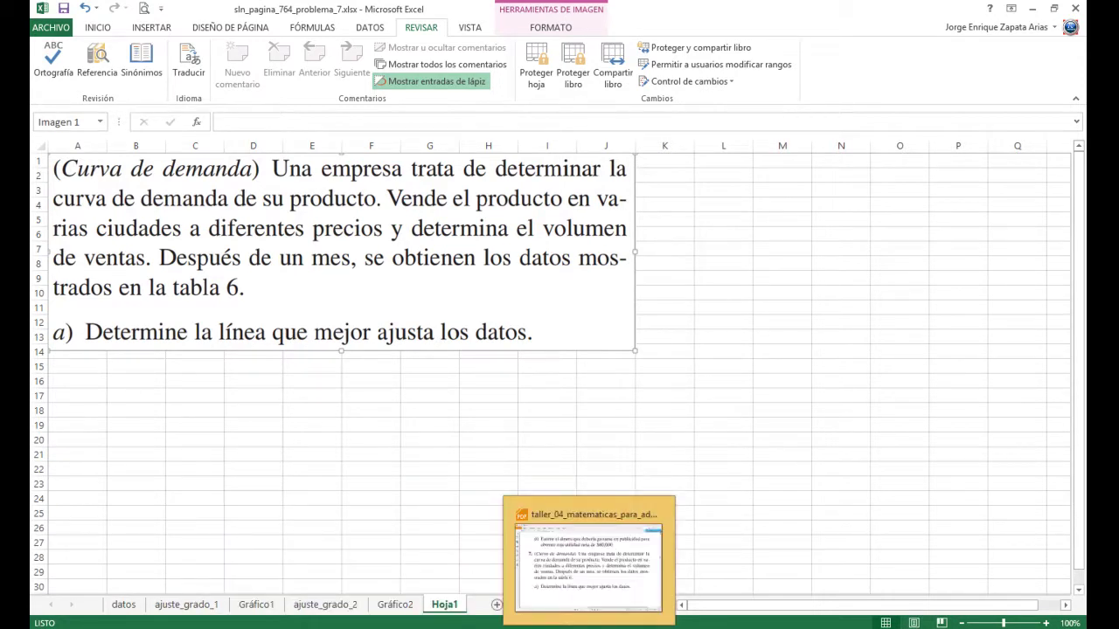
click(589, 560)
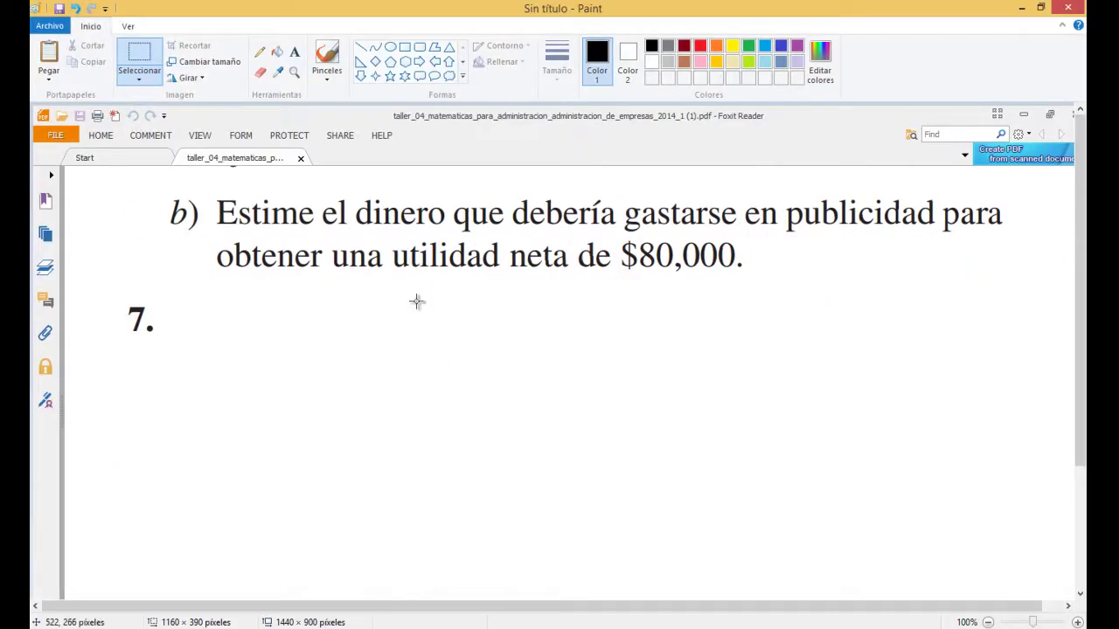
click(50, 26)
click(52, 380)
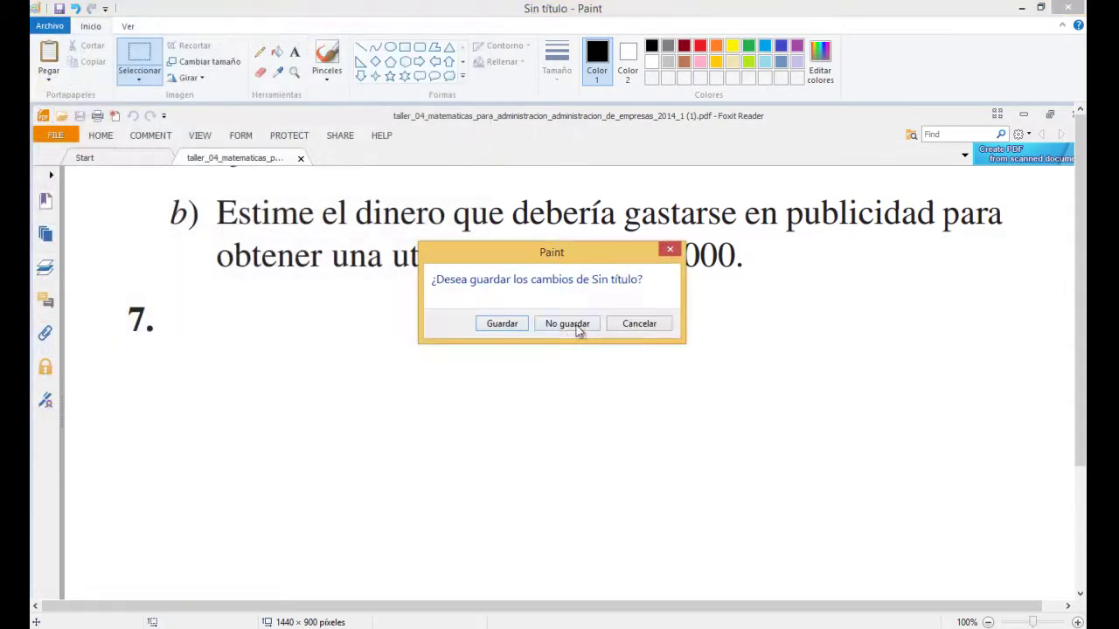
click(569, 324)
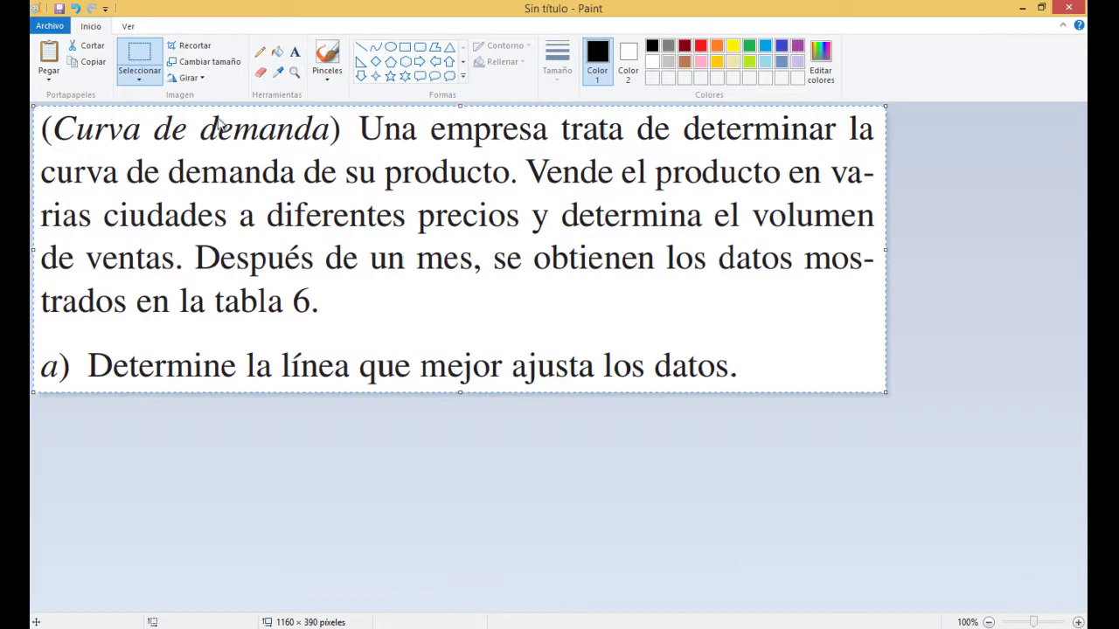
key(Delete)
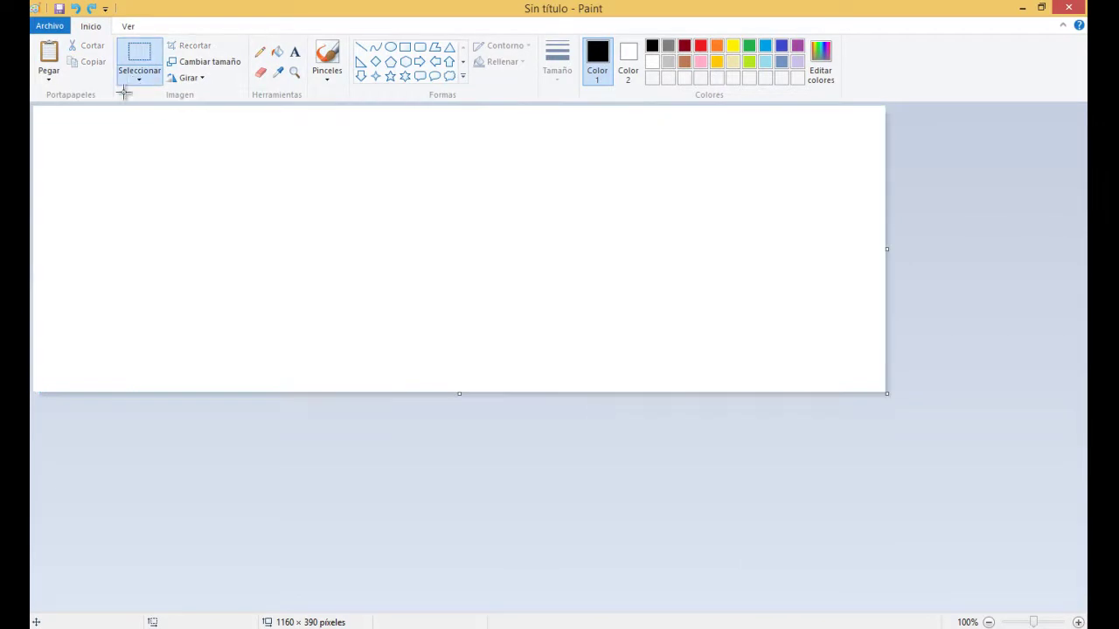
drag(887, 394, 50, 131)
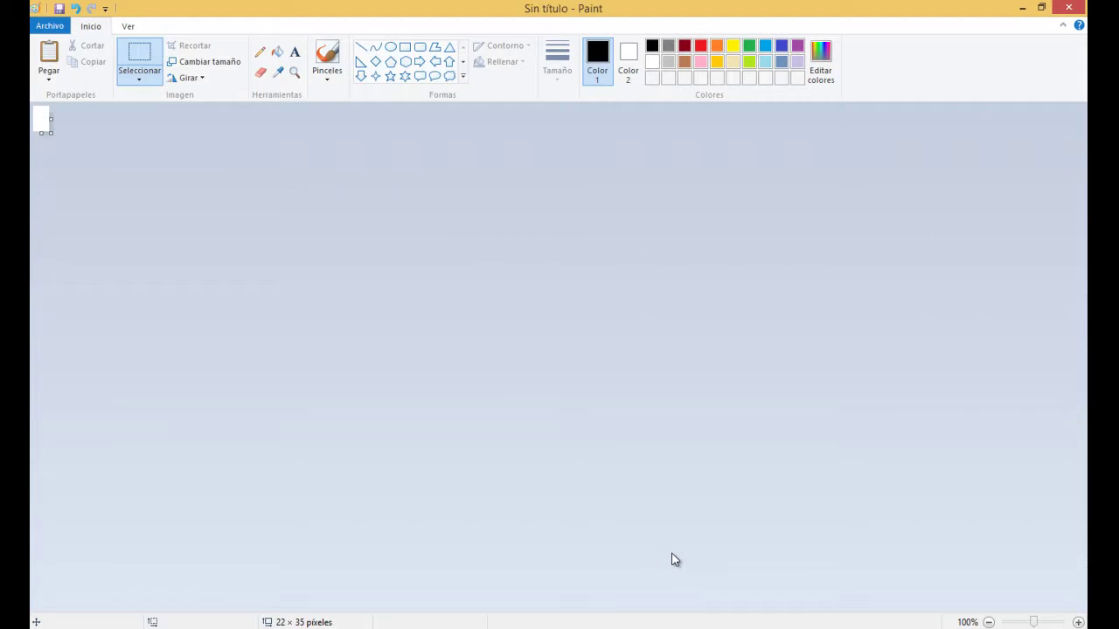
Try the pasted statement at 460 × 168 pixels, undo it, and shrink the empty canvas to 221 × 75 pixels
key(ctrl+v)
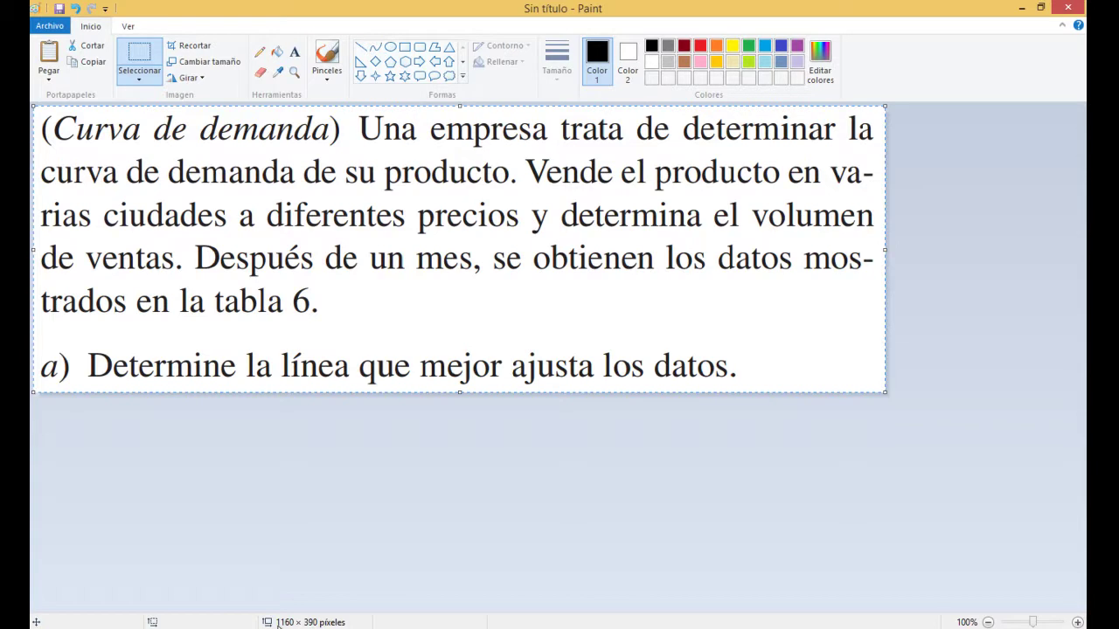
drag(886, 394, 372, 229)
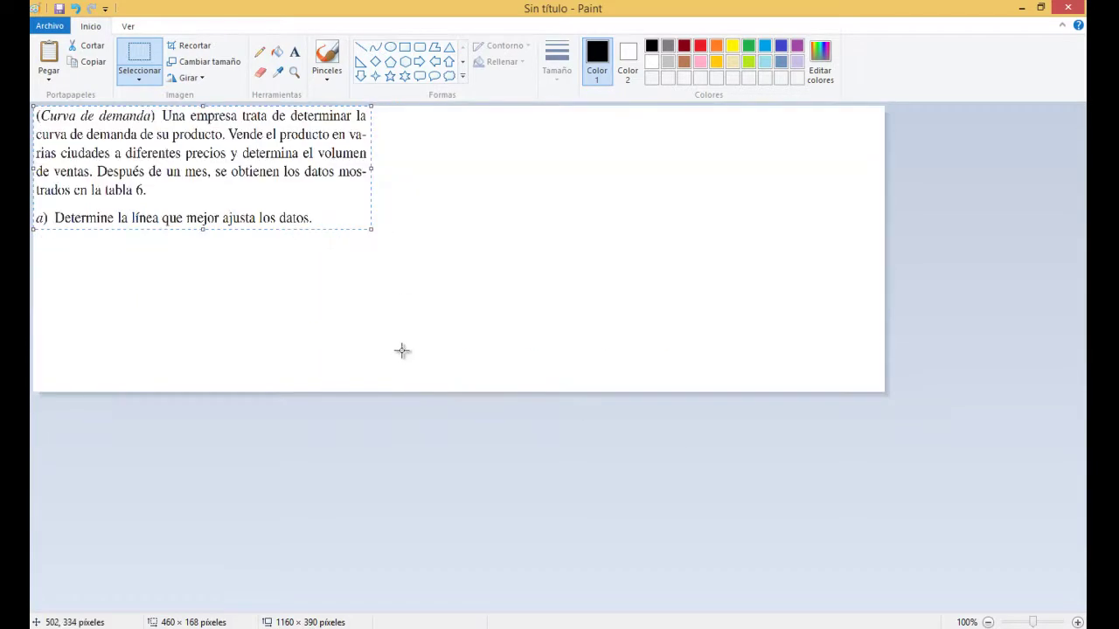
key(ctrl+z)
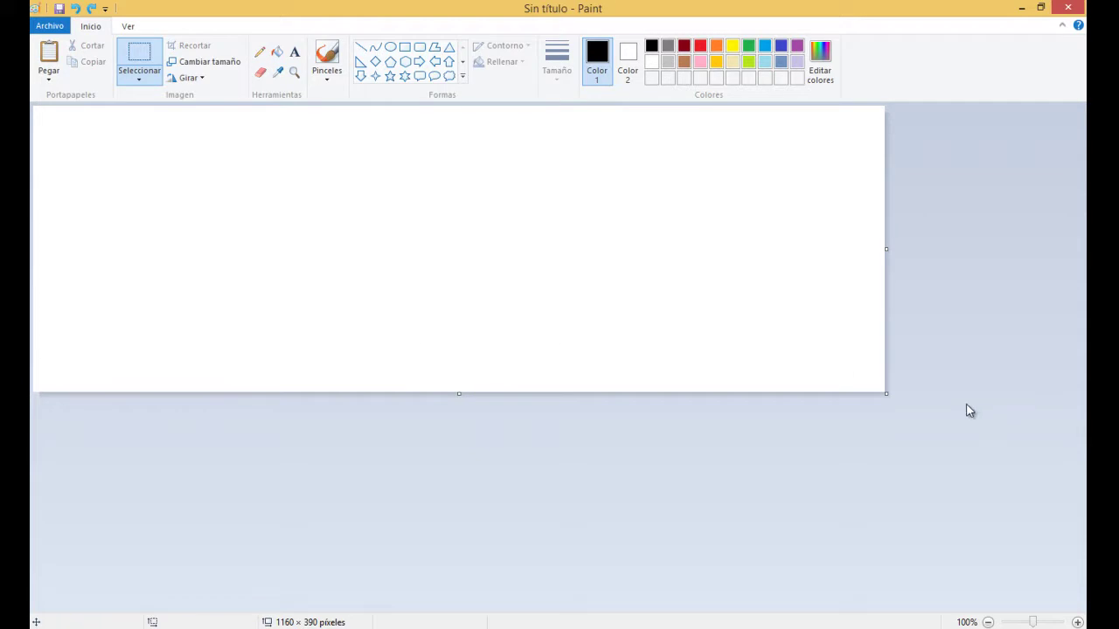
drag(886, 393, 197, 163)
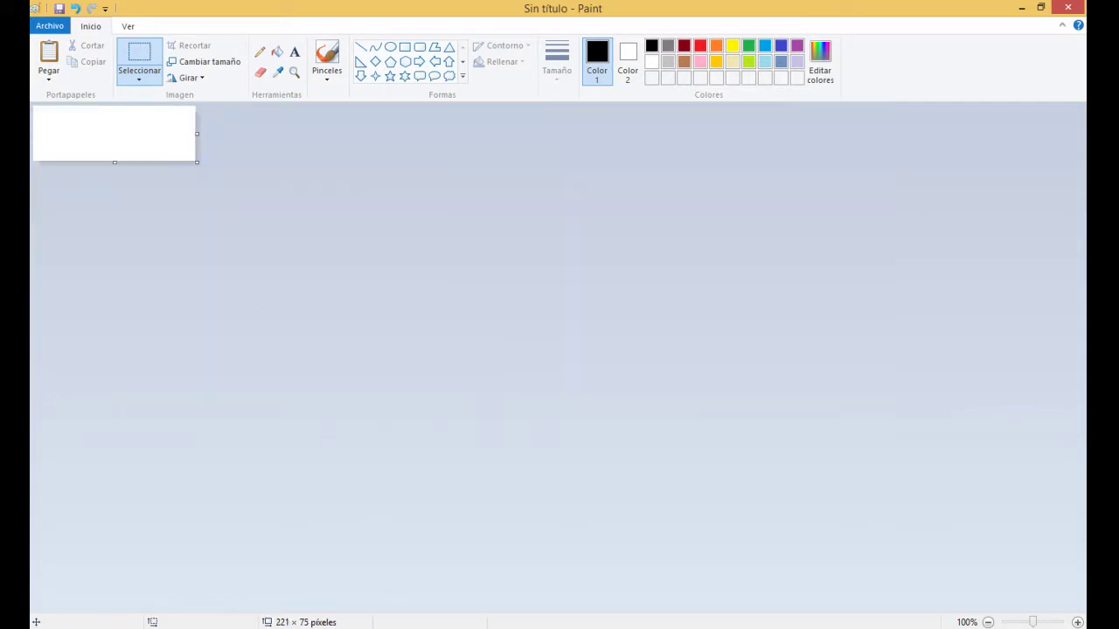
Return to the PDF in Foxit Reader and bring parts b) and c) of exercise 7 on the third page fully into view
key(alt+Tab)
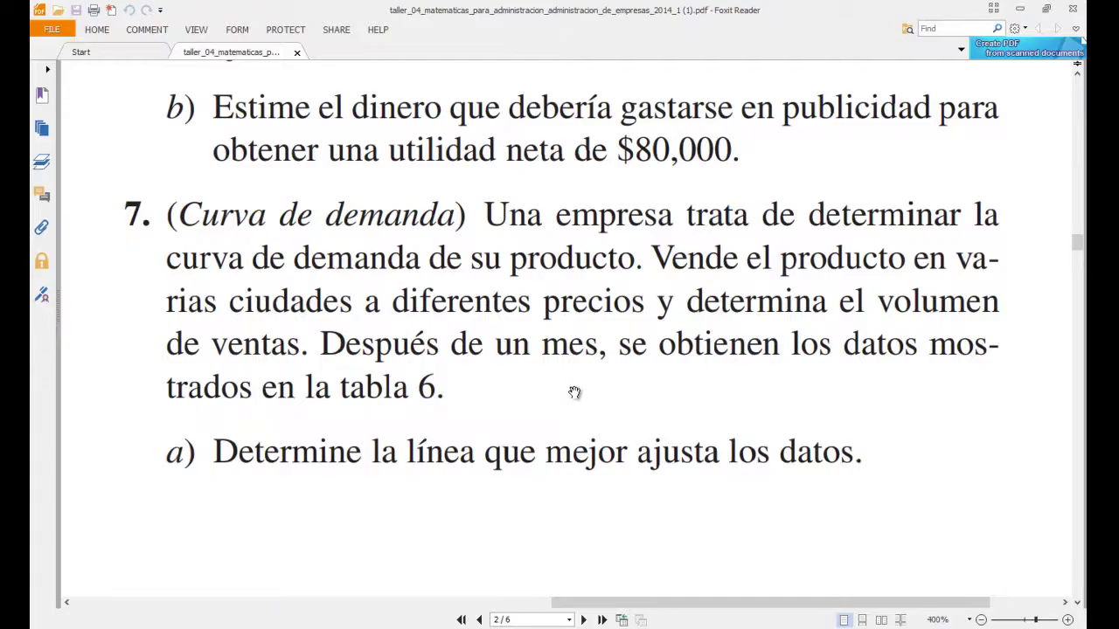
scroll(404, 460, left, 5)
scroll(584, 407, left, 2)
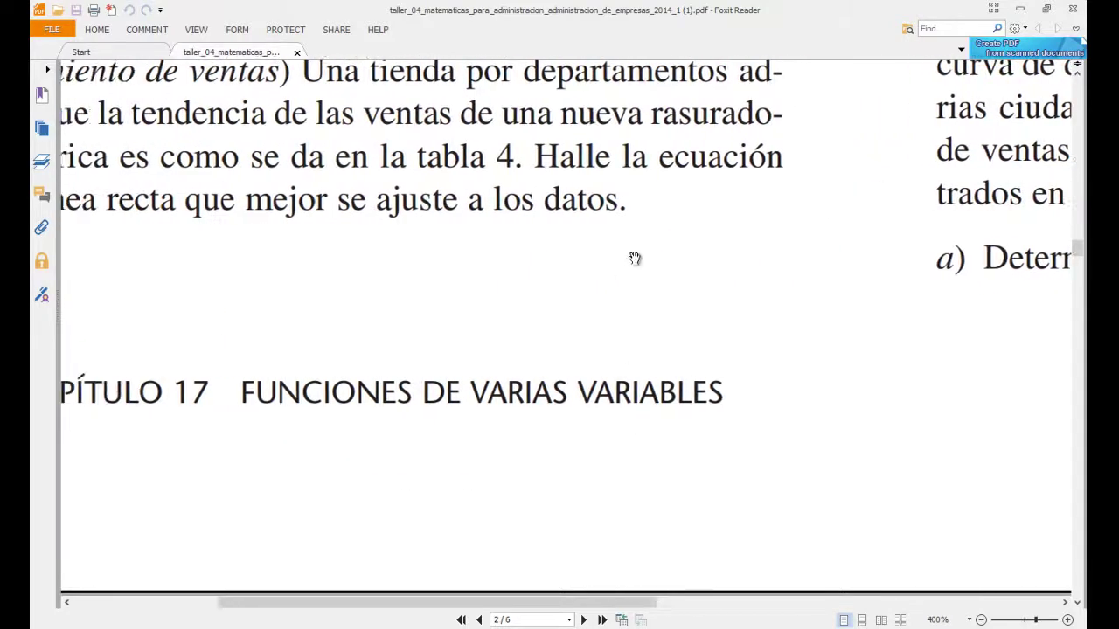
scroll(635, 257, down, 10)
scroll(539, 365, down, 3)
scroll(540, 364, left, 1)
drag(616, 328, 617, 173)
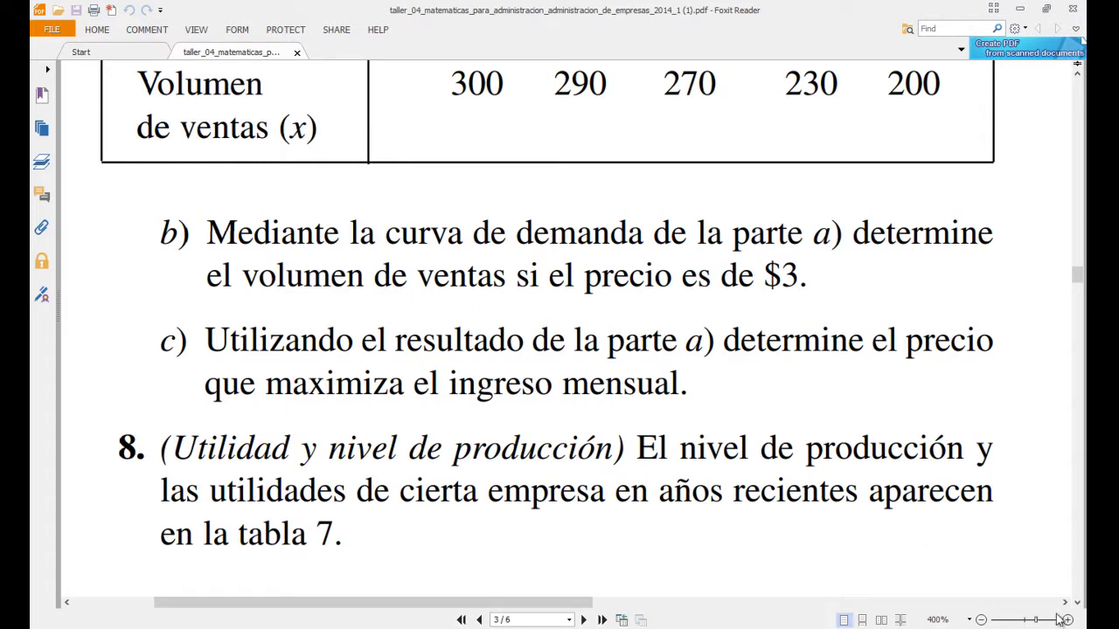
mouse_move(1054, 608)
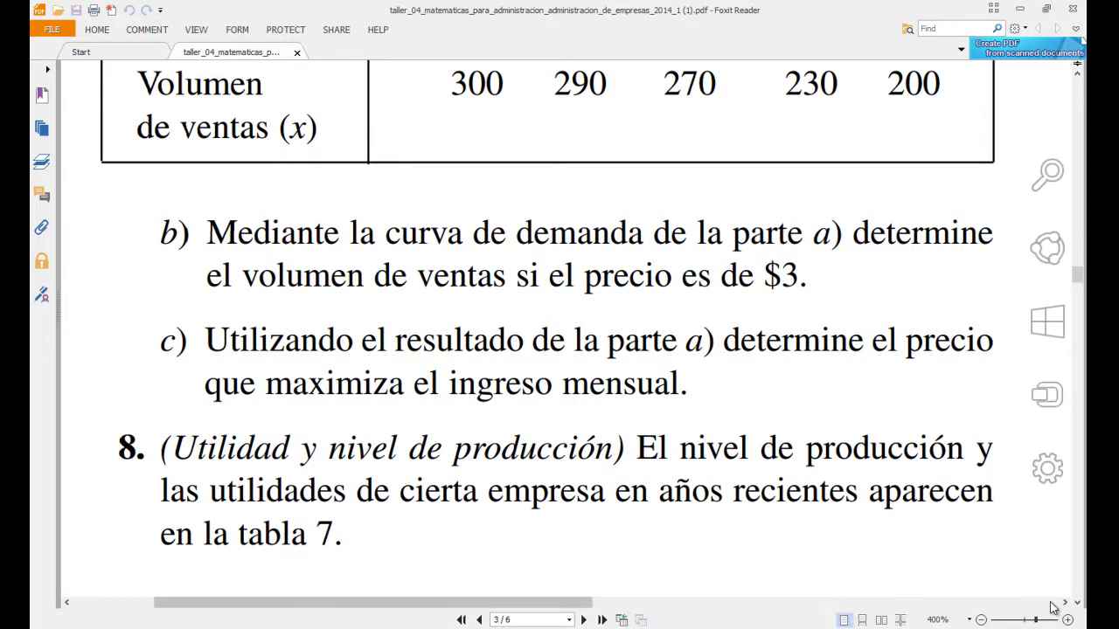
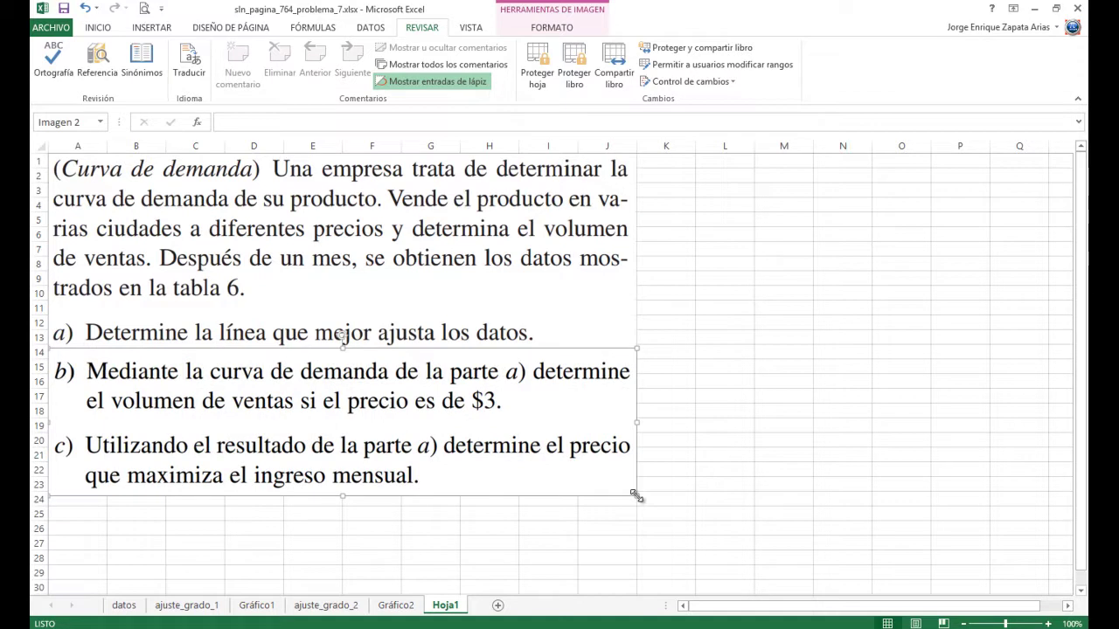
On the datos sheet, adjust the width of the image with parts b) and c) to match the statement image above it
click(671, 484)
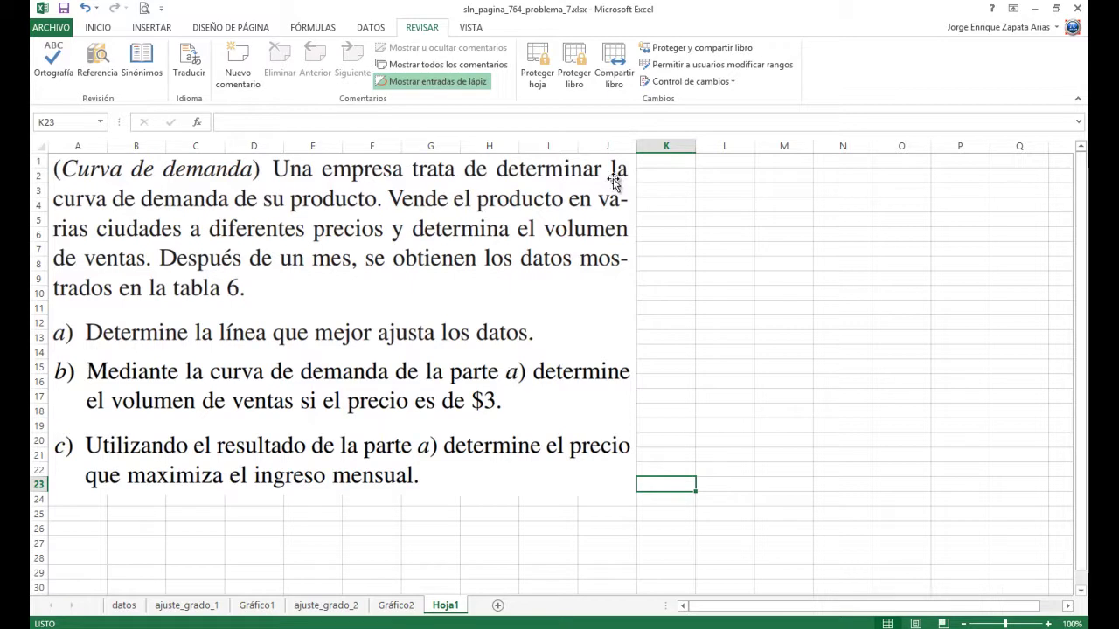
click(123, 605)
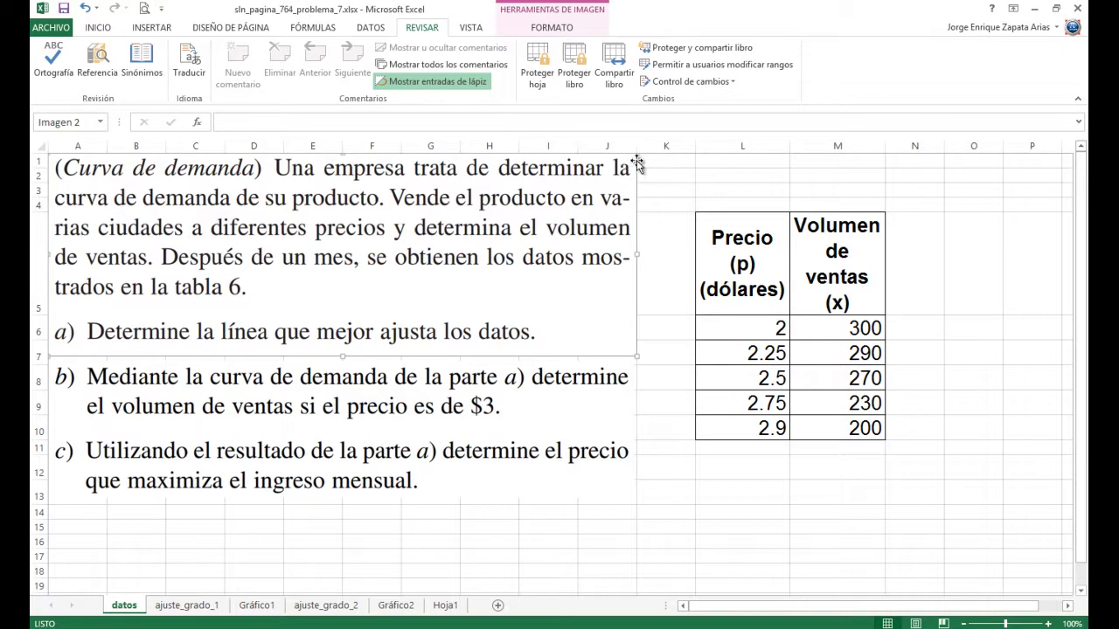
click(585, 403)
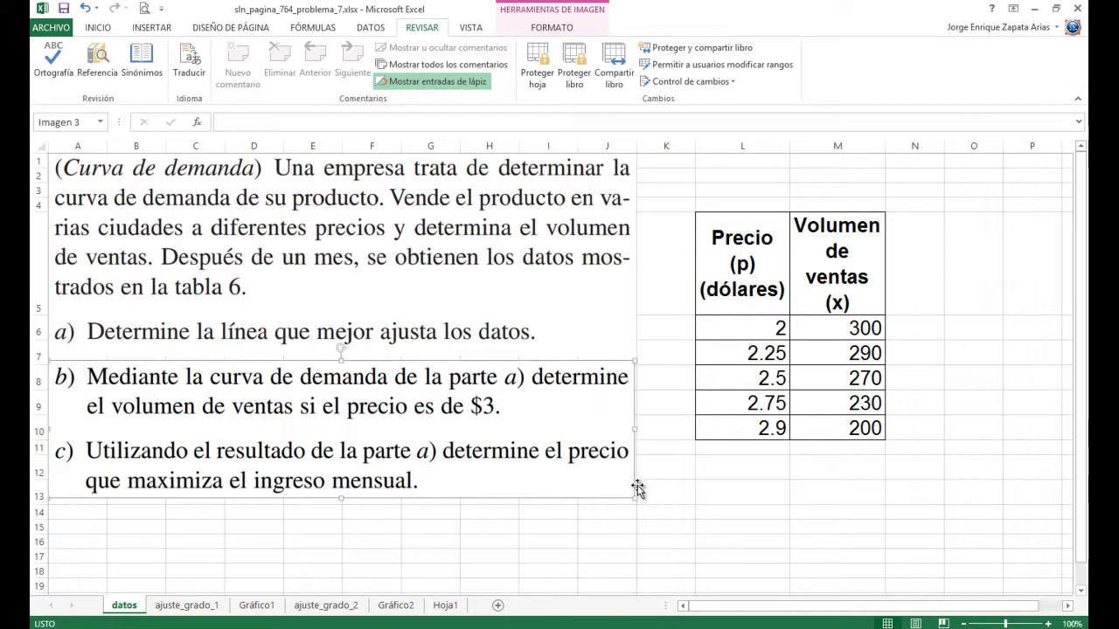
drag(634, 494, 643, 495)
click(666, 407)
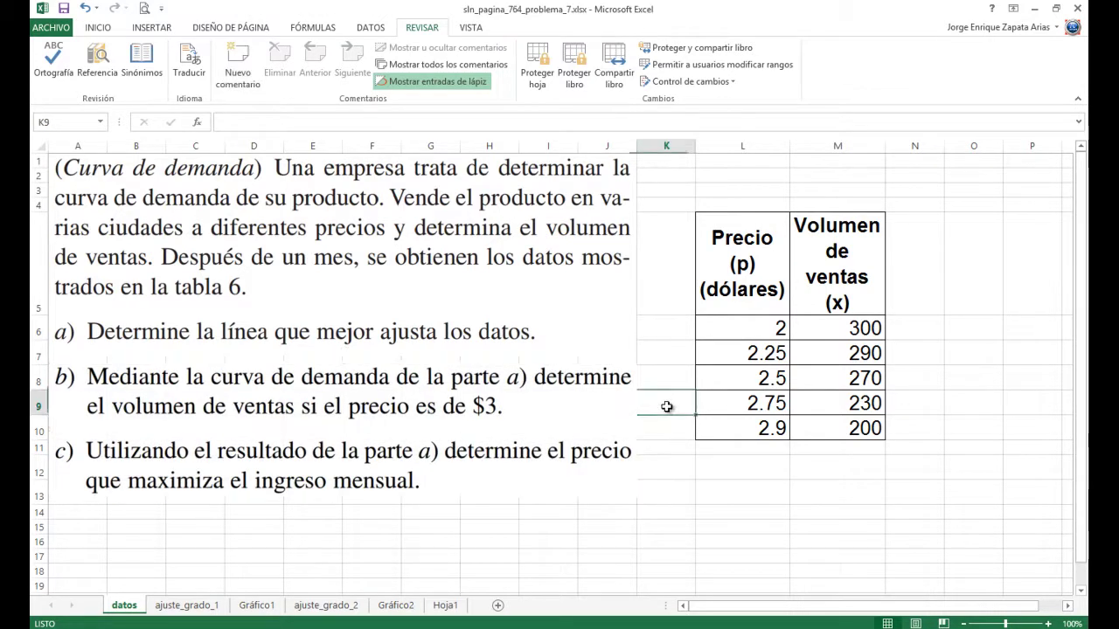
click(581, 262)
click(598, 419)
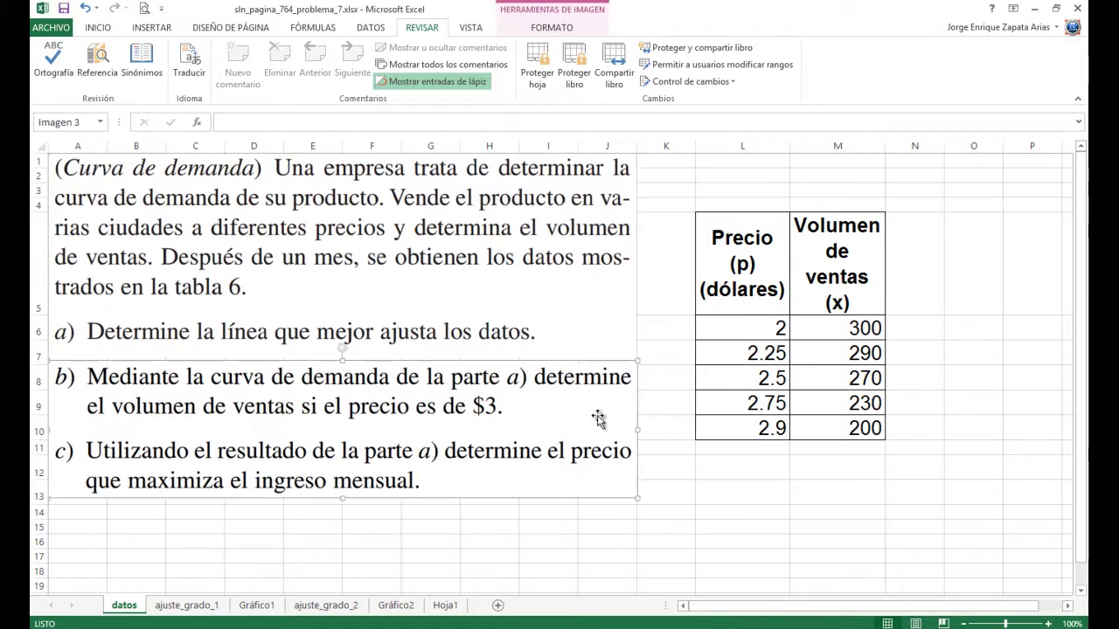
click(633, 497)
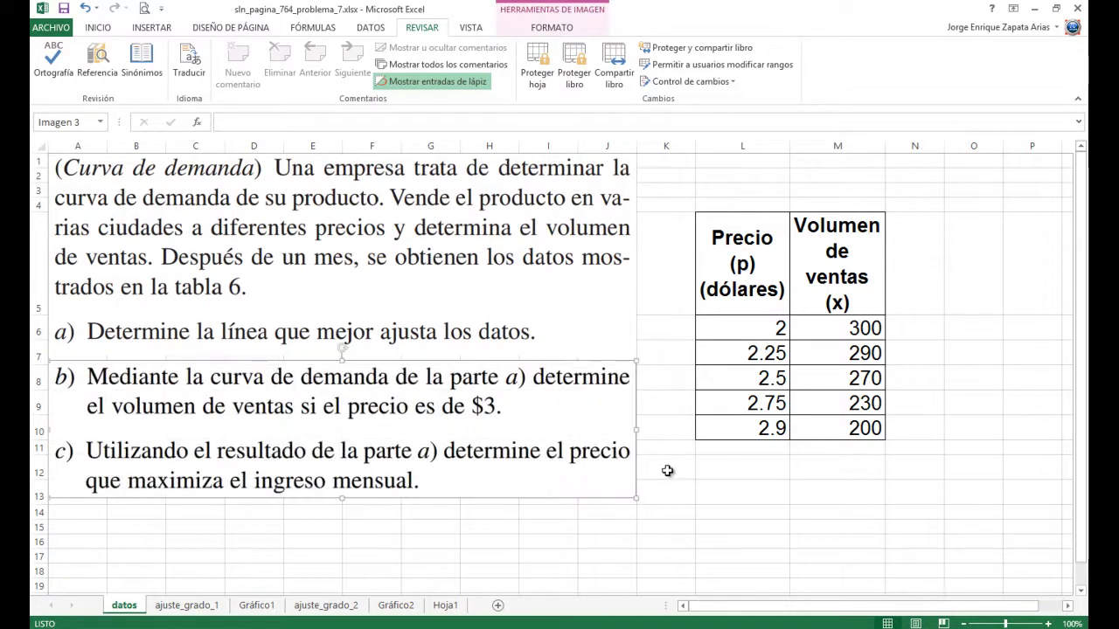
click(667, 472)
click(594, 234)
click(598, 437)
click(676, 442)
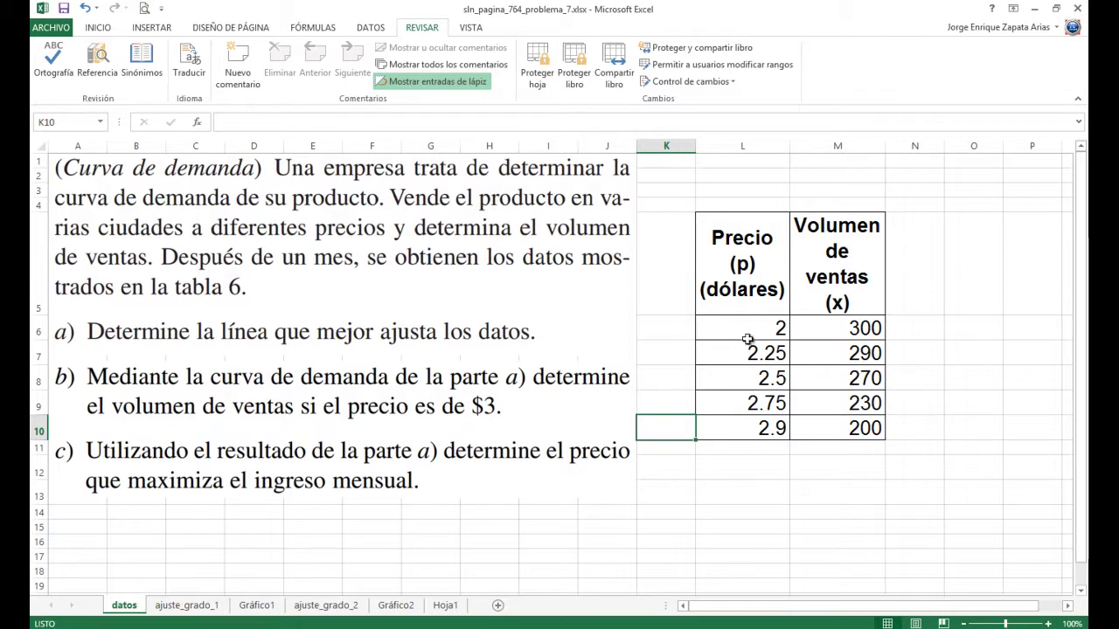
Review the price and sales volume data by highlighting L6:M10 and the whole table with its headings, L5:M10
drag(745, 325, 824, 439)
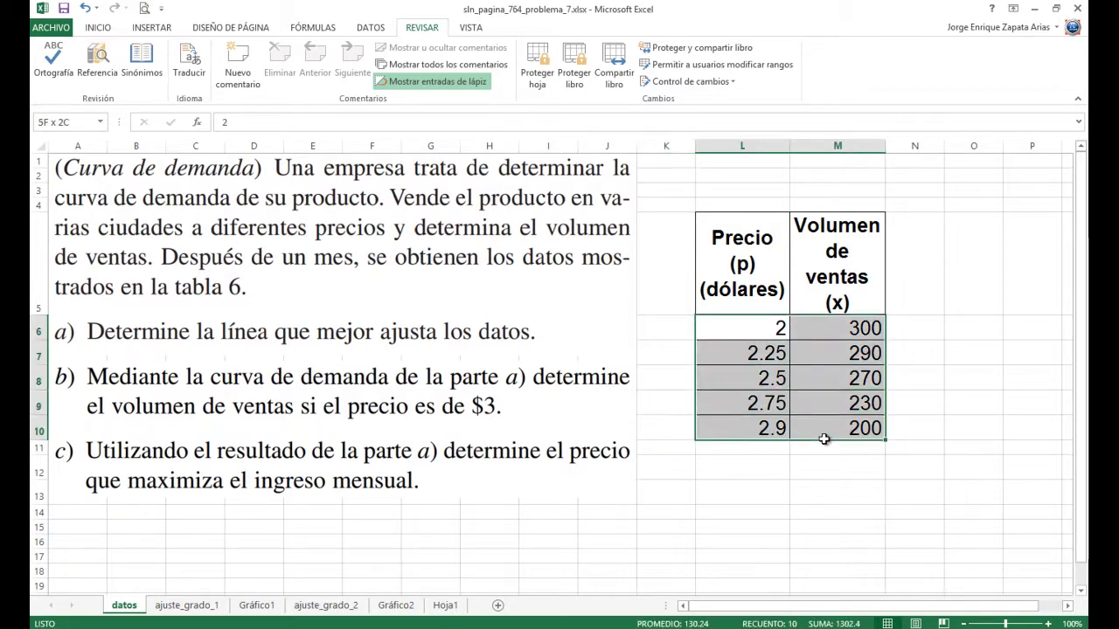
click(783, 334)
drag(784, 334, 819, 430)
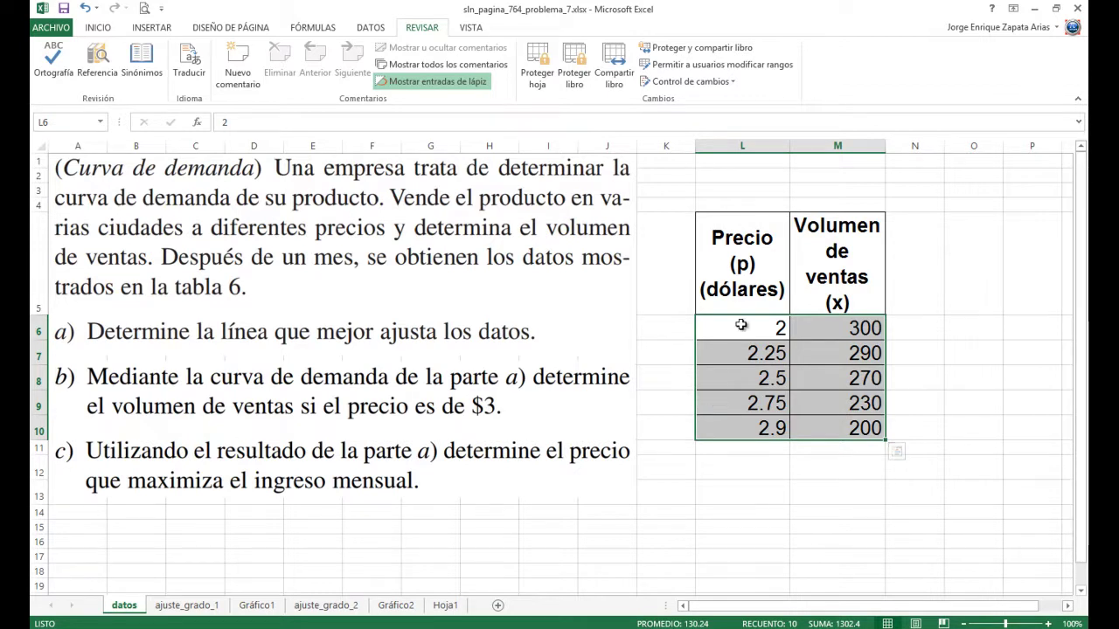
click(737, 330)
drag(740, 330, 812, 422)
drag(722, 226, 811, 432)
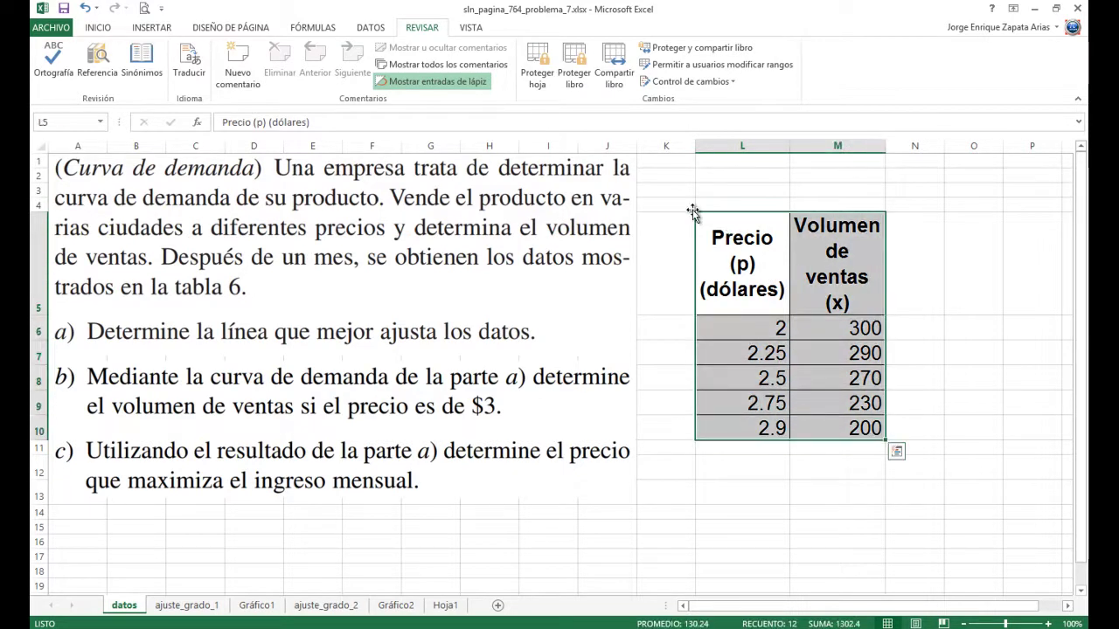
drag(698, 217, 720, 255)
Enlarge the datos sheet to 120% zoom so the statement and the data table fill the view
click(1048, 623)
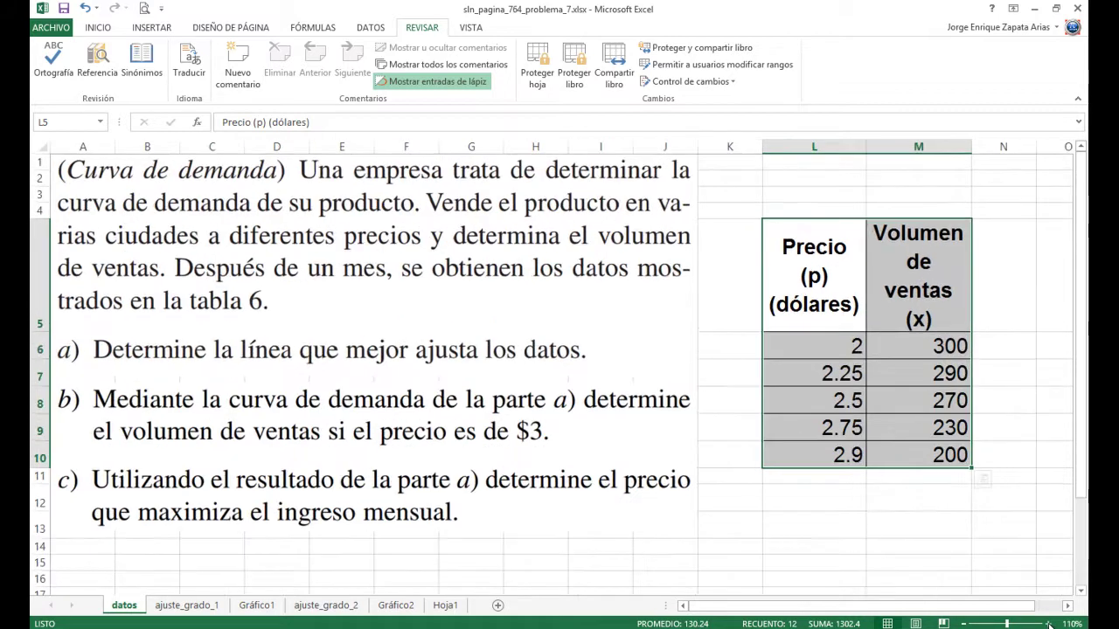
click(1048, 624)
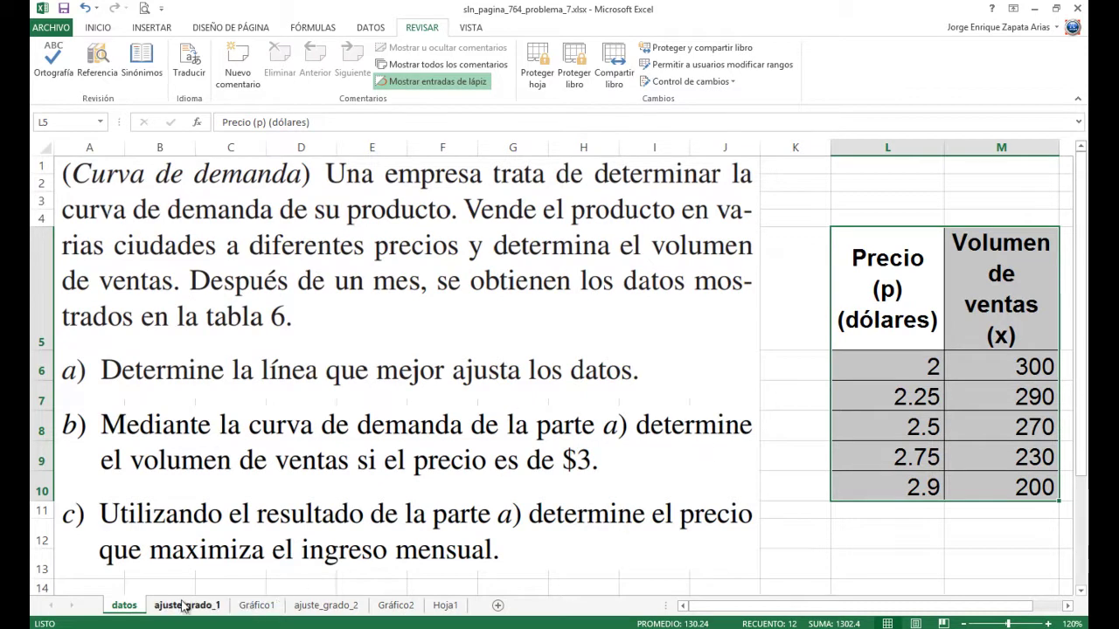
click(184, 604)
click(125, 605)
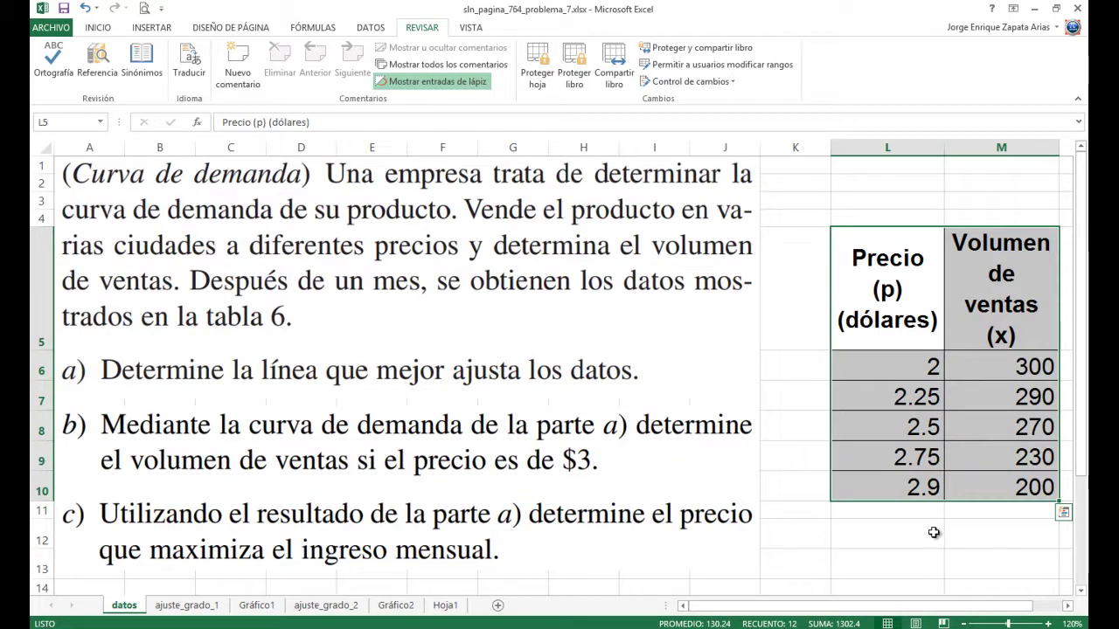
click(962, 624)
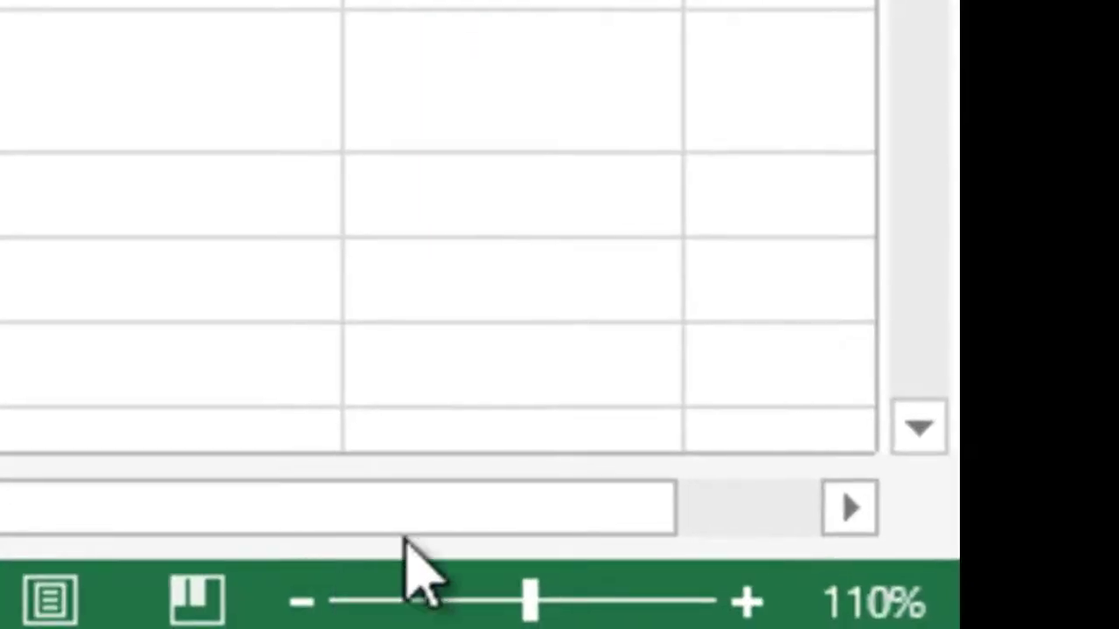
drag(547, 494, 227, 477)
click(748, 603)
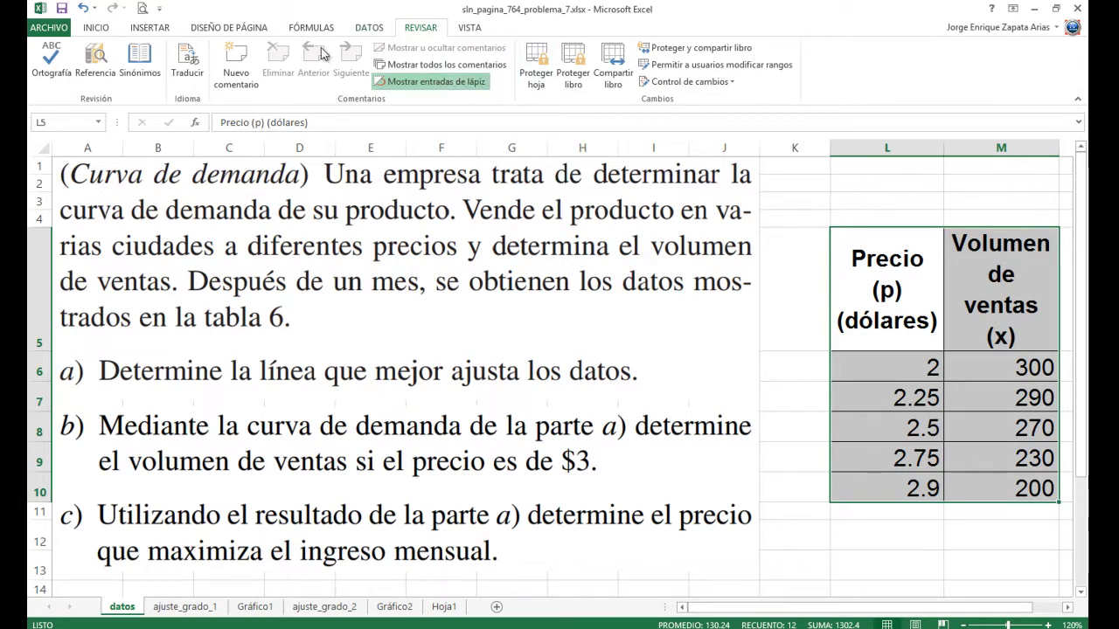
click(107, 29)
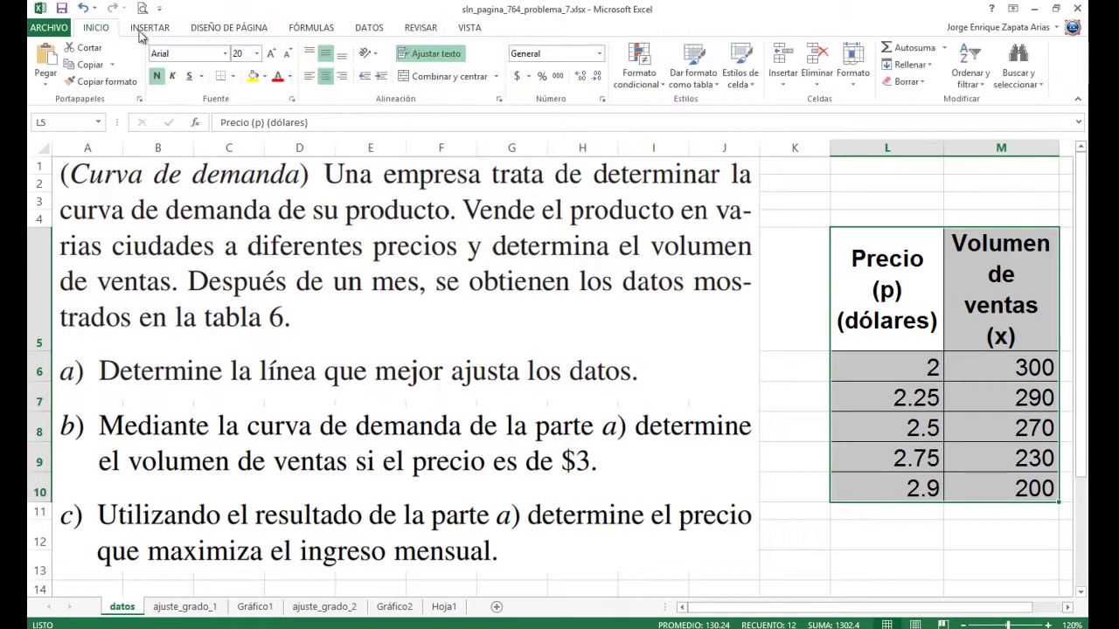
click(219, 28)
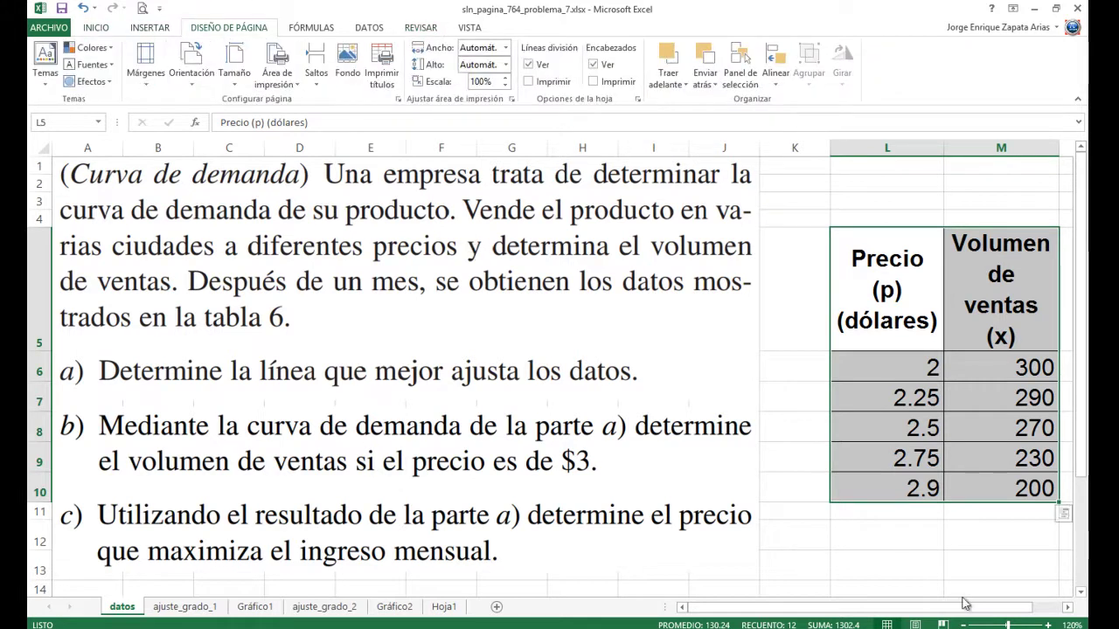
click(916, 532)
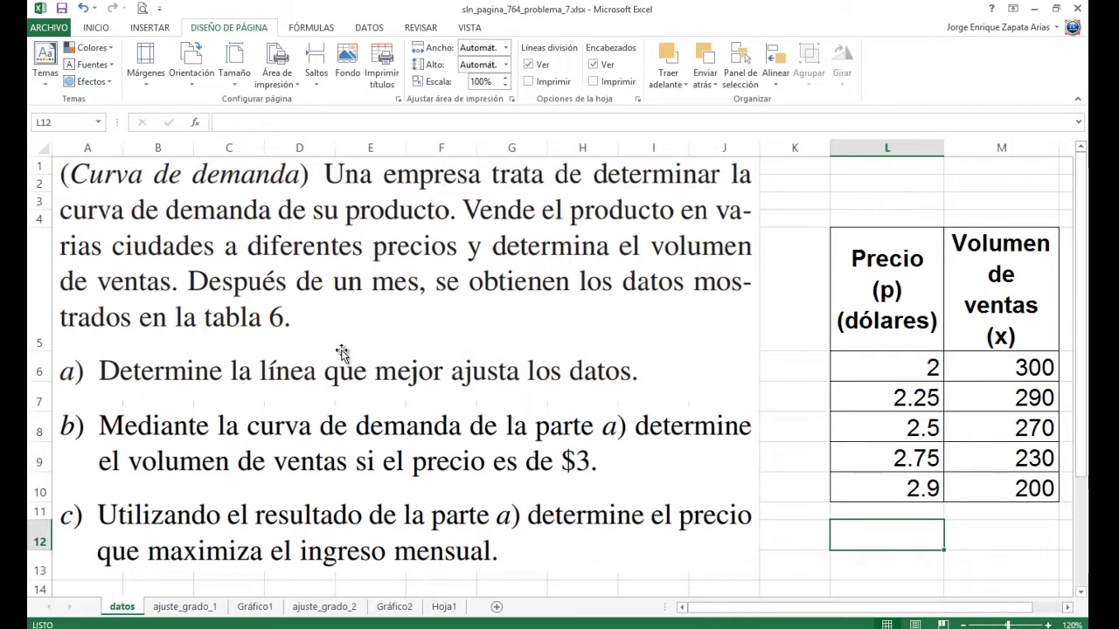
Switch to the Word document formulas_minimos_cuadrados_por_matrices.docx and enlarge it to 150% to read the Forma Lineal formulas
click(182, 606)
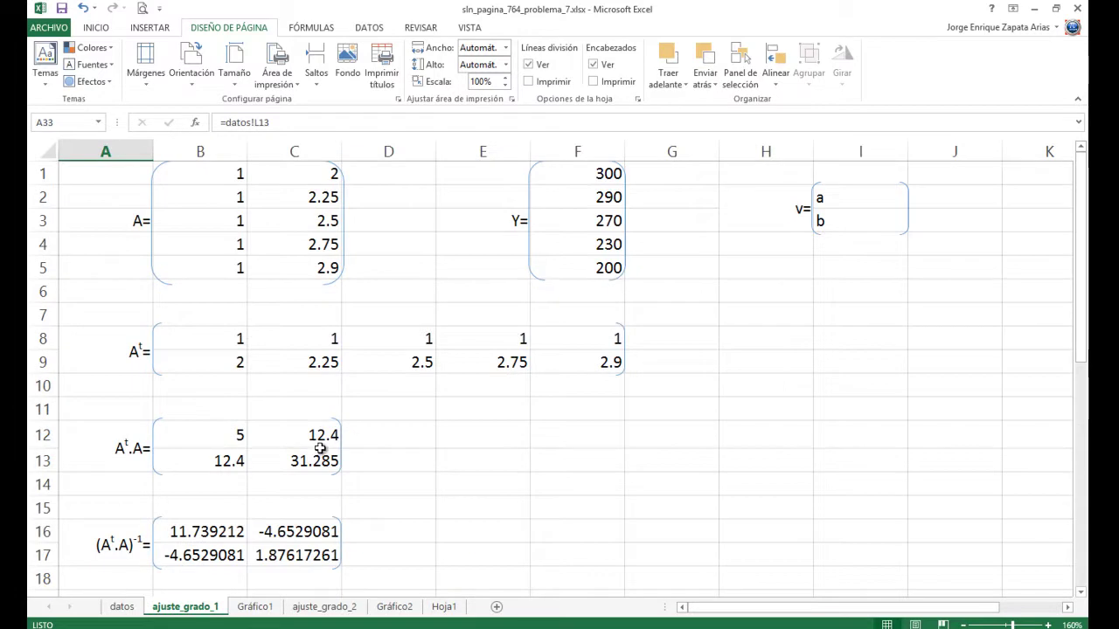
key(alt+Tab)
key(alt+Tab)
key(alt+Tab)
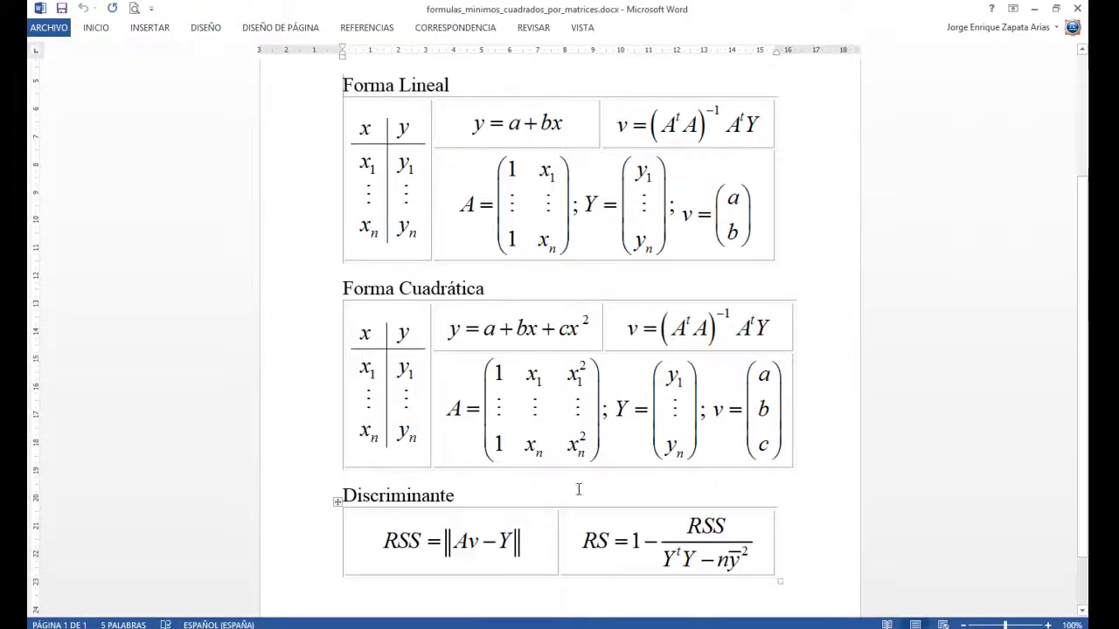
scroll(560, 332, up, 4)
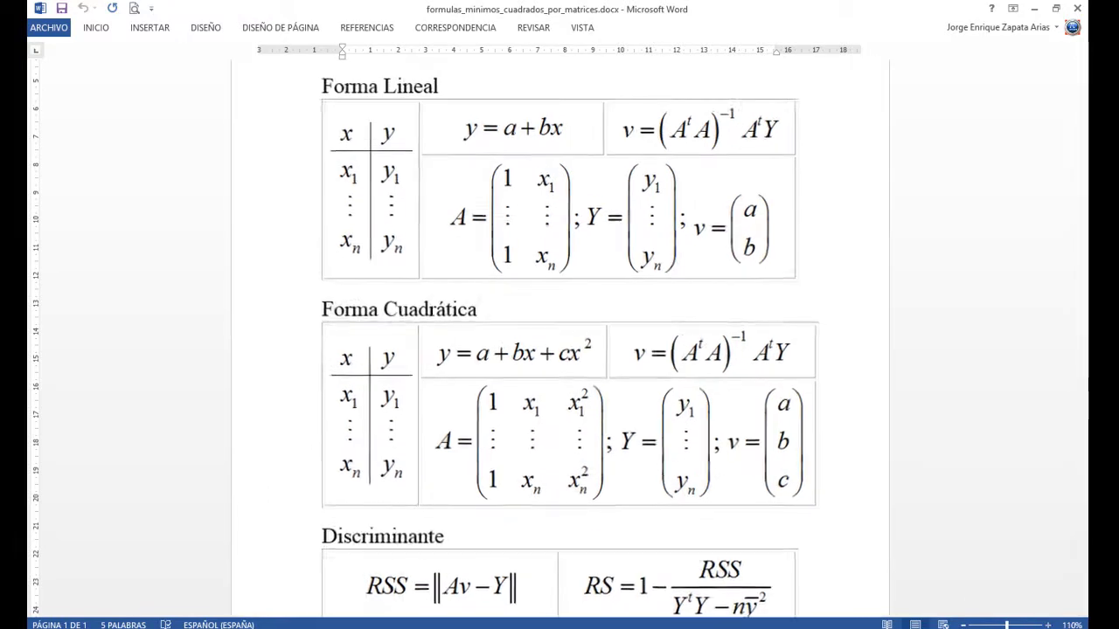
scroll(908, 257, up, 2)
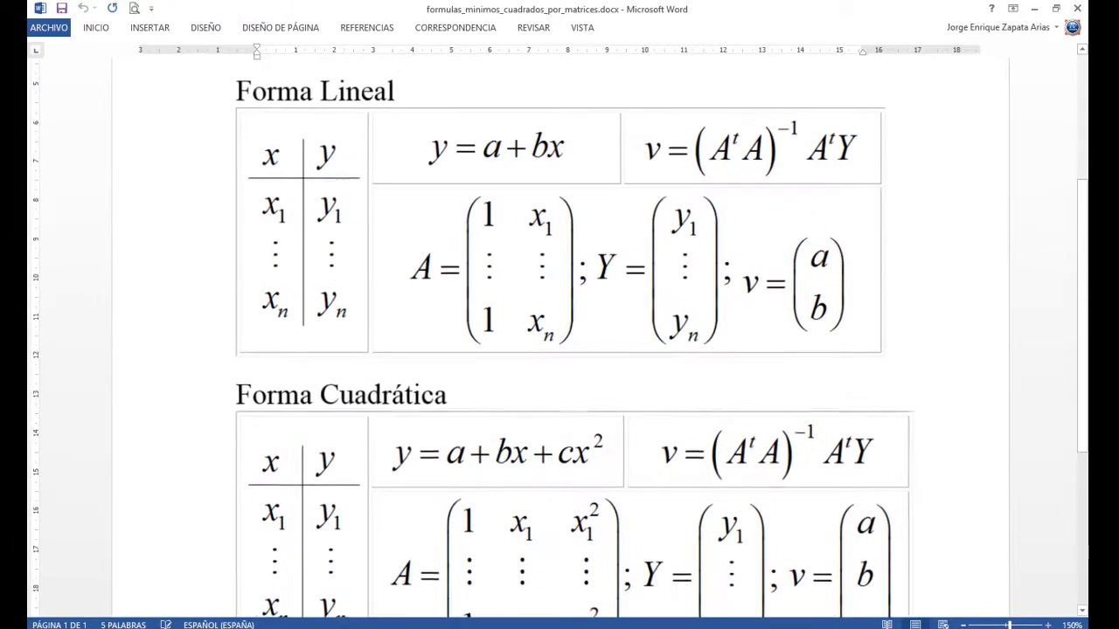
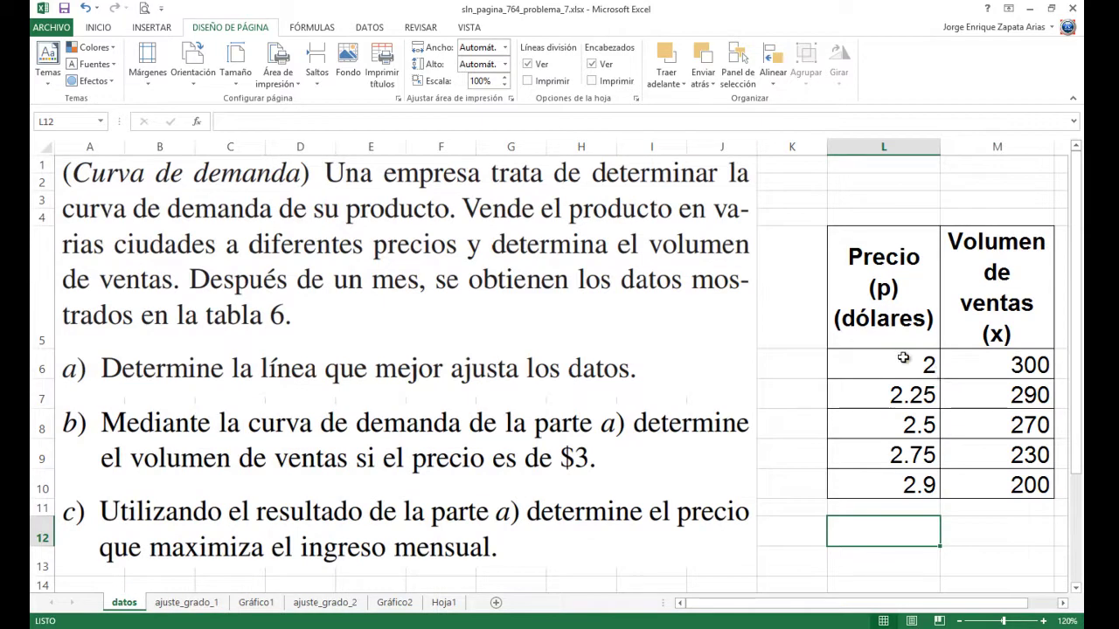
On the ajuste_grado_1 sheet, examine matrix A by highlighting its column of ones, its price column and the full range B1:C5
click(186, 602)
drag(212, 162, 214, 267)
drag(322, 169, 312, 272)
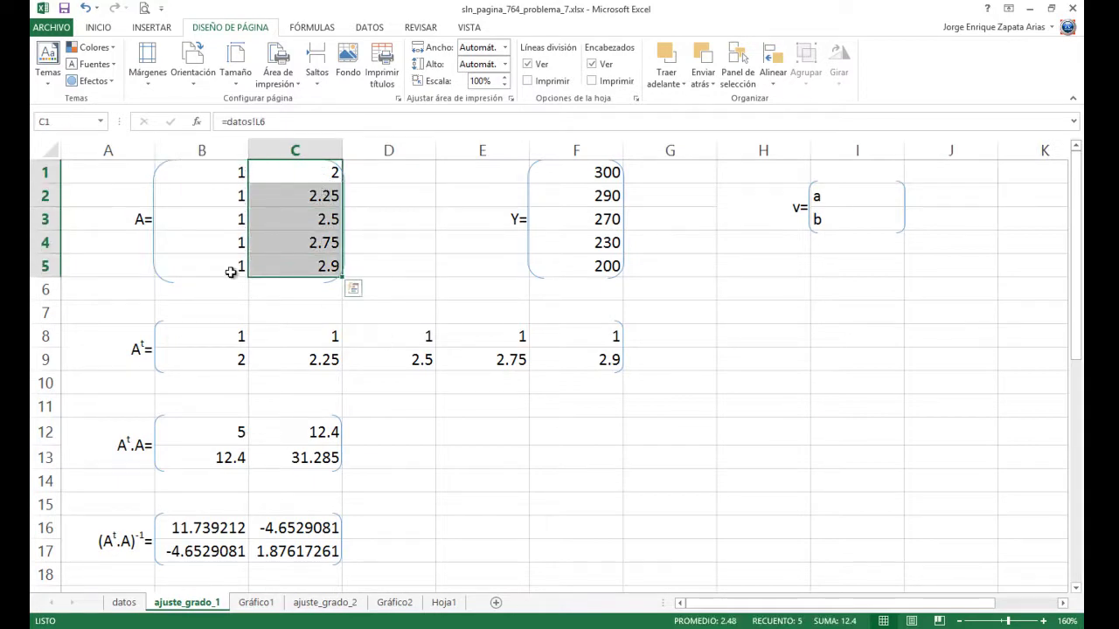
drag(168, 169, 294, 268)
click(387, 213)
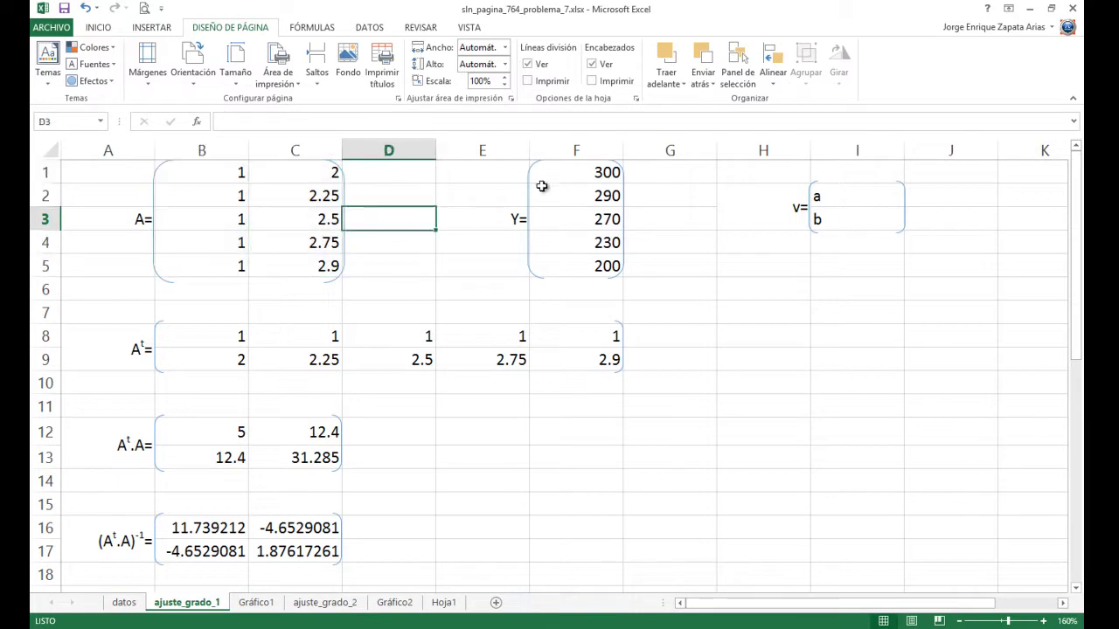
Change the outline colour of the brackets around matrix A to black
click(164, 170)
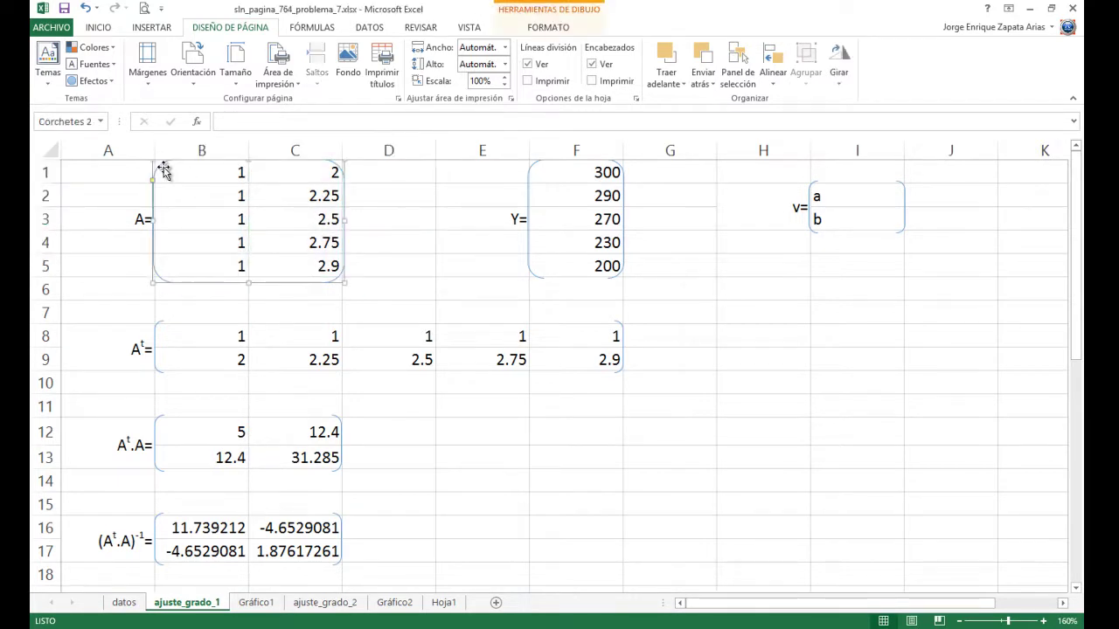
right_click(165, 171)
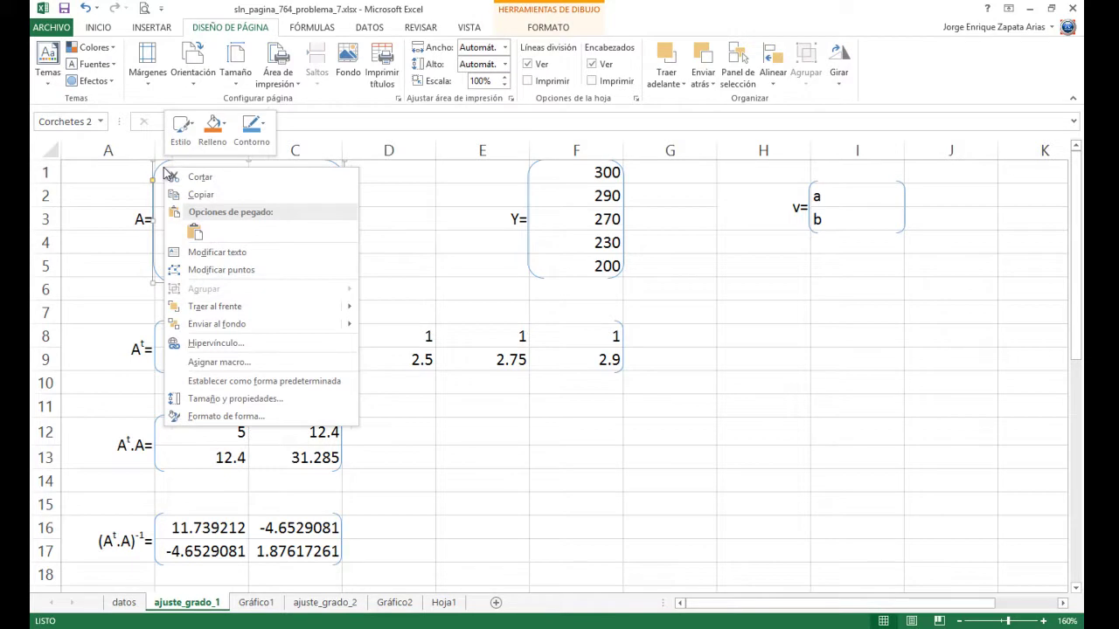
click(259, 147)
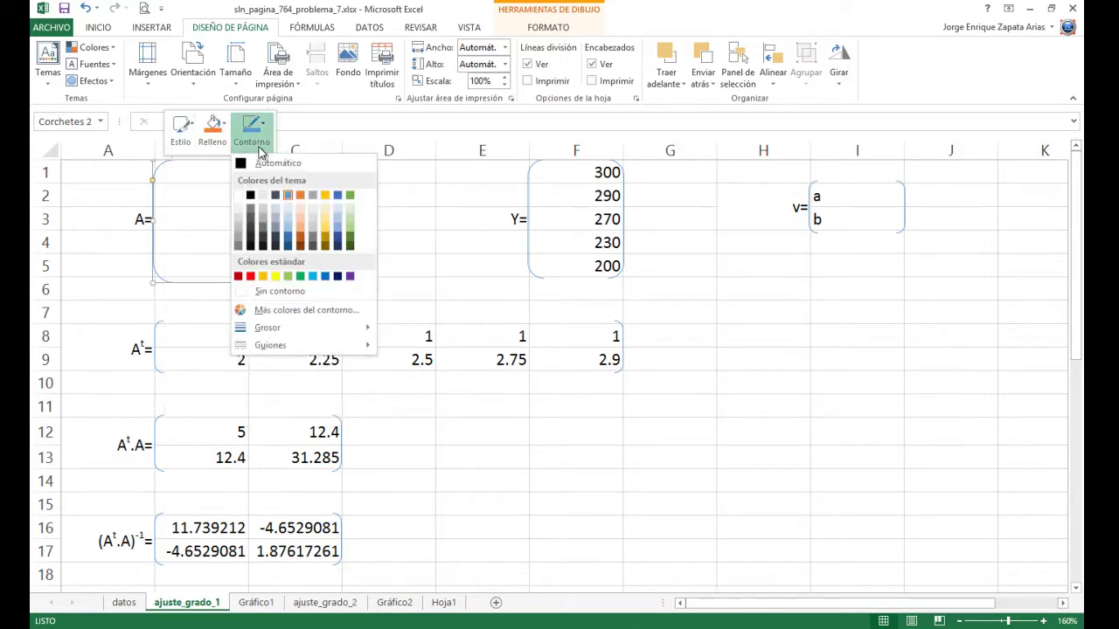
click(251, 197)
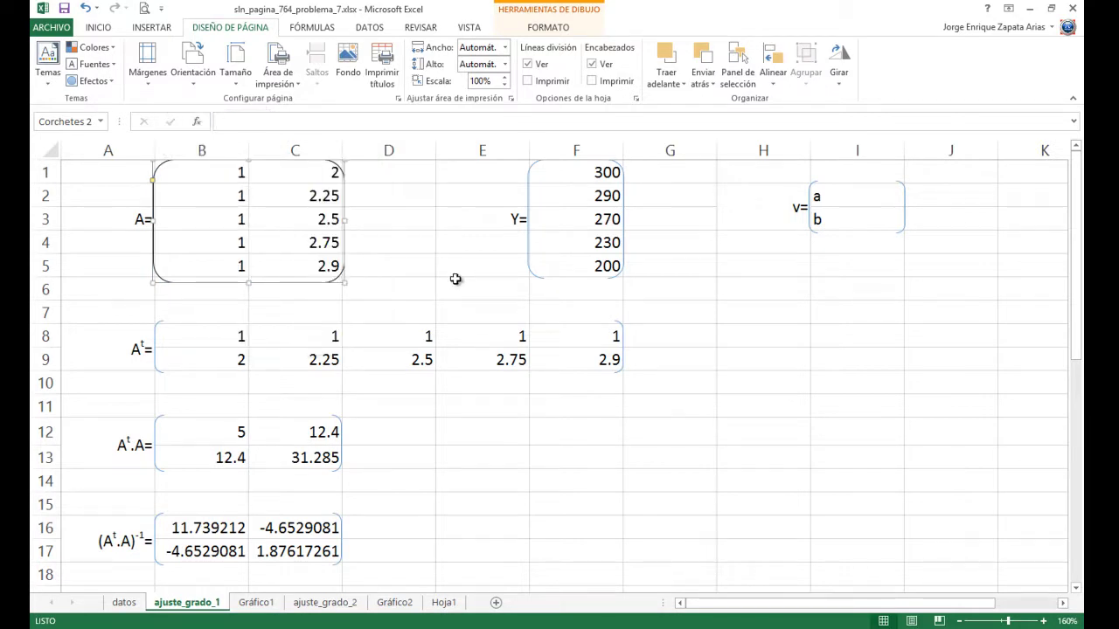
click(456, 278)
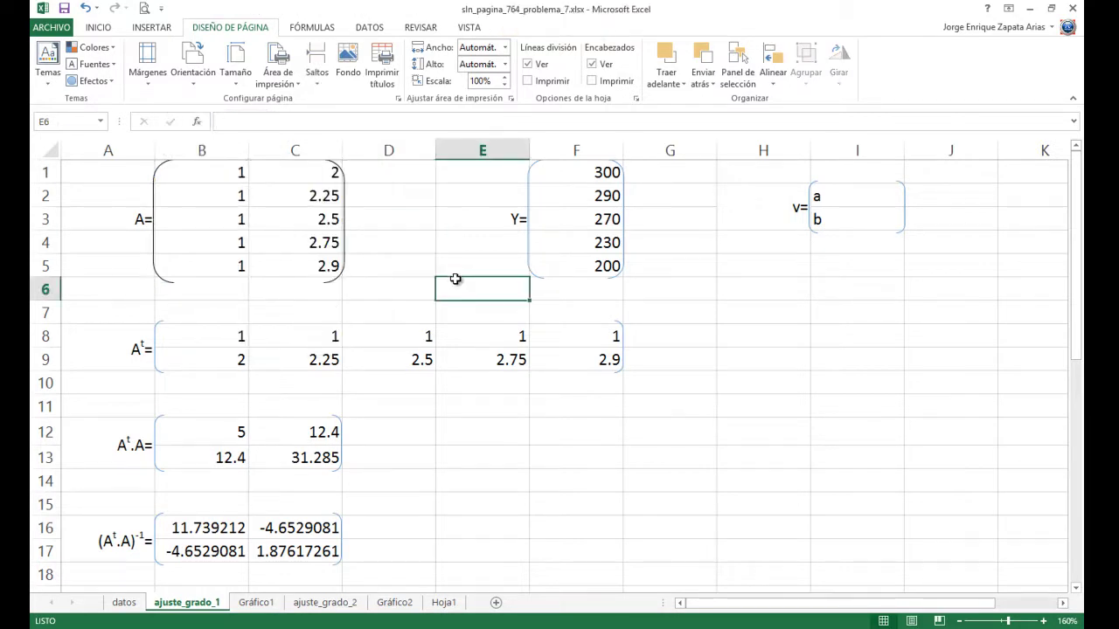
Change the outline colour of the brackets around vector Y to black
right_click(534, 174)
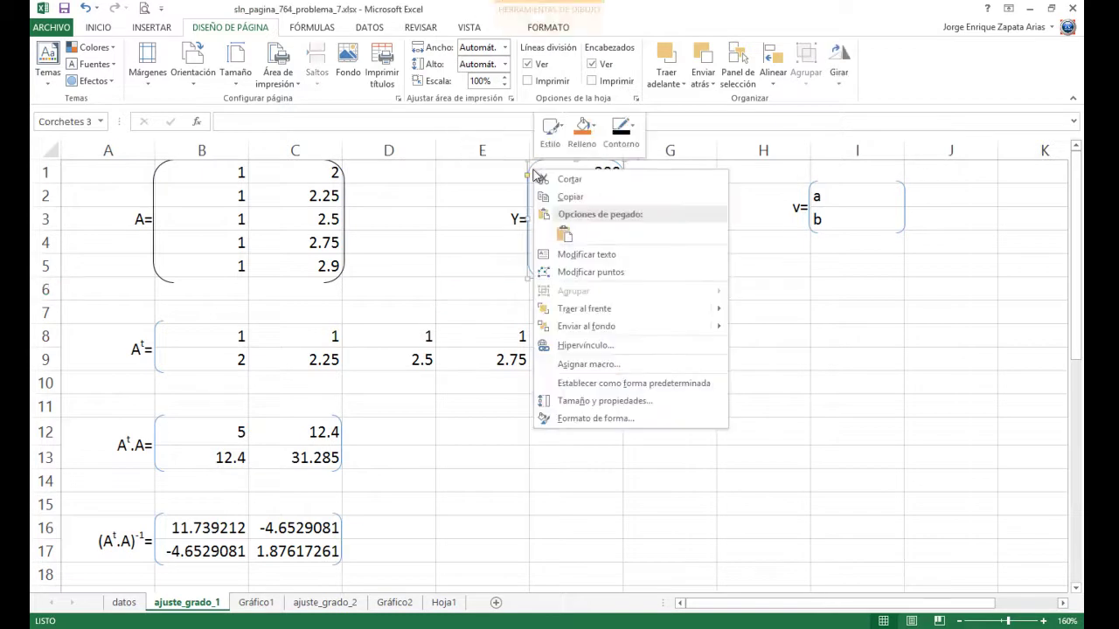
click(620, 138)
click(624, 165)
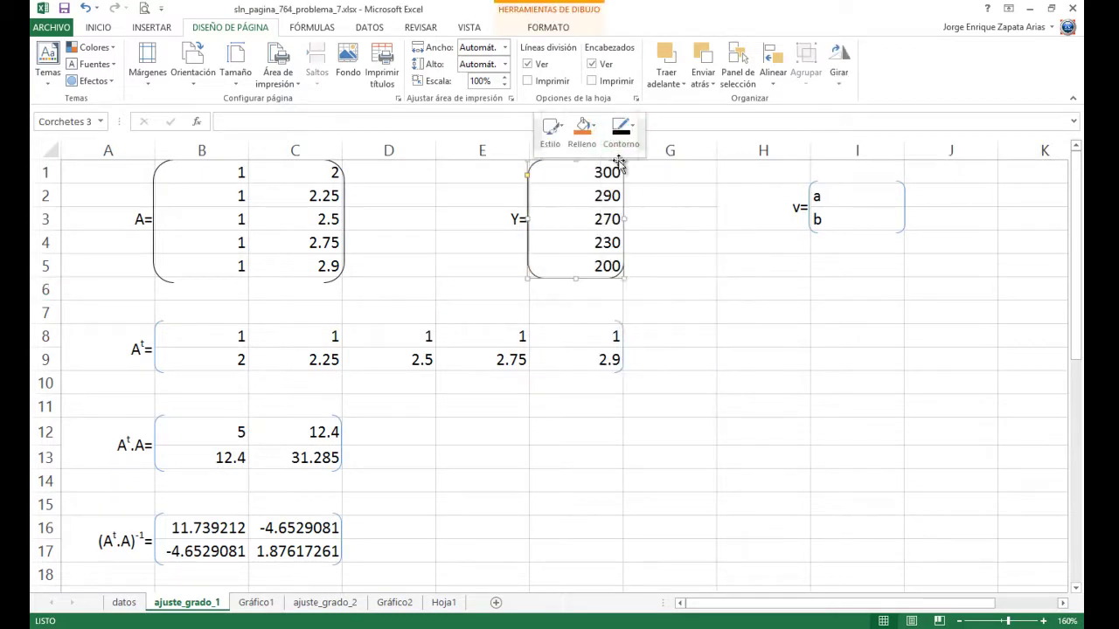
click(674, 256)
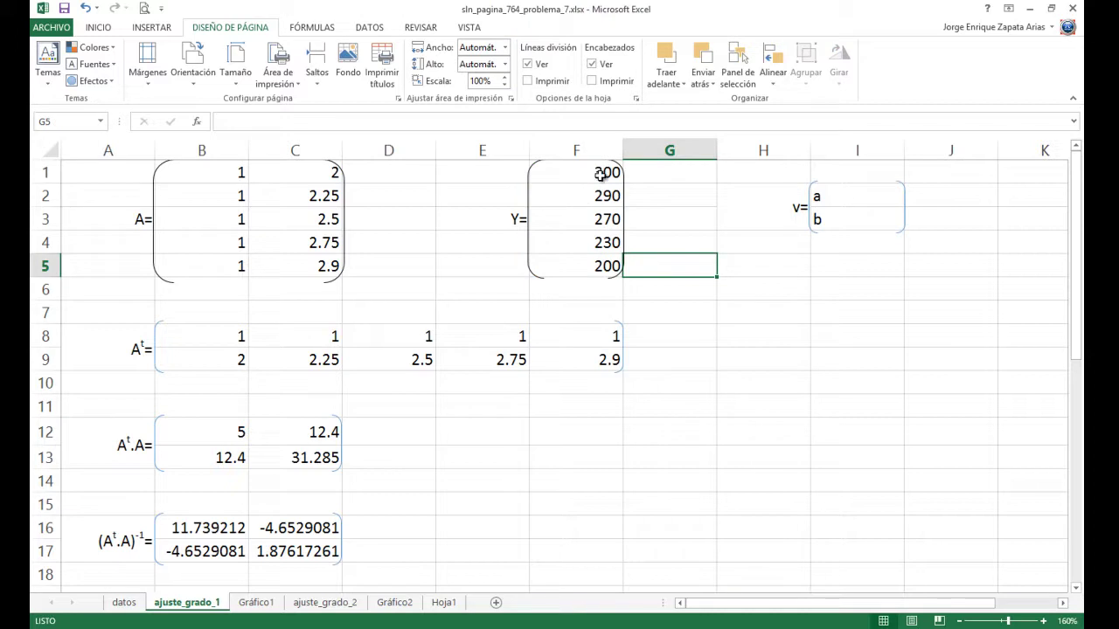
Set the outline of the brackets around vector v to the automatic black colour
right_click(814, 186)
click(902, 148)
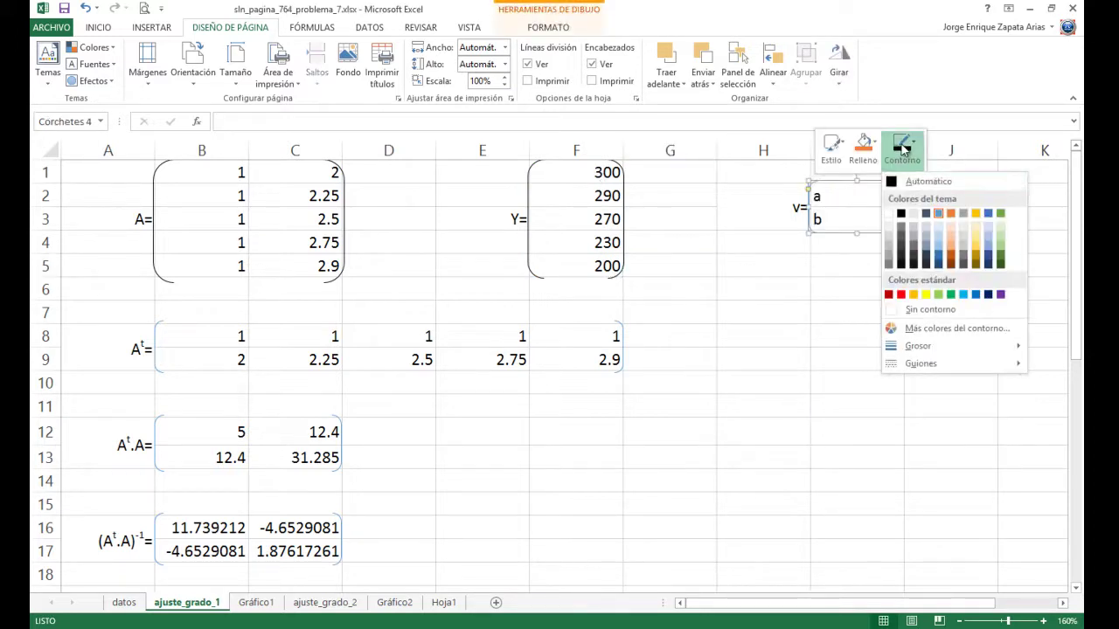
click(911, 182)
click(829, 242)
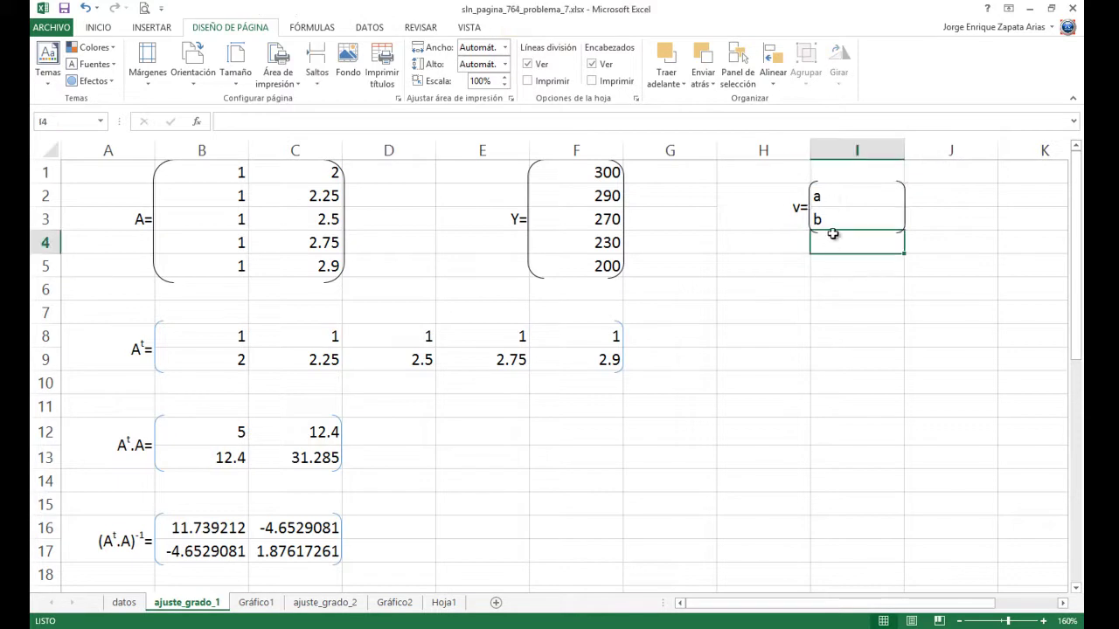
Change the outline colour of the brackets around the transposed matrix Aᵗ to black
click(832, 196)
click(834, 219)
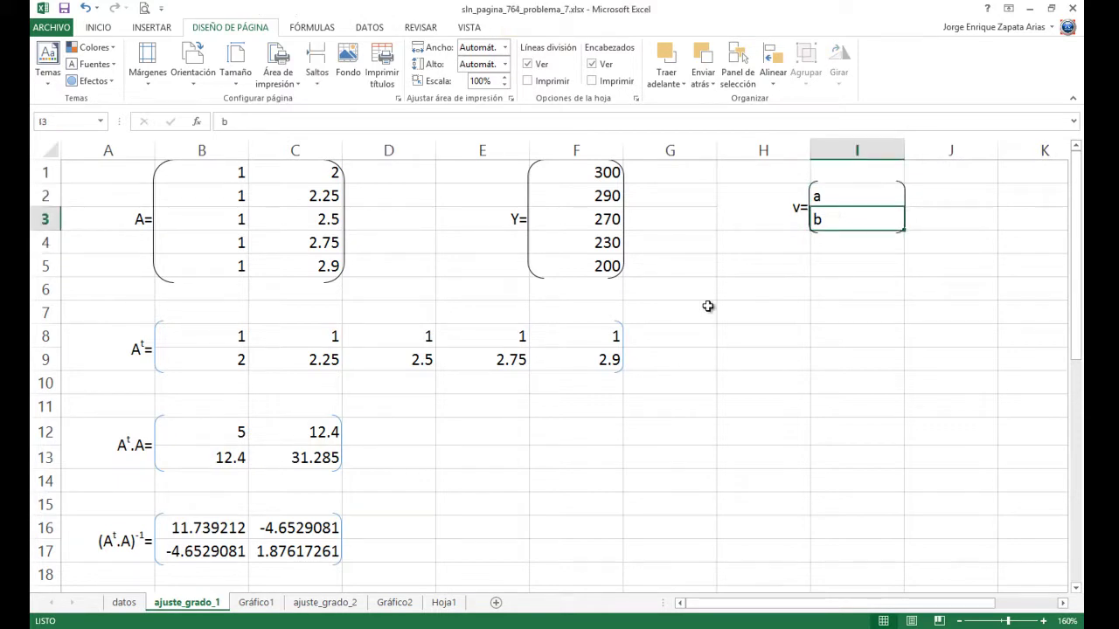
click(161, 338)
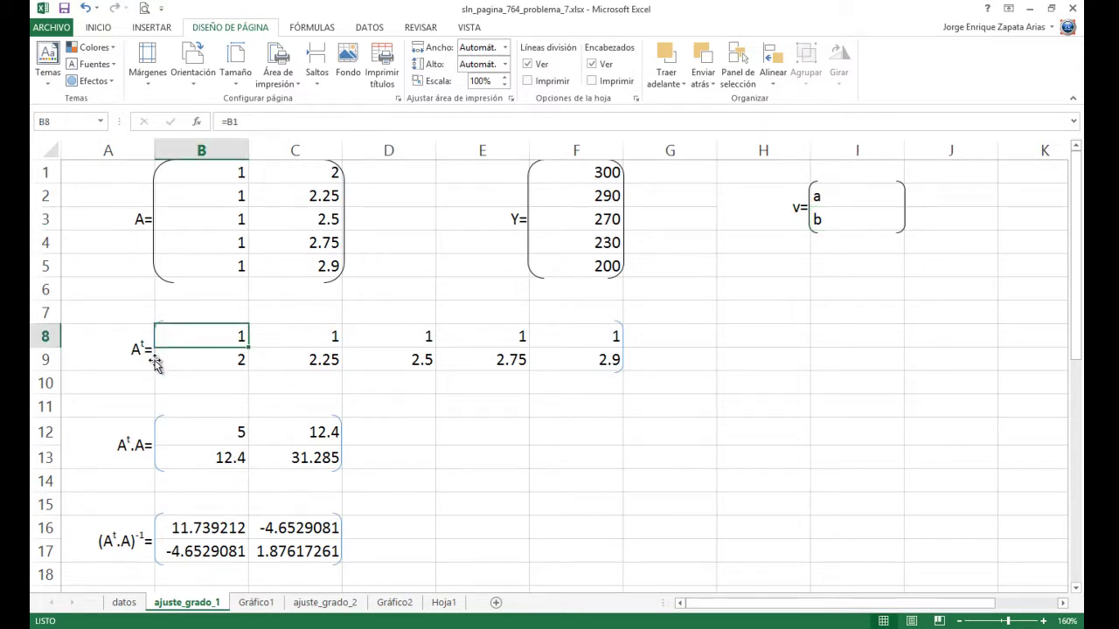
right_click(154, 365)
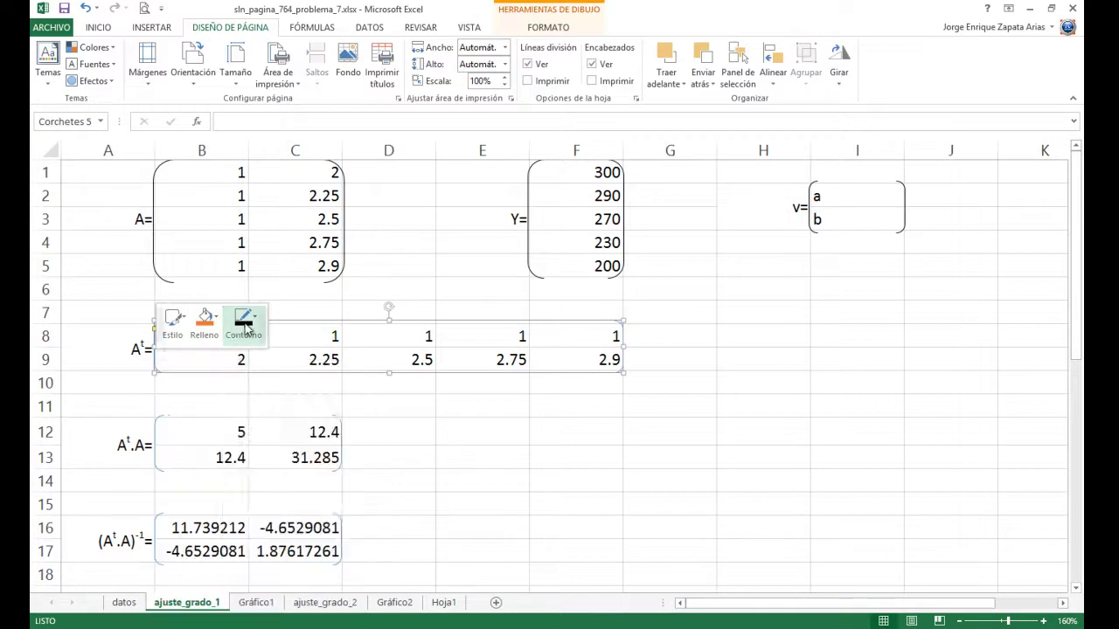
click(245, 324)
click(236, 395)
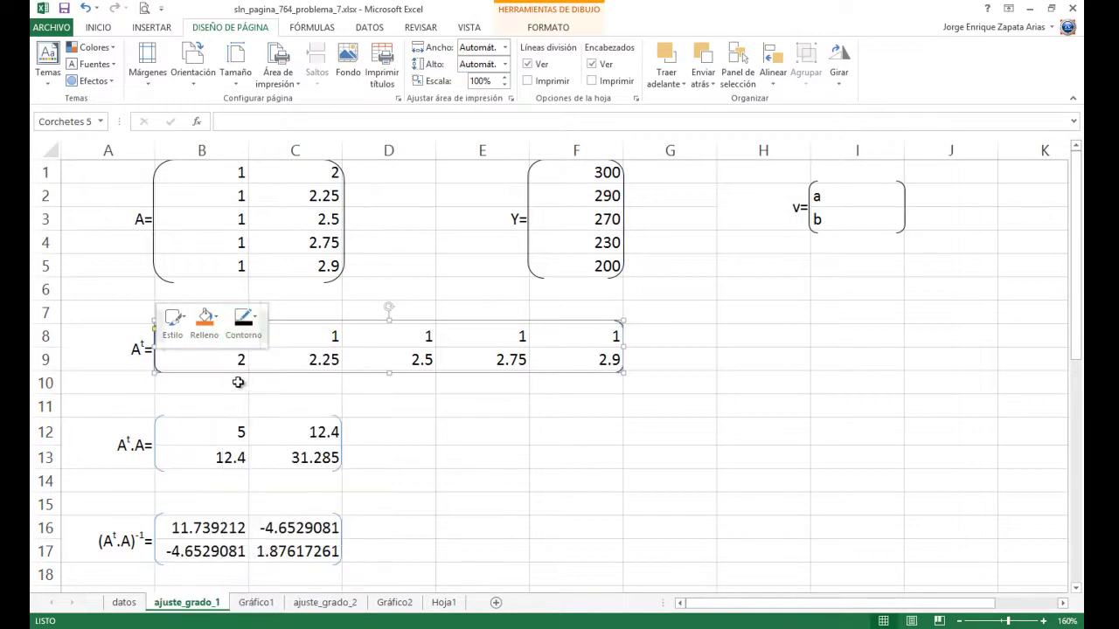
click(522, 402)
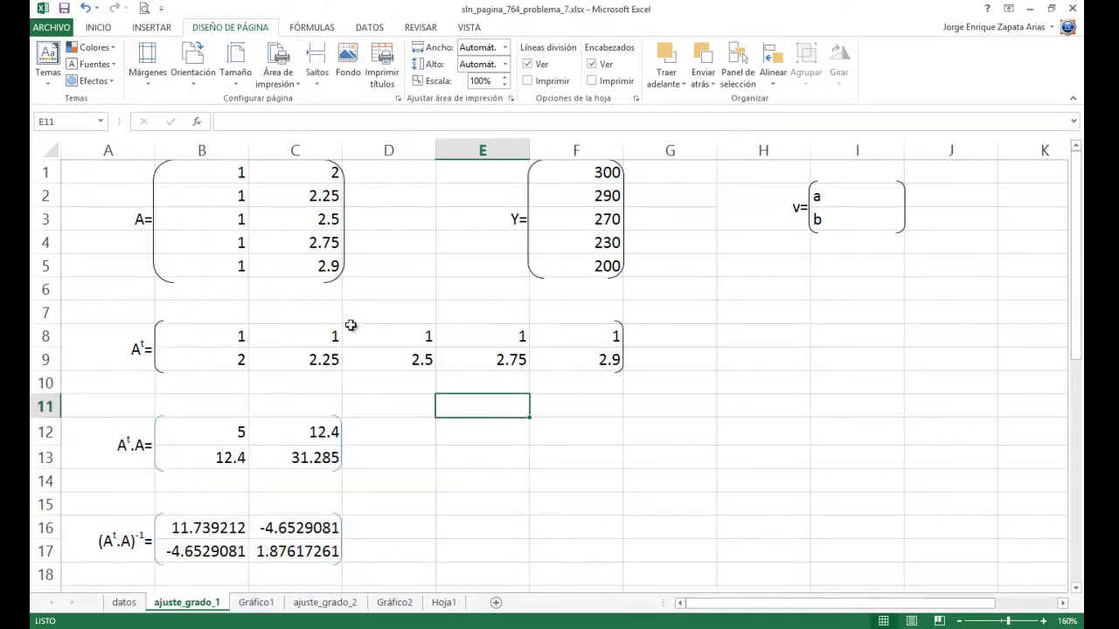
Examine the MMULT array formula in B12 that multiplies Aᵗ by A, tracing the two ranges it references
scroll(294, 331, down, 1)
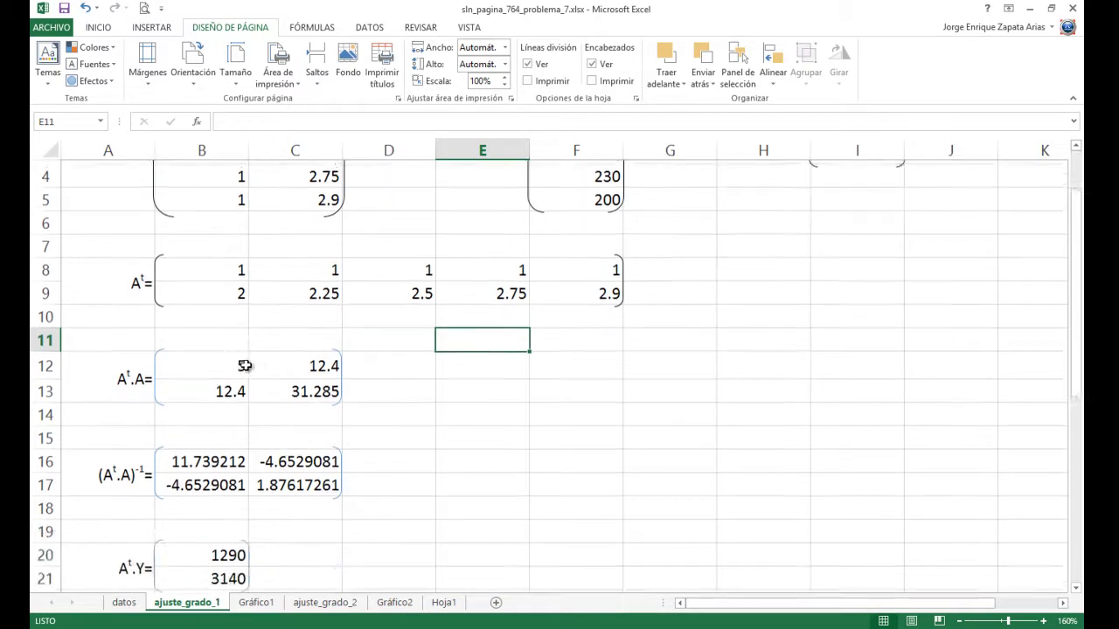
scroll(245, 365, up, 1)
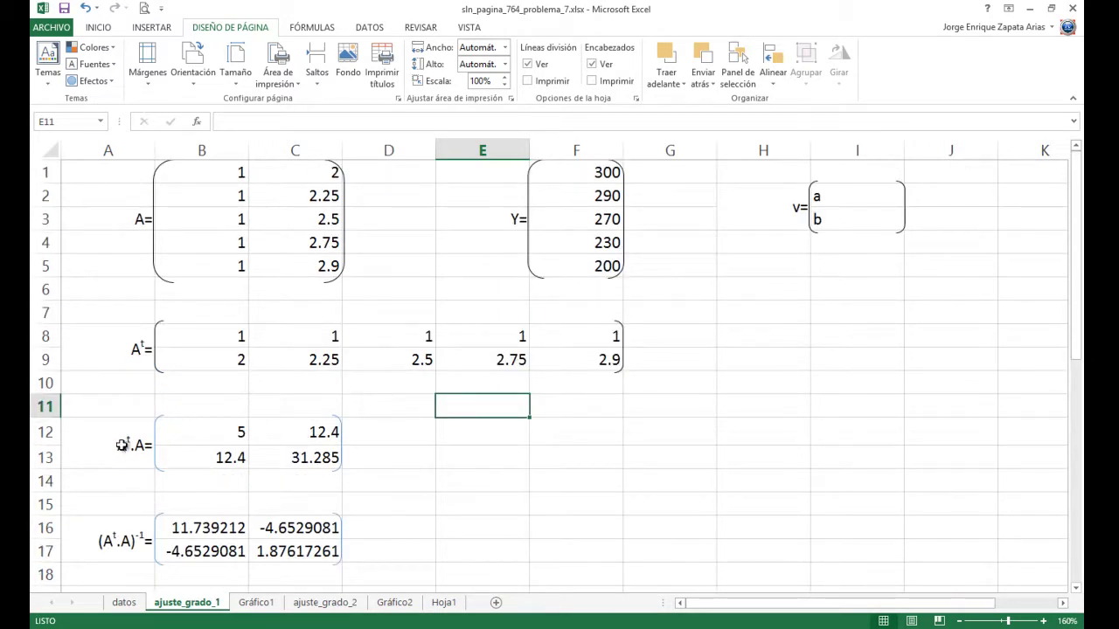
click(170, 437)
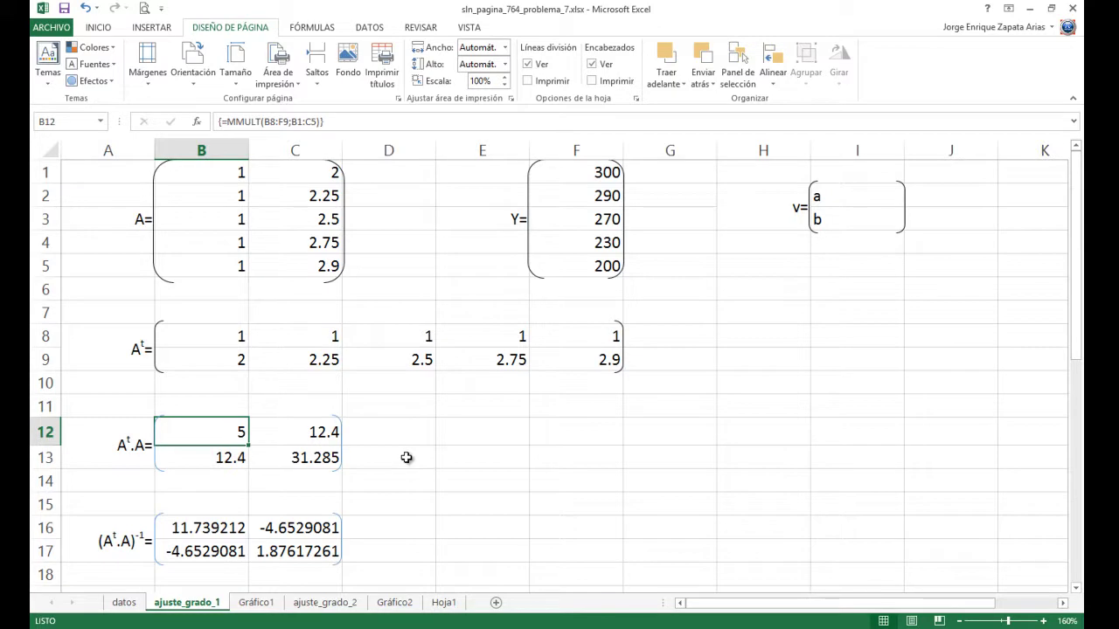
key(F2)
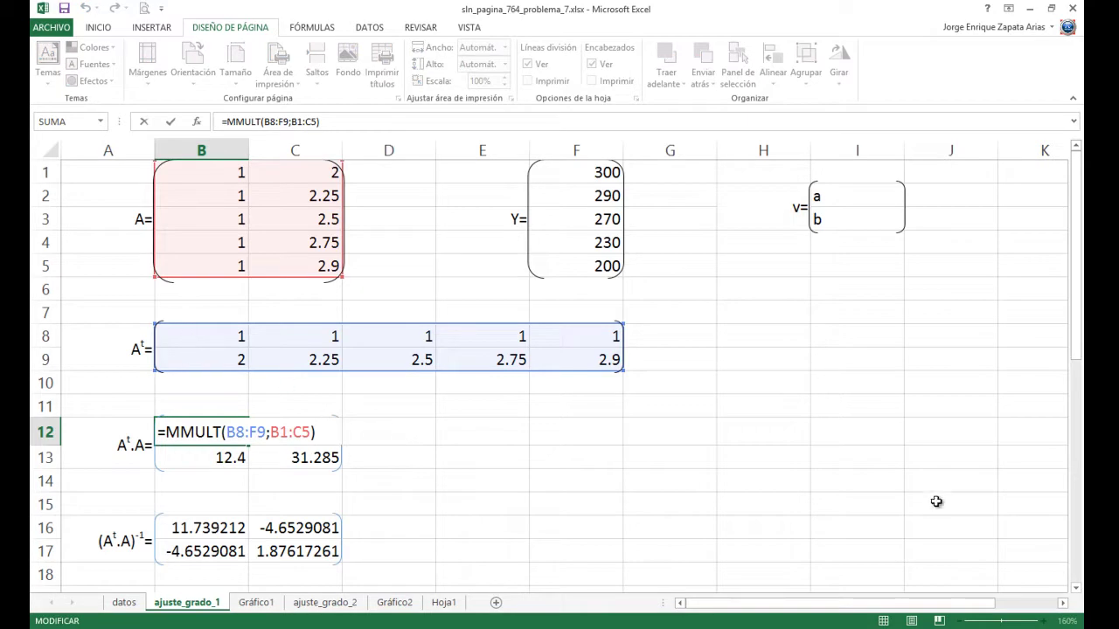
key(ctrl+shift+Return)
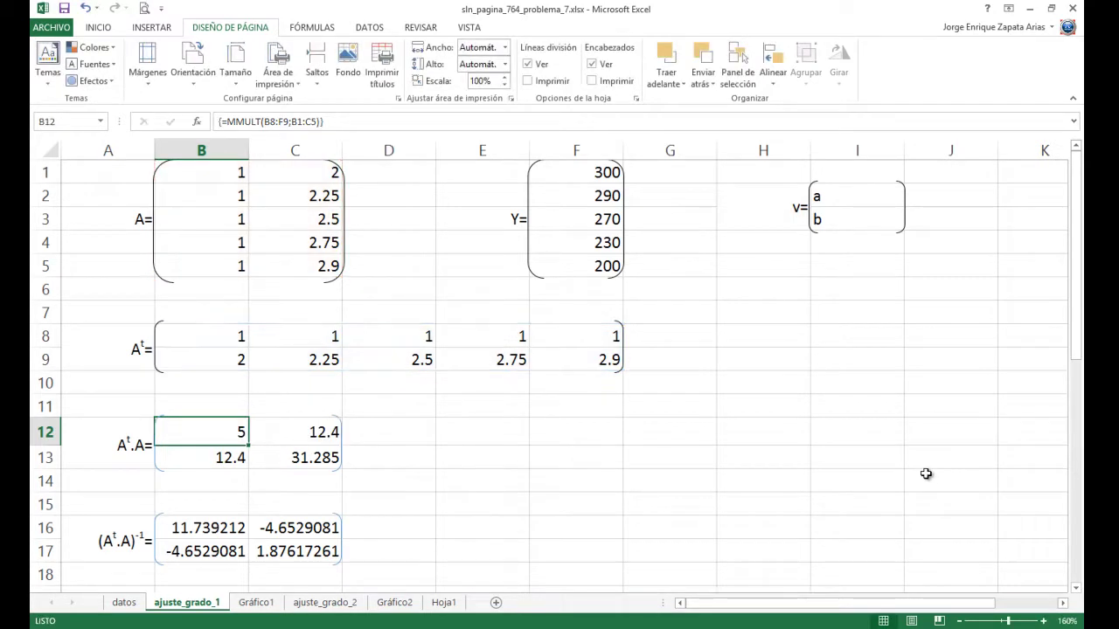
Clear the Aᵗ.A product matrix in B12:C13 and return to cell B12
key(shift+Right)
key(shift+Down)
key(Delete)
key(shift+Left)
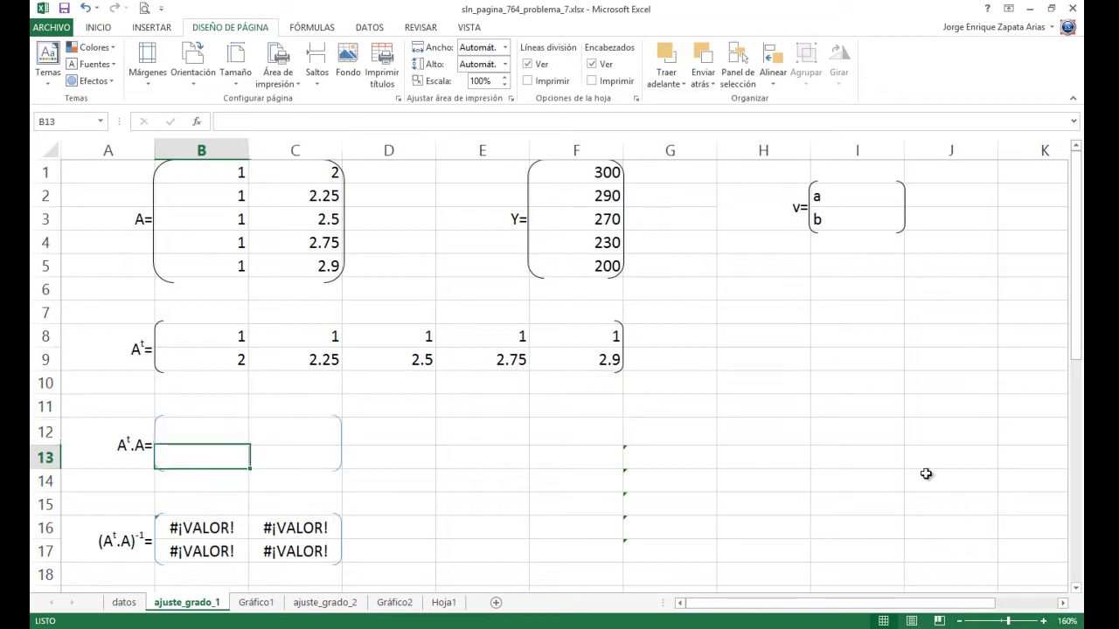
key(shift+Up)
Enter the formula =MMULT(B8:F9;B1:C5) in cell B12 to multiply Aᵗ by A
text(=mm)
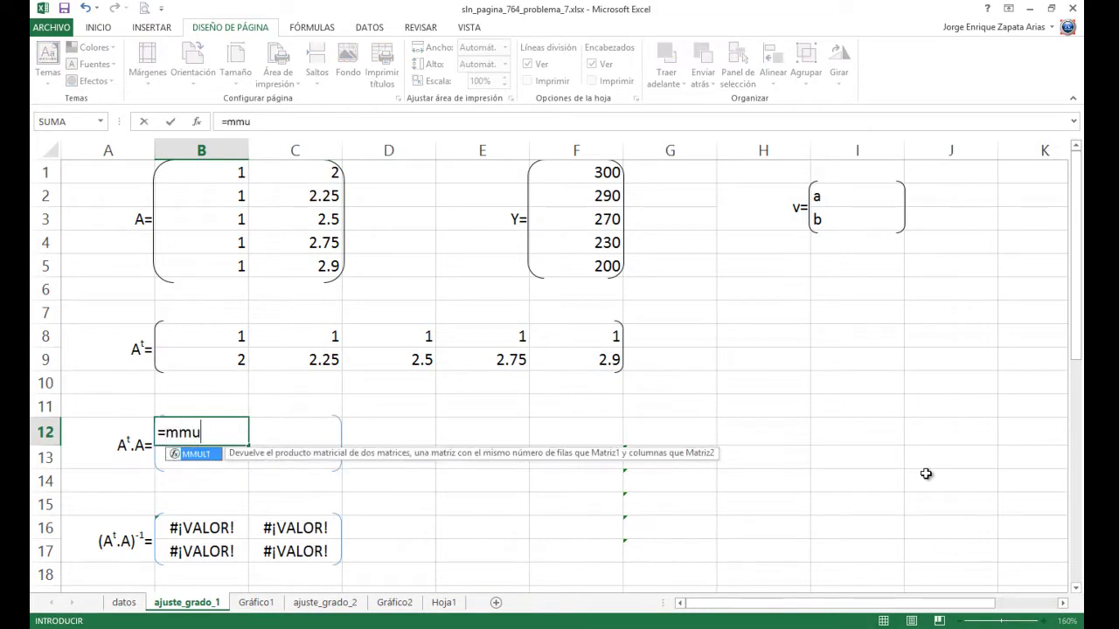
text(u)
key(Tab)
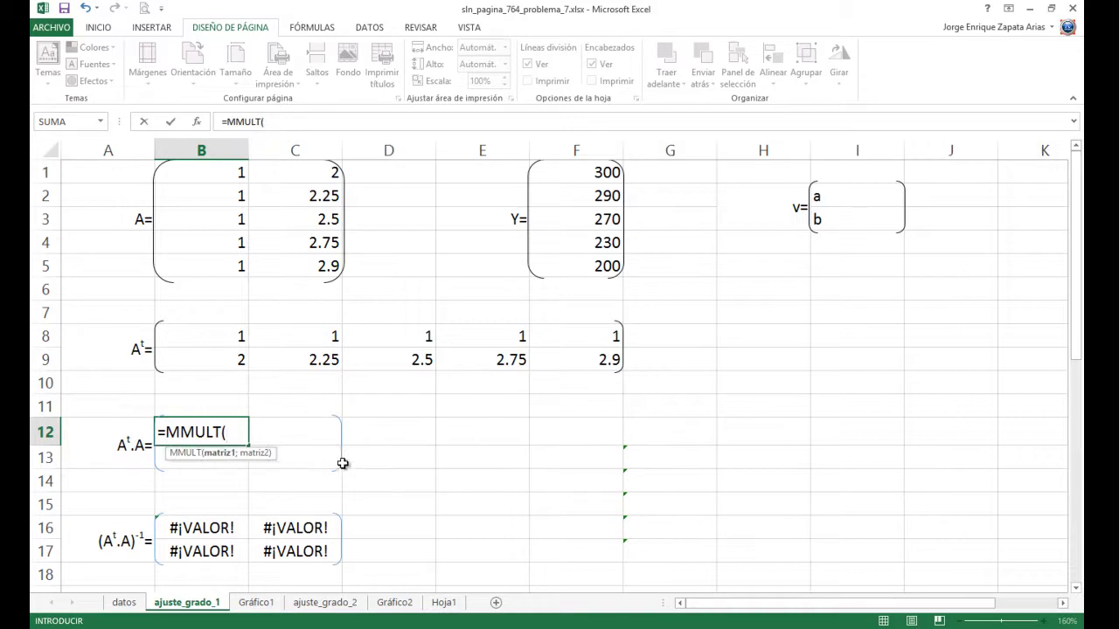
drag(185, 328, 573, 363)
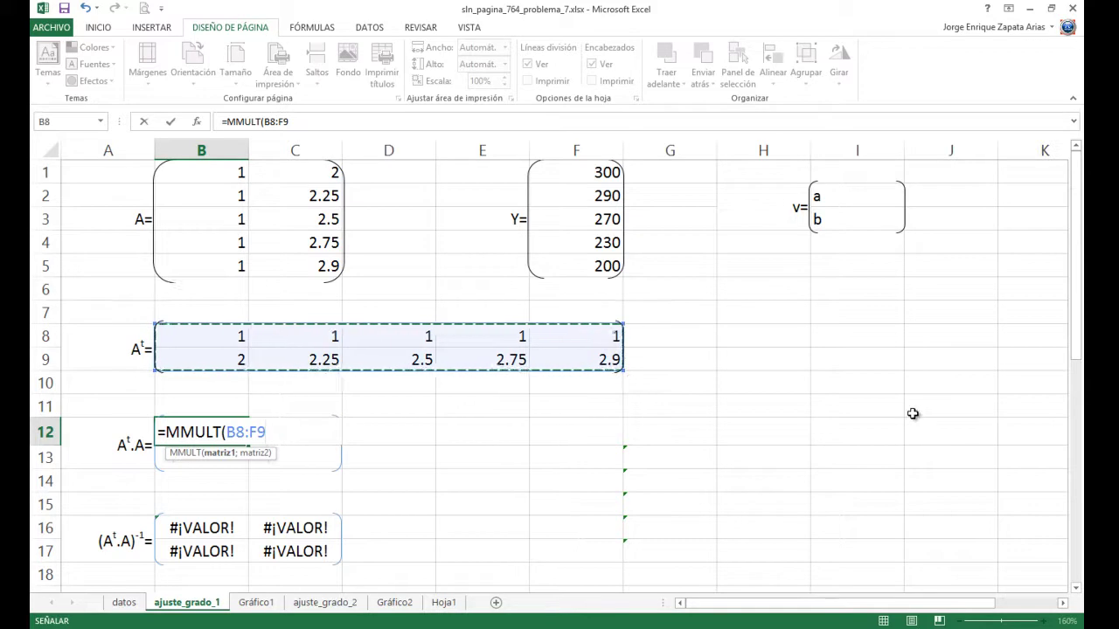
text(;)
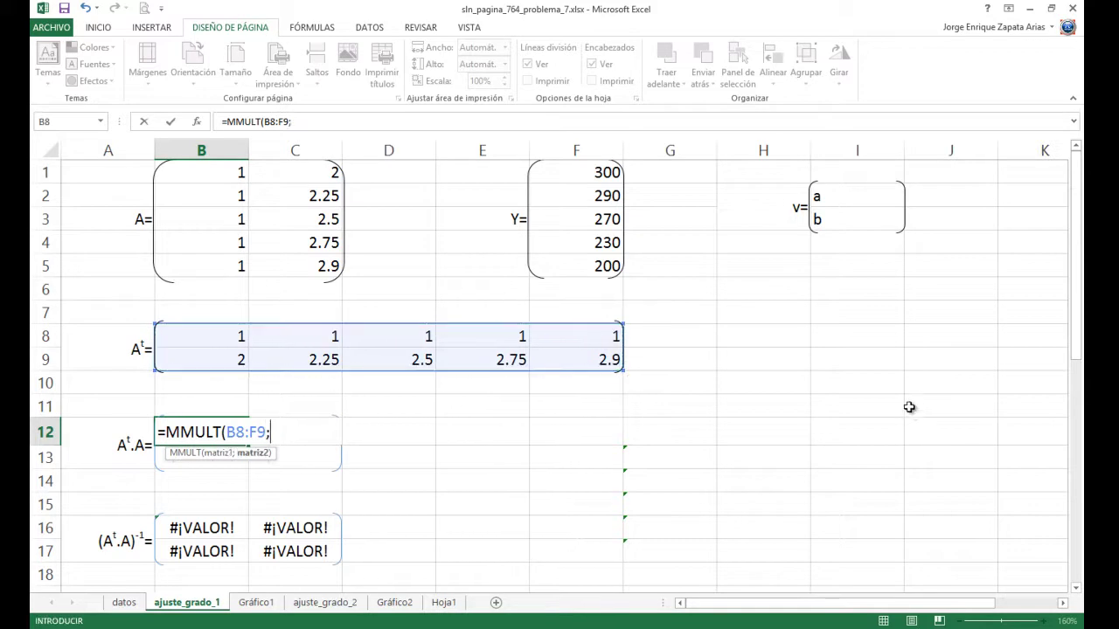
drag(186, 173, 300, 274)
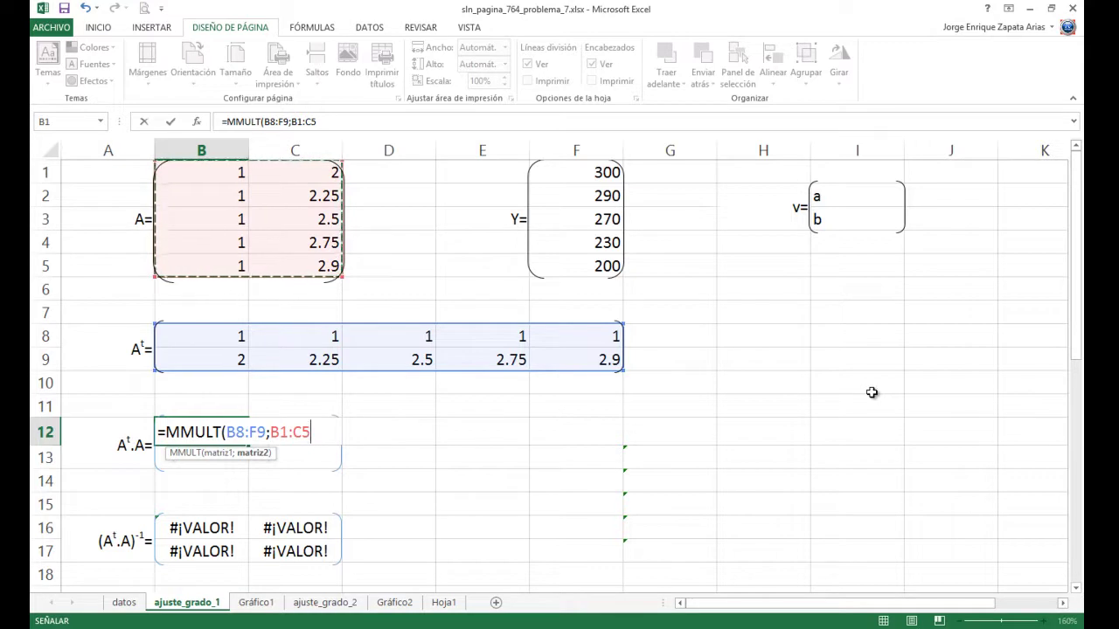
key(Return)
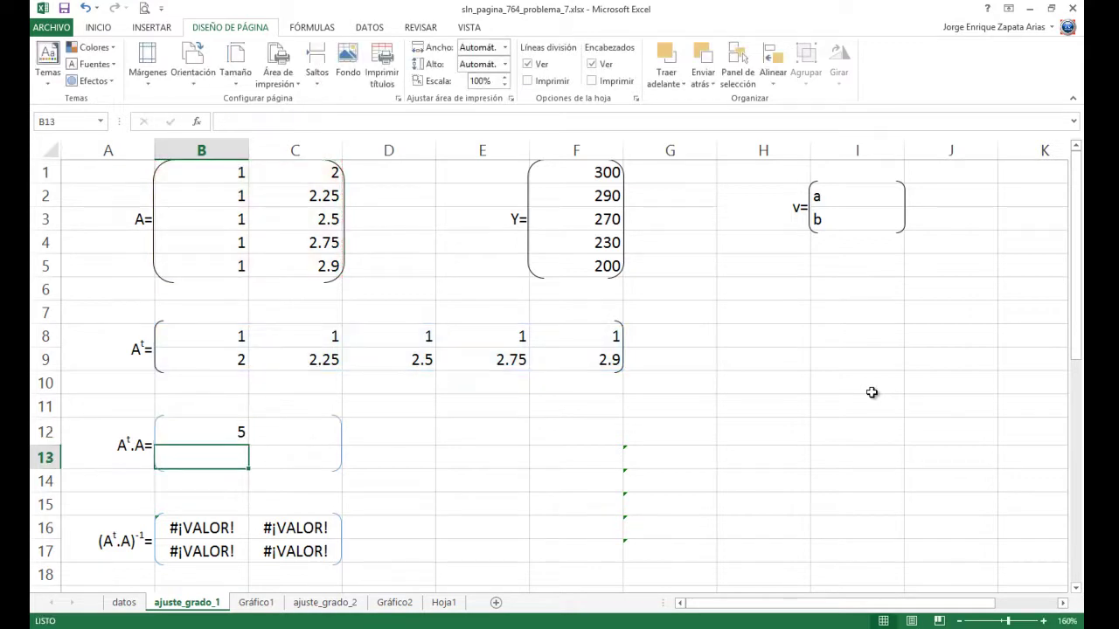
Extend the B12 product formula over B12:C13 as an array formula
key(Up)
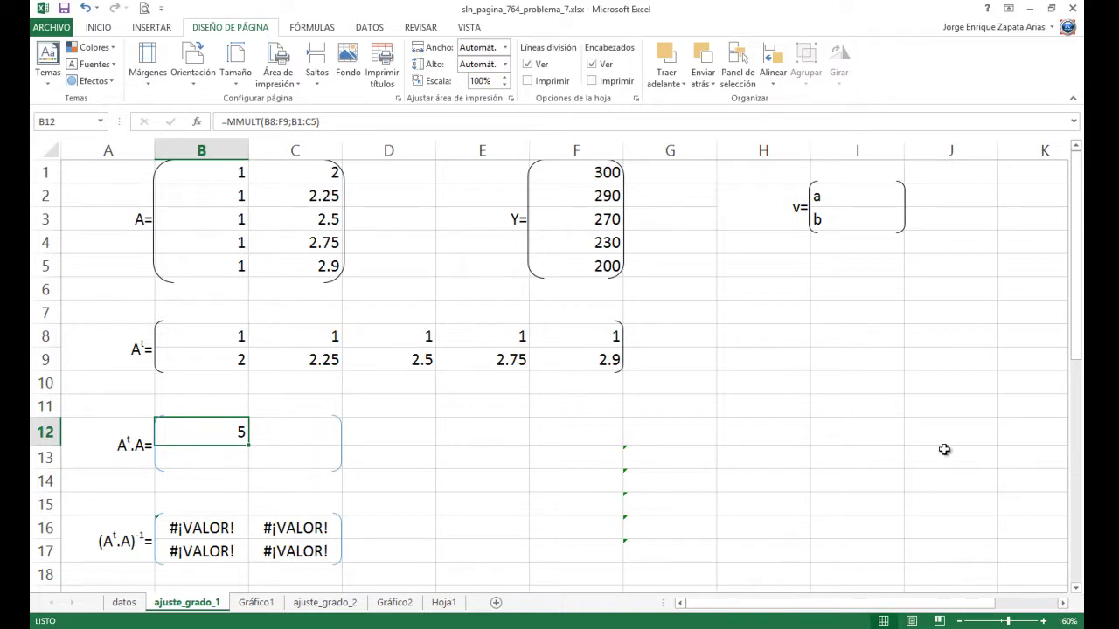
key(shift+Right)
key(shift+Down)
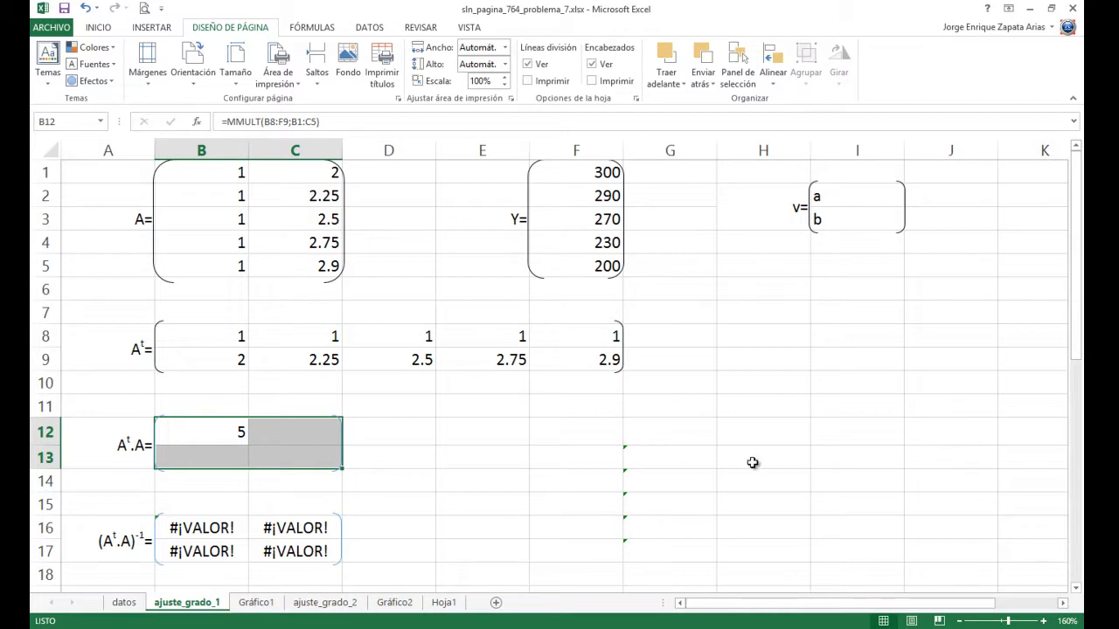
key(F2)
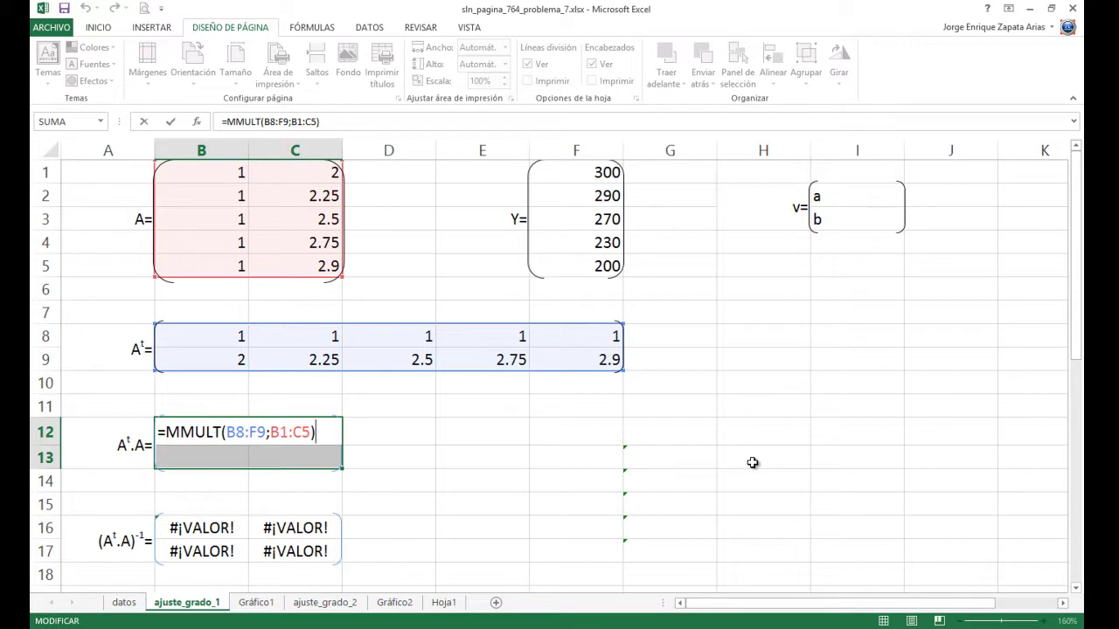
key(ctrl+shift+Return)
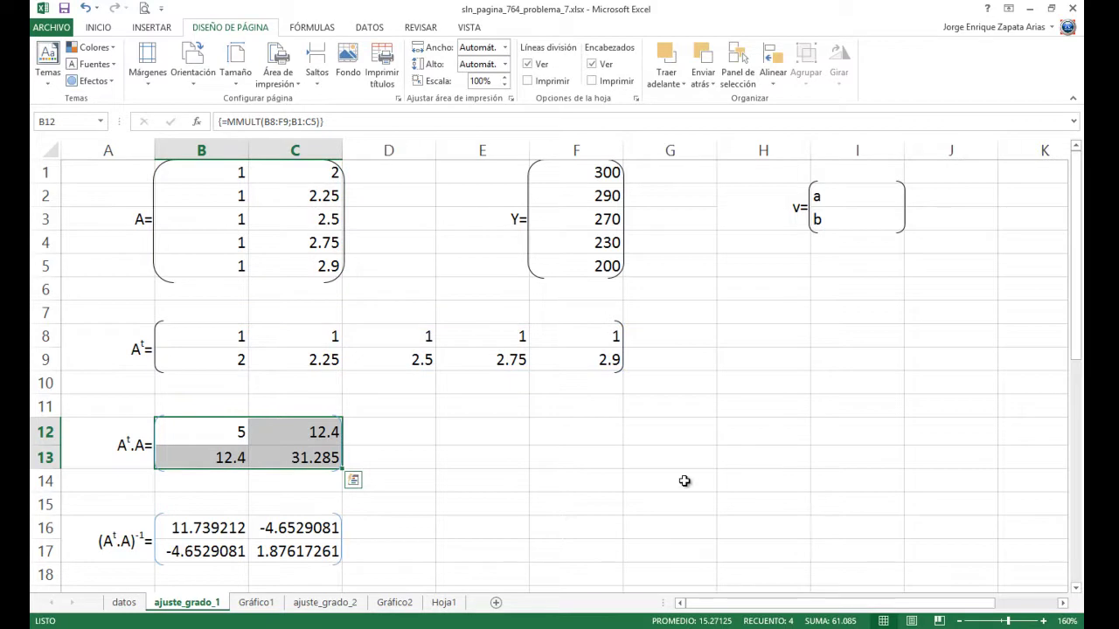
click(400, 414)
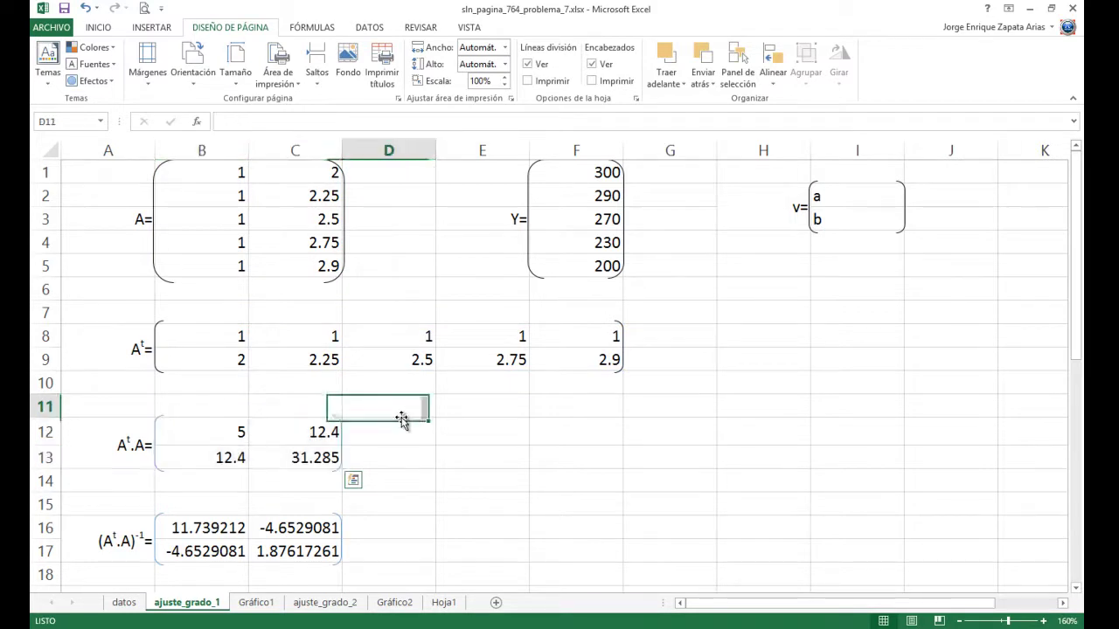
Clear the inverse matrix (Aᵗ.A)⁻¹ in B16:C17 and go over its empty cells, ending on B16
scroll(401, 417, down, 2)
drag(208, 388, 271, 411)
key(Delete)
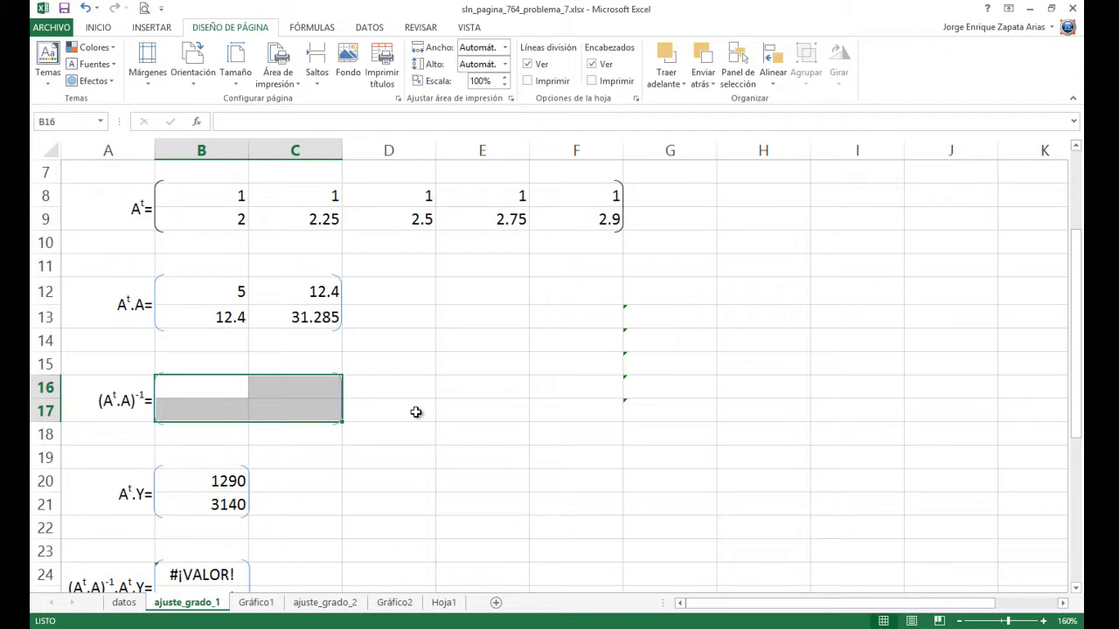
key(Up)
key(Down)
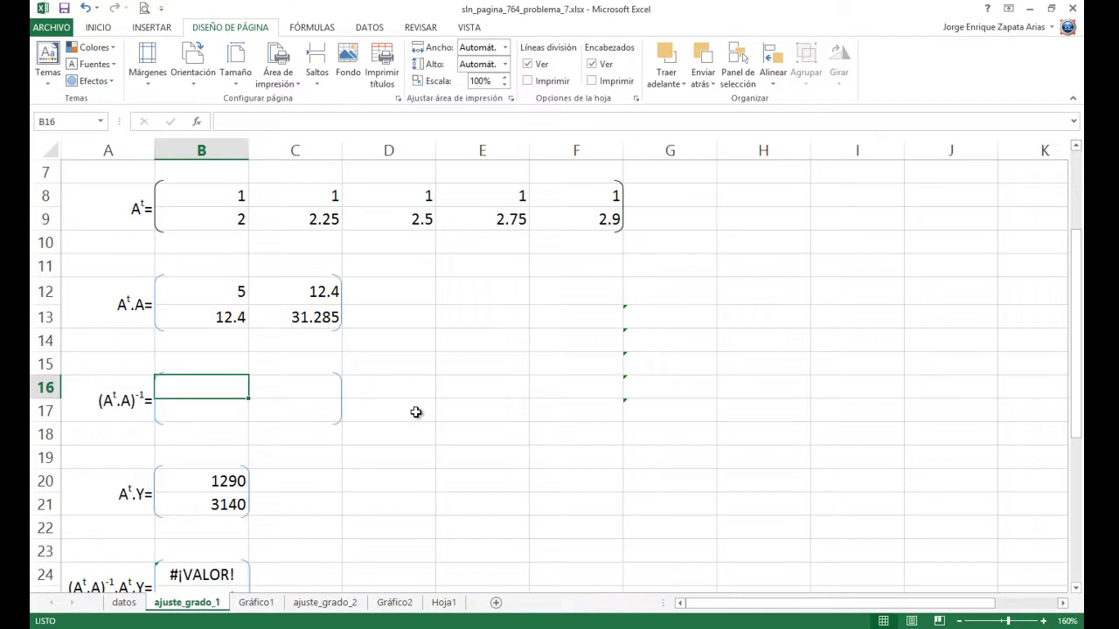
key(Right)
key(Down)
key(Left)
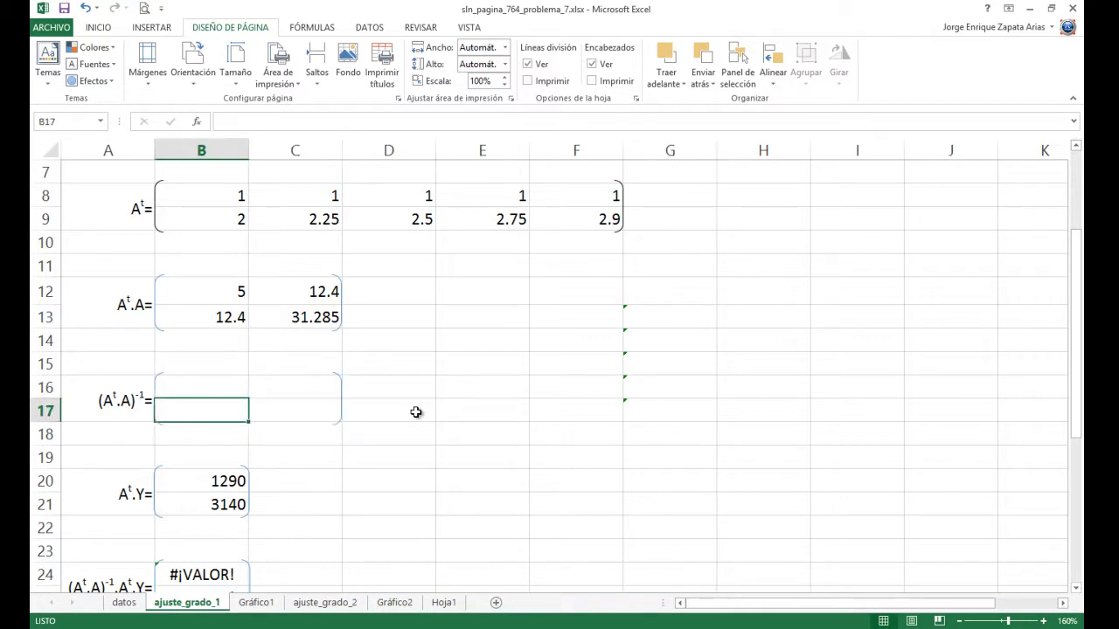
key(Up)
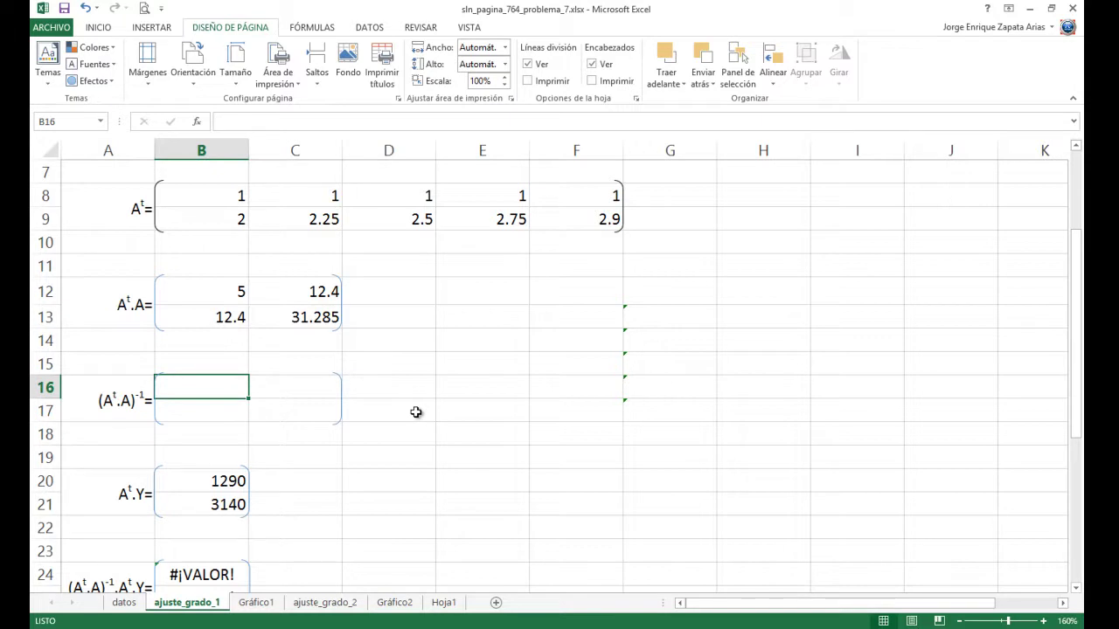
Set the outlines of the brackets around Aᵗ.A and (Aᵗ.A)⁻¹ to the automatic black colour
right_click(156, 313)
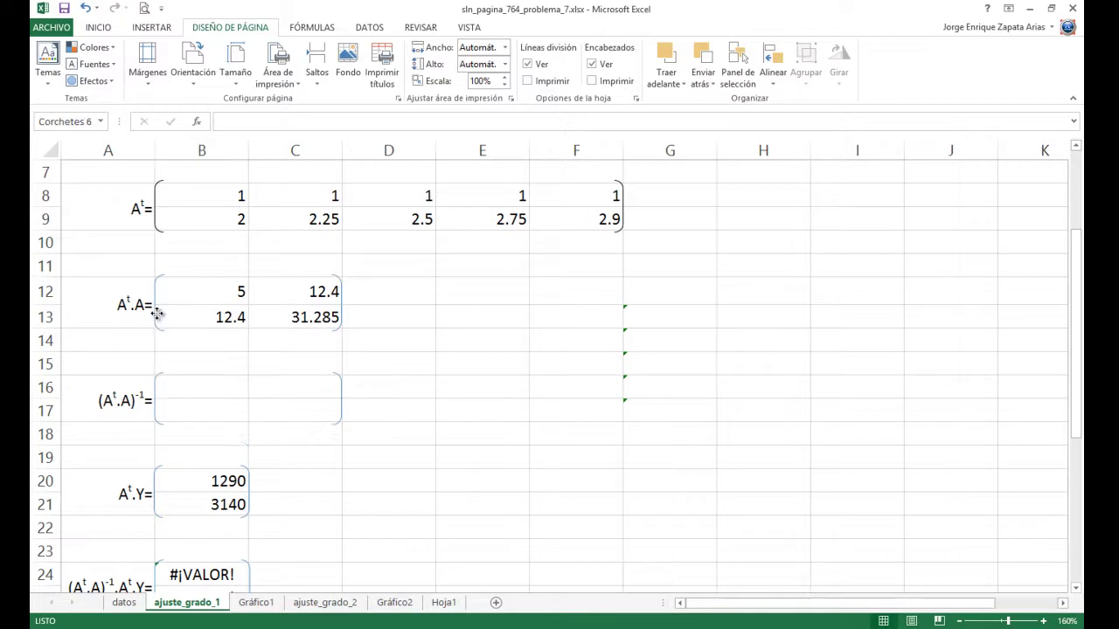
click(244, 277)
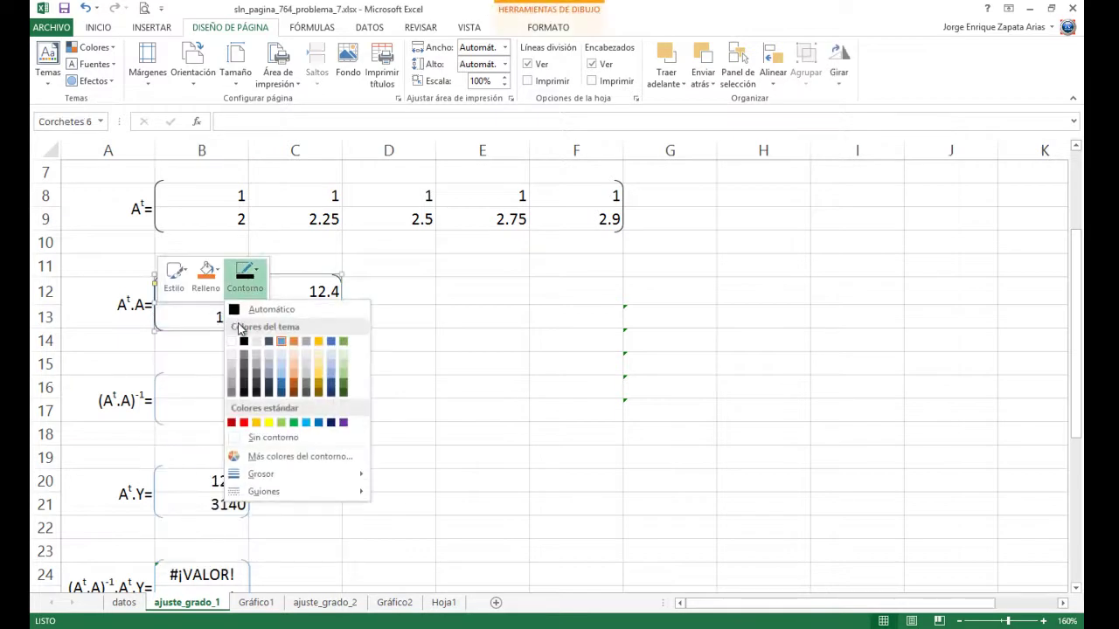
click(236, 315)
right_click(157, 379)
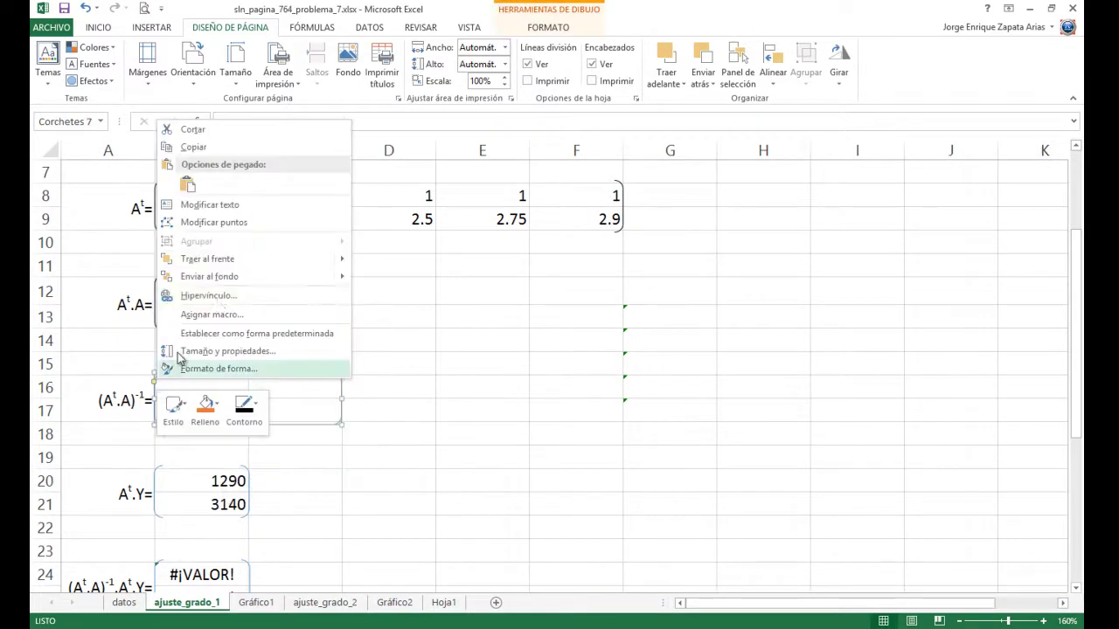
click(244, 408)
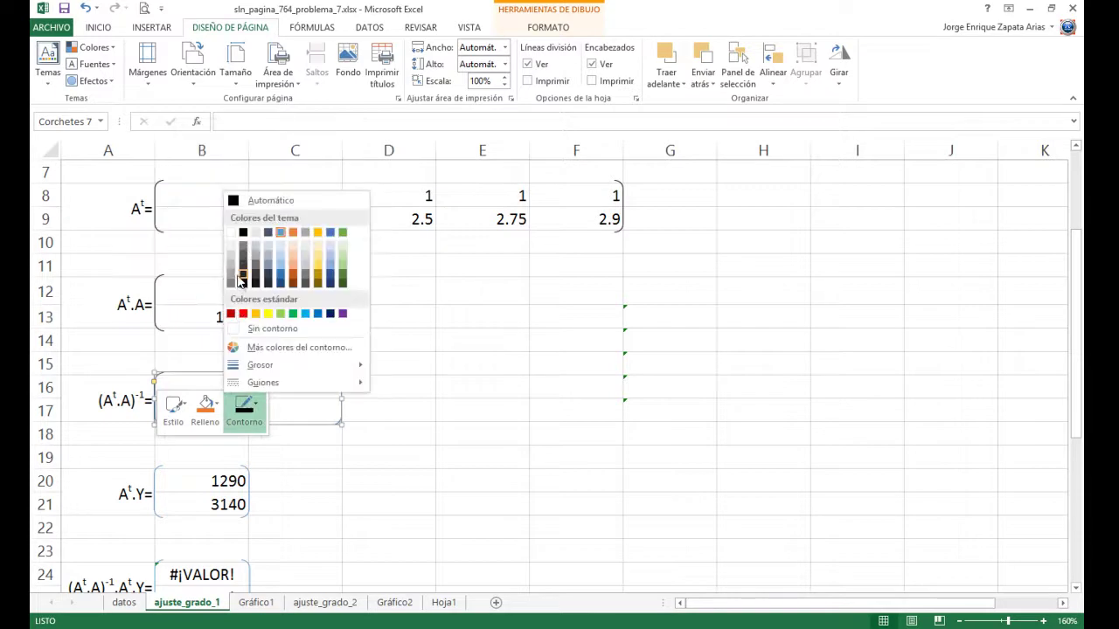
click(236, 199)
click(383, 416)
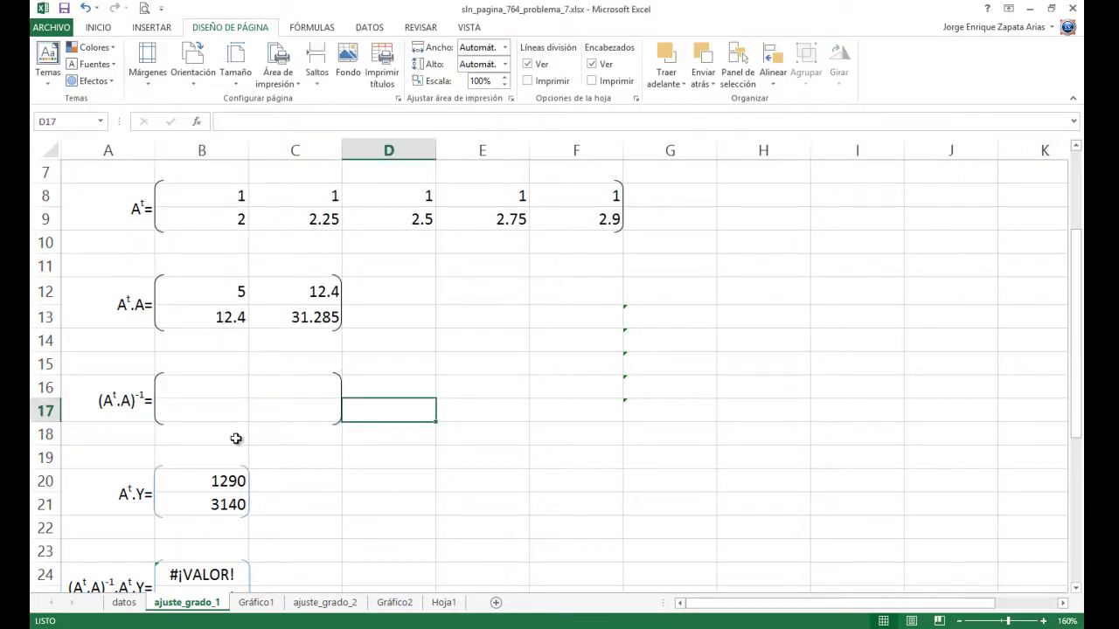
Enter the formula =MINVERSA(B12:C13) in cell B16 to invert the matrix Aᵗ.A
click(181, 388)
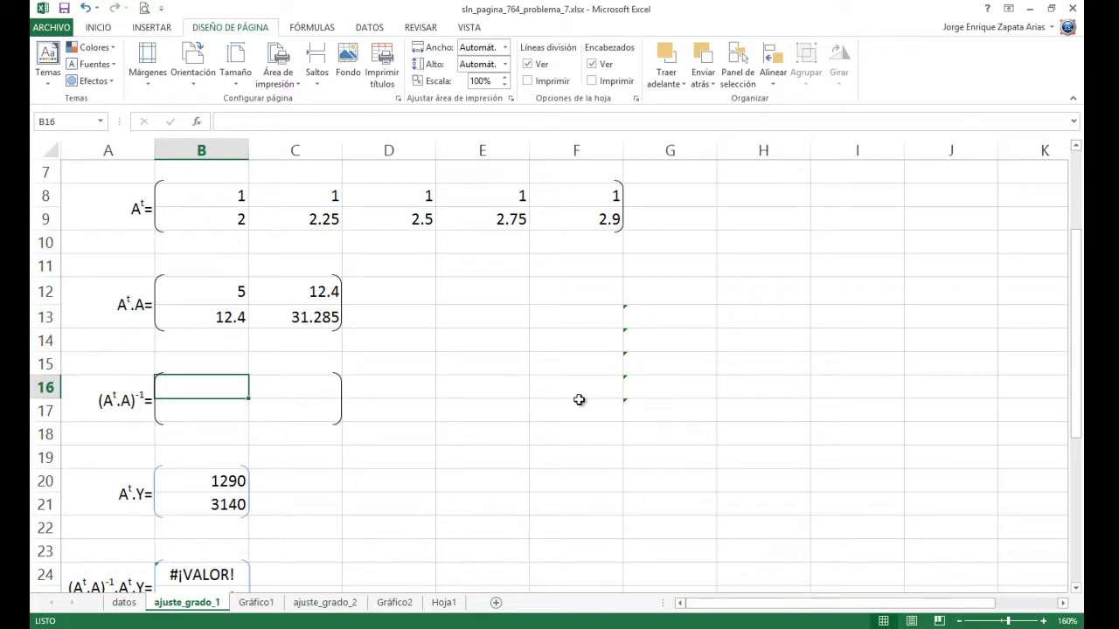
text(=min)
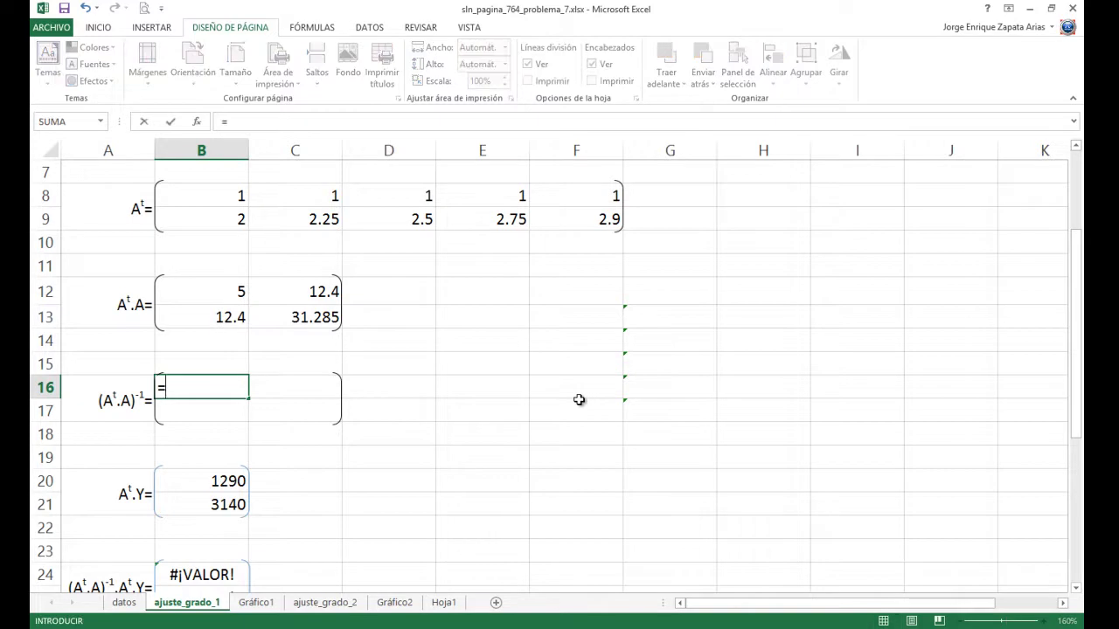
key(Down)
key(Down)
key(Down)
key(Down)
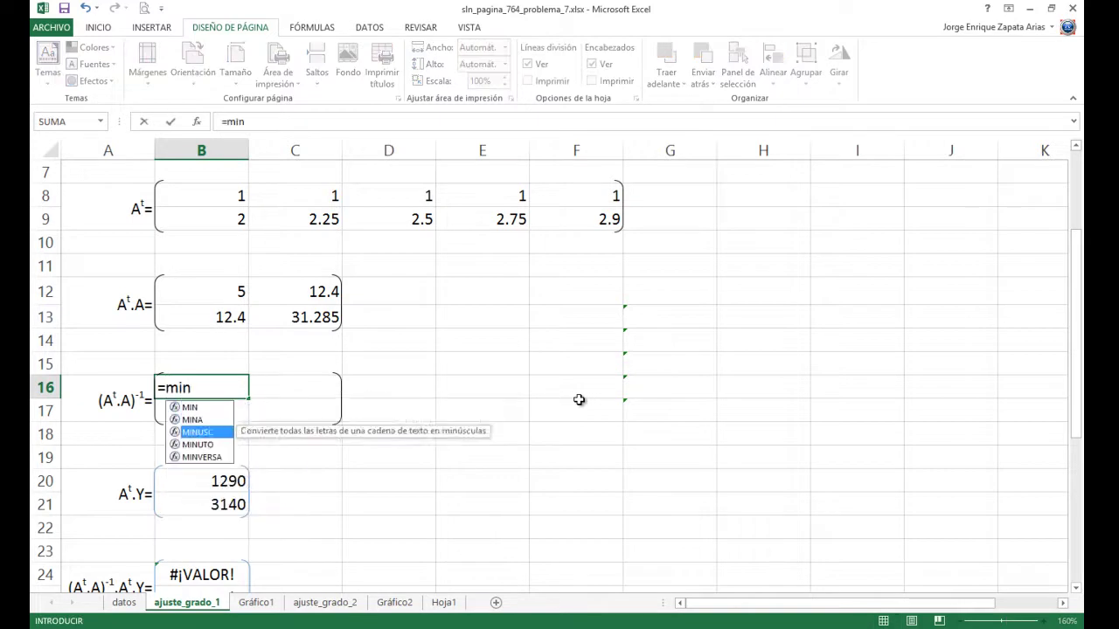
key(Tab)
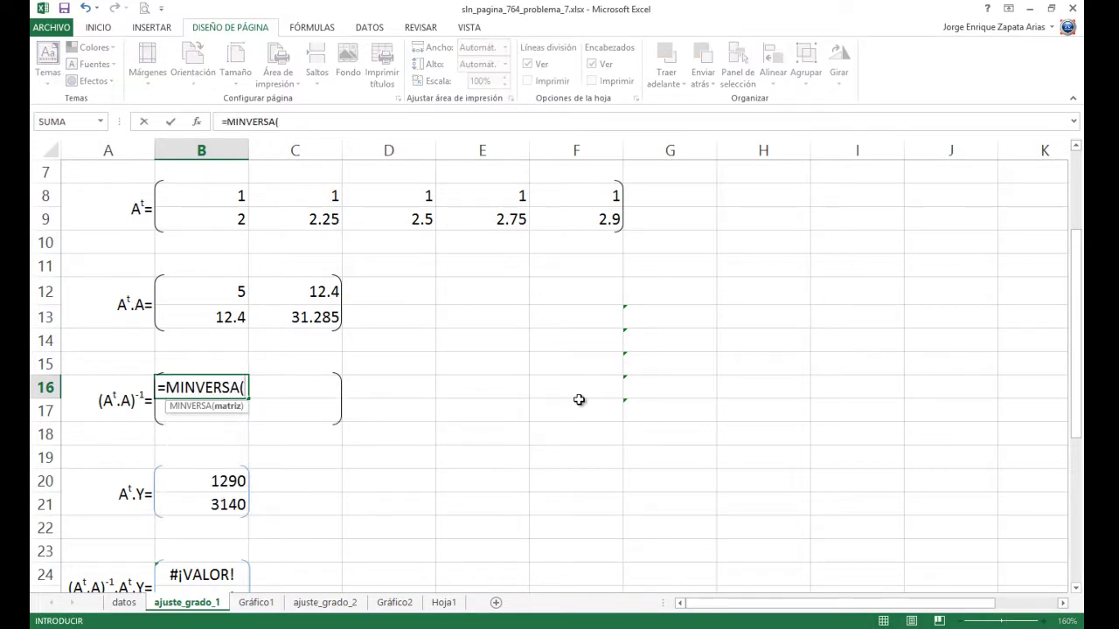
drag(208, 293, 297, 319)
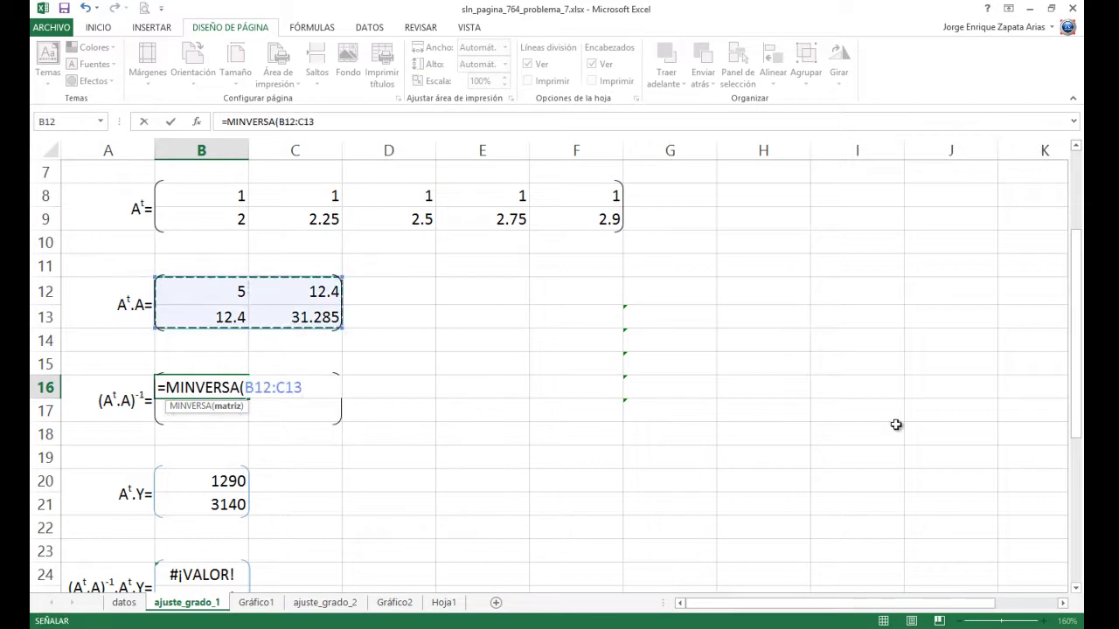
text())
key(Return)
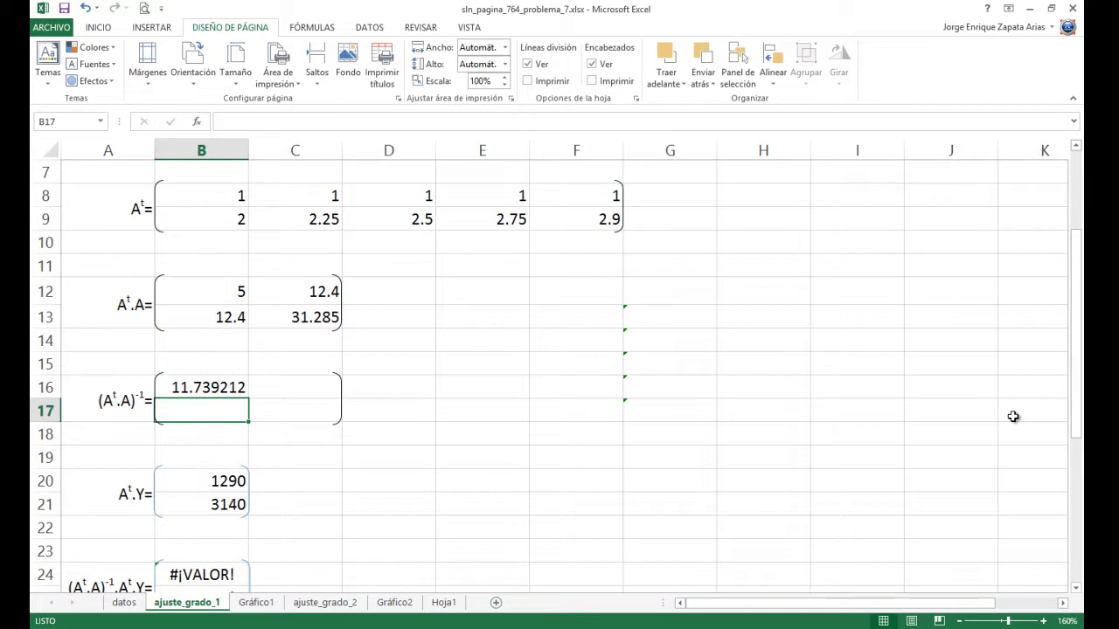
Extend the B16 inverse formula over B16:C17 as an array formula
key(Up)
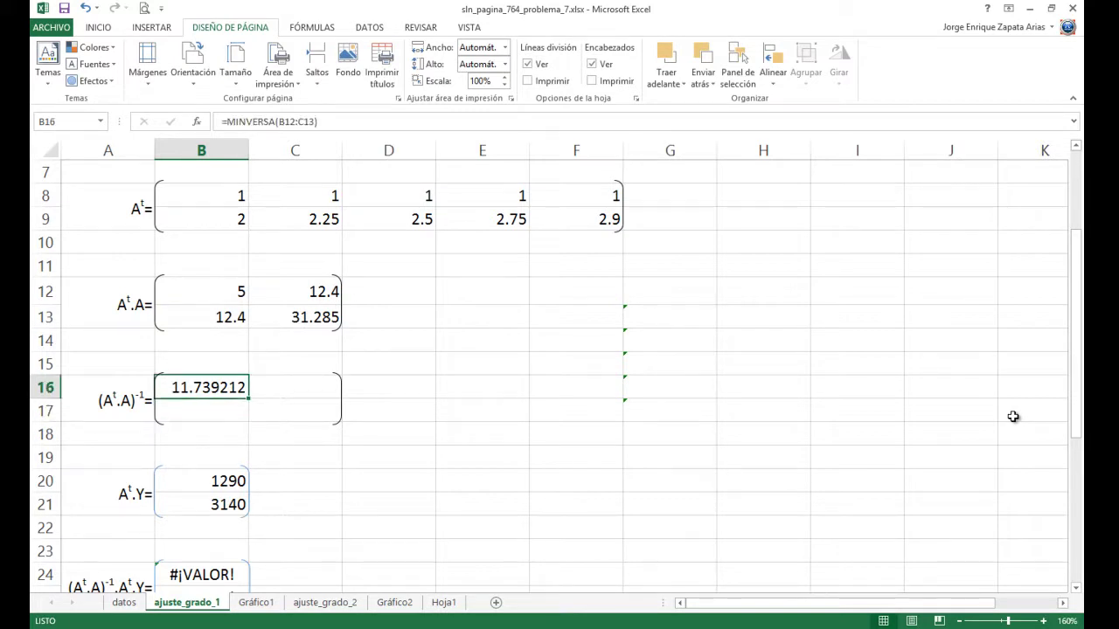
key(shift+Right)
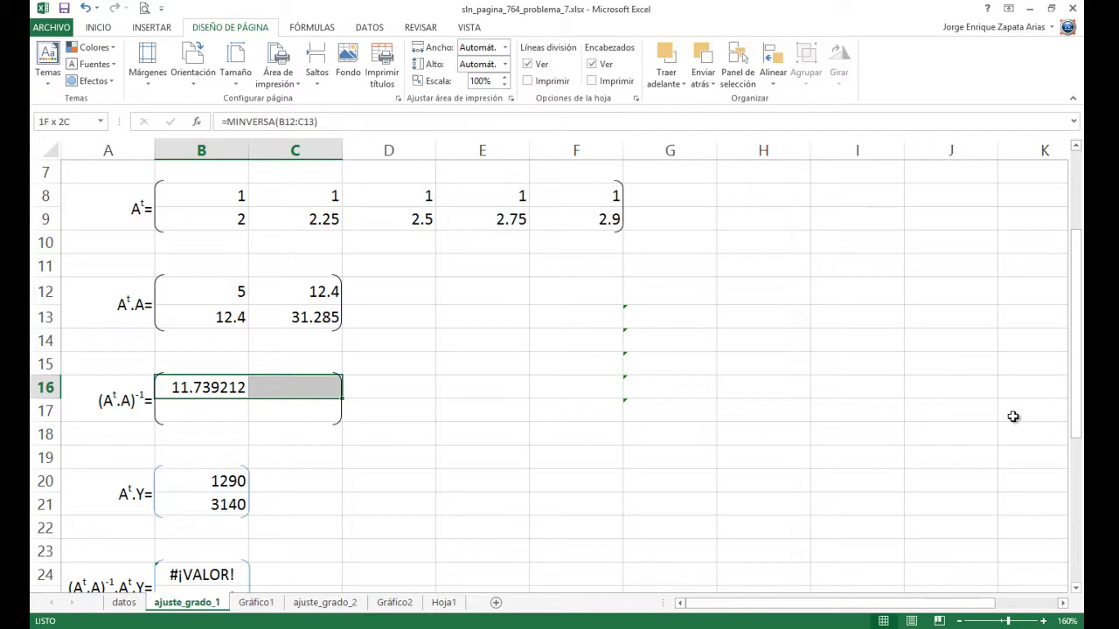
key(shift+Down)
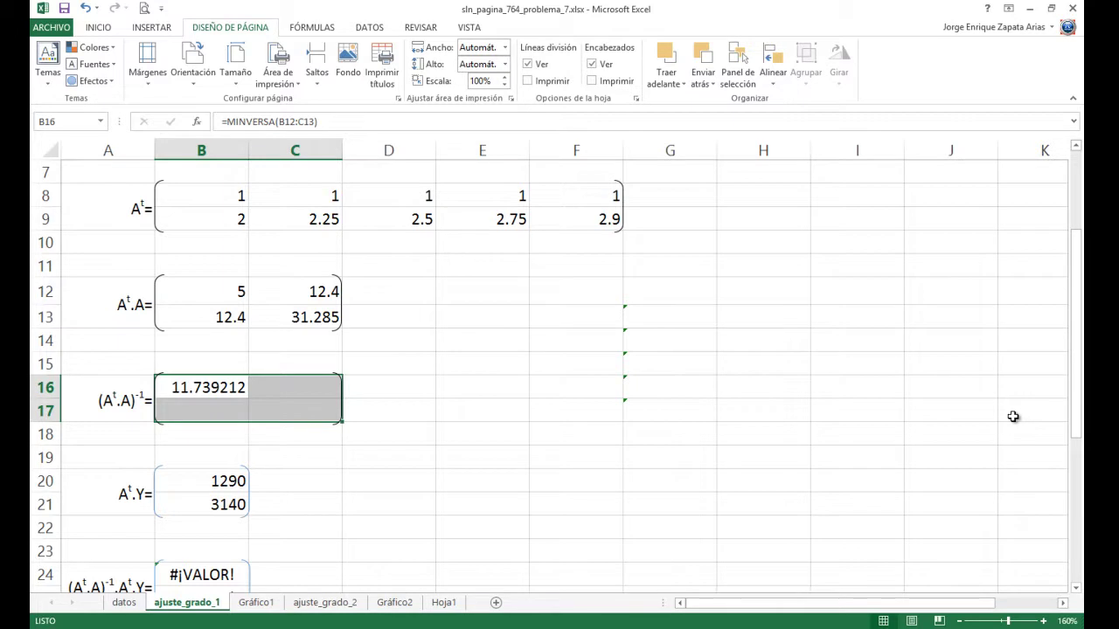
key(F2)
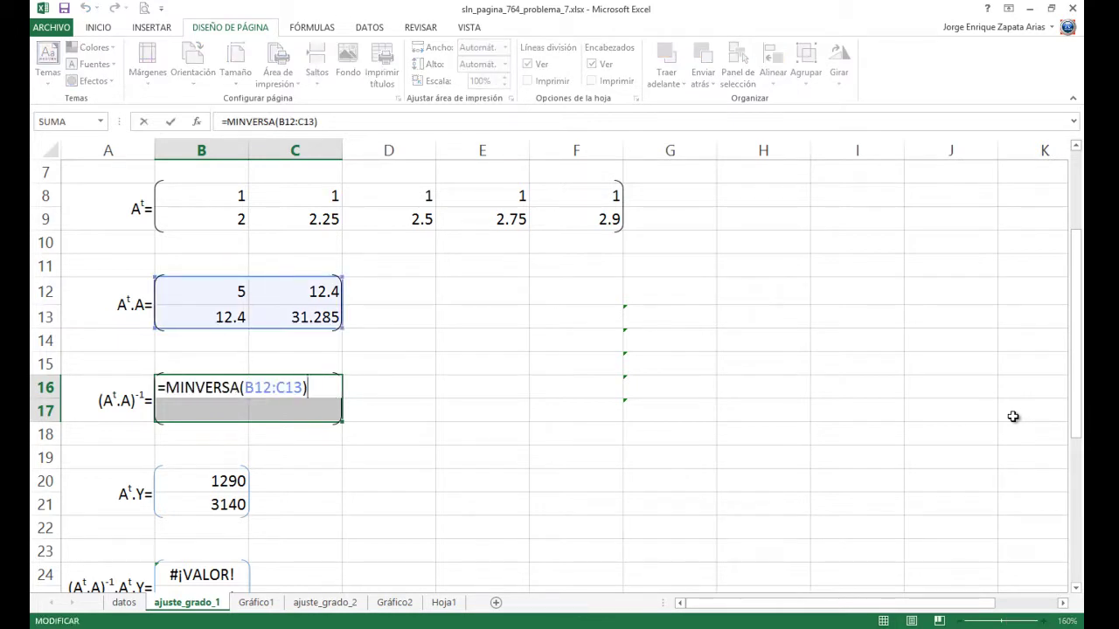
key(ctrl+shift+Return)
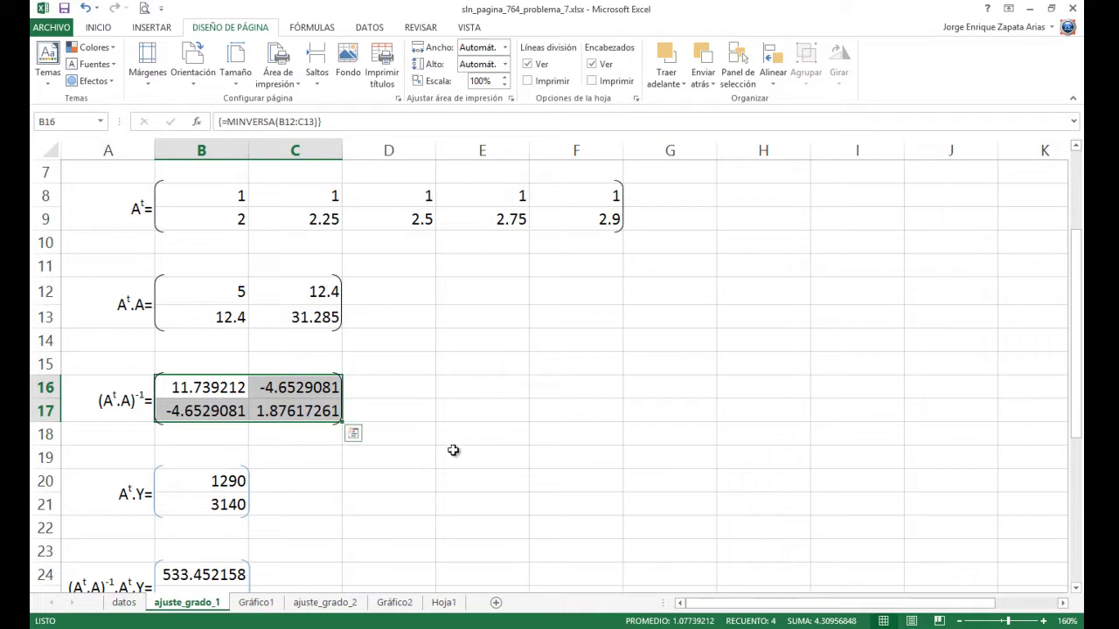
Switch to the Word formula sheet, examine the equation v = (AᵗA)⁻¹AᵗY, and return to the Excel workbook
scroll(440, 466, down, 1)
scroll(439, 465, up, 1)
key(alt+Tab)
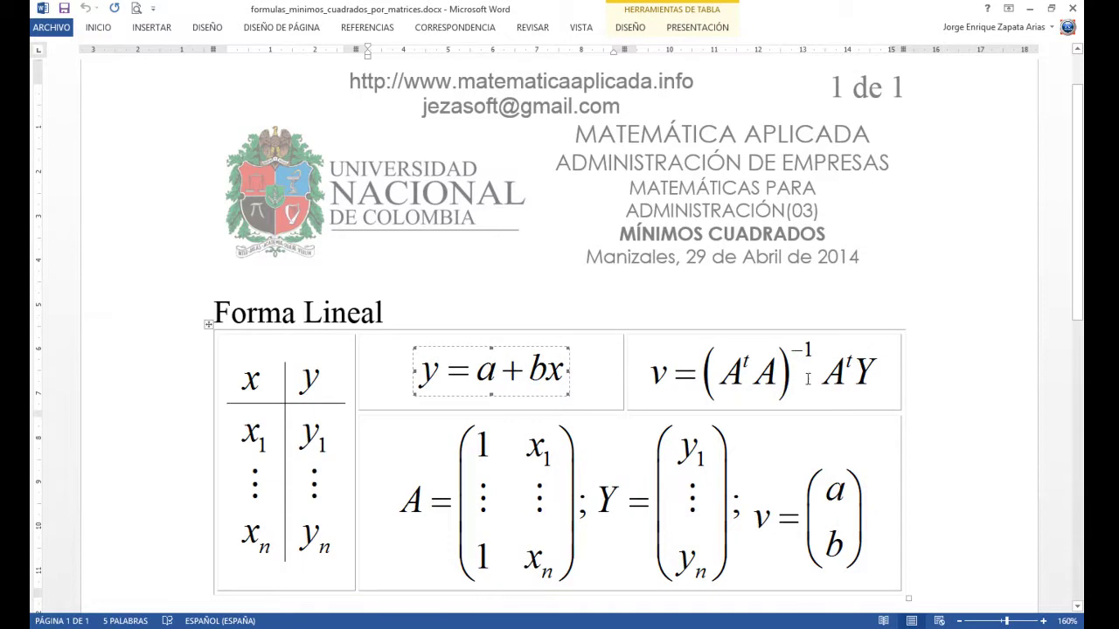
click(851, 375)
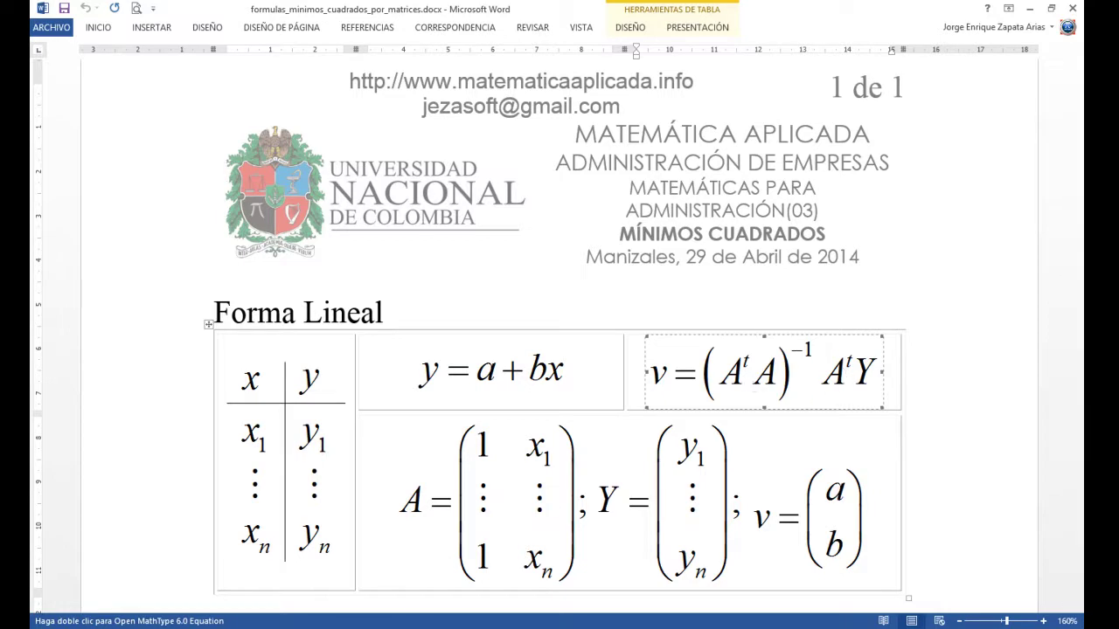
click(362, 559)
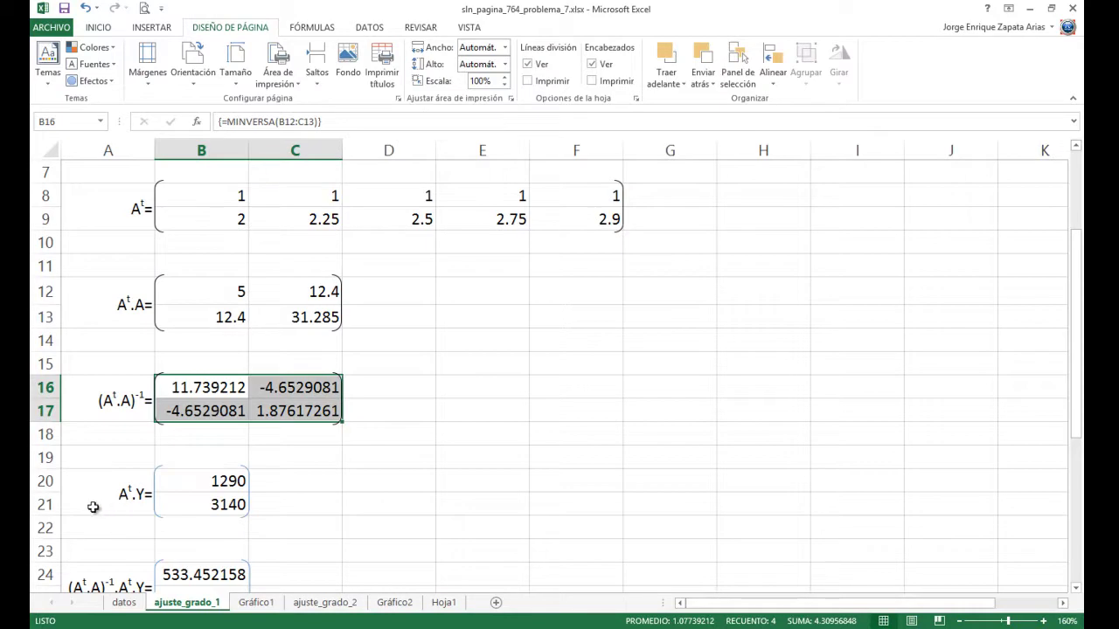
Clear the Aᵗ.Y product in B20:B21, leaving only cell B20 selected
click(214, 482)
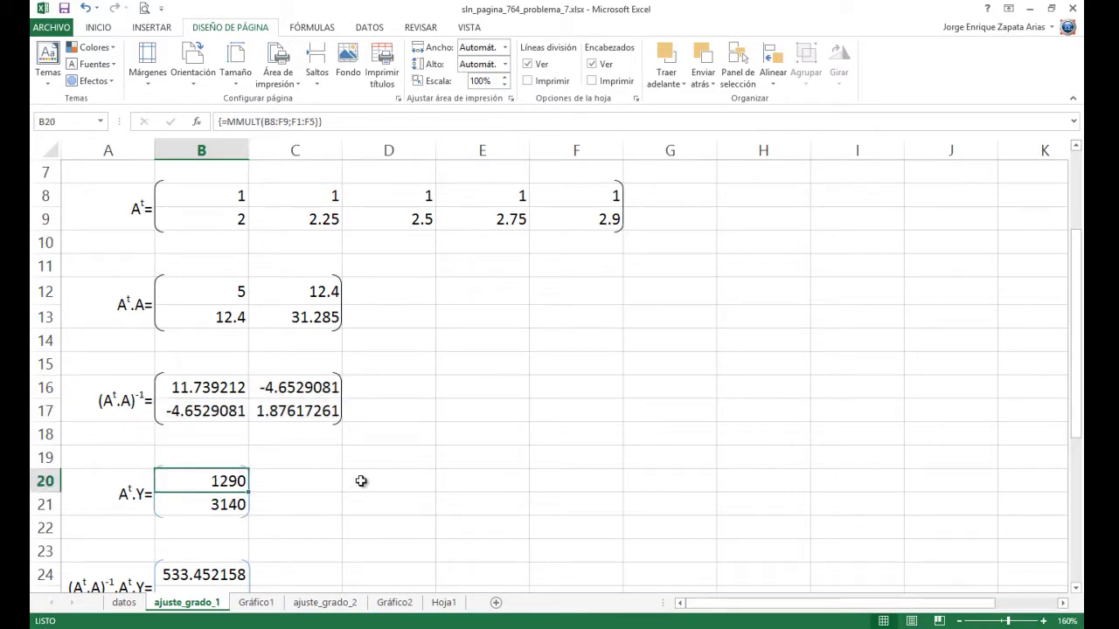
key(shift+Down)
key(Delete)
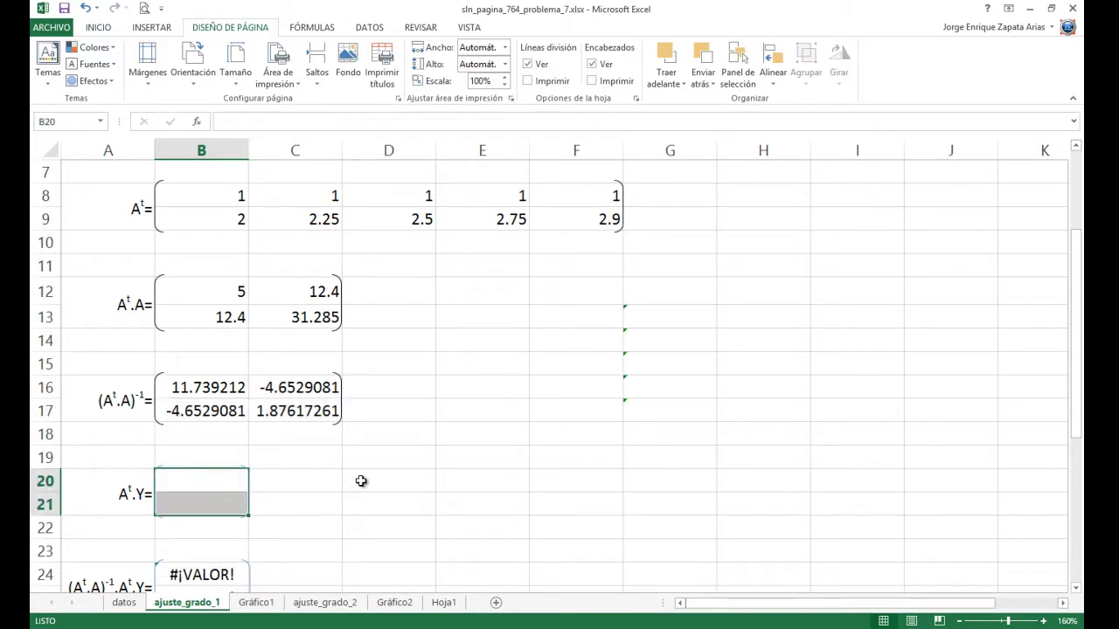
key(shift+Up)
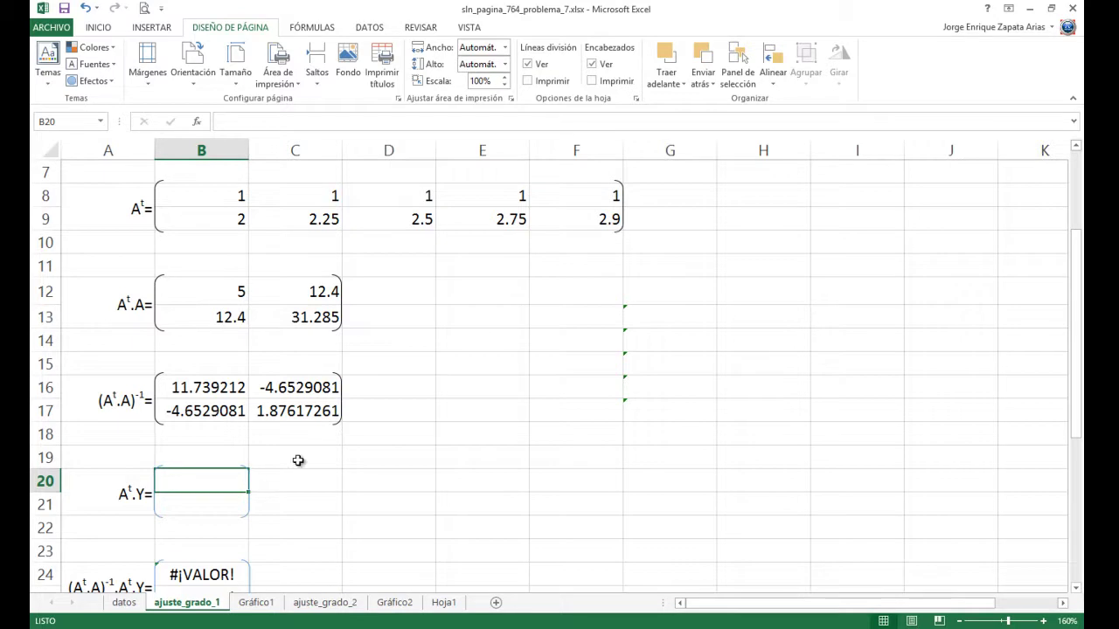
Enter the formula =MMULT(B8:F9;F1:F5) in cell B20 to multiply Aᵗ by Y
scroll(622, 436, up, 2)
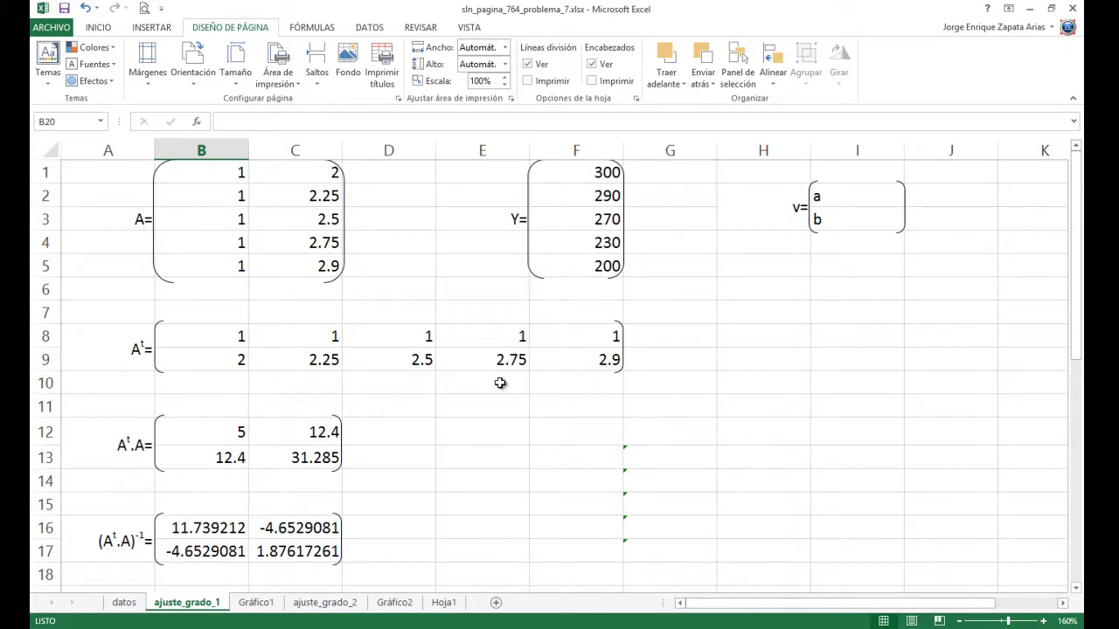
scroll(500, 383, down, 4)
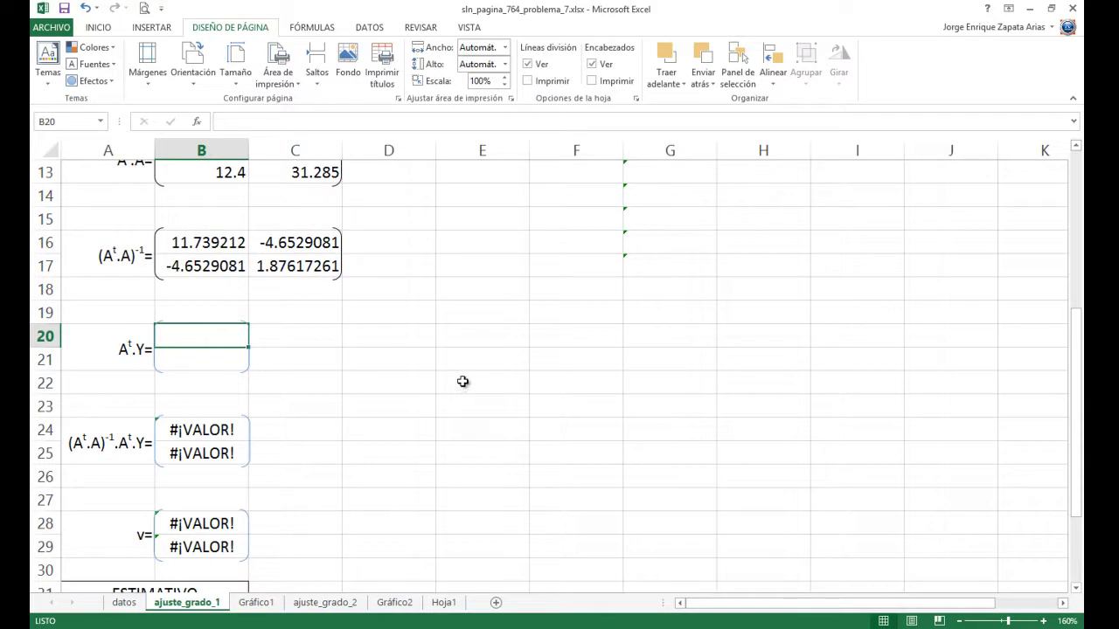
text(=mm)
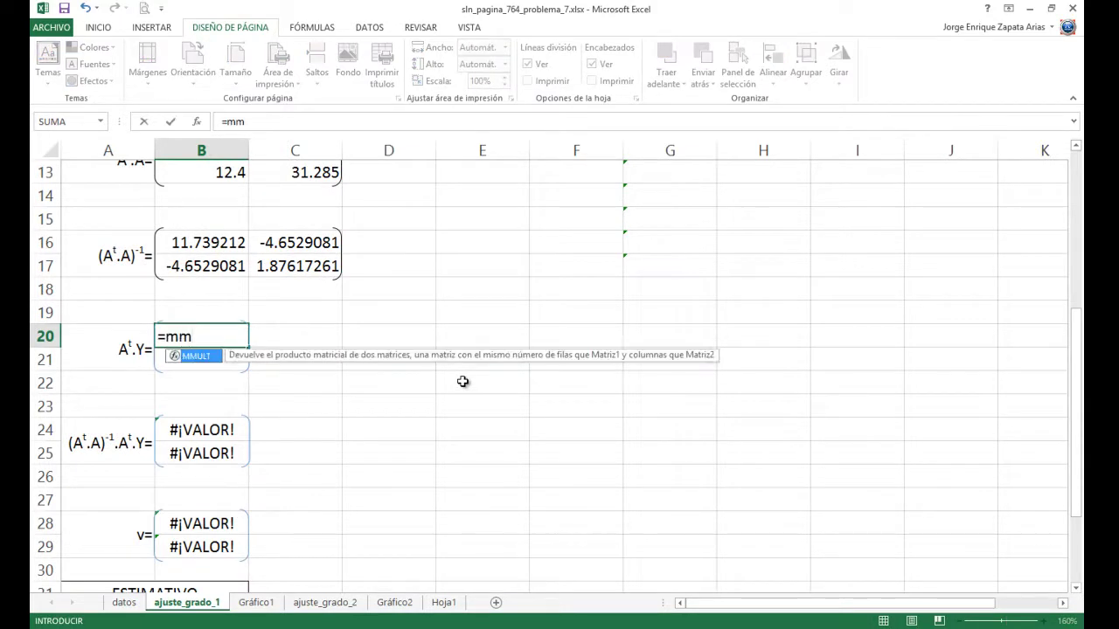
key(Tab)
scroll(469, 382, up, 2)
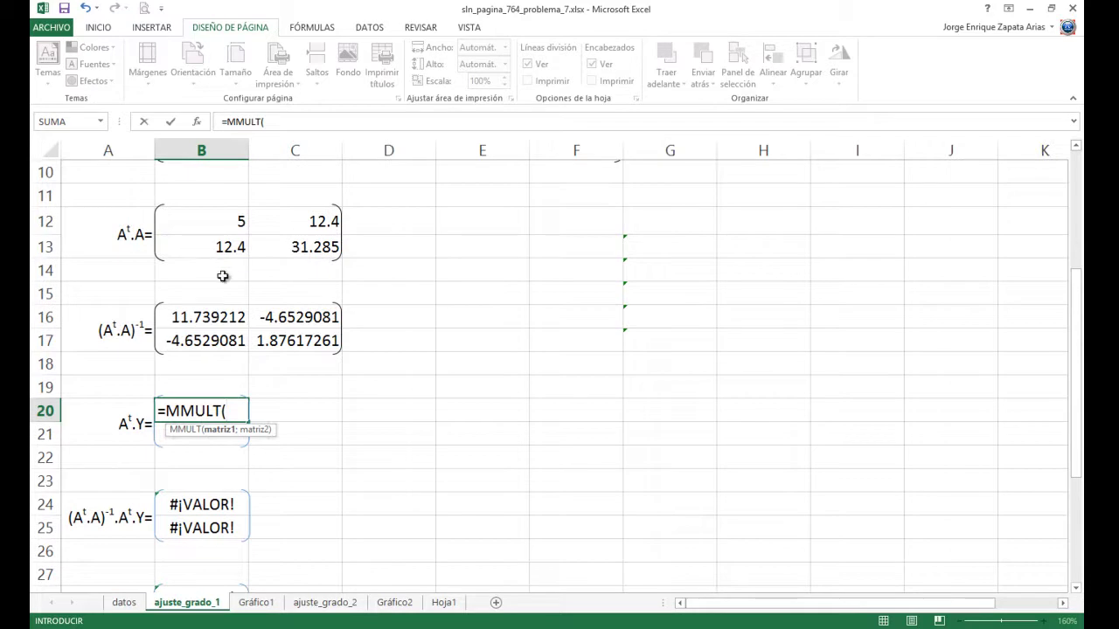
scroll(223, 276, up, 2)
drag(198, 271, 577, 293)
text(;)
scroll(774, 418, up, 1)
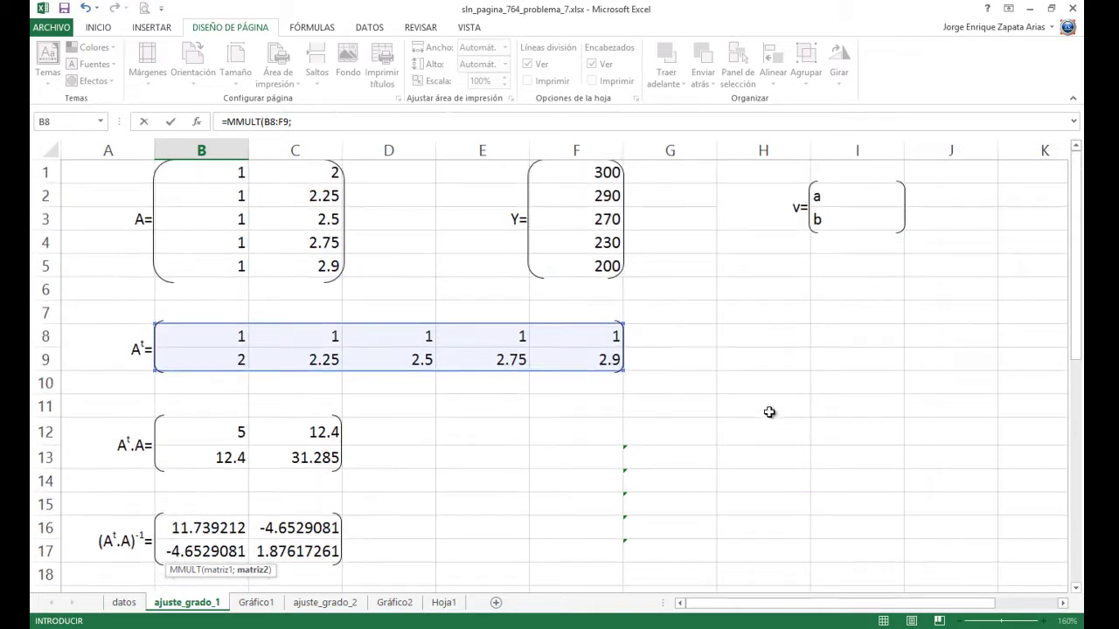
click(582, 173)
drag(581, 189, 569, 273)
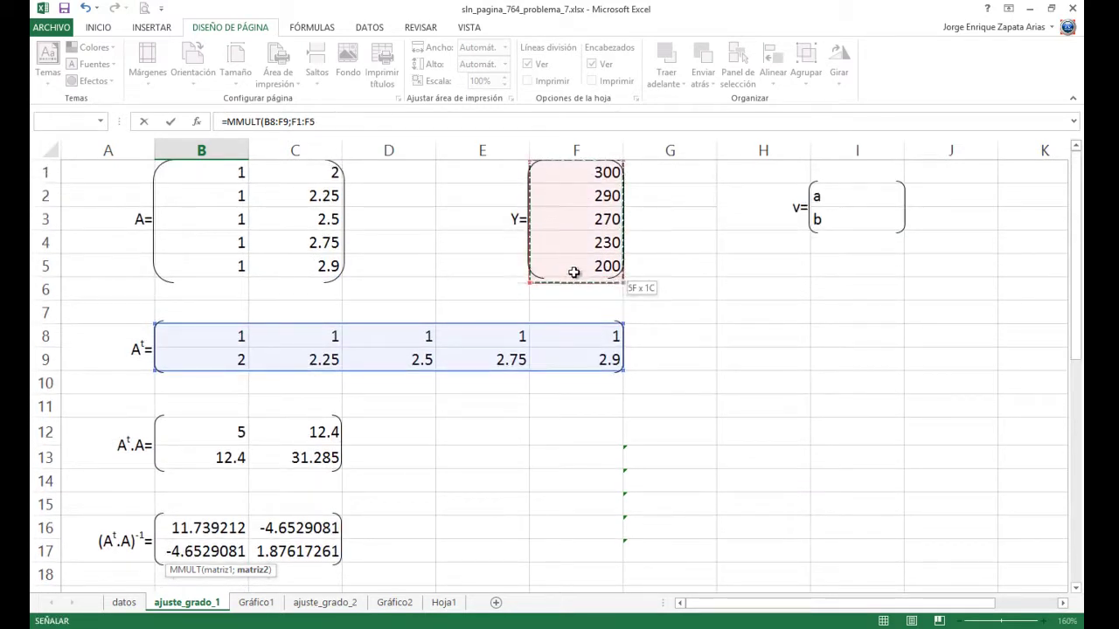
text())
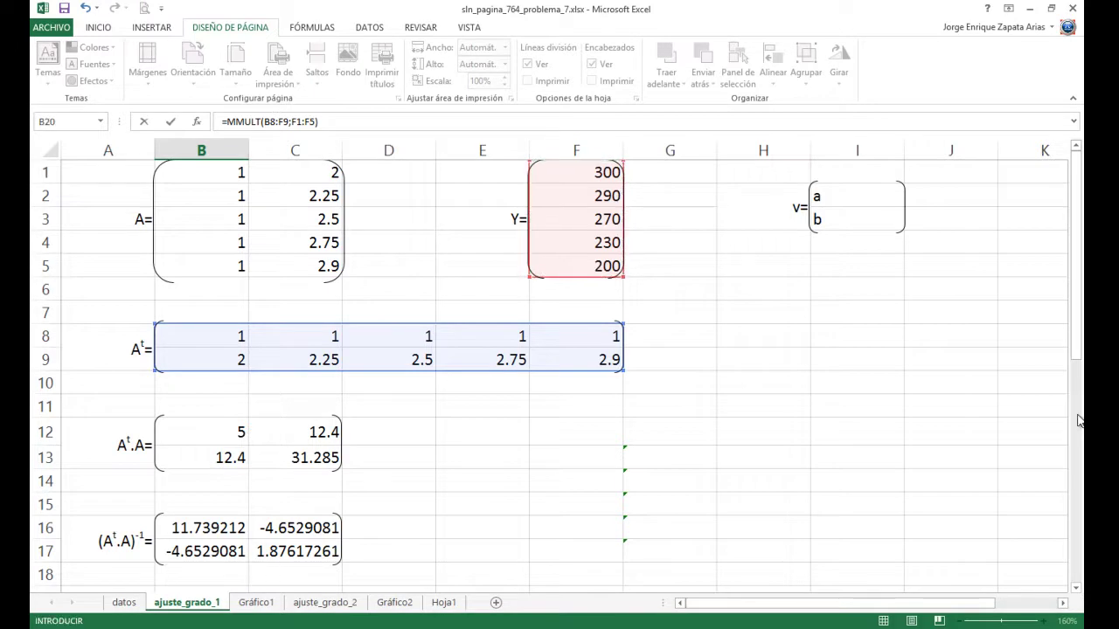
key(Return)
Extend the B20 product formula over B20:B21 as an array formula
scroll(1041, 408, down, 2)
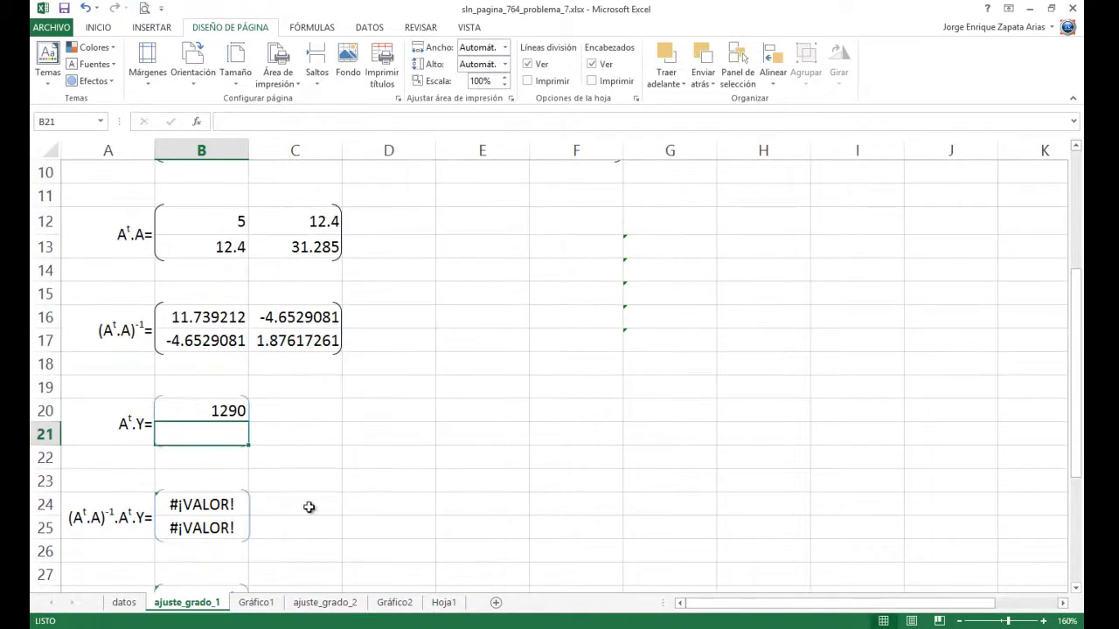
click(188, 411)
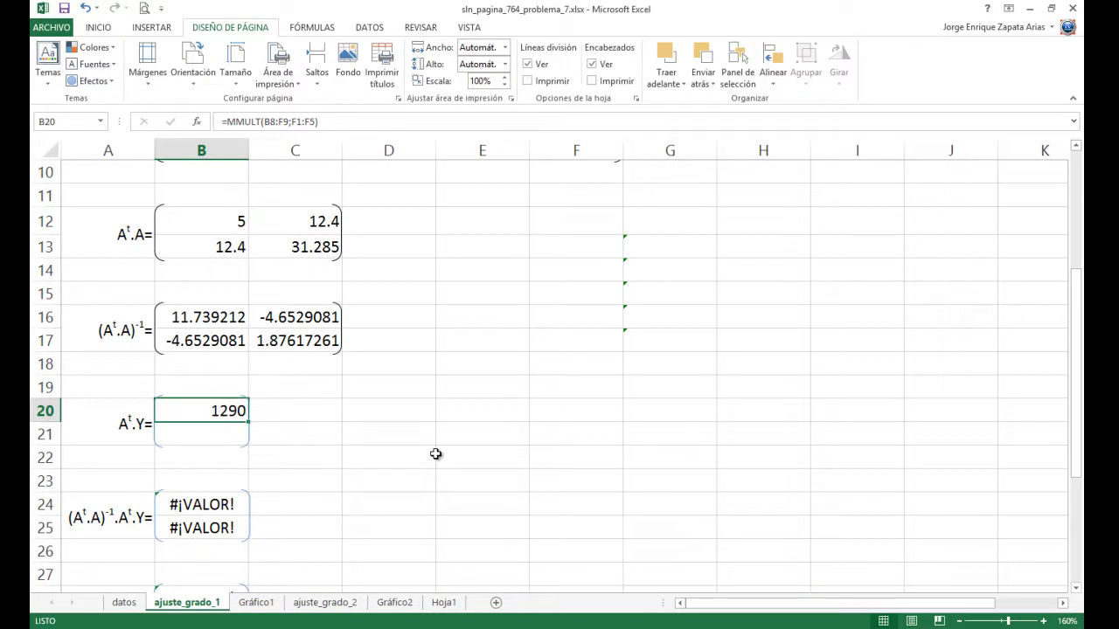
key(shift+Down)
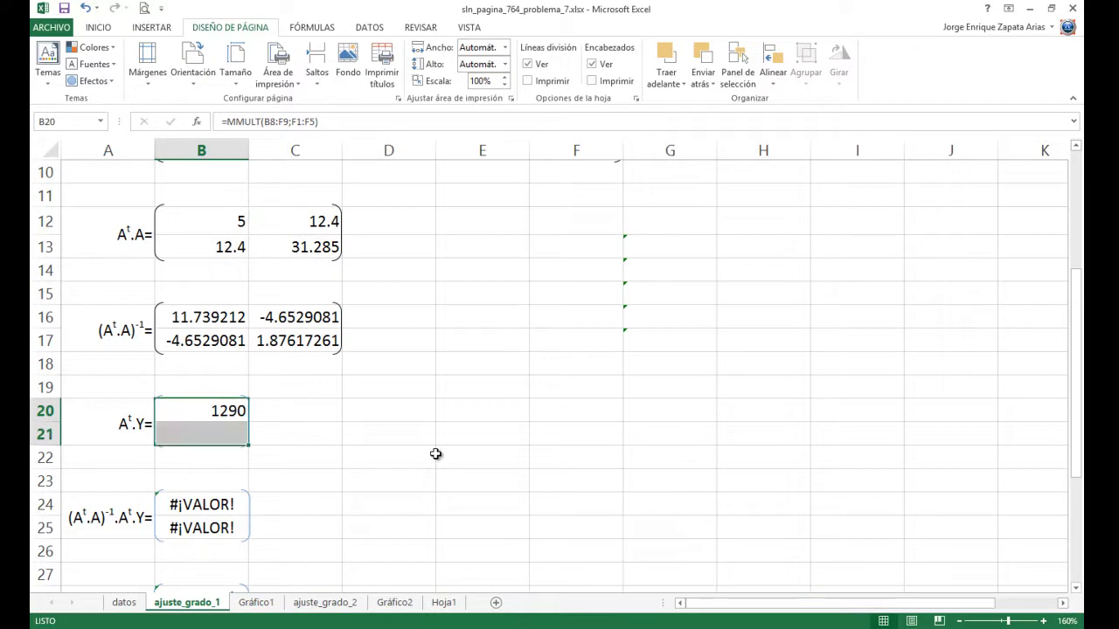
key(F2)
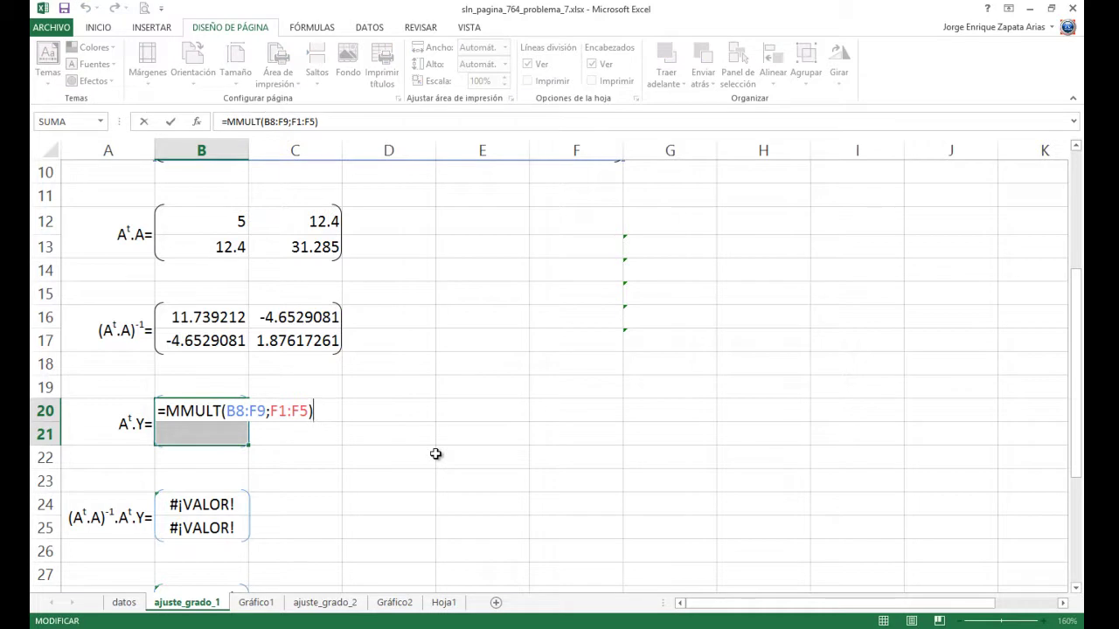
key(ctrl+shift+Return)
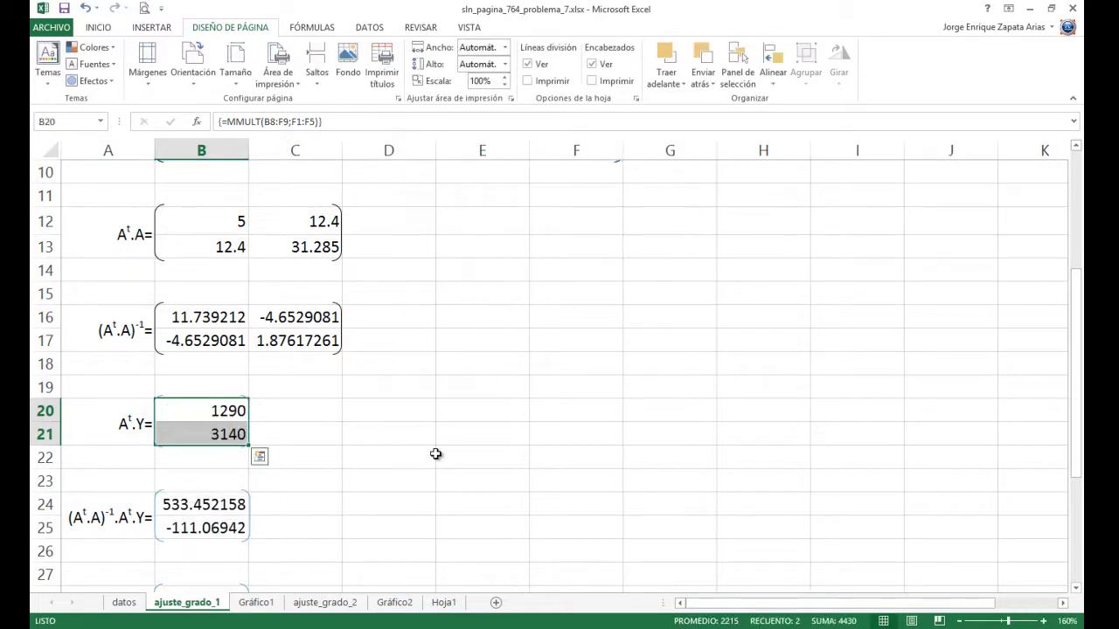
Clear the (Aᵗ.A)⁻¹.Aᵗ.Y product in B24:B25, leaving only cell B24 selected
drag(235, 499, 233, 519)
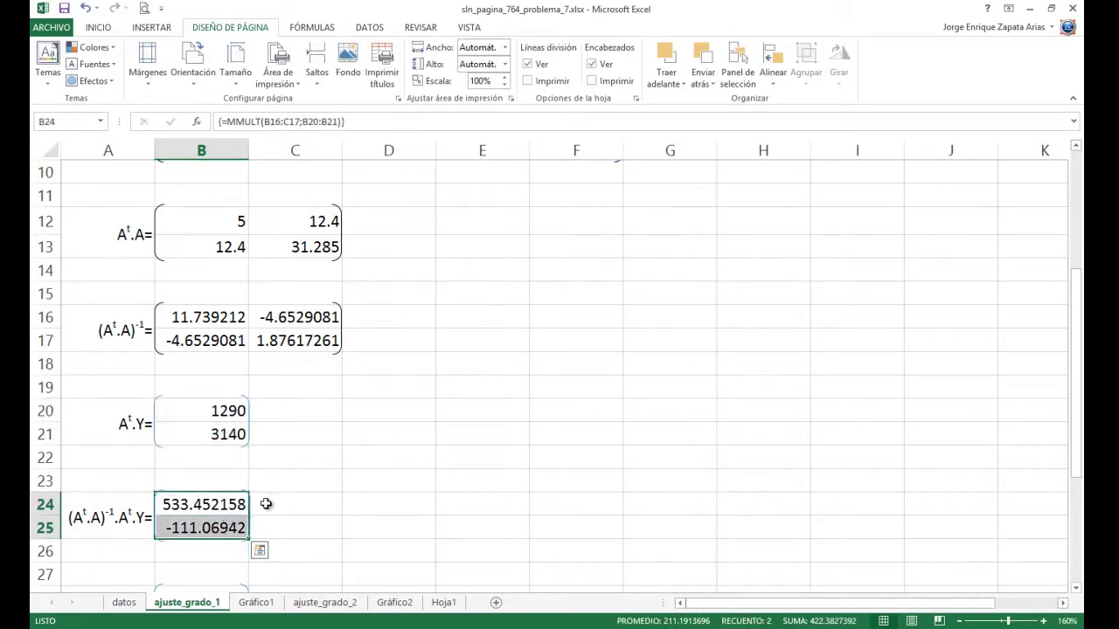
key(Delete)
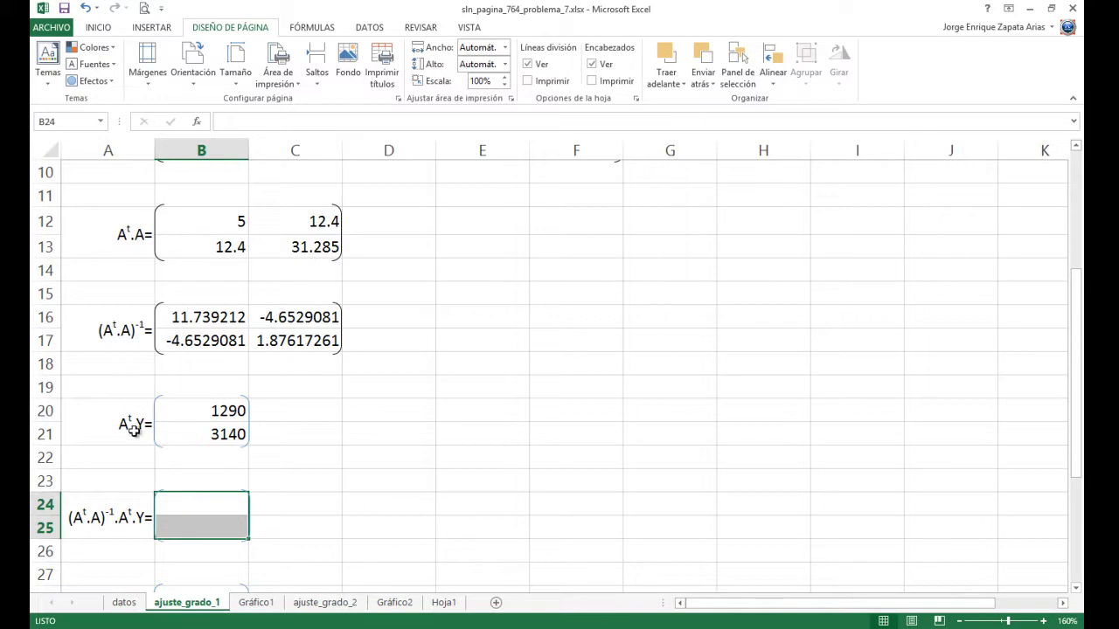
click(207, 510)
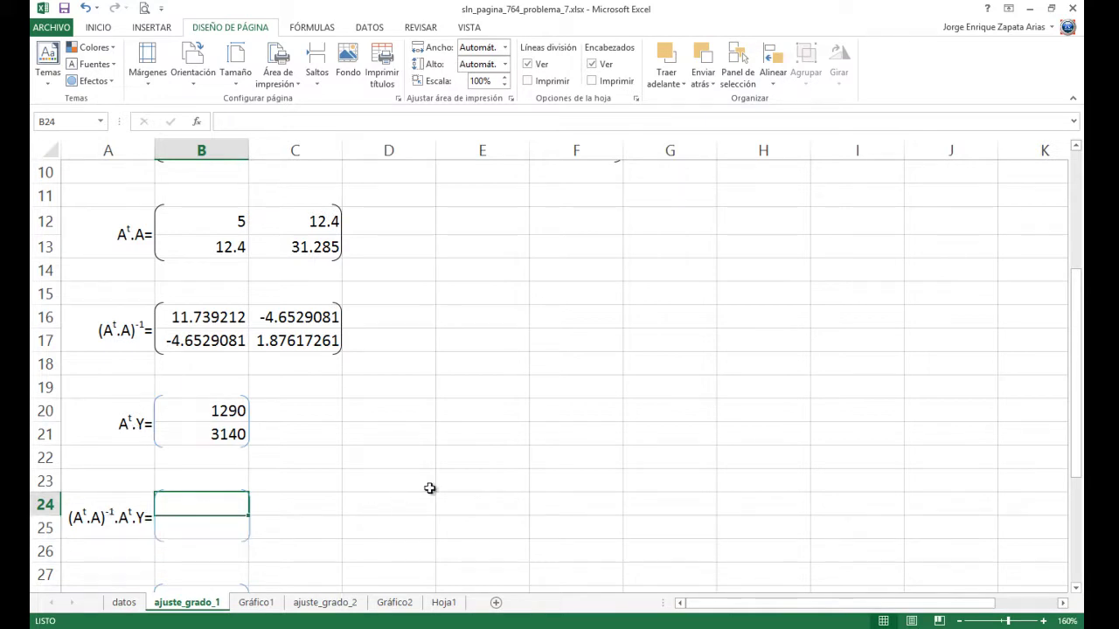
Enter the formula =MMULT(B16:C17;B20:B21) in cell B24 to multiply (Aᵗ.A)⁻¹ by Aᵗ.Y
text(=mm)
key(Tab)
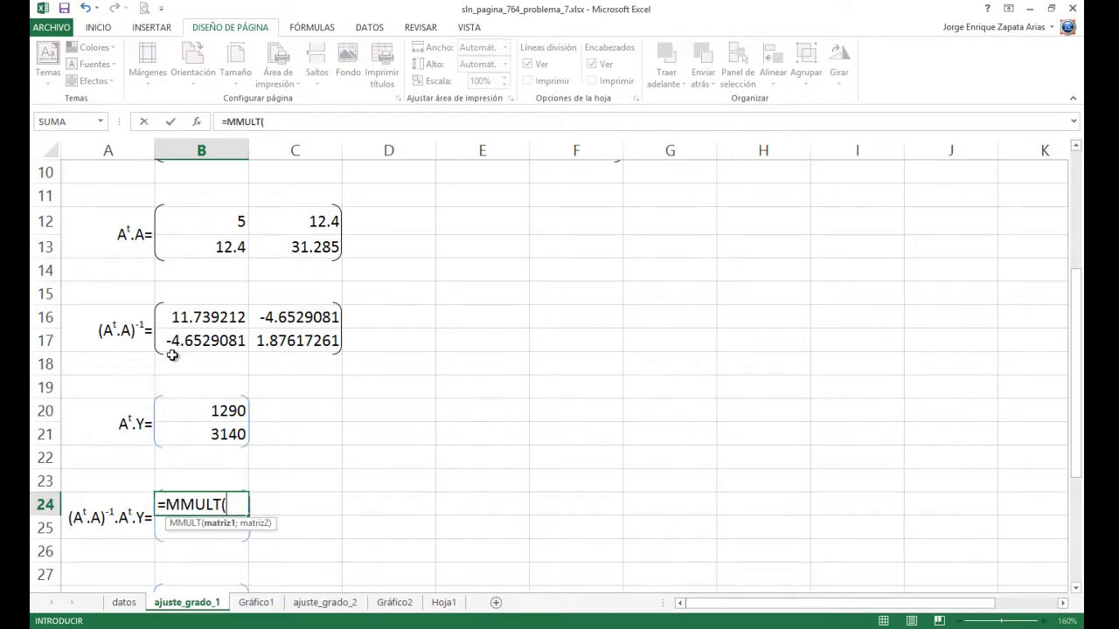
drag(182, 317, 264, 336)
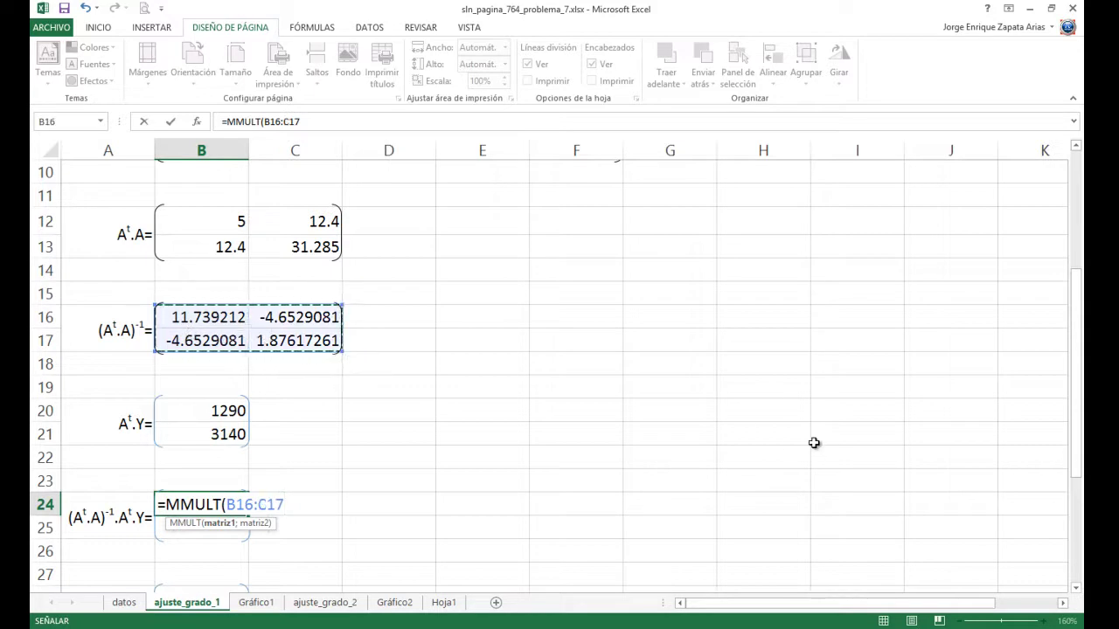
text(;)
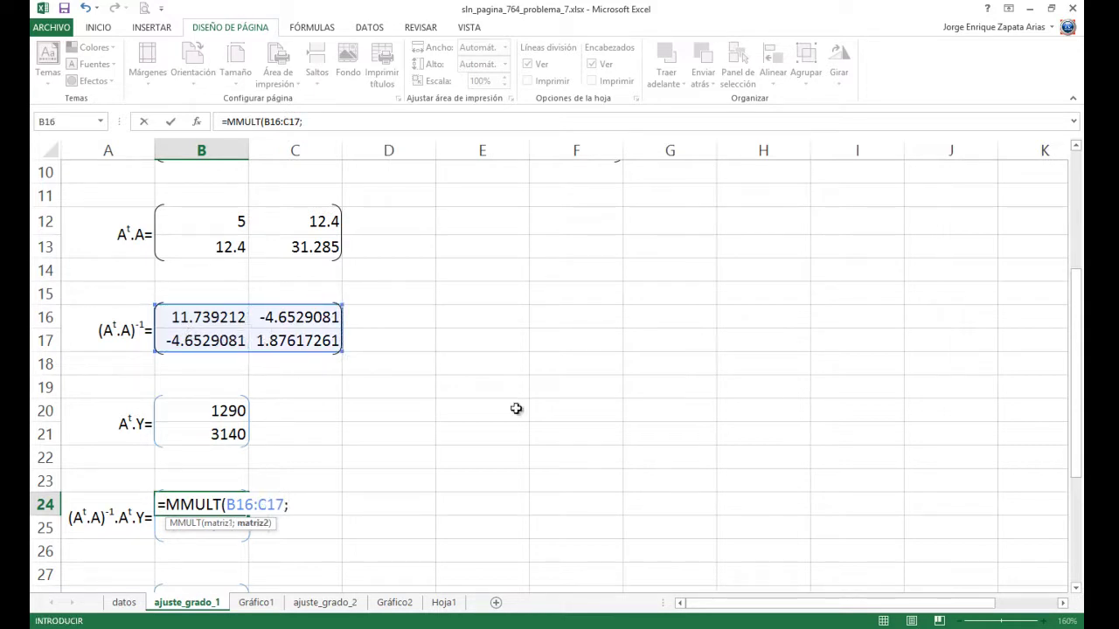
drag(218, 405, 220, 426)
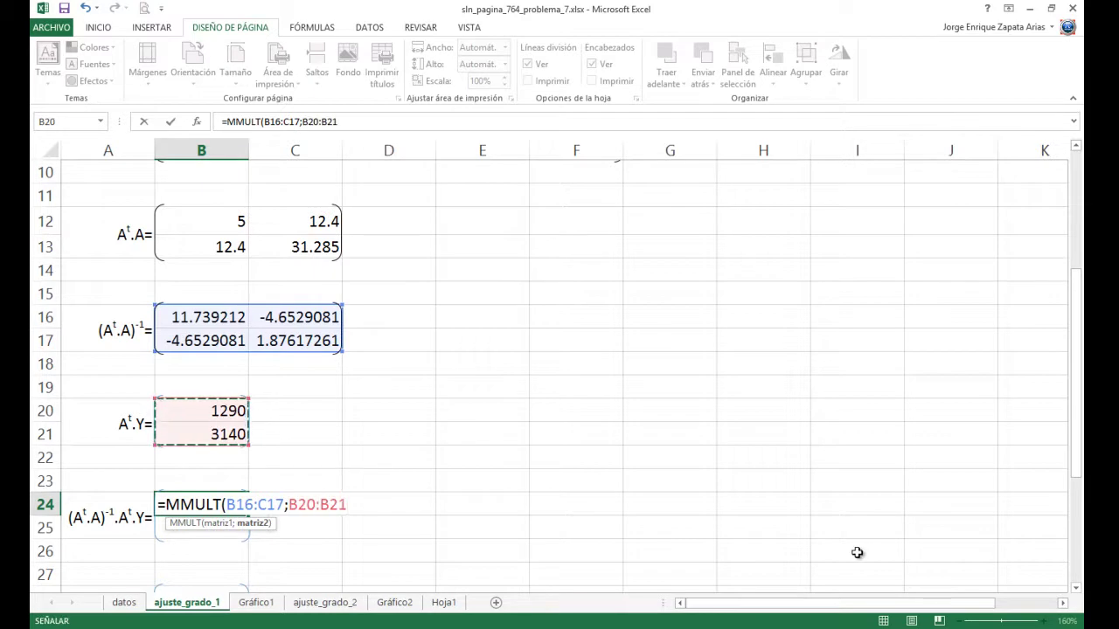
text())
key(Return)
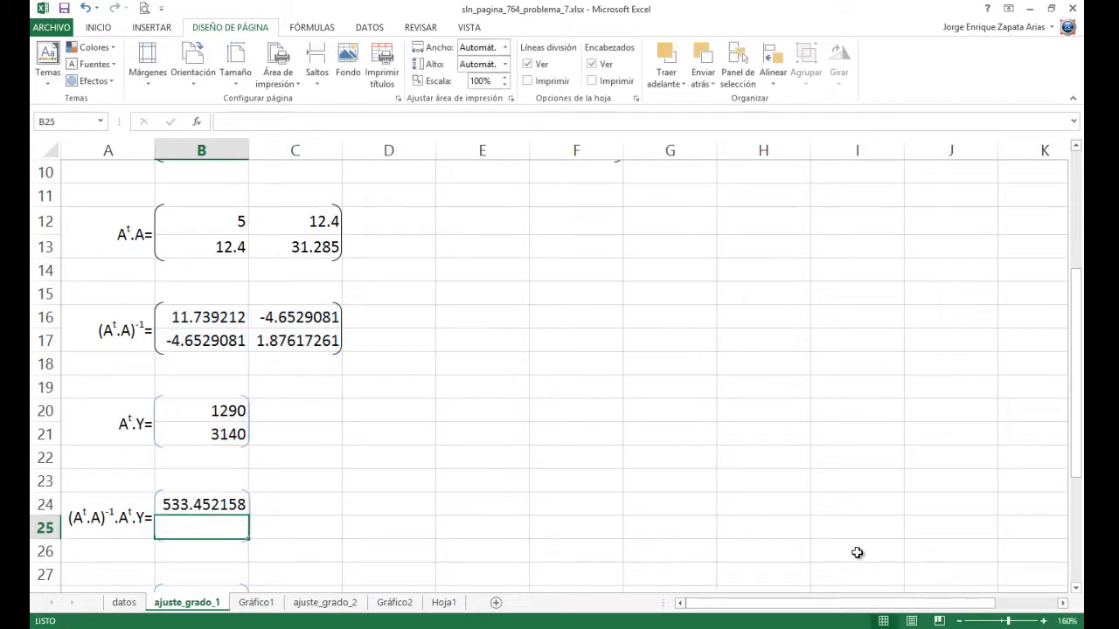
Extend the B24 product formula over B24:B25 as an array formula
key(Up)
key(shift+Down)
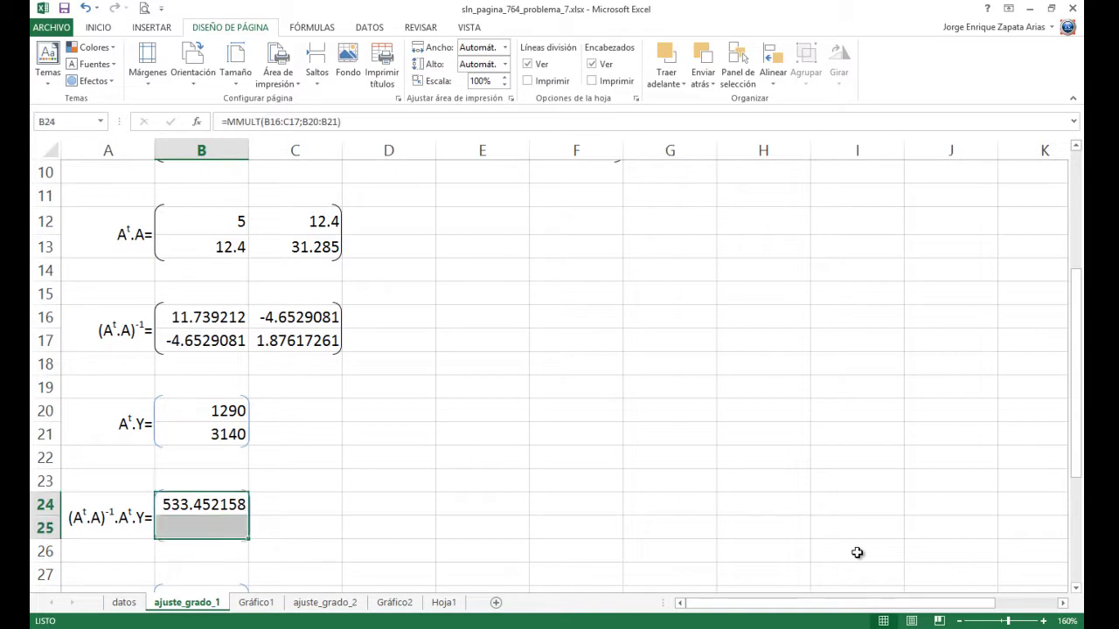
key(F2)
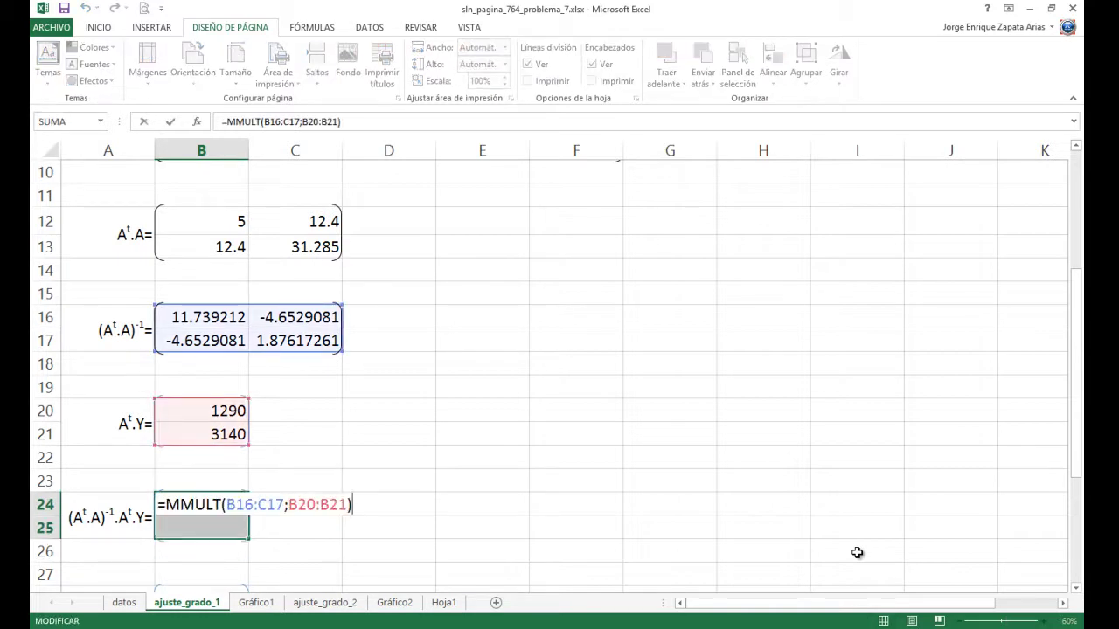
key(ctrl+shift+Return)
Examine the fit coefficients against the exercise statement on the datos sheet and the linear fit chart on Gráfico1
scroll(667, 478, down, 4)
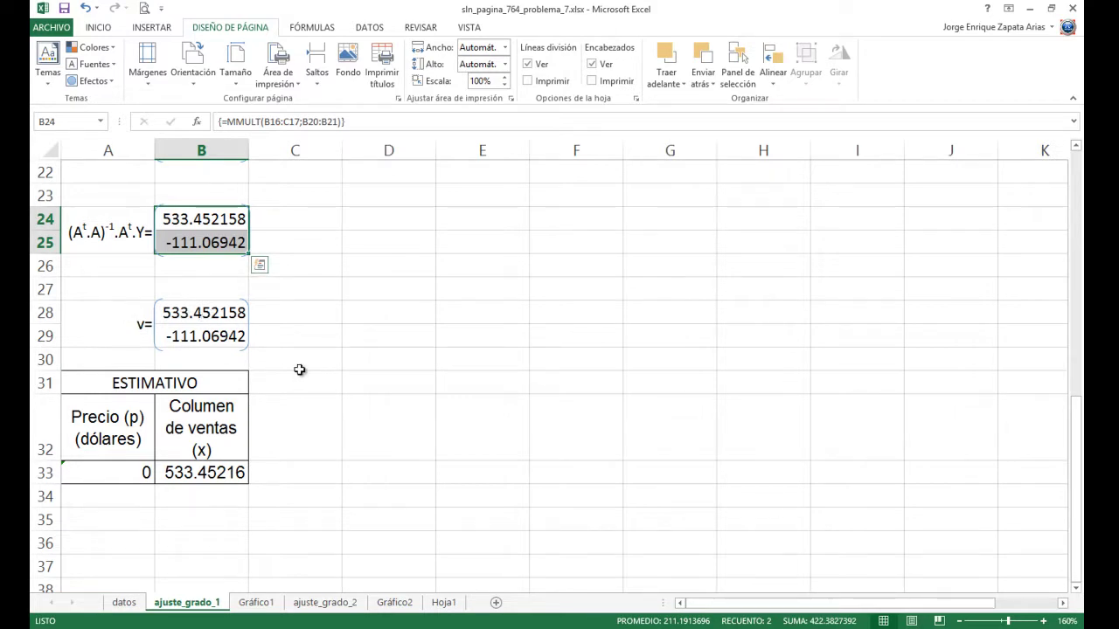
click(123, 602)
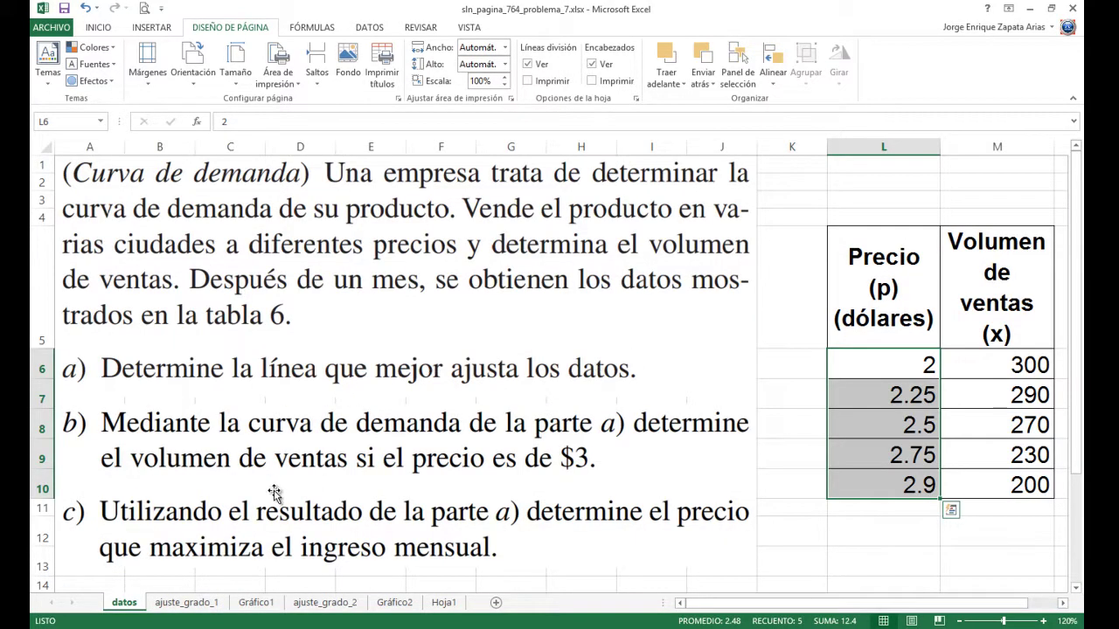
click(170, 604)
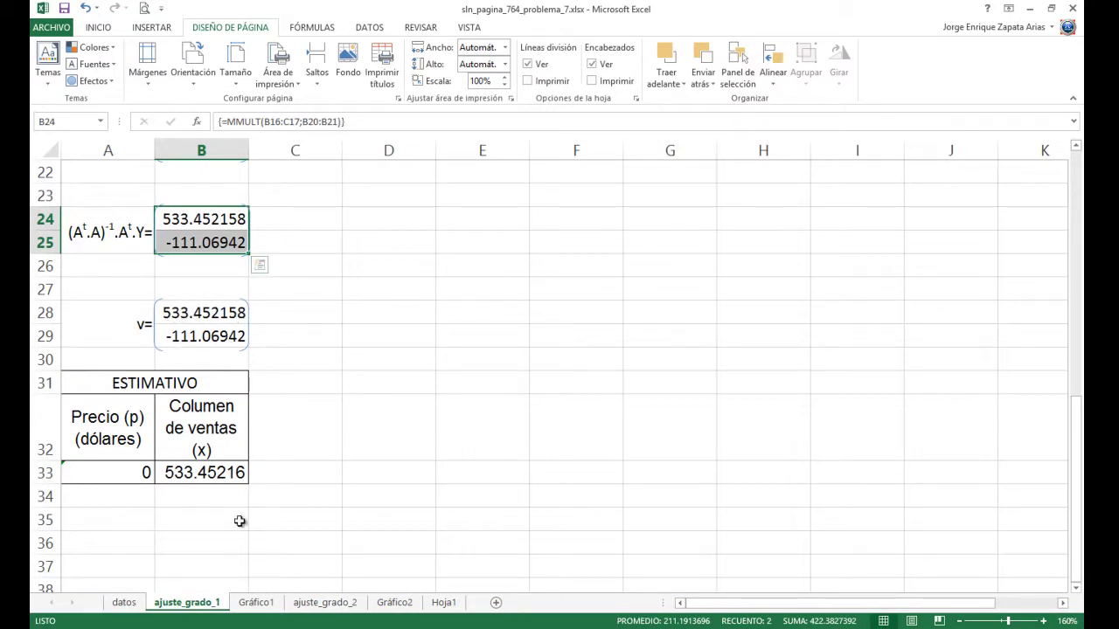
click(257, 605)
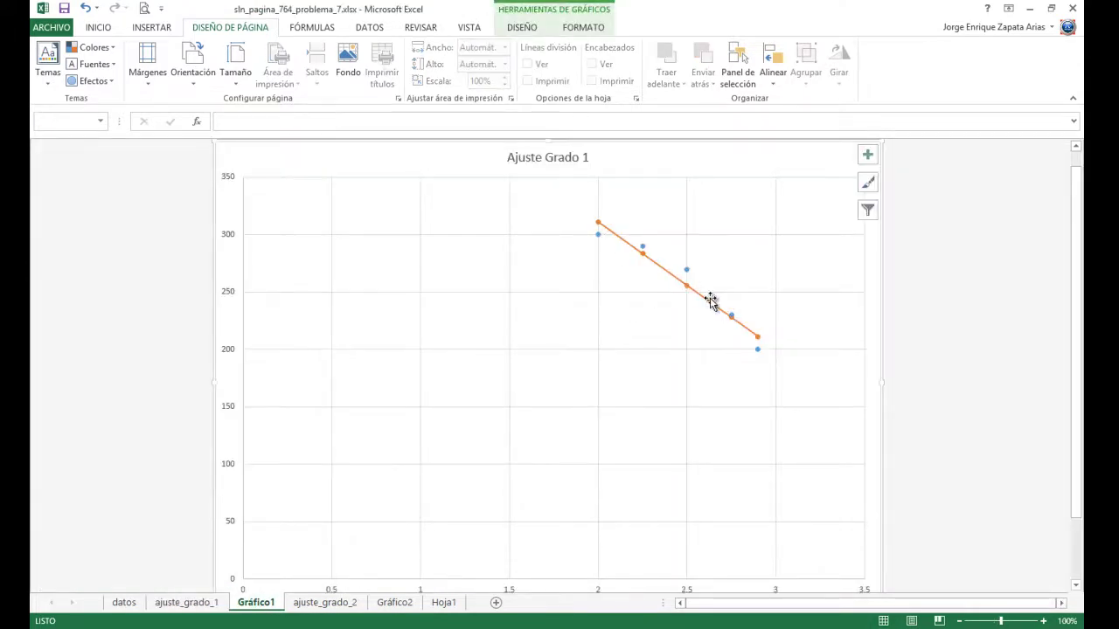
key(ctrl+z)
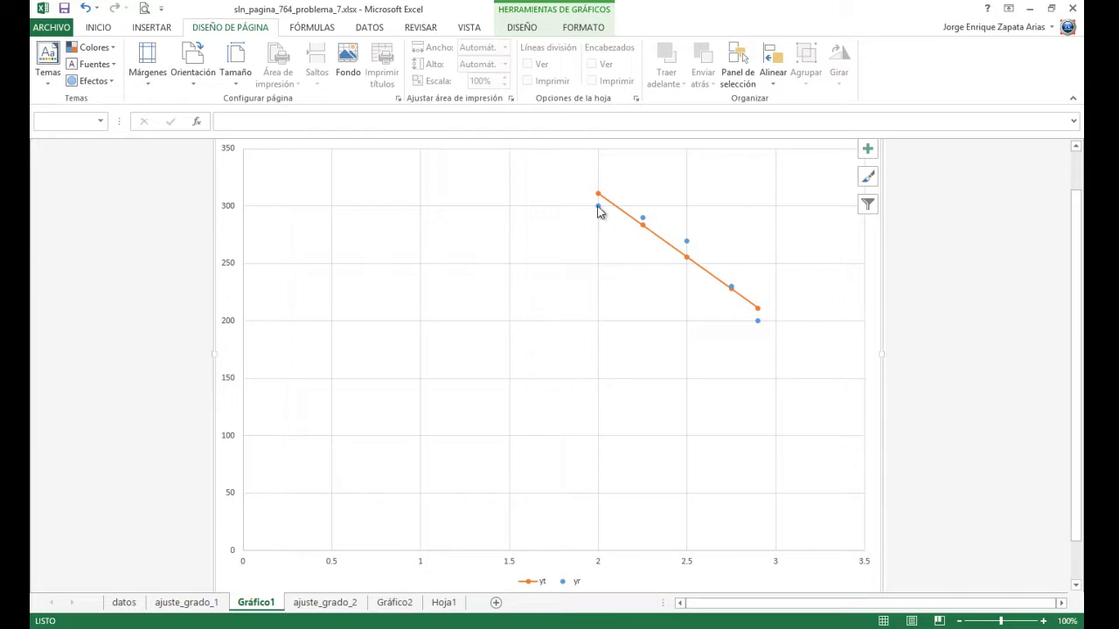
mouse_move(644, 226)
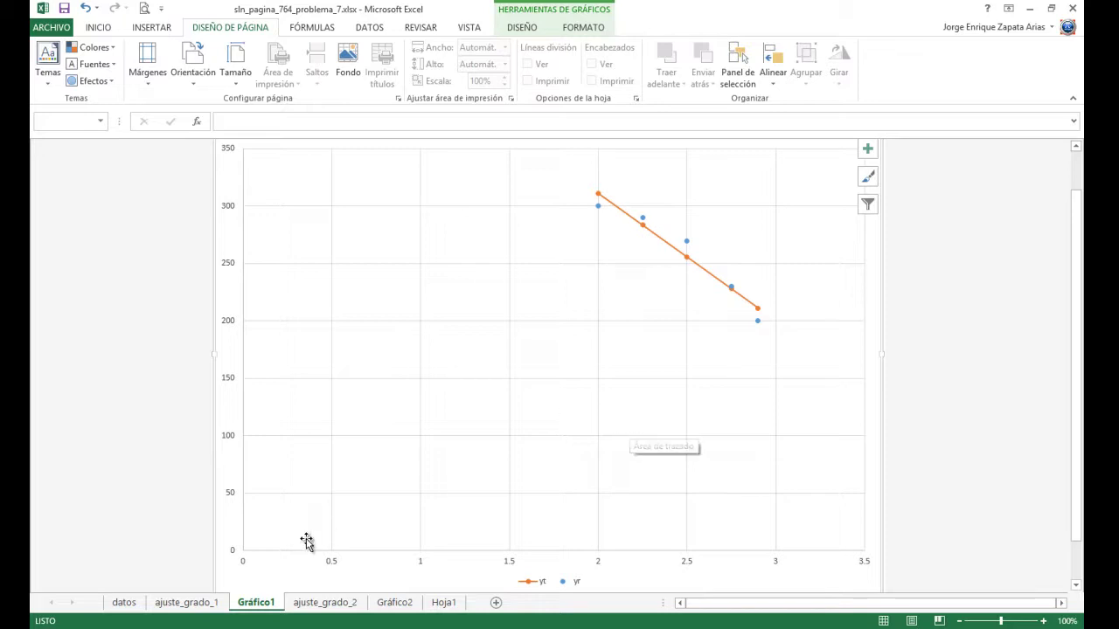
click(186, 602)
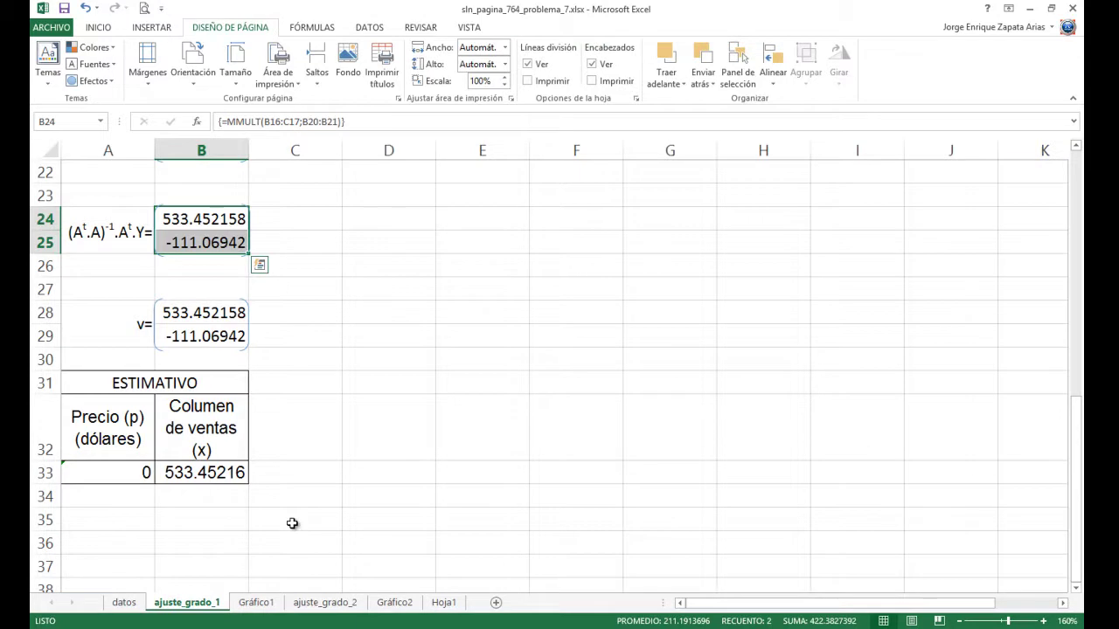
scroll(291, 533, up, 2)
scroll(291, 534, down, 2)
Set the price in cell A33 of the ESTIMATIVO table on ajuste_grado_1 to 3, as part b of the exercise asks
click(124, 602)
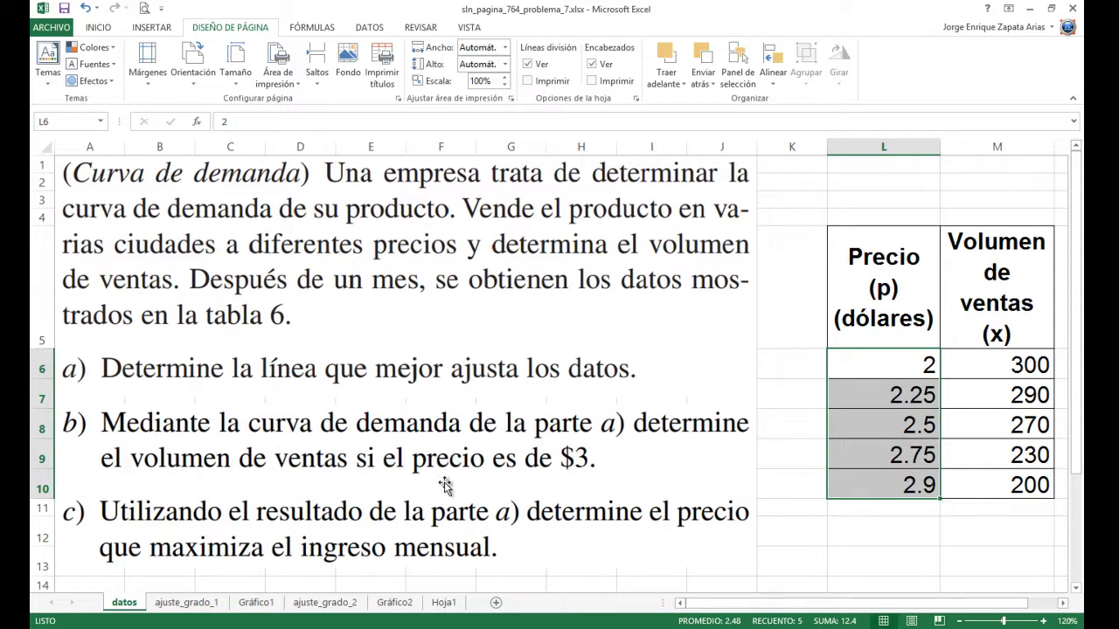
click(164, 603)
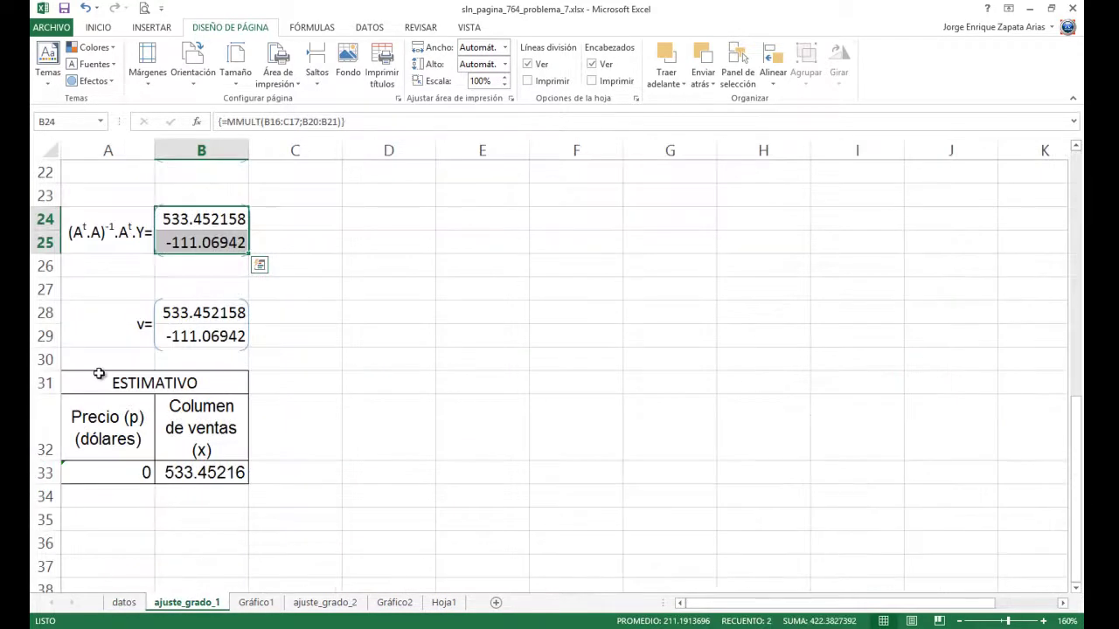
click(138, 473)
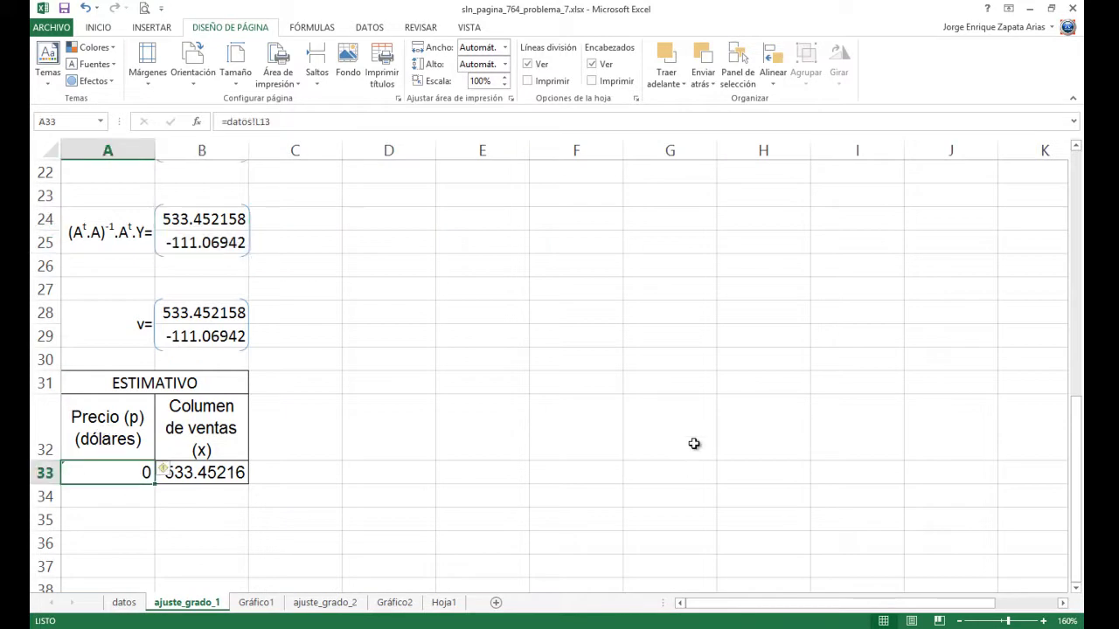
text(3)
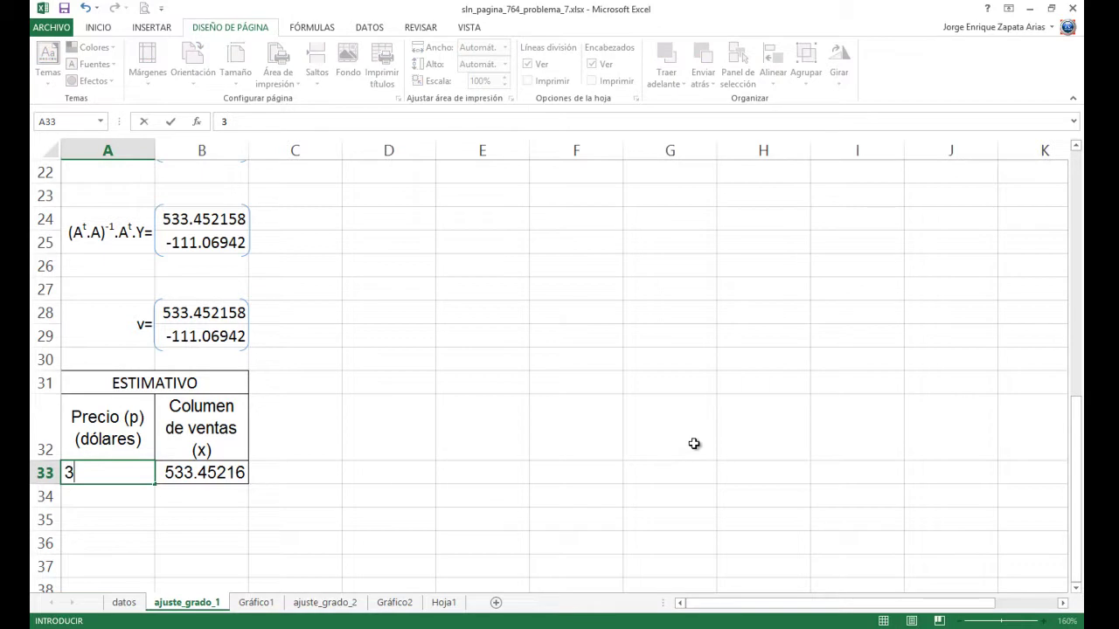
key(Return)
Correct the header in cell B32 of the ESTIMATIVO table to "Volumen de ventas (x)"
key(Up)
key(Up)
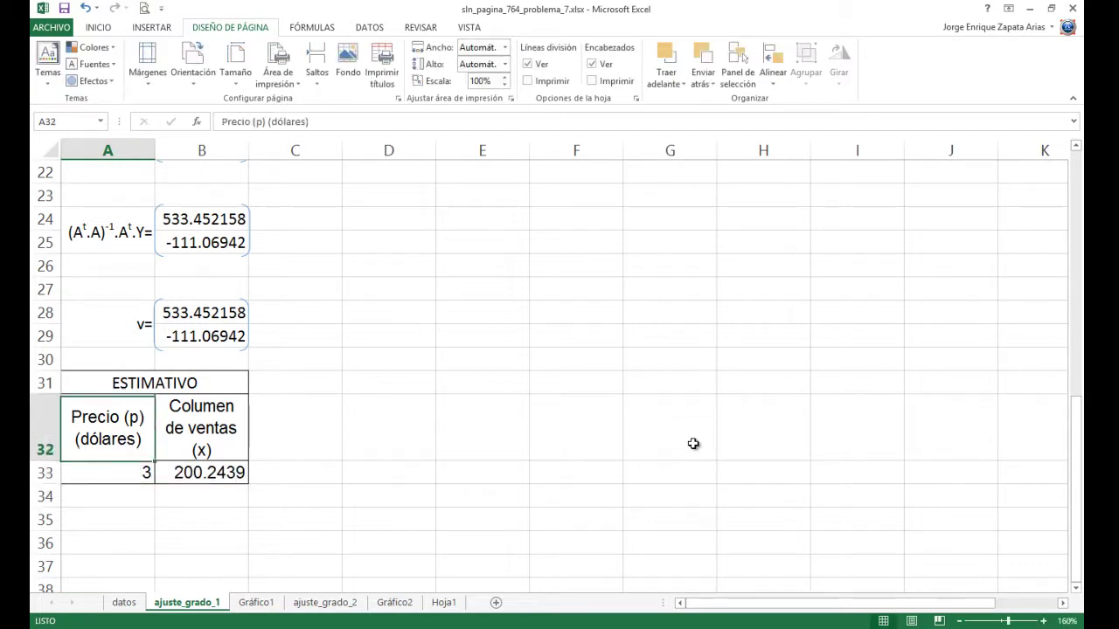
key(Right)
key(F2)
key(ctrl+Left)
key(ctrl+Left)
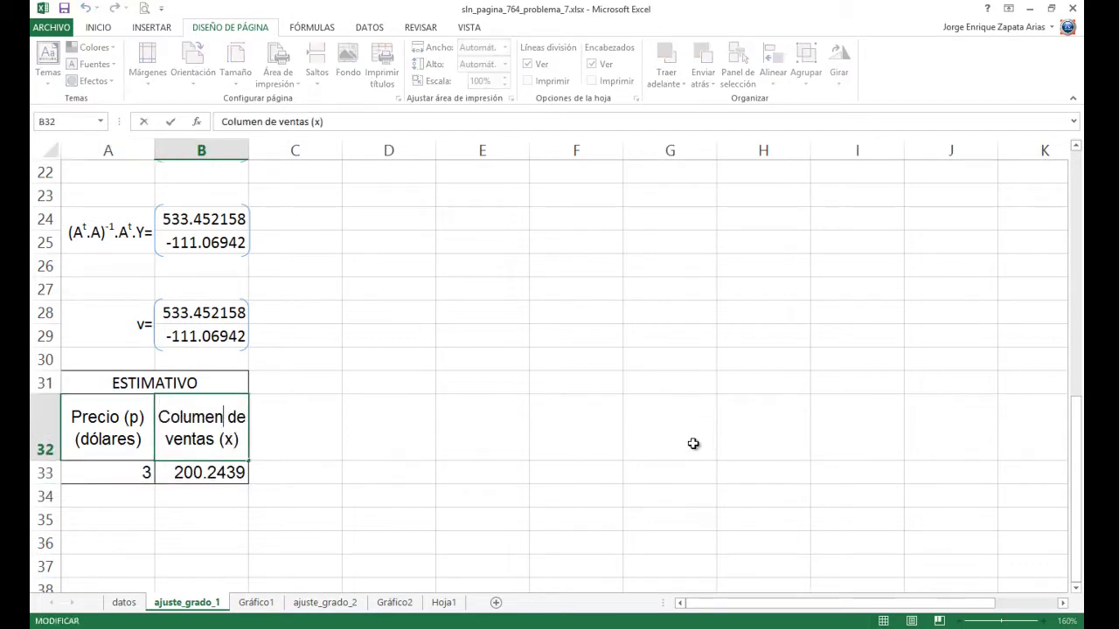
key(Left)
key(ctrl+Left)
text(V)
key(Delete)
key(Return)
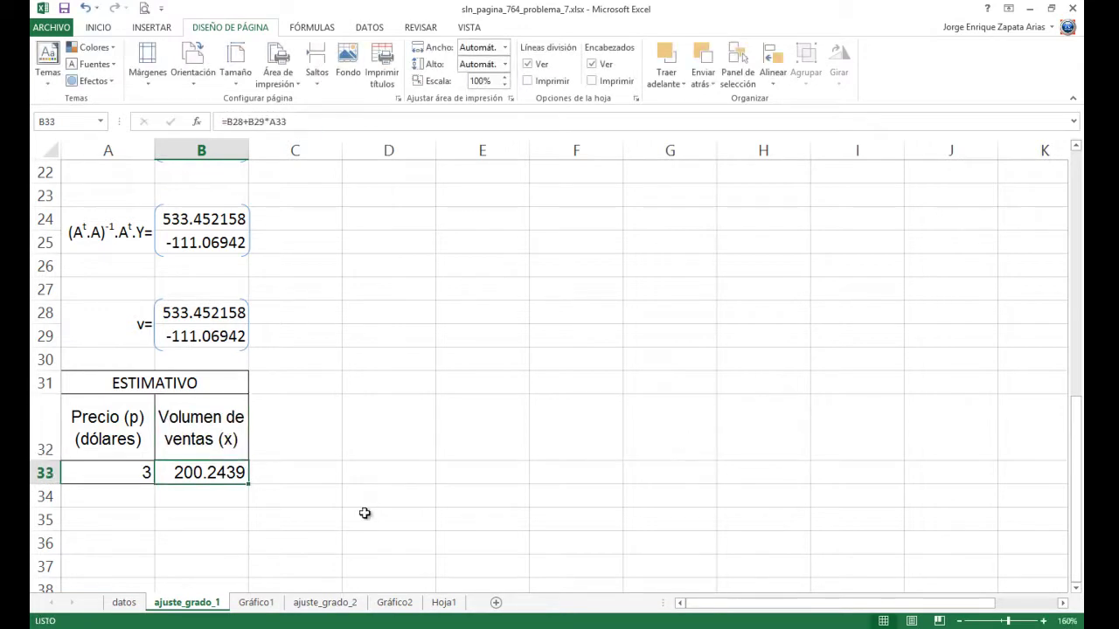
Examine the sales estimate formula in cell B33 and the linear fit chart on Gráfico1
key(F2)
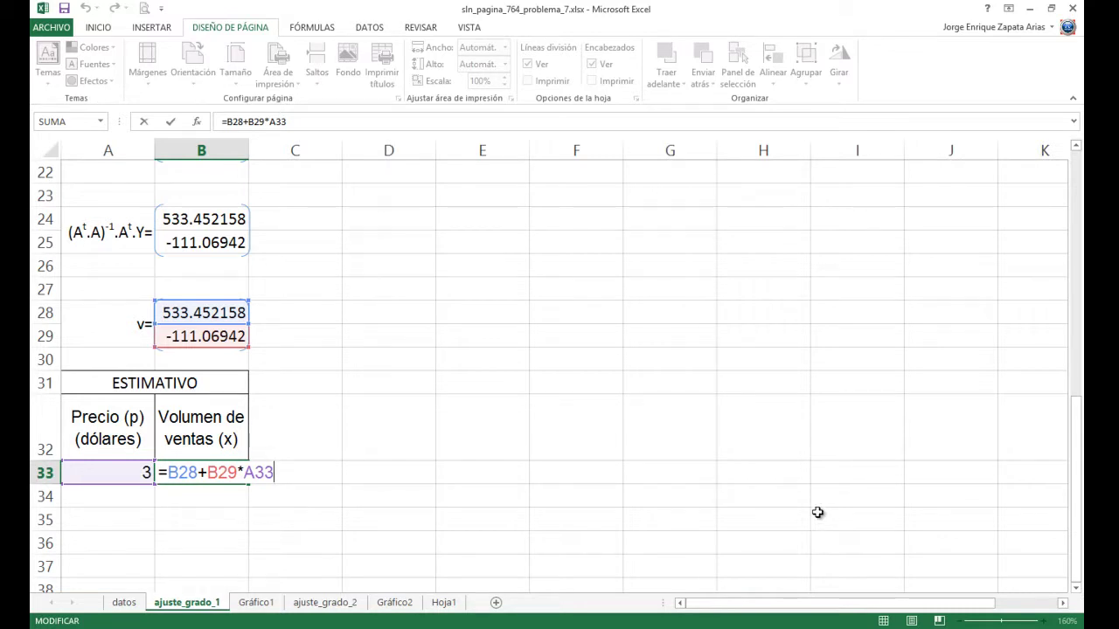
click(330, 434)
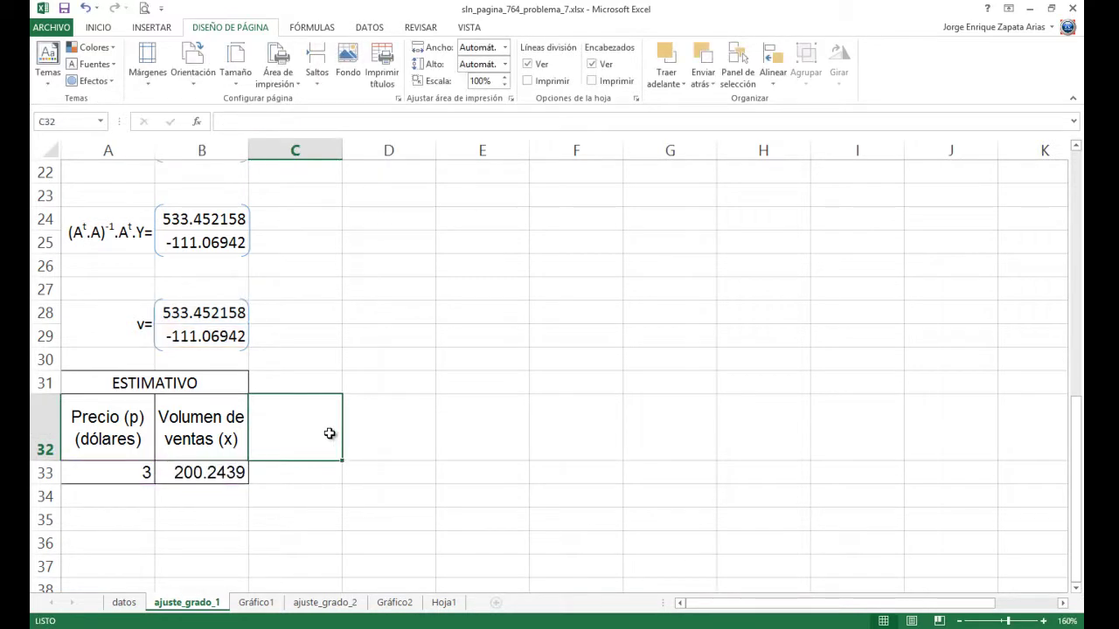
click(256, 603)
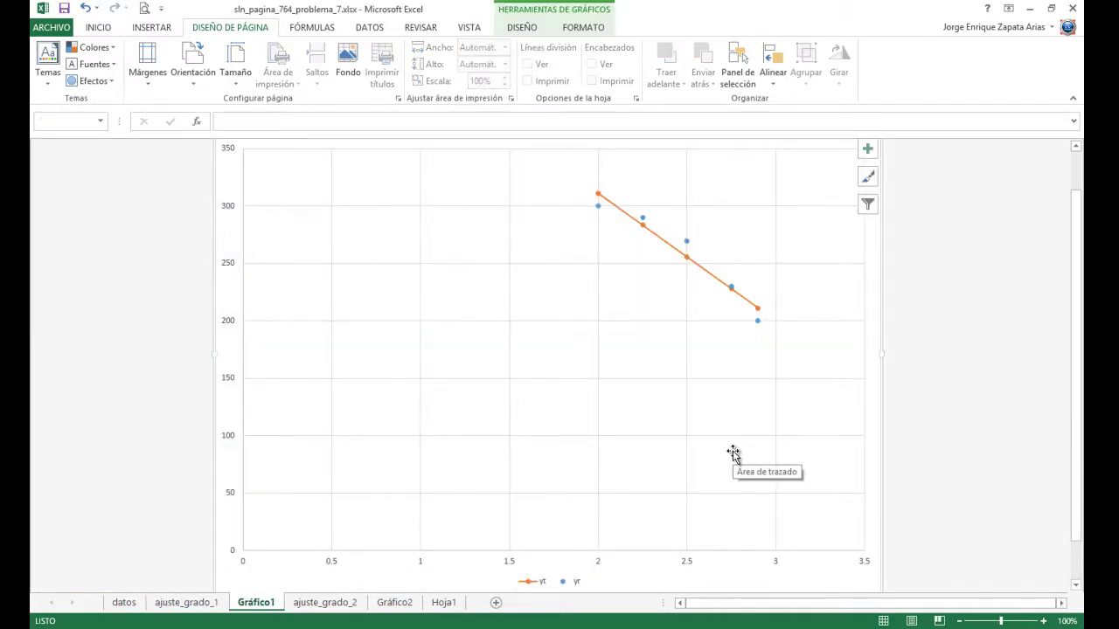
click(165, 602)
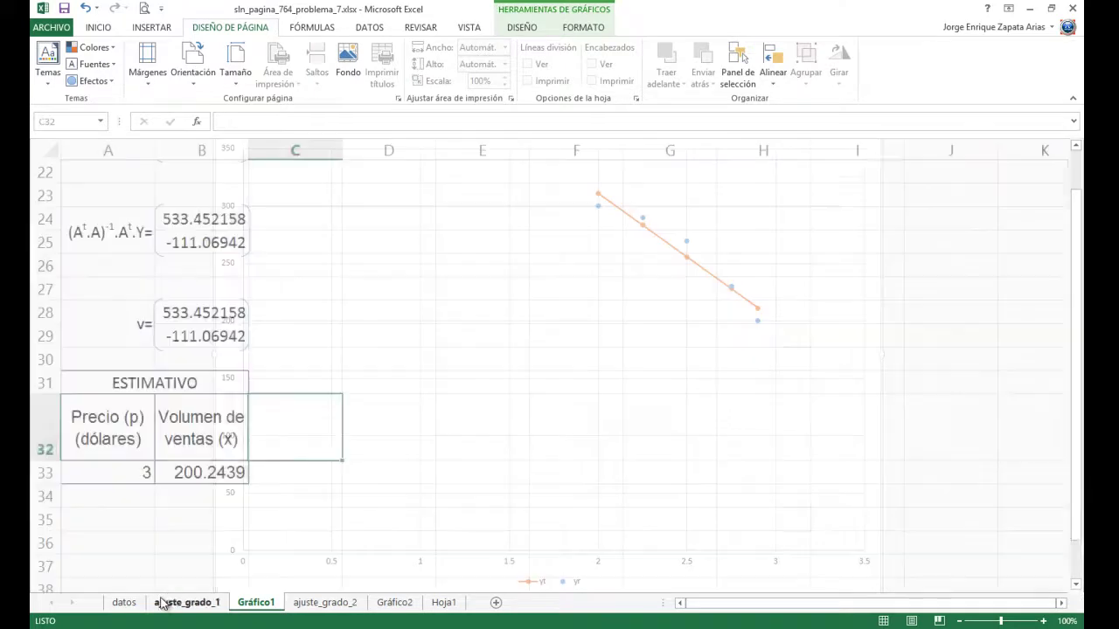
Review the exercise statement on datos and look through the ajuste_grado_1, Gráfico1, ajuste_grado_2 and Gráfico2 sheets
scroll(210, 355, up, 7)
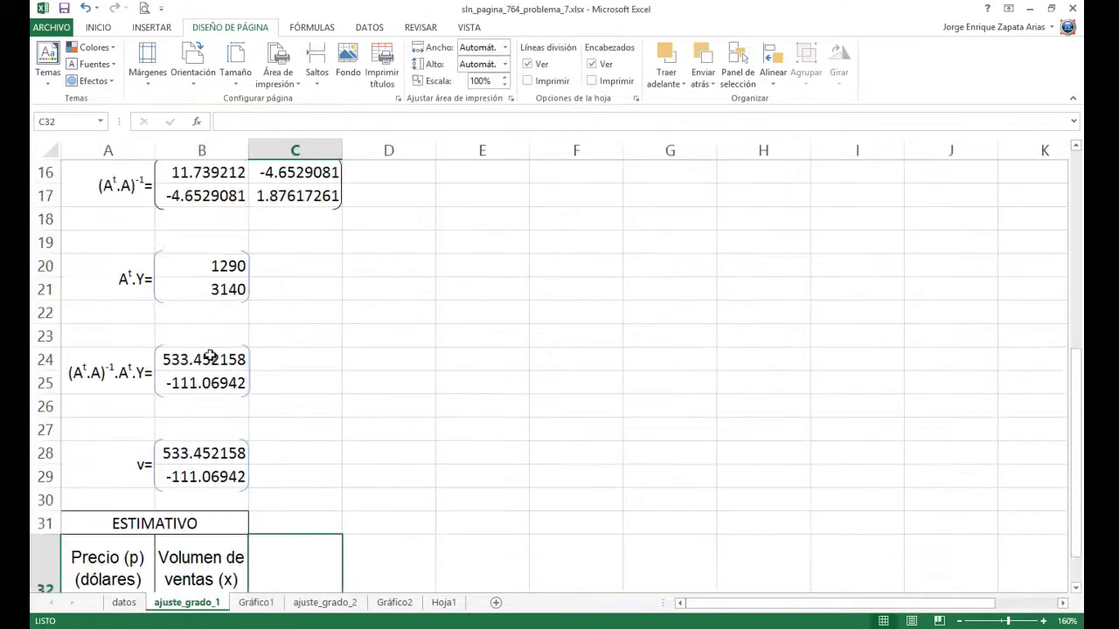
click(127, 602)
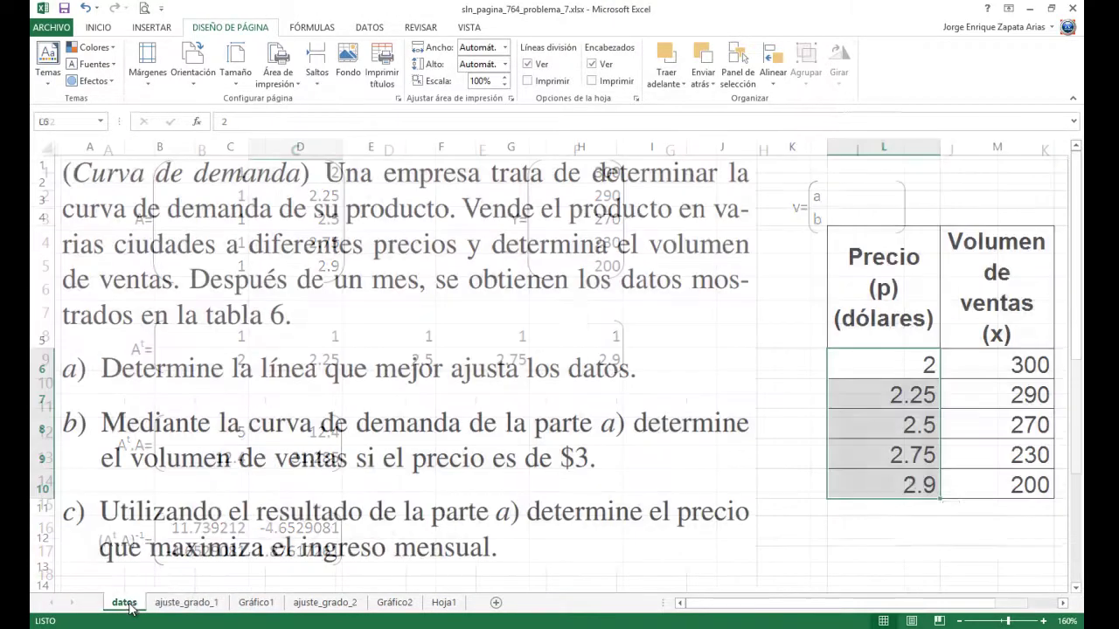
click(764, 371)
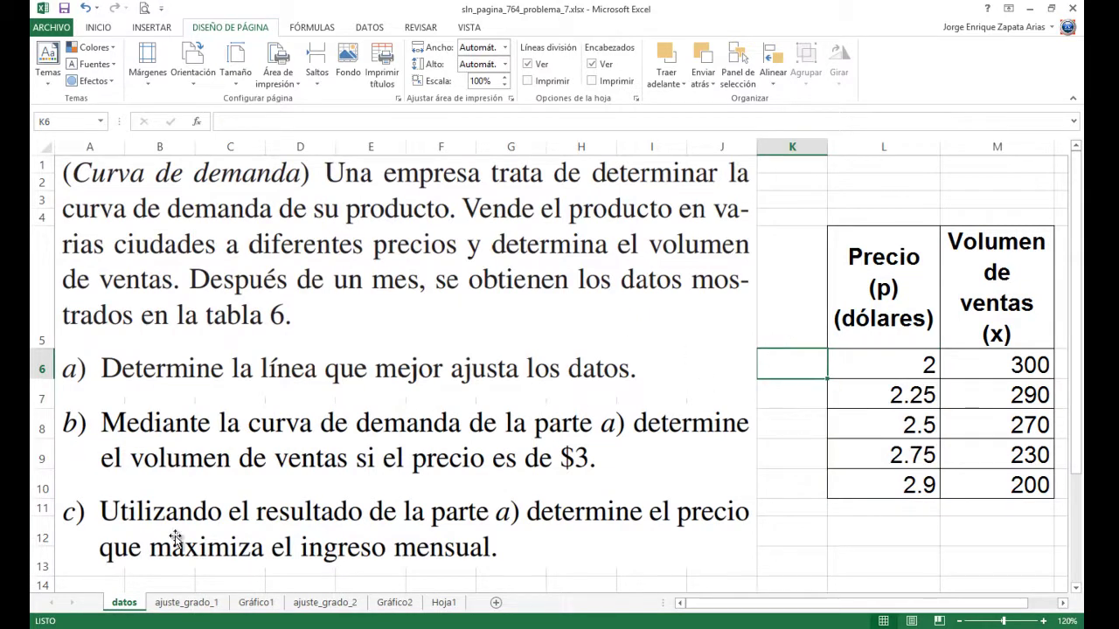
click(185, 604)
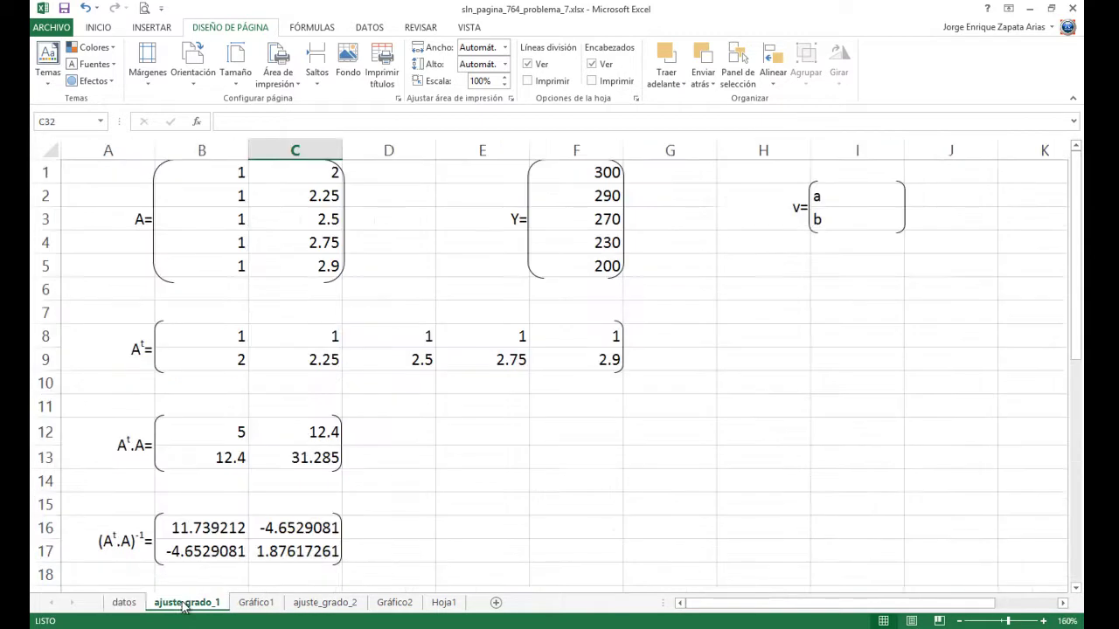
click(253, 603)
click(325, 603)
click(395, 604)
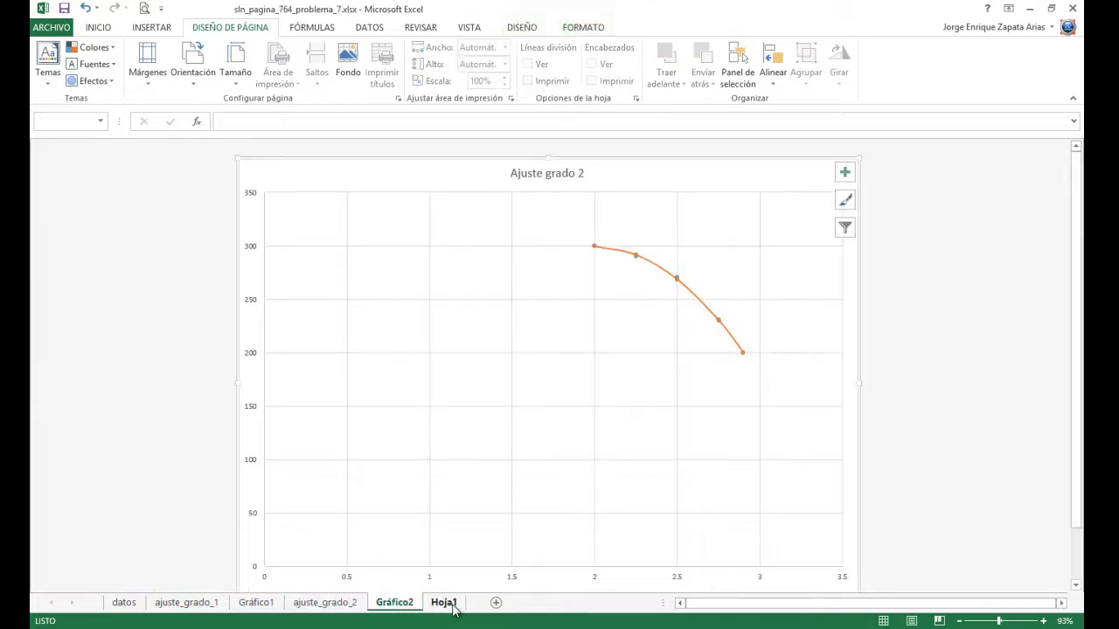
Delete the Hoja1 sheet from the workbook and return to the datos sheet
click(444, 603)
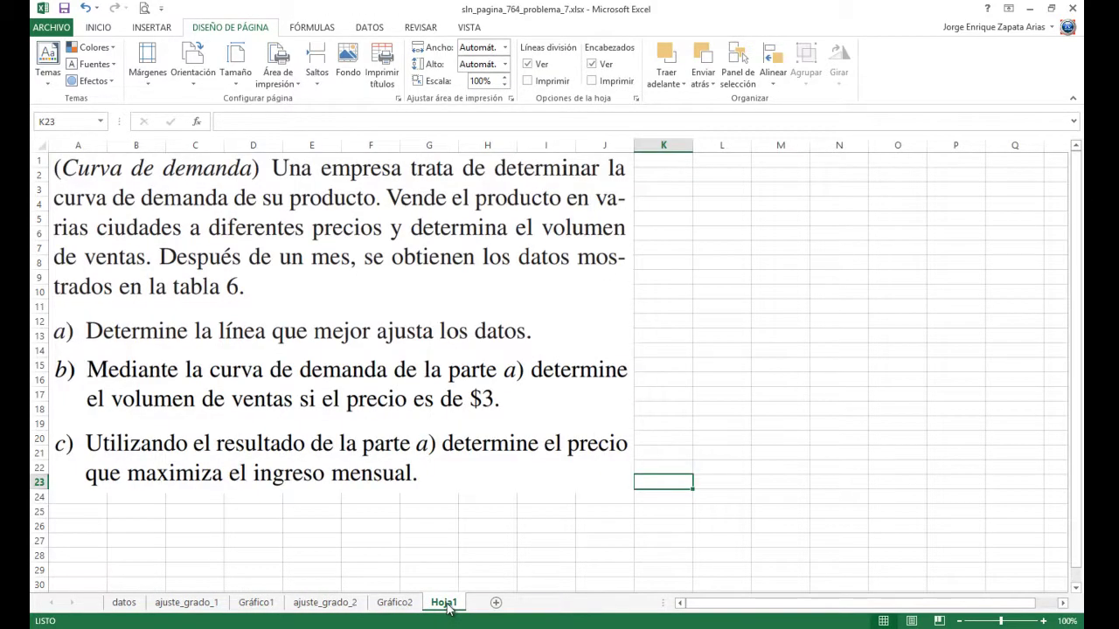
click(437, 539)
click(394, 604)
right_click(440, 605)
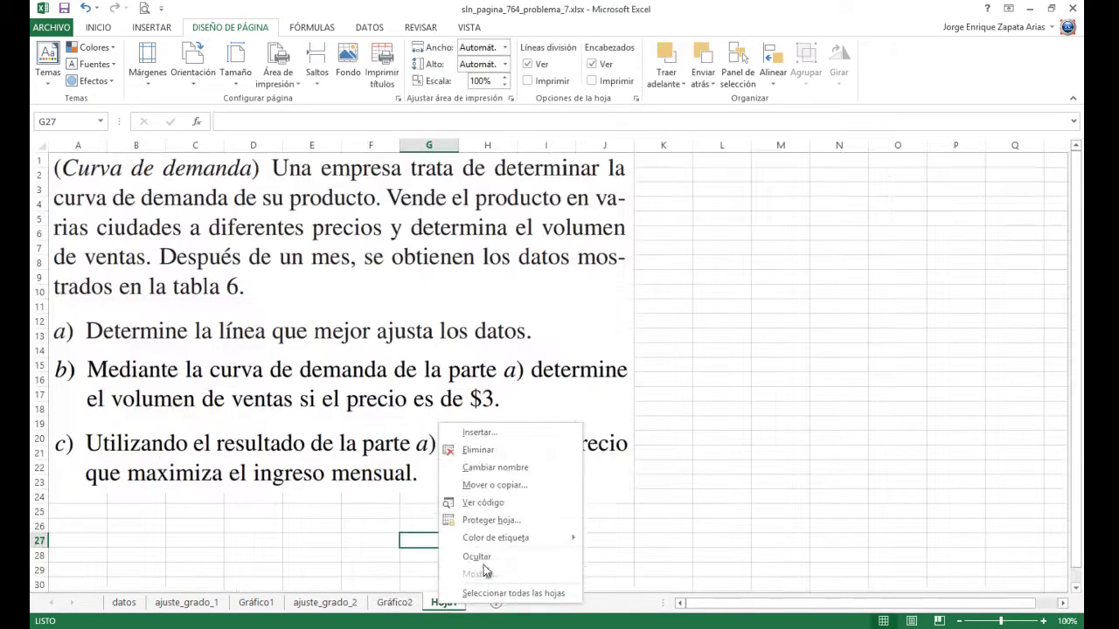
click(495, 451)
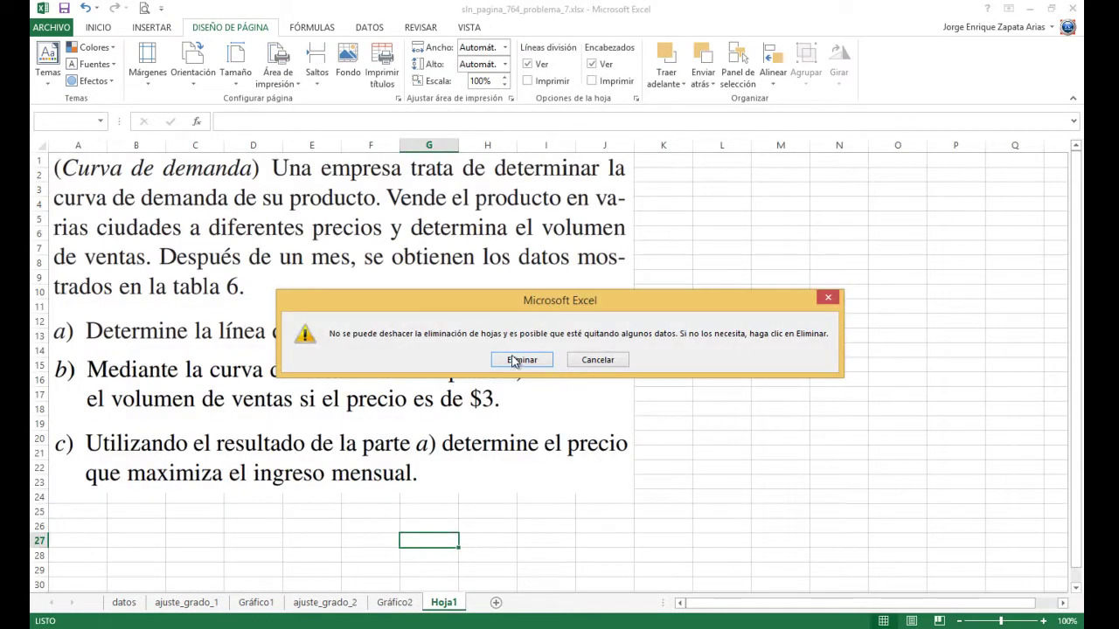
click(516, 360)
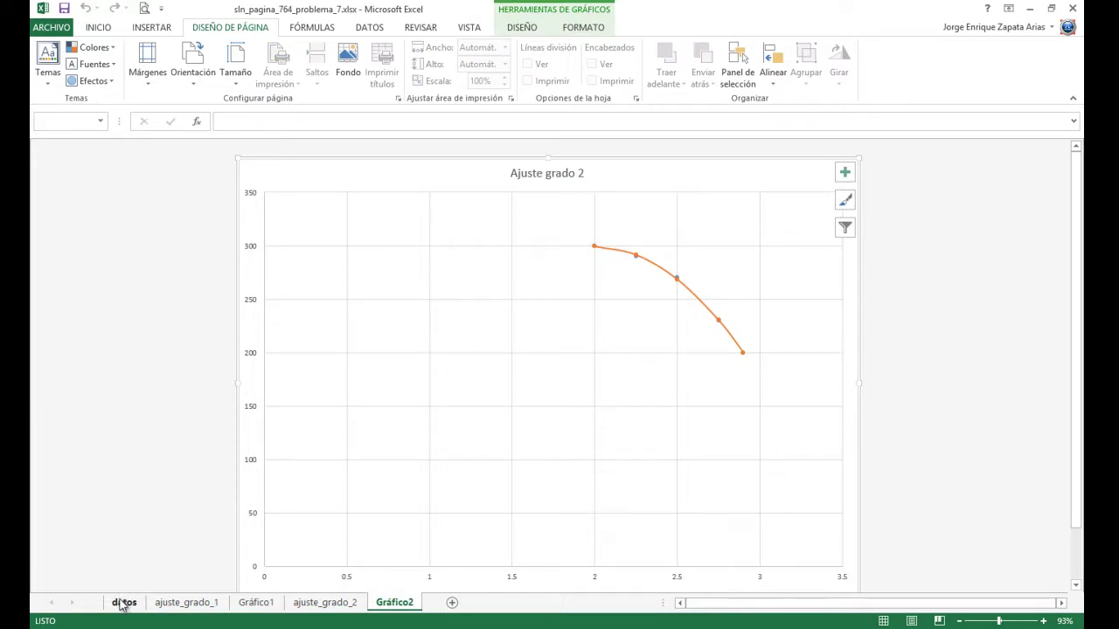
click(122, 603)
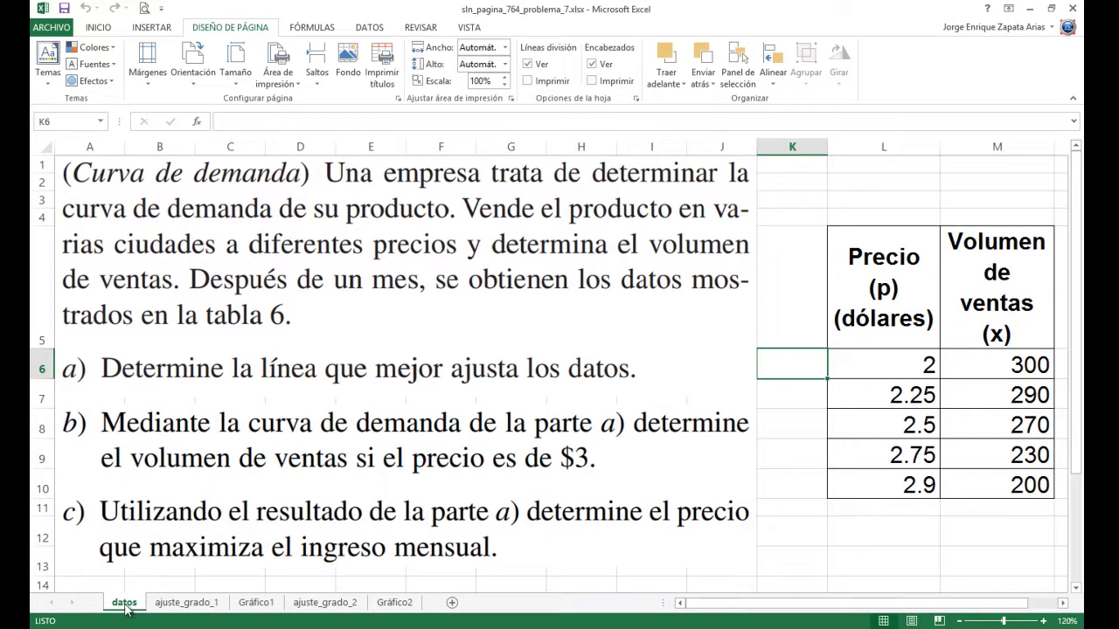
Review the price and sales table L6:M10 on datos and compare the two adjustment sheets with their charts
click(881, 360)
drag(880, 360, 957, 482)
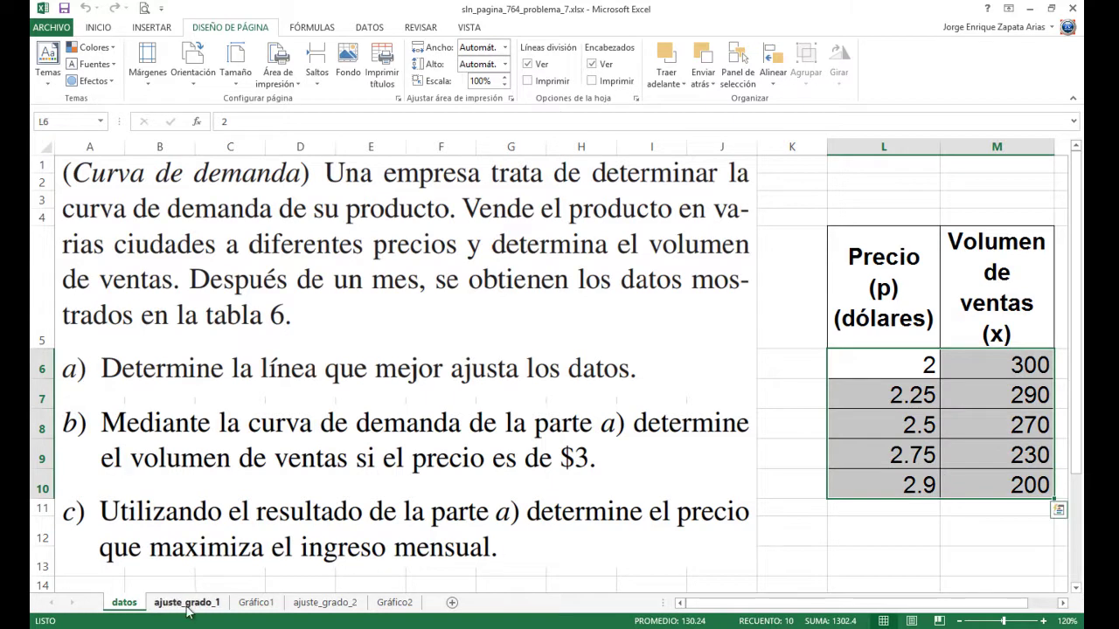
click(187, 604)
click(257, 603)
click(312, 605)
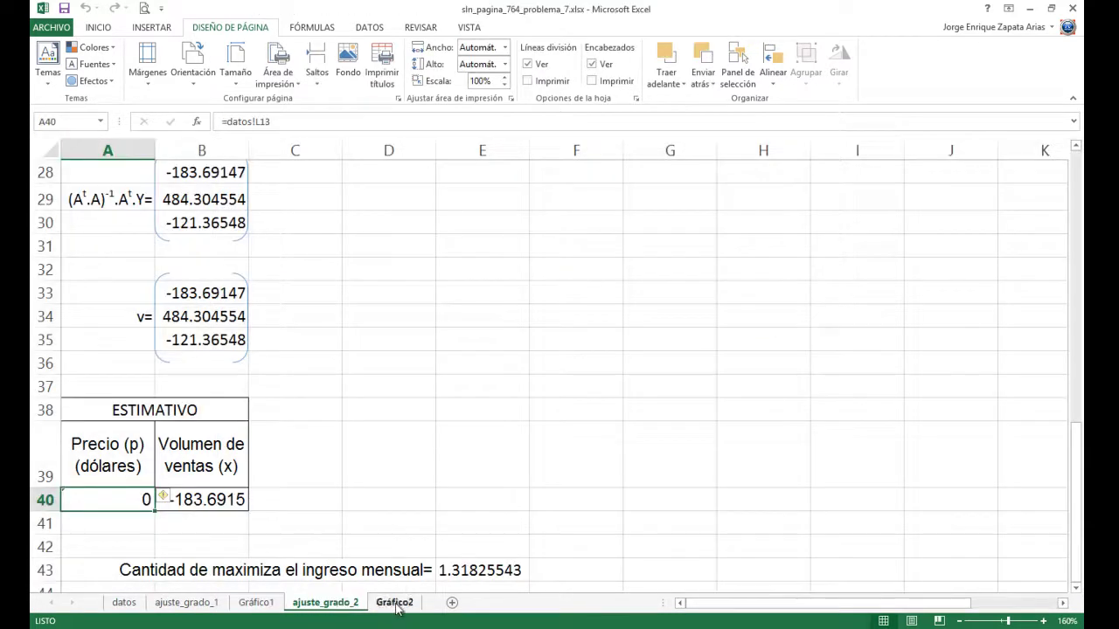
click(394, 603)
click(254, 603)
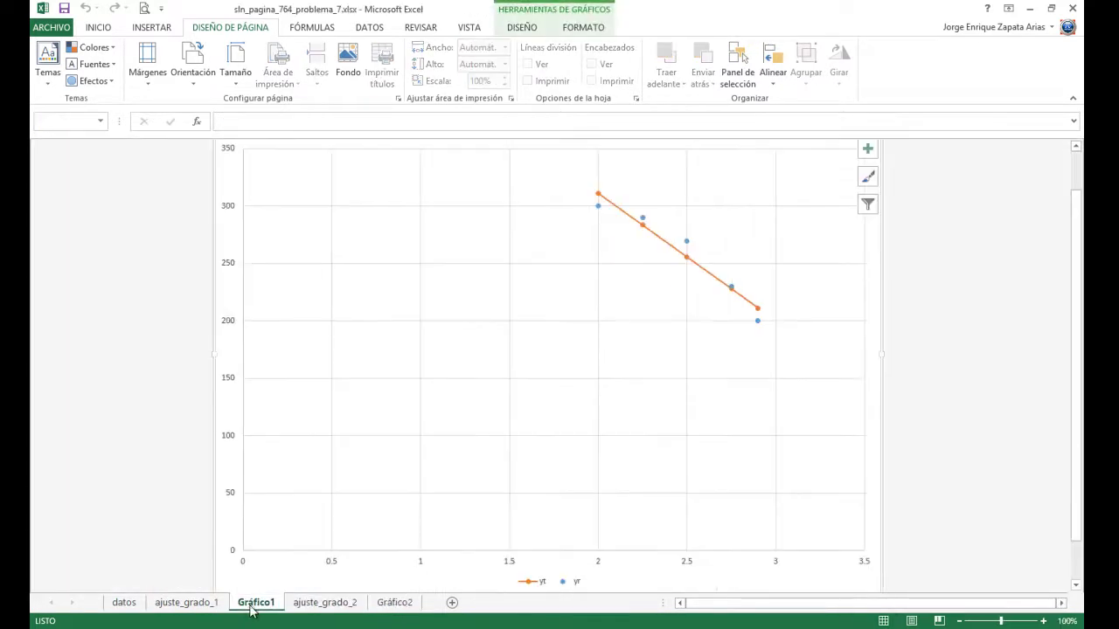
click(200, 605)
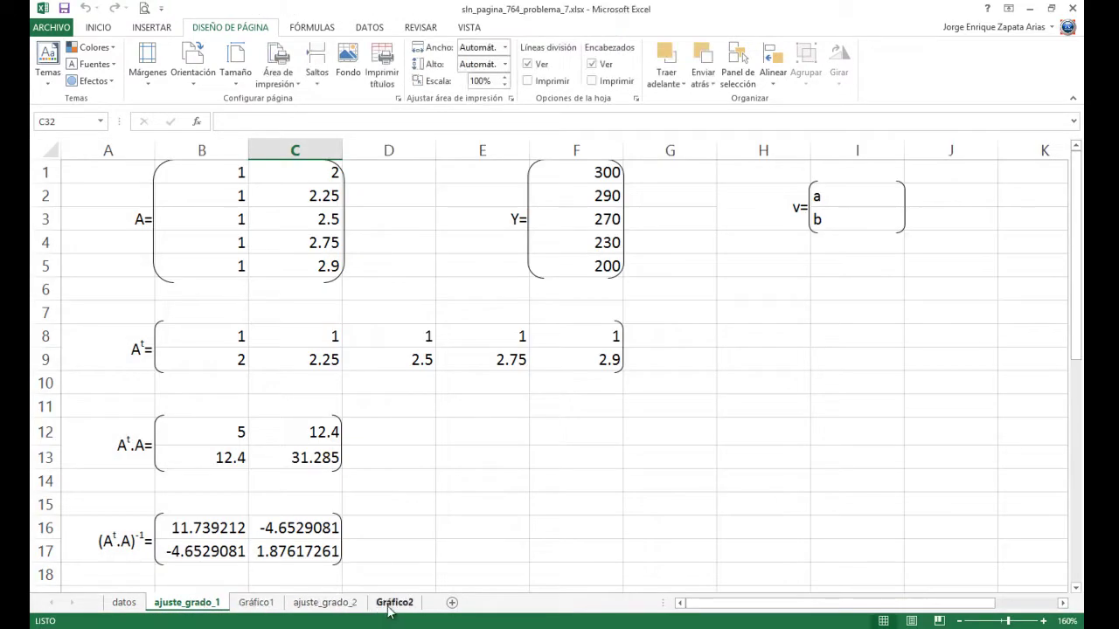
click(391, 605)
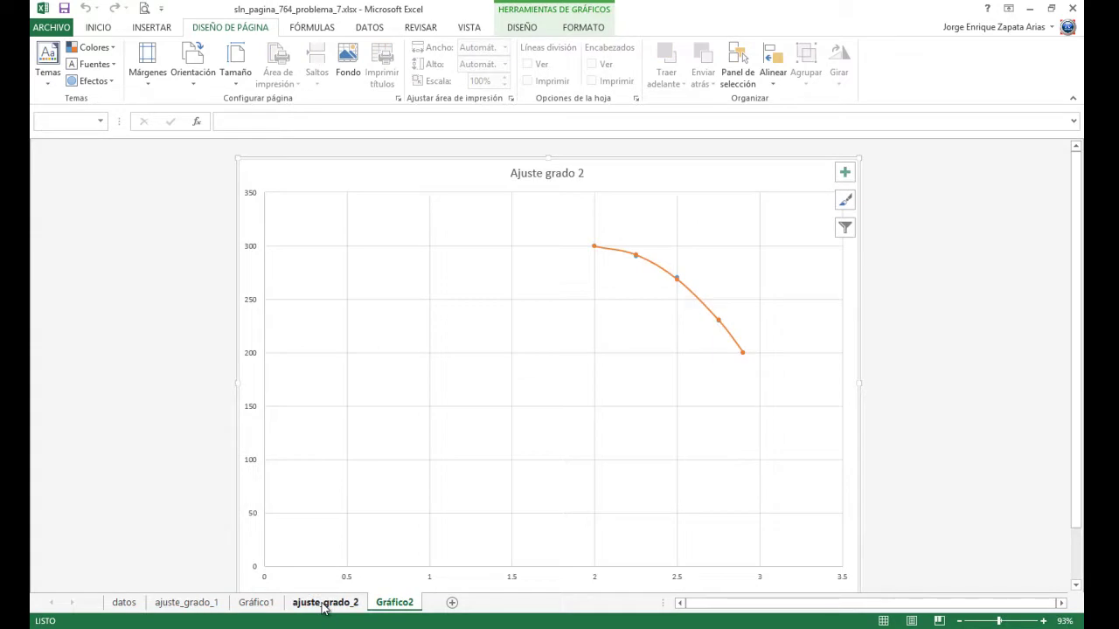
click(324, 605)
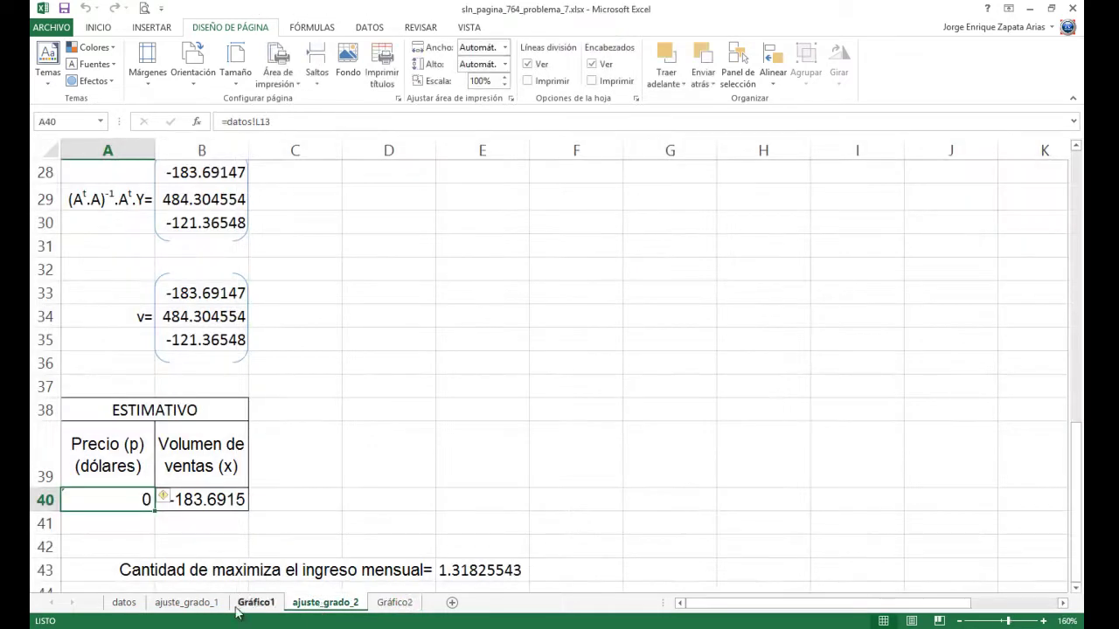
click(124, 603)
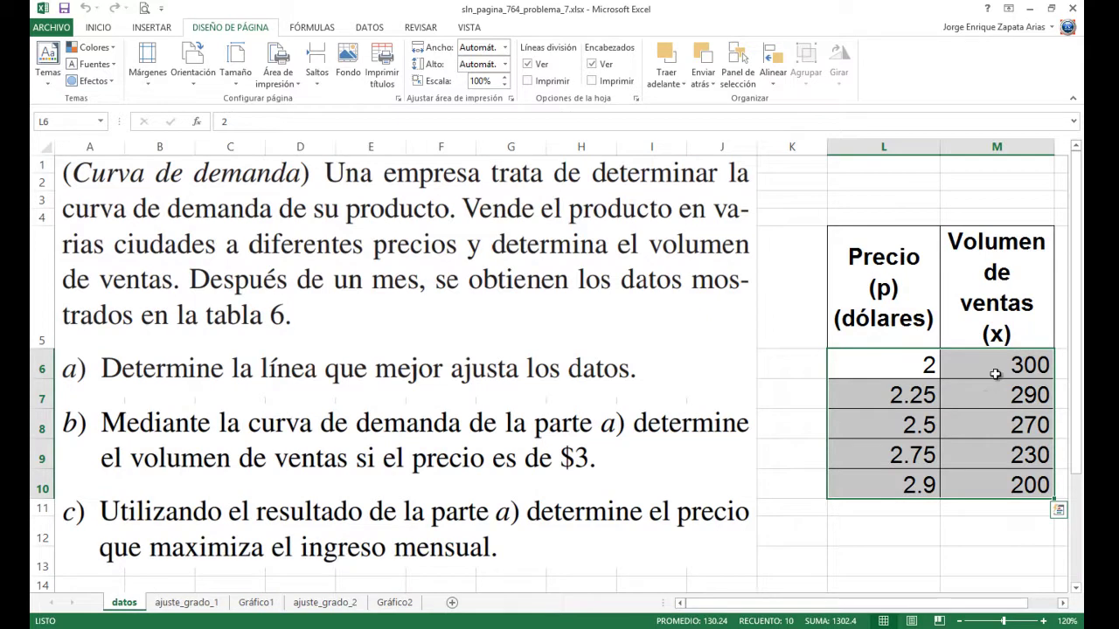
Locate the $2 data point on Gráfico1 and set its sales volume in cell M6 of datos to 280
click(995, 368)
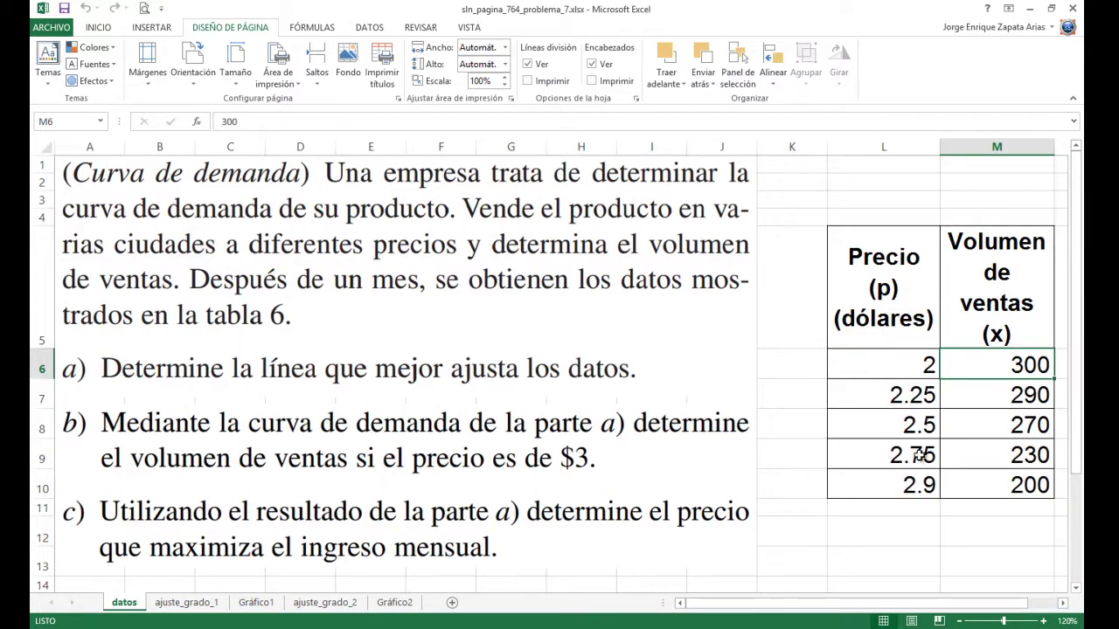
click(257, 603)
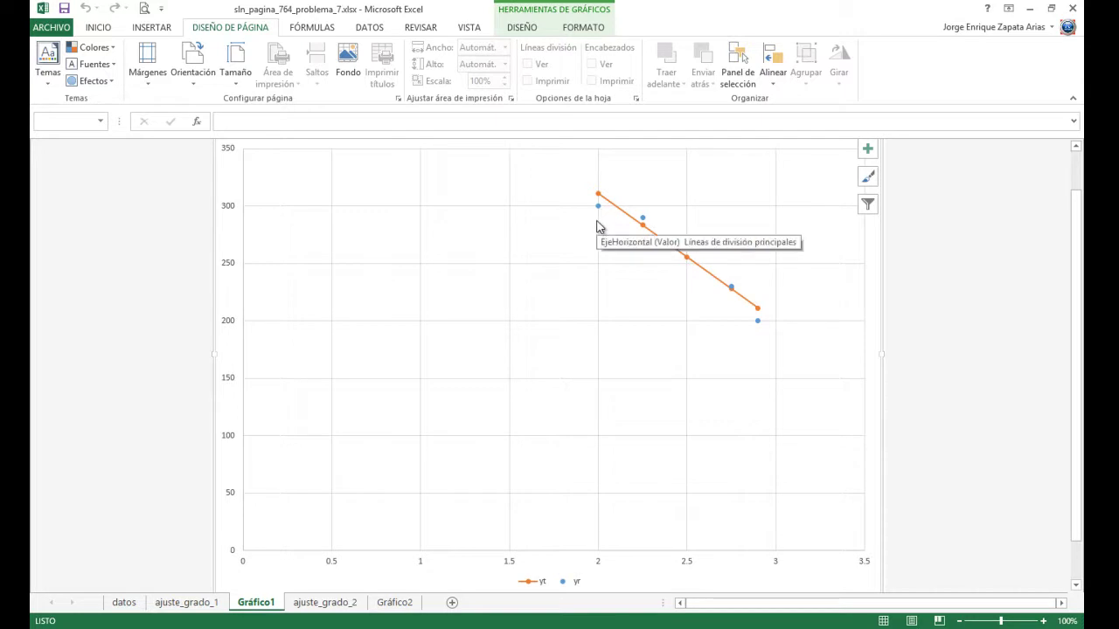
mouse_move(600, 214)
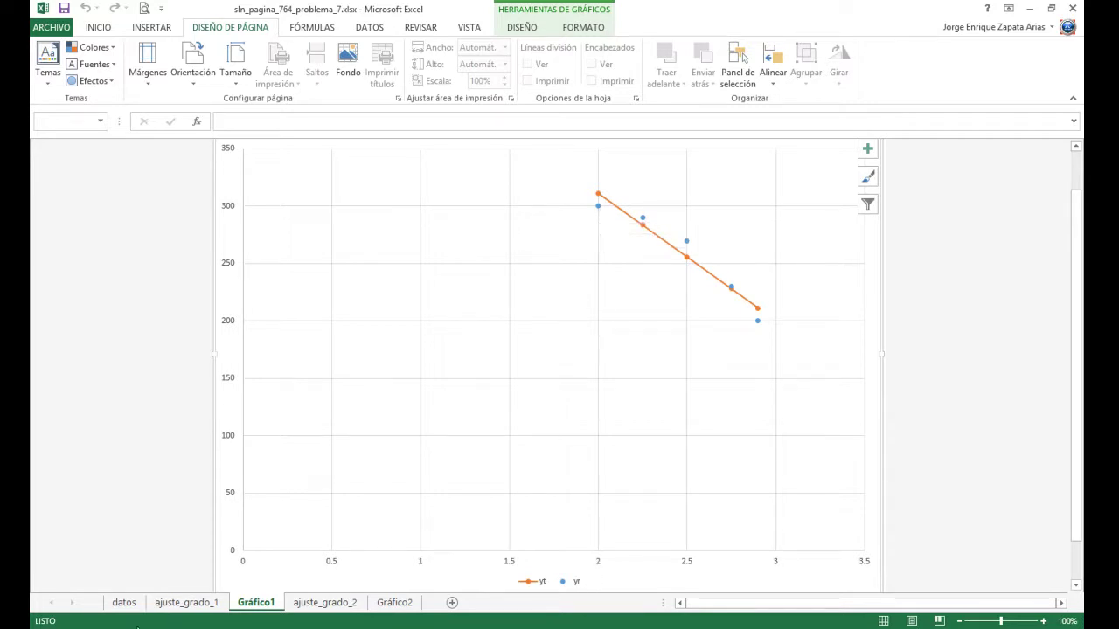
click(127, 603)
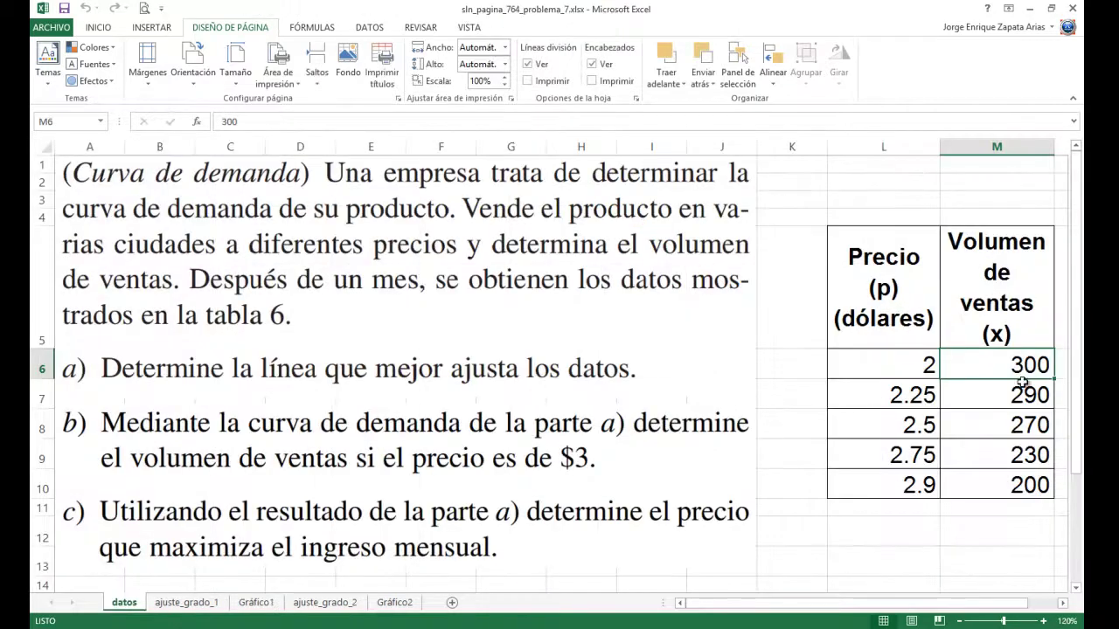
text(280)
key(Return)
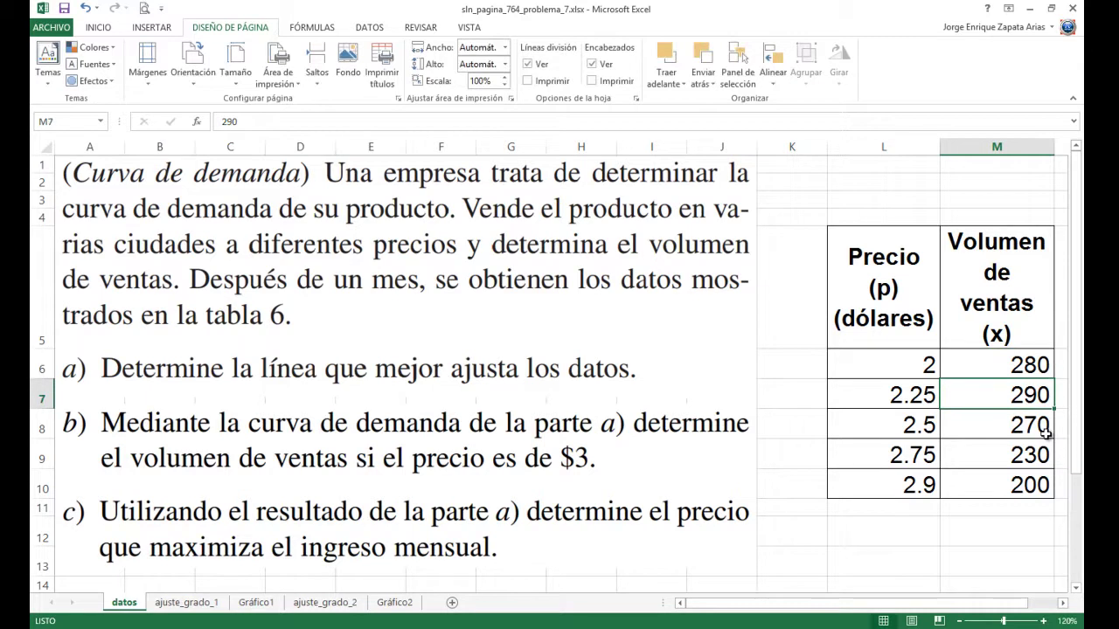
Examine the effect of the changed sales volume on Gráfico1, Gráfico2 and the ajuste_grado_1 coefficients and estimate
click(252, 605)
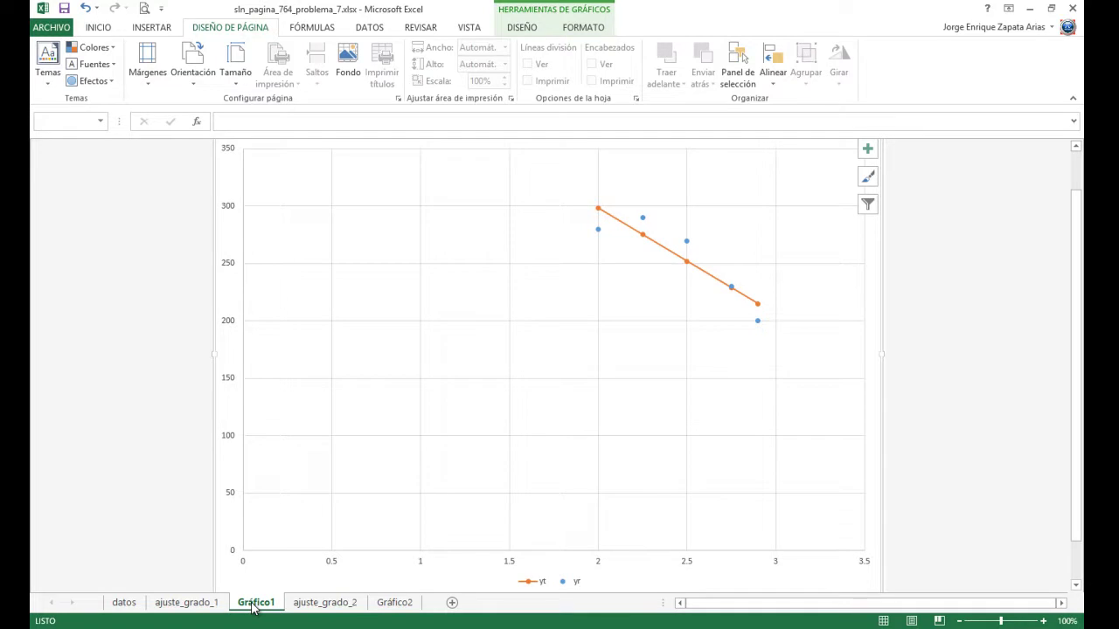
click(385, 604)
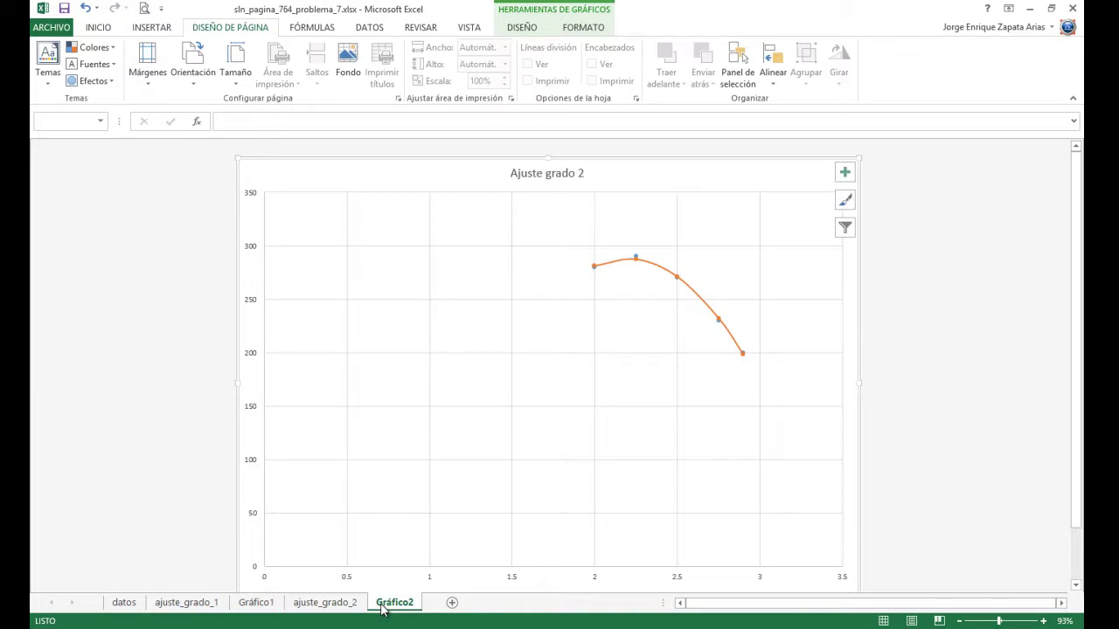
click(201, 603)
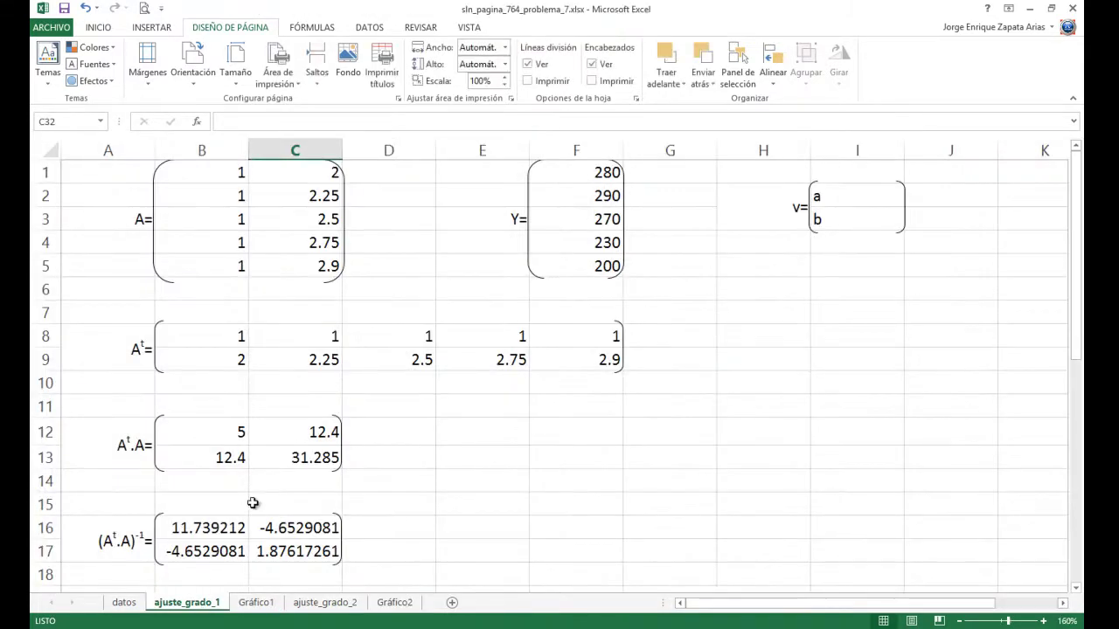
scroll(254, 522, down, 6)
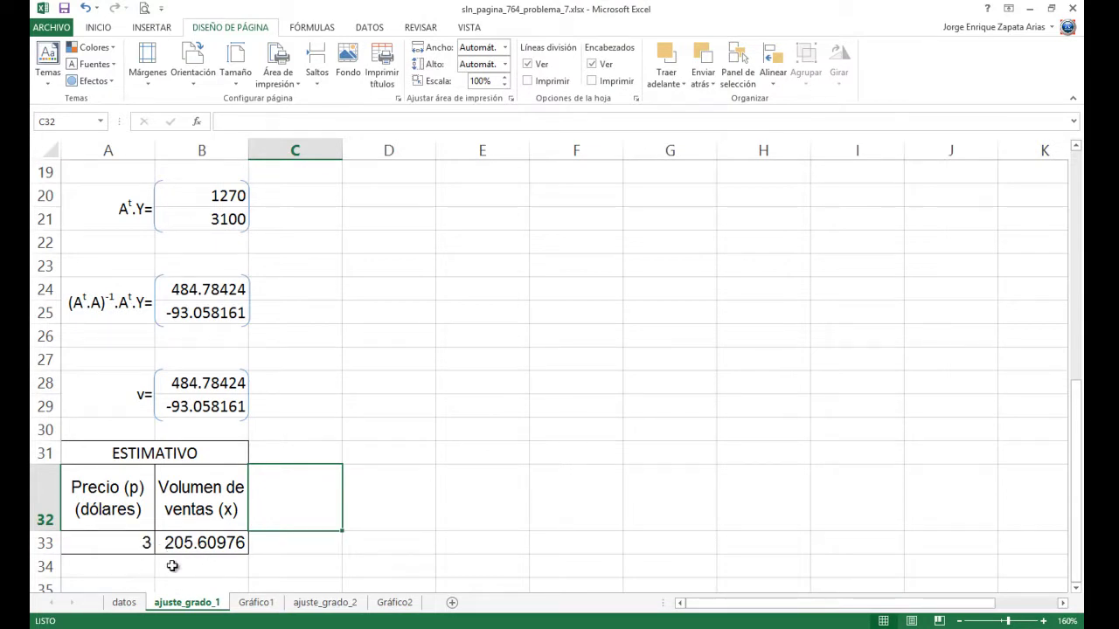
Restore the sales volume for the $2 price in cell M6 of datos to 300 and show Gráfico1
click(124, 603)
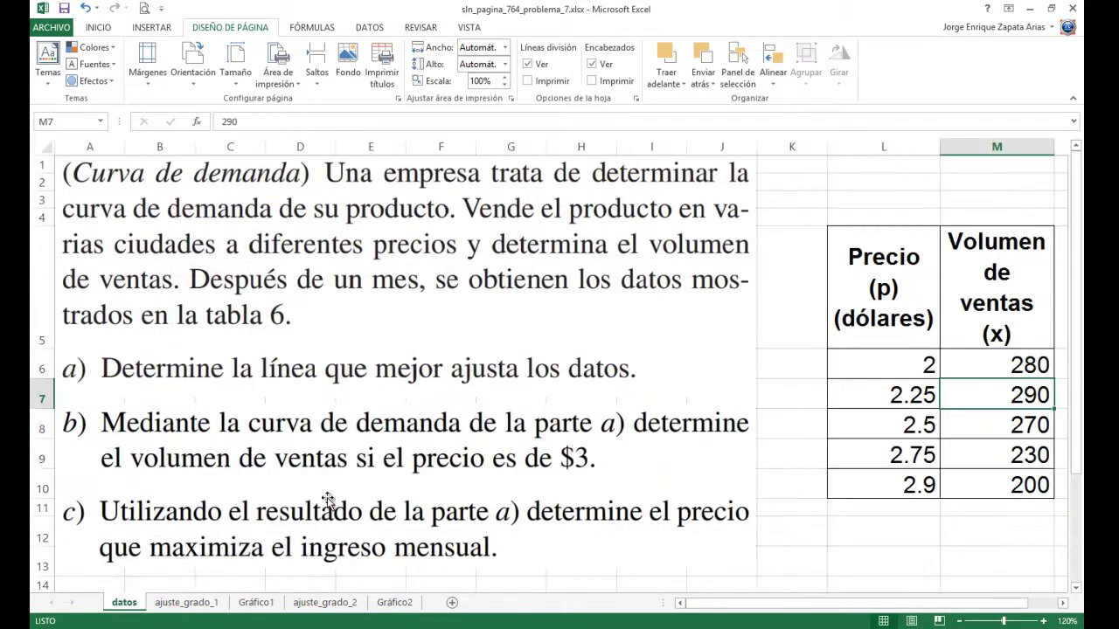
click(992, 360)
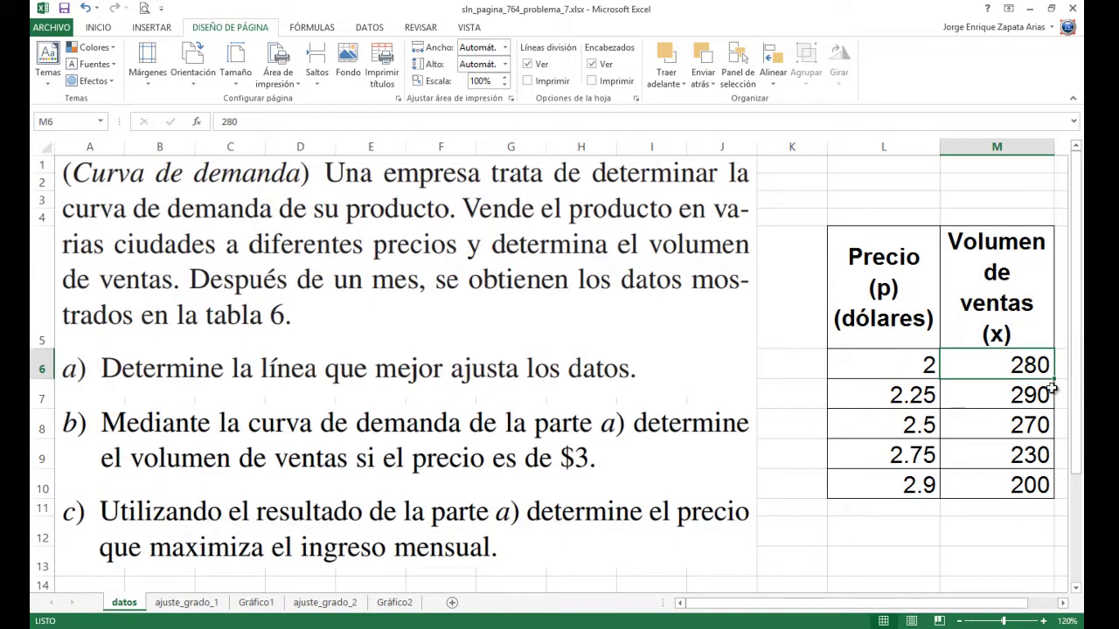
text(300)
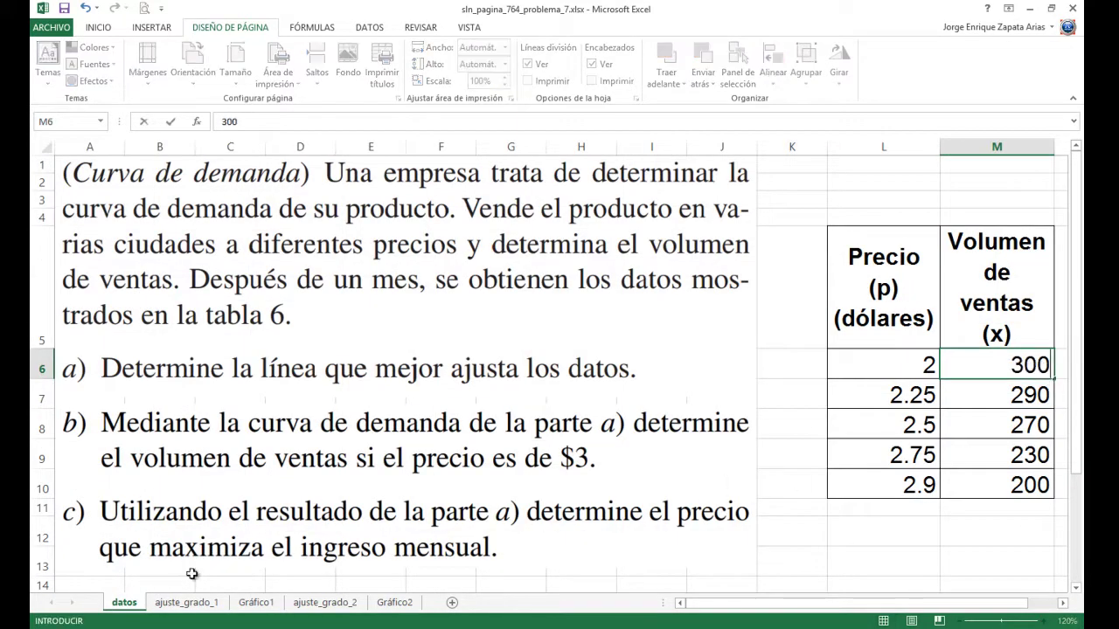
click(259, 605)
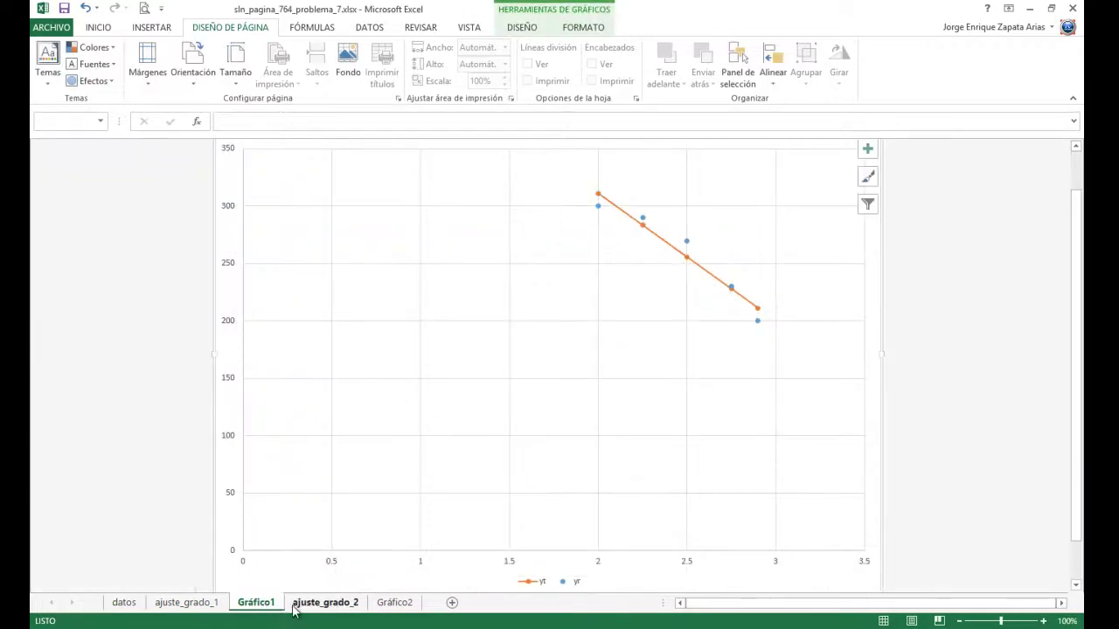
Check the quadratic fit on Gráfico2, the exercise questions on datos and the ESTIMATIVO table on ajuste_grado_1
click(395, 602)
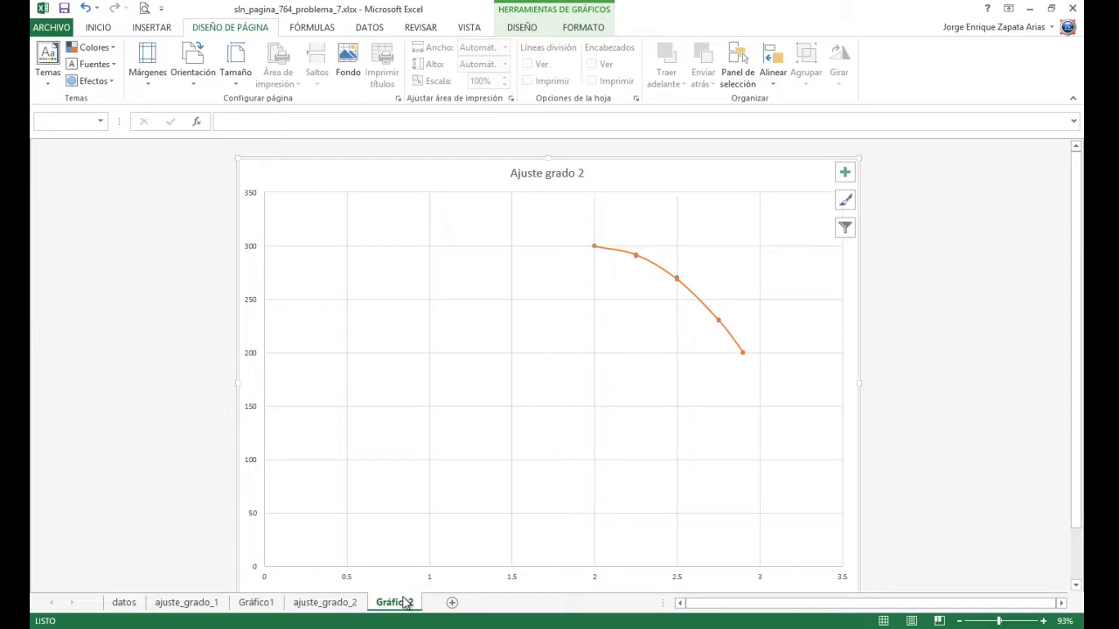
click(124, 603)
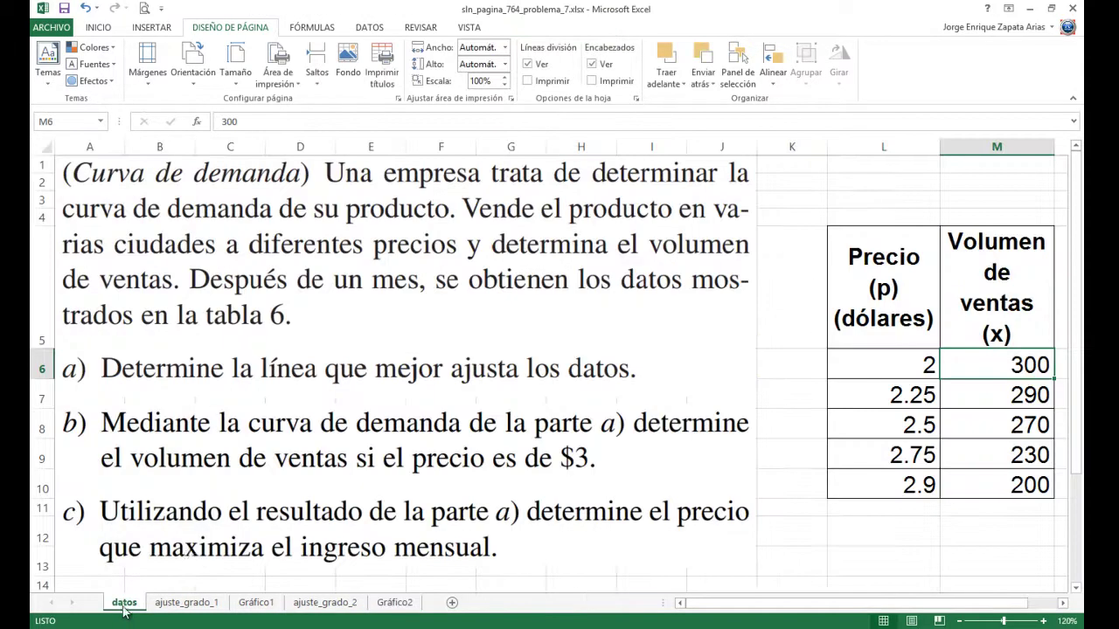
click(186, 602)
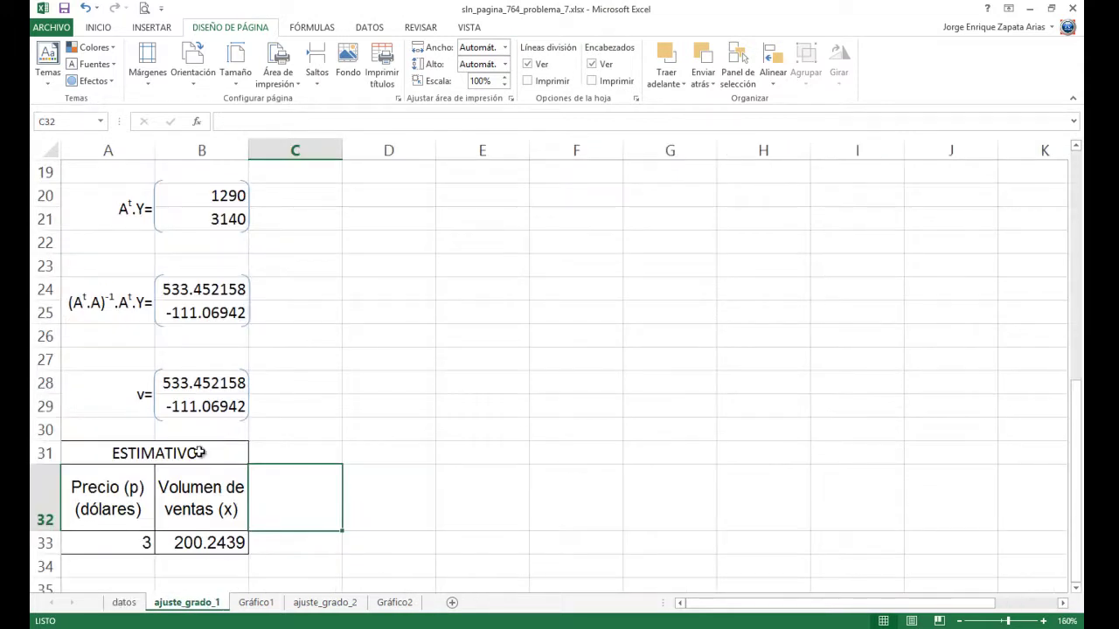
Examine matrix A, vector Y and the unknowns a, b and c of vector v on ajuste_grado_2
click(311, 602)
scroll(336, 415, up, 6)
scroll(336, 414, up, 3)
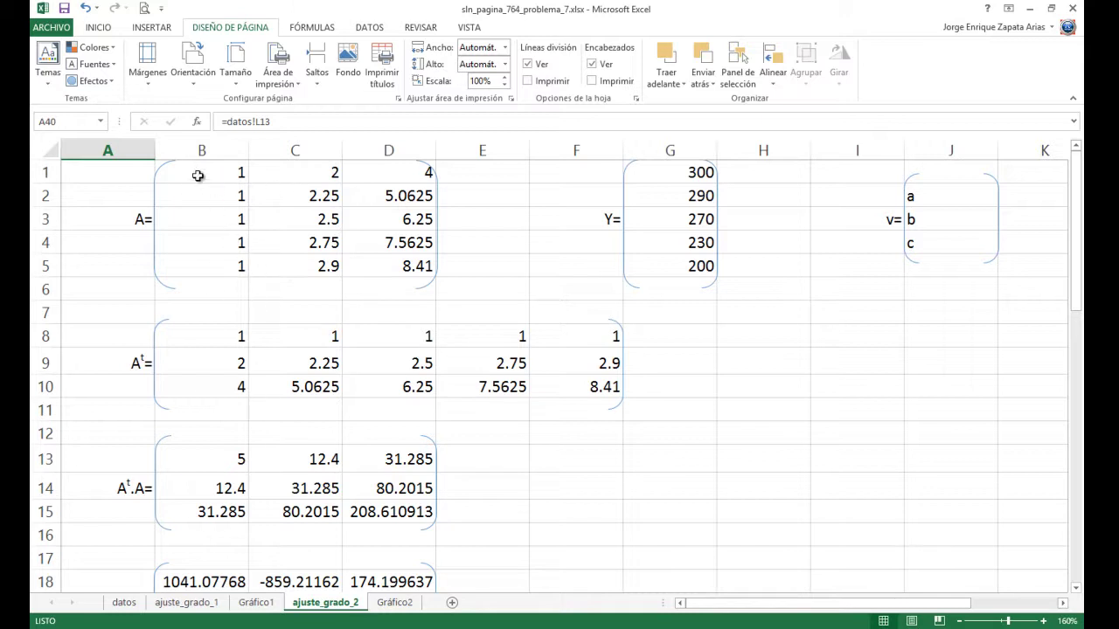
drag(195, 173, 376, 266)
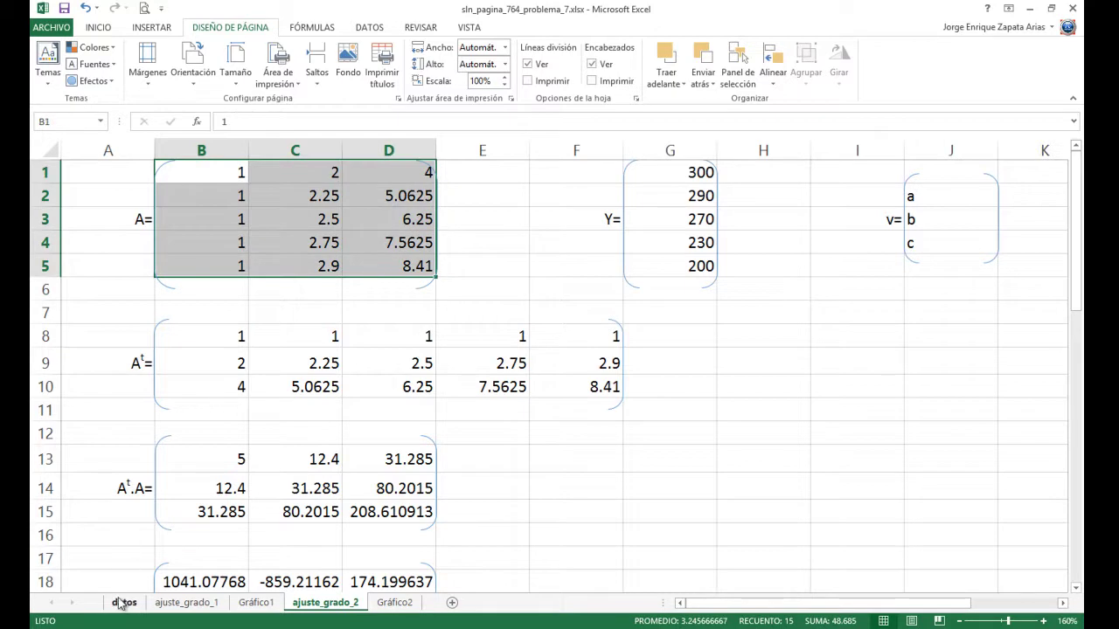
drag(656, 170, 663, 272)
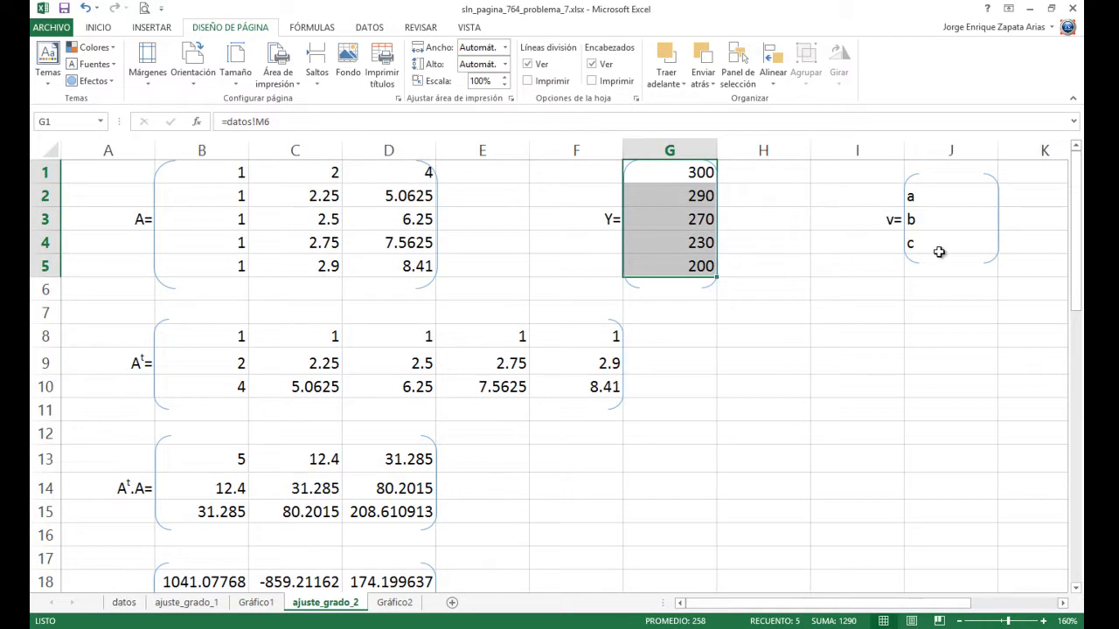
drag(927, 207, 928, 245)
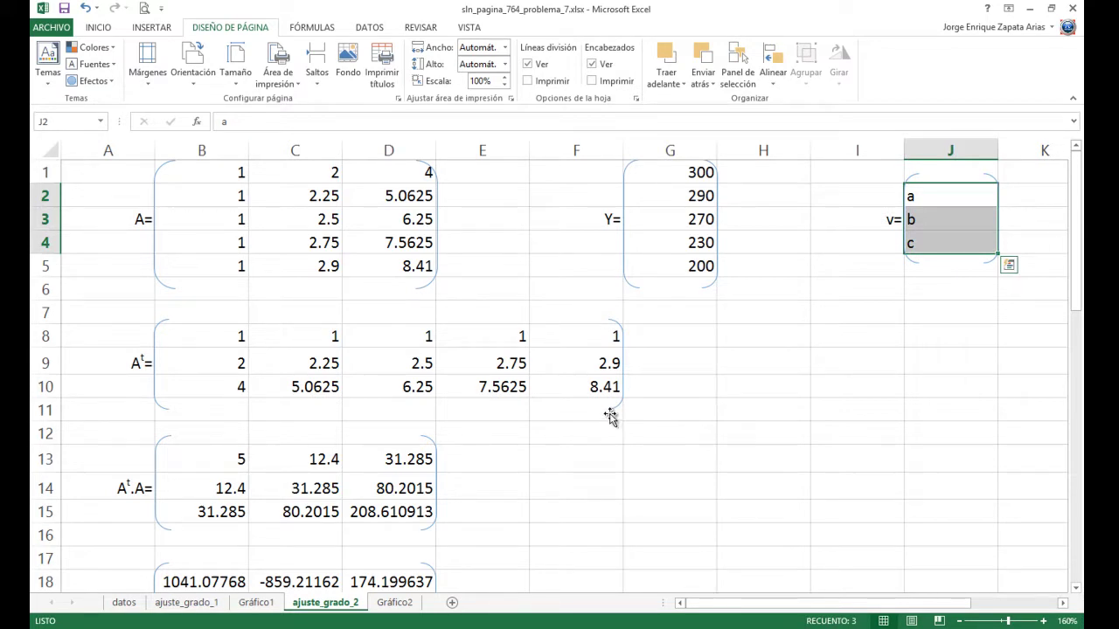
click(913, 195)
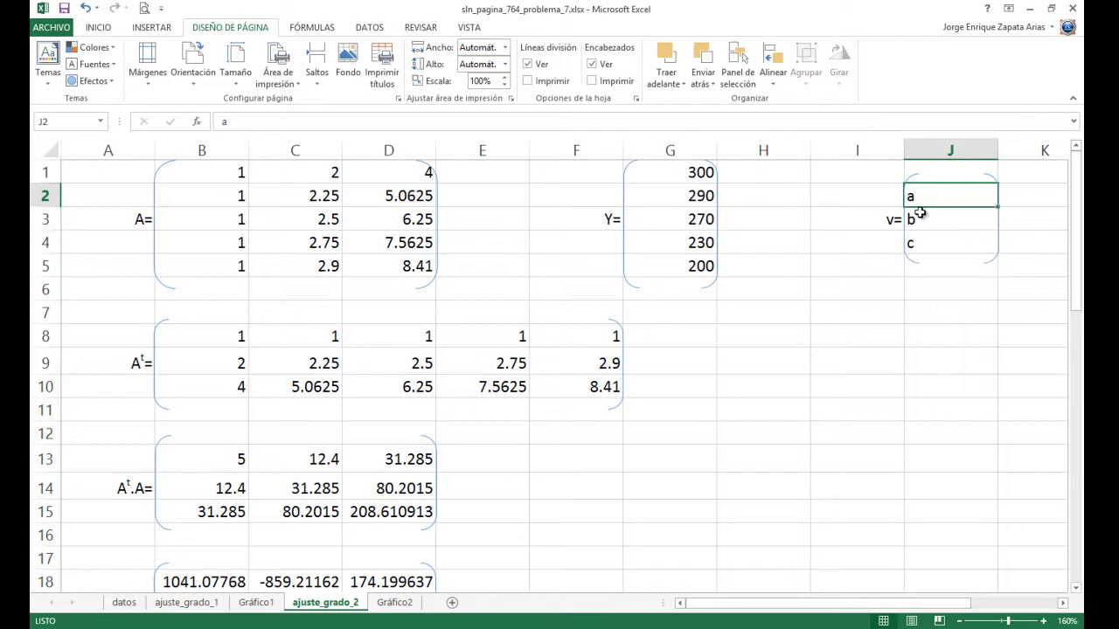
click(920, 213)
click(913, 243)
Examine the transpose of A, the MMULT product AᵗA and the remaining matrix results on ajuste_grado_2, comparing them with matrix A
drag(167, 332, 568, 392)
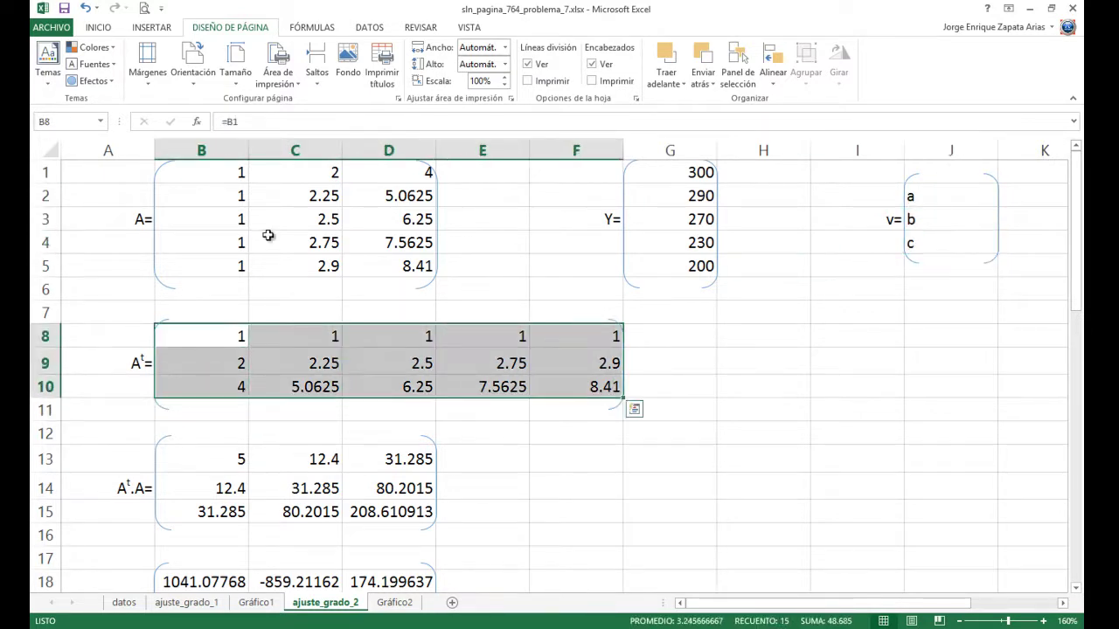
drag(212, 167, 373, 256)
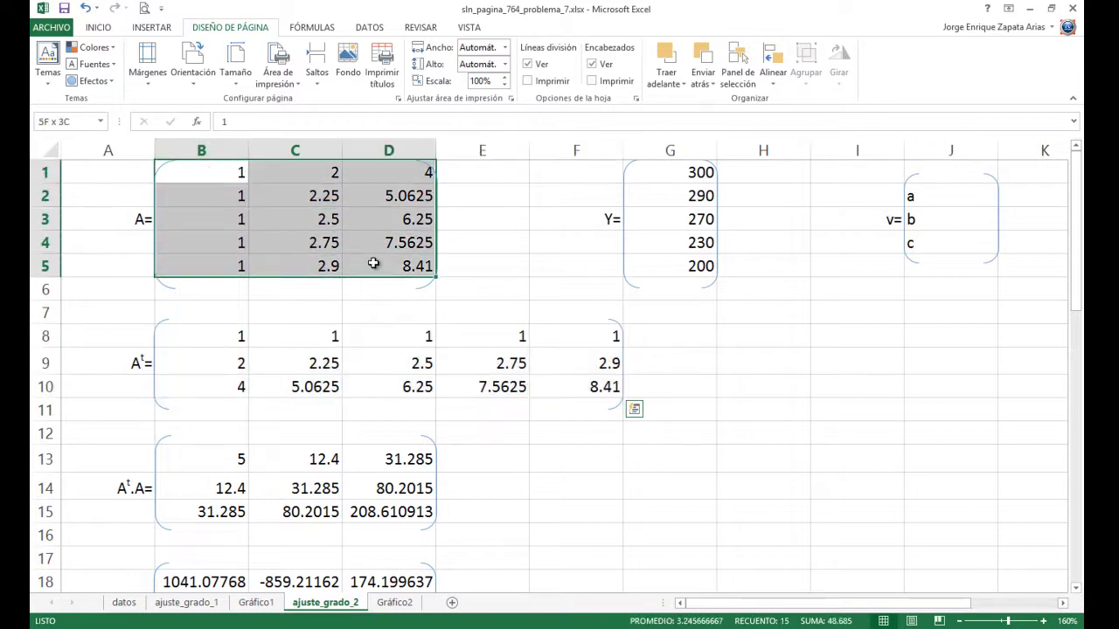
scroll(347, 397, down, 2)
drag(195, 317, 376, 376)
scroll(525, 299, up, 1)
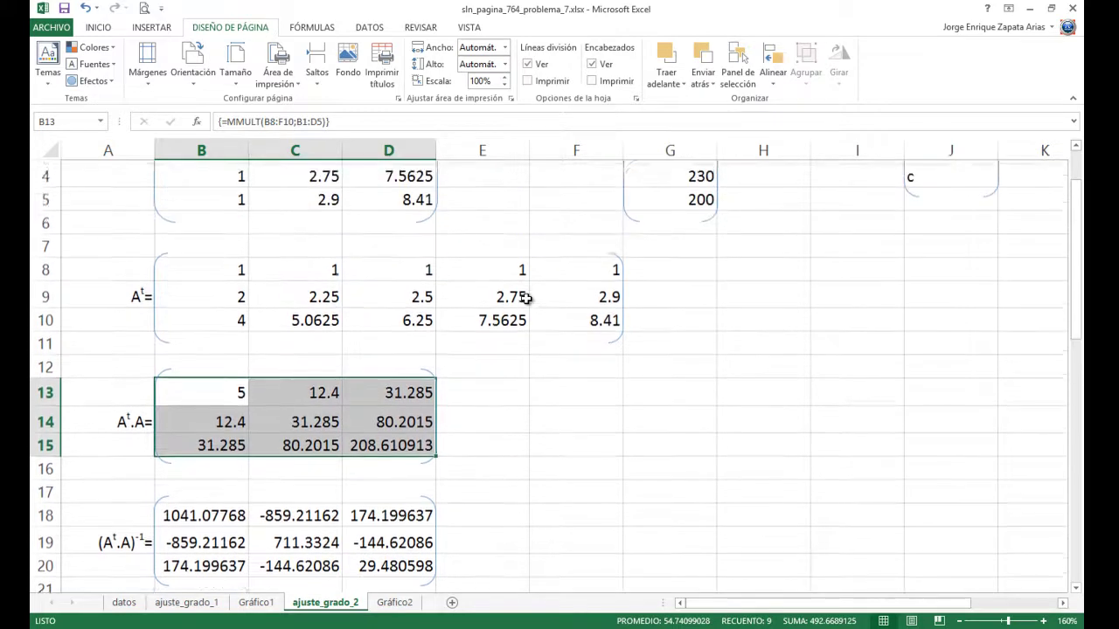
scroll(524, 298, up, 1)
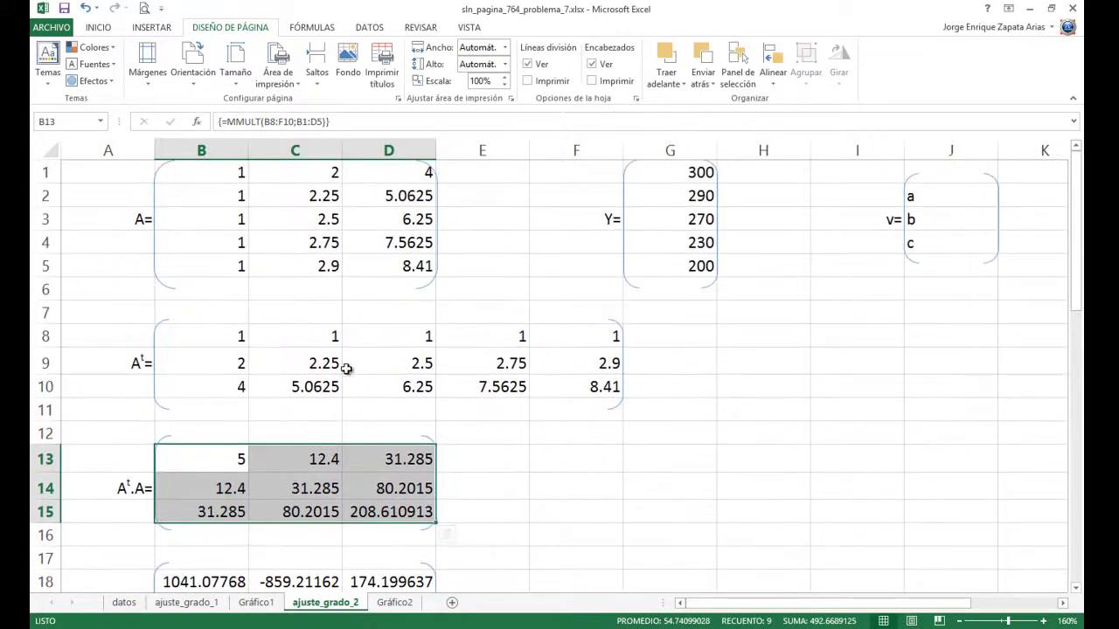
scroll(525, 417, down, 5)
scroll(523, 417, down, 4)
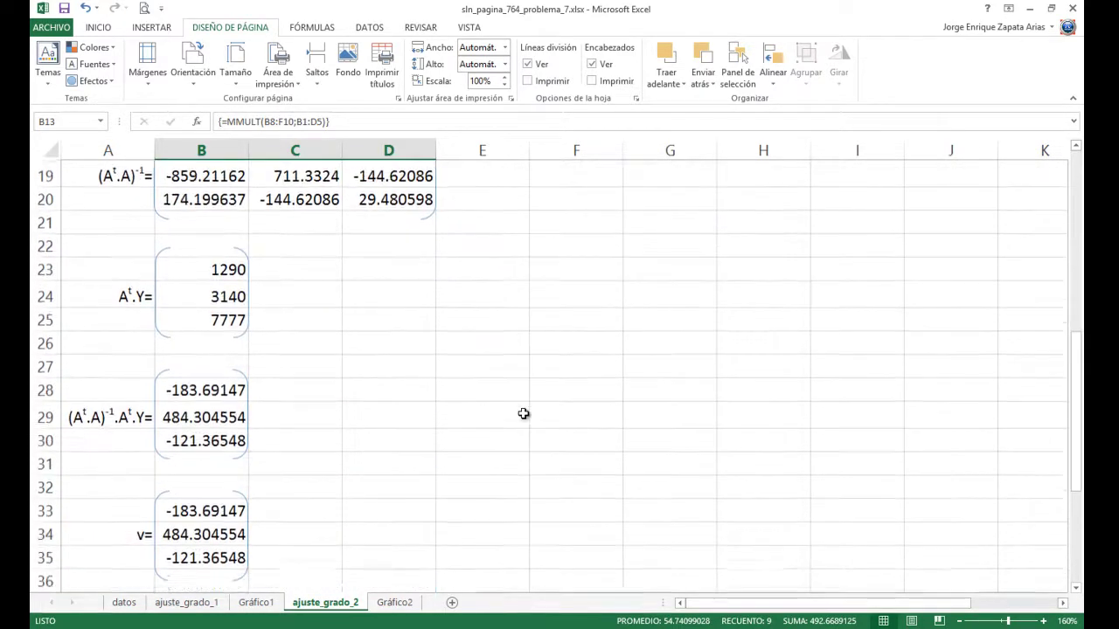
scroll(523, 411, up, 9)
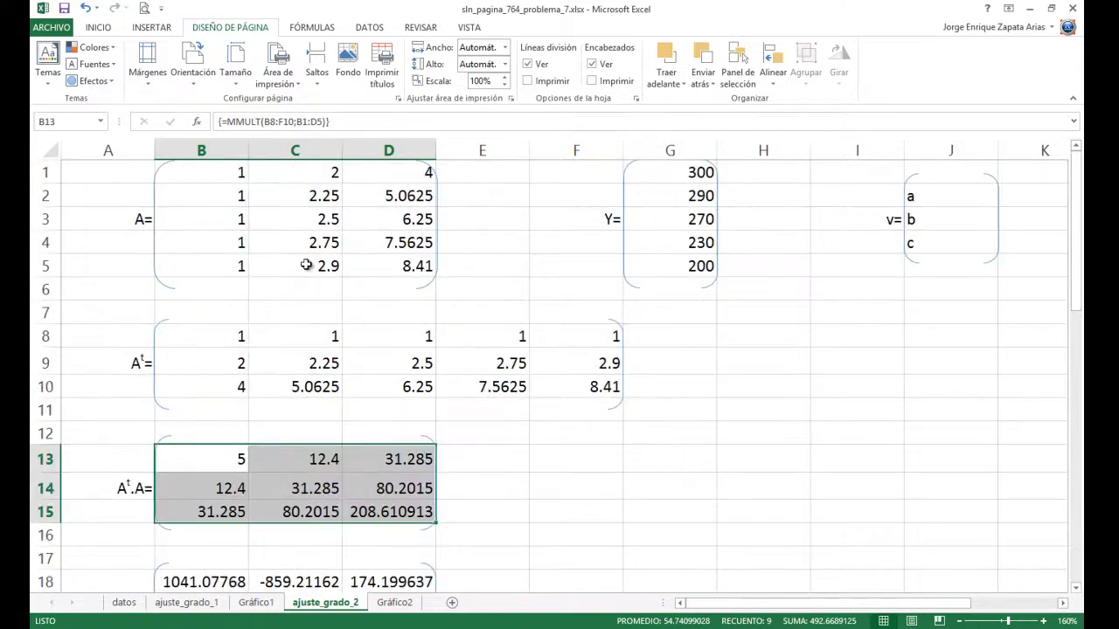
drag(196, 177, 406, 271)
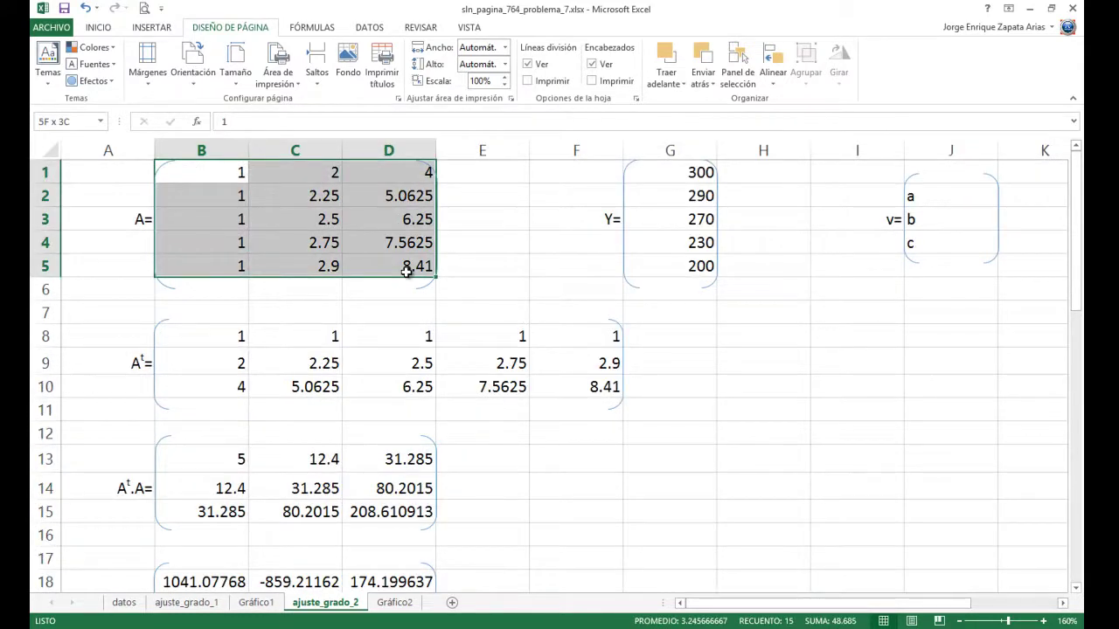
Set the price in cell A40 of the ESTIMATIVO table on ajuste_grado_2 to 3 and show the monthly income result below it
click(123, 604)
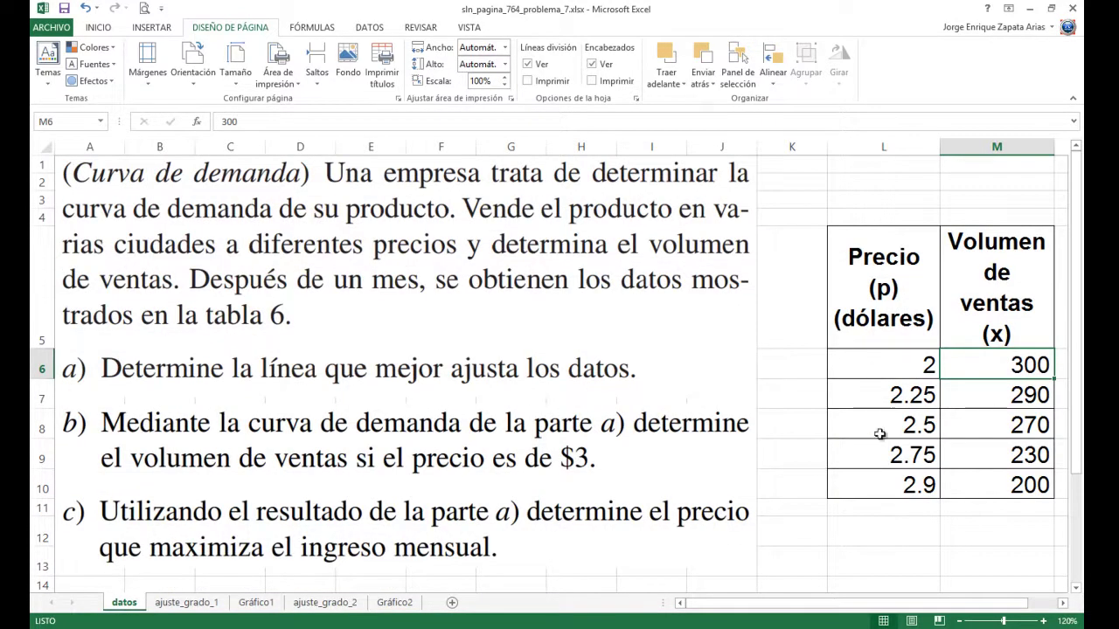
click(325, 602)
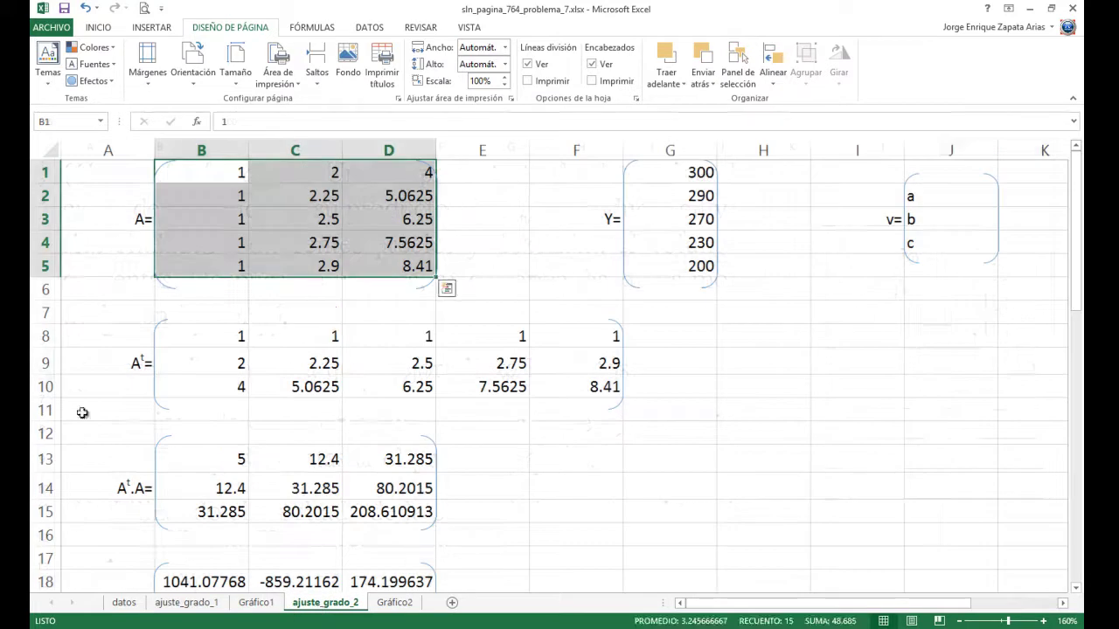
scroll(306, 324, down, 4)
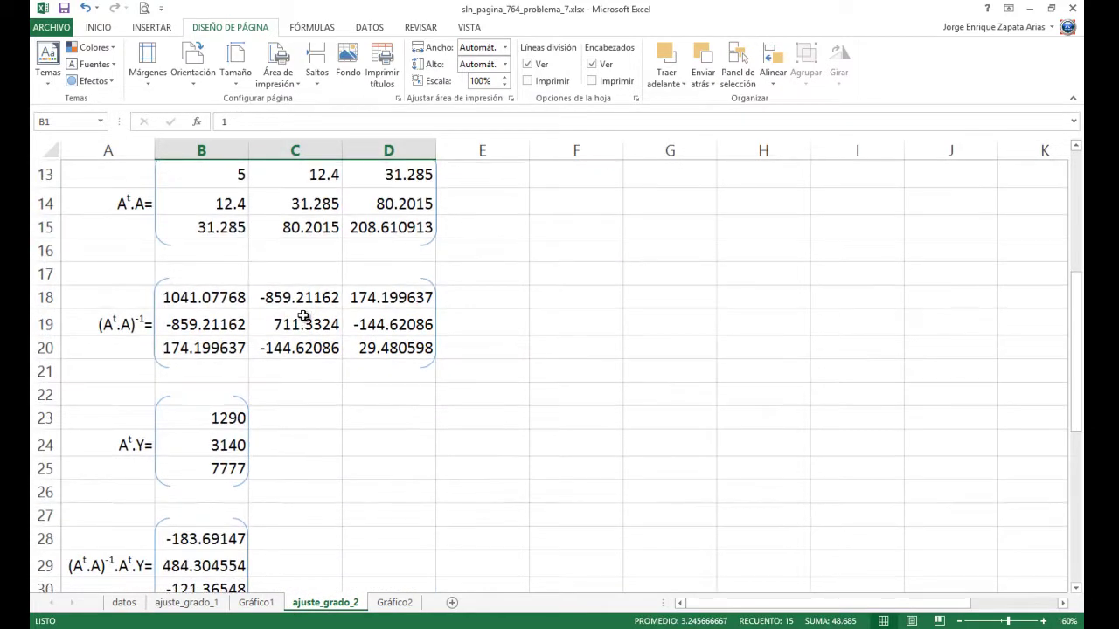
scroll(269, 369, down, 5)
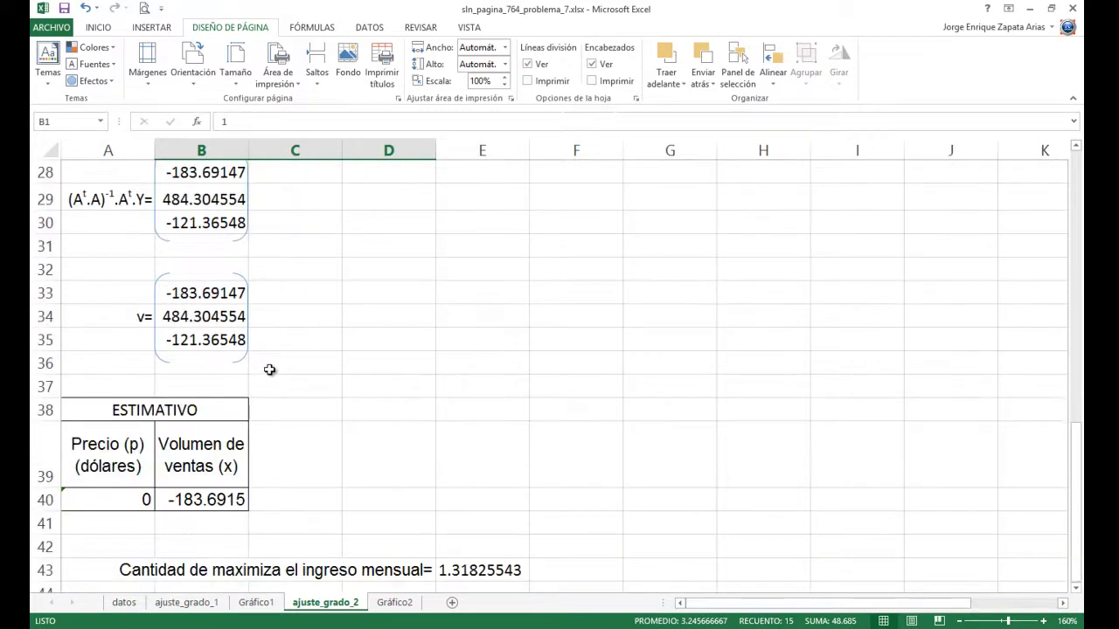
click(130, 506)
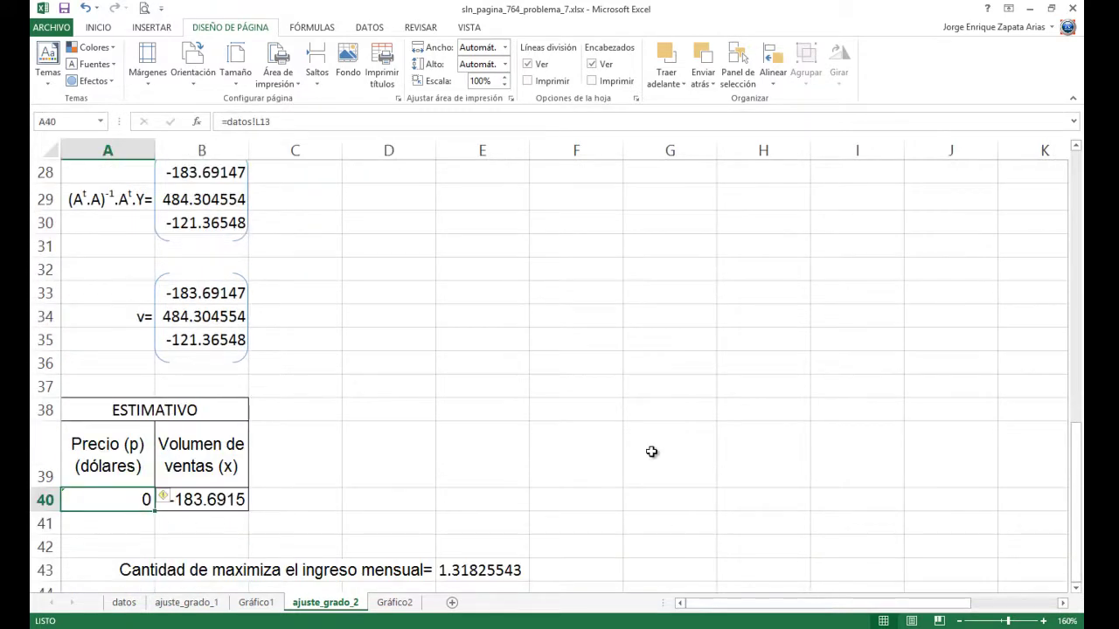
text(3)
key(Return)
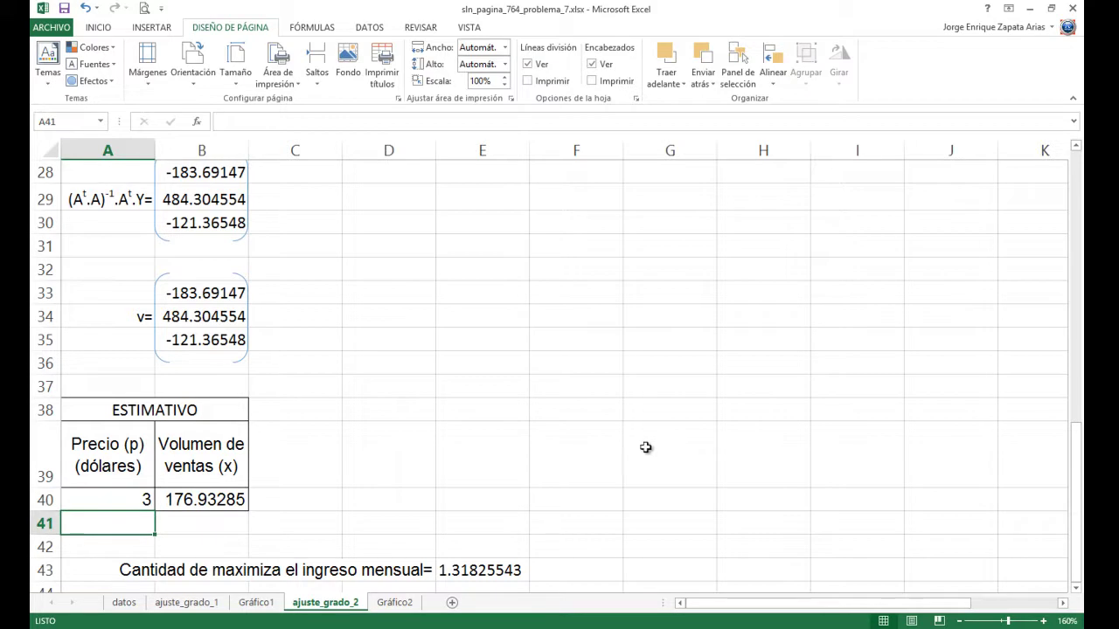
scroll(396, 419, down, 2)
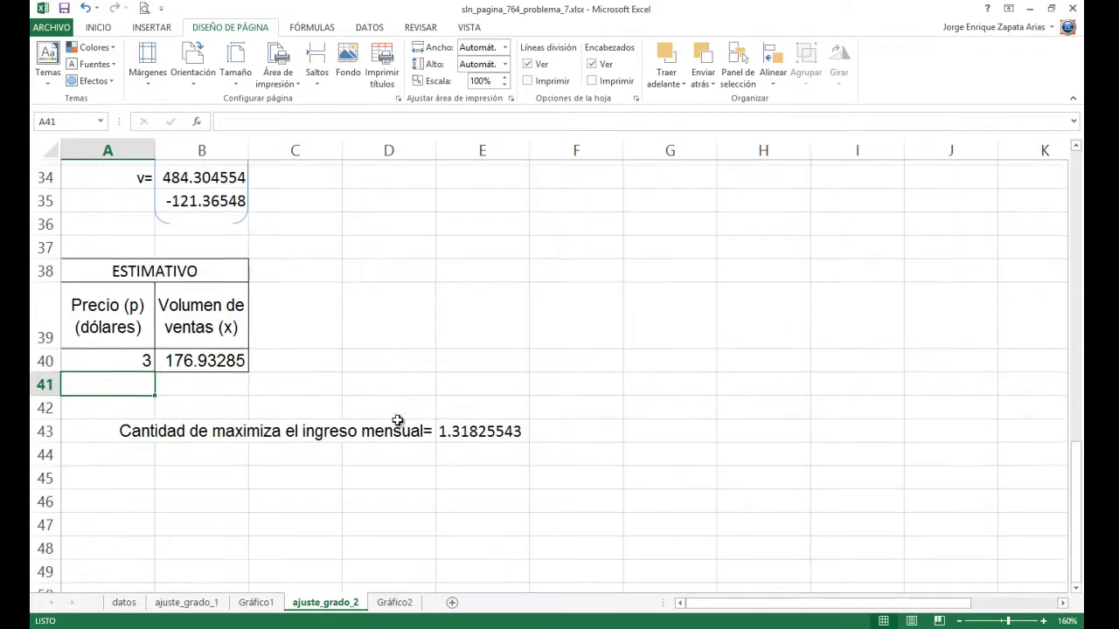
Compare the quadratic fit on Gráfico2 with the linear fit on Gráfico1, checking the exercise on datos and the matrices on ajuste_grado_2
scroll(394, 421, up, 11)
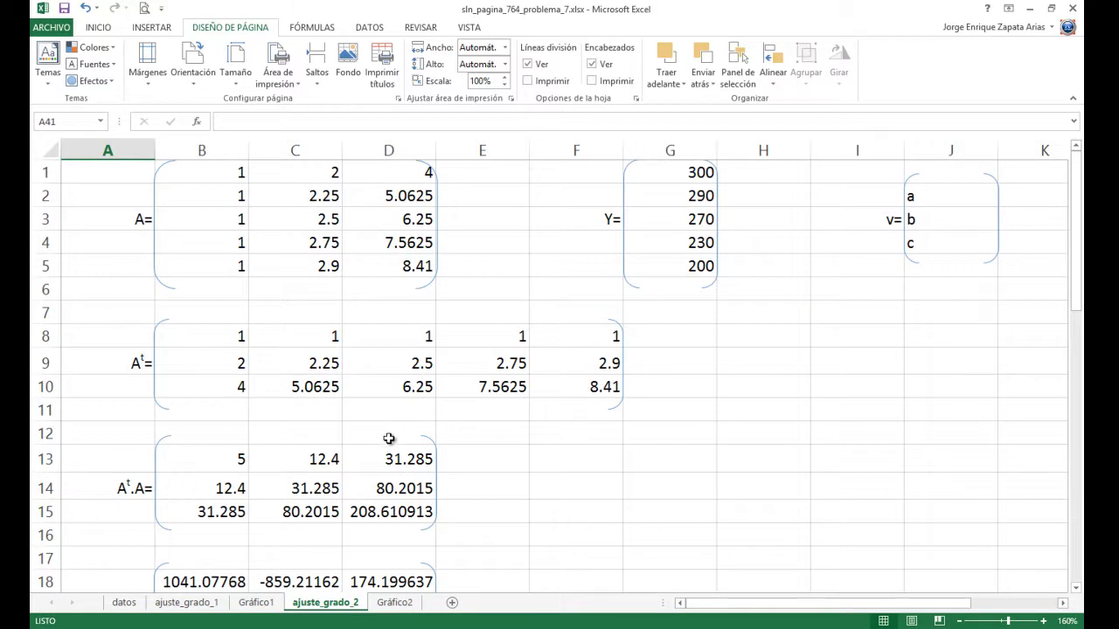
click(123, 602)
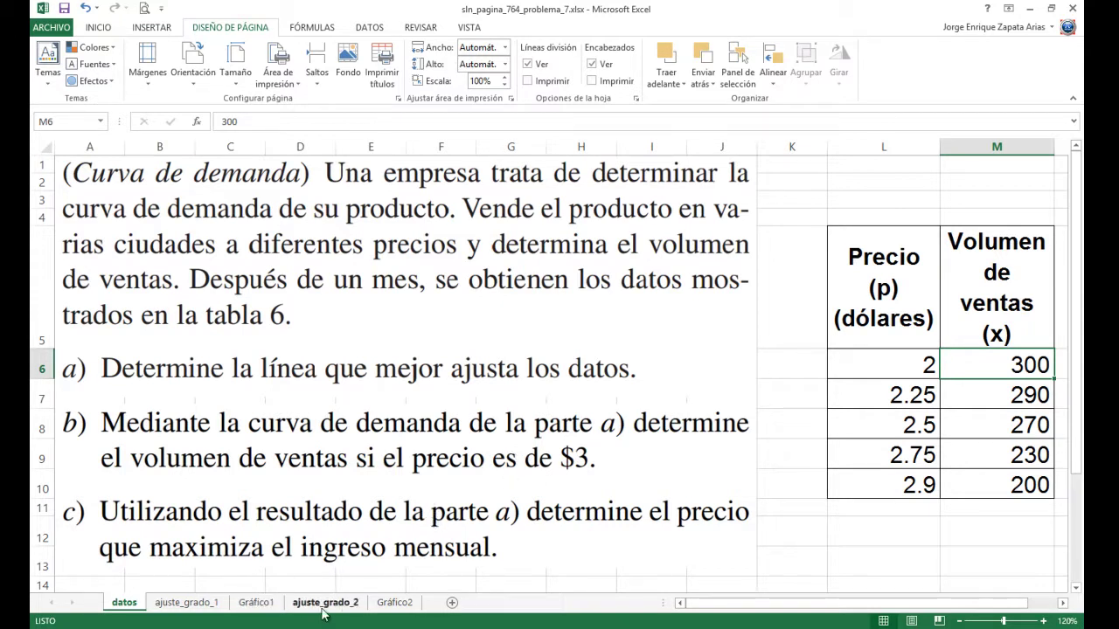
click(354, 604)
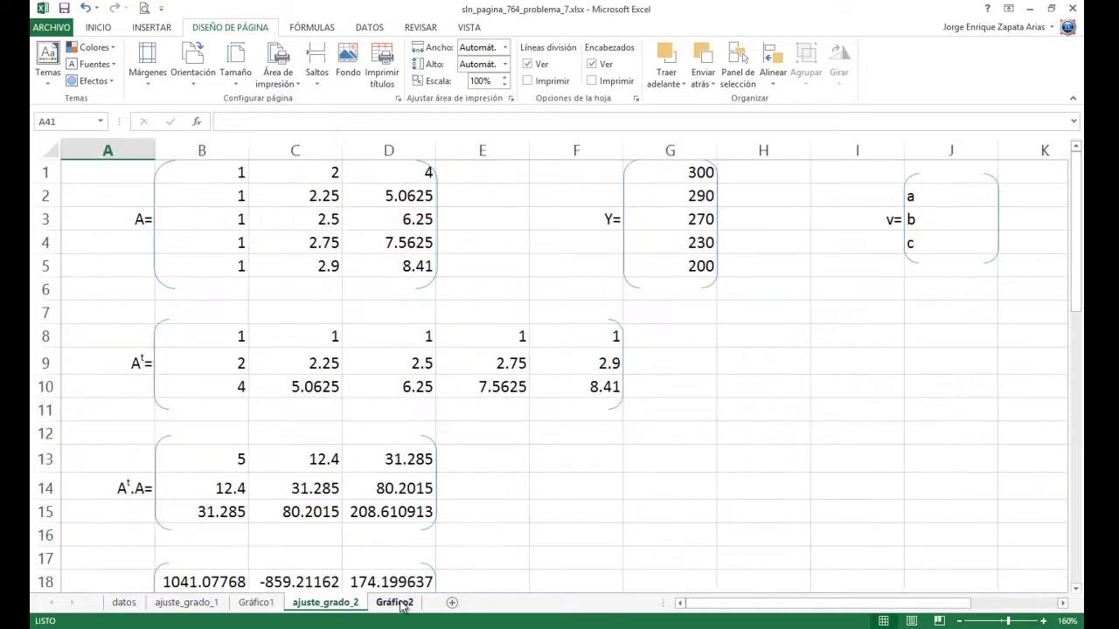
click(395, 603)
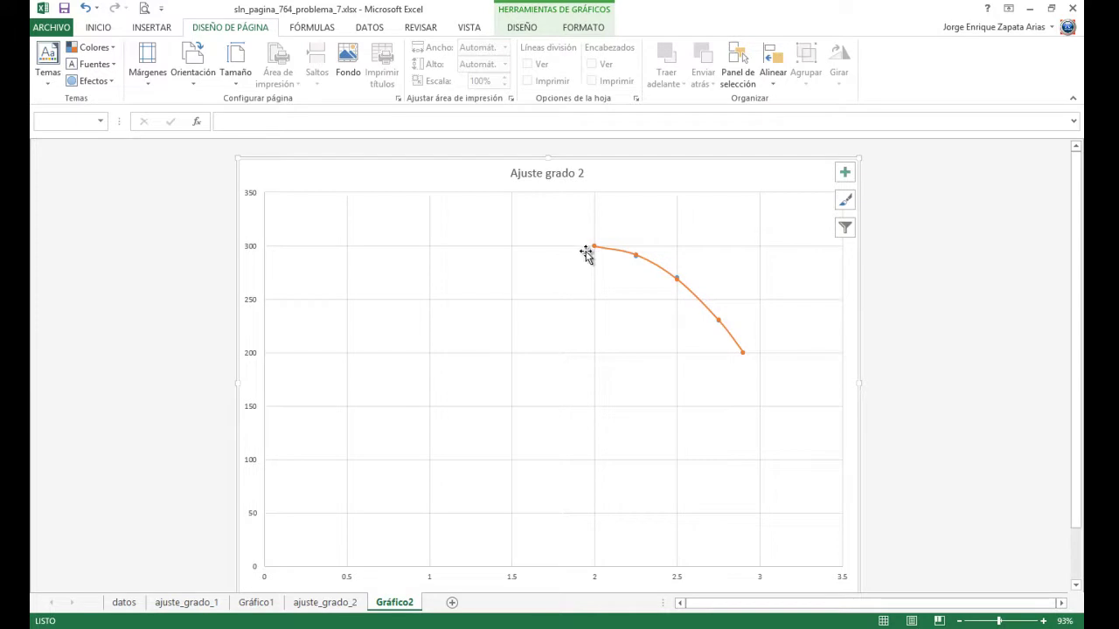
click(256, 602)
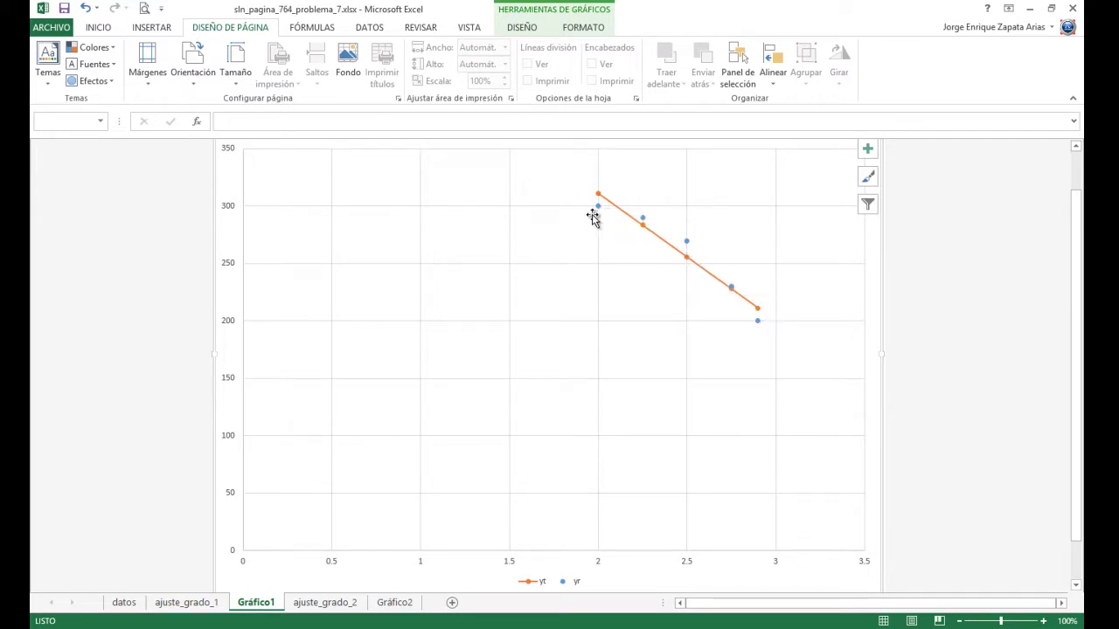
mouse_move(636, 216)
click(333, 609)
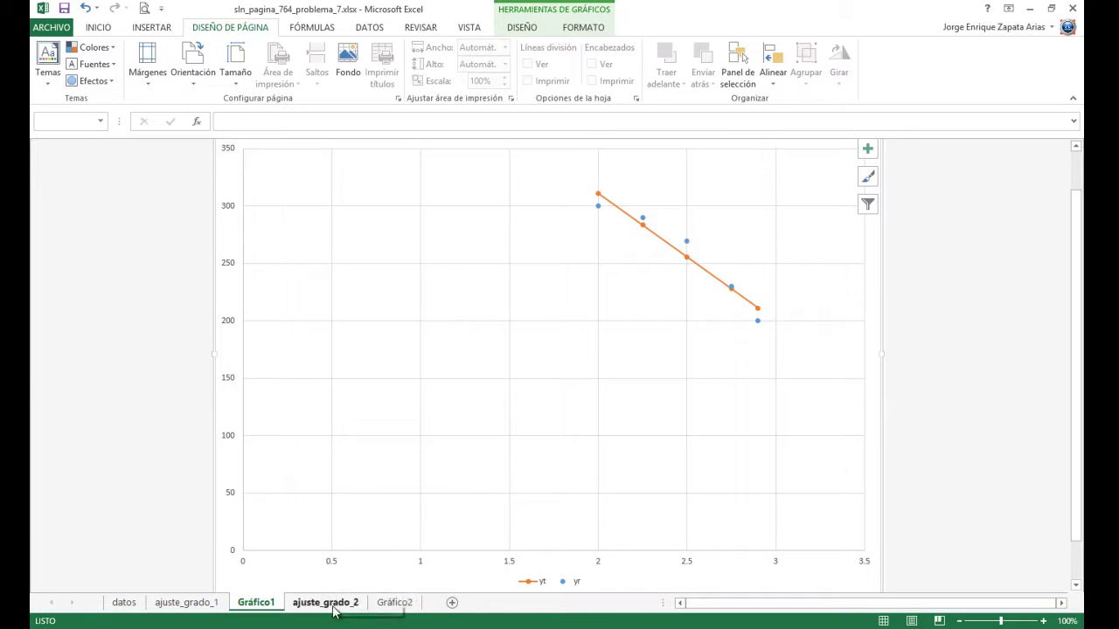
click(388, 604)
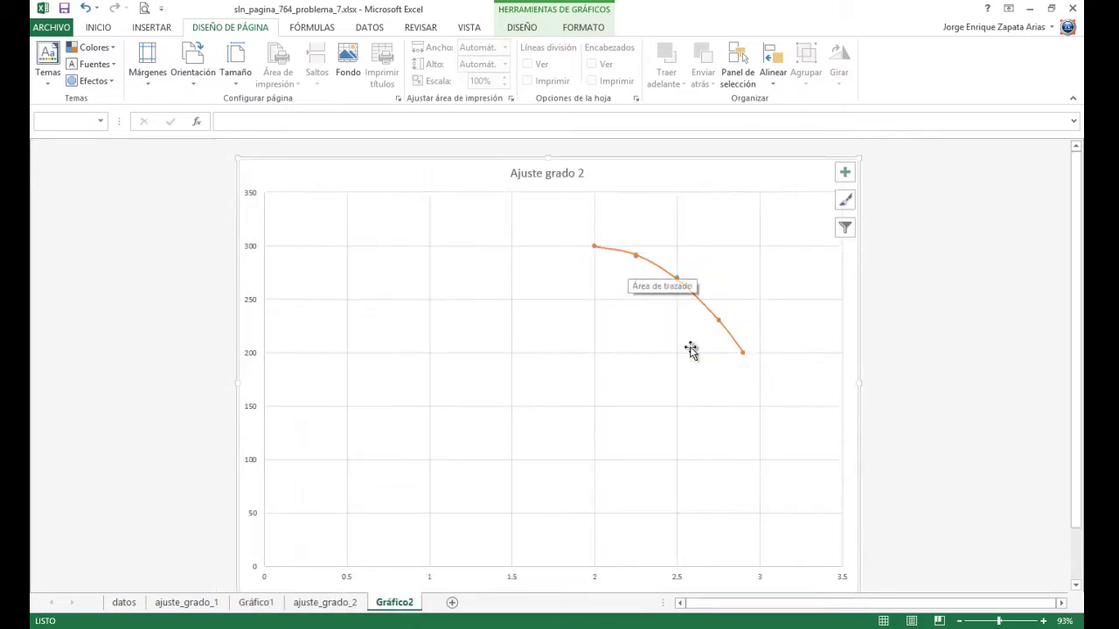
Magnify Gráfico2 to 190% and inspect how the quadratic curve meets the first data points
click(1043, 621)
click(1043, 621)
click(1043, 621)
click(1043, 621)
click(1043, 621)
click(1043, 621)
click(1043, 621)
click(1042, 621)
click(1043, 621)
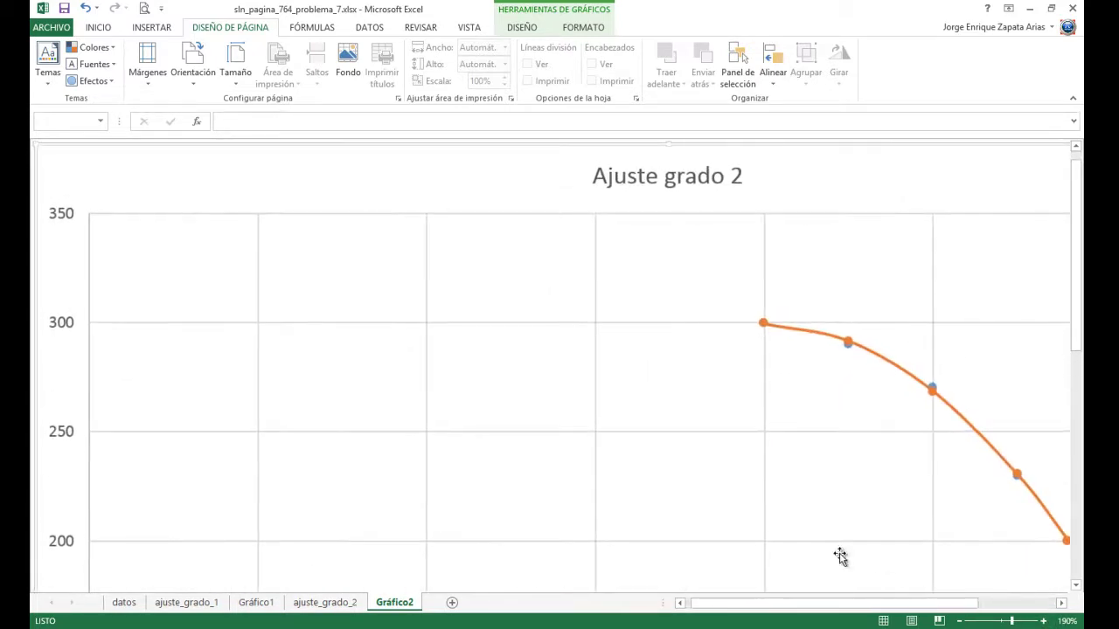
drag(835, 603, 912, 619)
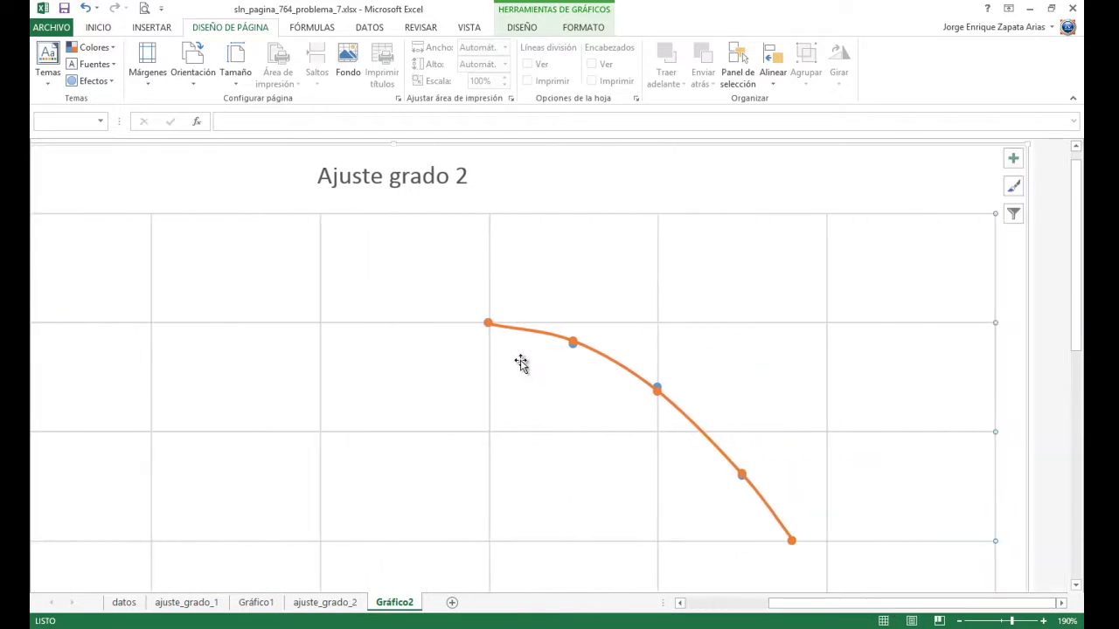
mouse_move(491, 325)
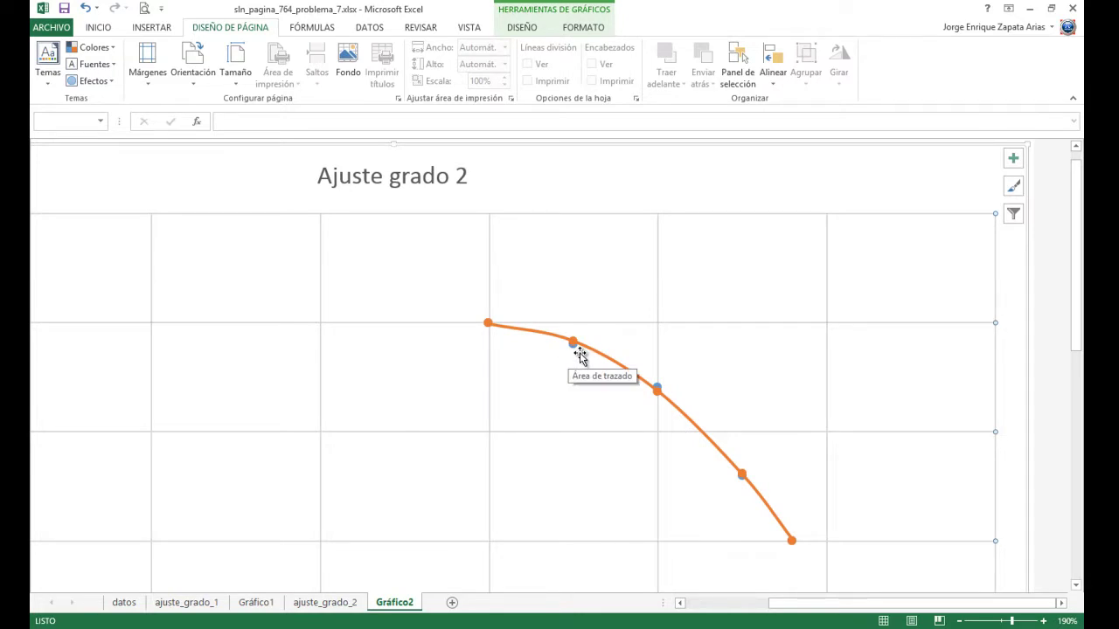
Magnify Gráfico2 to 240% and compare each fitted point of the quadratic curve with its data point
click(1044, 621)
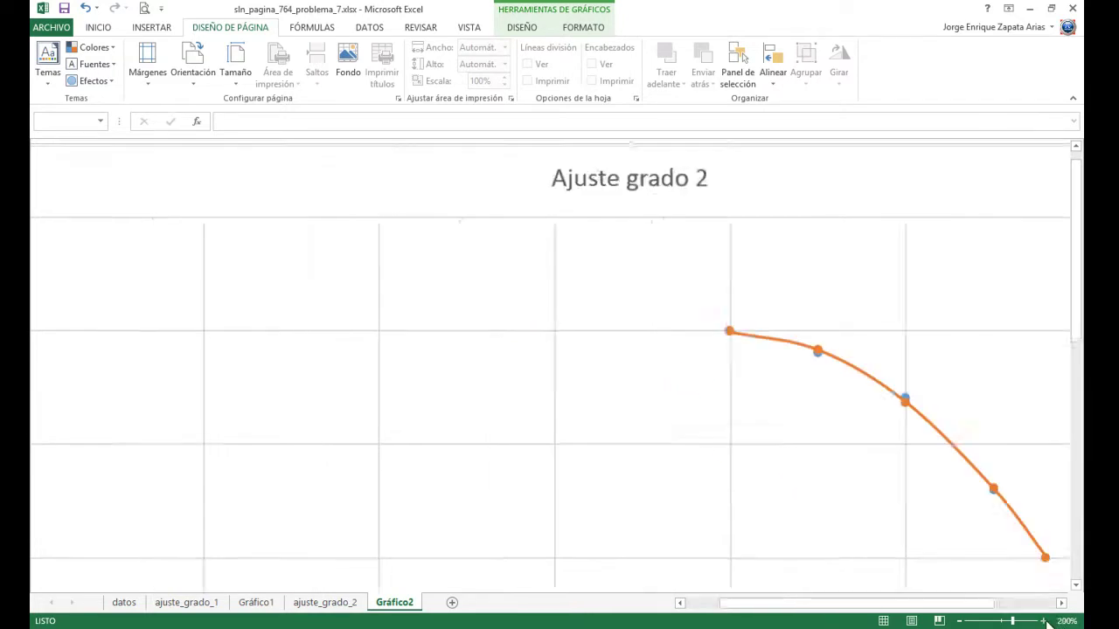
click(1043, 620)
drag(869, 595, 957, 603)
drag(1074, 309, 1074, 357)
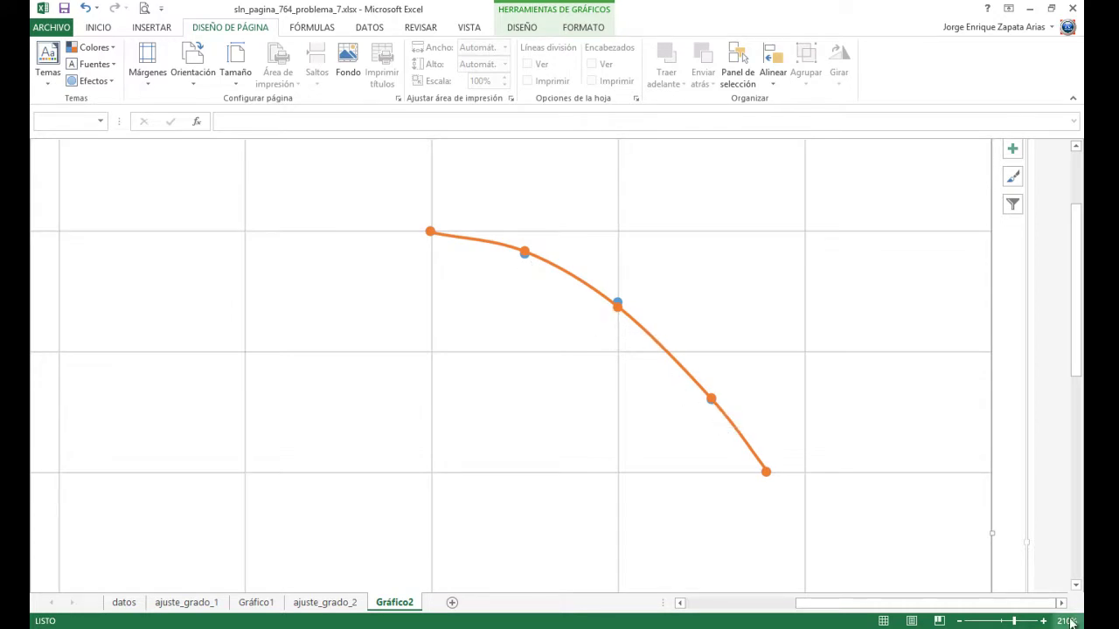
click(1043, 621)
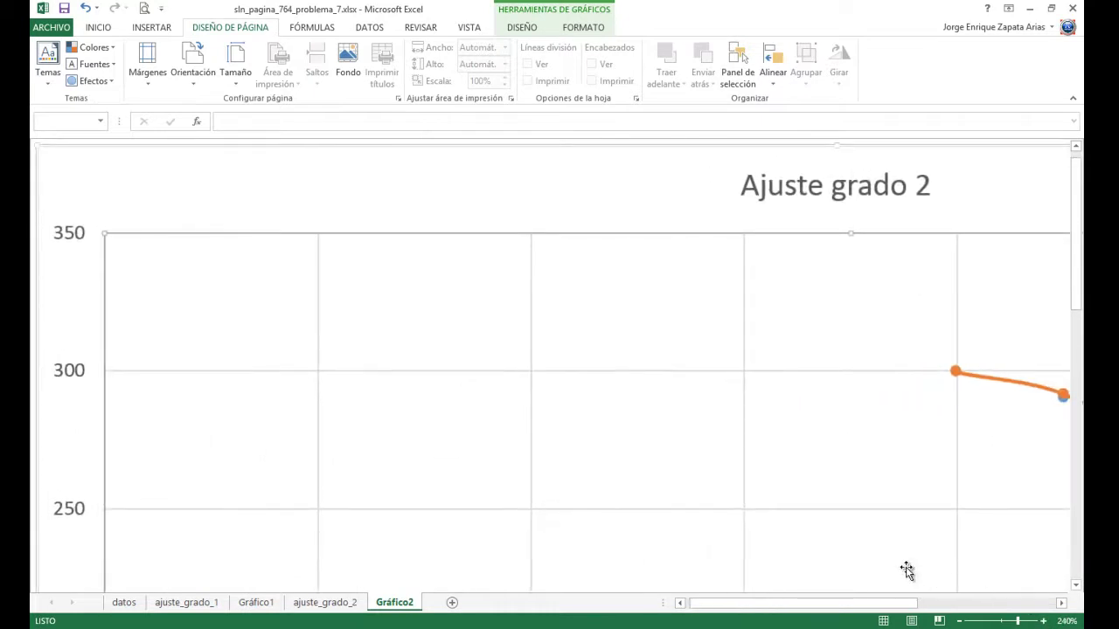
click(1042, 622)
drag(1077, 296, 1078, 355)
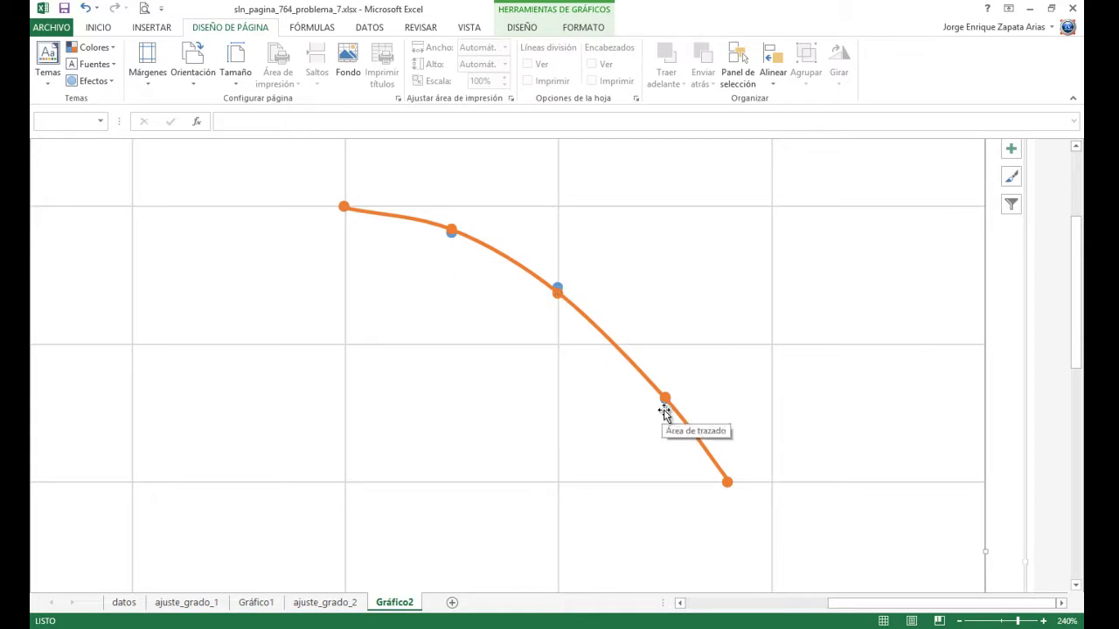
mouse_move(731, 490)
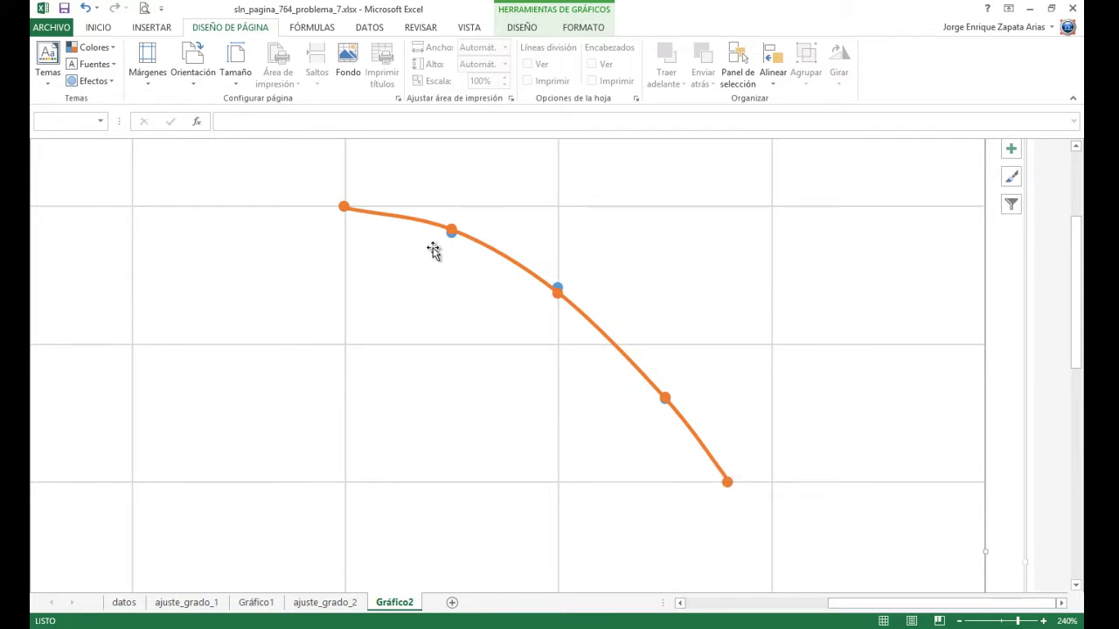
mouse_move(452, 244)
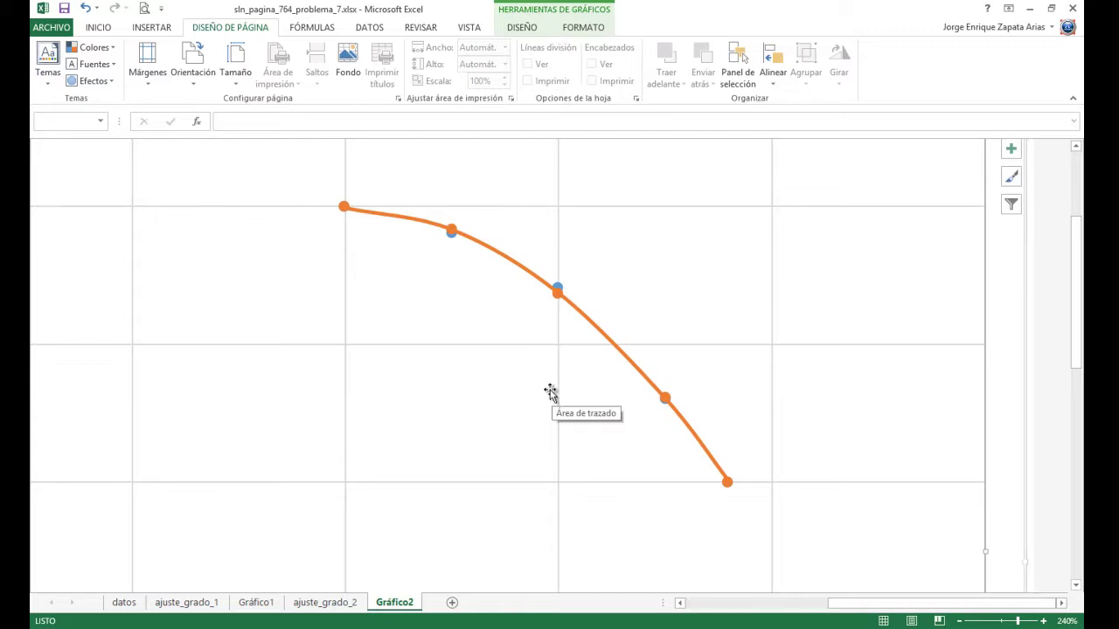
Compare Gráfico1 and Gráfico2 once more and return the zoom of Gráfico2 to 100%
click(254, 603)
click(389, 603)
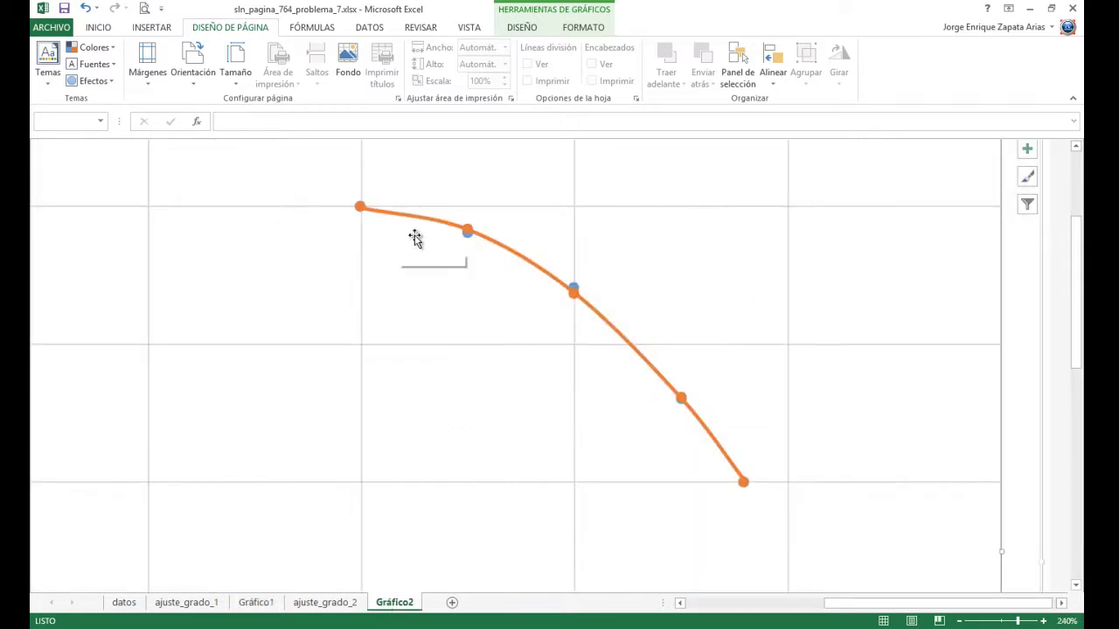
click(959, 620)
click(959, 621)
click(959, 620)
click(959, 620)
click(959, 621)
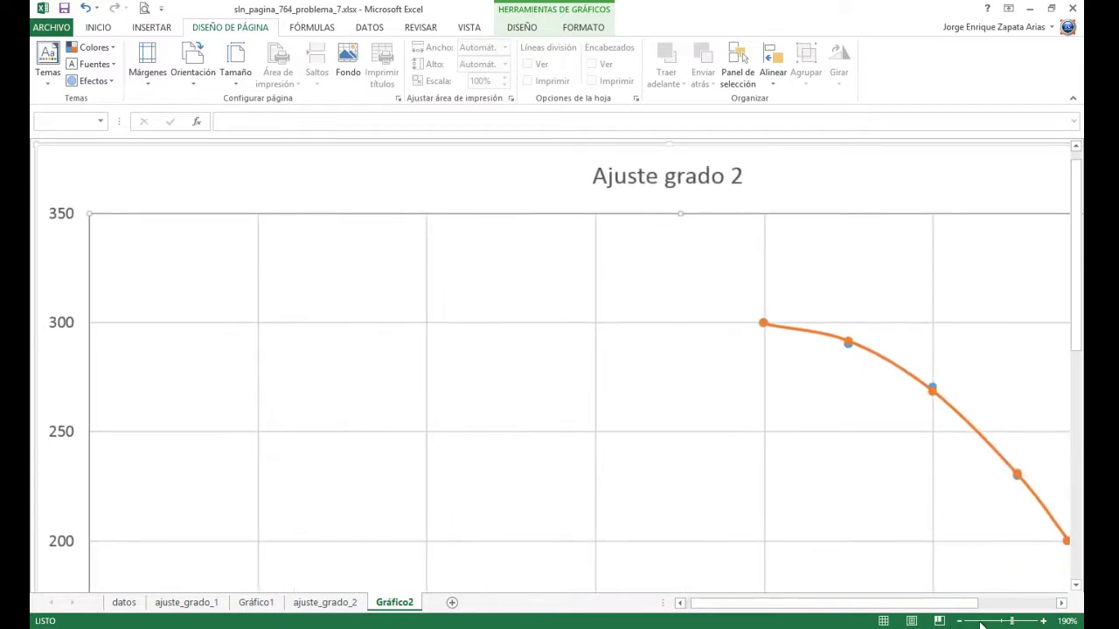
click(960, 621)
click(960, 620)
click(961, 621)
click(961, 621)
click(961, 621)
click(961, 621)
click(960, 621)
click(961, 620)
click(960, 621)
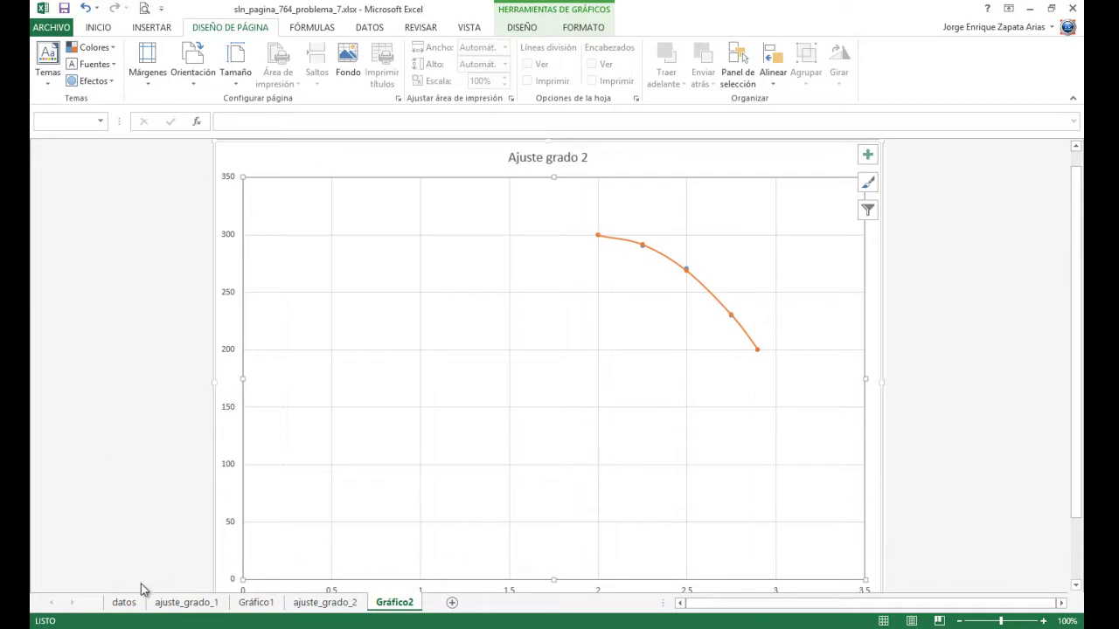
Review the exercise questions on datos, the linear fit on Gráfico1 and the matrices and ESTIMATIVO table on ajuste_grado_1
click(122, 602)
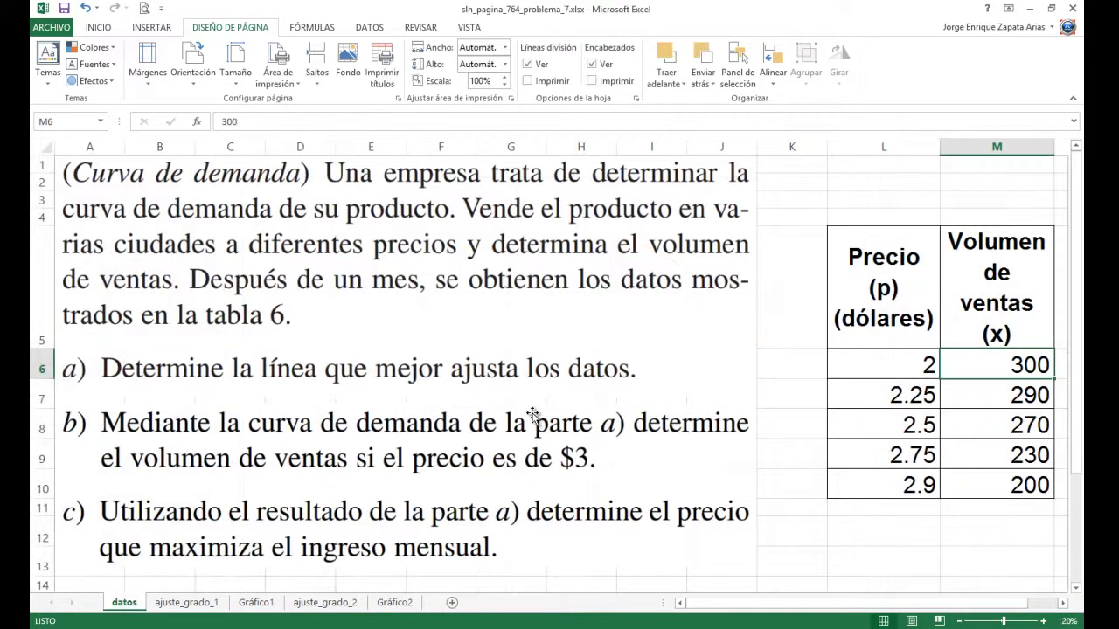
scroll(532, 412, down, 2)
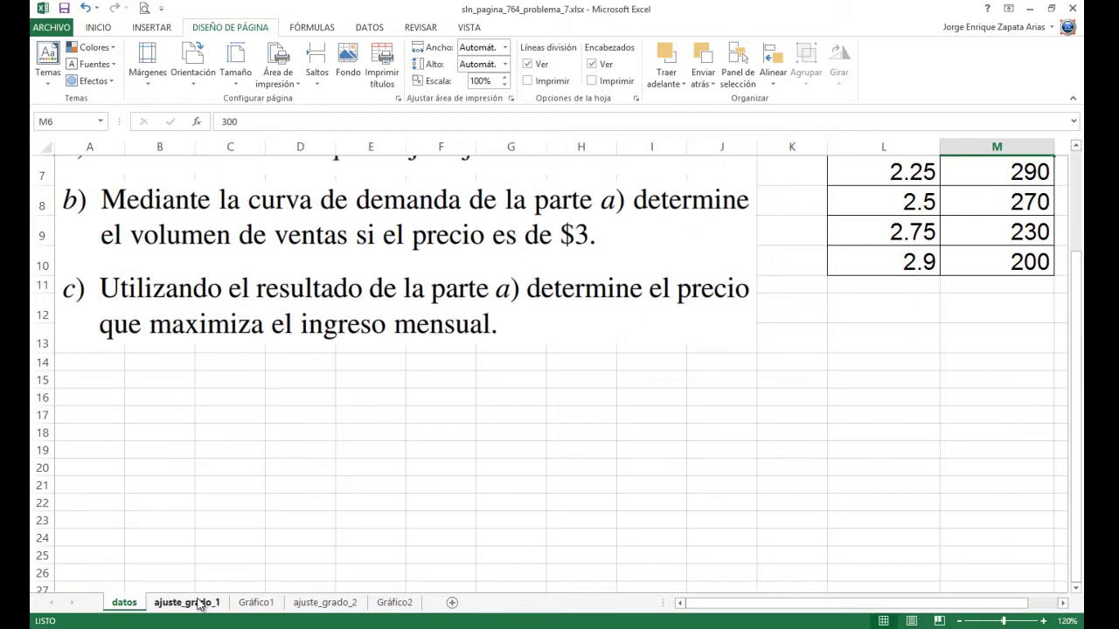
click(262, 603)
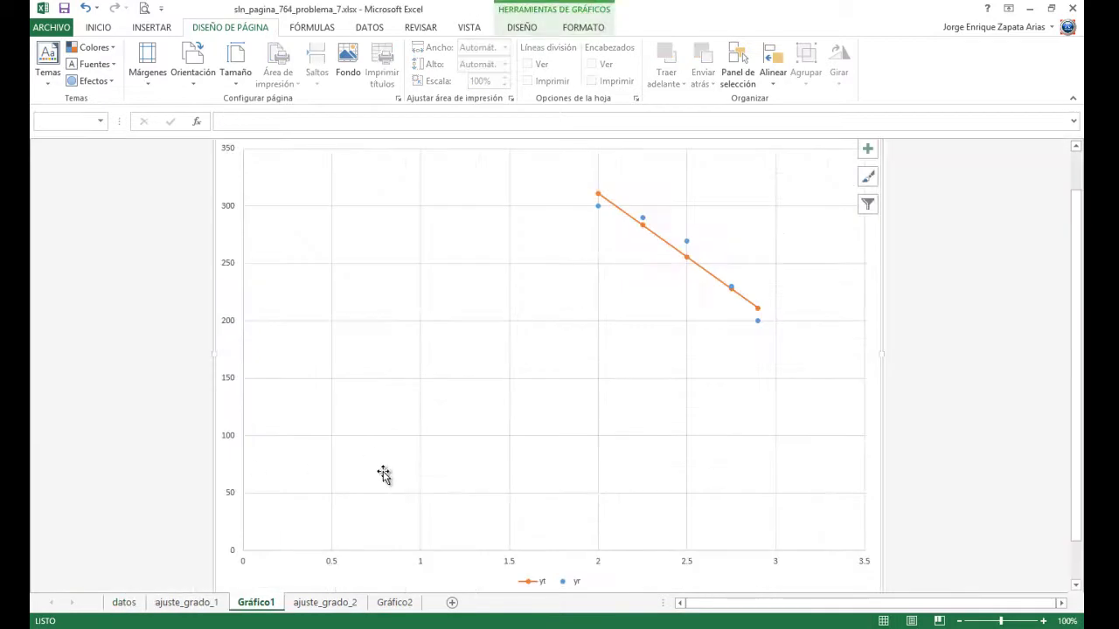
click(187, 602)
scroll(277, 423, down, 2)
scroll(280, 421, up, 8)
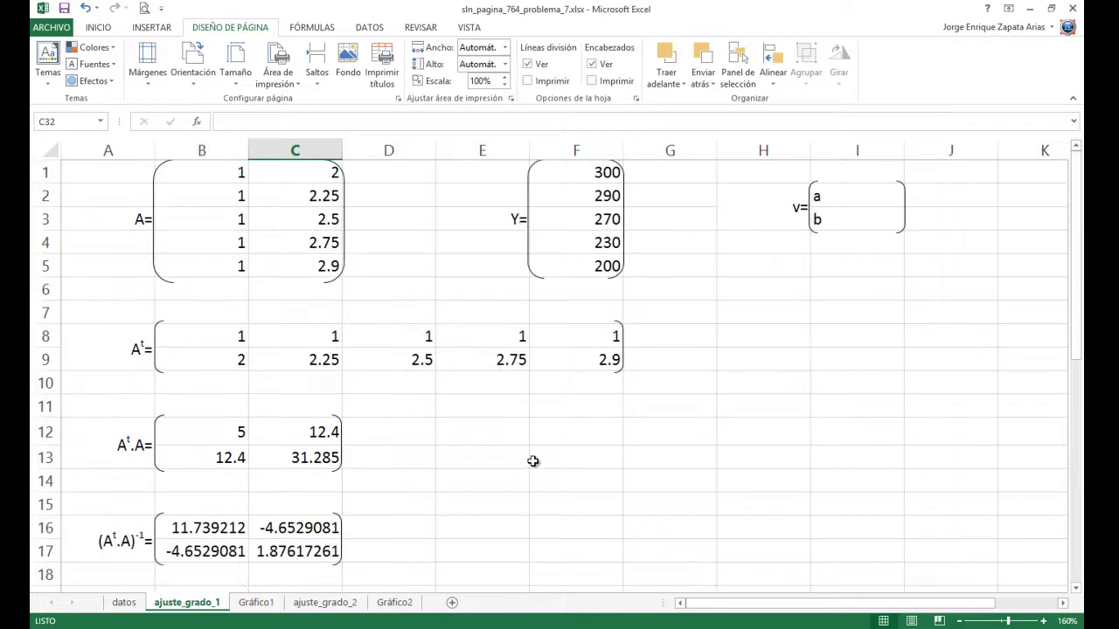
click(532, 435)
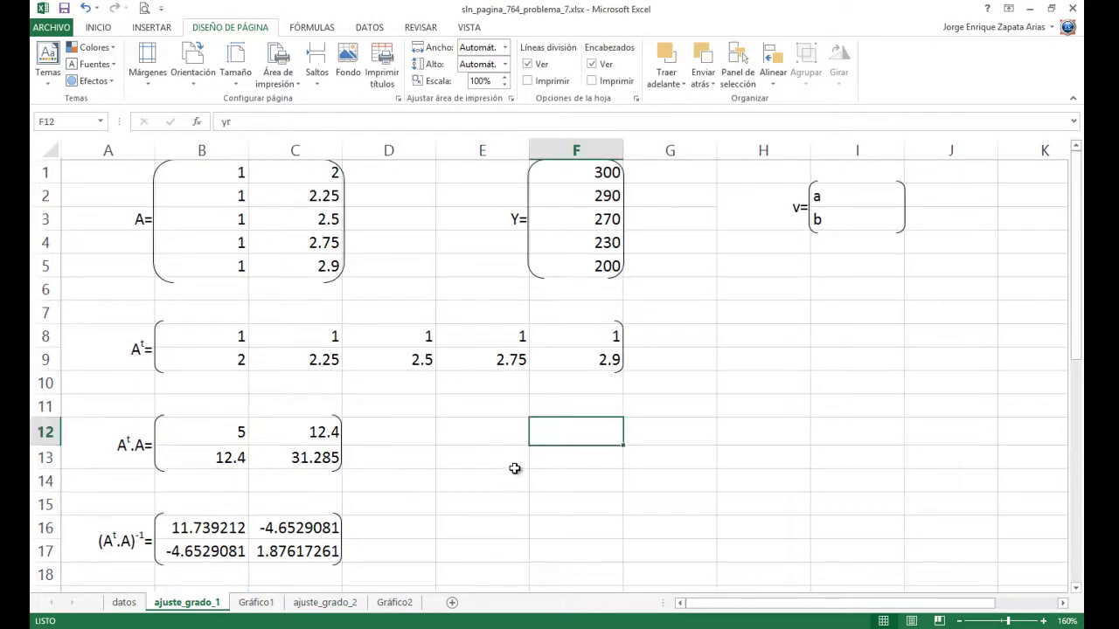
scroll(511, 488, down, 8)
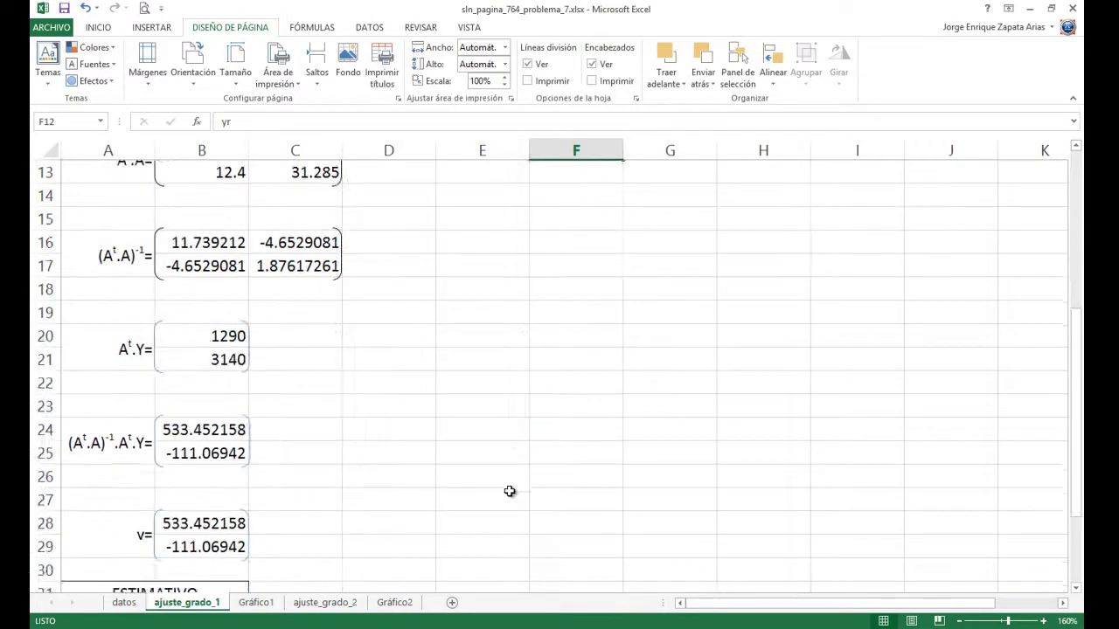
click(133, 449)
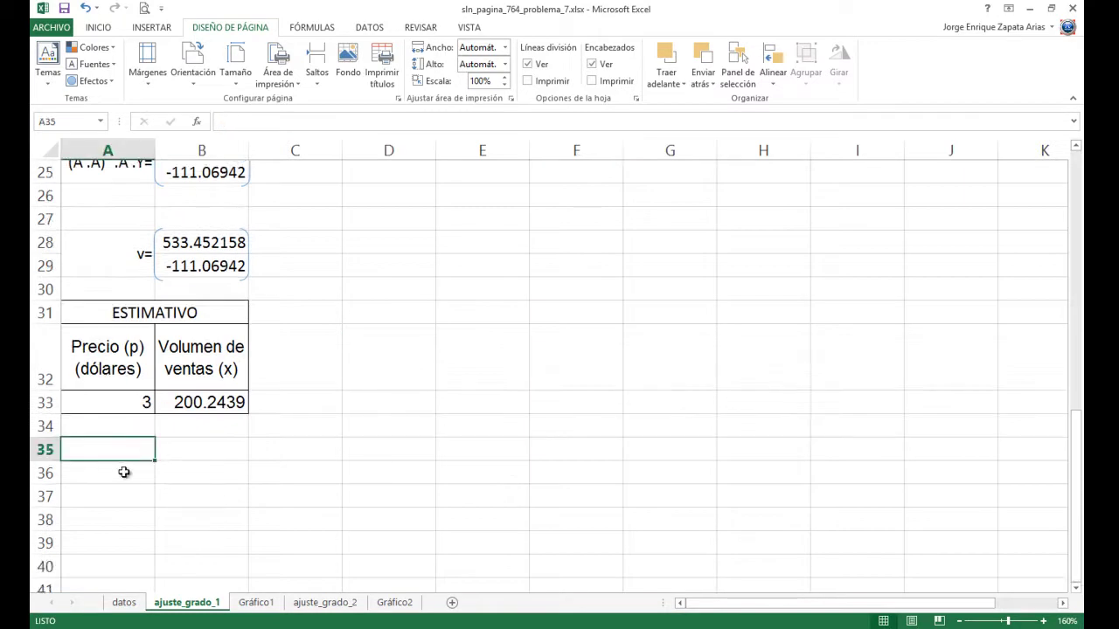
click(124, 472)
Switch to the Word document formulas_minimos_cuadrados_por_matrices.docx and show the RSS and RS formulas under Discriminante
key(alt+Tab)
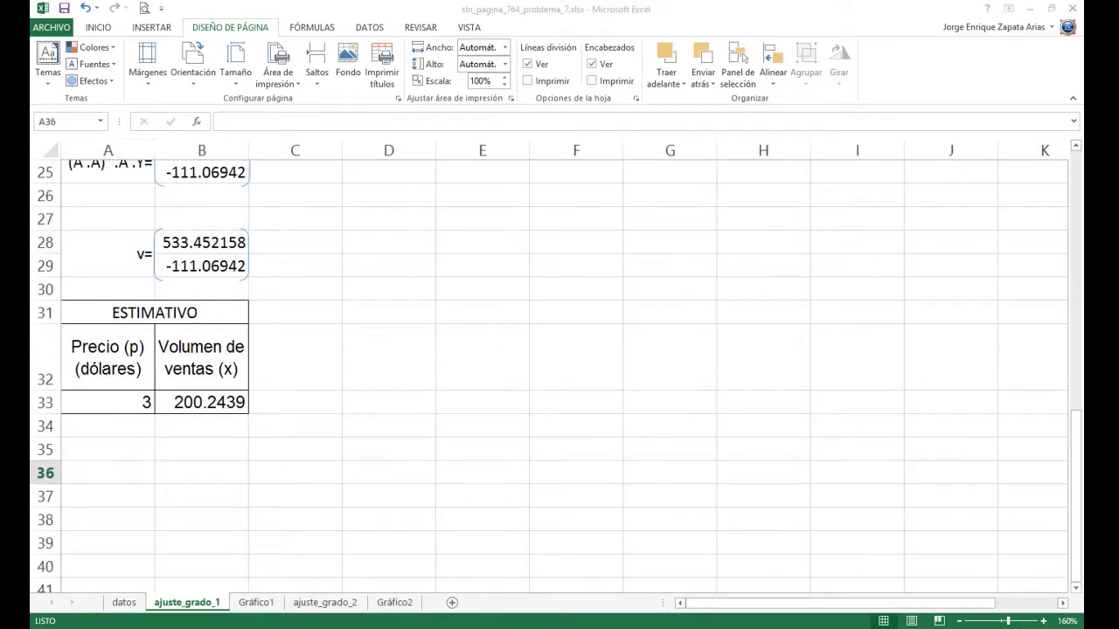
scroll(518, 491, down, 10)
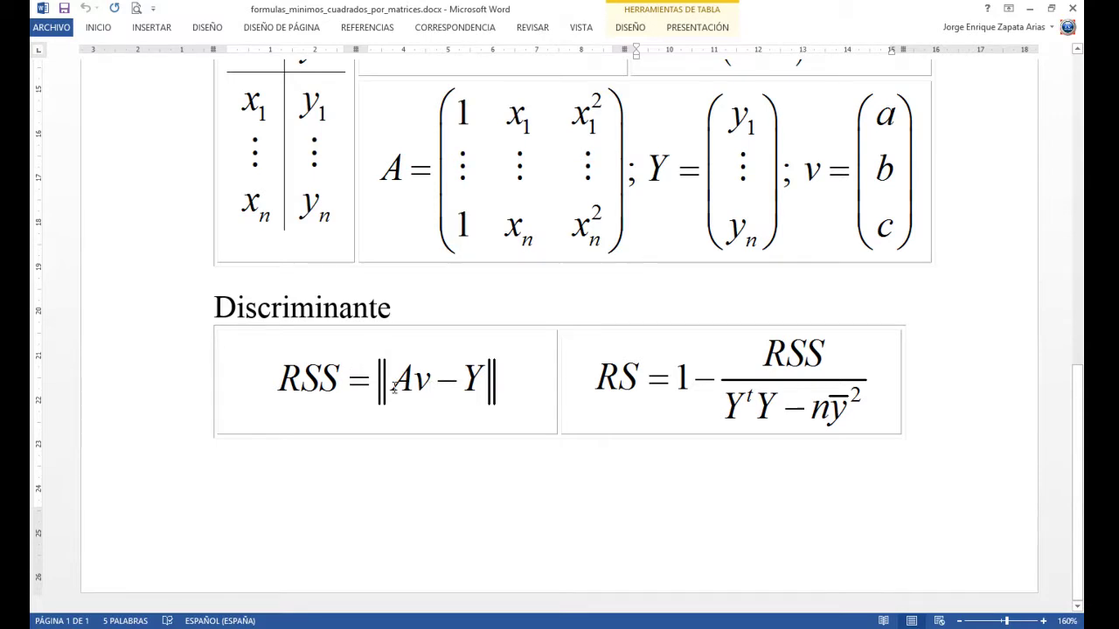
Switch from the formulas document to the Excel workbook sln_pagina_764_problema_7.xlsx
click(367, 626)
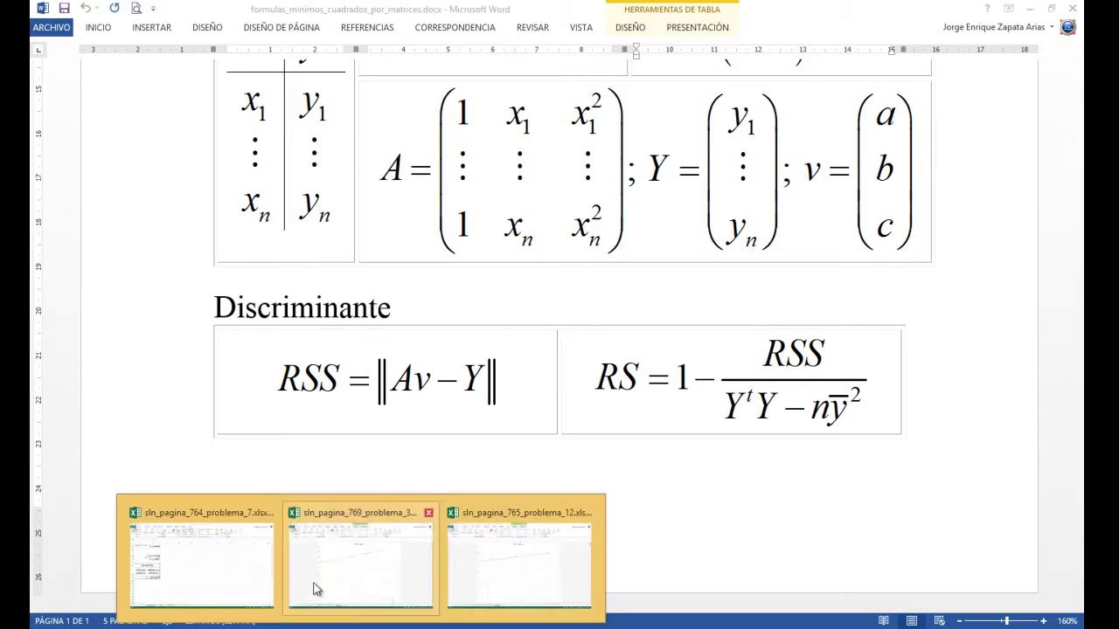
click(247, 571)
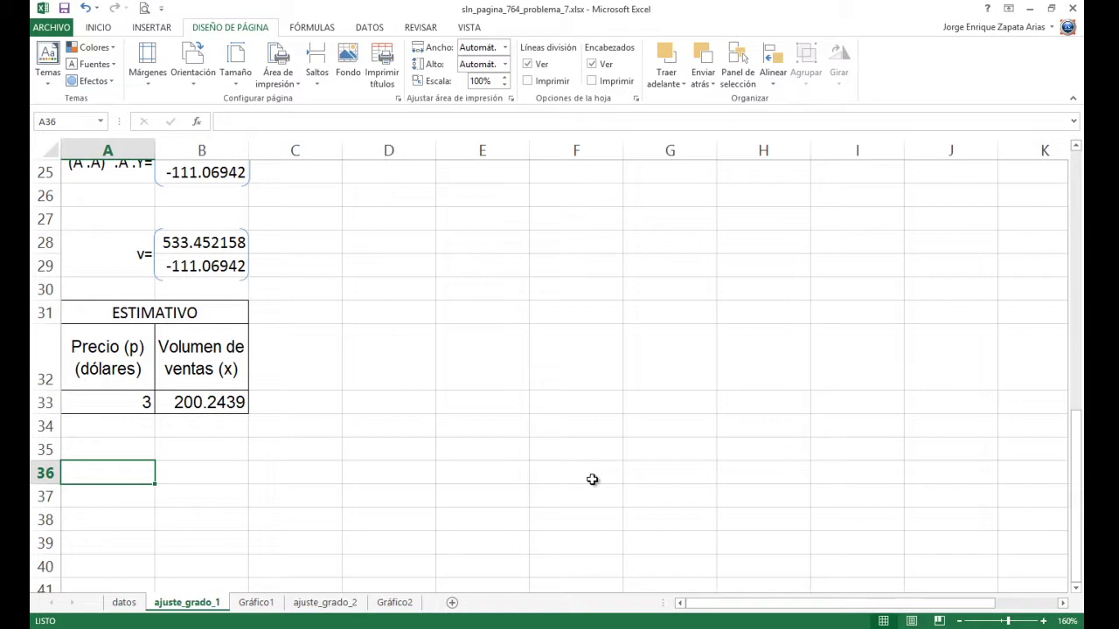
text(A.v=)
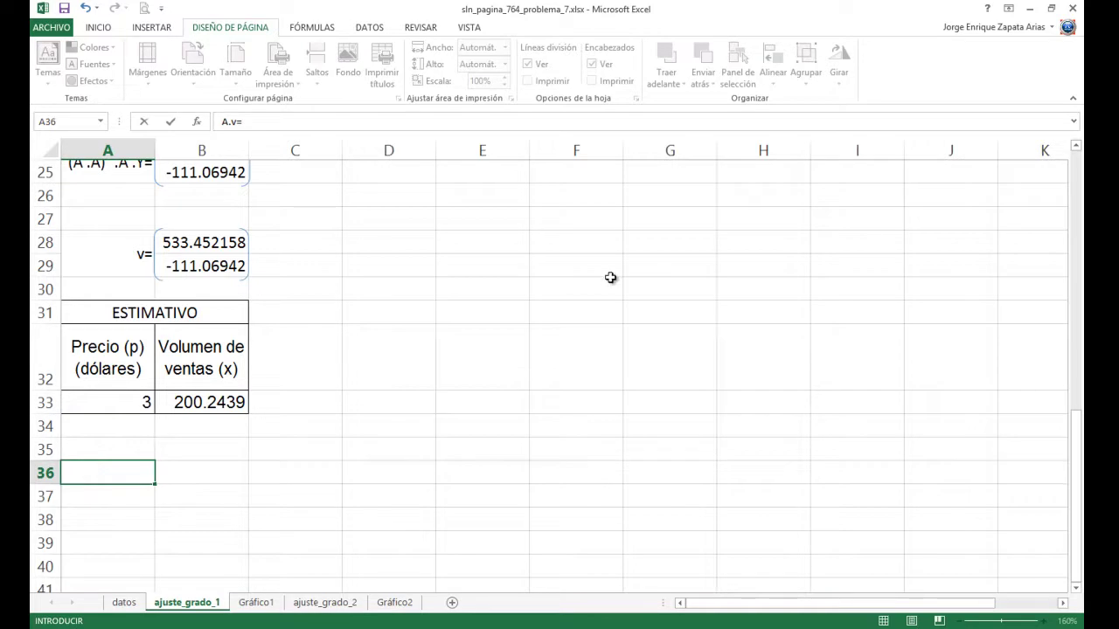
scroll(608, 277, up, 2)
scroll(609, 277, up, 6)
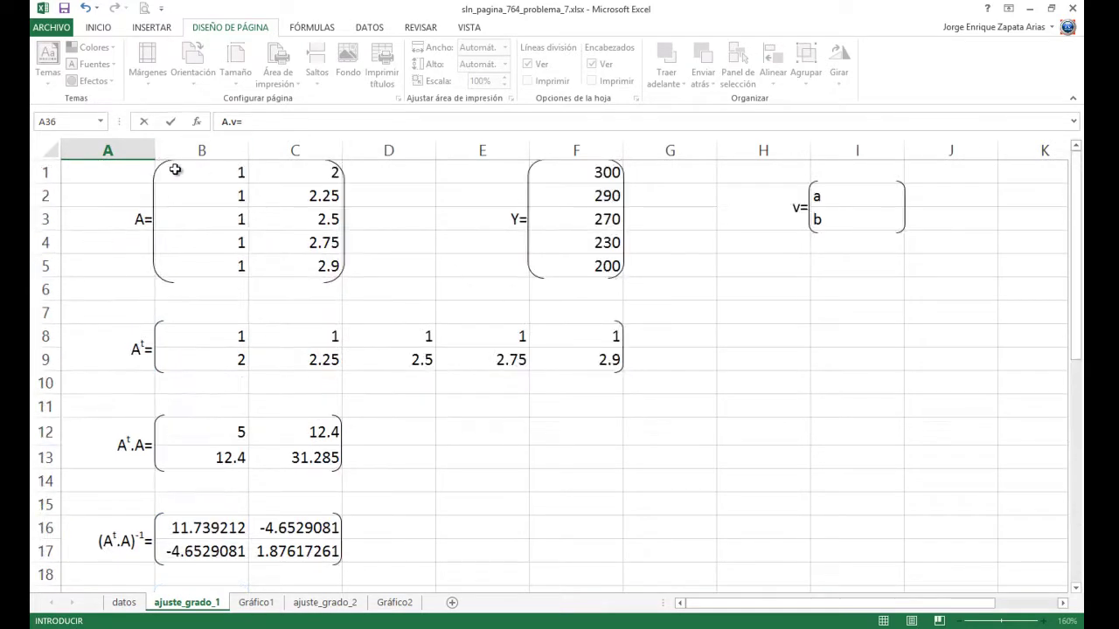
scroll(263, 260, down, 8)
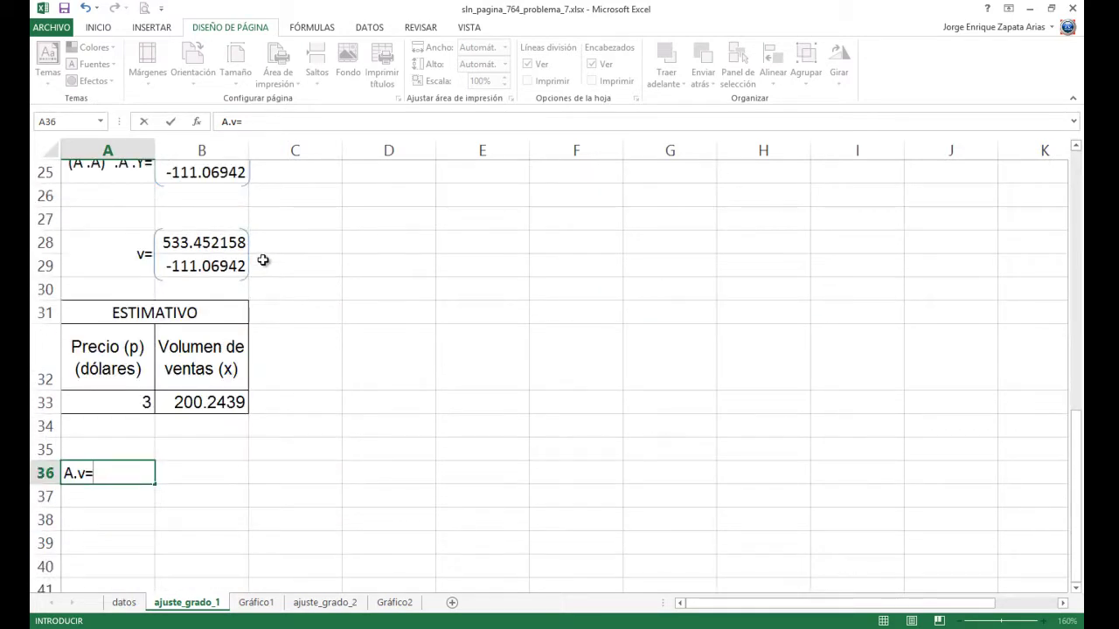
scroll(263, 260, down, 2)
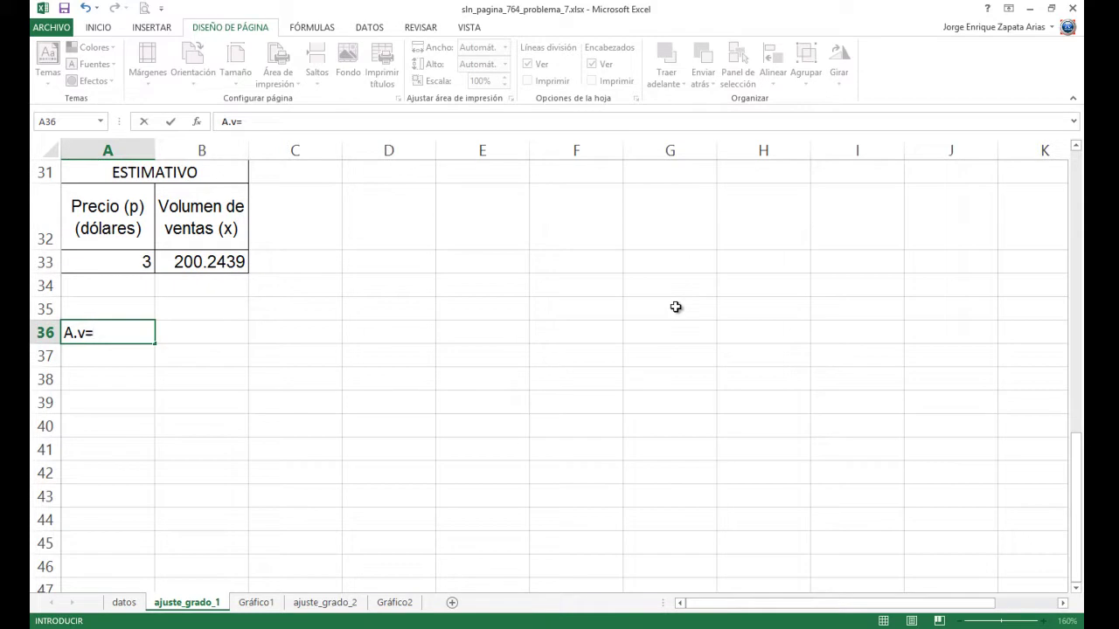
key(Escape)
Enter the label A.v= in cell A38 of ajuste_grado_1, below the ESTIMATIVO table
key(Down)
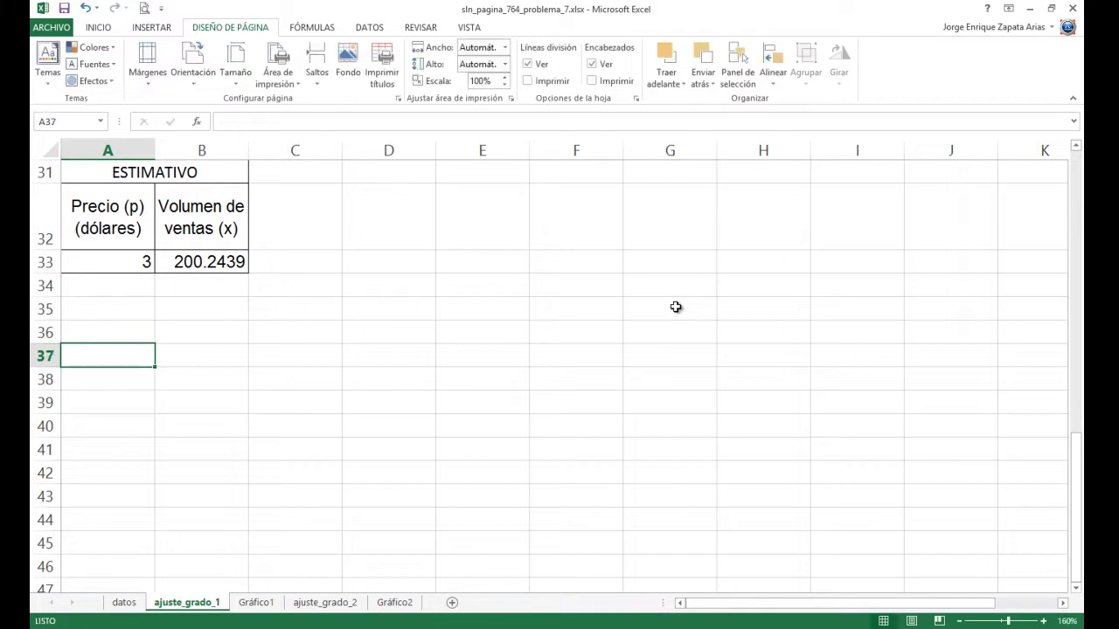
key(Down)
text(A.)
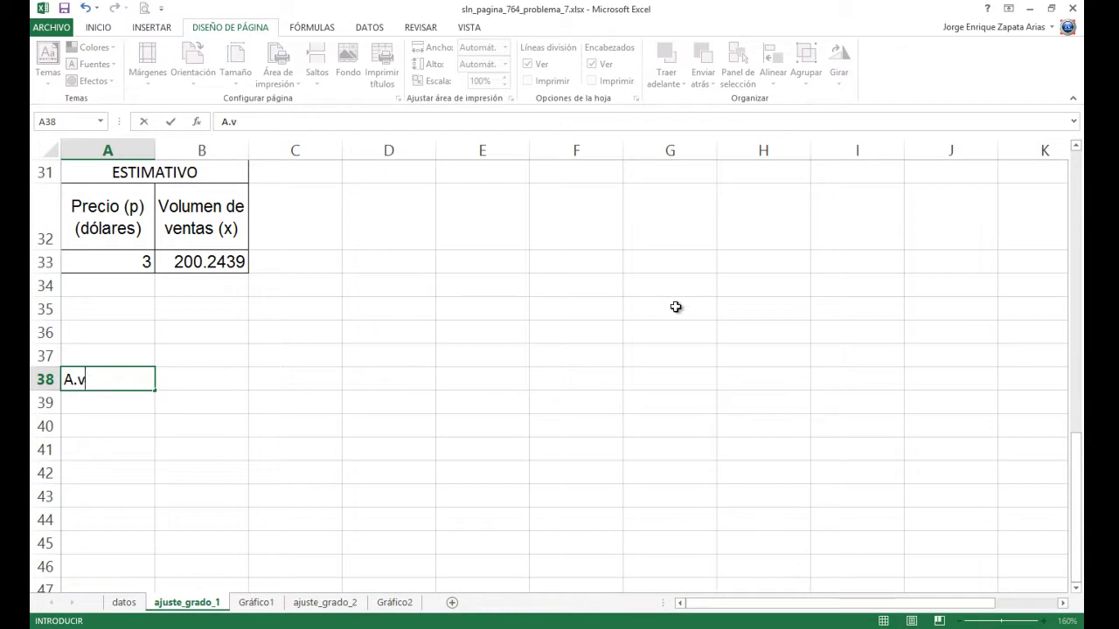
key(Right)
Enter the formula =MMULT(B1:C5;B28:B29) in B36 to multiply matrix A by vector v
key(Up)
key(Up)
key(Up)
key(Down)
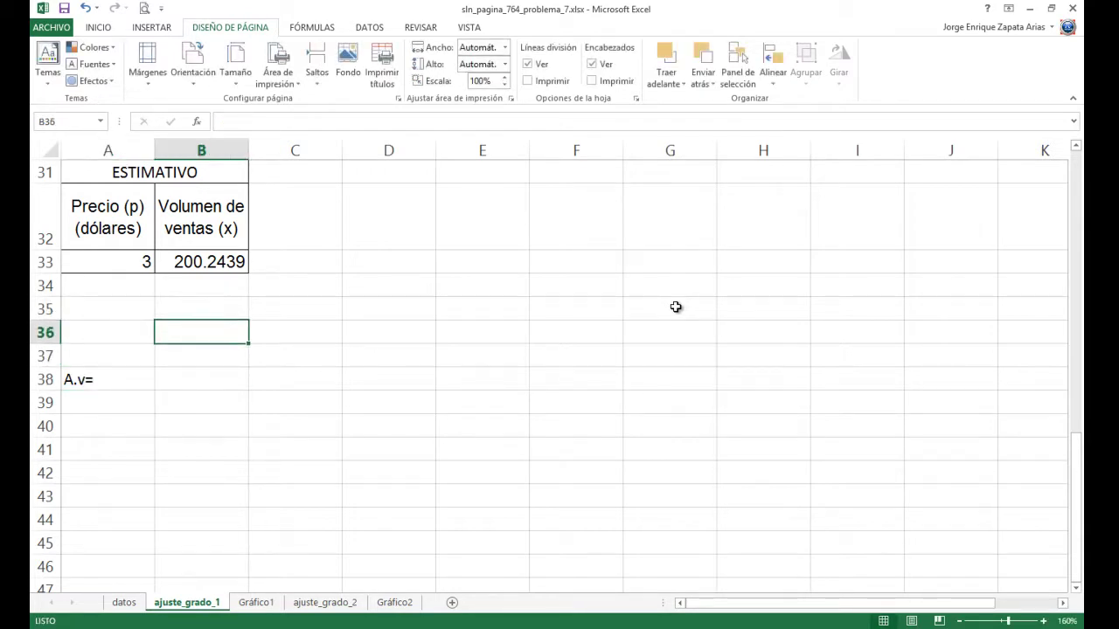
key(Down)
key(Down)
key(Down)
key(Down)
key(Up)
key(Up)
key(Up)
key(Up)
text(=mmul)
key(Tab)
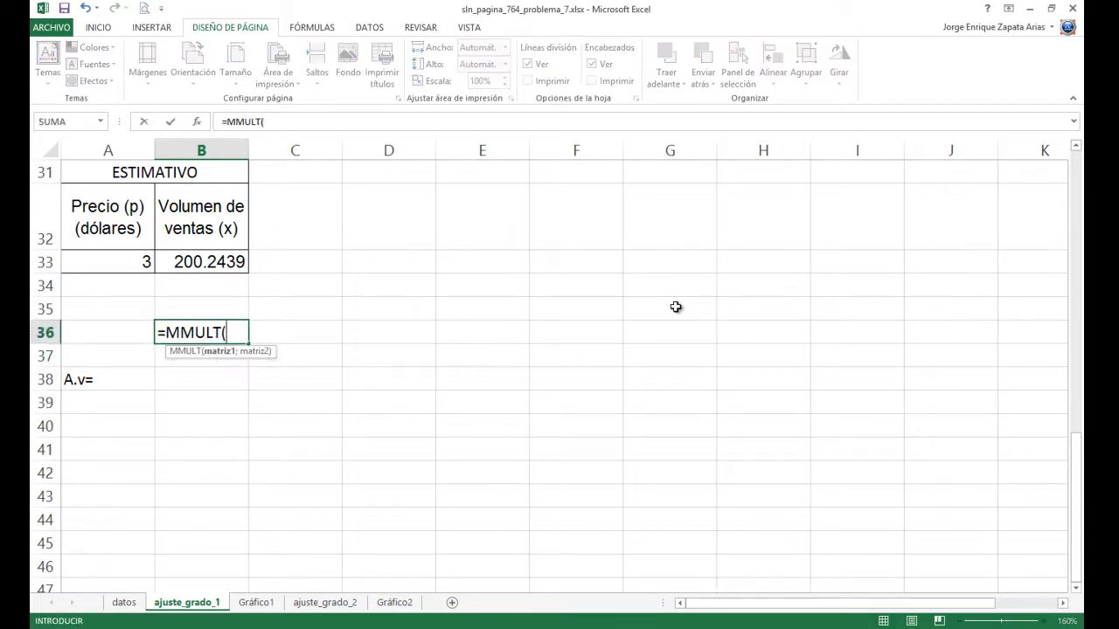
scroll(612, 300, up, 10)
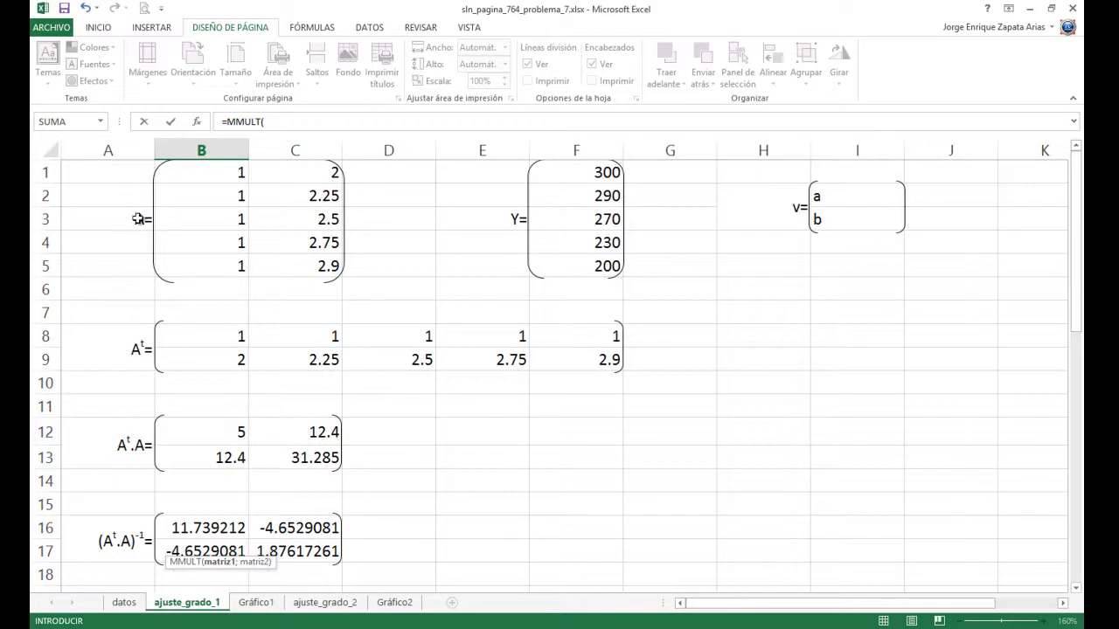
drag(172, 174, 288, 267)
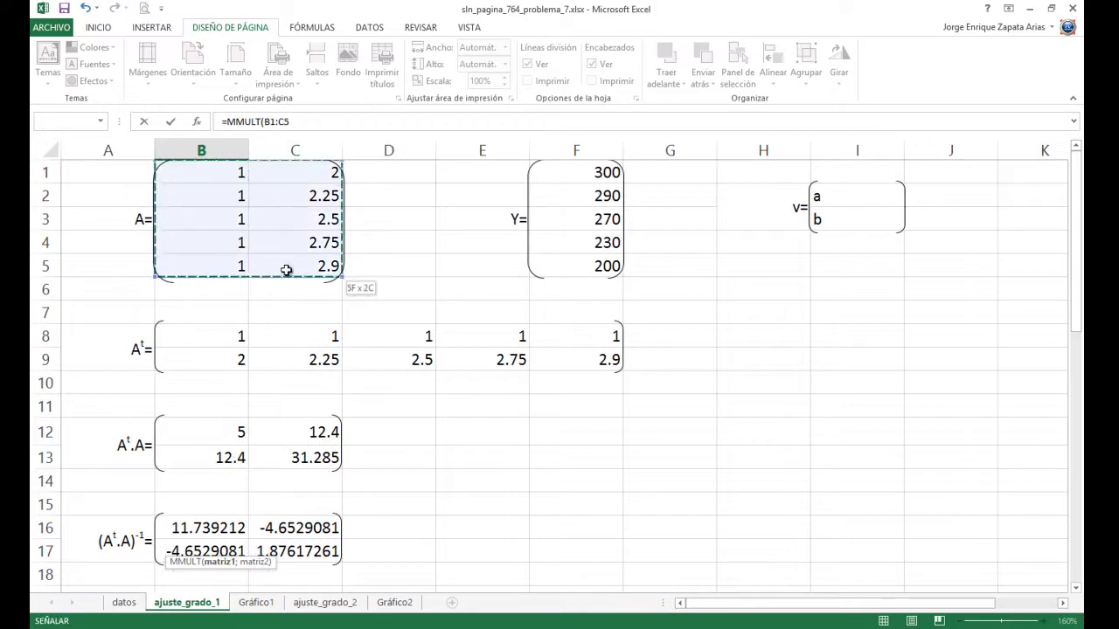
text(;)
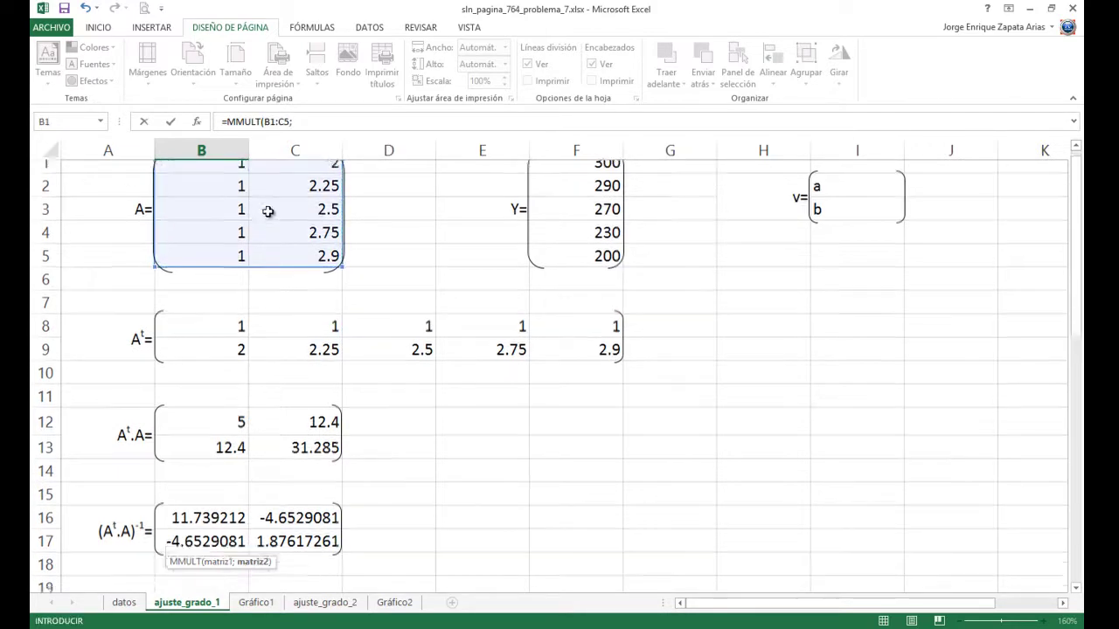
drag(202, 305, 243, 343)
text())
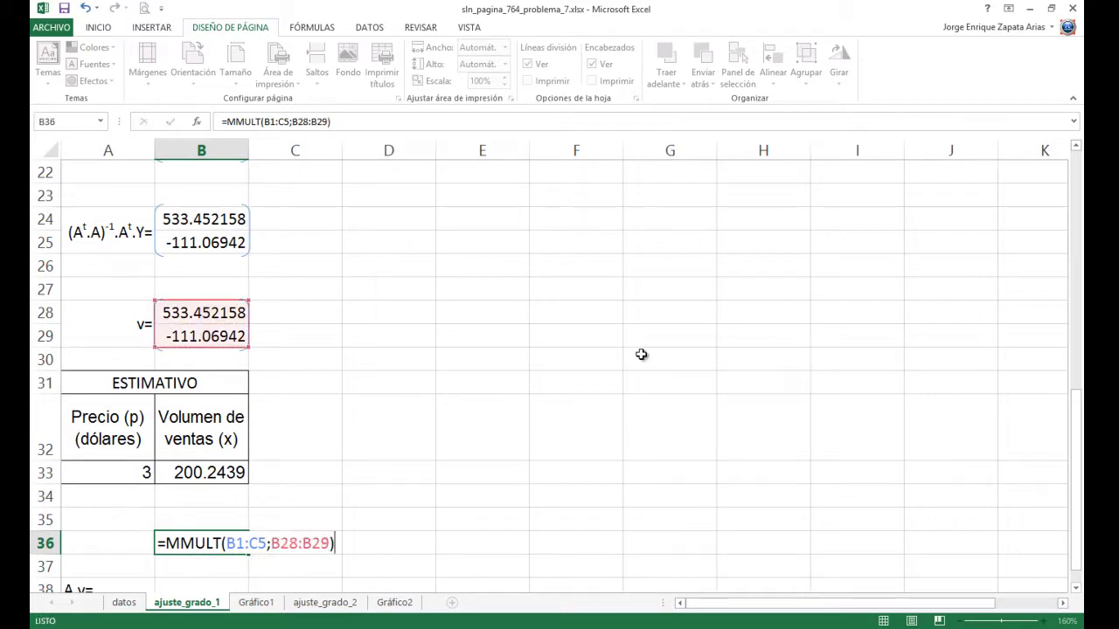
key(Return)
Try to extend the MMULT formula as an array formula over B36:C41 and undo it
key(Down)
key(Down)
key(Down)
key(Down)
key(Down)
key(Up)
key(Up)
key(Up)
key(Up)
key(Up)
key(Up)
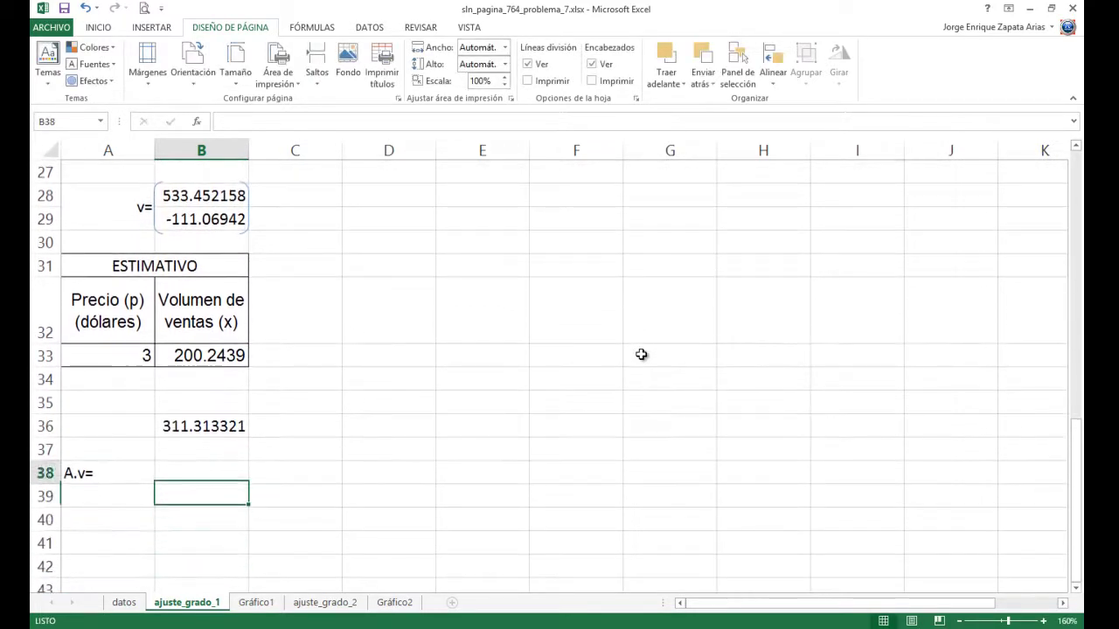
key(shift+Right)
key(shift+Down)
key(shift+Down)
key(shift+Down)
key(shift+Down)
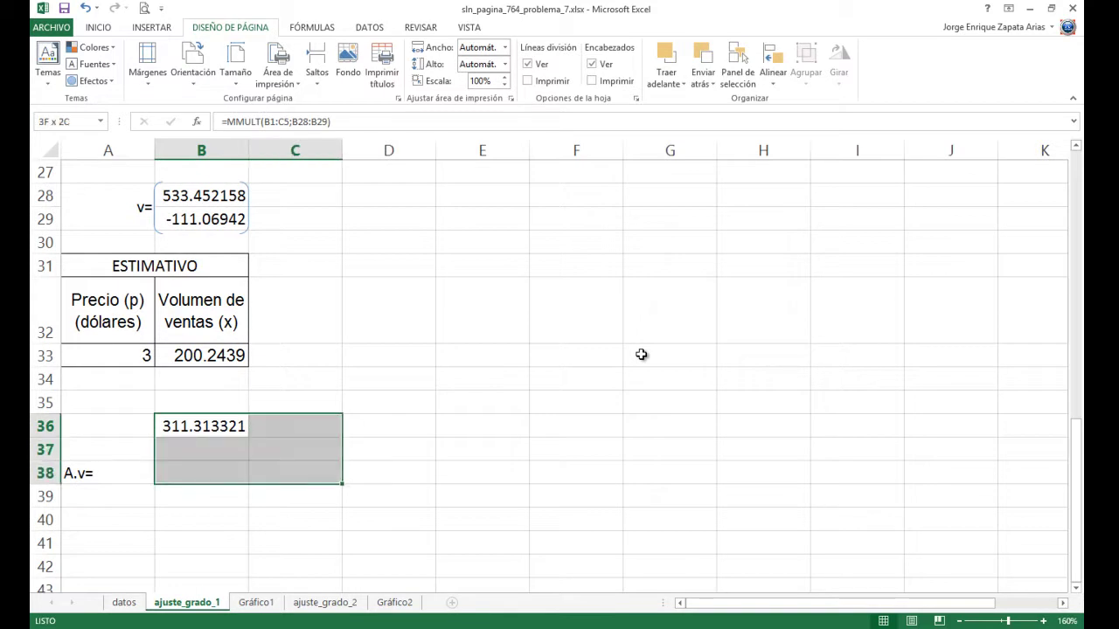
key(shift+Down)
key(F2)
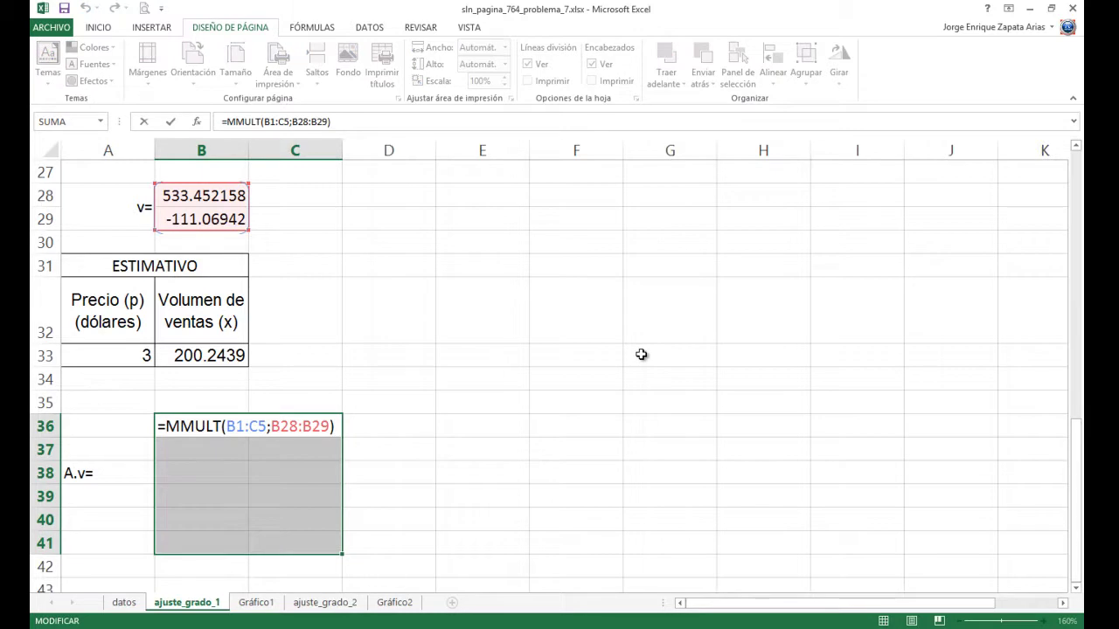
key(ctrl+shift+Return)
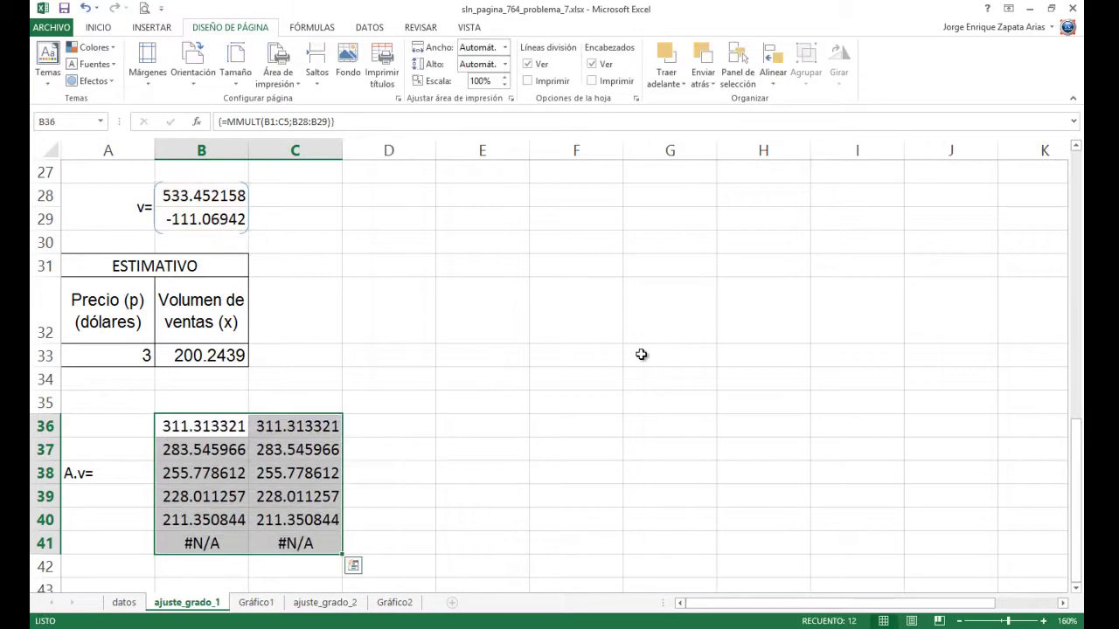
key(ctrl+z)
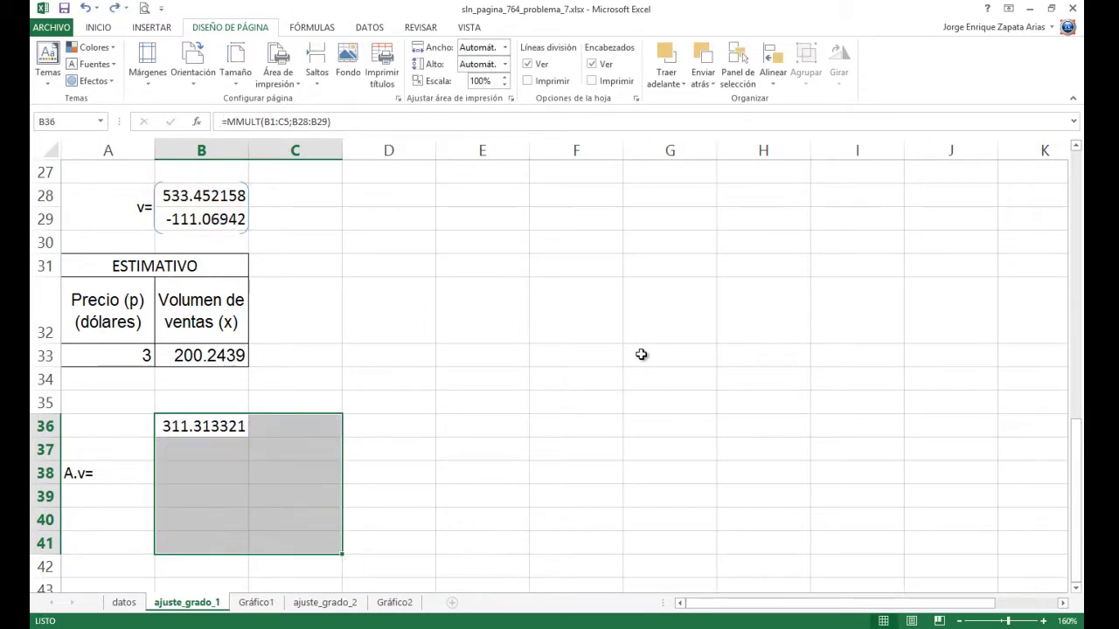
Extend the MMULT formula from B36 as an array formula over B36:C40
key(Down)
key(Up)
key(shift+Down)
key(shift+Down)
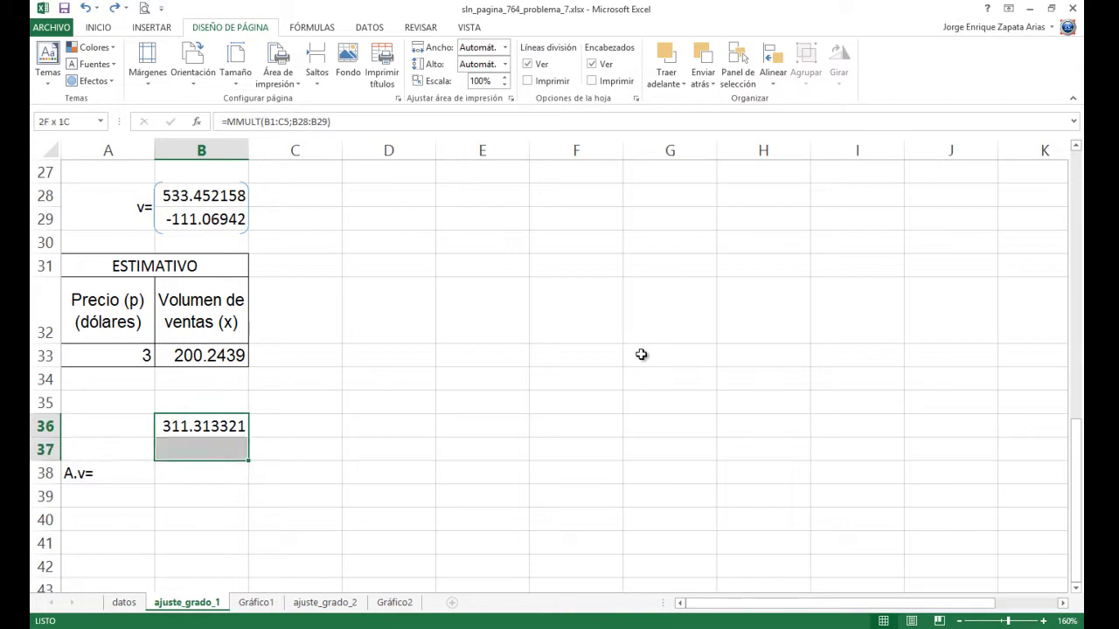
key(shift+Down)
key(shift+Down)
key(shift+Right)
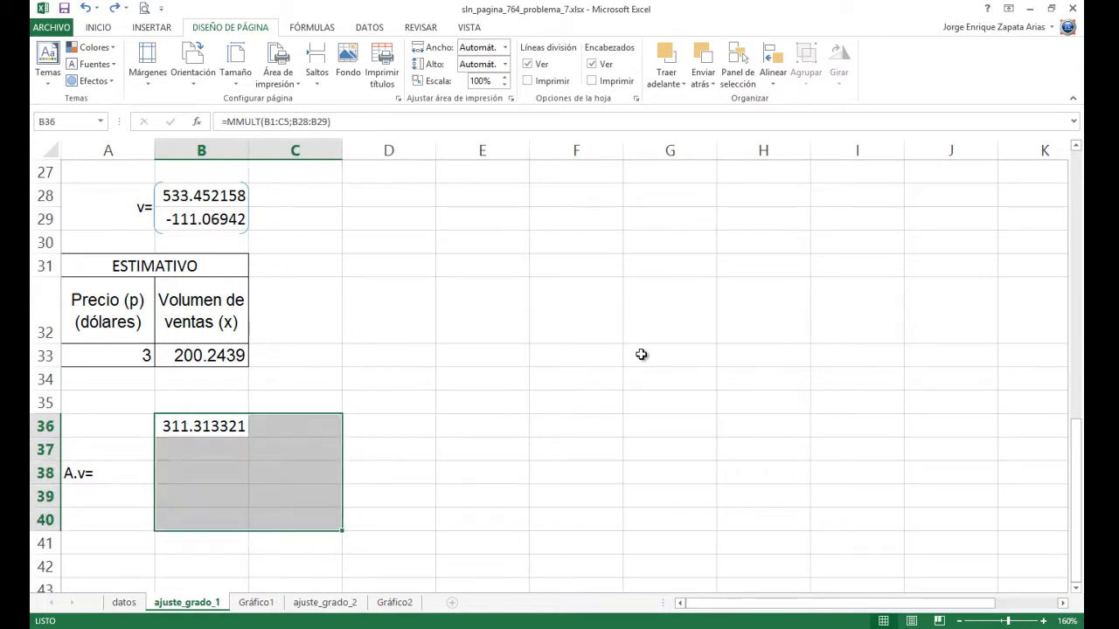
key(F2)
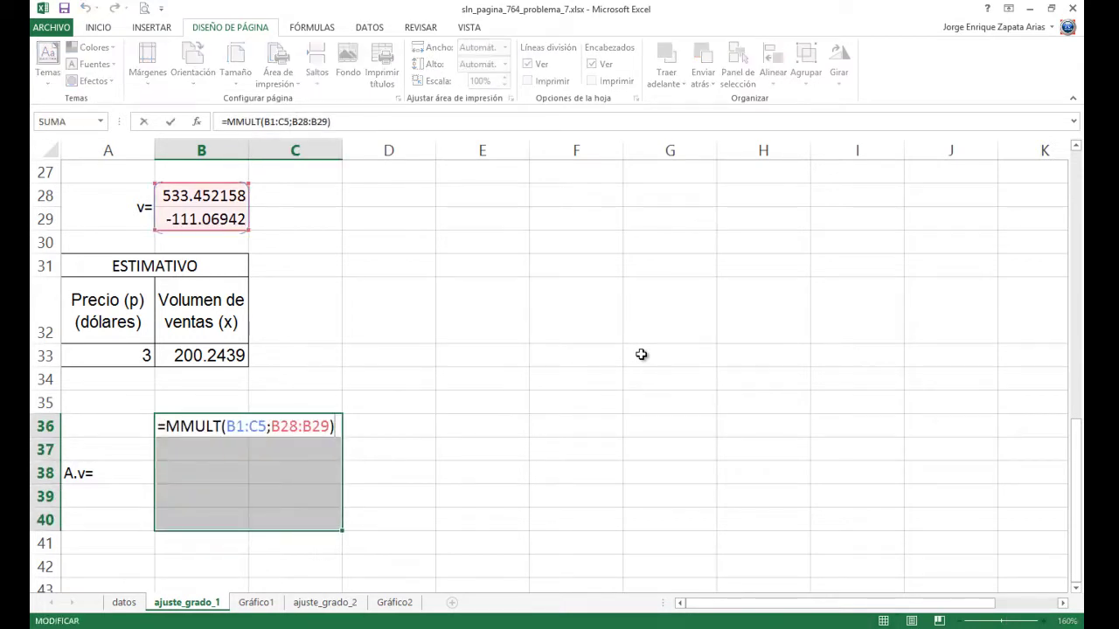
key(ctrl+shift+Return)
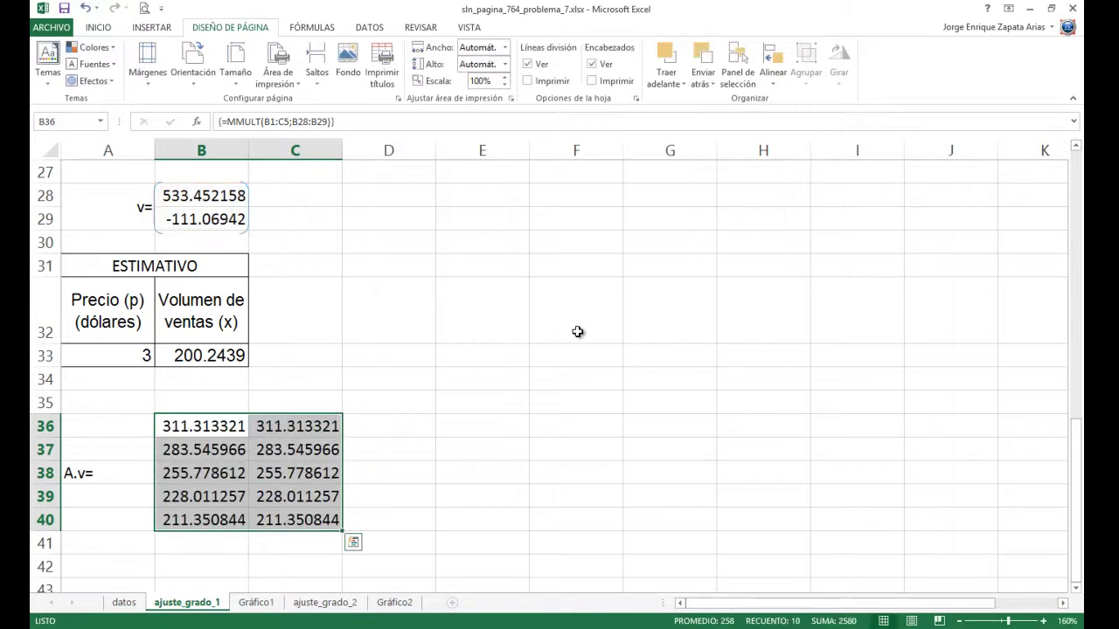
Align the A.v= label in A38 to the right of its cell
click(115, 473)
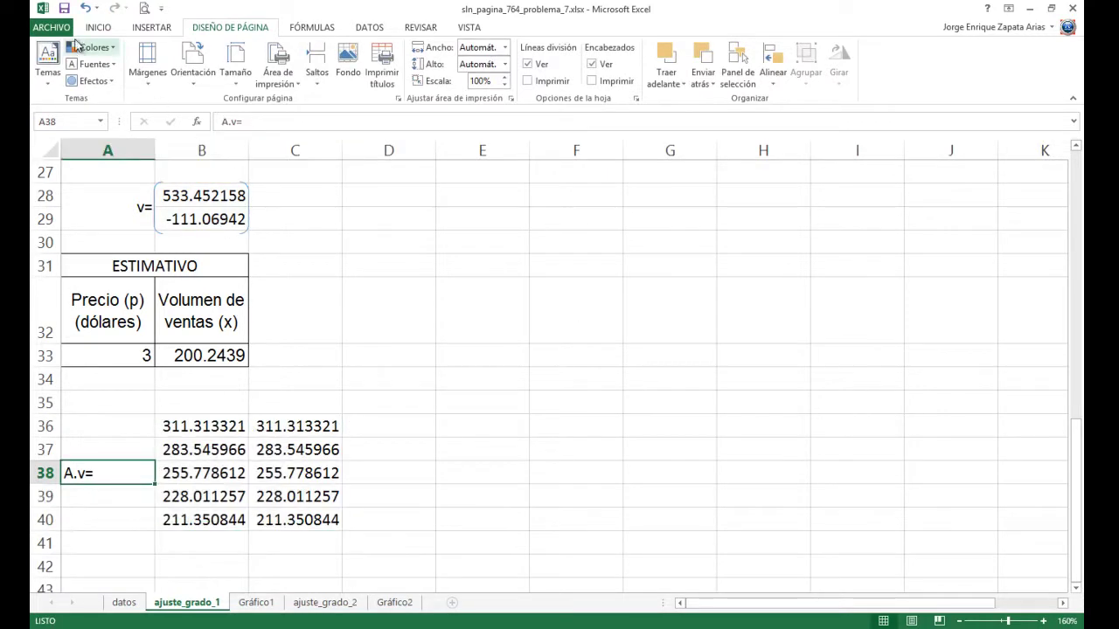
click(98, 27)
click(342, 75)
scroll(410, 455, down, 2)
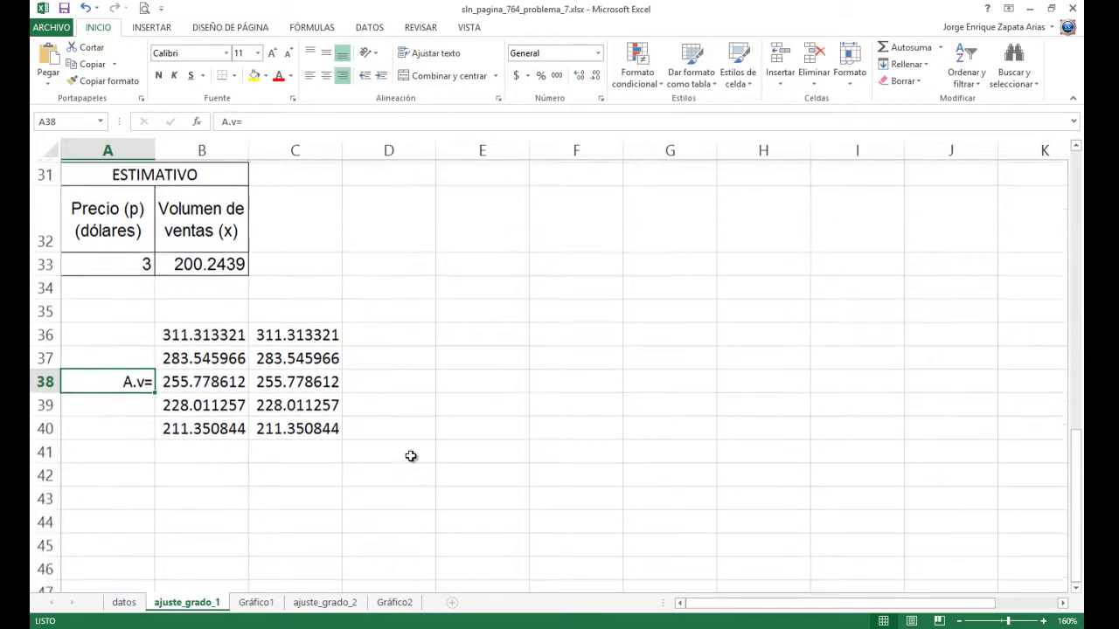
Recolour the outline of the brackets around the Aᵗ.Y matrix in B20:B21 to black
scroll(201, 312, up, 6)
scroll(201, 312, up, 3)
scroll(201, 314, down, 2)
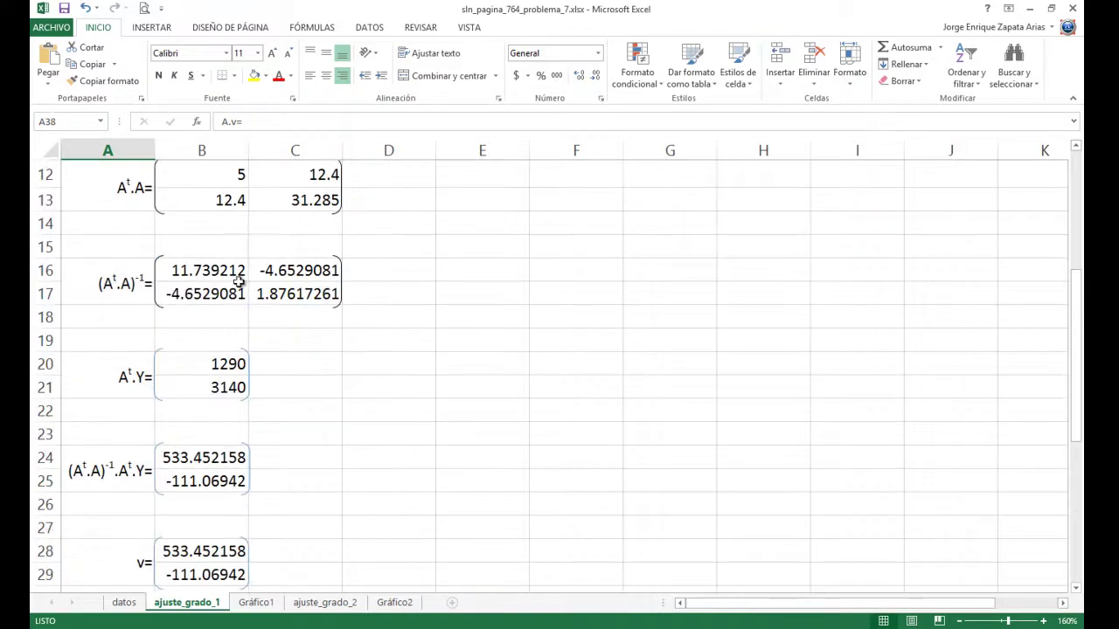
click(153, 352)
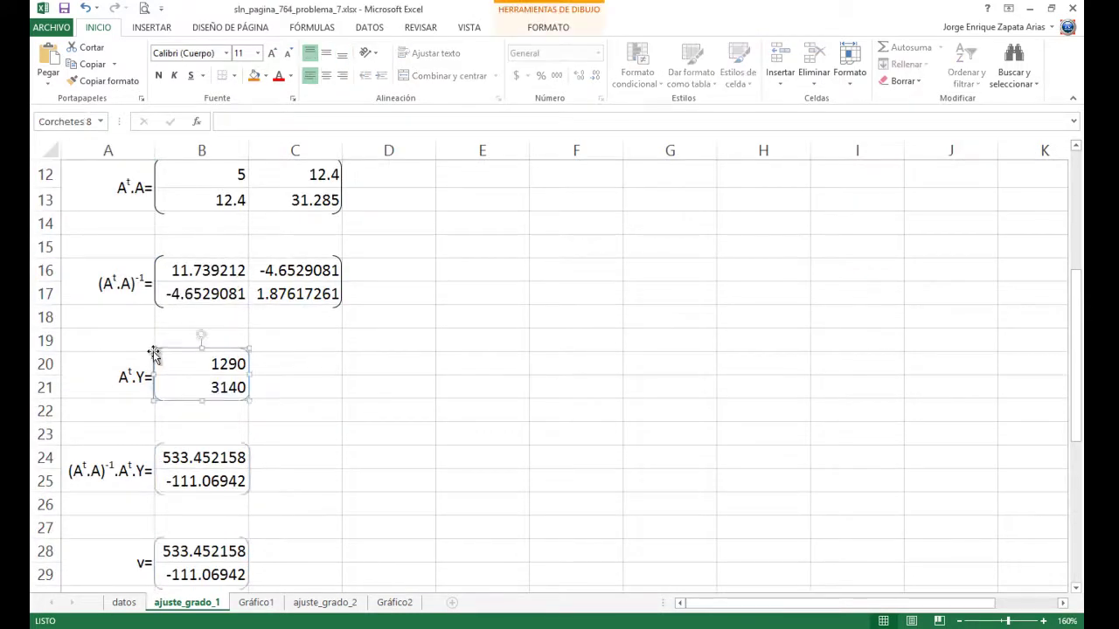
right_click(153, 352)
click(240, 316)
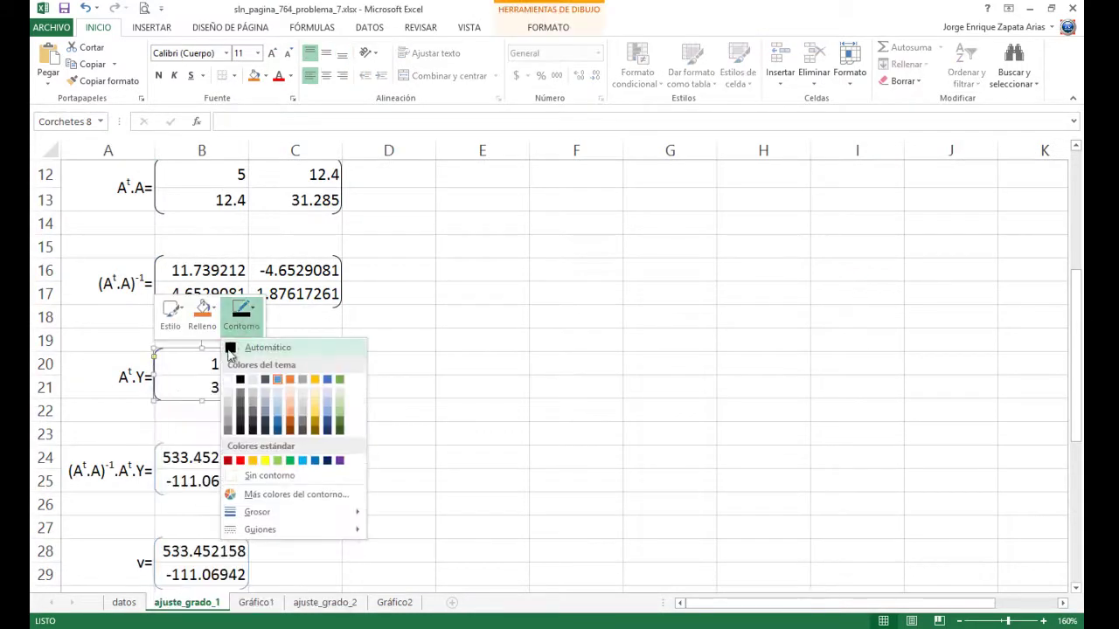
click(252, 426)
Set the outline of the brackets around (Aᵗ.A)⁻¹.Aᵗ.Y in B24:B25 to the automatic black colour
right_click(155, 449)
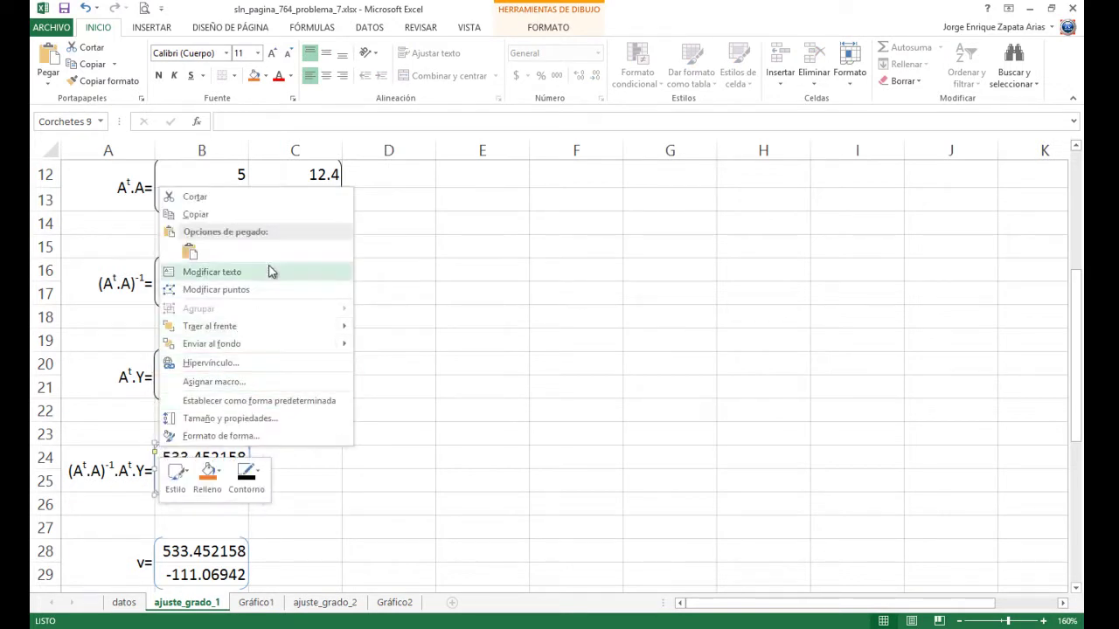
key(Escape)
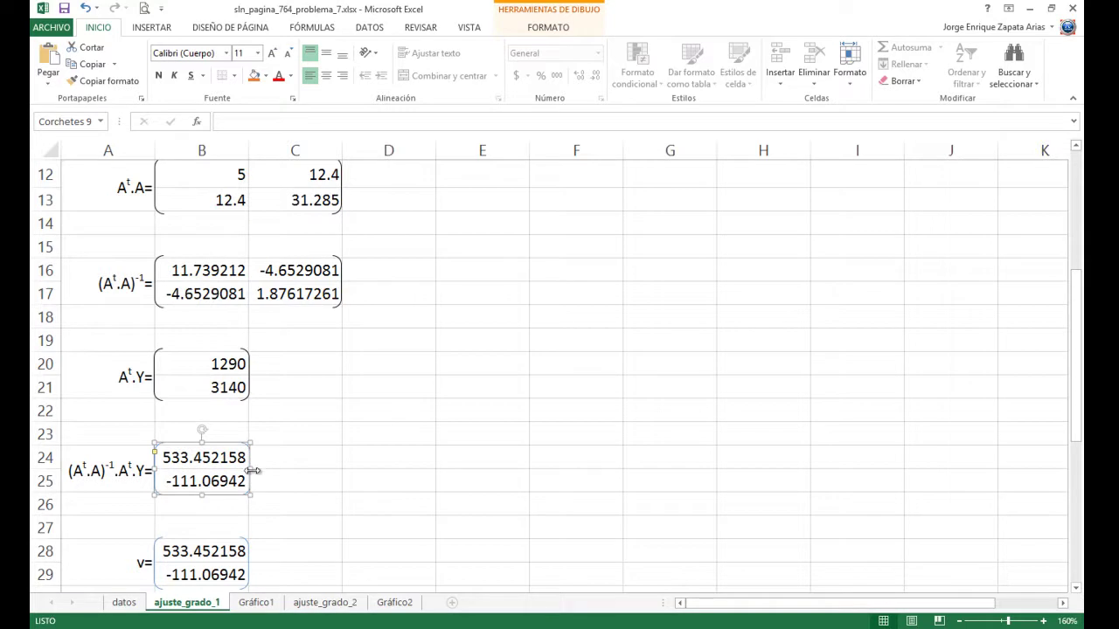
right_click(156, 453)
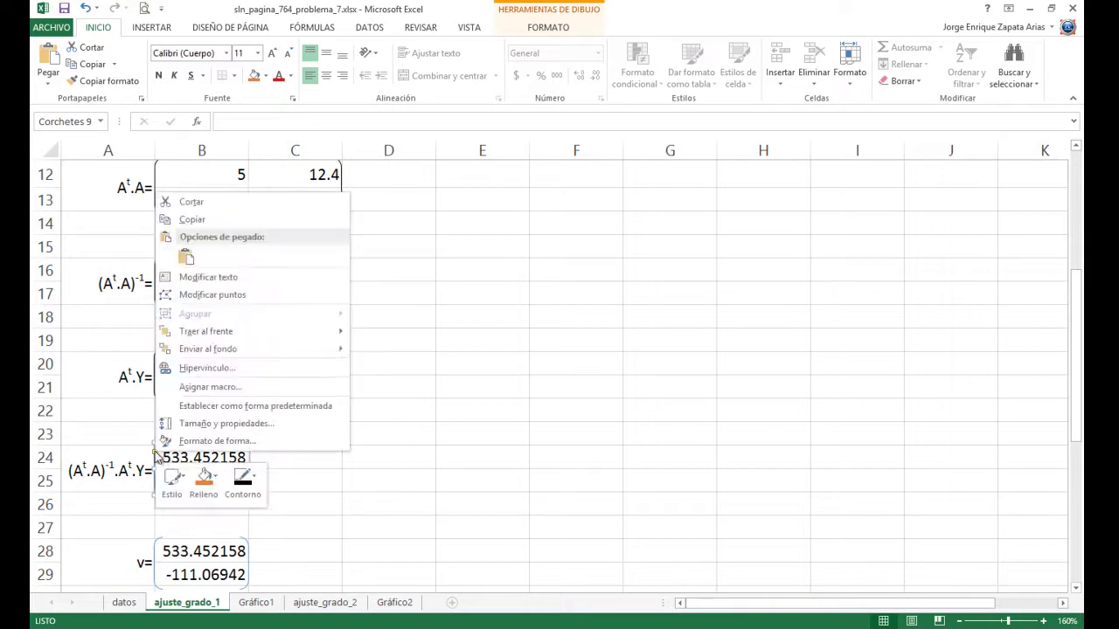
click(242, 479)
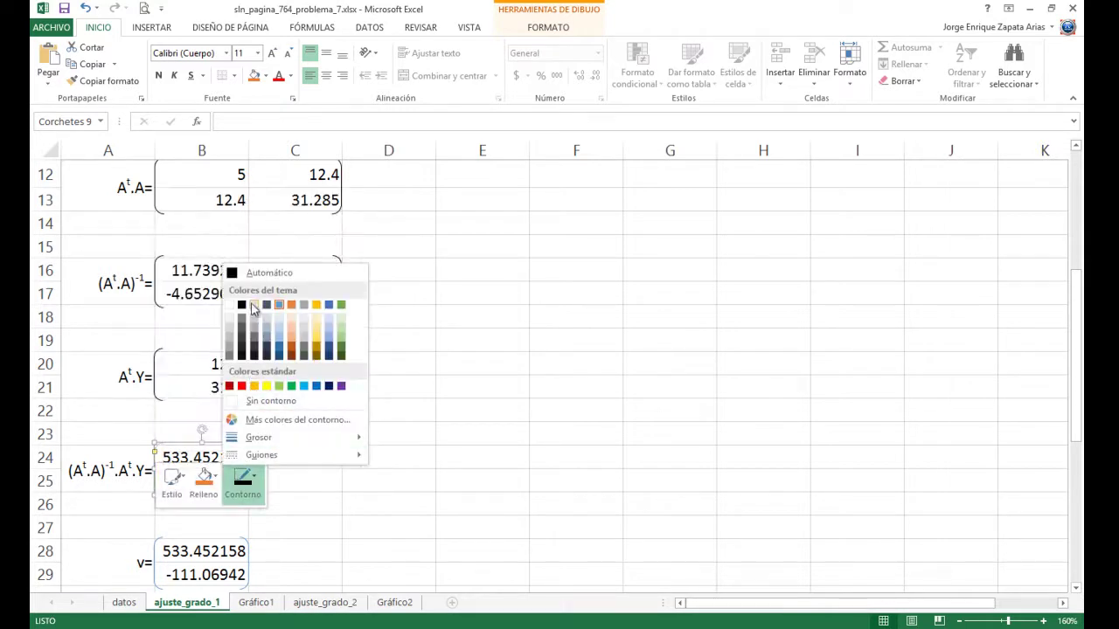
click(232, 272)
click(394, 417)
Set the outline of the brackets around the v matrix in B28:B29 to the automatic black colour
scroll(376, 420, down, 4)
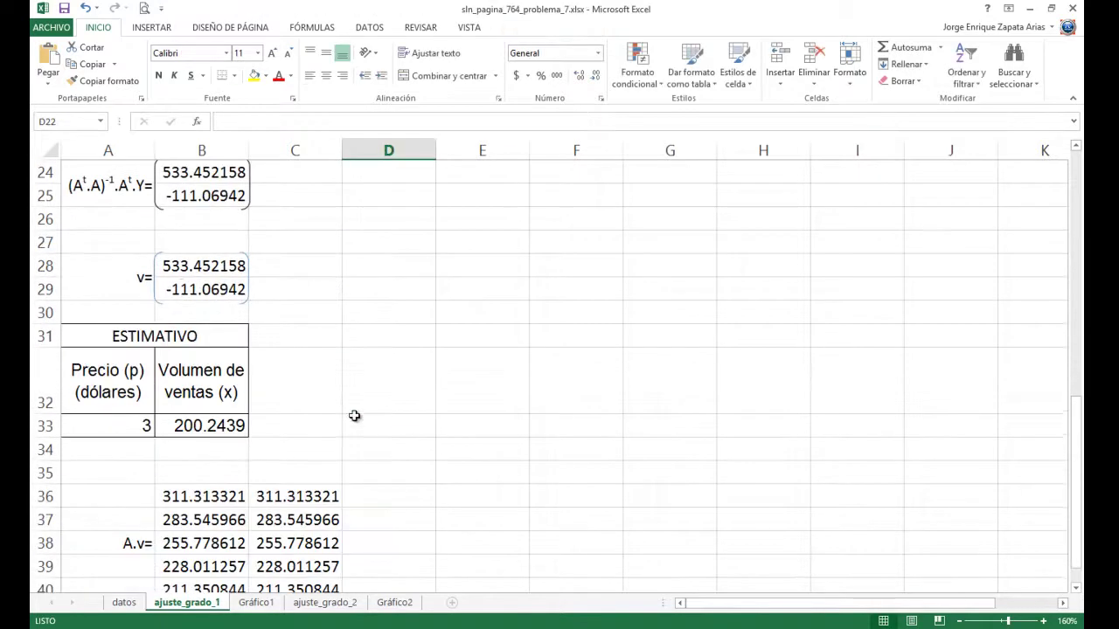
right_click(157, 274)
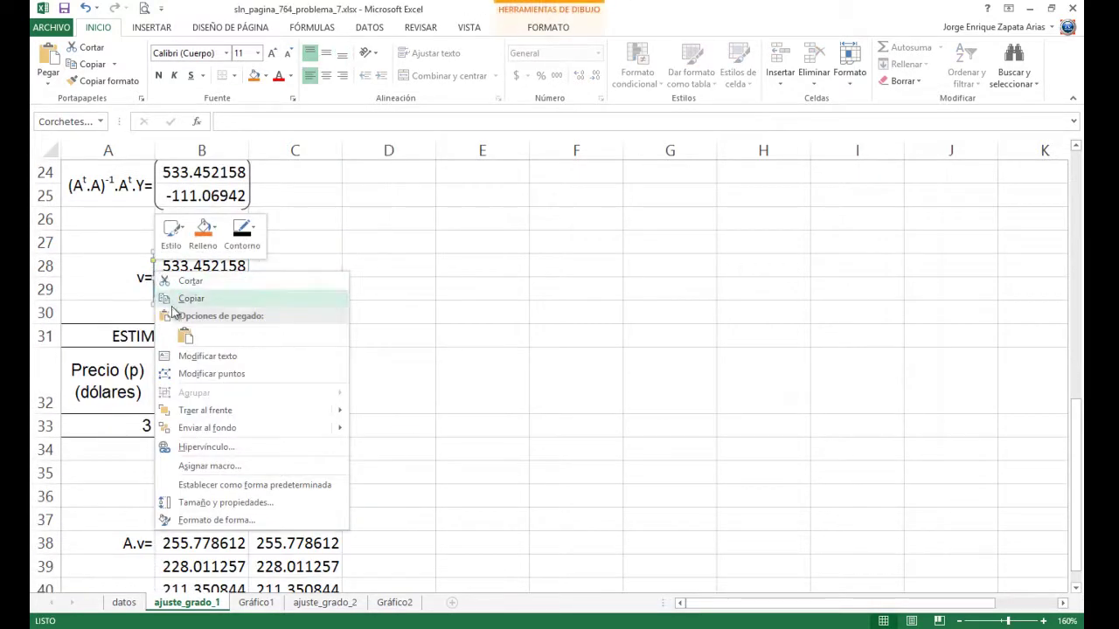
click(245, 232)
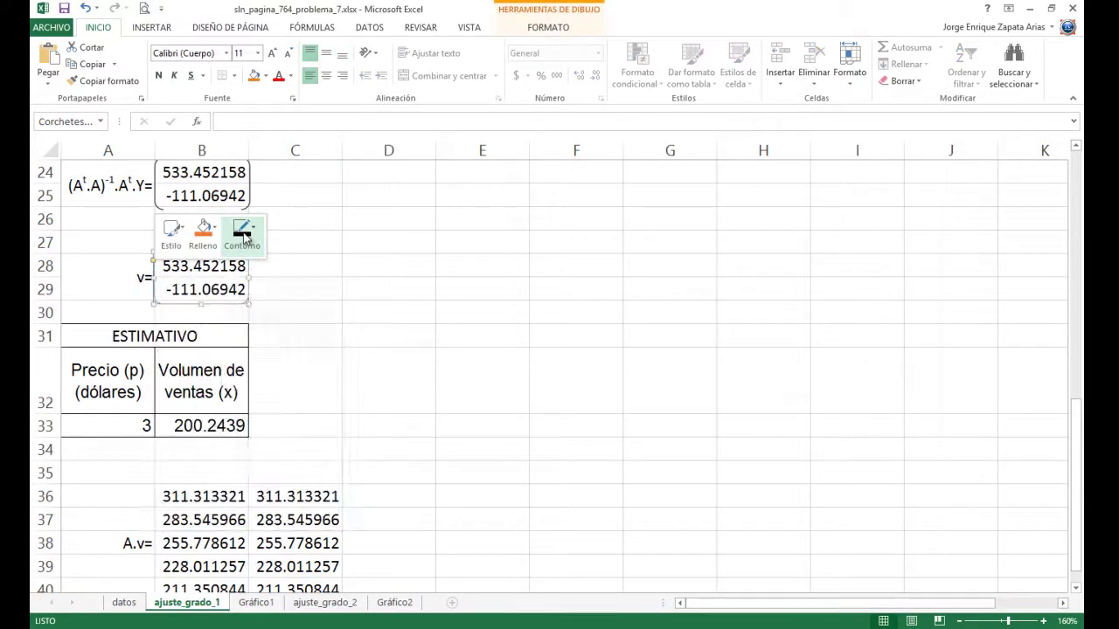
click(253, 267)
click(405, 296)
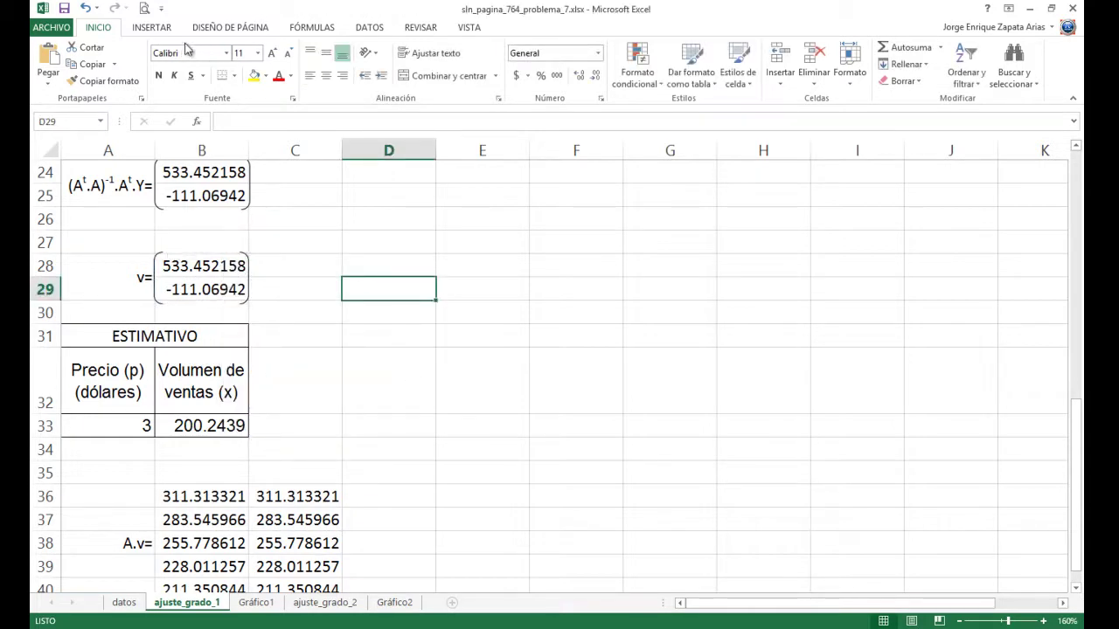
Draw a double bracket shape about 2.99 cm high and 4.22 cm wide around the A.v matrix in B36:C40
click(150, 28)
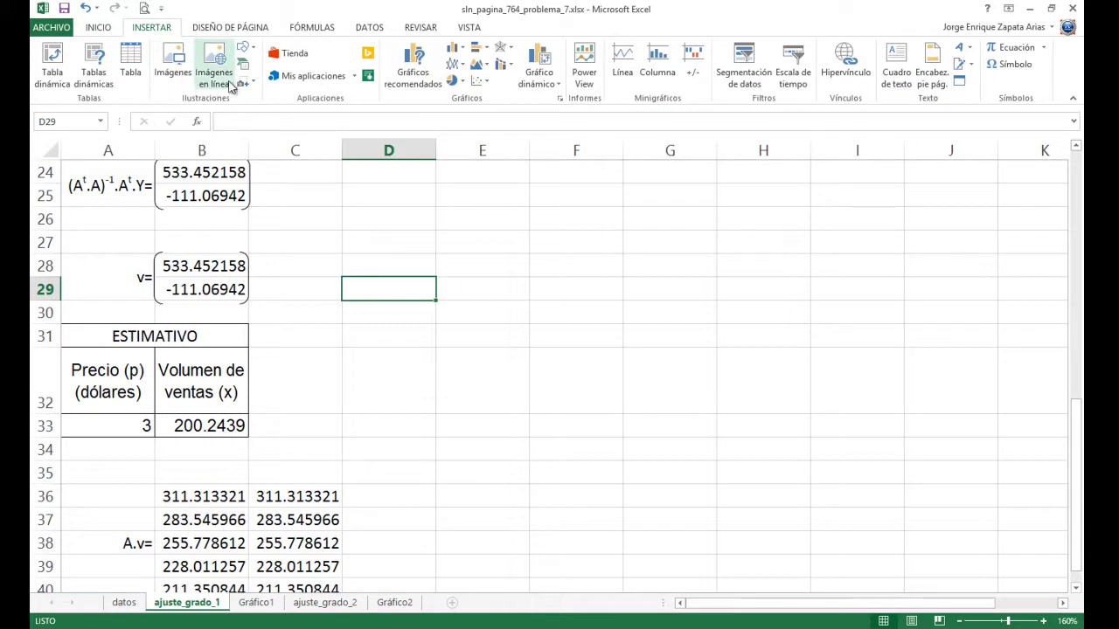
click(252, 54)
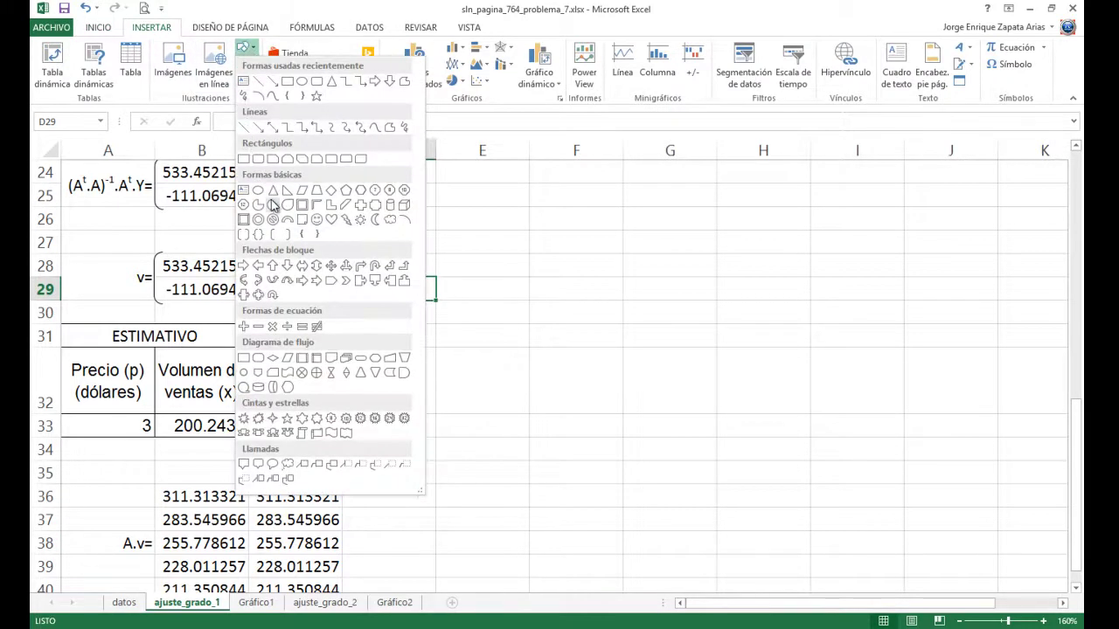
click(244, 235)
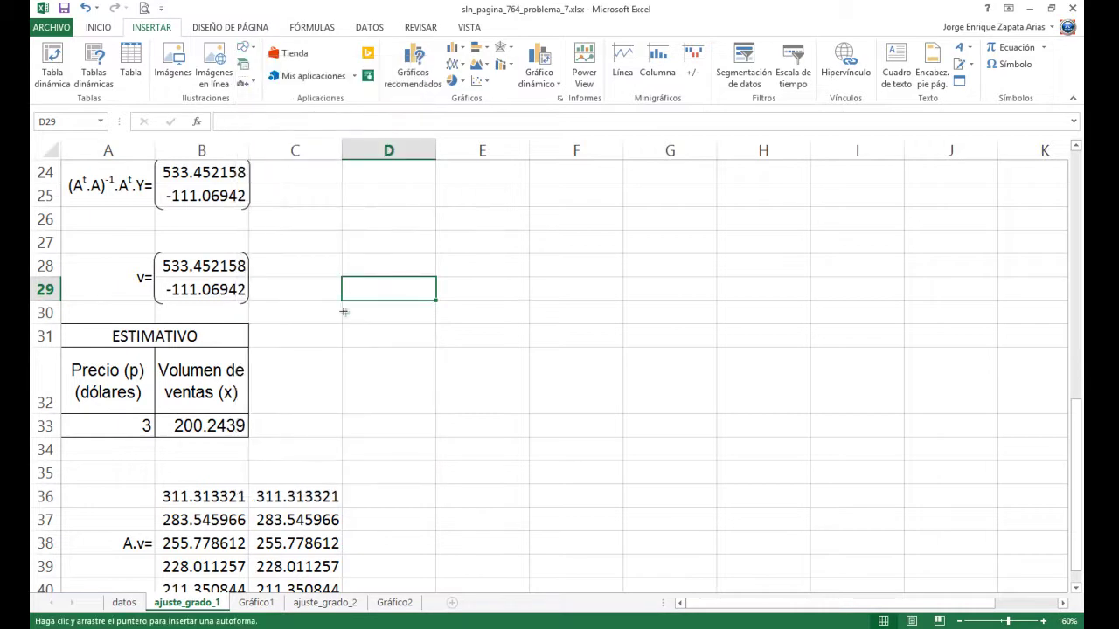
scroll(339, 319, down, 3)
mouse_move(154, 223)
mouse_down()
mouse_move(215, 311)
mouse_move(291, 352)
mouse_move(341, 355)
mouse_up()
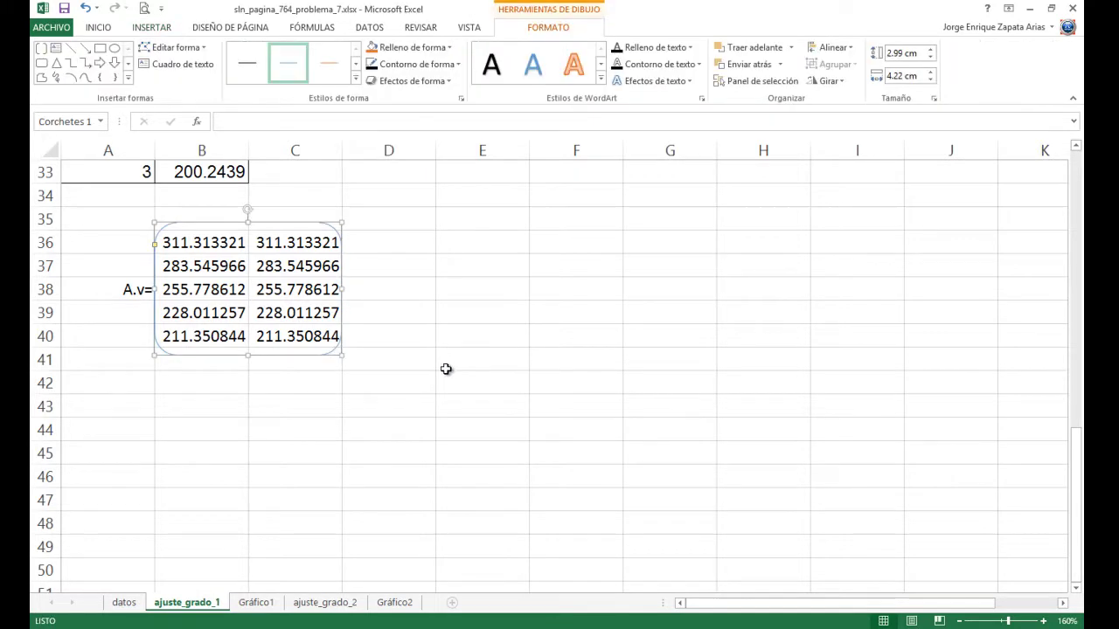
Set the outline of the new brackets around the A.v matrix to black
right_click(155, 229)
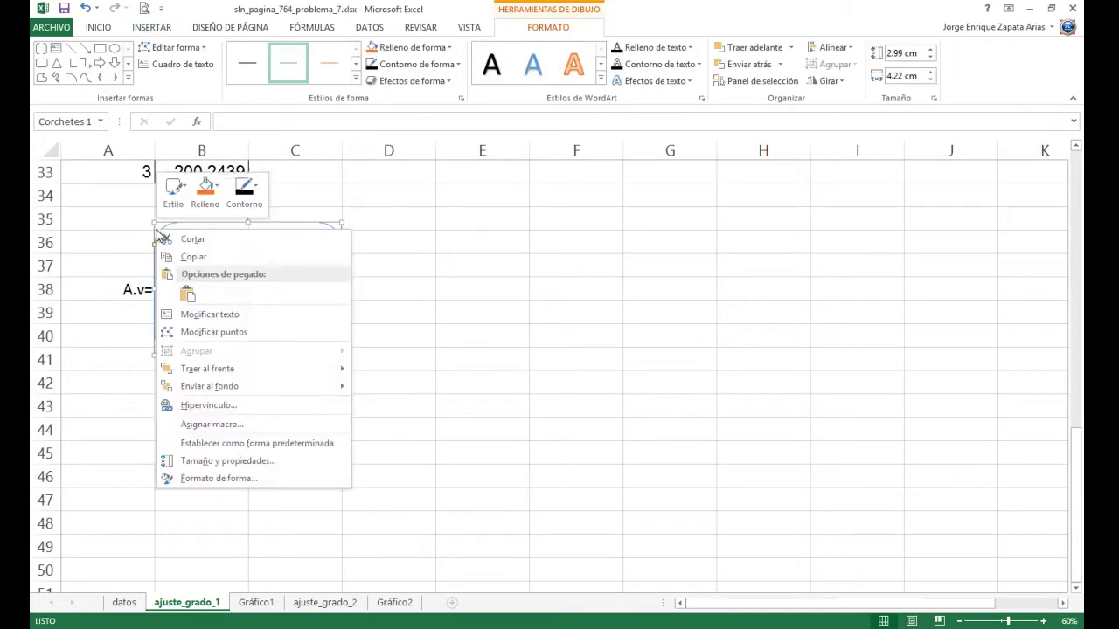
click(254, 195)
click(266, 225)
click(394, 372)
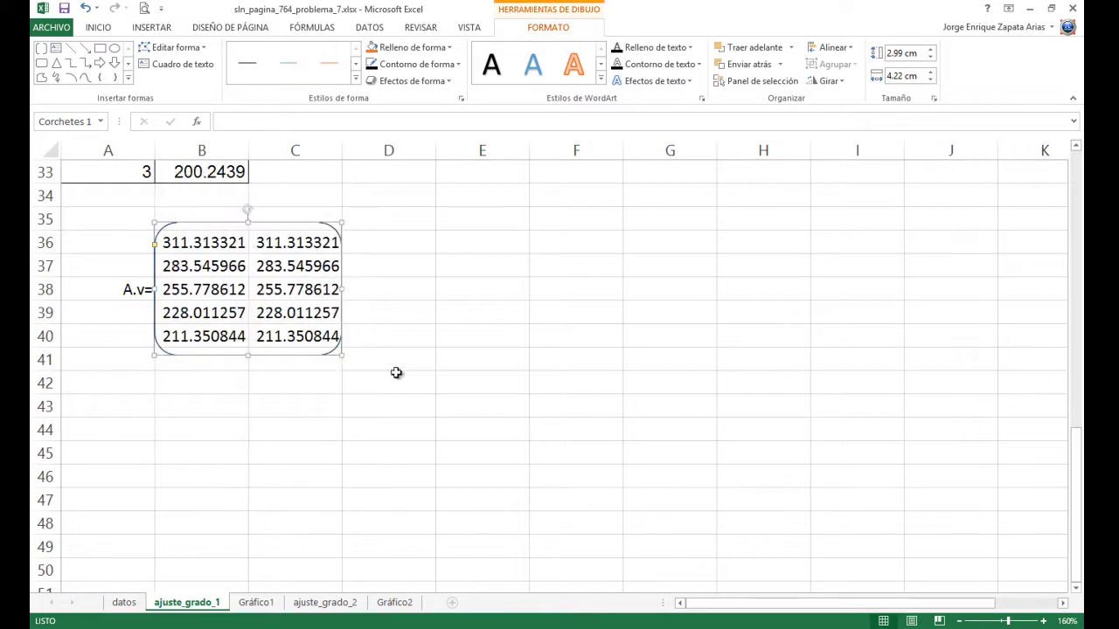
click(271, 452)
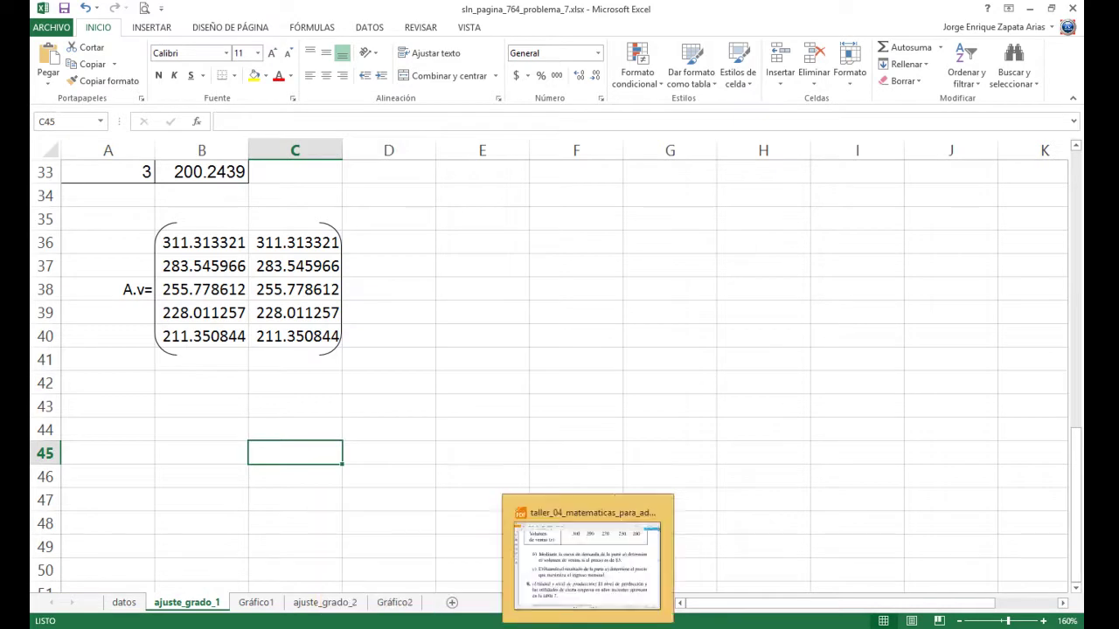
click(577, 568)
key(alt+Tab)
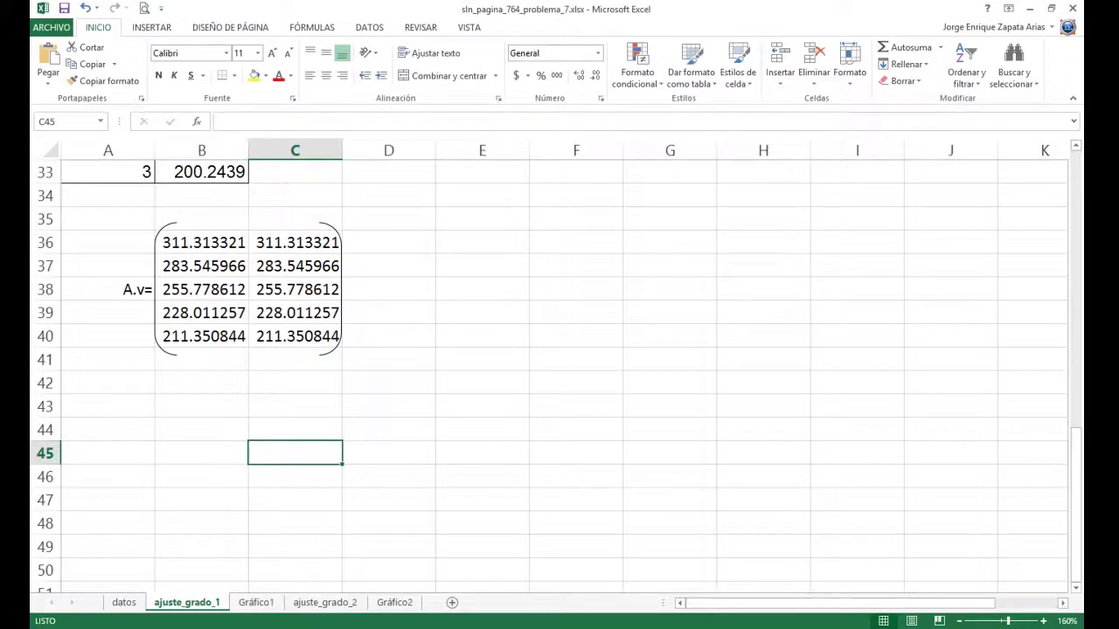
key(alt+Tab)
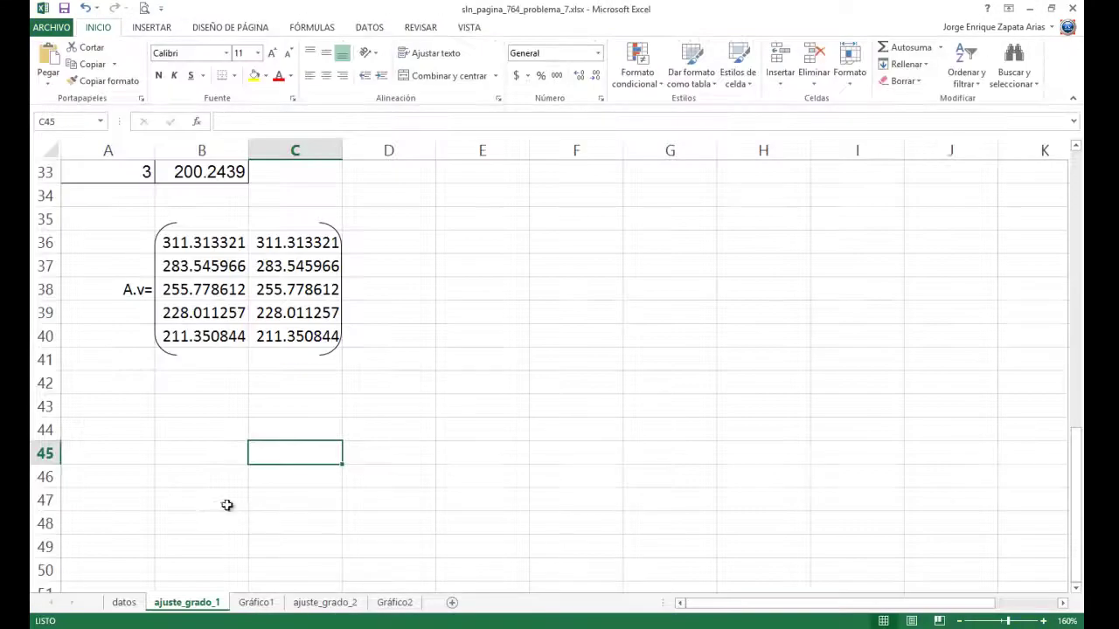
Copy the A.v= label from A38 to A45 and change the copy to A.v-Y=
click(115, 283)
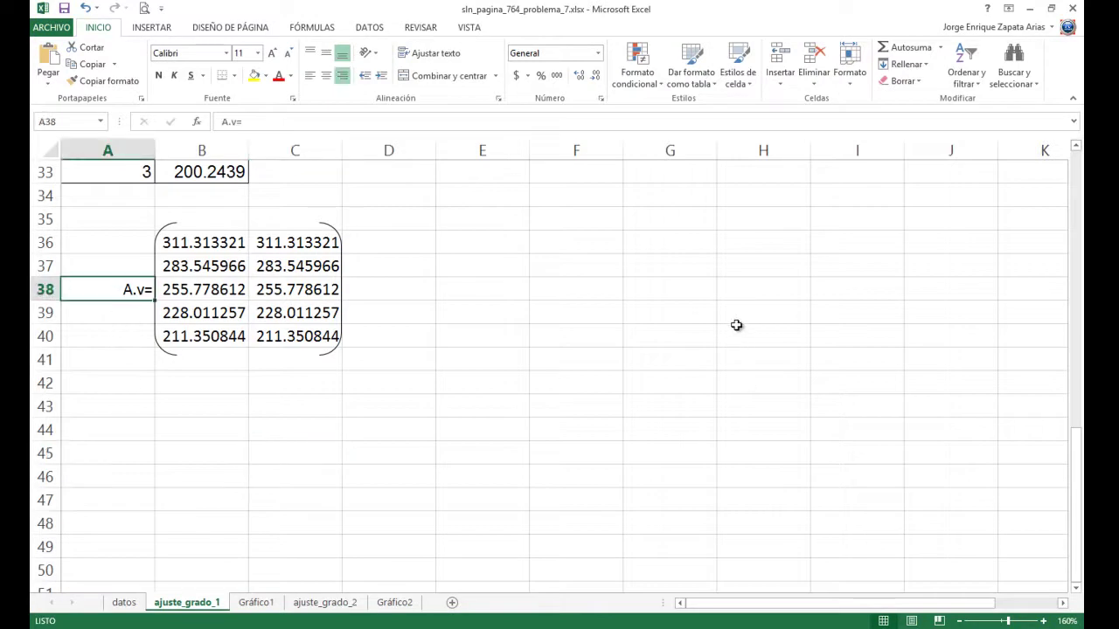
key(ctrl+c)
key(Down)
key(Down)
key(Down)
key(Down)
key(Down)
key(Down)
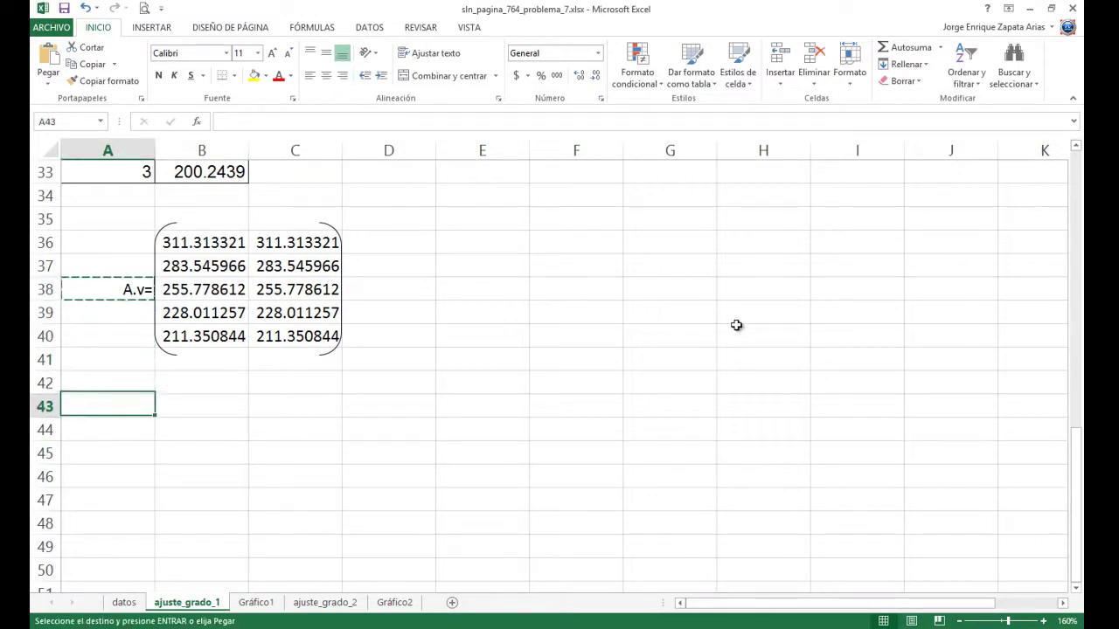
key(Down)
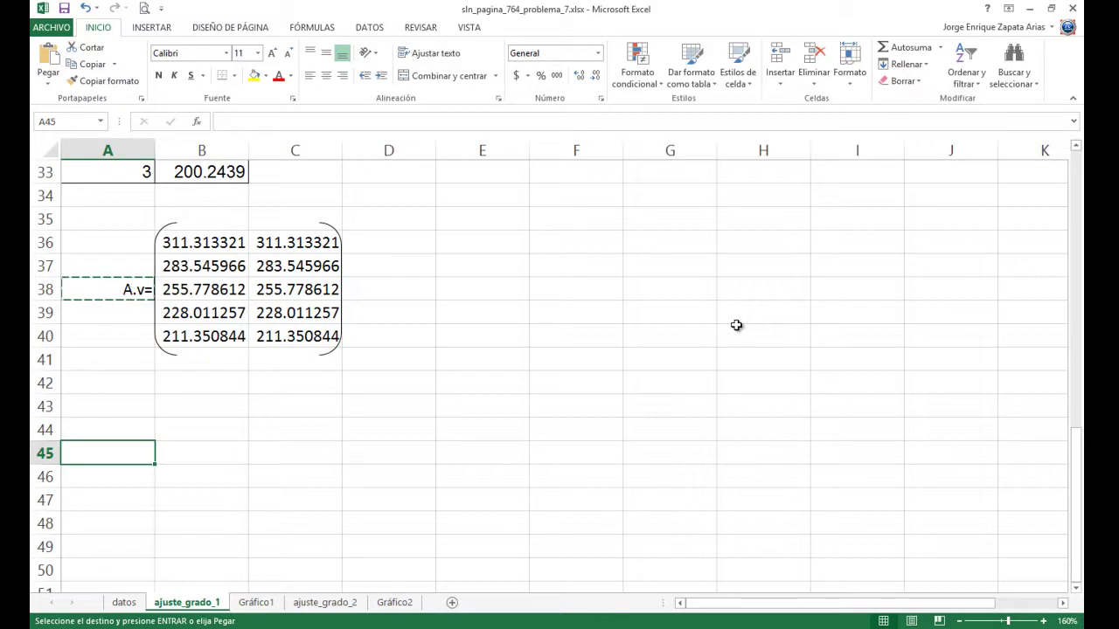
key(ctrl+v)
key(F2)
key(Left)
text(-)
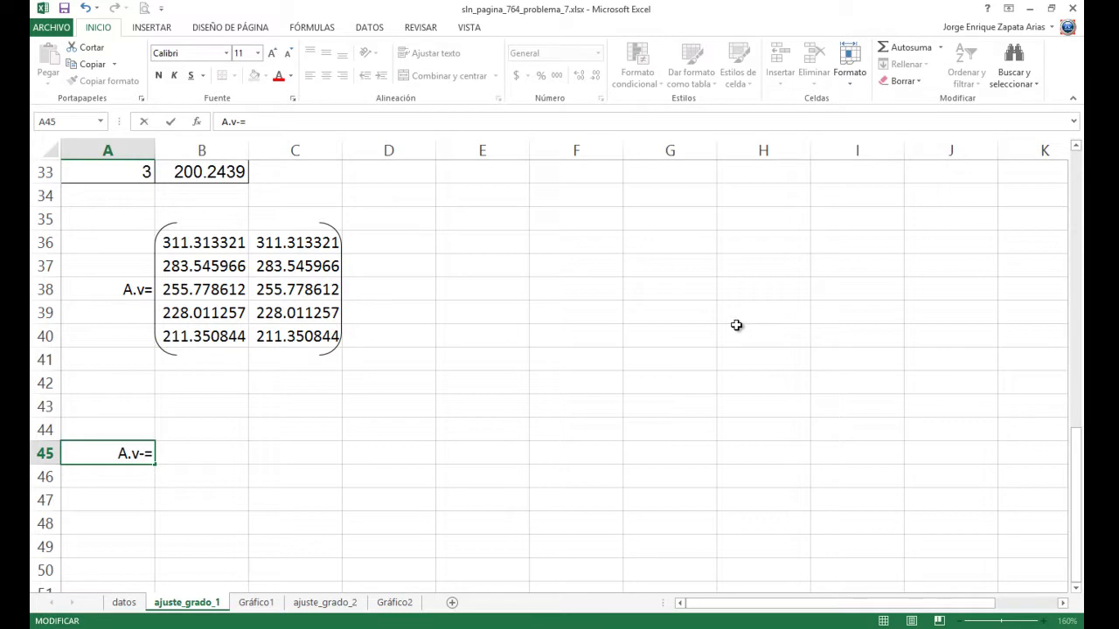
text(Y)
Clear the MMULT array results of the A.v matrix from B36:C40
click(273, 266)
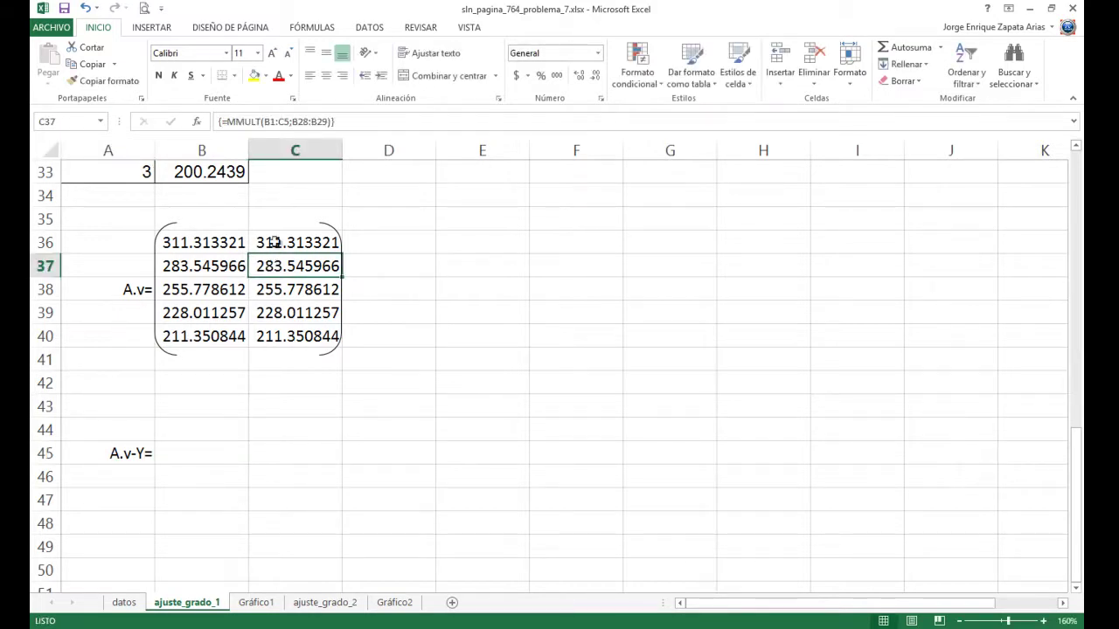
click(273, 243)
key(Left)
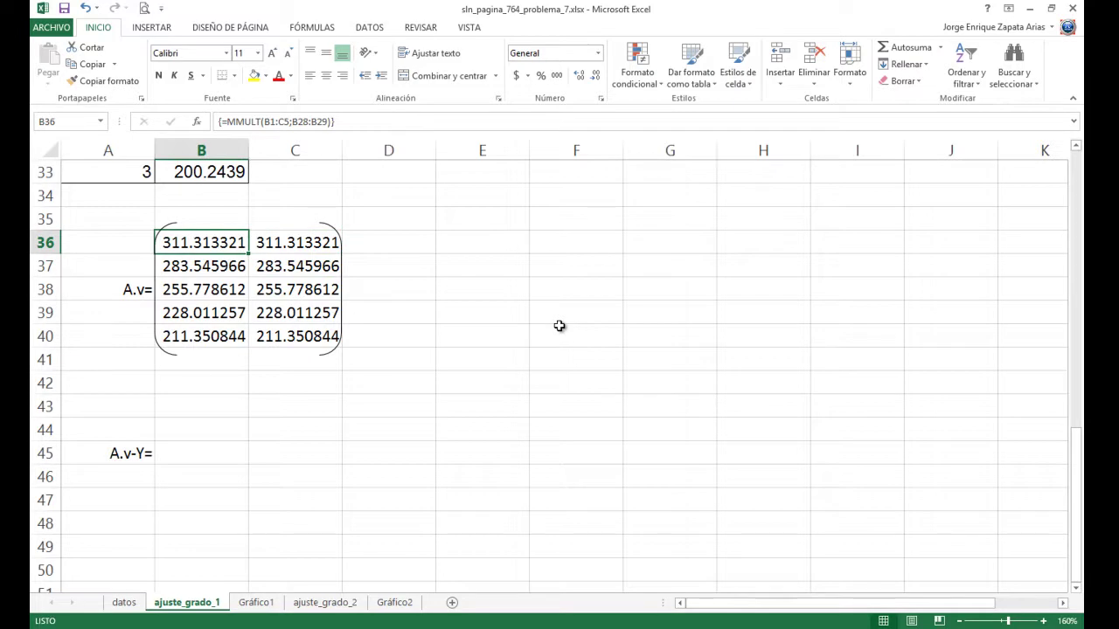
key(shift+Down)
key(shift+Down)
key(shift+Down)
key(shift+Down)
key(shift+Right)
key(Delete)
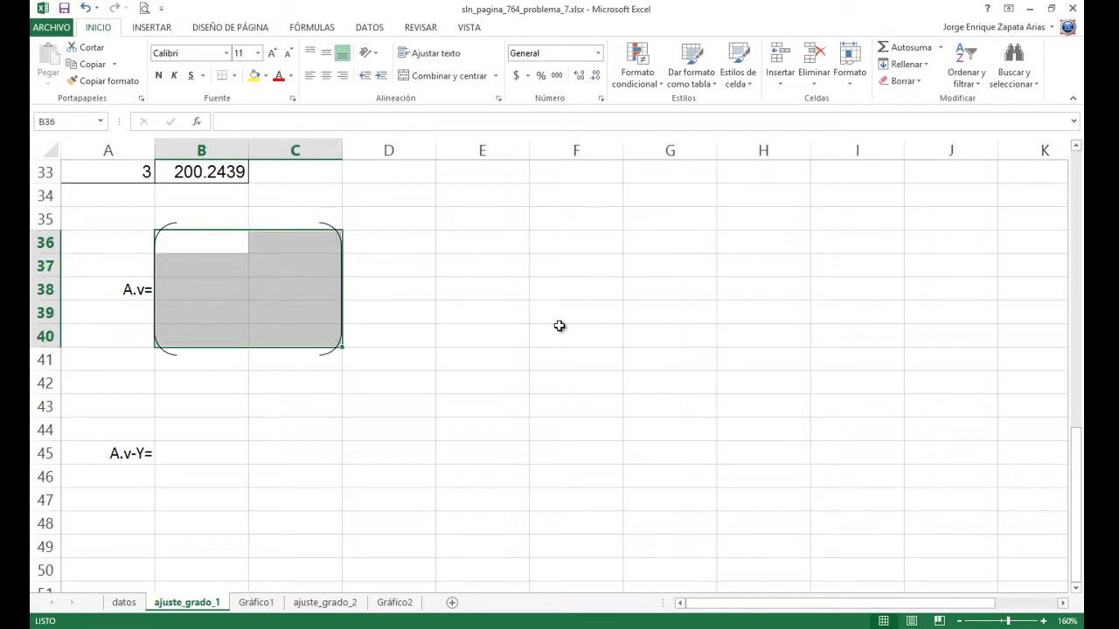
key(Left)
key(Right)
text(=mm)
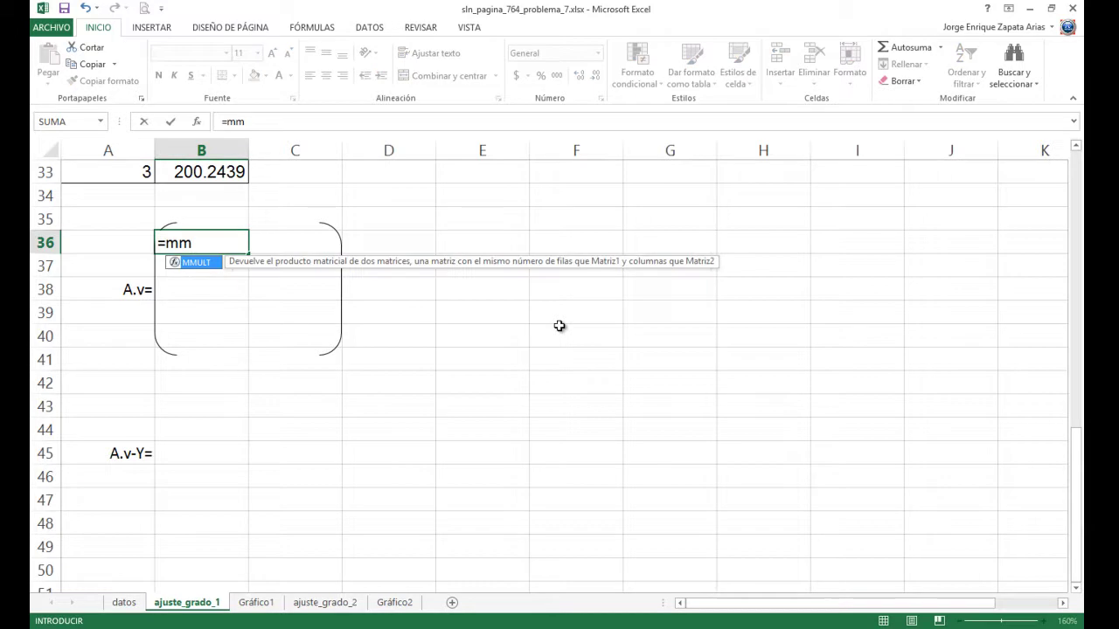
key(Tab)
scroll(463, 318, up, 10)
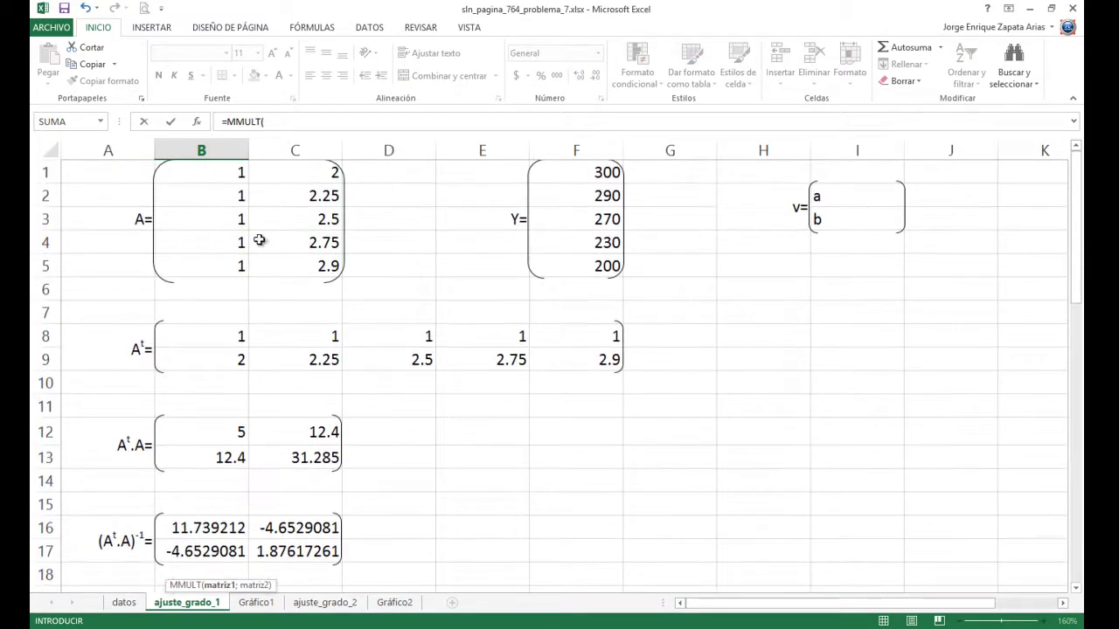
click(205, 167)
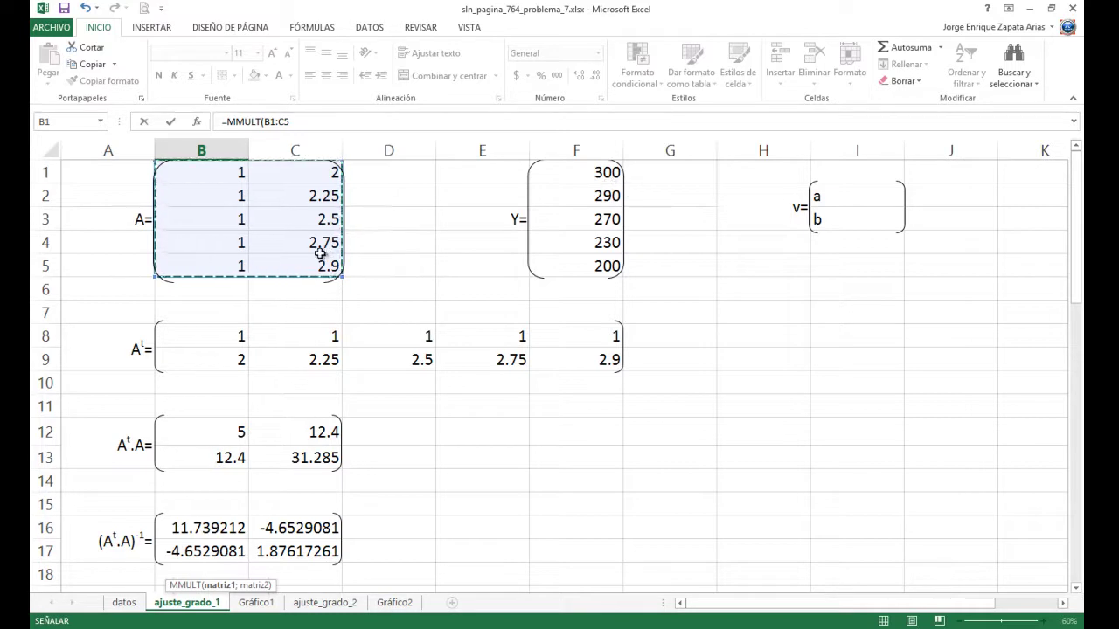
scroll(695, 437, down, 8)
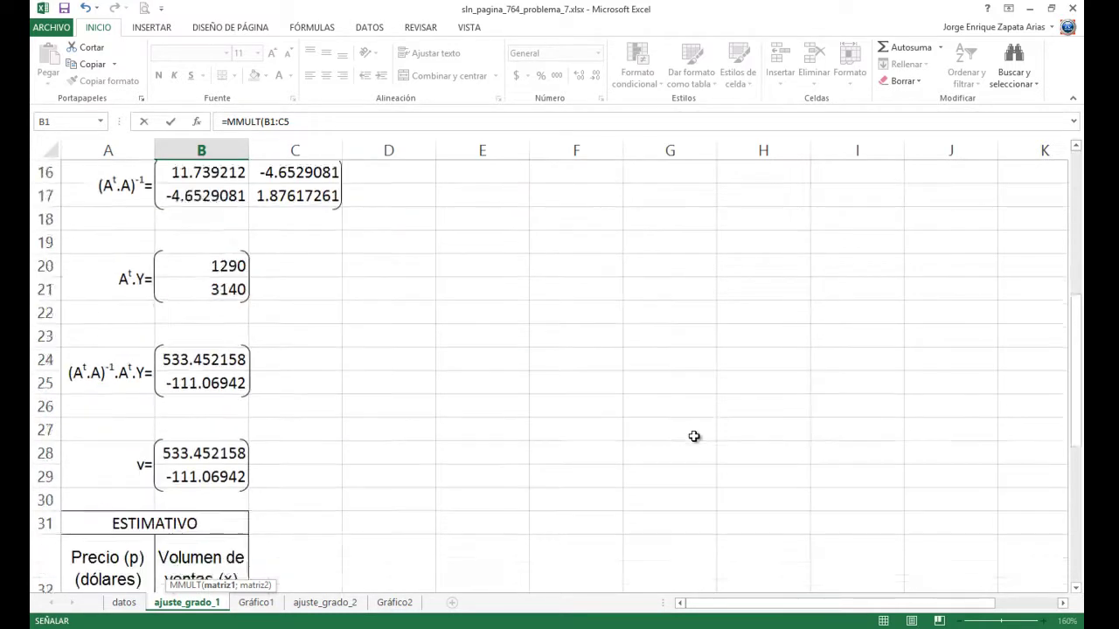
text(;)
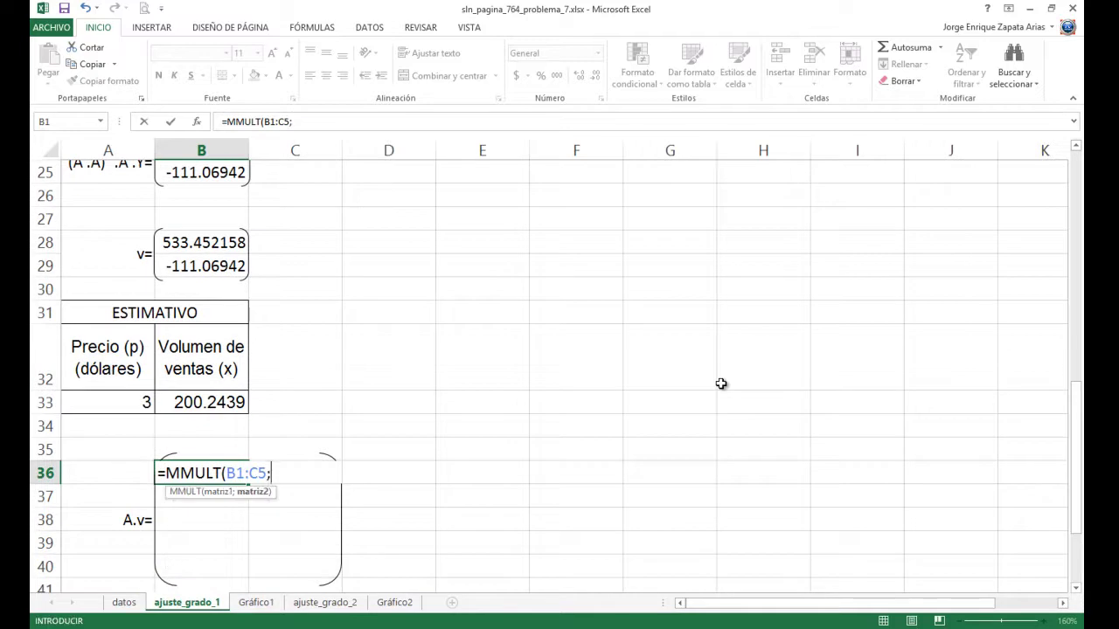
scroll(724, 367, up, 8)
click(579, 172)
scroll(175, 335, down, 7)
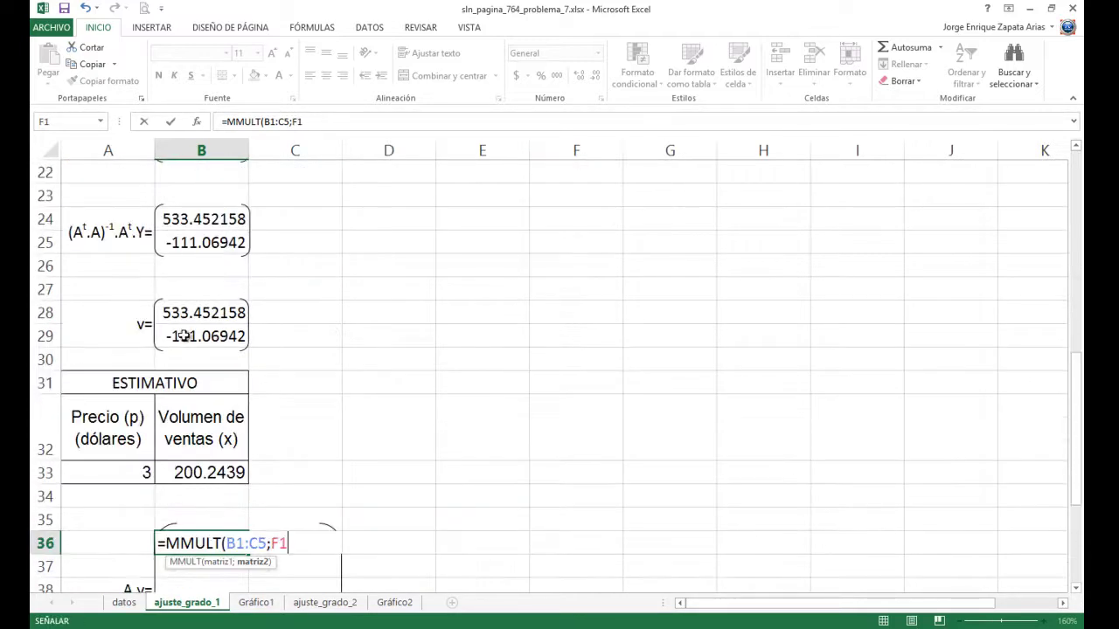
scroll(264, 336, down, 1)
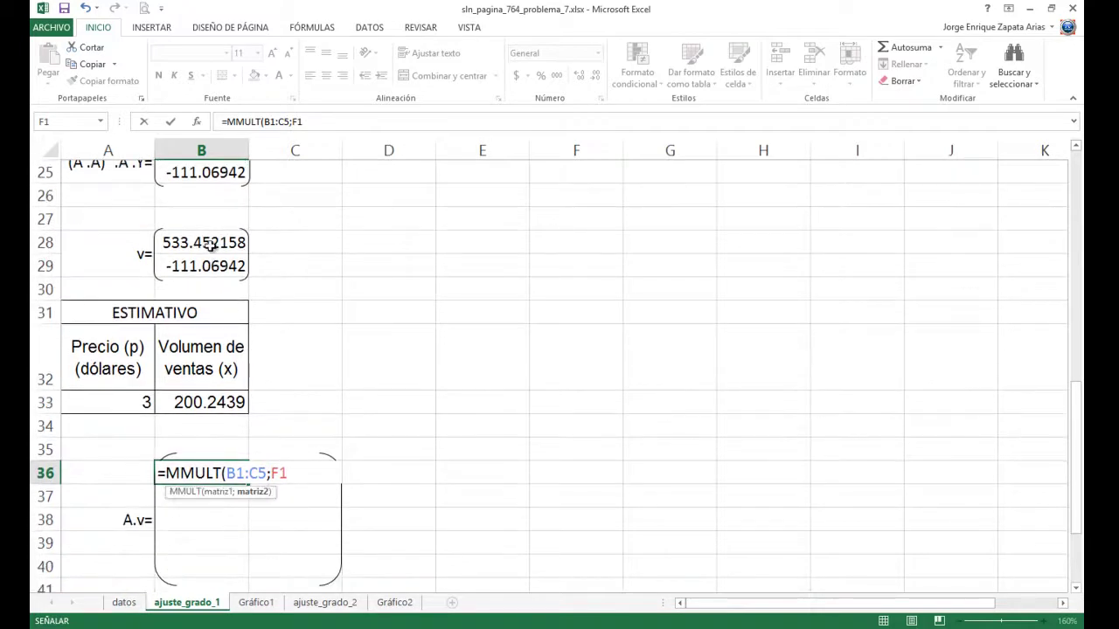
drag(210, 246, 207, 265)
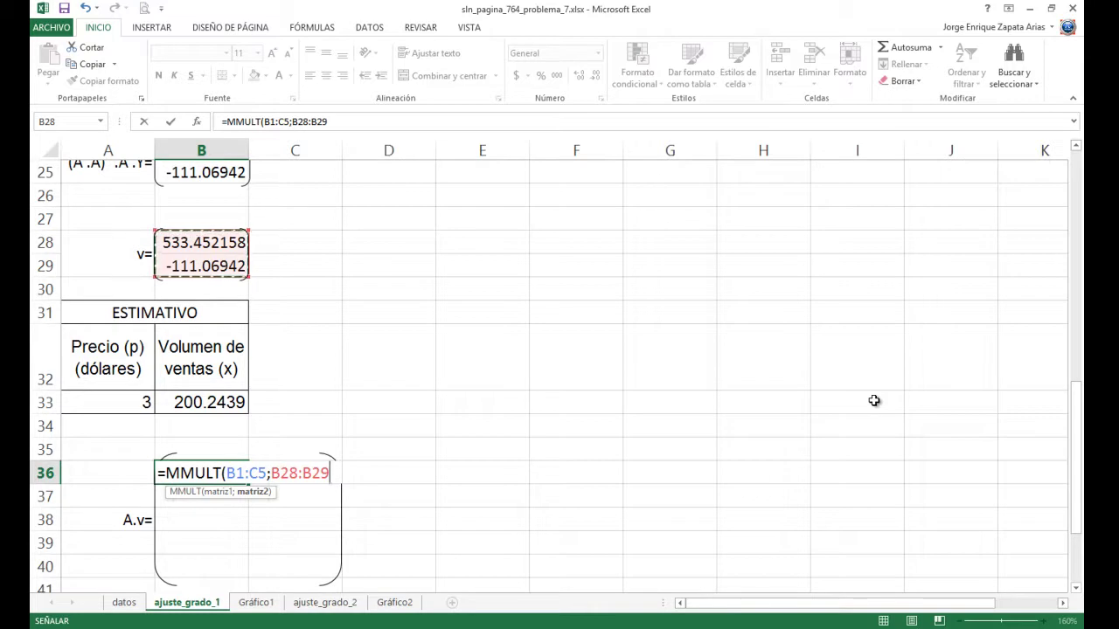
key(Escape)
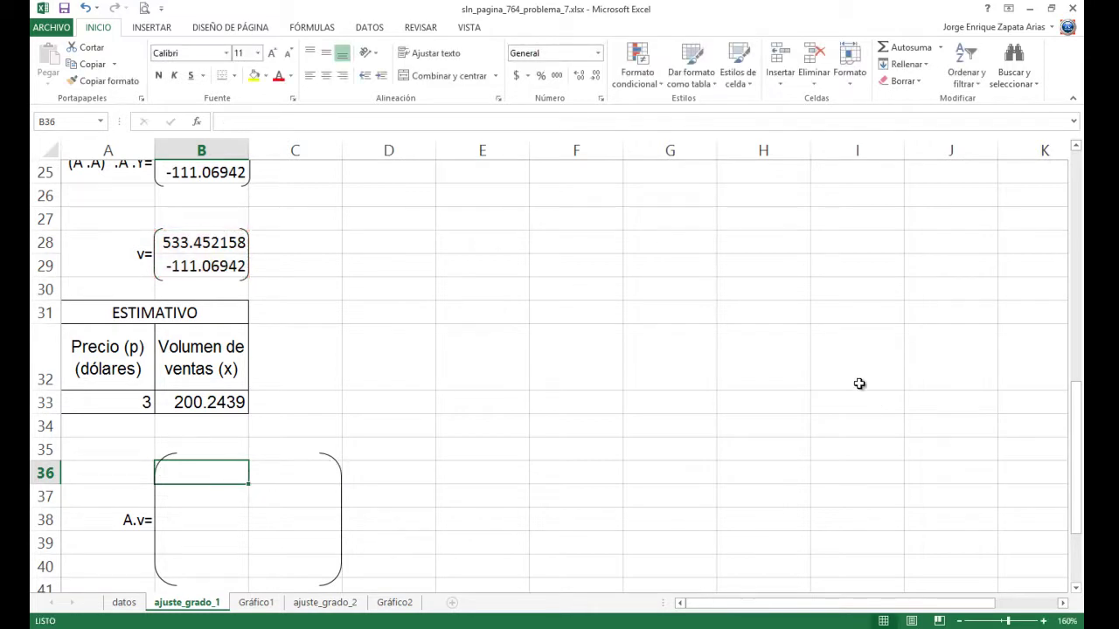
Try moving the A.v brackets over to columns H and I, and undo back to the filled matrix
click(483, 457)
drag(338, 474, 918, 371)
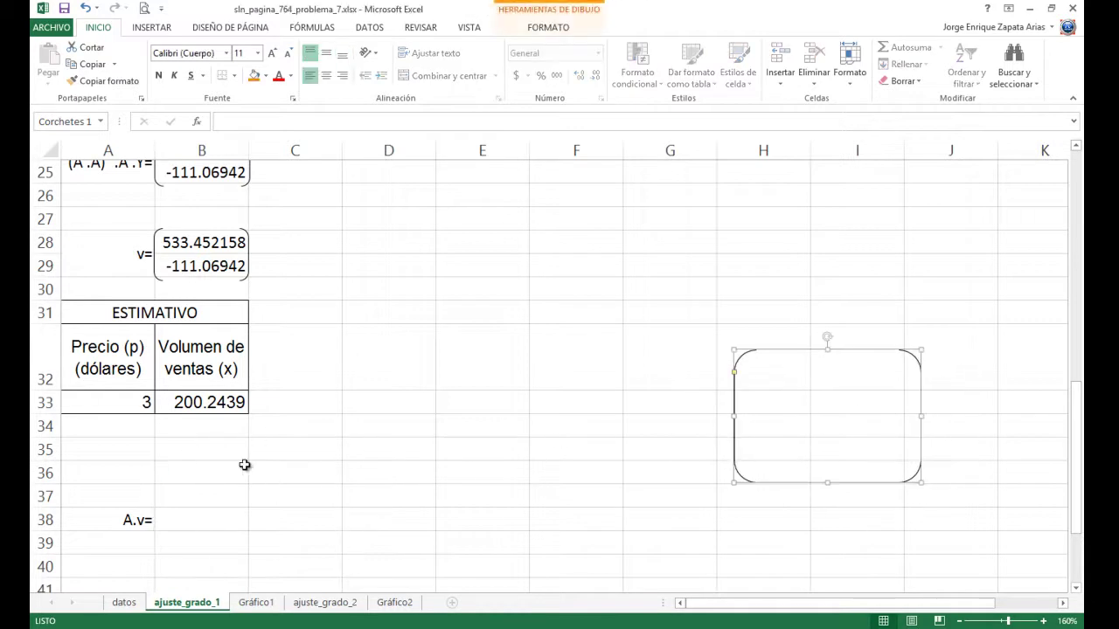
scroll(245, 455, up, 3)
scroll(175, 524, down, 2)
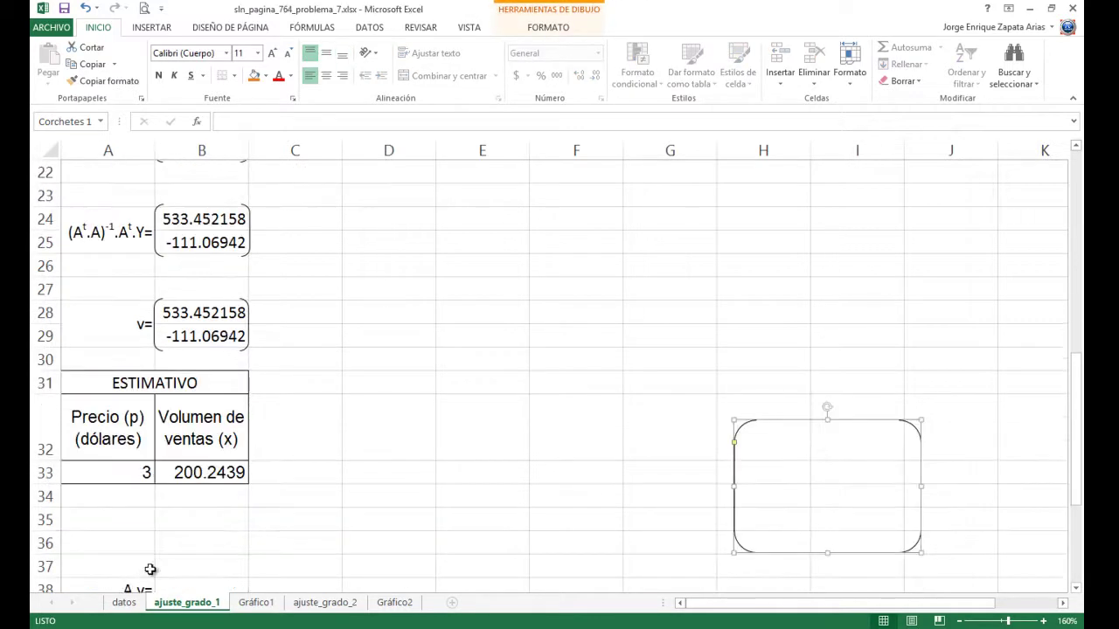
scroll(154, 568, up, 7)
scroll(154, 567, down, 10)
scroll(160, 524, up, 2)
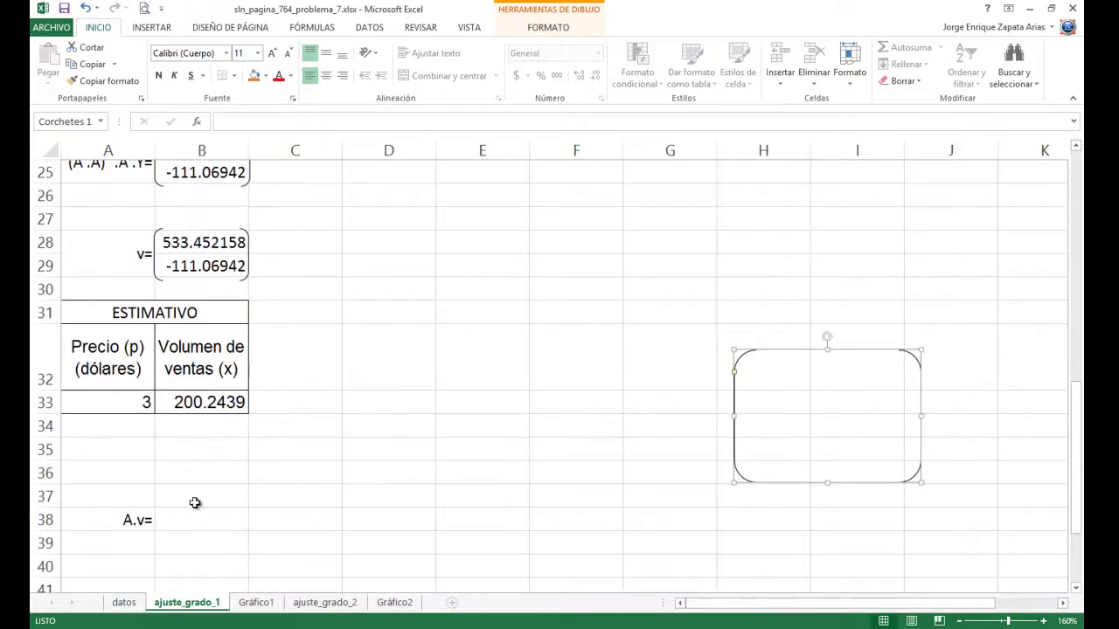
scroll(194, 501, down, 2)
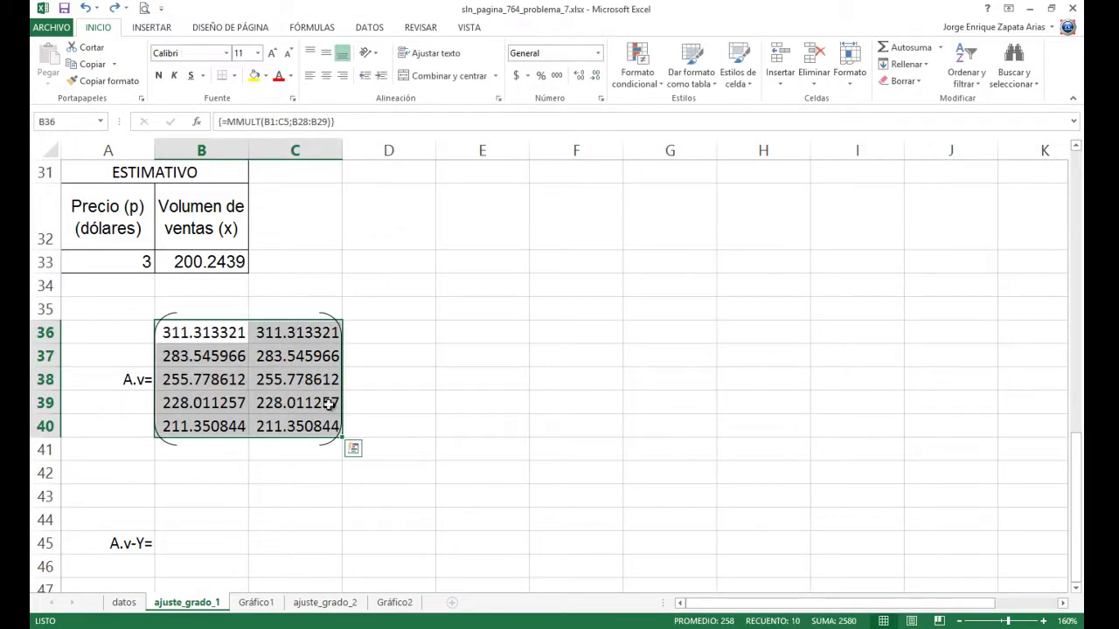
click(377, 399)
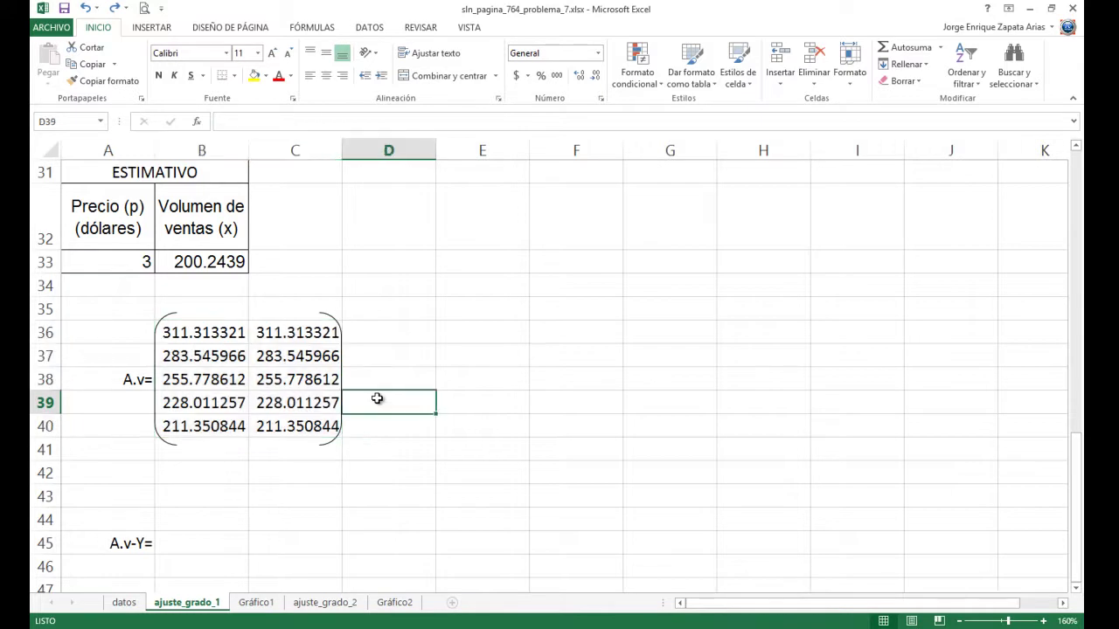
Delete the two-column A.v array from B36:C40, keeping the brackets in place
drag(190, 334, 304, 426)
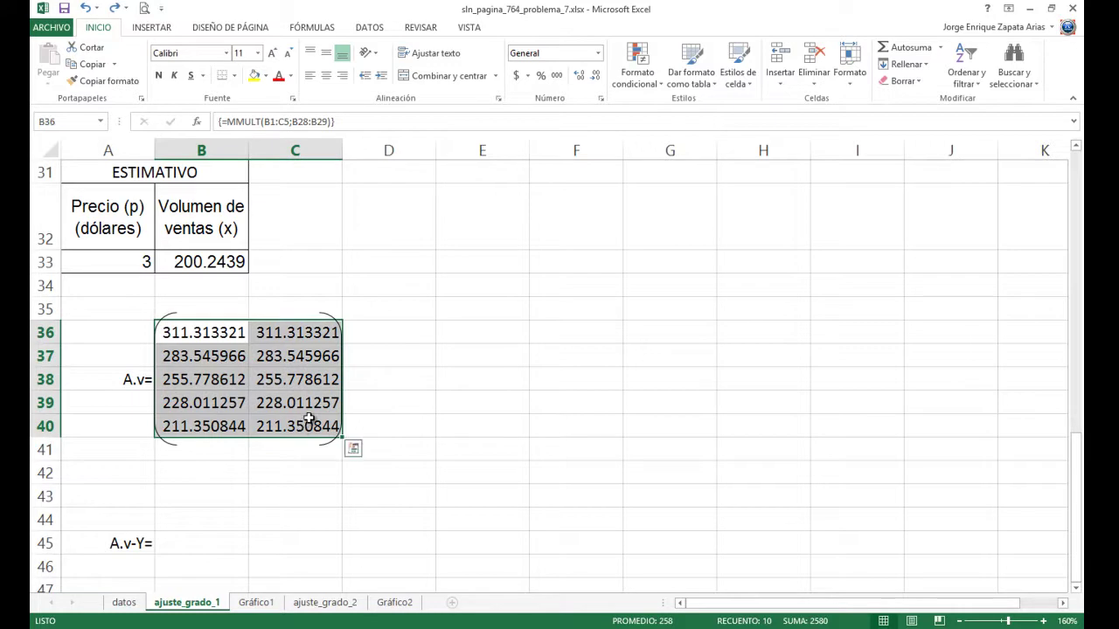
key(Delete)
click(363, 362)
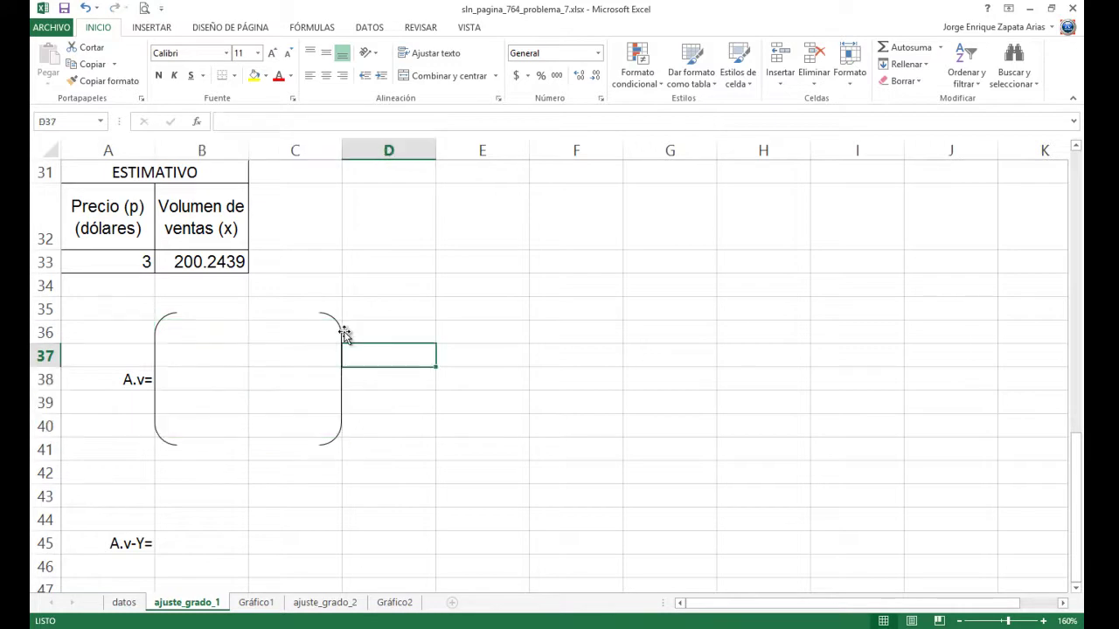
Move the bracket shape next to the A.v= label away to columns G and H, clearing column B
drag(342, 331, 824, 316)
click(458, 353)
Enter the formula =MMULT(B1:C5;B28:B29) in cell B36 to multiply matrix A by vector v
scroll(138, 425, up, 10)
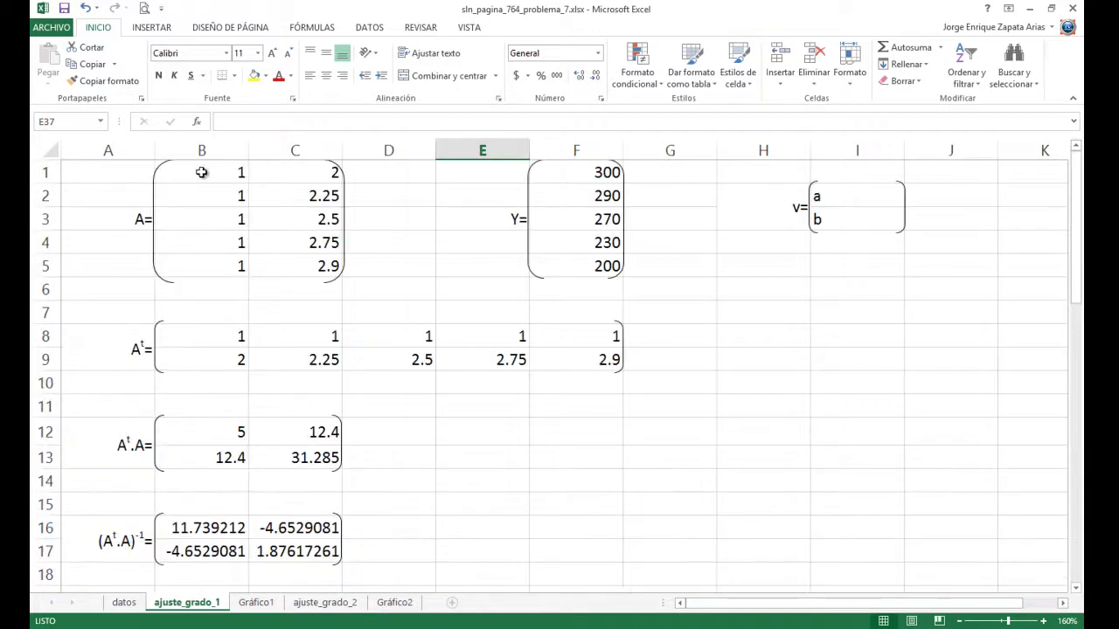
scroll(262, 367, down, 8)
scroll(227, 341, up, 2)
scroll(197, 307, down, 3)
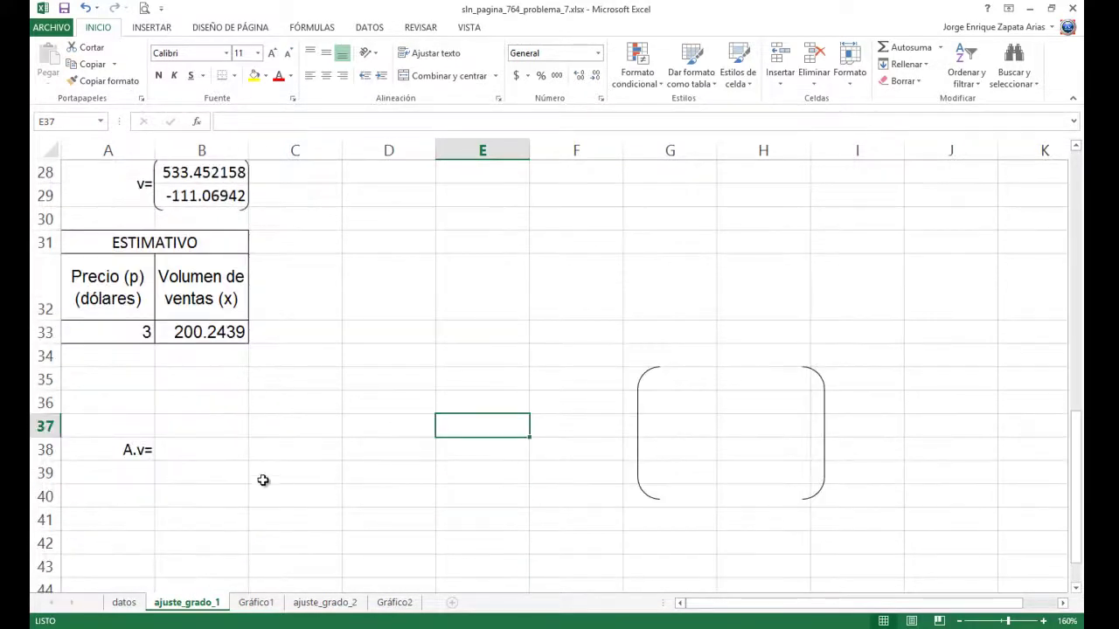
click(192, 404)
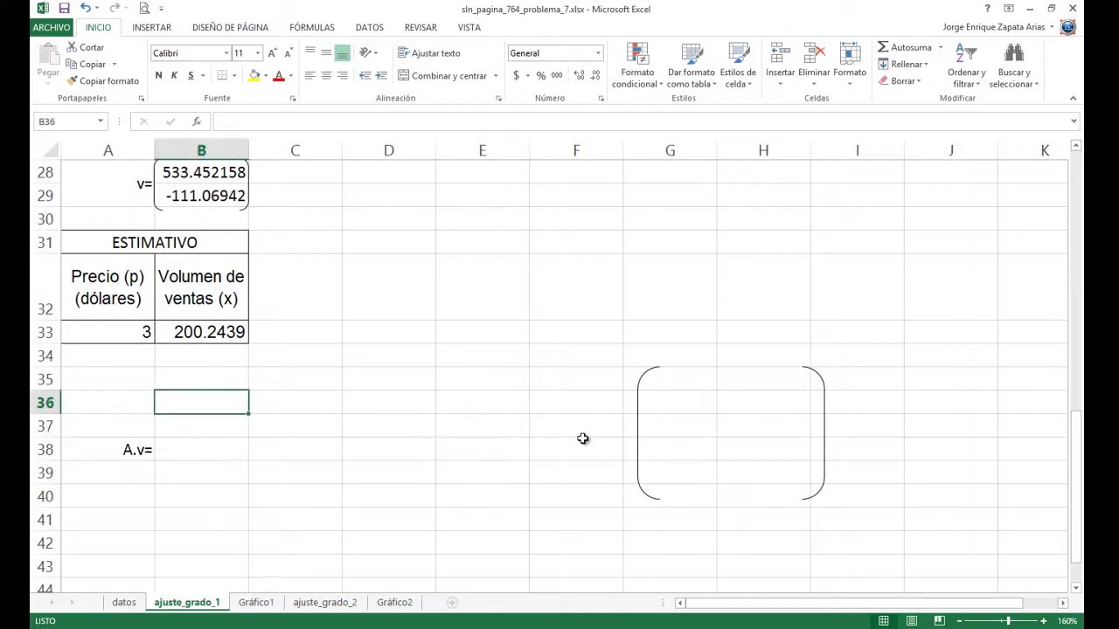
text(=mm)
key(Tab)
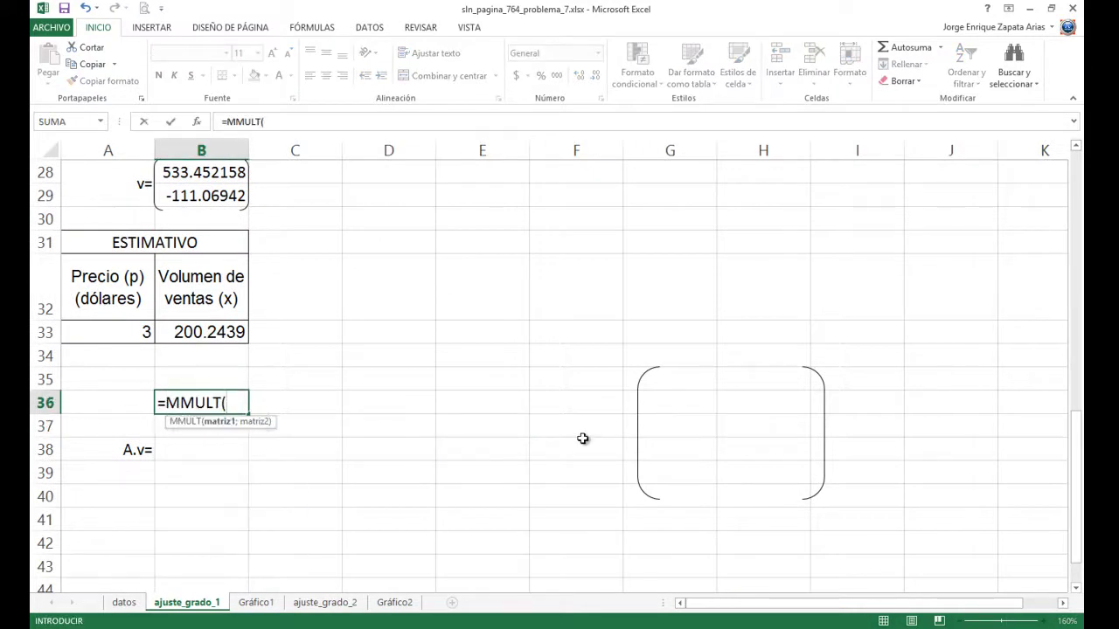
scroll(574, 377, up, 9)
drag(188, 179, 344, 245)
text(;)
scroll(310, 320, down, 6)
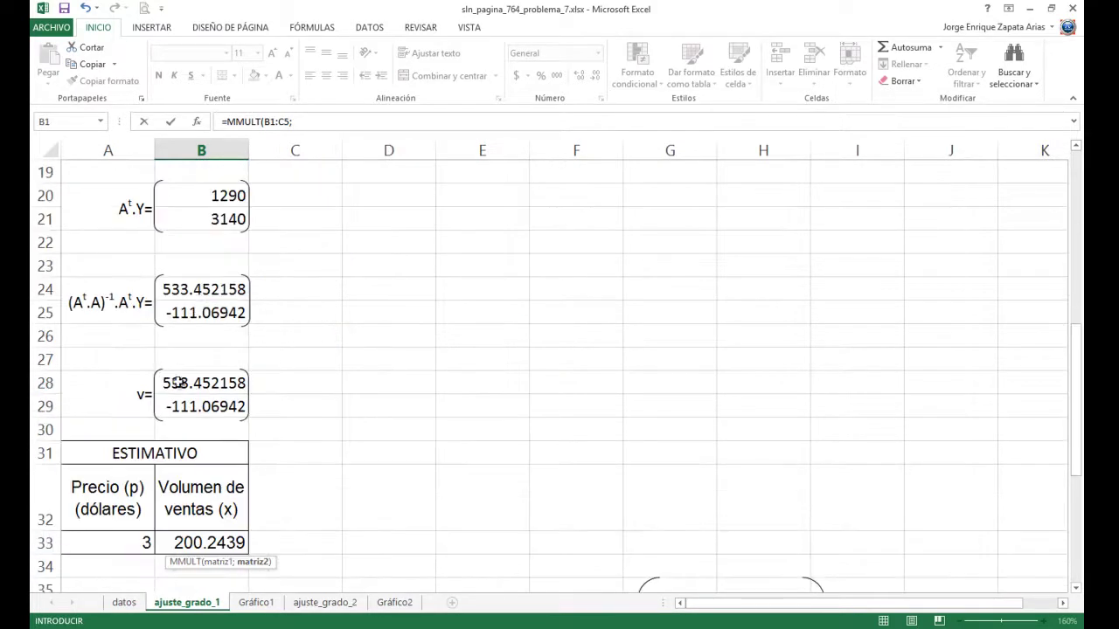
drag(177, 382, 179, 413)
text())
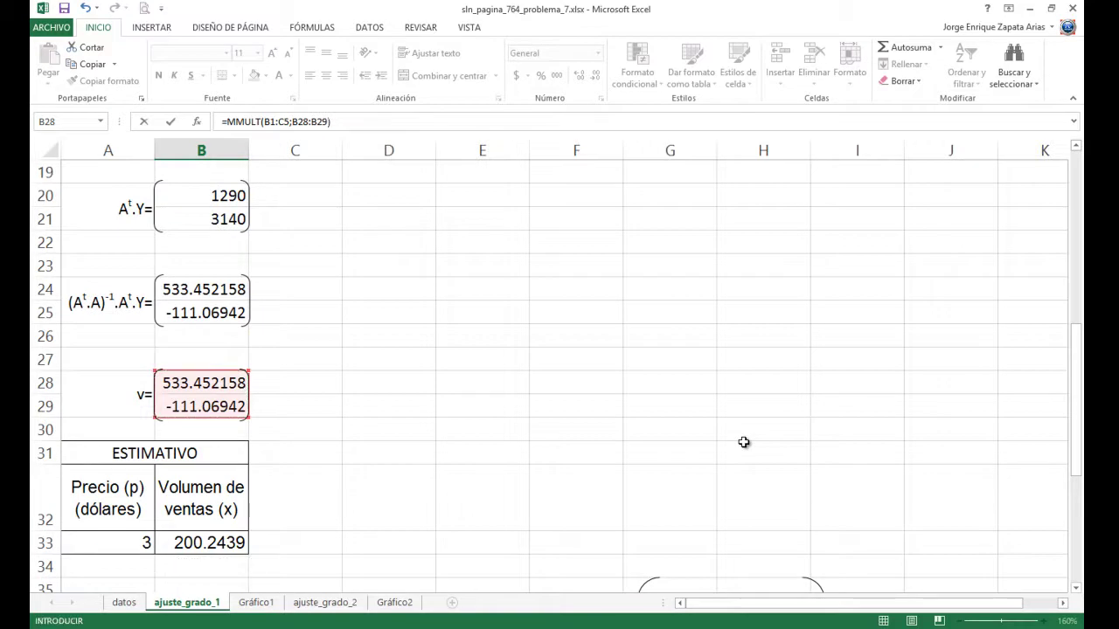
key(Return)
Convert the product formula in B36 into an array formula filling B36:B40
scroll(742, 442, down, 4)
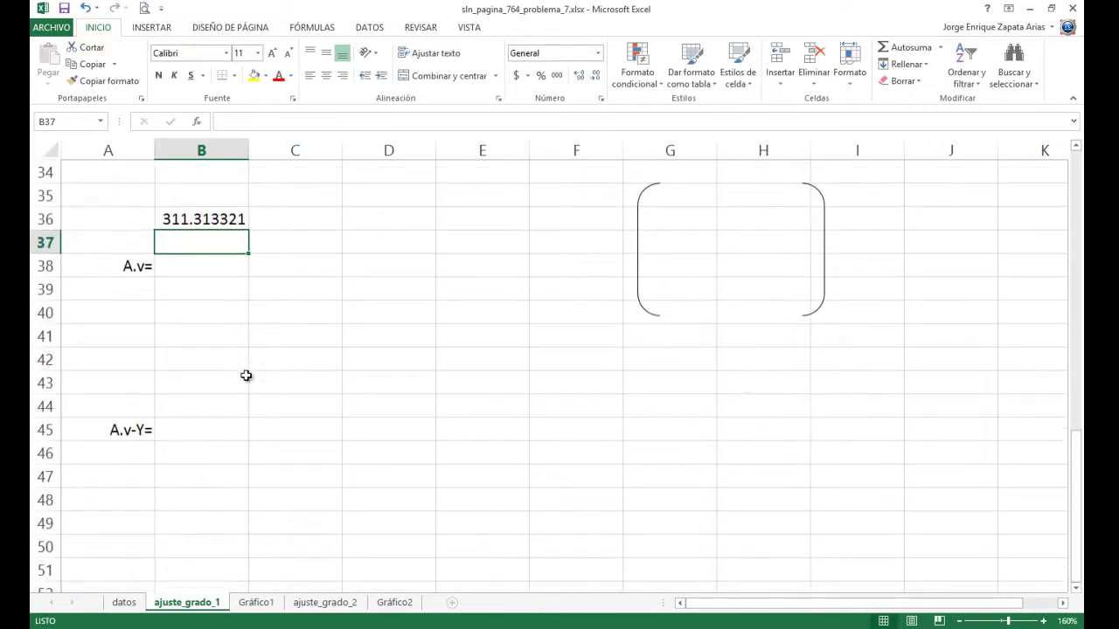
drag(710, 276, 210, 291)
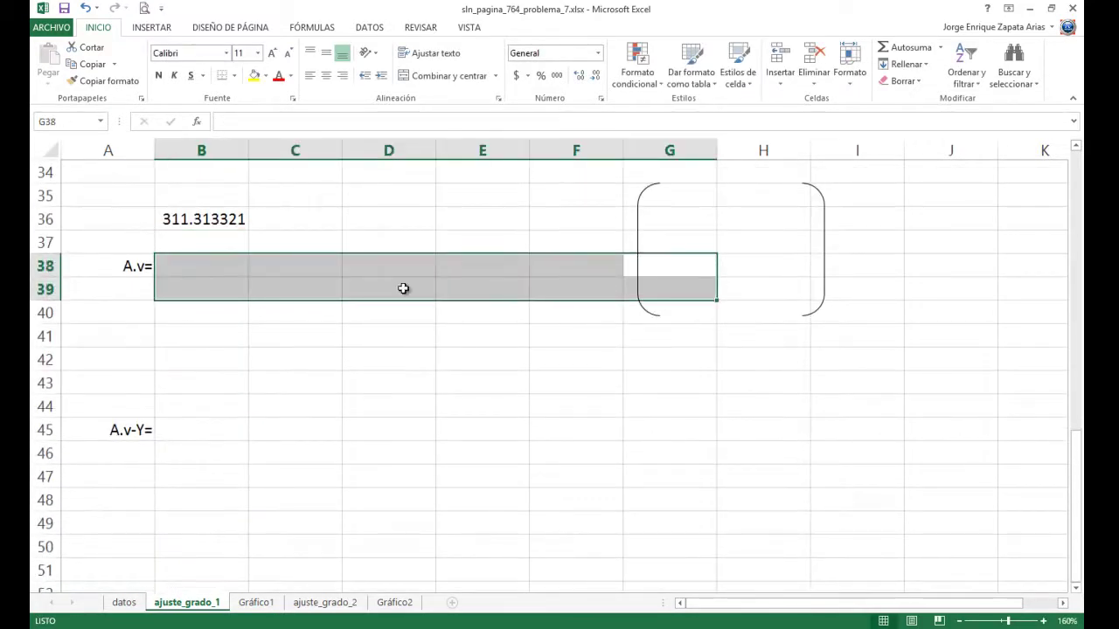
click(702, 241)
click(218, 219)
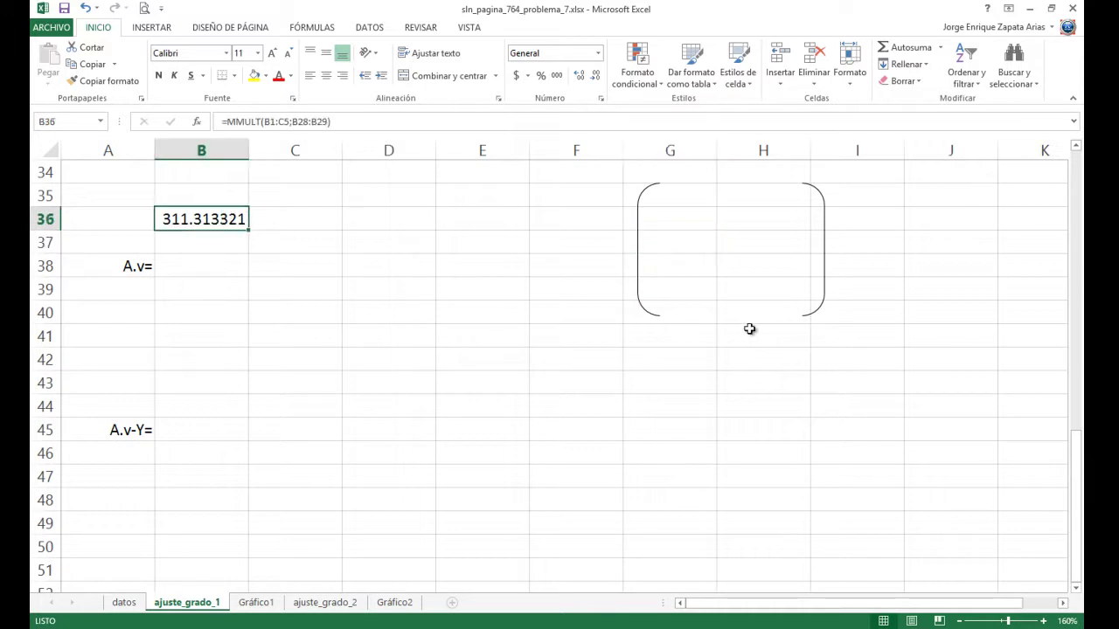
key(shift+Down)
key(shift+Down)
key(shift+Down)
key(shift+Down)
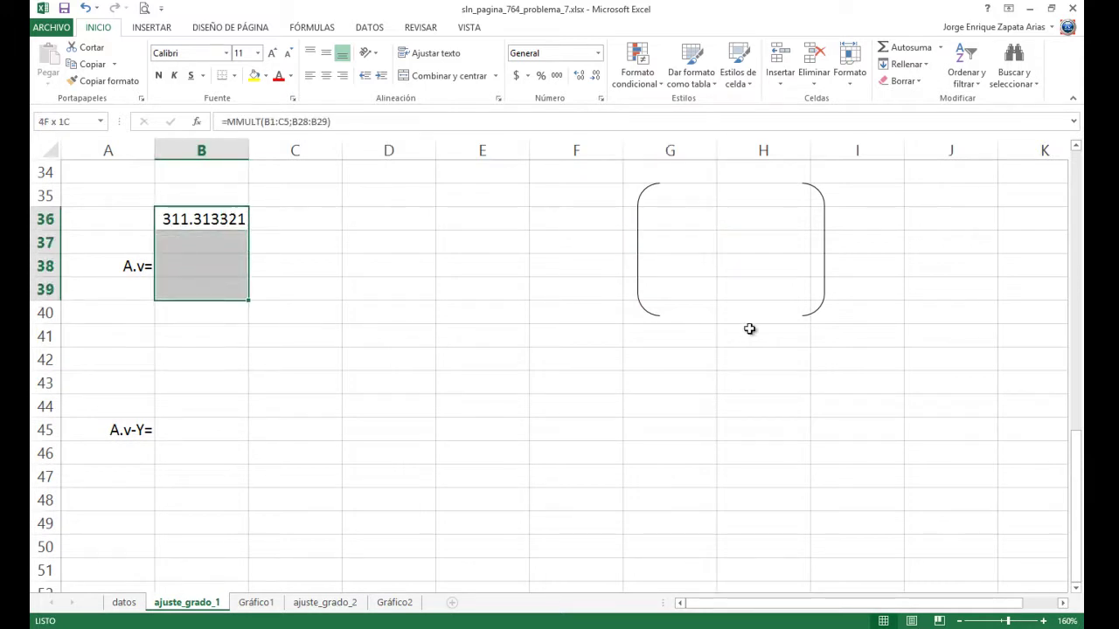
key(F2)
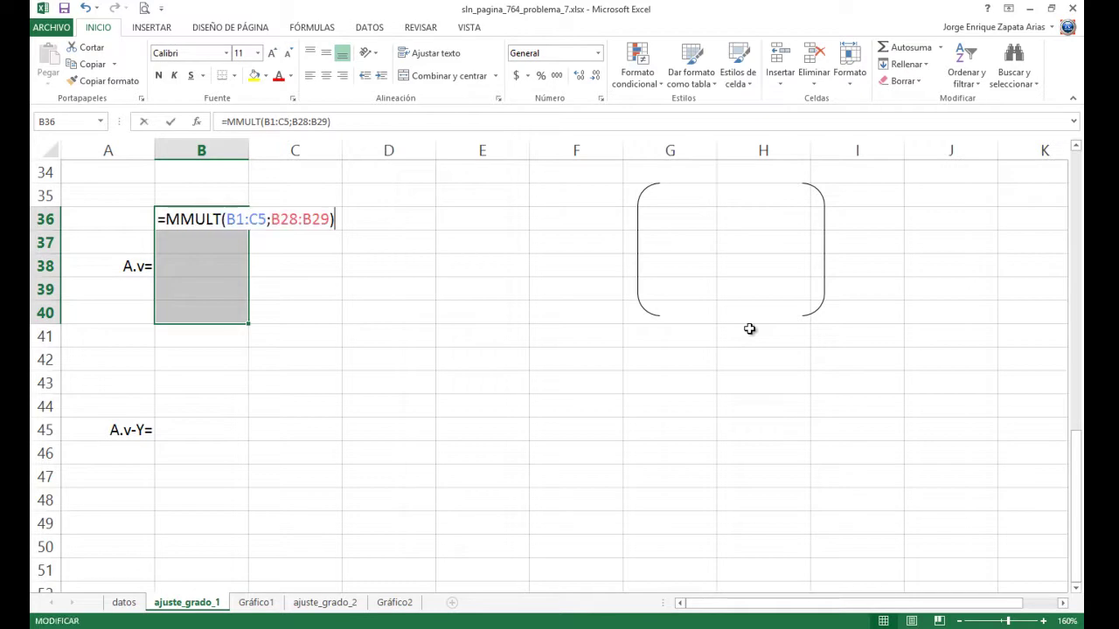
key(ctrl+shift+Return)
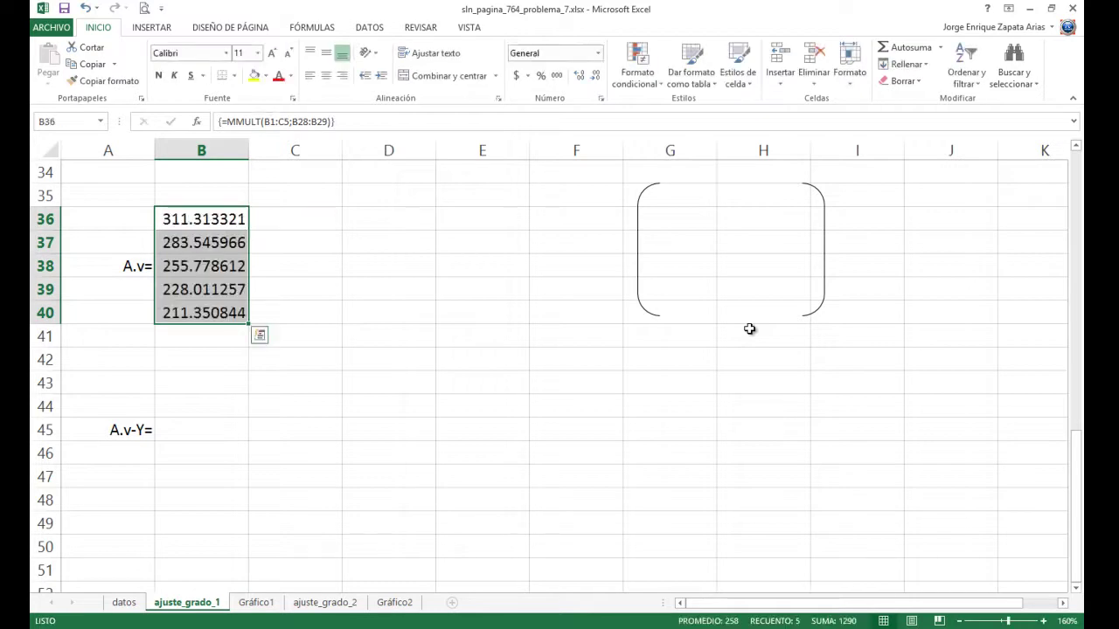
Move the bracket shape back around the A.v values in B36:B40 and narrow it to column B's width
drag(644, 229, 160, 243)
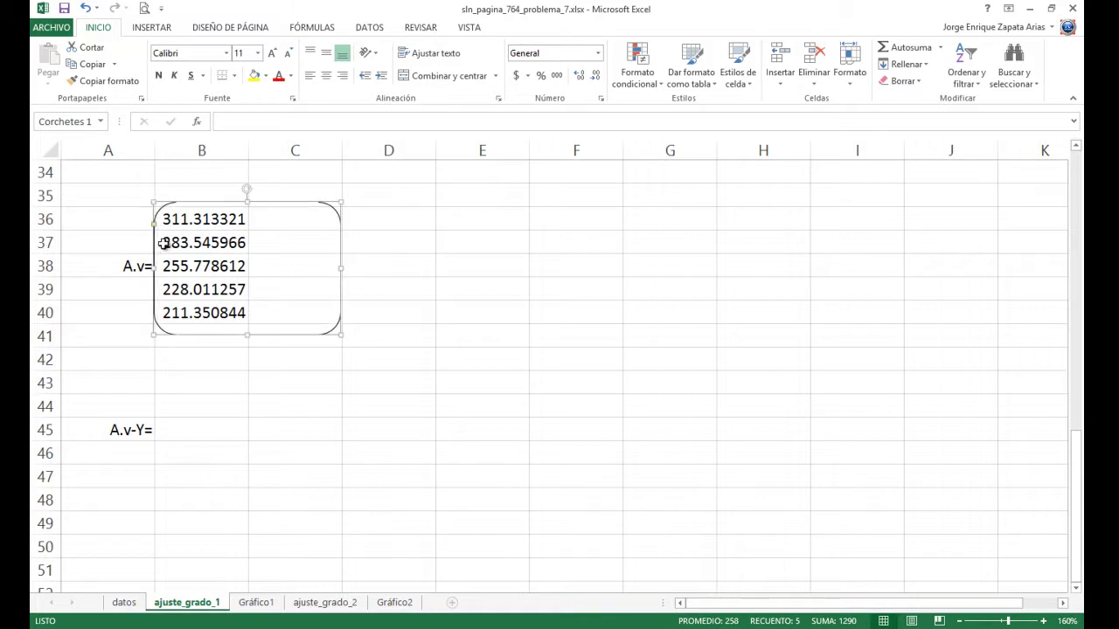
drag(341, 268, 250, 267)
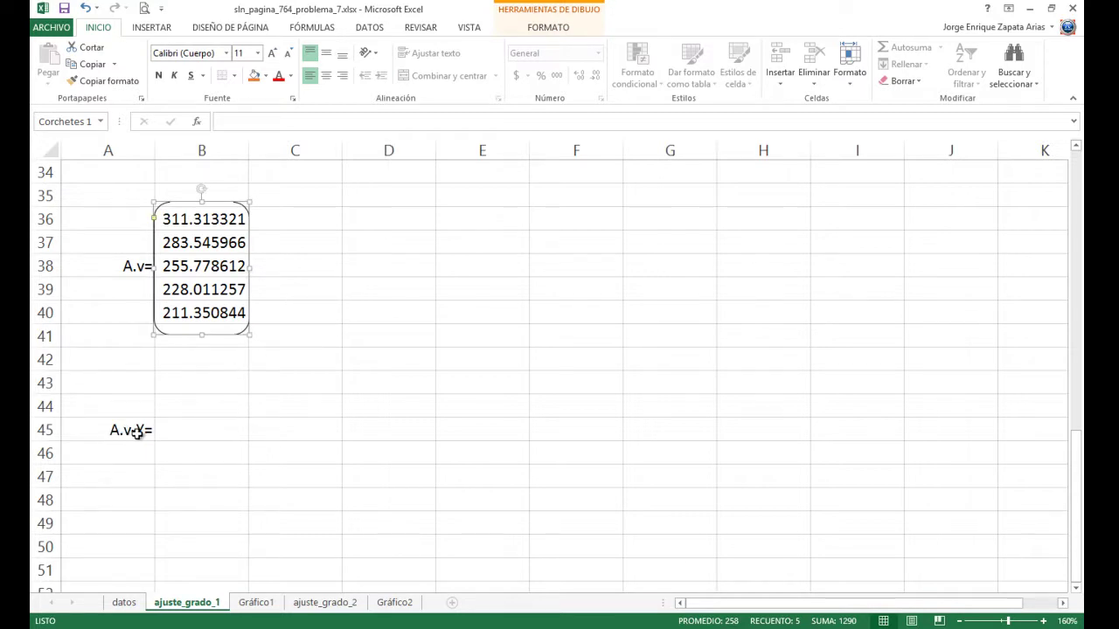
Enter the formula =B36-F1 in cell B43 as the first element of A.v-Y
click(181, 436)
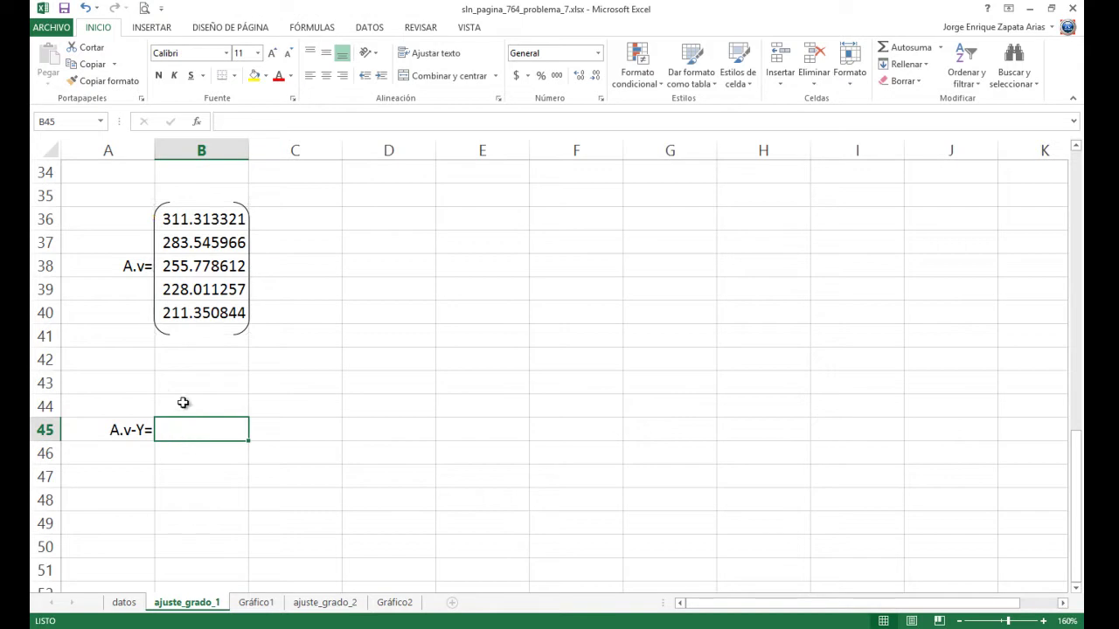
click(183, 388)
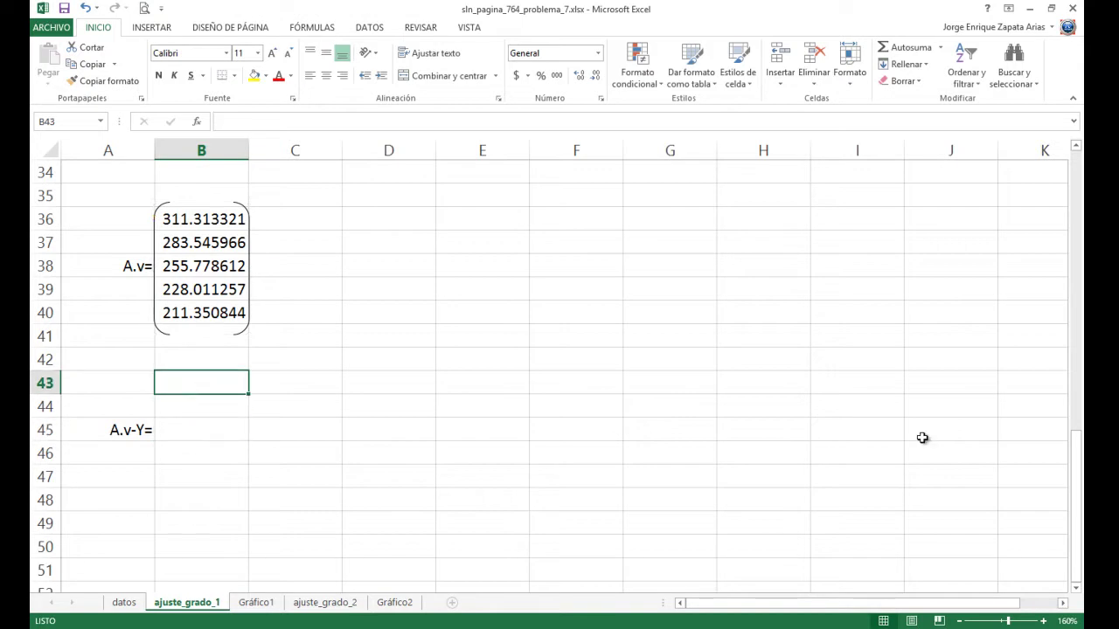
text(=)
key(Up)
key(Up)
key(Up)
key(Up)
key(Up)
key(Up)
key(Up)
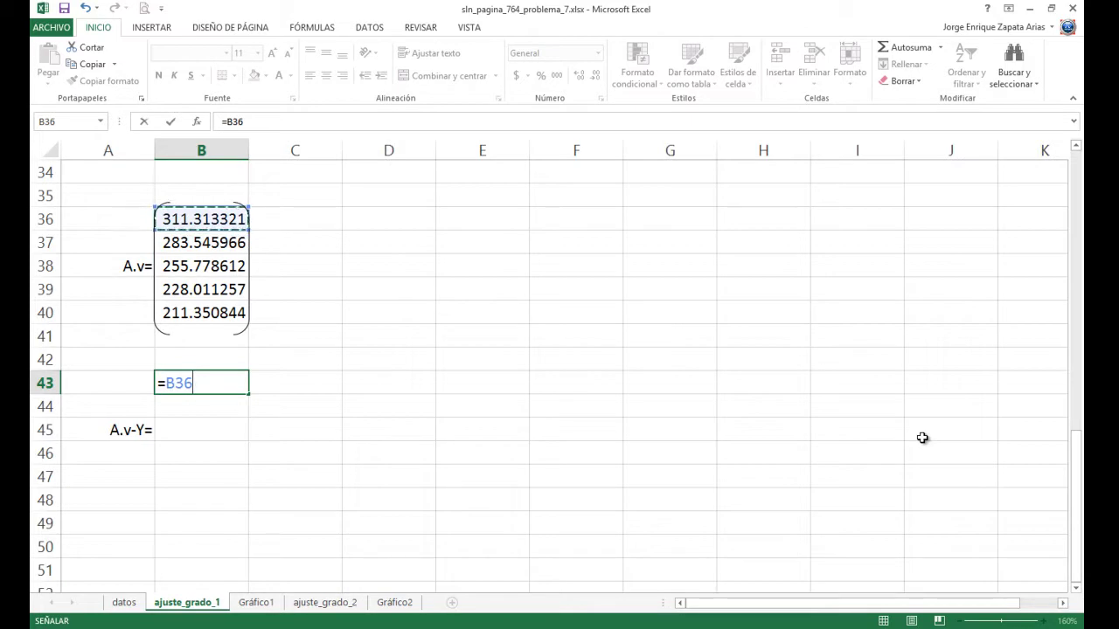
text(-)
scroll(922, 437, up, 11)
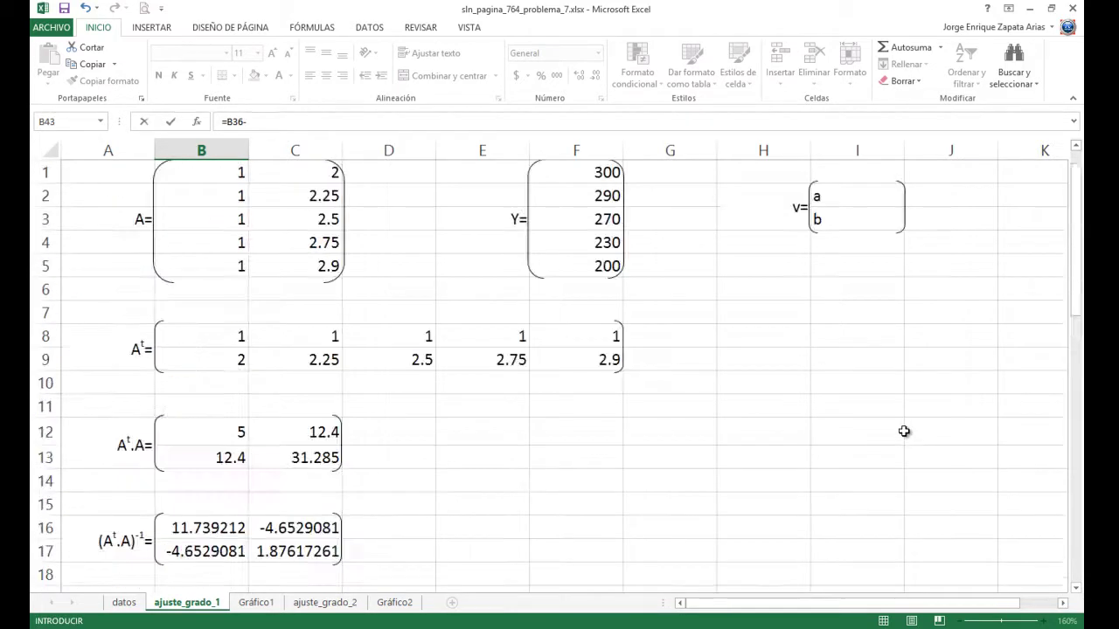
click(608, 172)
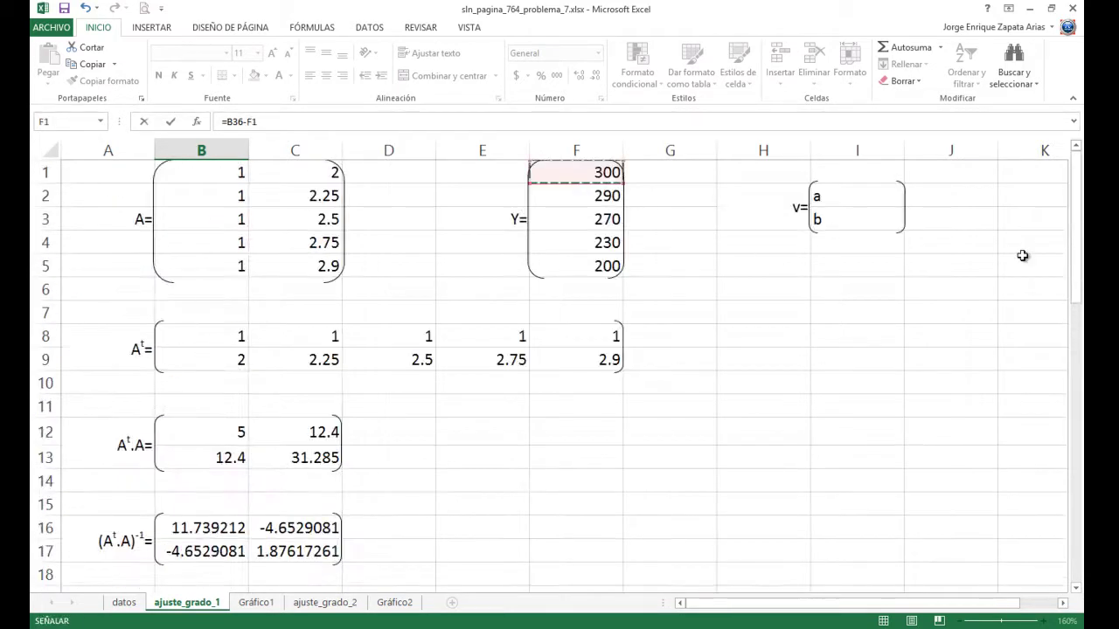
key(Return)
Copy the difference formula from B43 into cells B44:B47
key(Up)
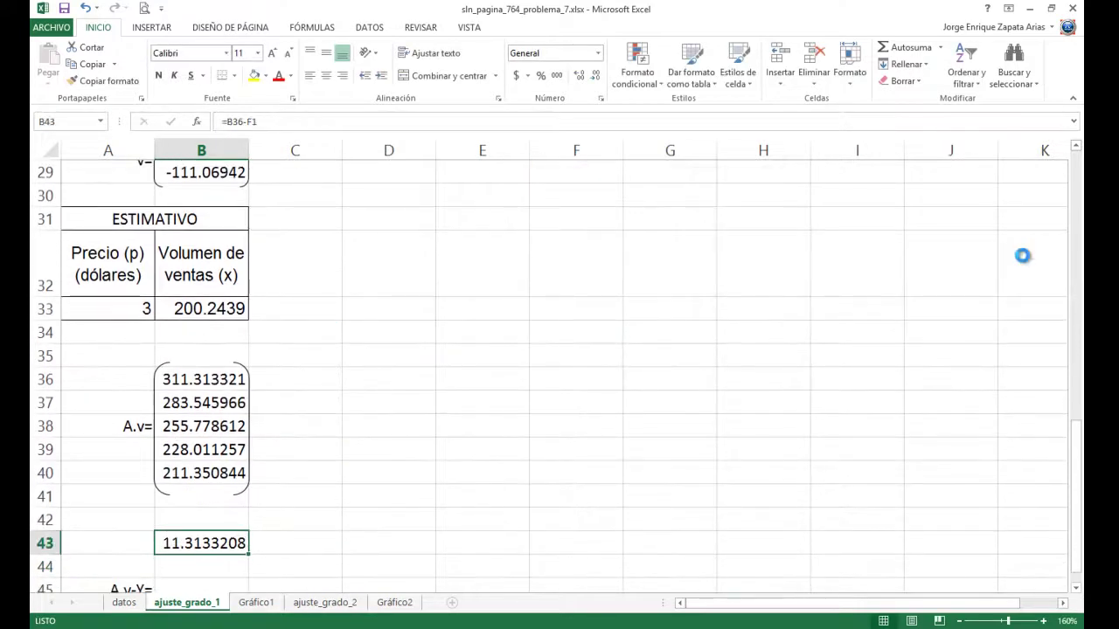
key(ctrl+c)
key(Down)
key(shift+Down)
key(shift+Down)
key(shift+Down)
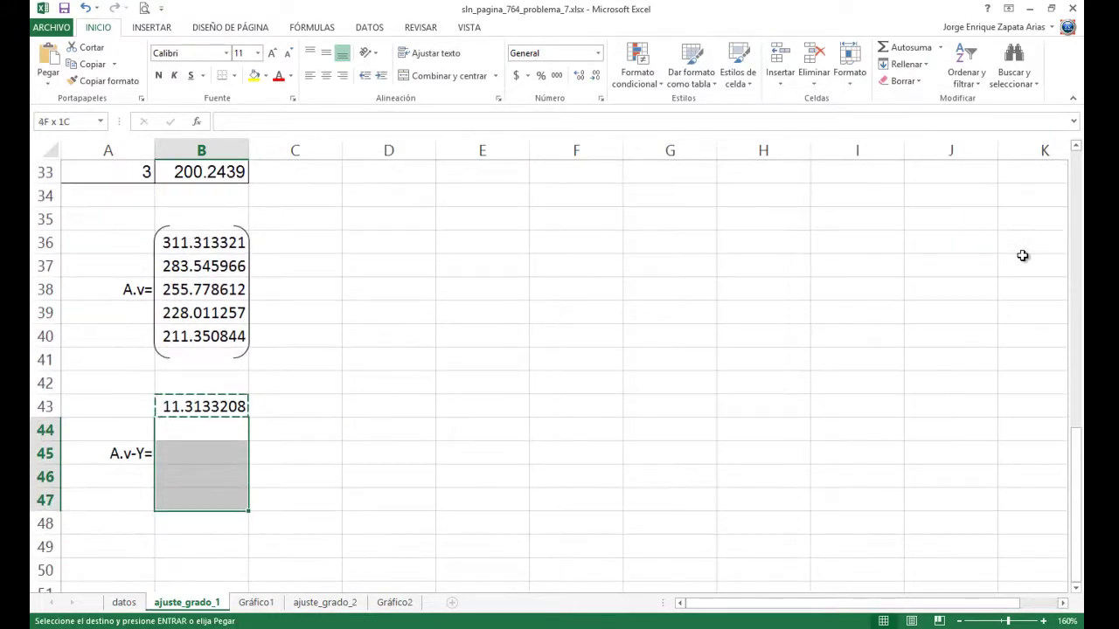
key(Return)
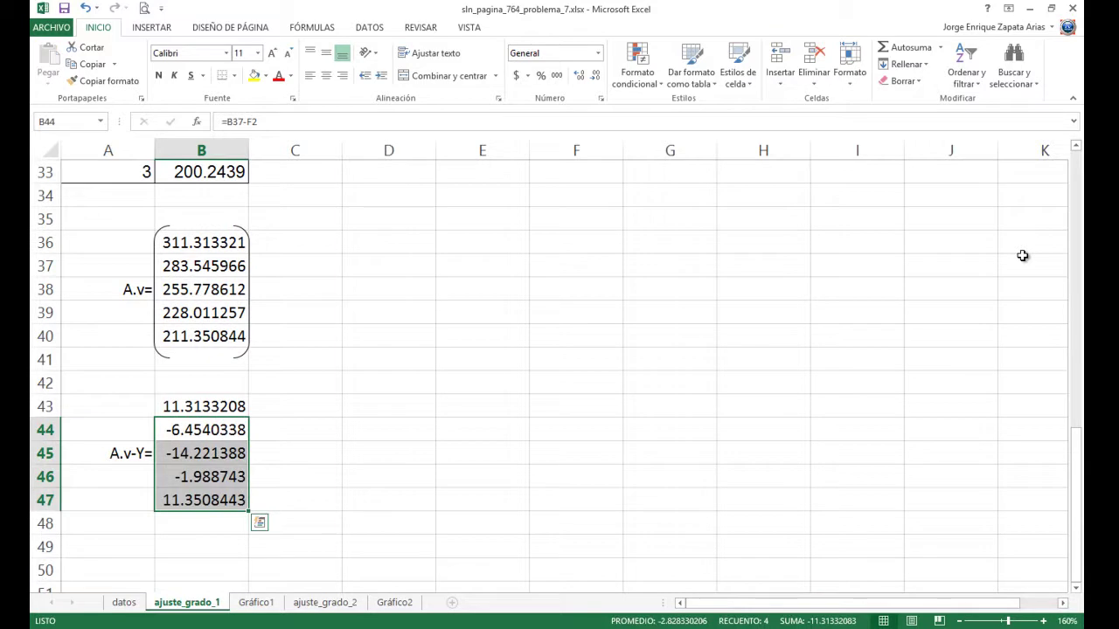
Duplicate the A.v bracket shape and place the copy around the A.v-Y values in B43:B47
click(243, 233)
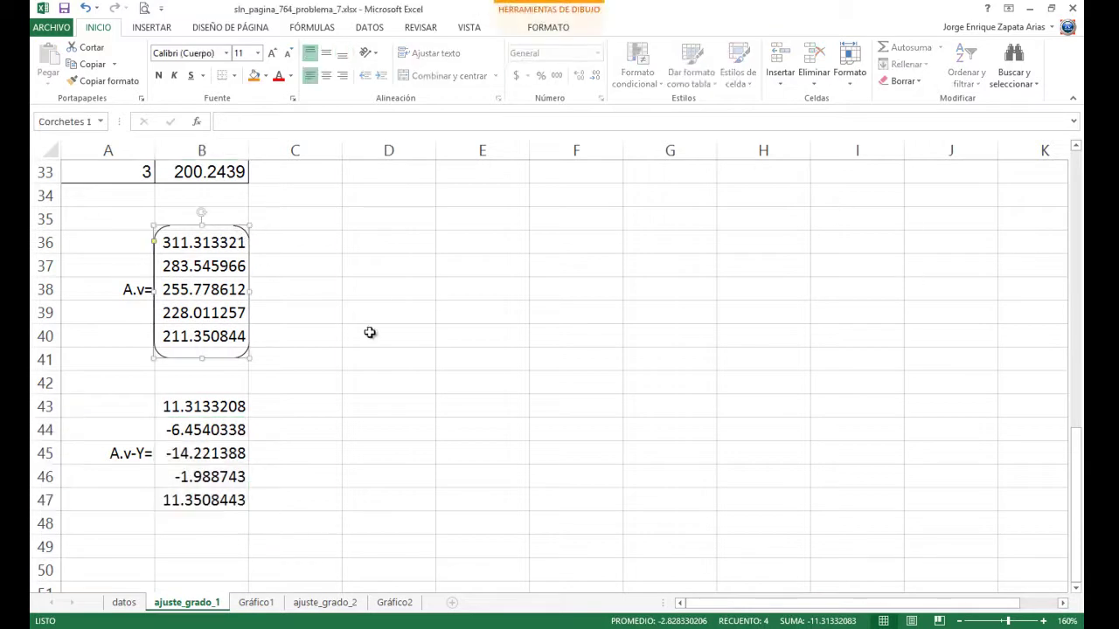
key(ctrl+c)
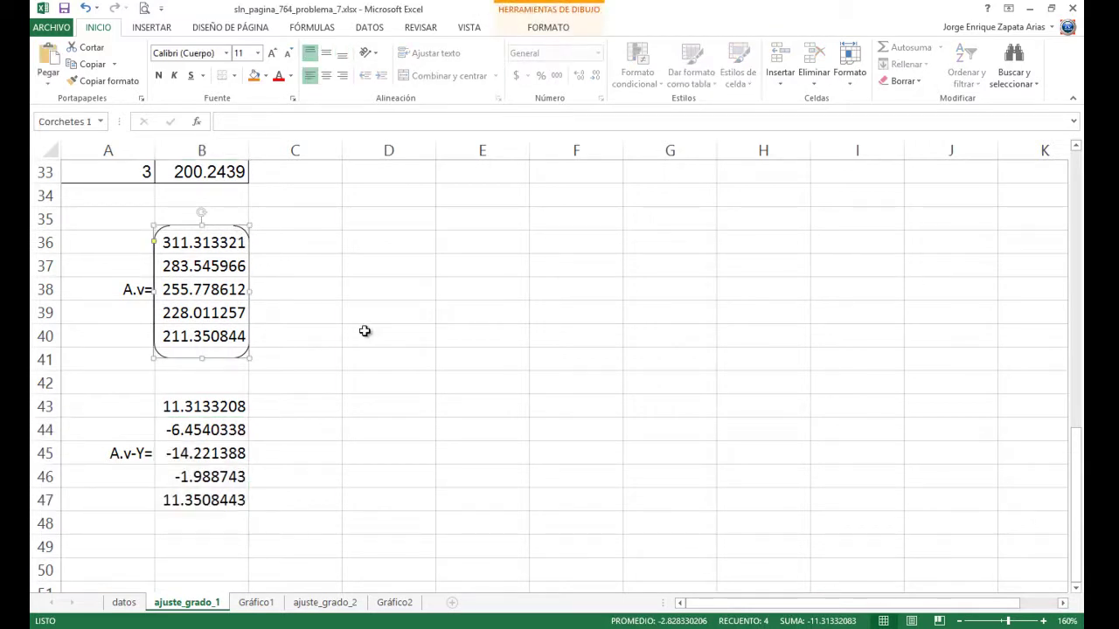
key(ctrl+v)
drag(259, 252, 246, 398)
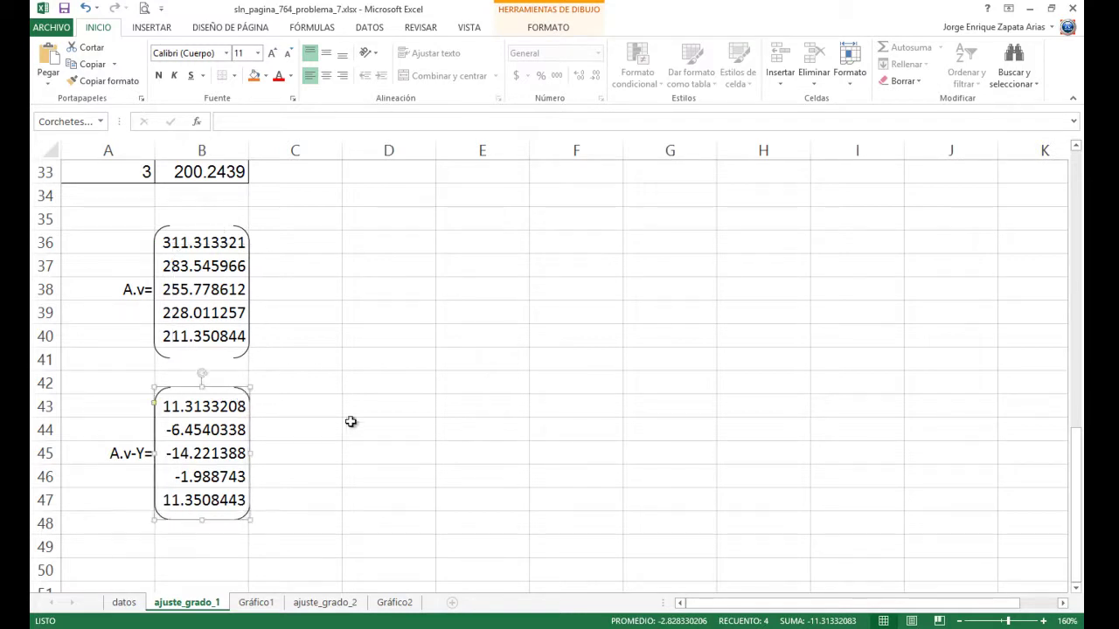
click(380, 423)
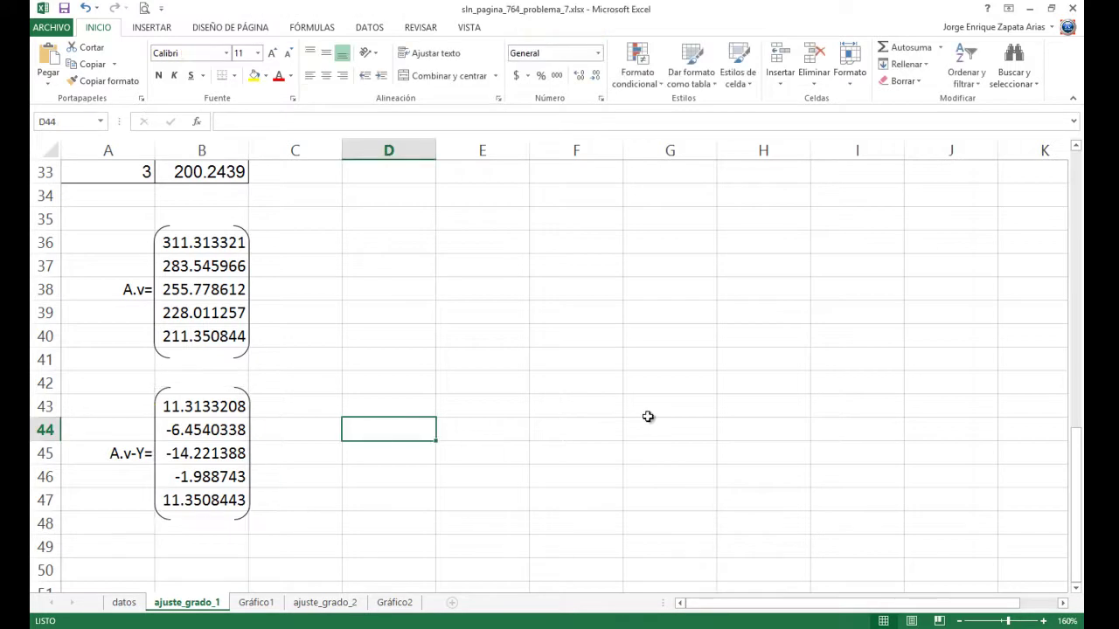
Copy the A.v-Y= label from cell A45 to cell A50
scroll(641, 433, down, 1)
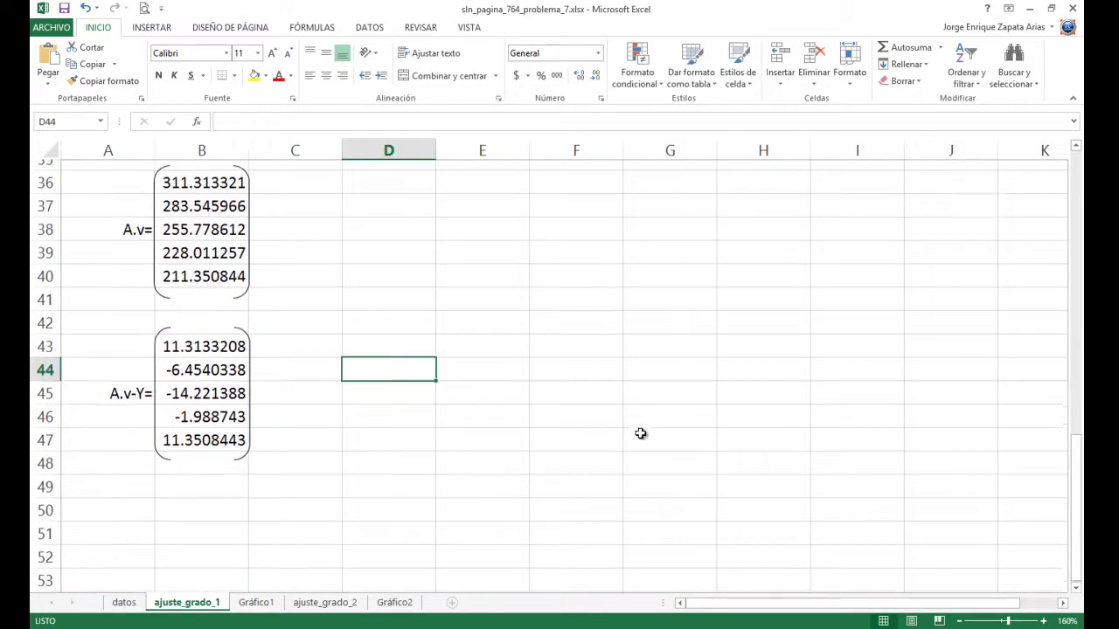
scroll(239, 453, down, 1)
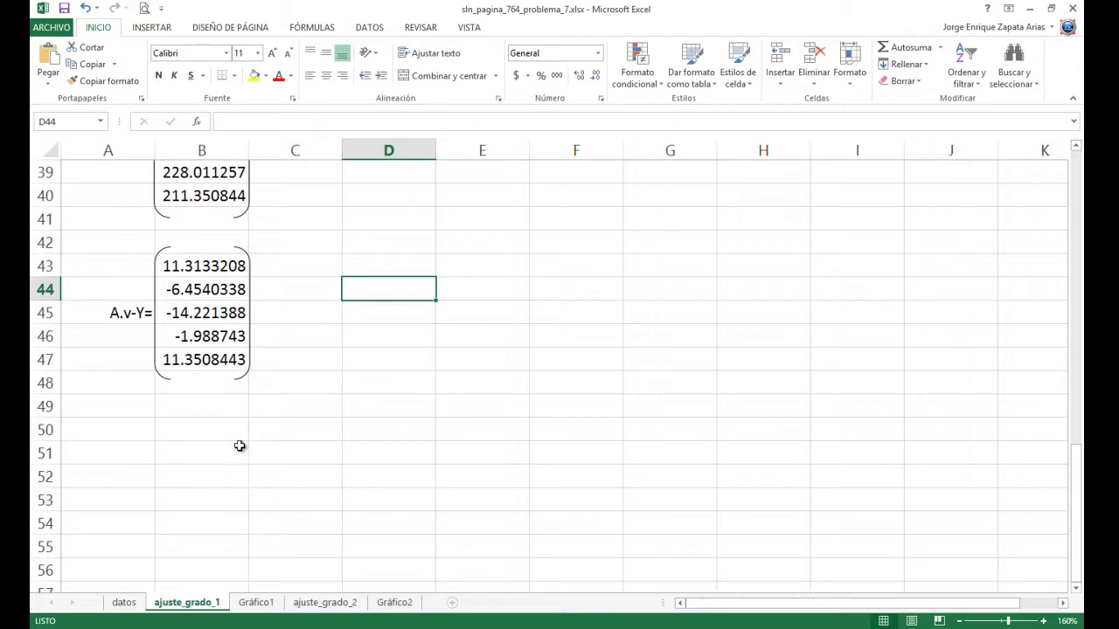
scroll(292, 432, up, 4)
scroll(292, 433, down, 5)
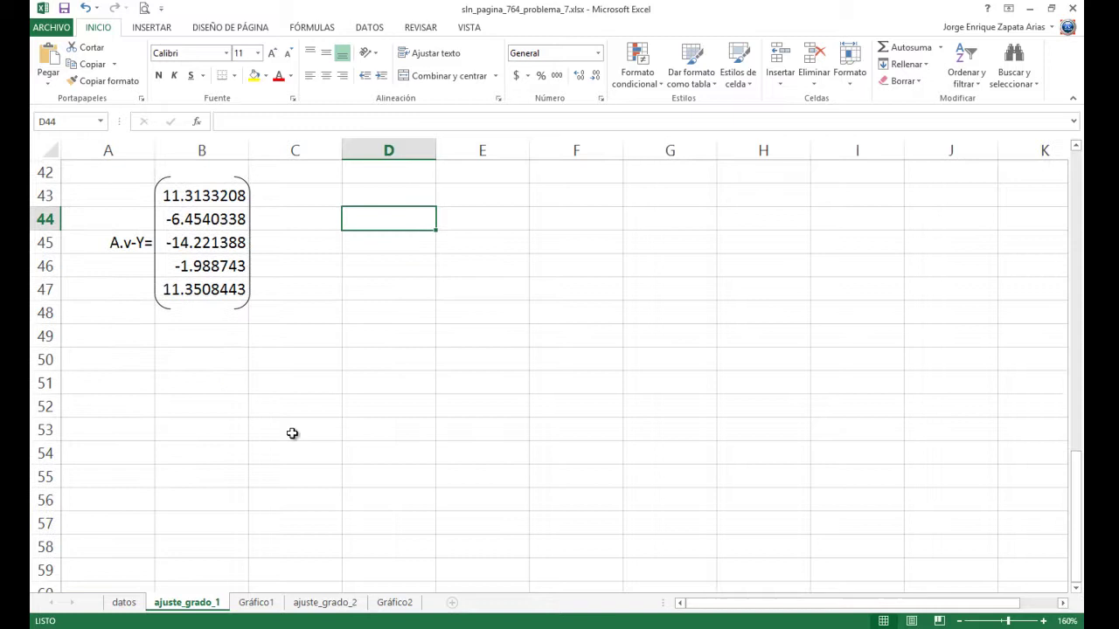
click(117, 356)
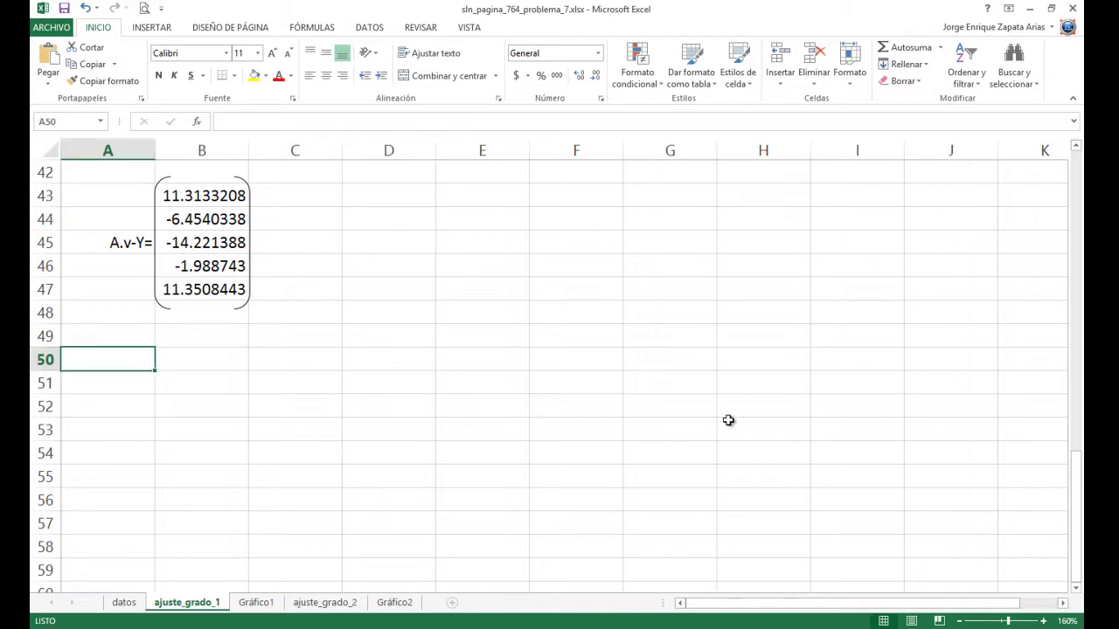
key(Up)
key(Up)
key(Up)
key(Up)
key(Up)
key(Up)
key(Down)
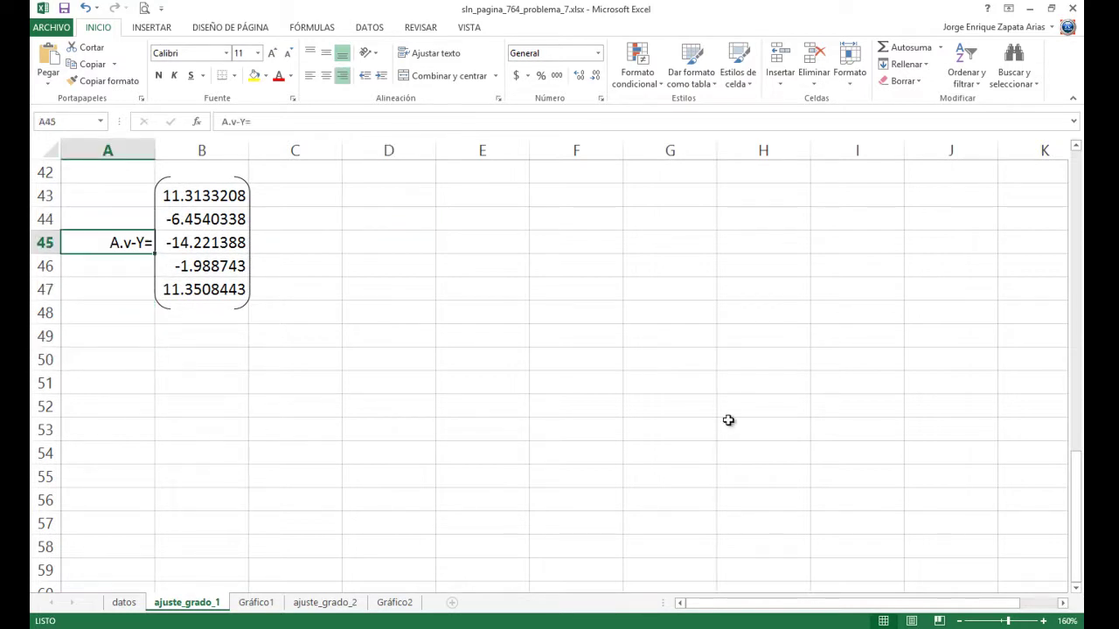
key(ctrl+c)
key(Down)
key(Down)
key(Down)
key(Down)
key(Down)
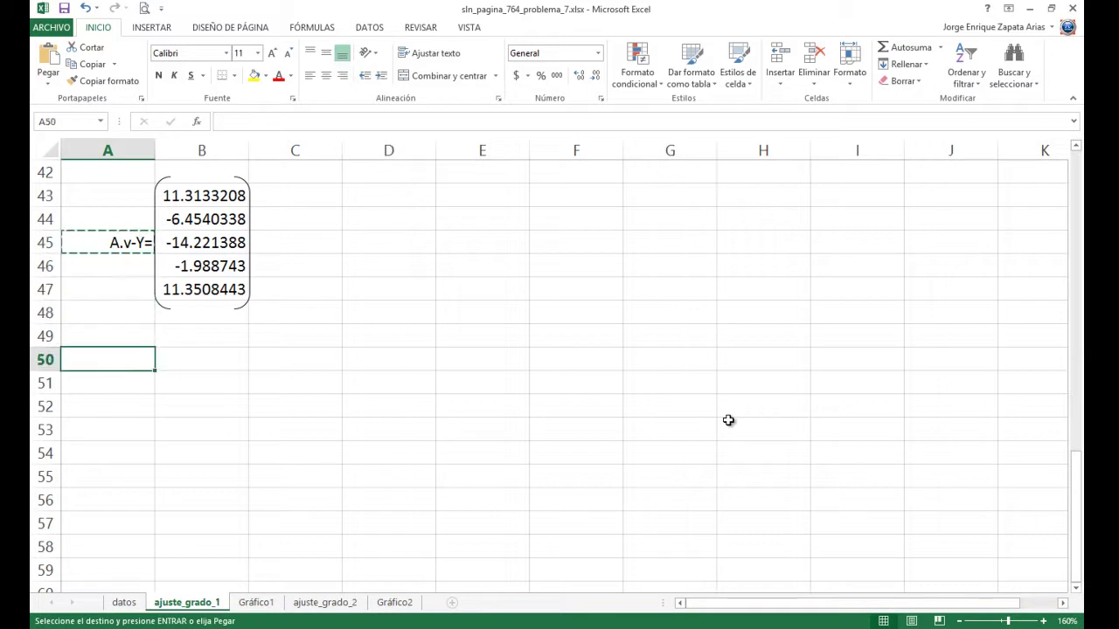
key(Return)
Edit the copied label in cell A50 to Norma(A.v-Y)= and fit column A's width to its contents
key(F2)
key(Left)
key(Left)
key(Left)
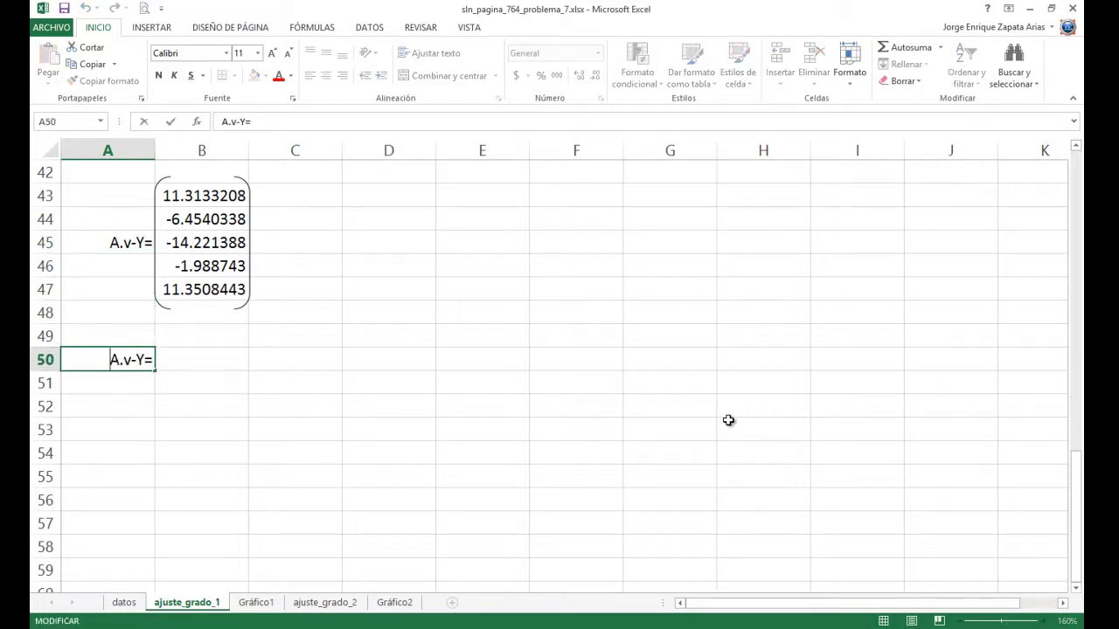
text(Norma)
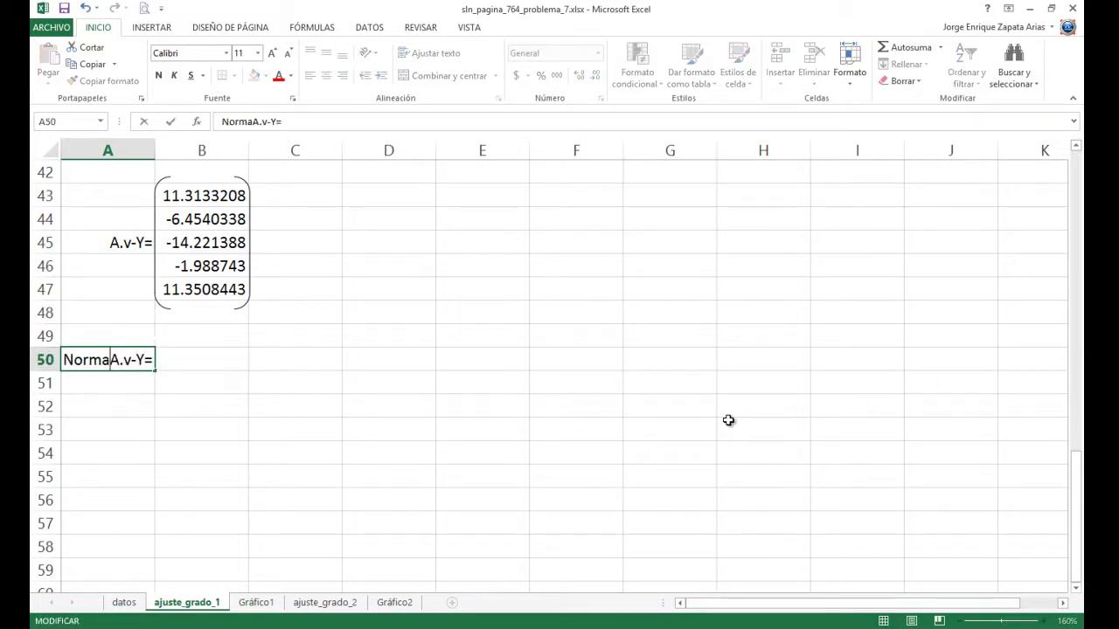
text(()
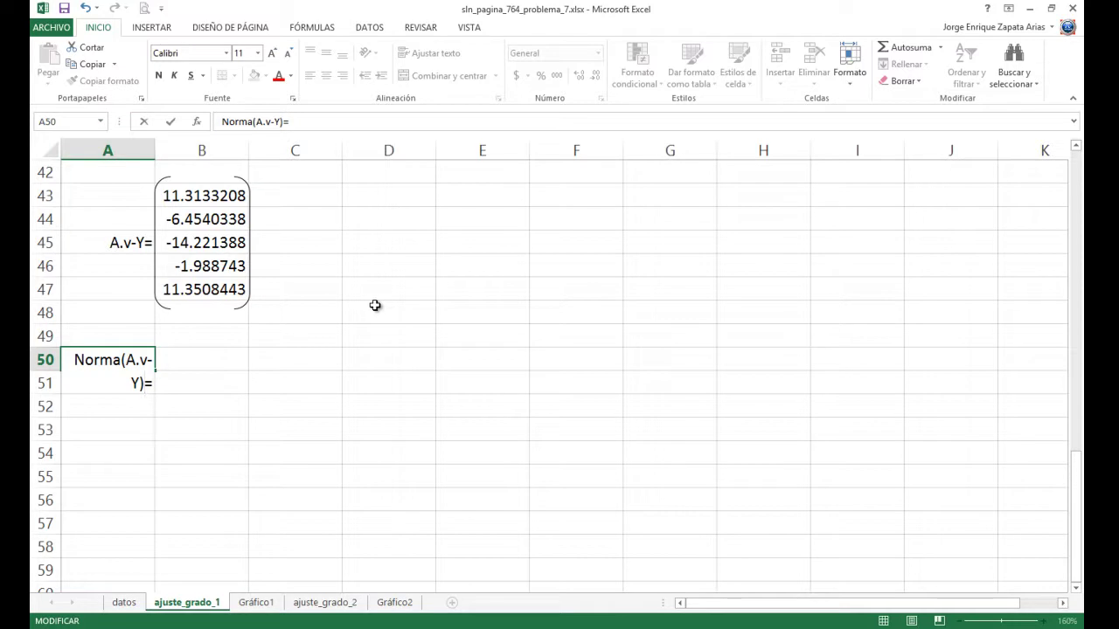
key(Return)
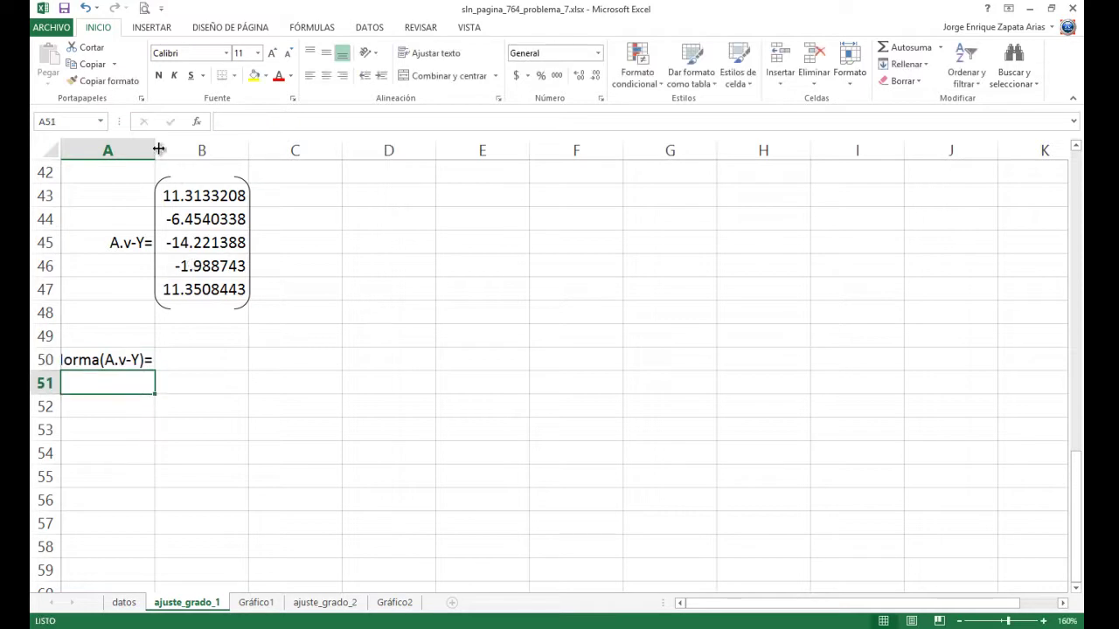
double_click(158, 149)
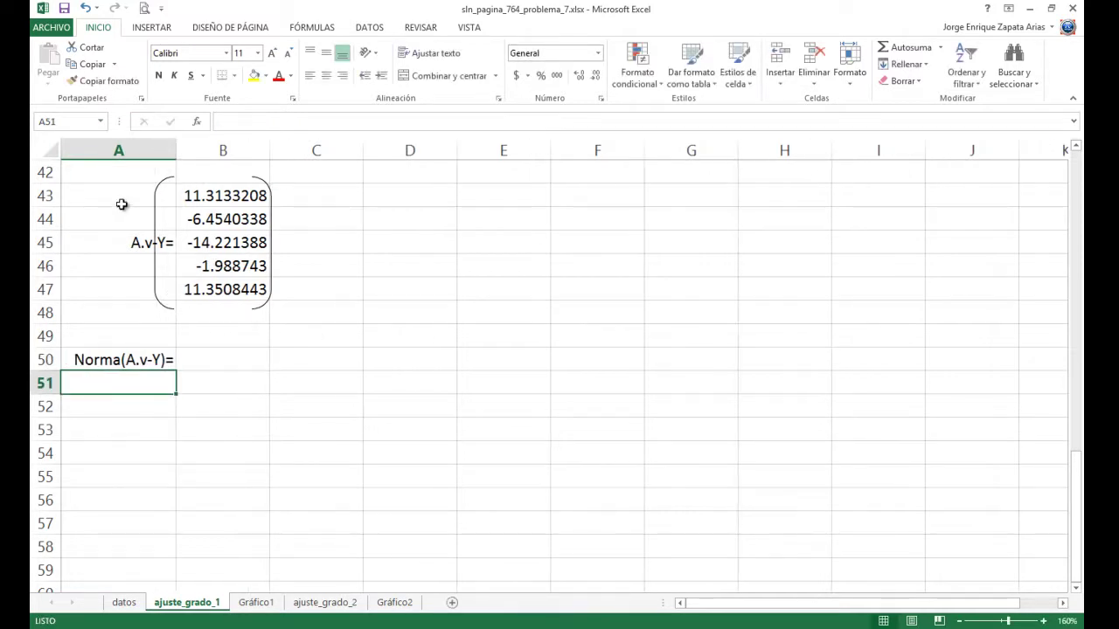
Reposition and narrow the A.v-Y bracket shape so it encloses only the values in B43:B47
drag(158, 208, 163, 208)
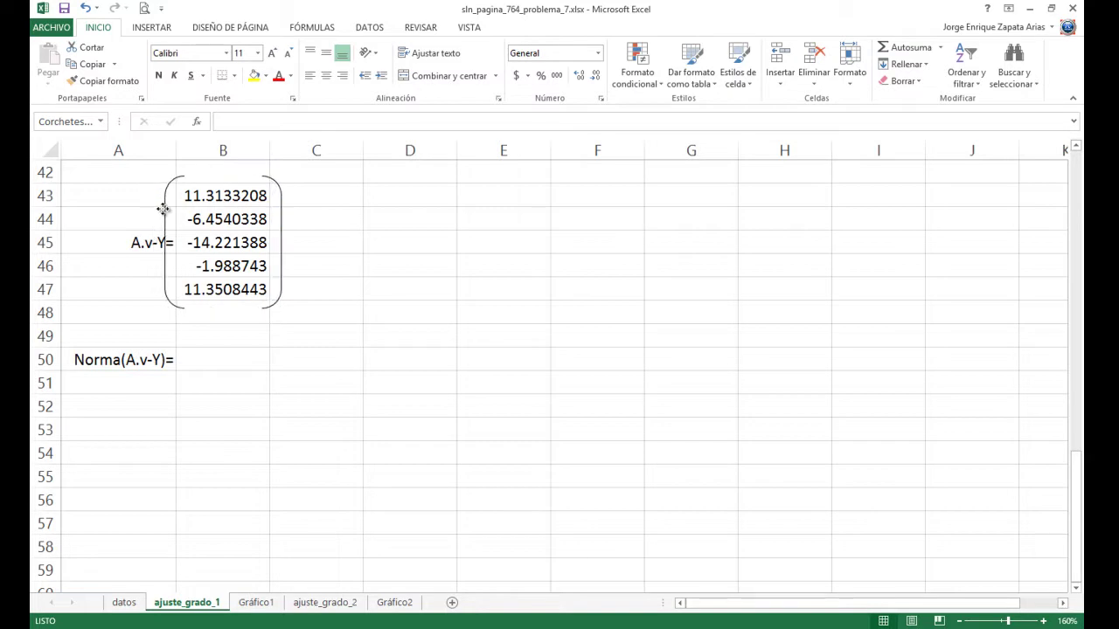
drag(164, 209, 173, 207)
click(288, 240)
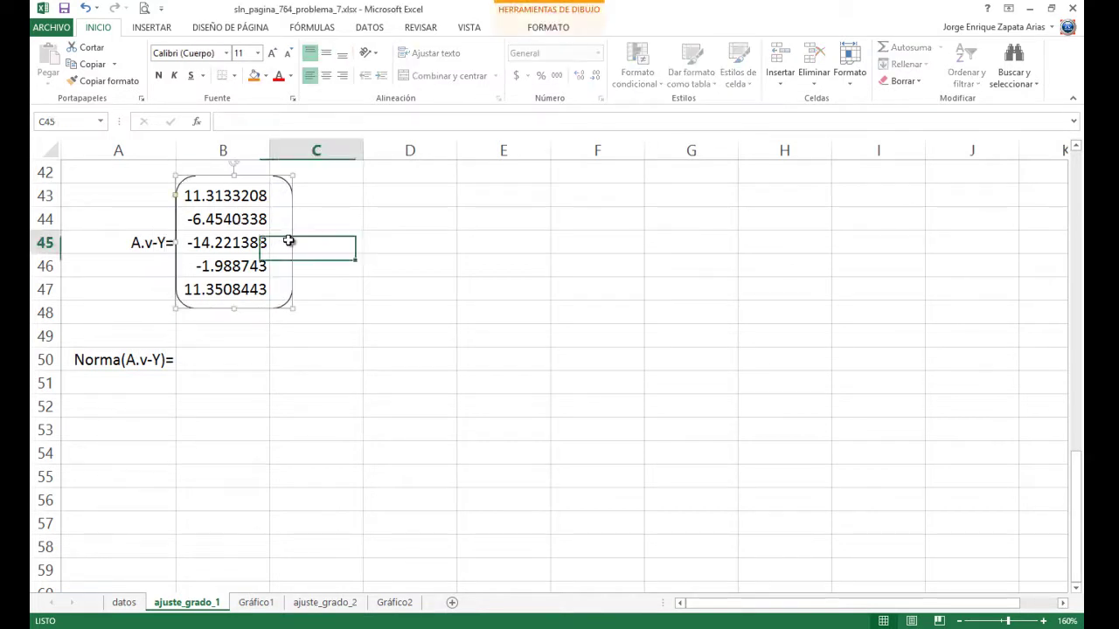
click(295, 197)
click(289, 241)
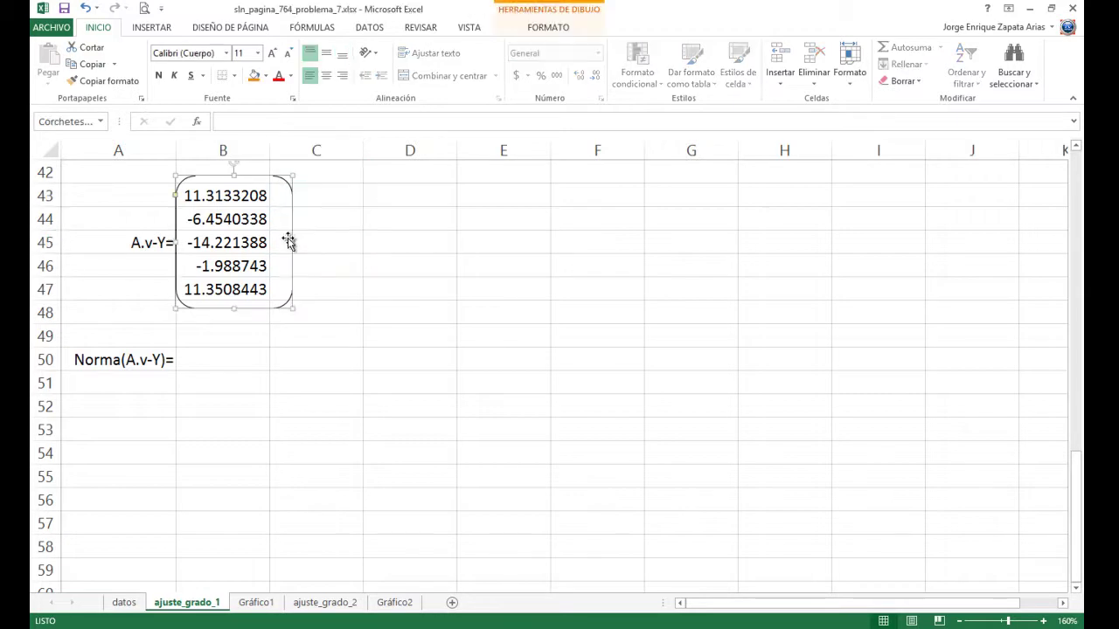
drag(291, 243, 272, 243)
Pull in the left edges of the A.v and v bracket shapes to align with the start of column B
scroll(291, 262, up, 4)
click(156, 402)
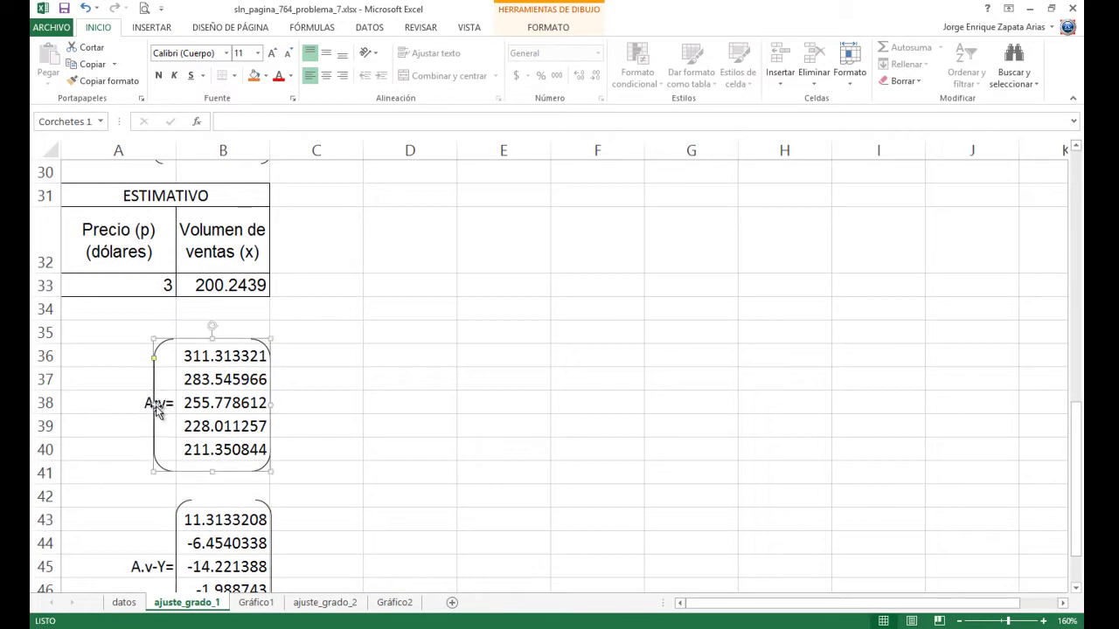
drag(156, 402, 175, 403)
scroll(255, 418, up, 5)
drag(157, 482, 175, 487)
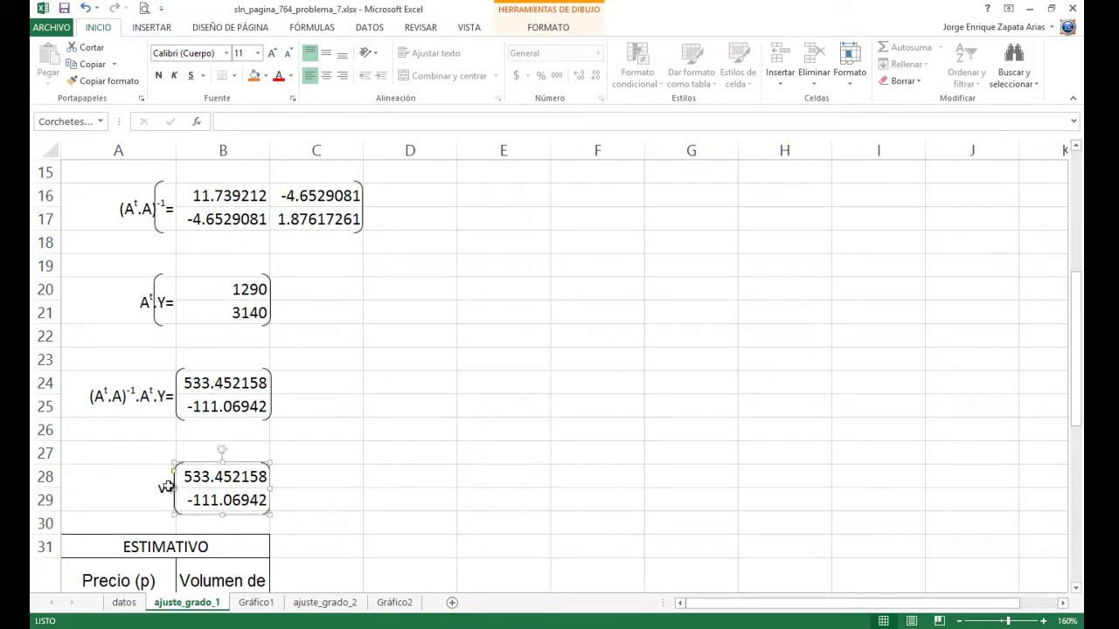
Align the left edges of the At.Y and (At.A)-1 bracket shapes with the start of column B
click(161, 305)
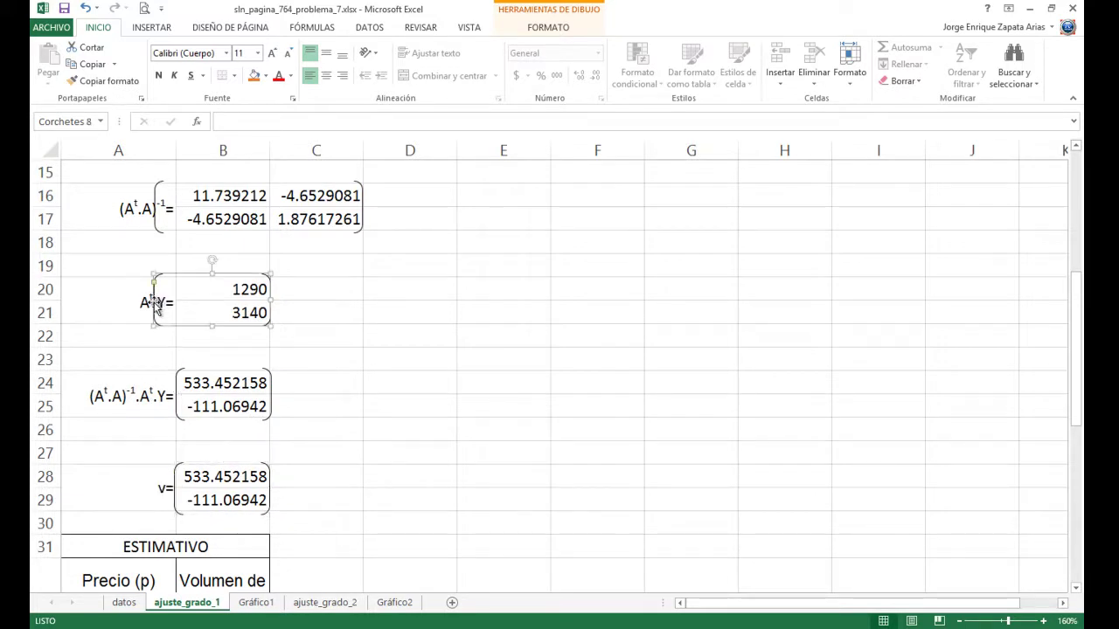
drag(162, 302, 177, 303)
drag(153, 208, 175, 207)
Move the left edge of matrix A's bracket shape in to the start of column B
scroll(221, 278, up, 4)
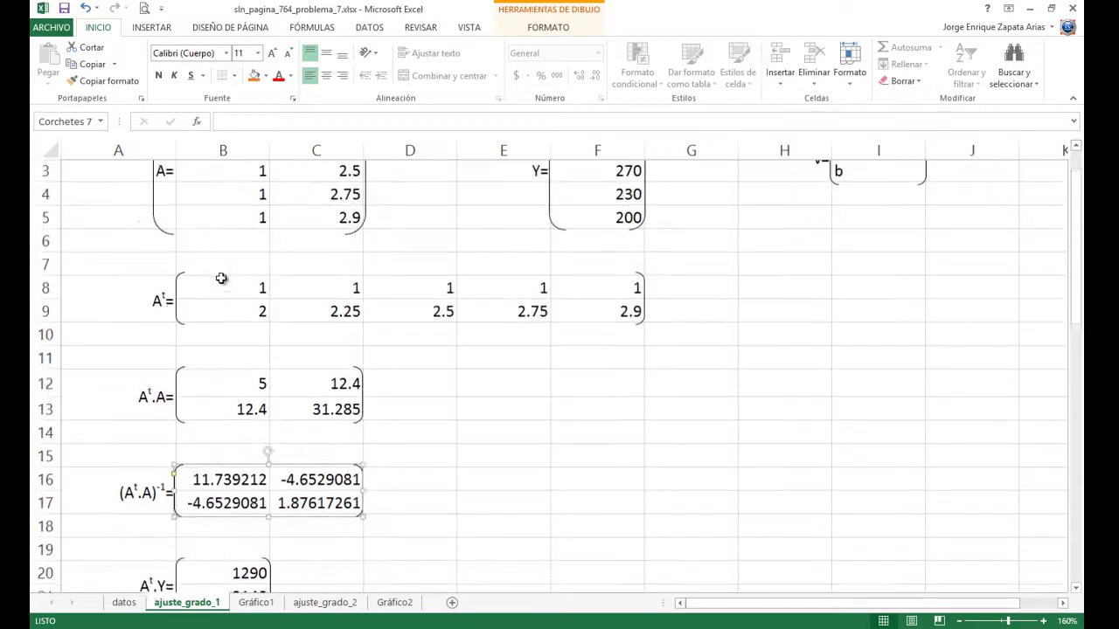
scroll(220, 280, down, 1)
scroll(219, 281, up, 2)
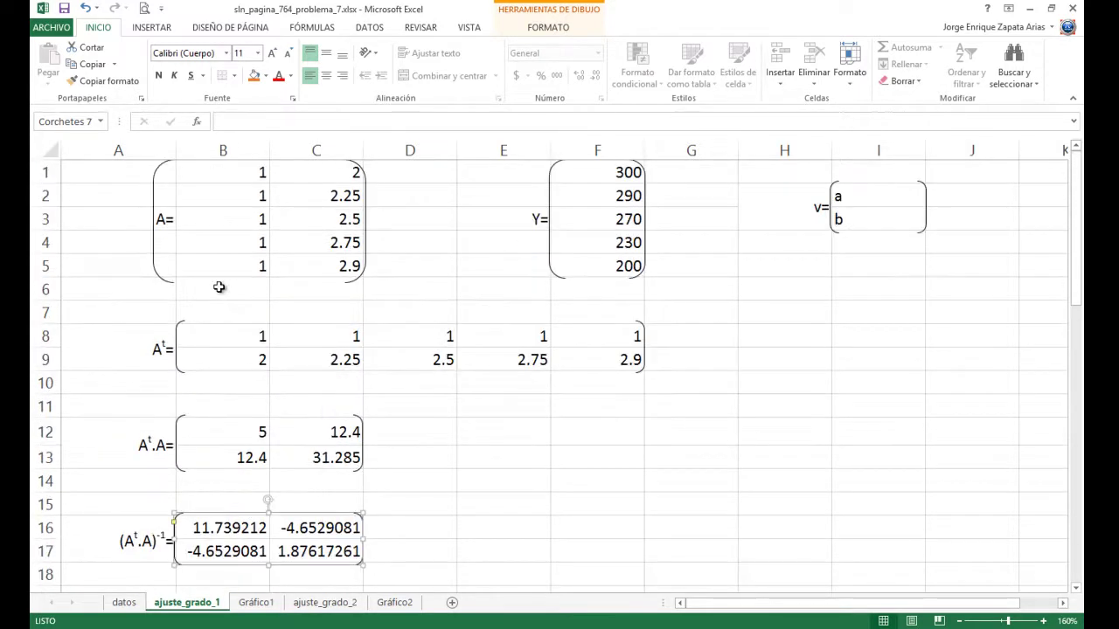
click(154, 213)
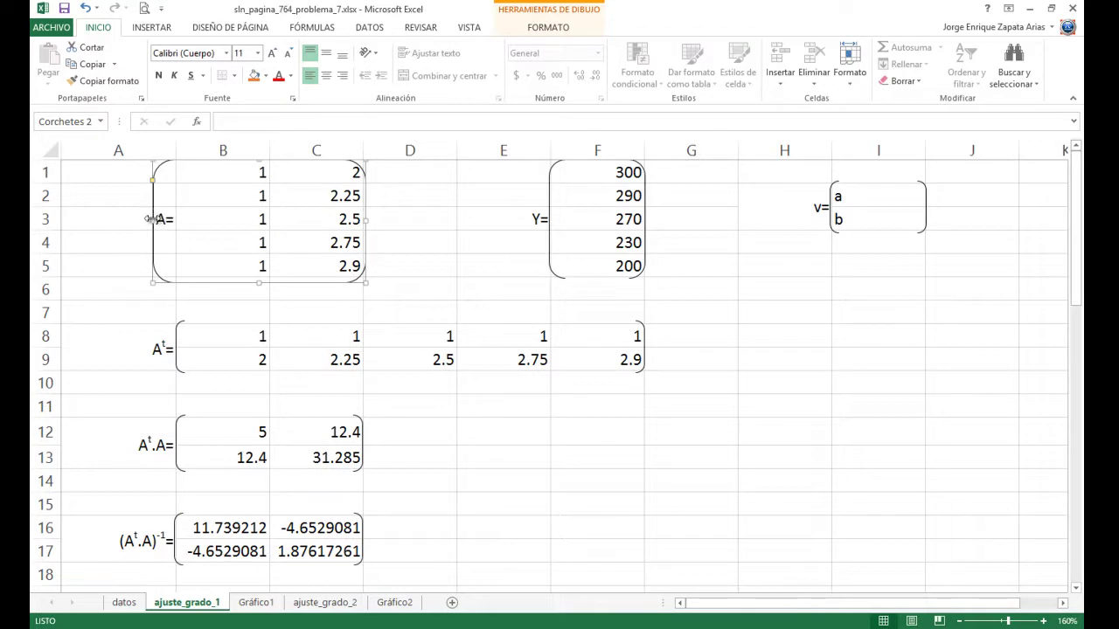
drag(153, 220, 177, 219)
Calculate the norm in cell B50 with =raiz(B43*B43+B44*B44+B45*B45+B46*B46+B47*B47)
scroll(313, 314, down, 12)
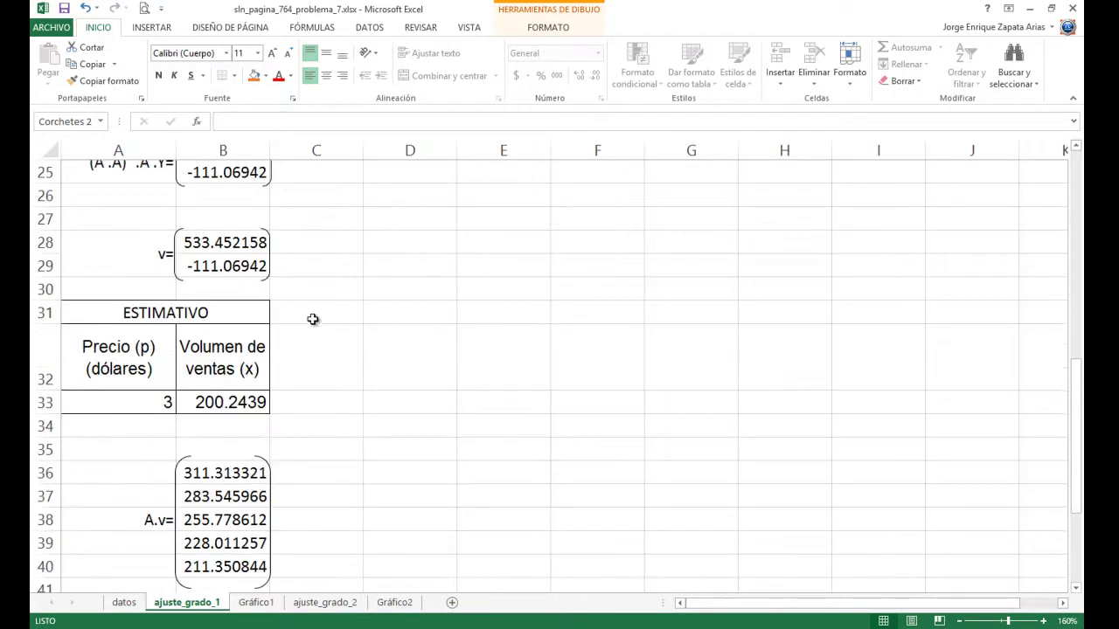
scroll(312, 320, down, 1)
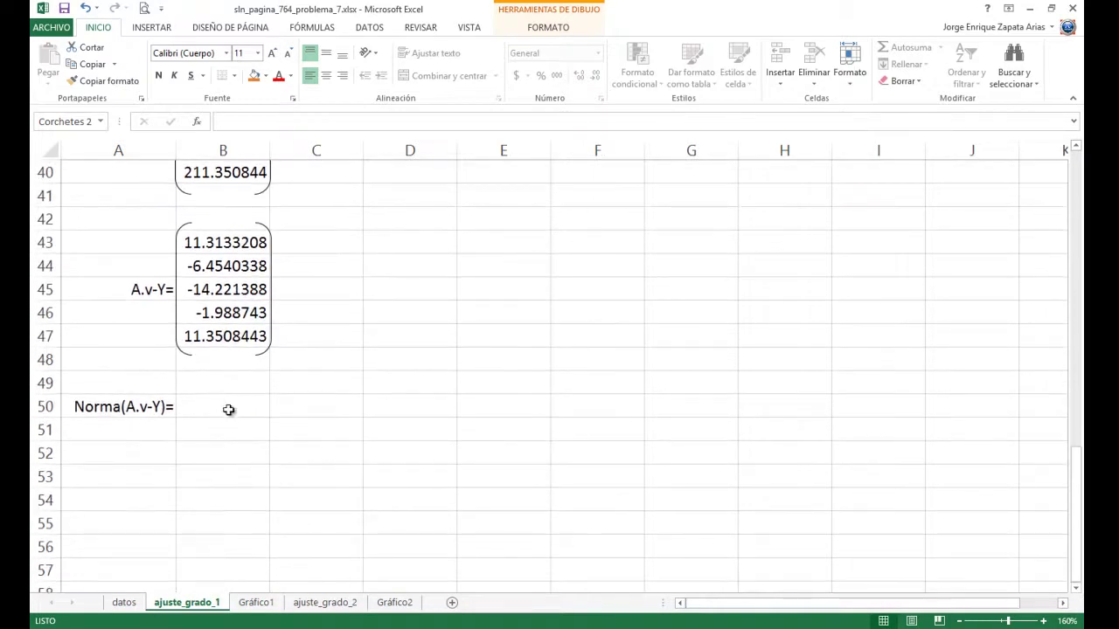
click(225, 408)
text(=r)
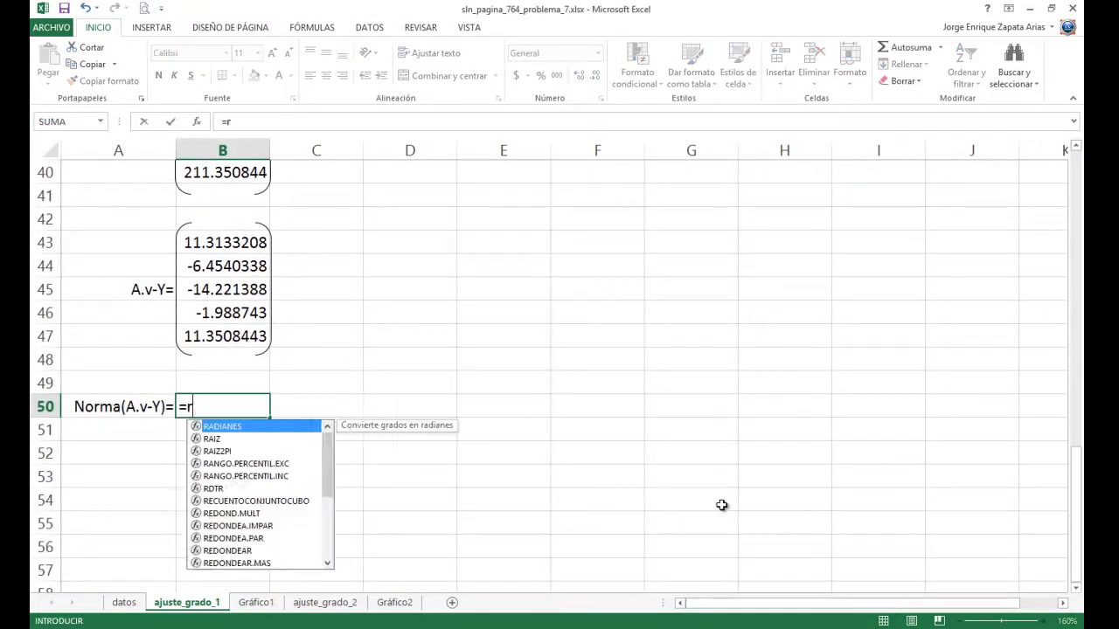
text(aiz()
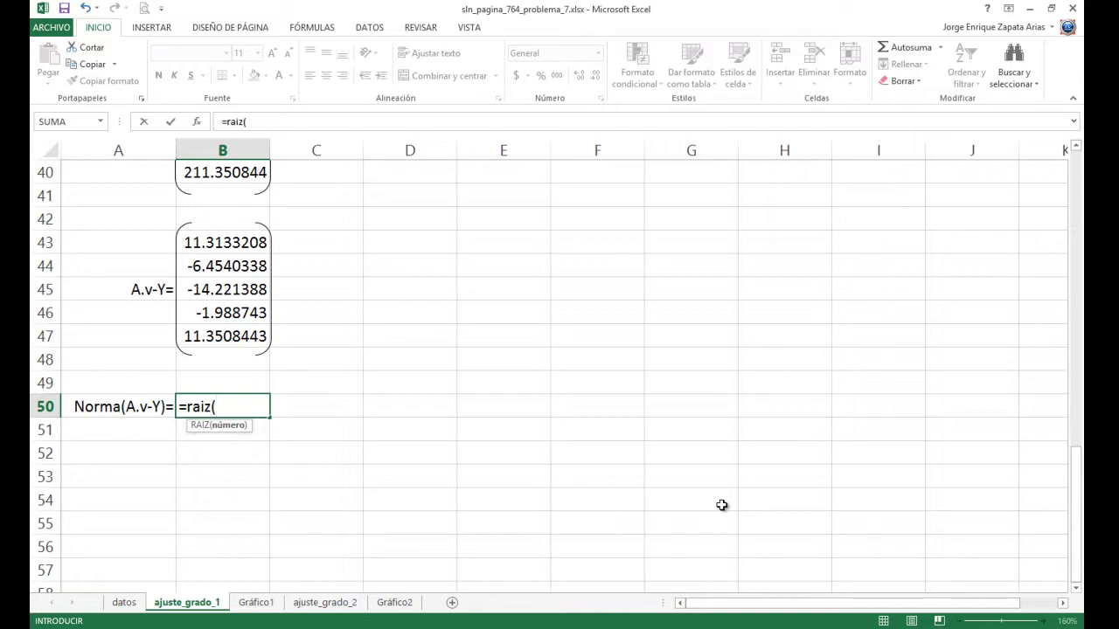
key(Up)
key(Up)
key(Up)
key(Up)
key(Up)
key(Up)
key(Up)
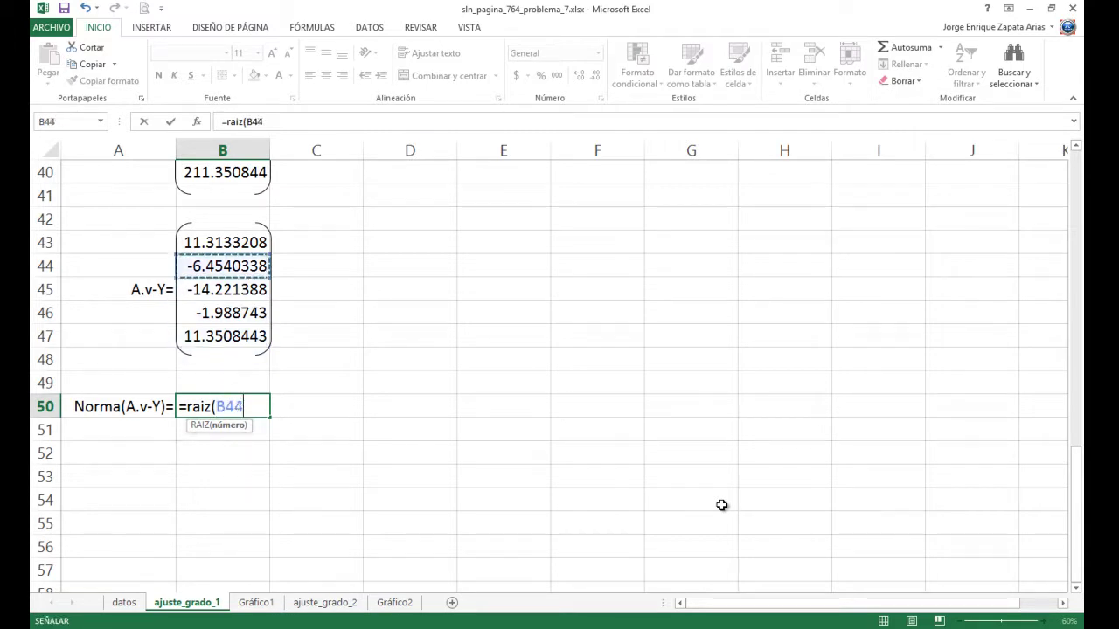
text(*)
key(Up)
key(Up)
key(Up)
key(Up)
key(Up)
key(Up)
key(Up)
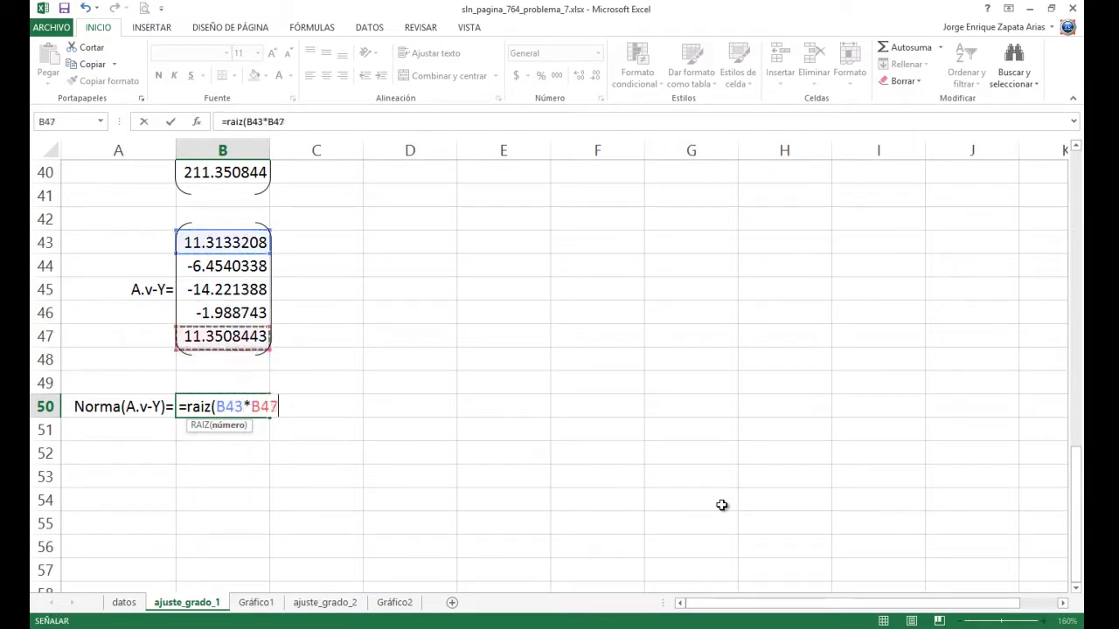
text(+)
key(Up)
key(Up)
key(Up)
key(Up)
key(Up)
key(Up)
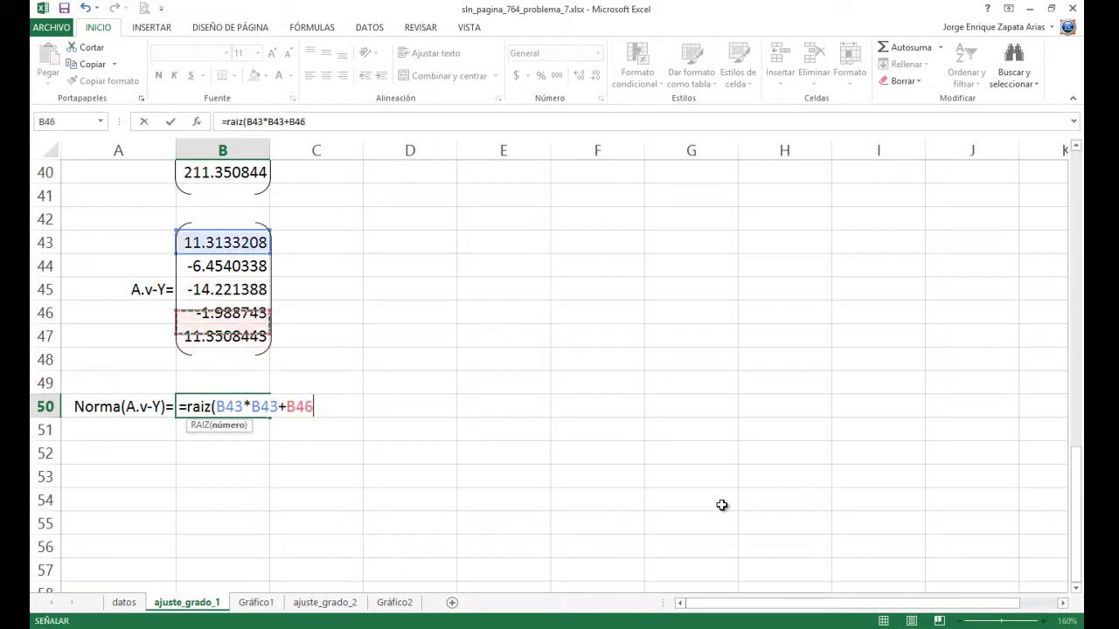
text(*)
key(Up)
key(Up)
key(Up)
key(Up)
key(Up)
key(Up)
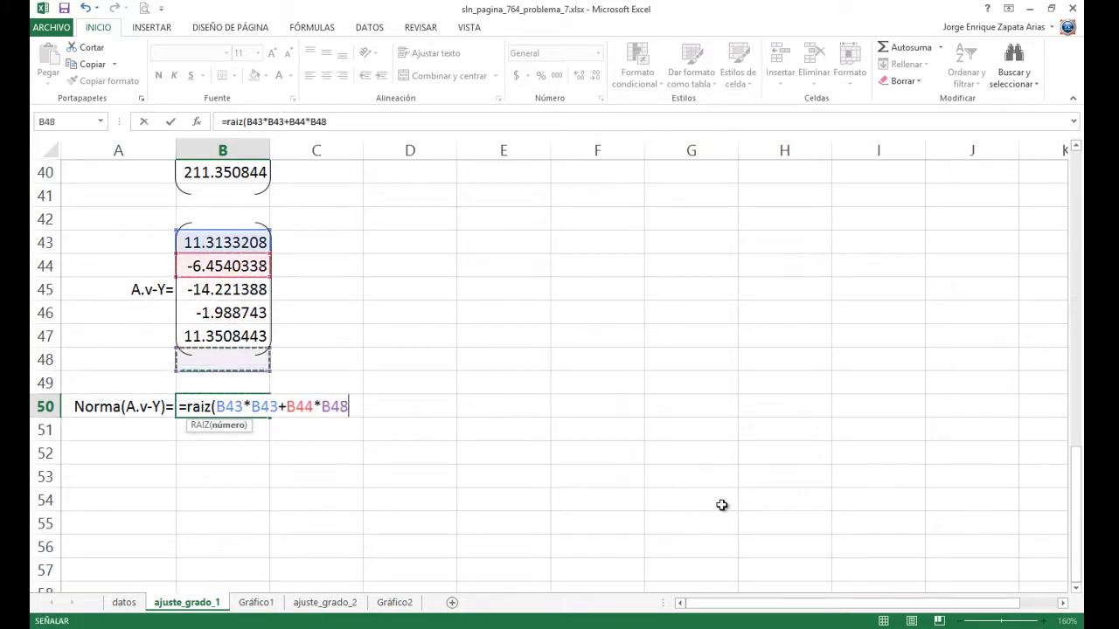
text(+)
key(Up)
key(Up)
key(Up)
key(Up)
key(Up)
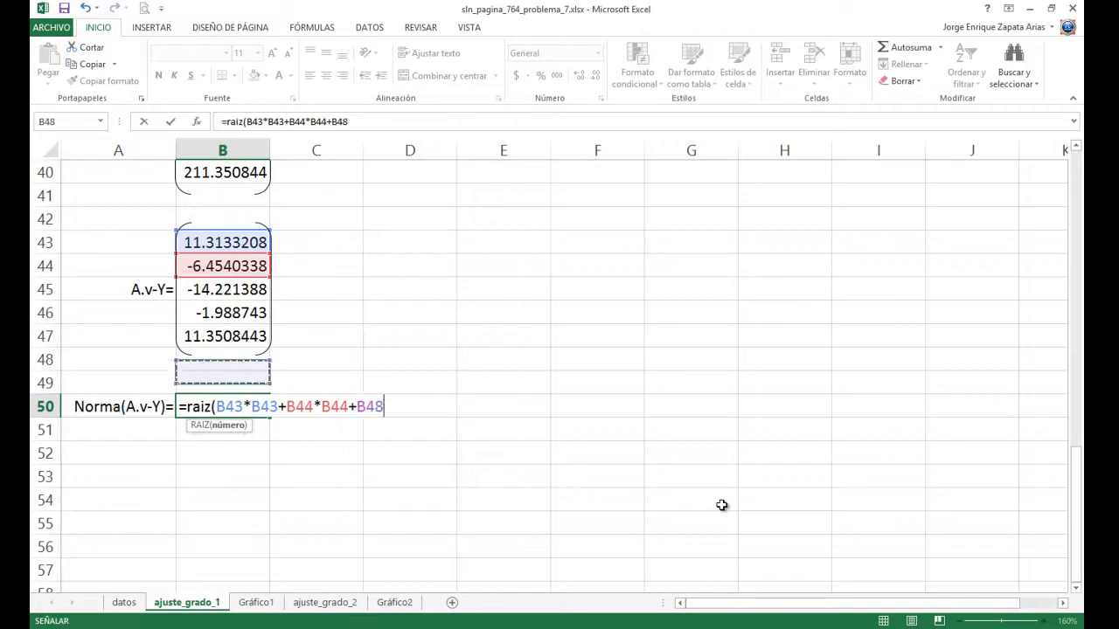
text(*)
key(Up)
key(Up)
key(Up)
key(Up)
key(Up)
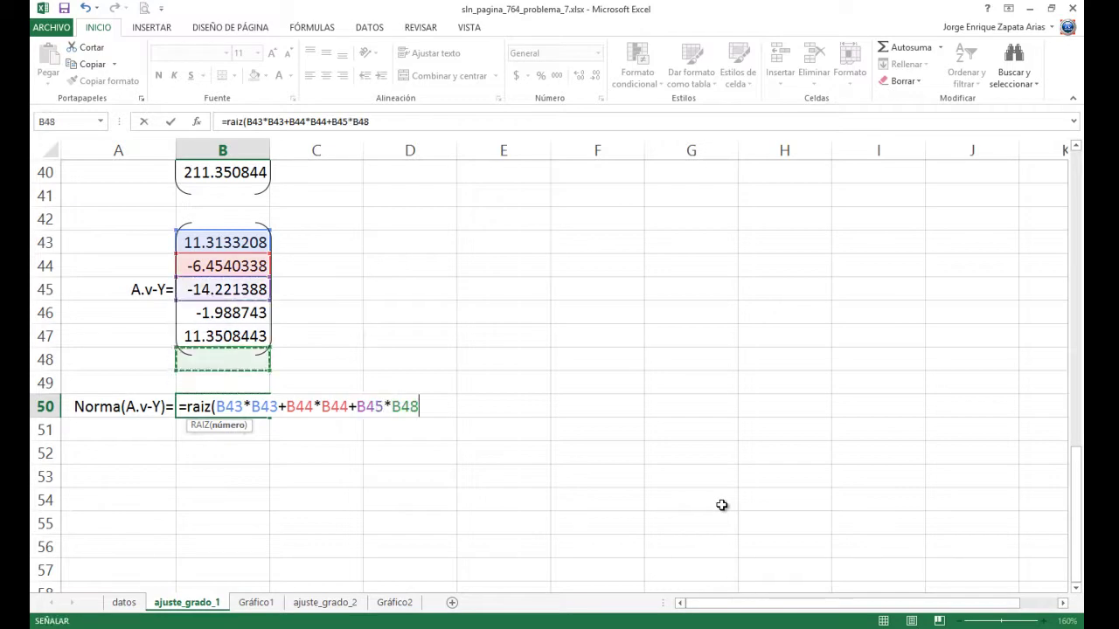
text(+)
key(Up)
key(Up)
key(Up)
key(Up)
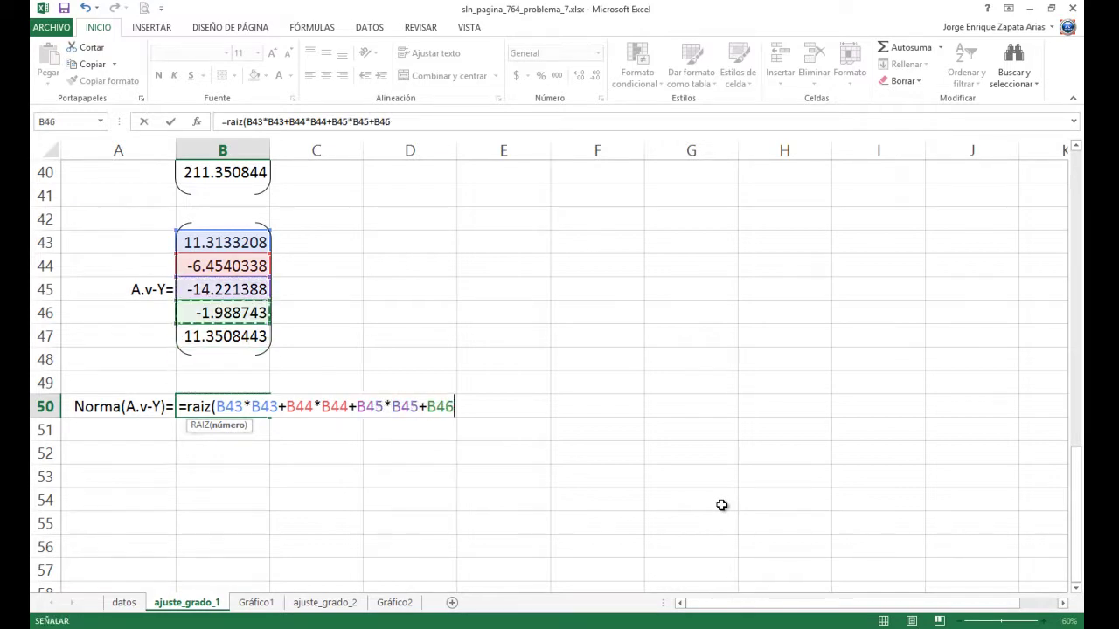
text(*)
key(Up)
key(Up)
key(Up)
key(Up)
text(+)
key(Up)
key(Up)
key(Up)
text(*)
key(Up)
key(Up)
key(Up)
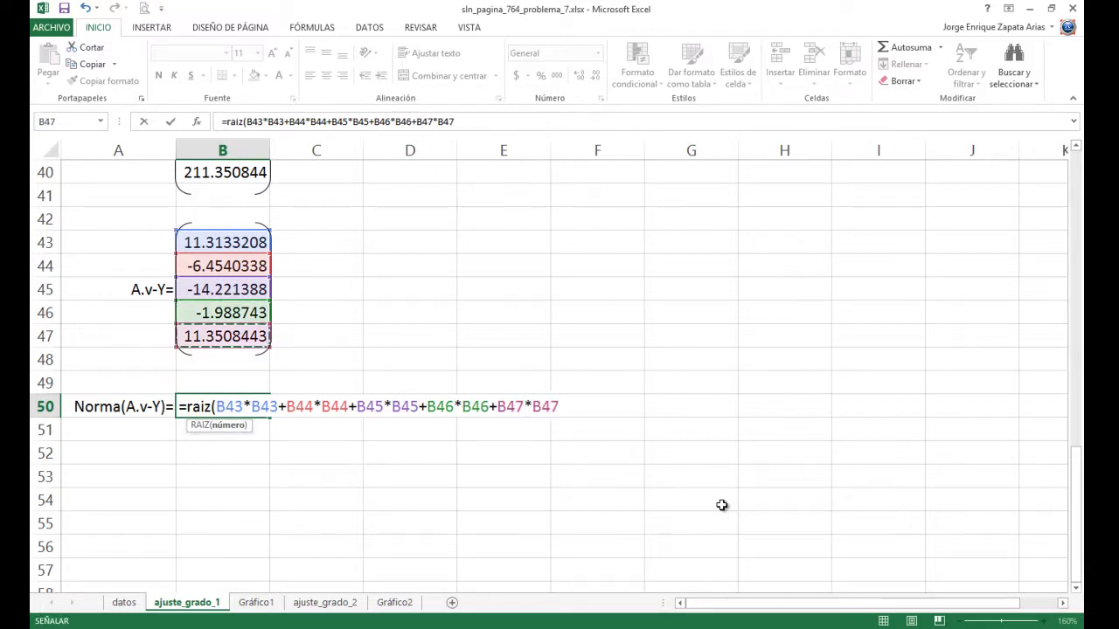
key(Return)
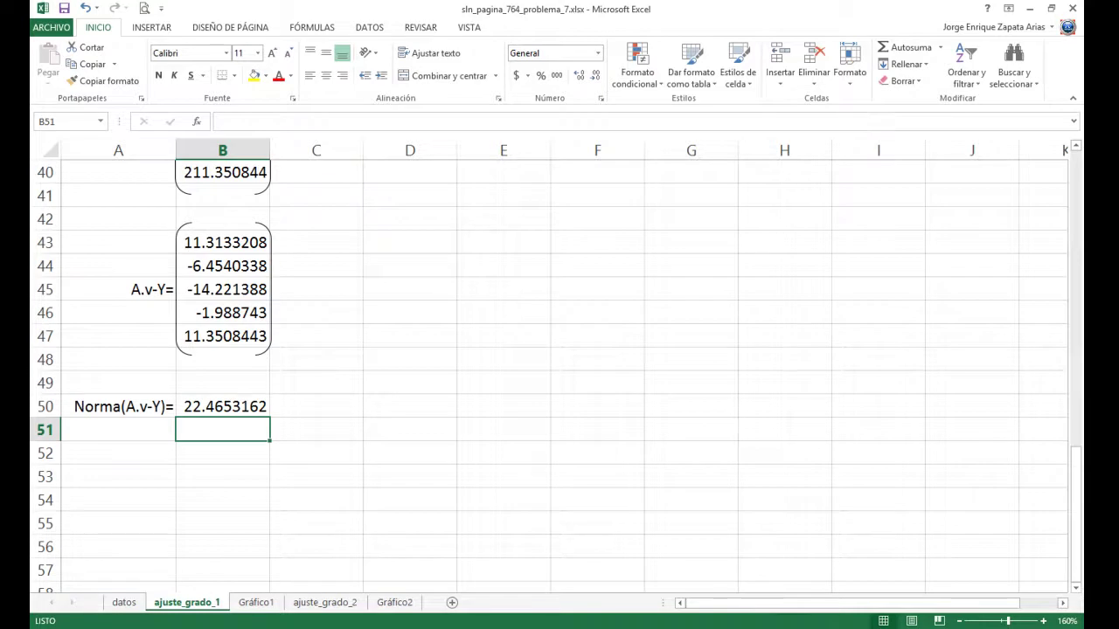
Switch to the Word formula document to check the RSS and RS discriminant formulas, and return to the Excel workbook
key(alt+Tab)
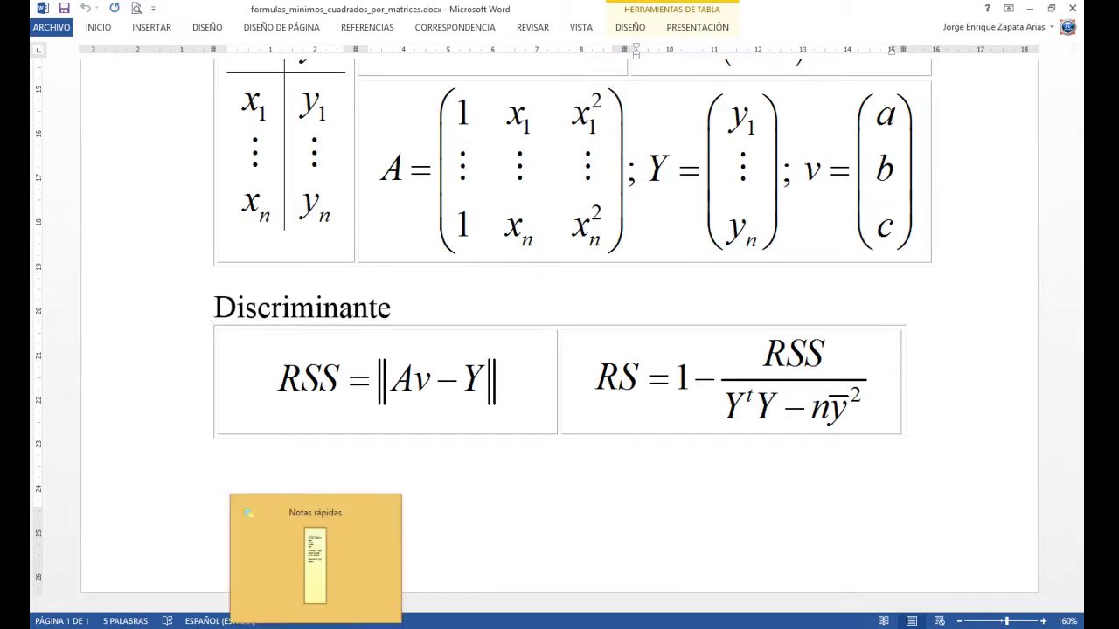
mouse_move(361, 625)
click(219, 594)
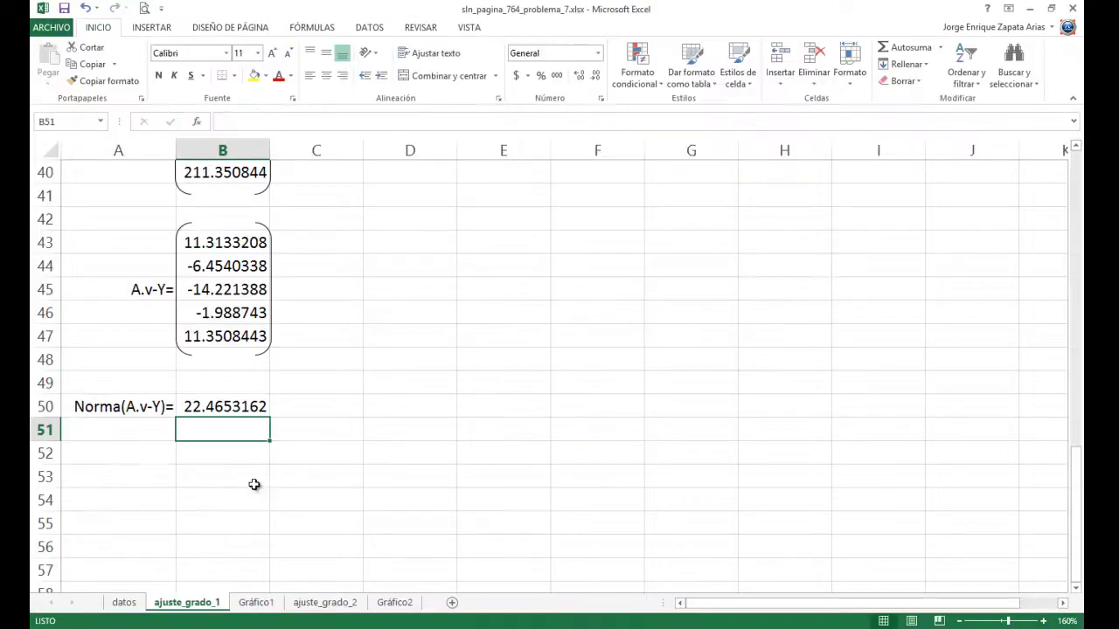
Enter the label Yt.Y= in cell A53
click(134, 471)
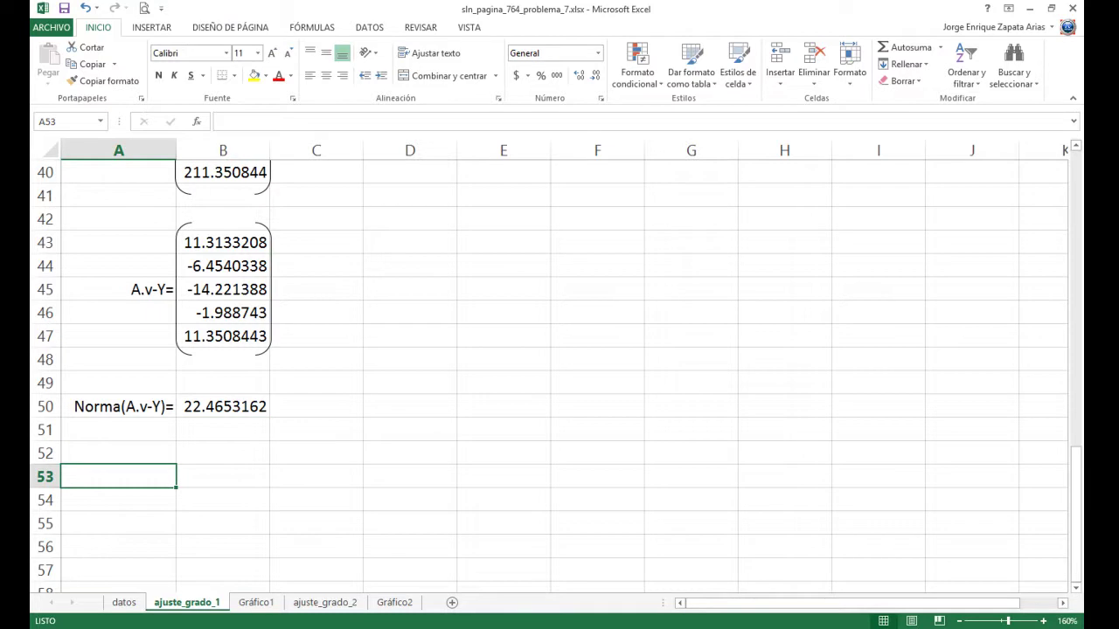
text(Yt.Y)
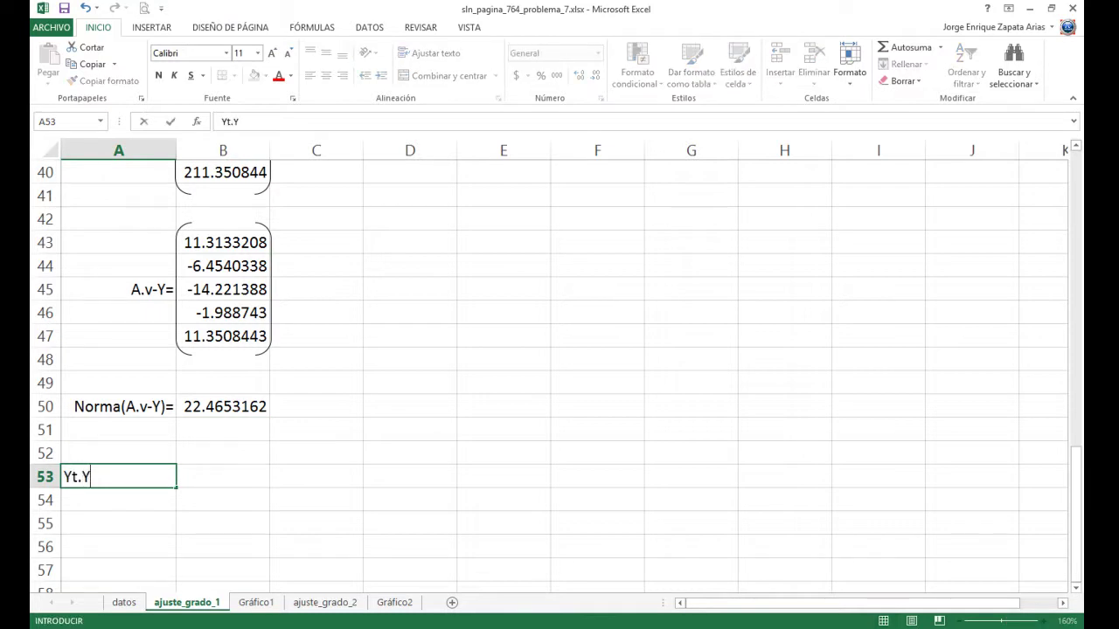
text(=)
click(374, 428)
scroll(451, 464, up, 13)
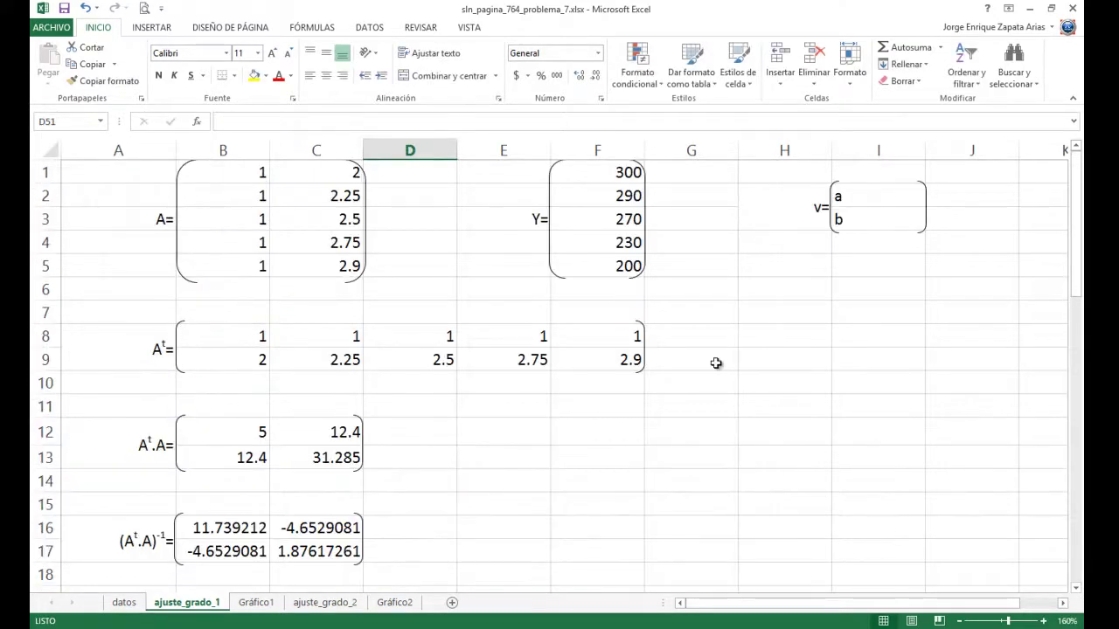
click(501, 431)
text(Y)
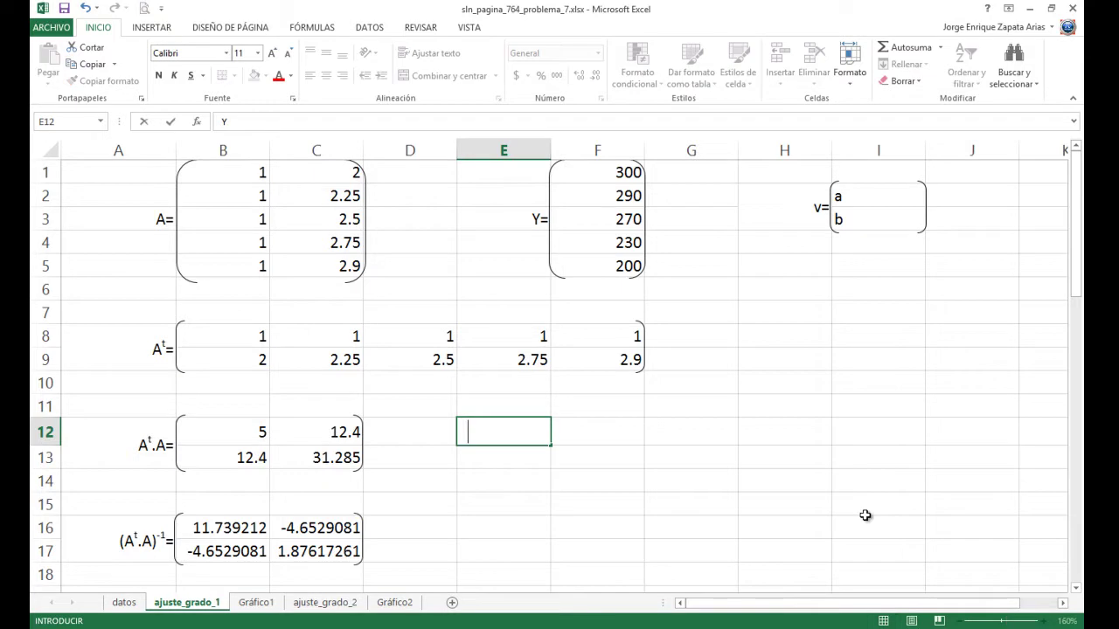
key(Escape)
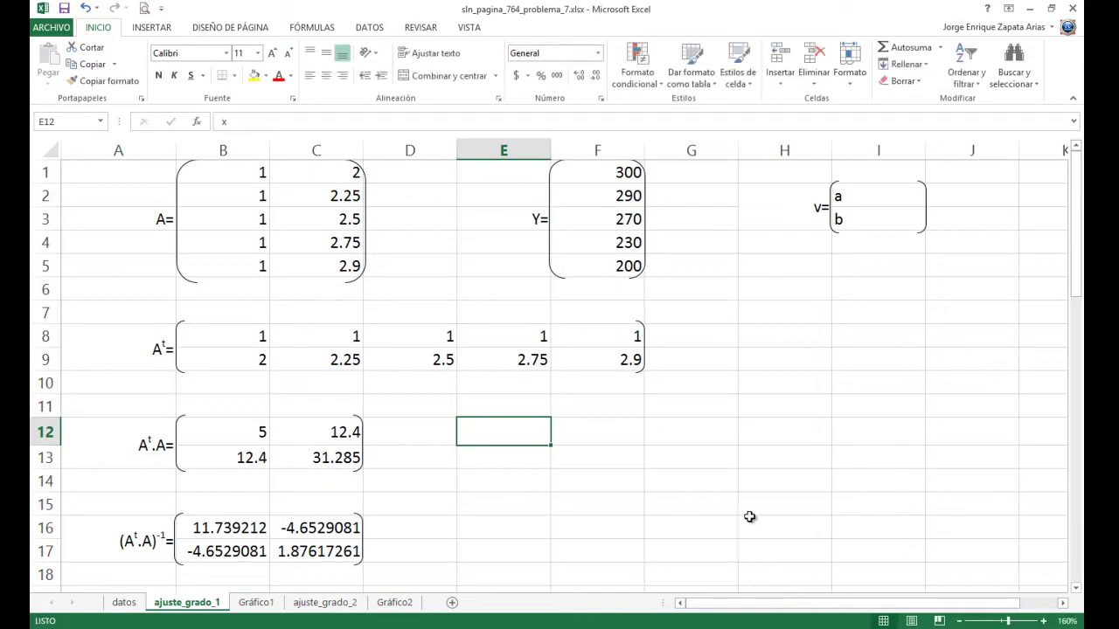
click(614, 434)
click(672, 433)
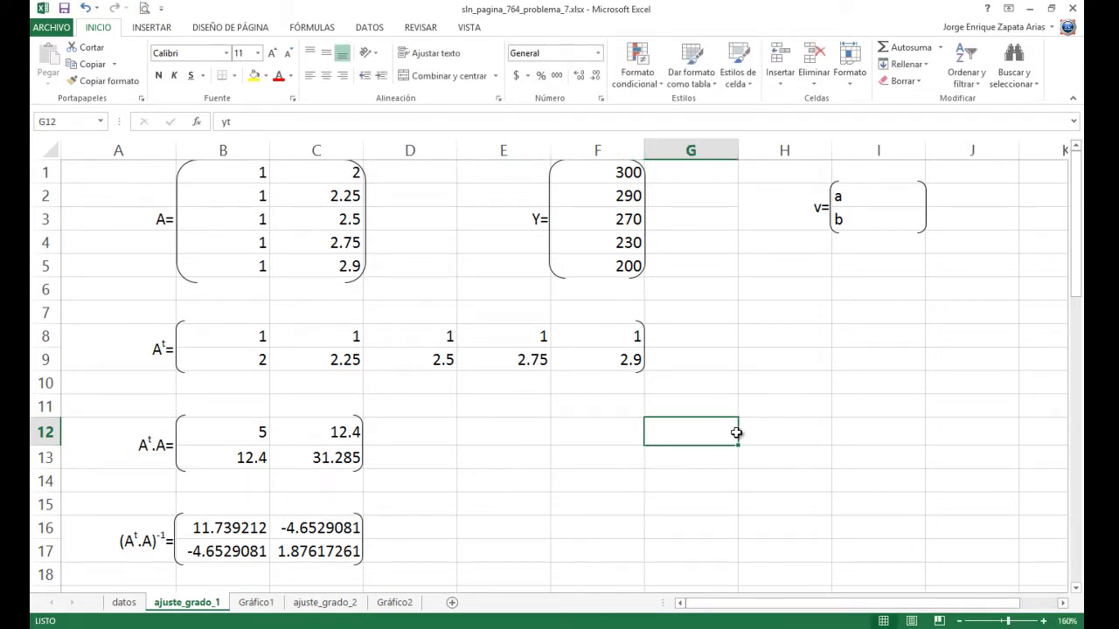
click(753, 431)
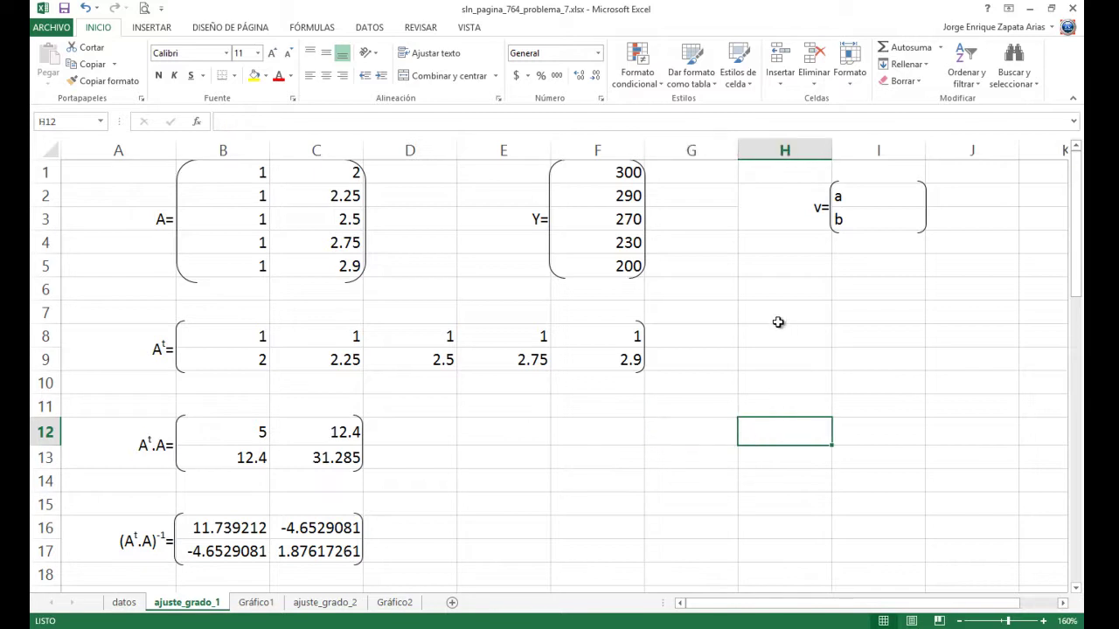
Replace the label in cell A53 with Yt=
scroll(577, 410, down, 14)
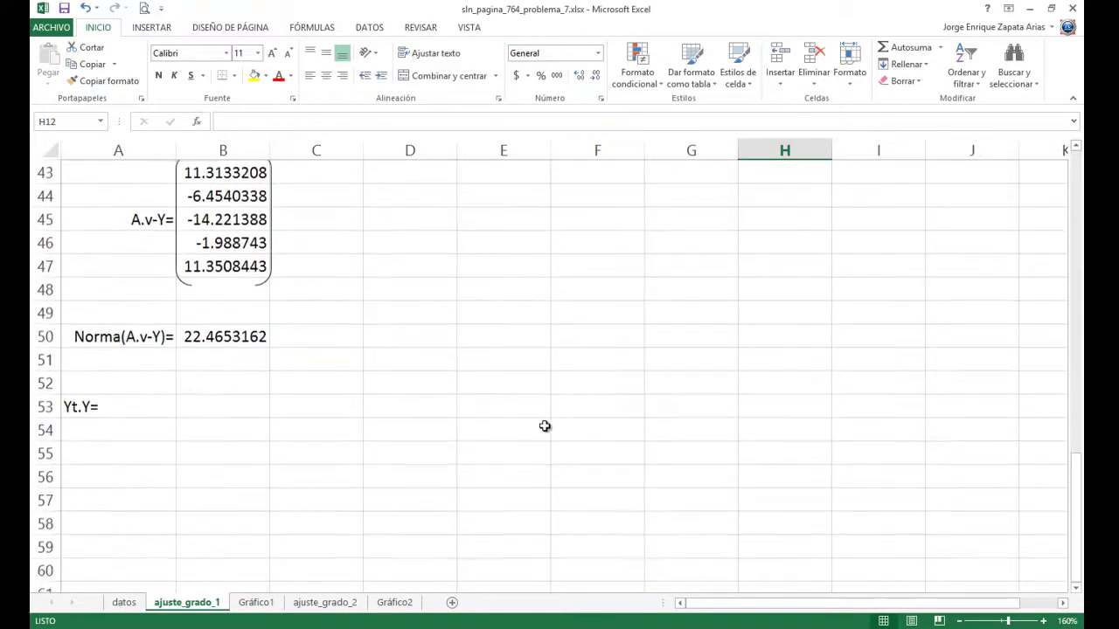
click(114, 404)
key(Delete)
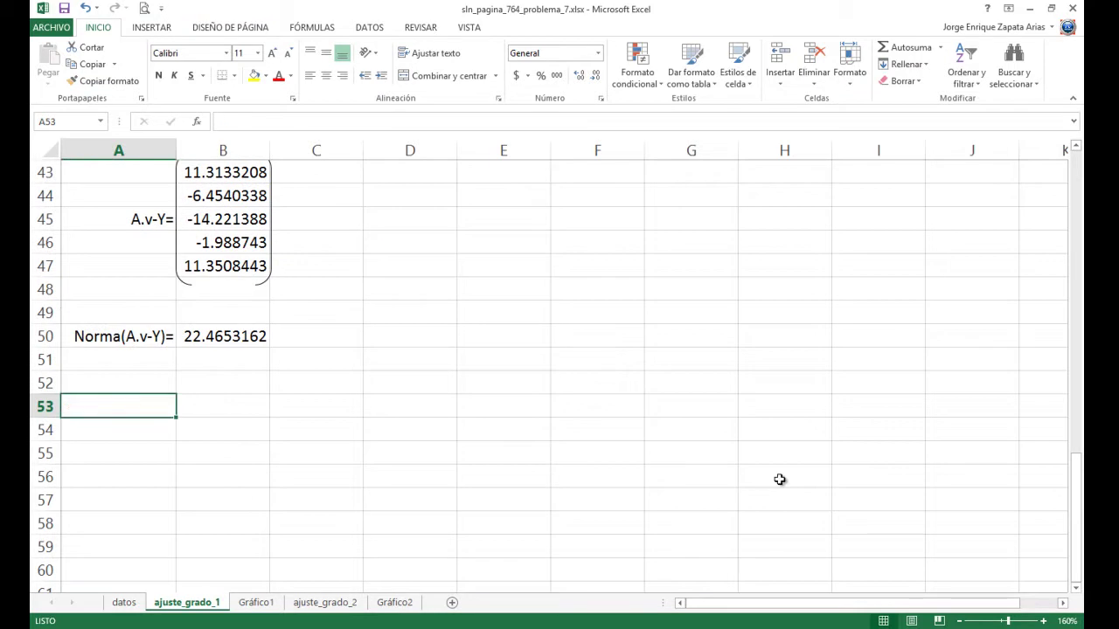
text(Yt=)
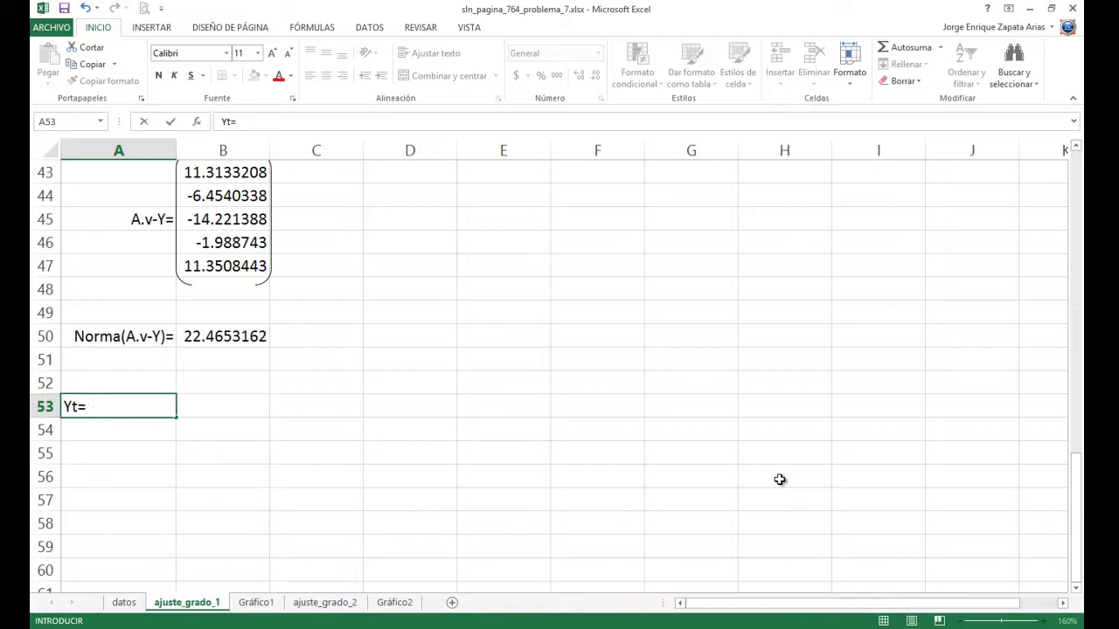
key(Tab)
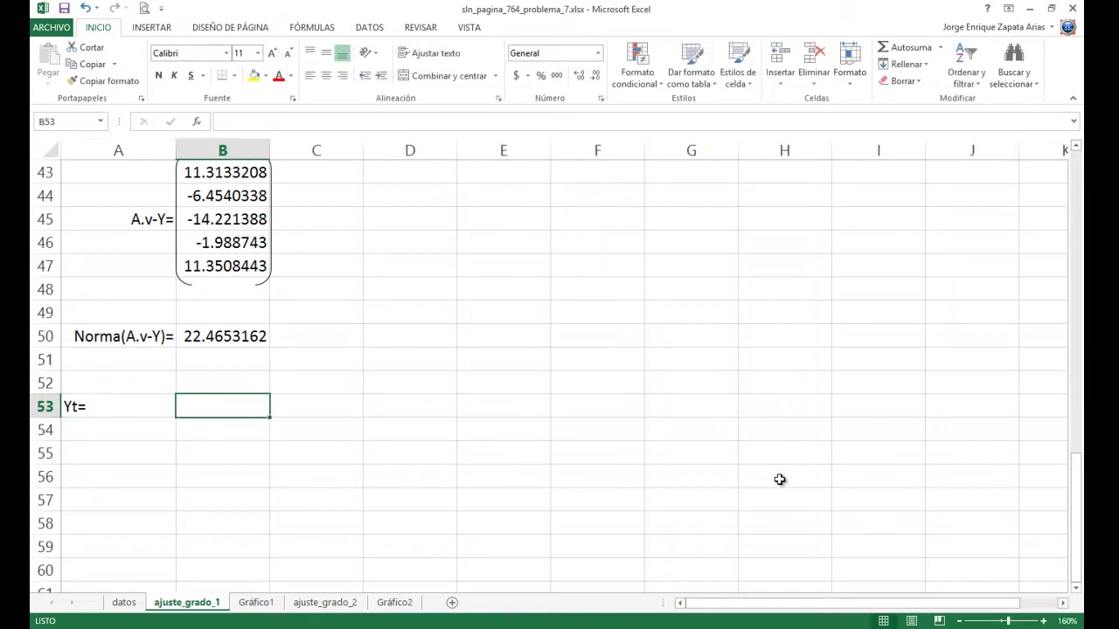
Link cell B53 to the first entry of vector Y with the formula =F1
text(=)
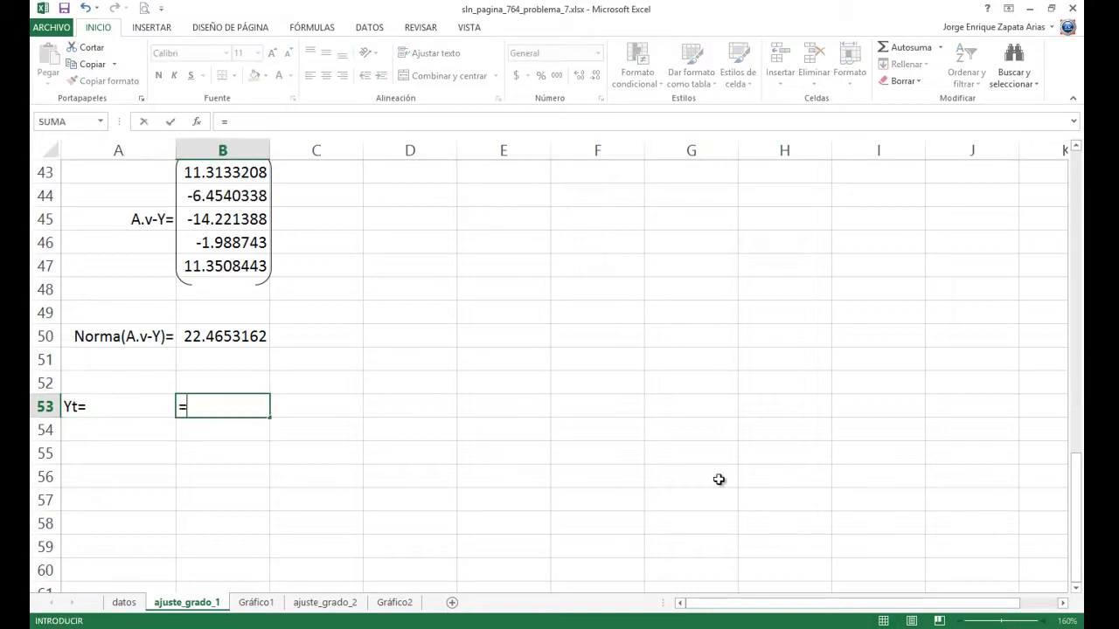
scroll(718, 479, up, 14)
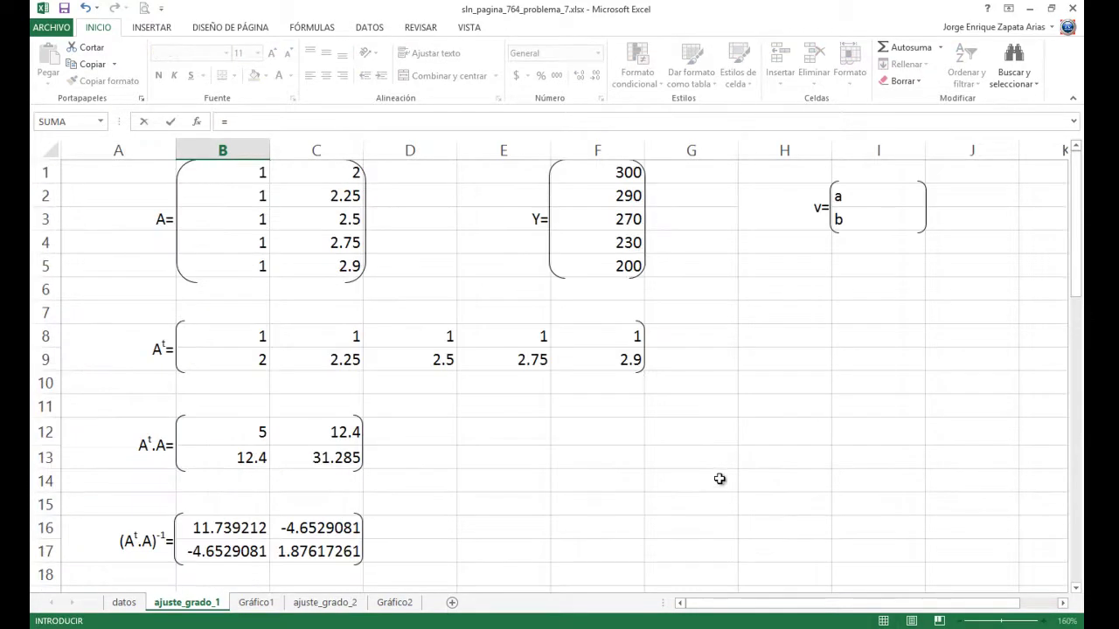
click(602, 172)
key(Return)
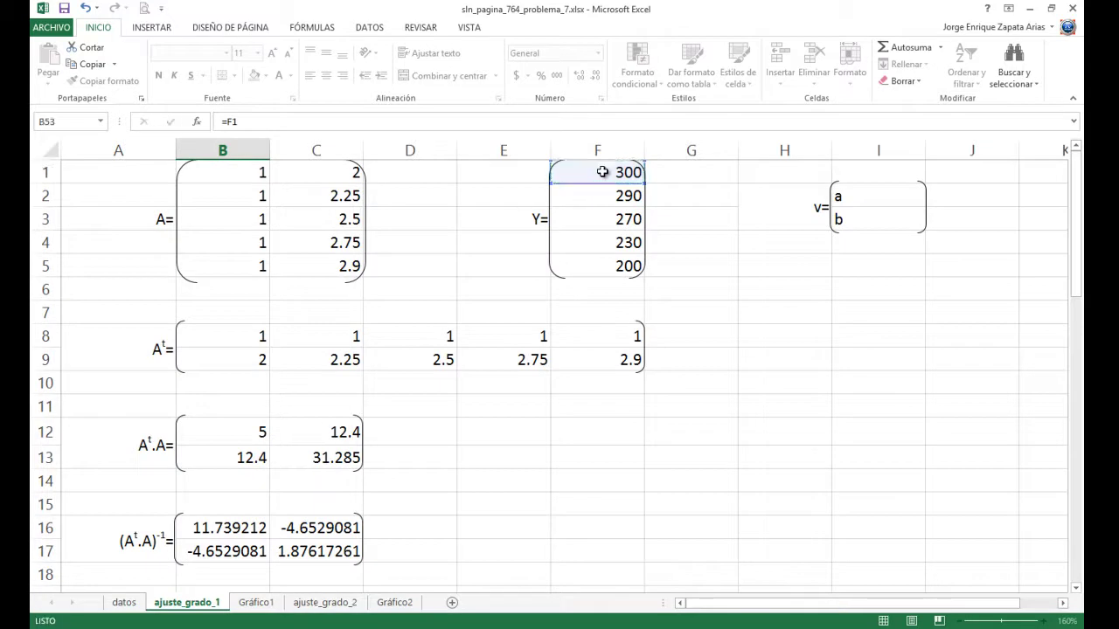
key(Right)
key(Up)
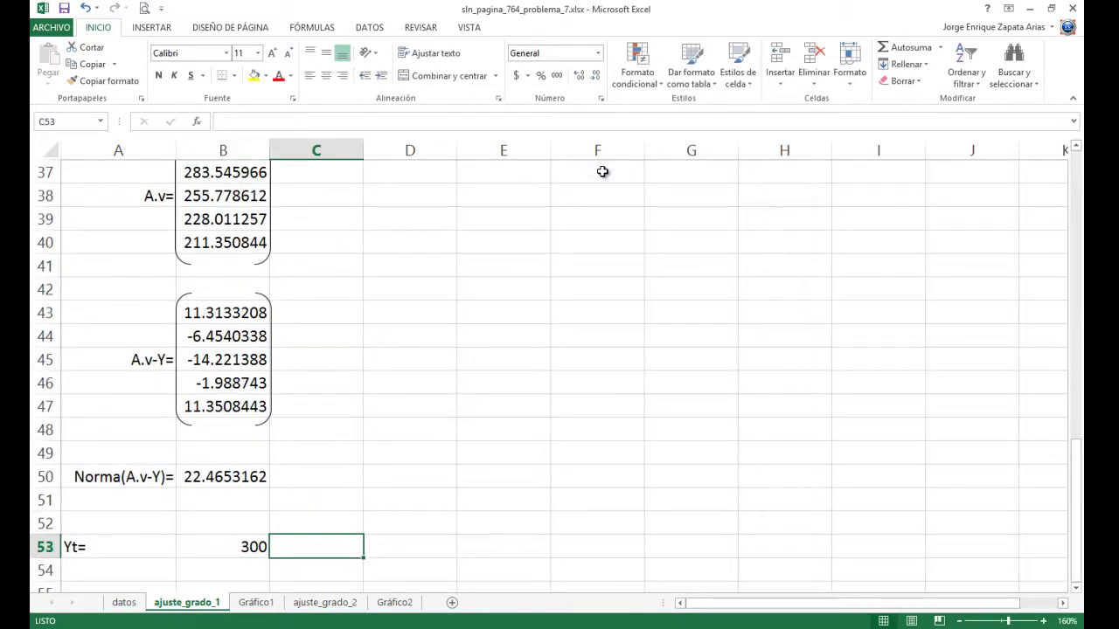
Link cell C53 to the second entry of vector Y with the formula =F2
text(=)
scroll(597, 262, up, 12)
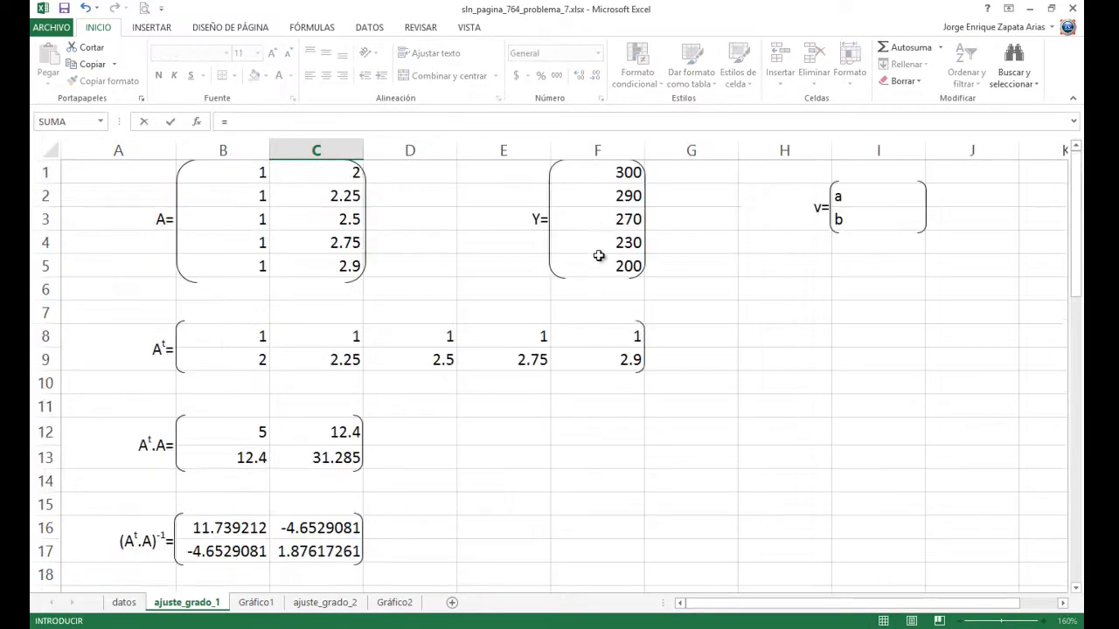
click(610, 195)
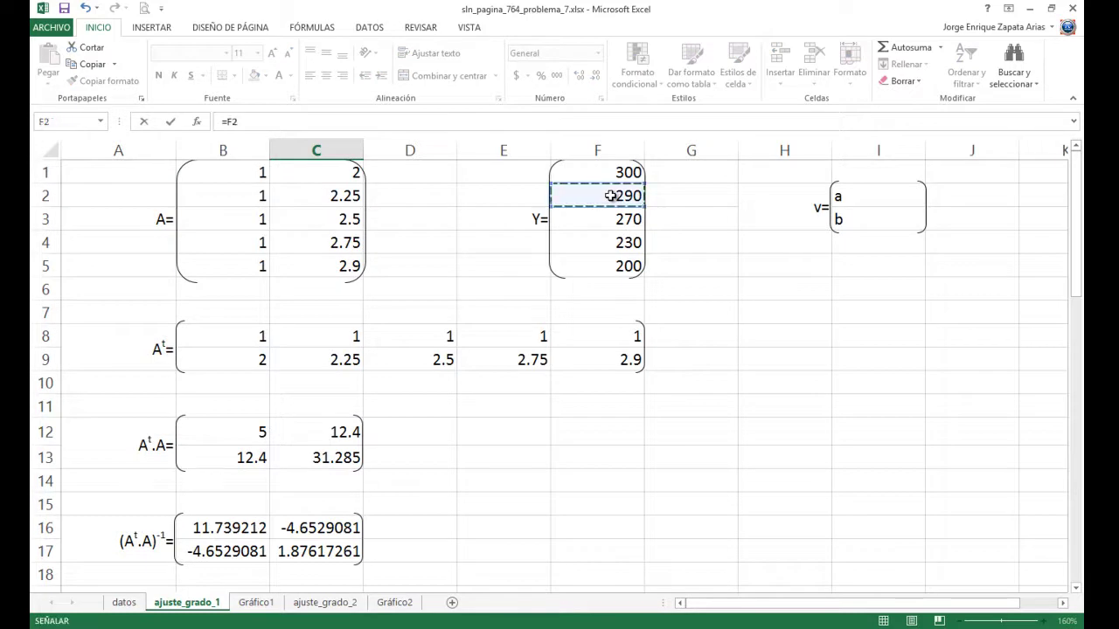
key(Return)
key(Right)
key(Up)
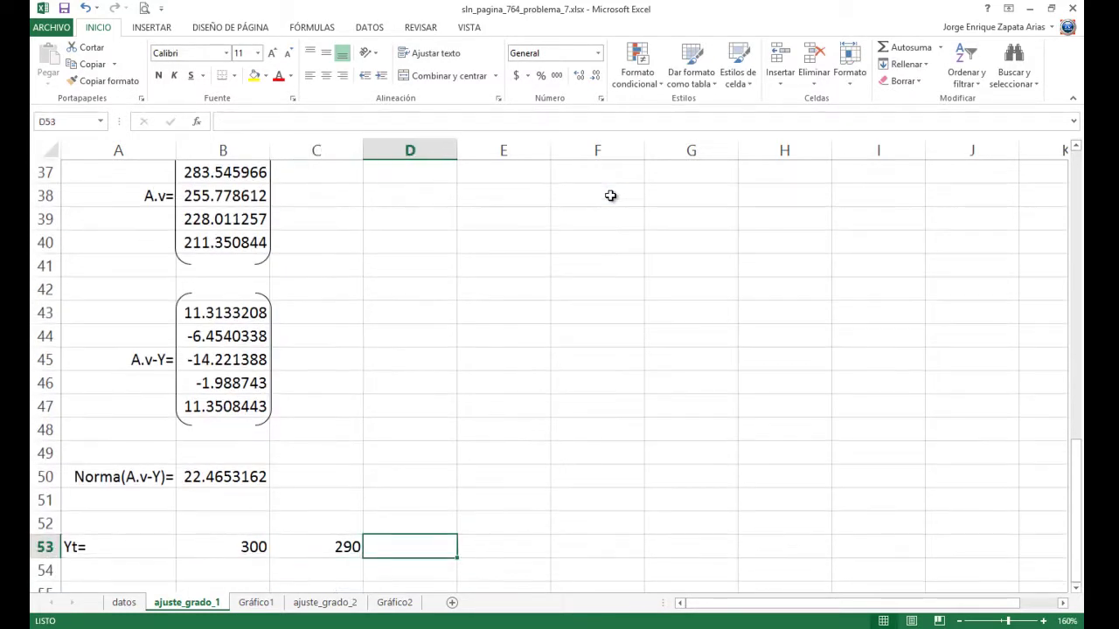
Link cell D53 to the third entry of vector Y with the formula =F3
text(=)
scroll(610, 196, up, 12)
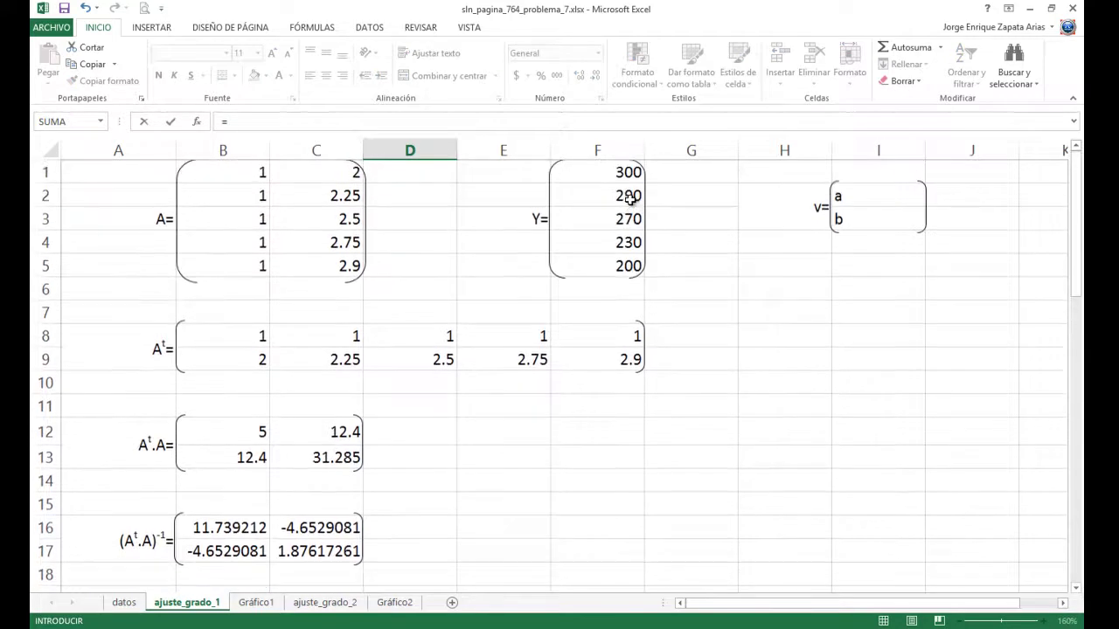
click(612, 218)
key(Return)
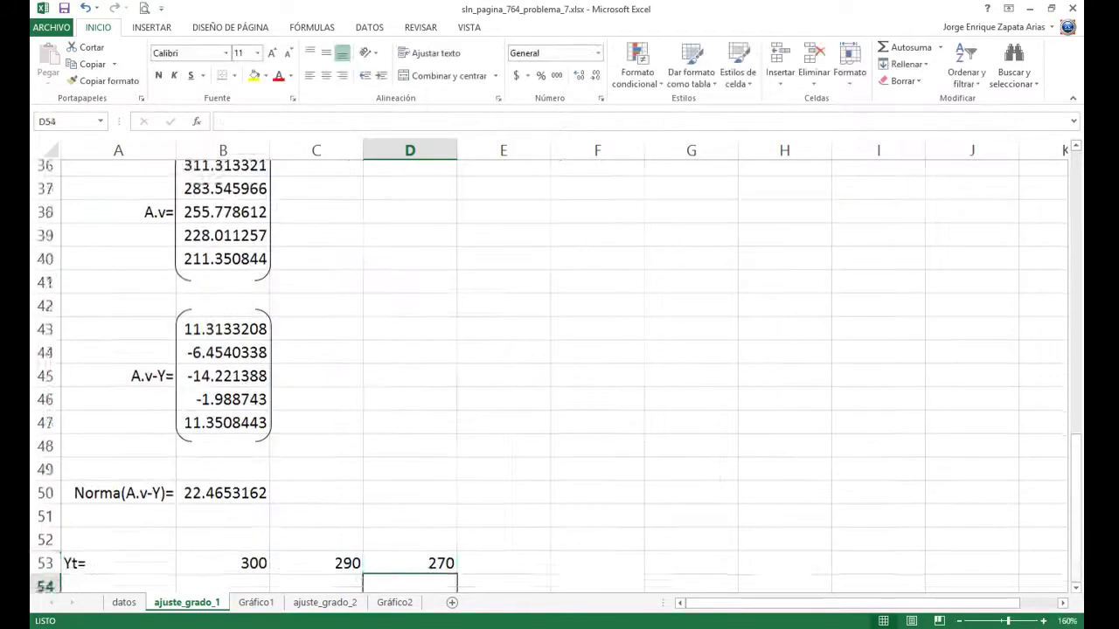
key(Right)
key(Up)
Link cell E53 to the fourth entry of vector Y with the formula =F4
text(=)
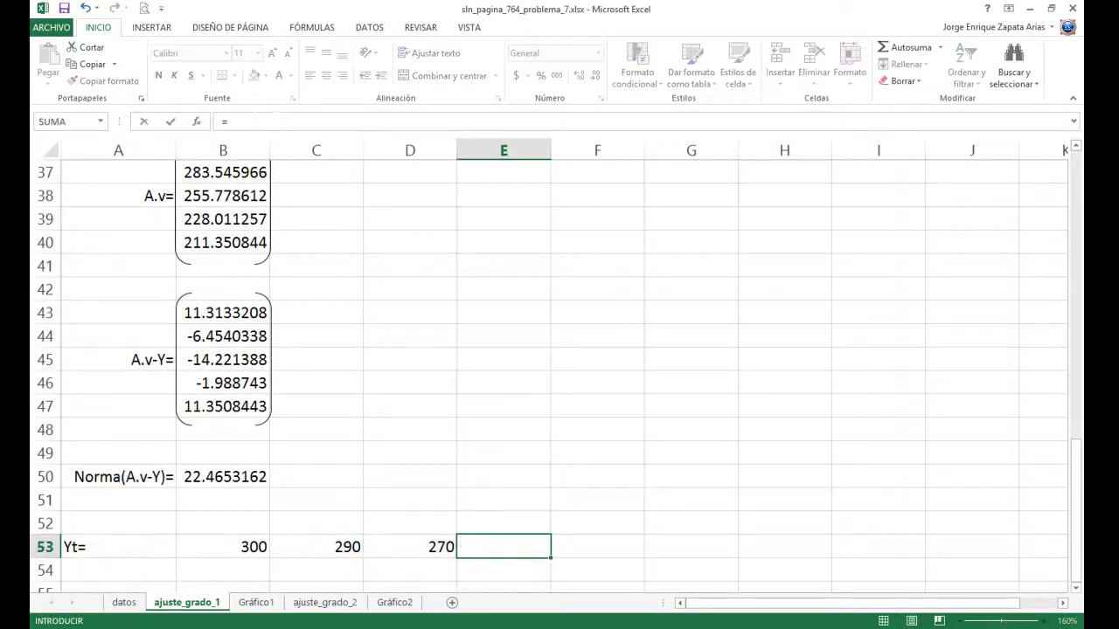
scroll(933, 333, up, 12)
click(624, 242)
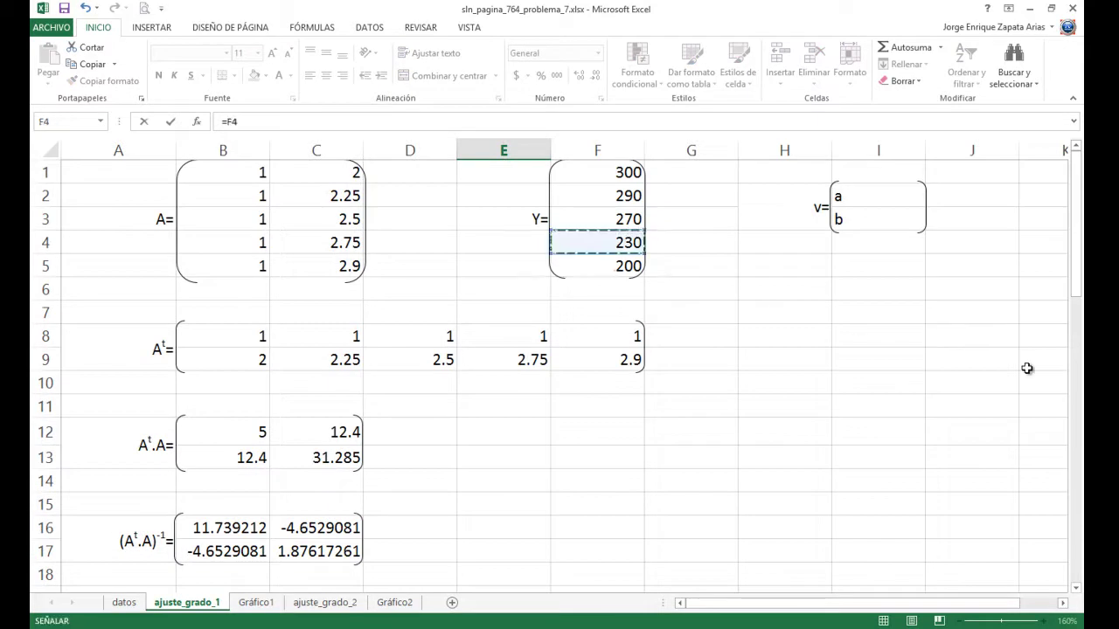
key(Return)
key(Up)
key(Right)
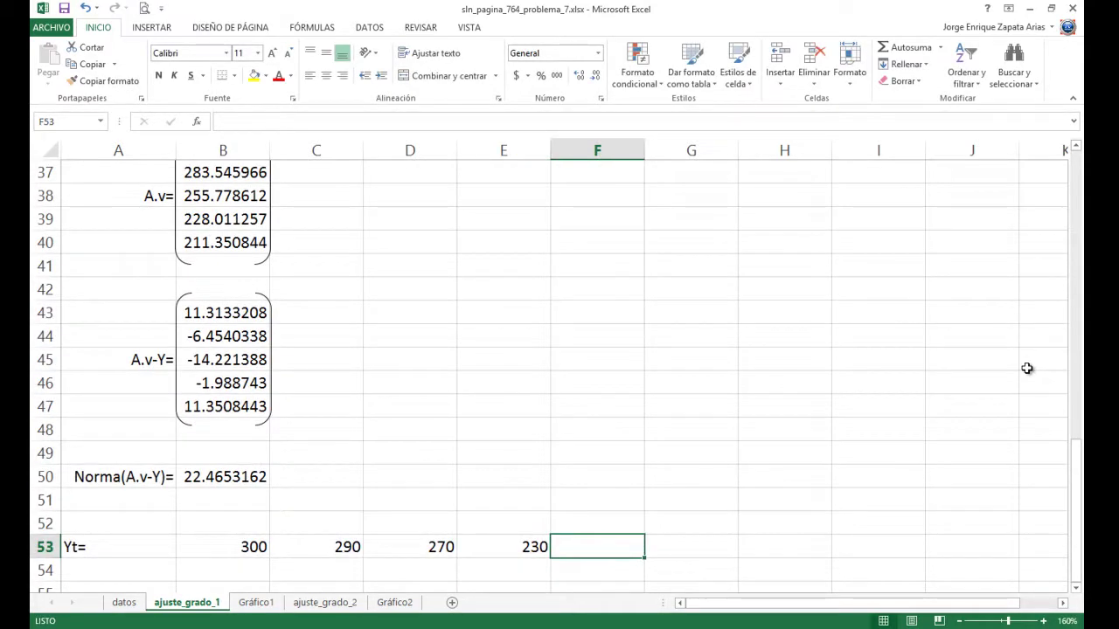
Link cell F53 to the fifth entry of vector Y with =F5, and right-align the Yt= label in A53
text(=)
scroll(988, 367, up, 12)
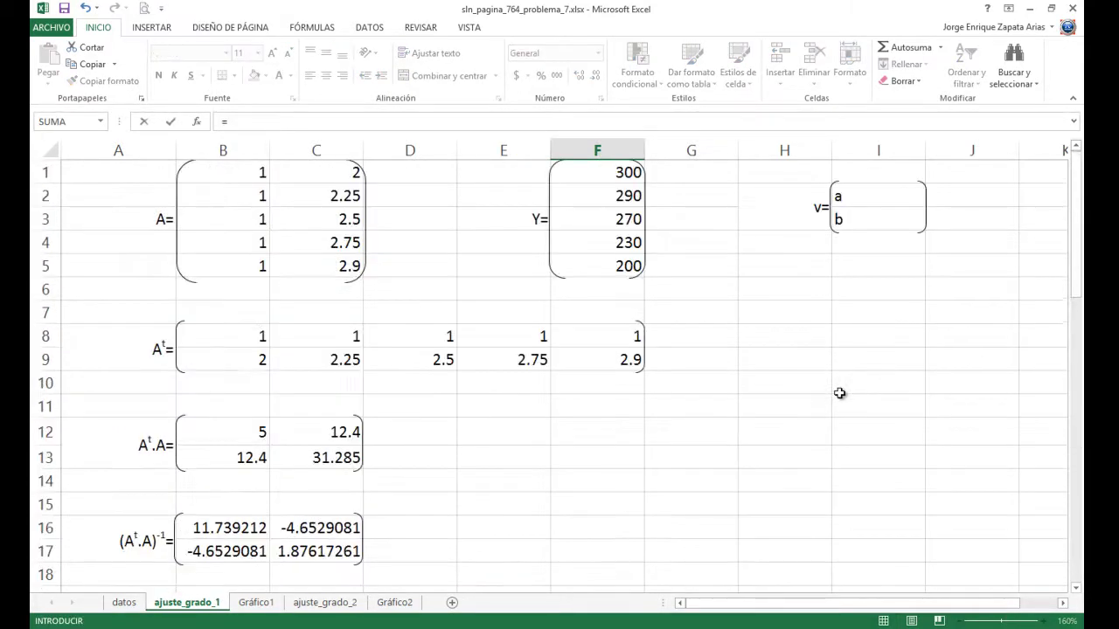
click(619, 271)
key(Return)
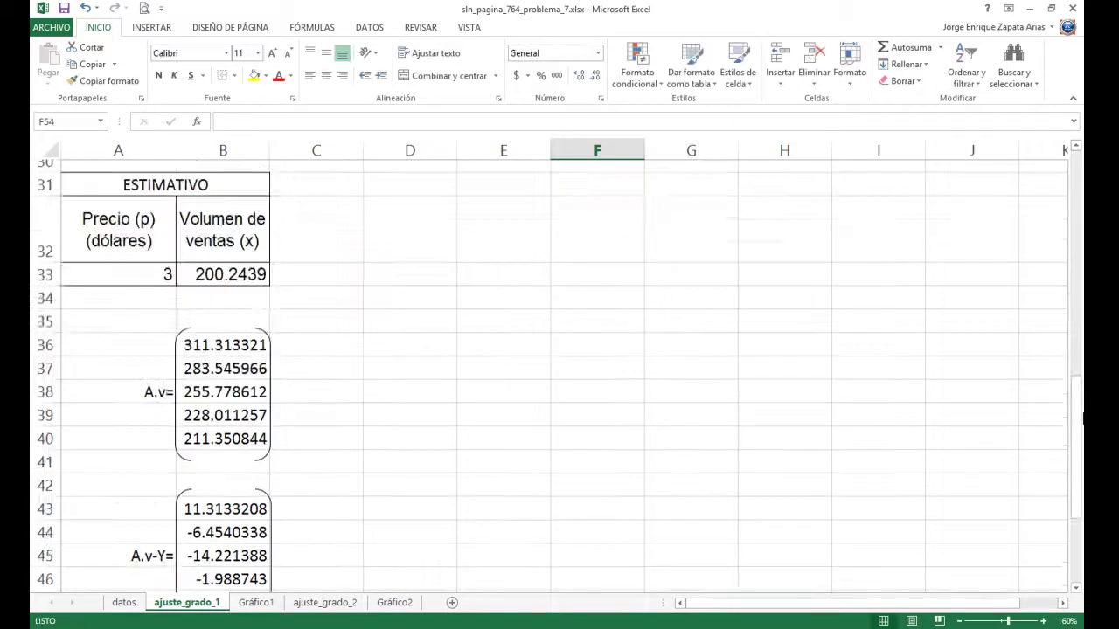
click(122, 546)
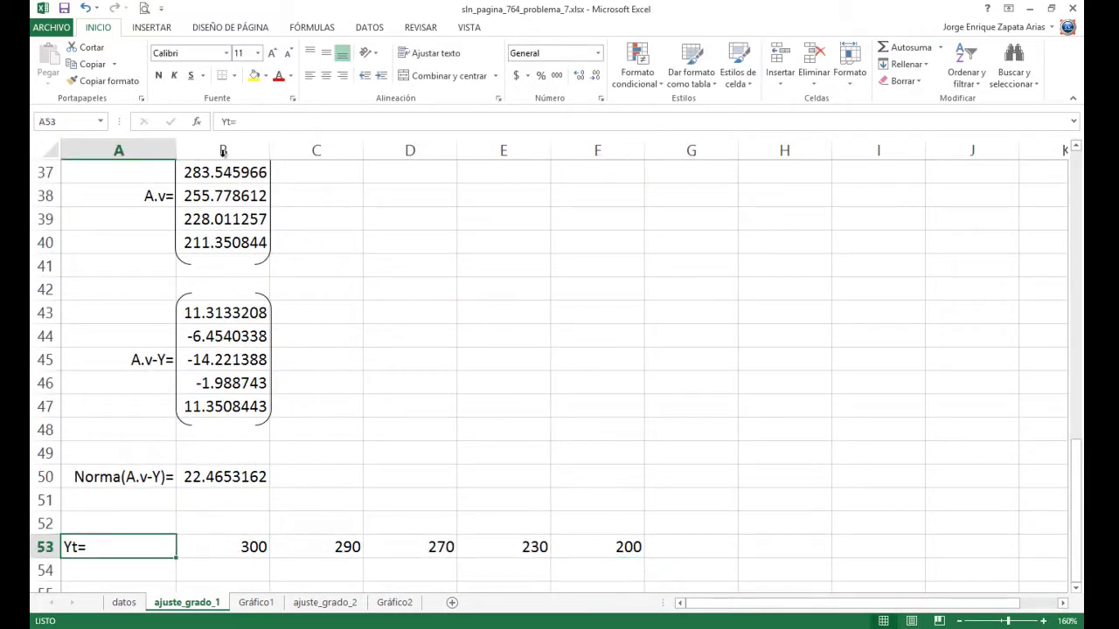
click(342, 75)
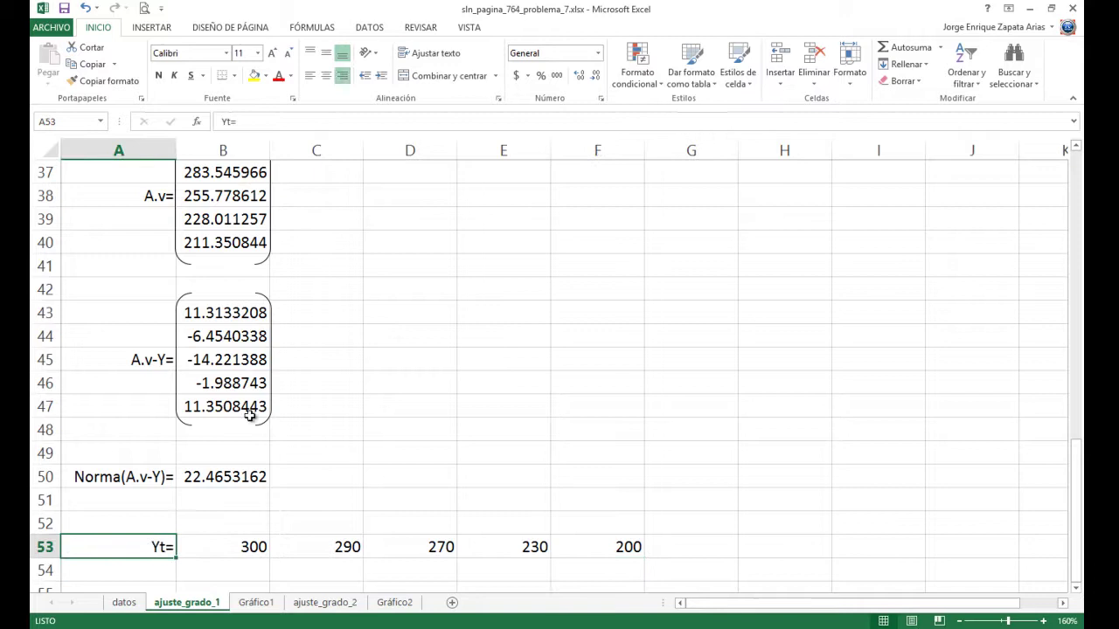
Duplicate the bracket shape around the A.v-Y vector and move the copy down over cell B53, centred on row 53
click(177, 357)
key(ctrl+c)
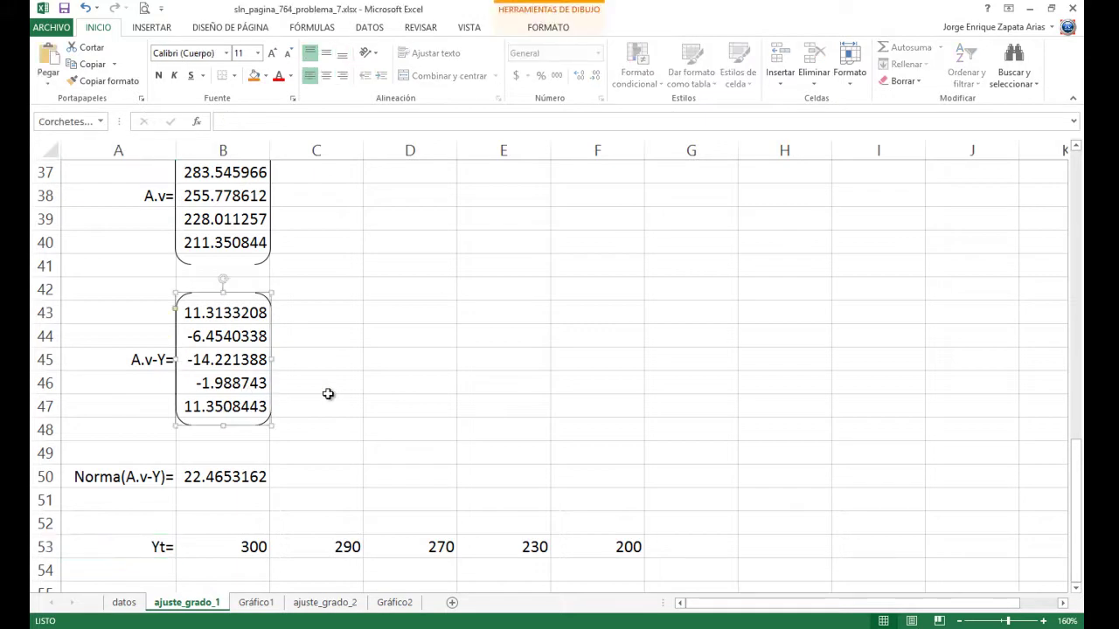
key(ctrl+v)
drag(282, 390, 287, 523)
click(289, 345)
mouse_move(289, 342)
mouse_down()
mouse_move(302, 500)
mouse_move(270, 516)
mouse_up()
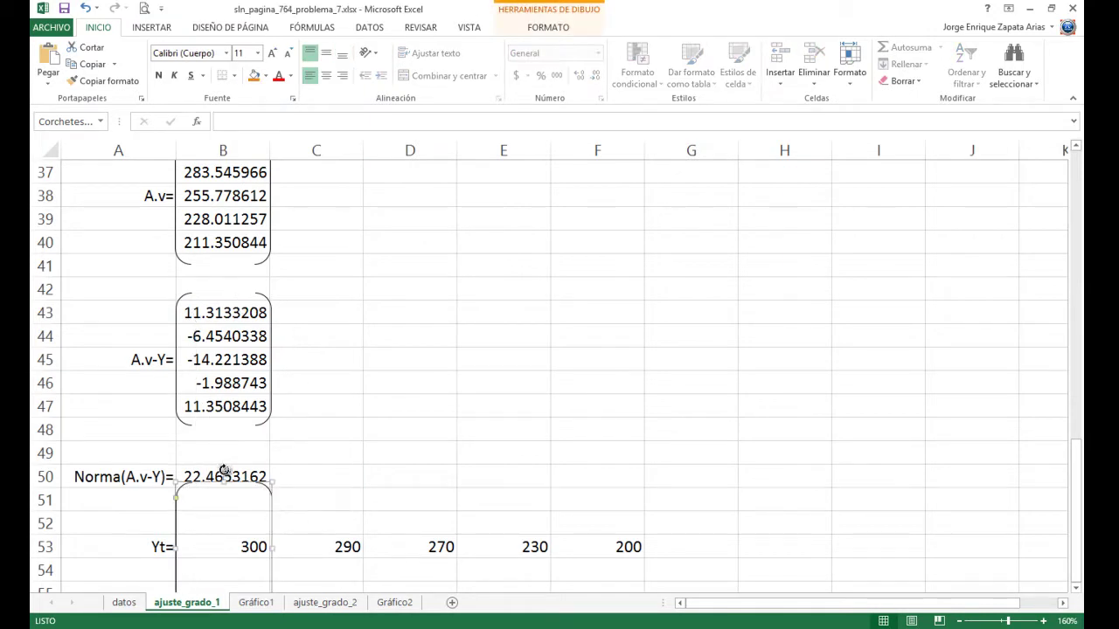
click(472, 452)
Resize the copied bracket shape so that it encloses only the Yt row vector in B53:F53
scroll(454, 451, down, 2)
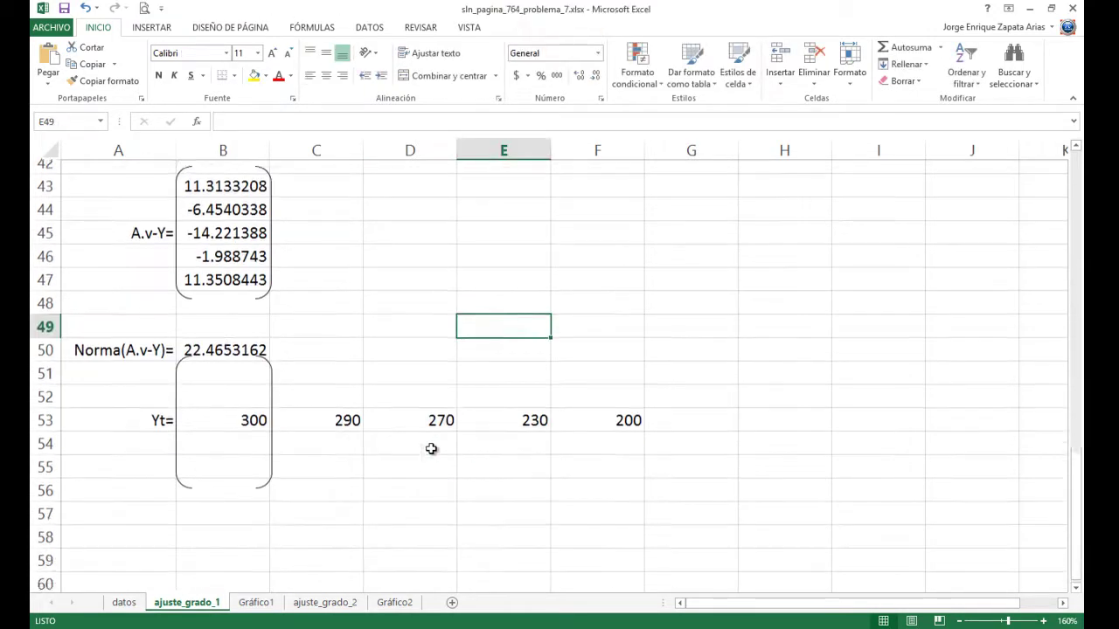
click(226, 410)
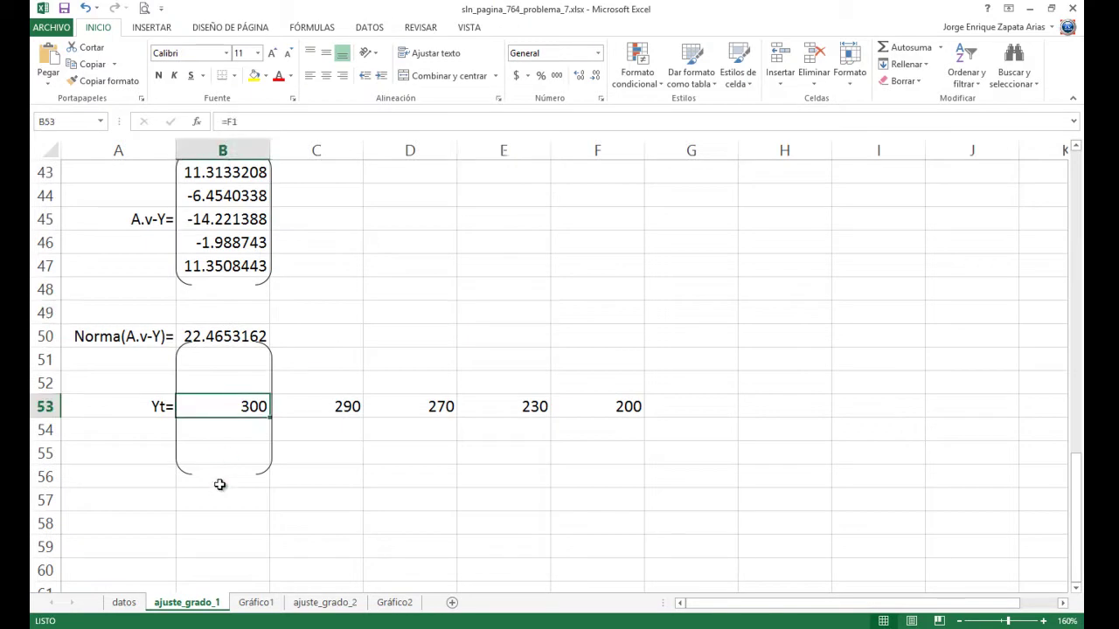
click(179, 385)
mouse_move(225, 475)
mouse_down()
mouse_move(225, 382)
mouse_move(268, 373)
mouse_move(276, 412)
mouse_move(644, 428)
mouse_up()
click(292, 362)
click(421, 452)
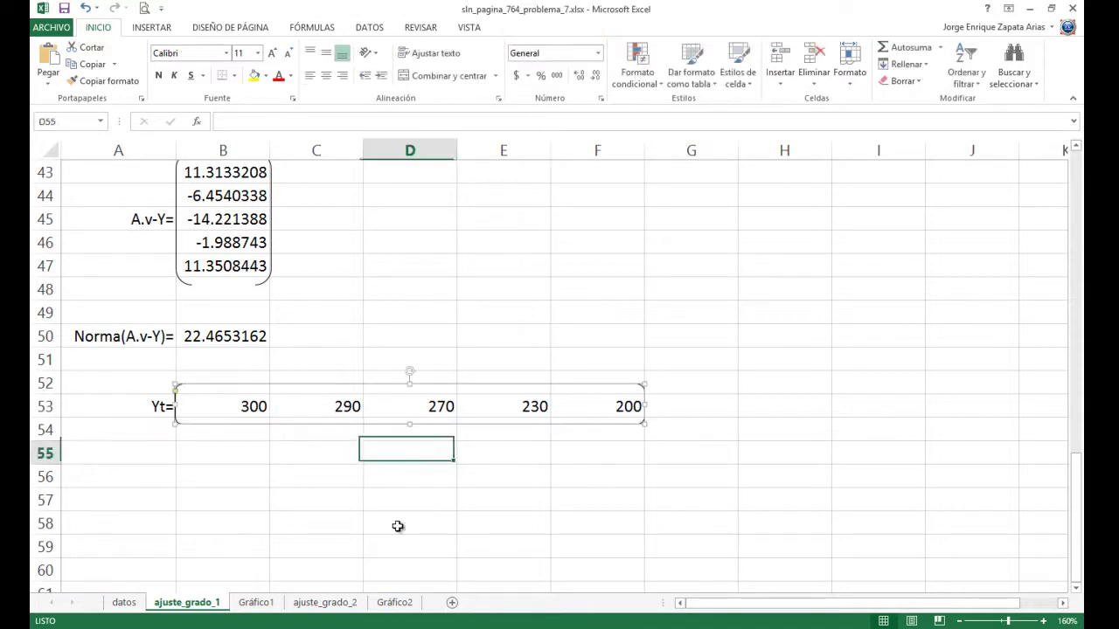
Enter the label Yt.Y in cell A55
click(146, 456)
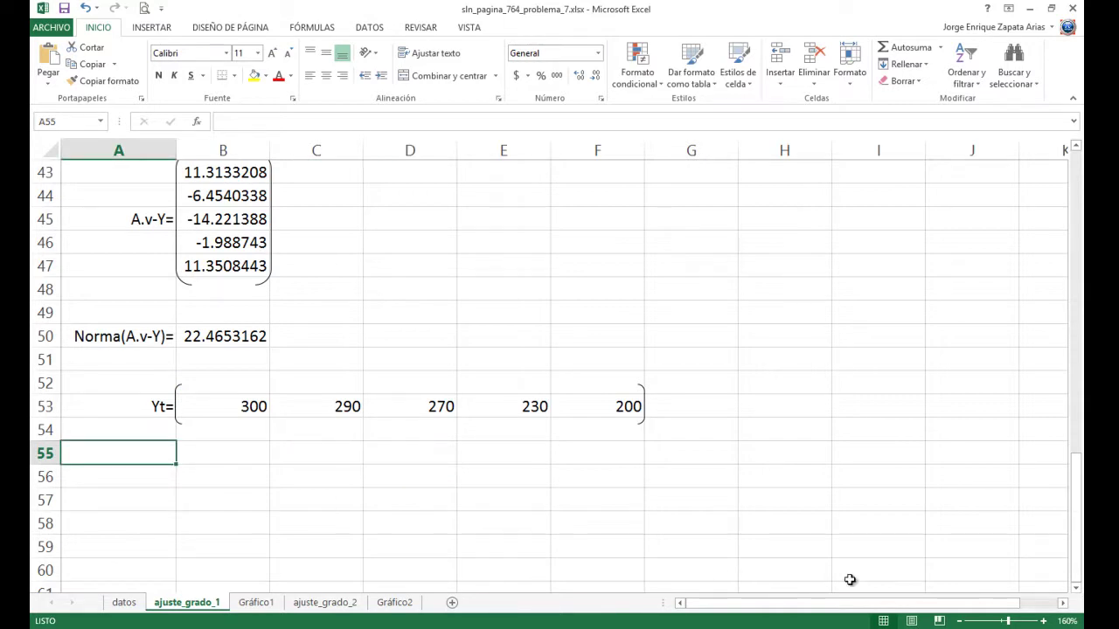
text(Yt.Y)
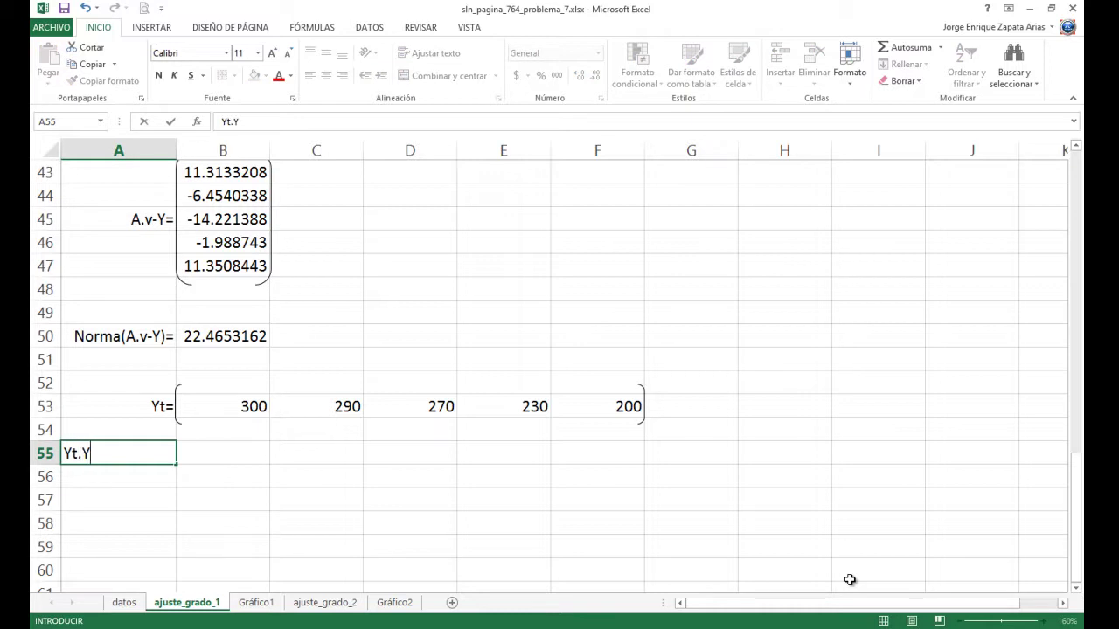
key(Return)
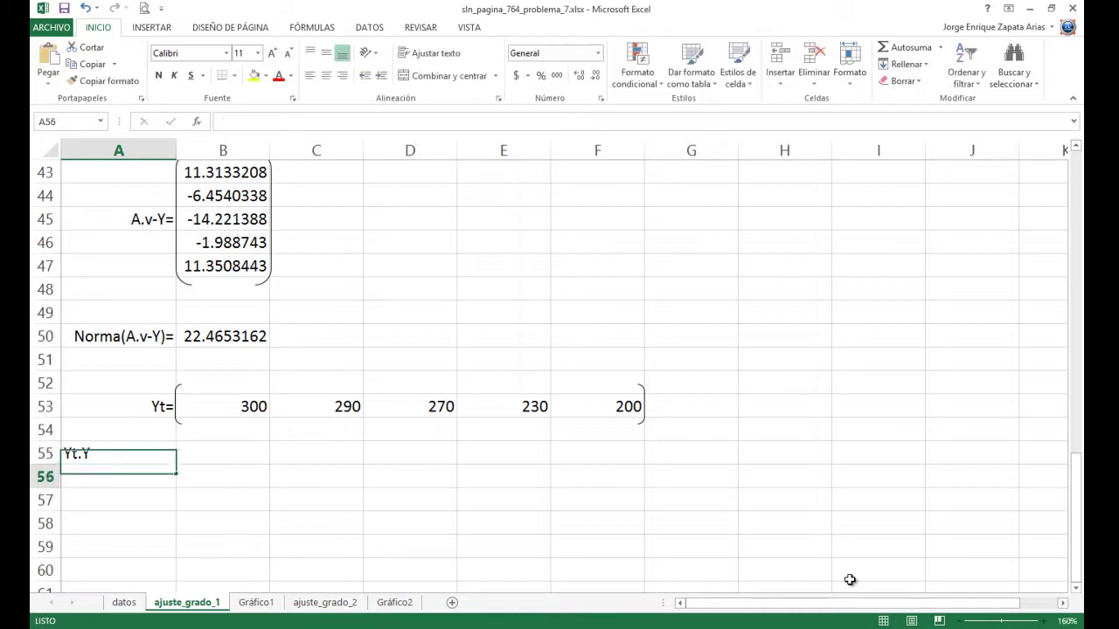
Format the letter t in the Yt.Y label of cell A55 as superscript
key(Up)
key(F2)
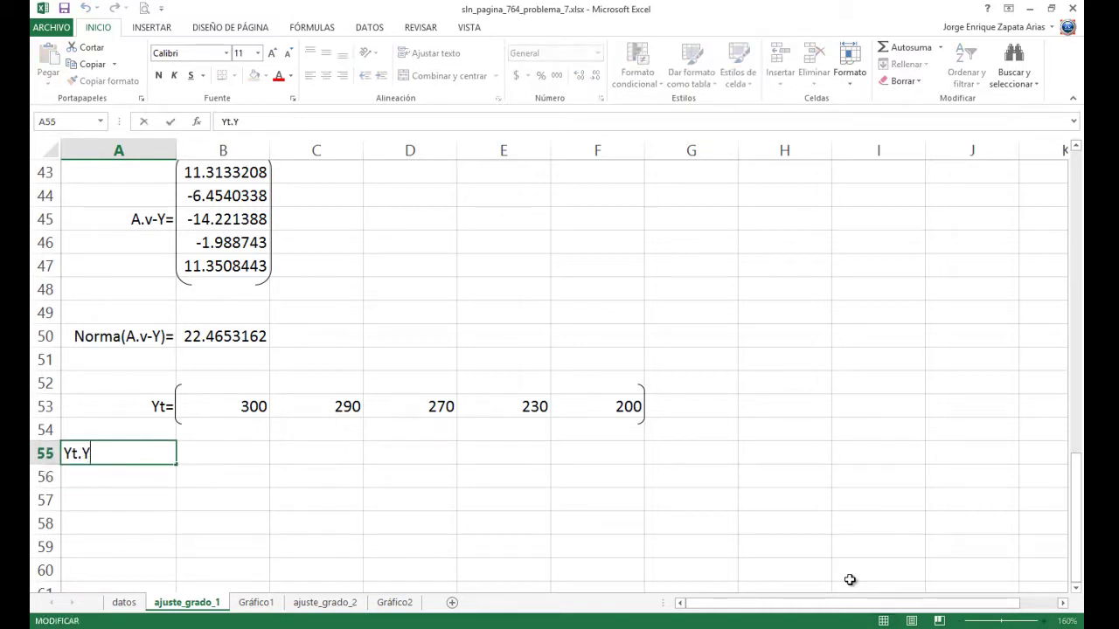
right_click(75, 452)
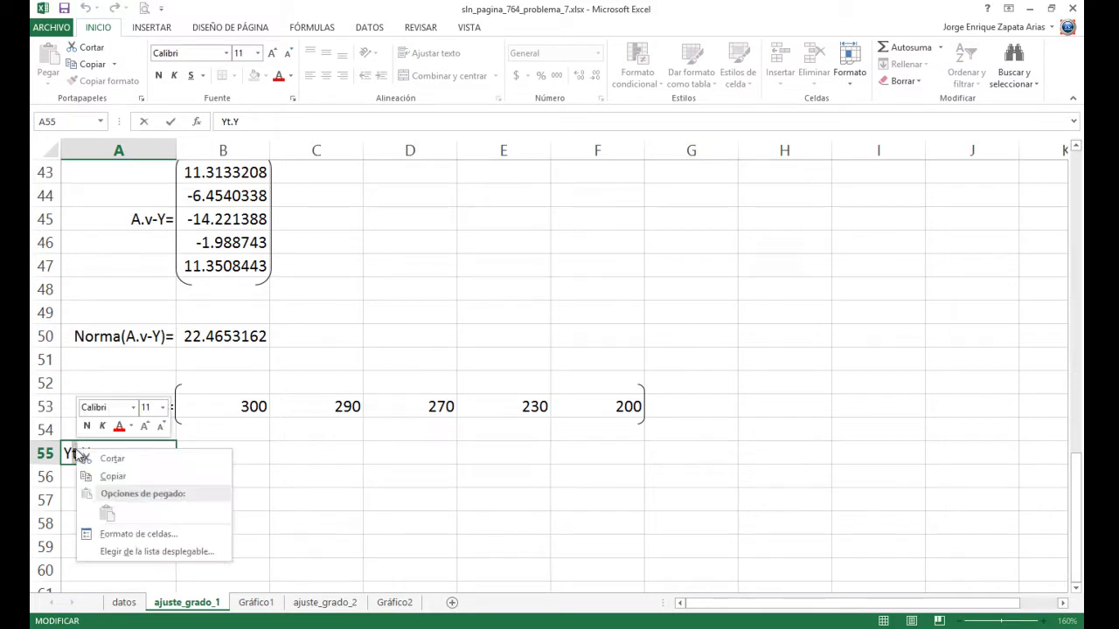
click(120, 533)
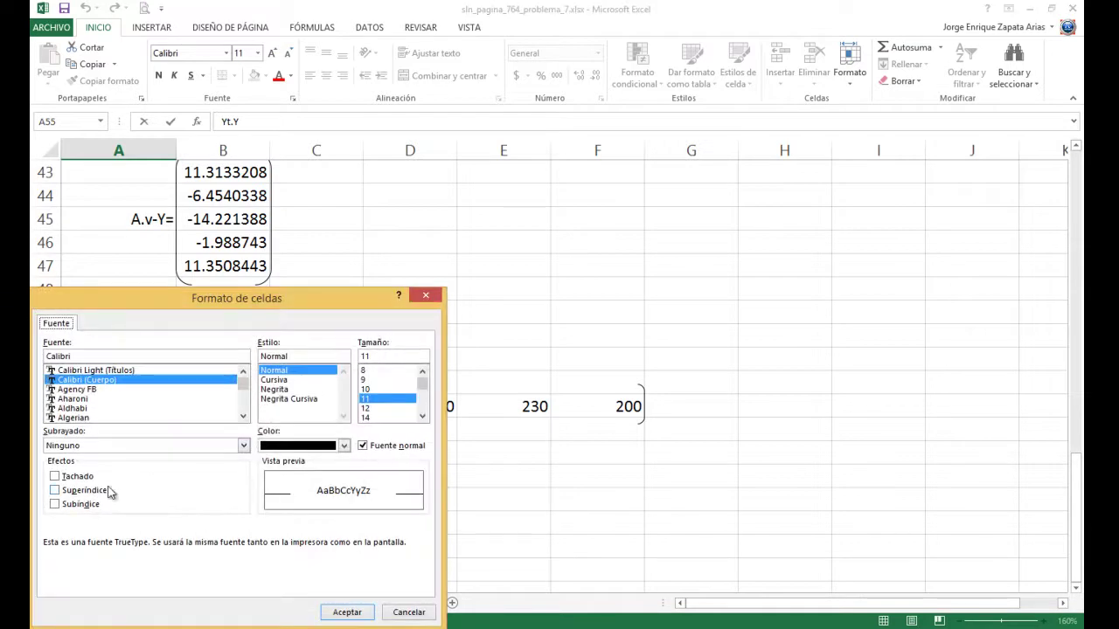
click(74, 504)
click(78, 490)
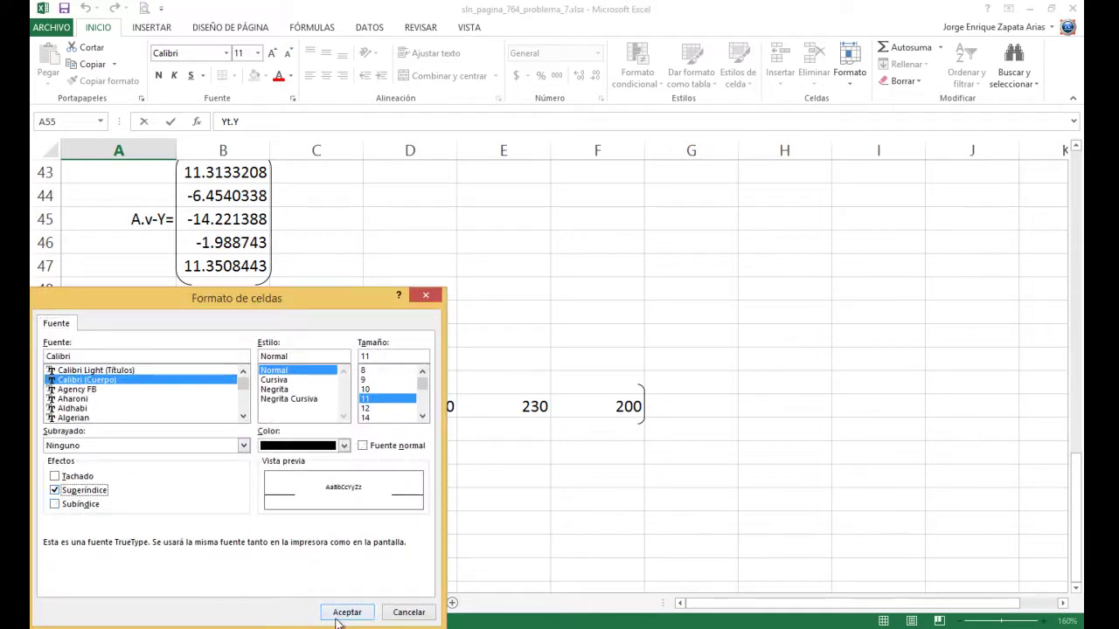
click(346, 612)
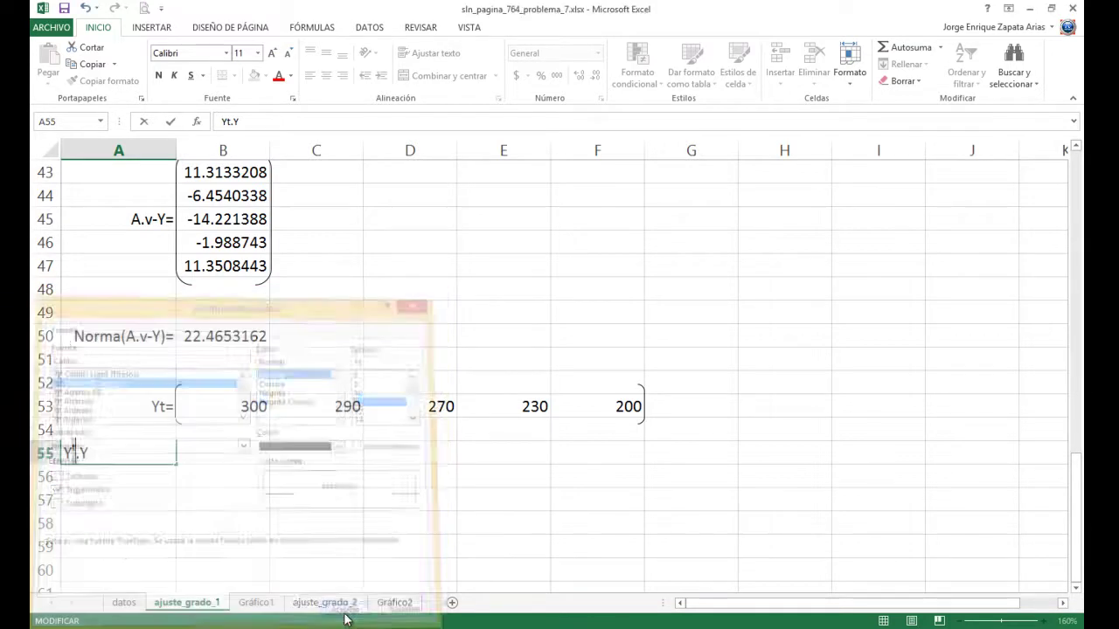
Format the letter t in the Yt= label of cell A53 as superscript
click(154, 408)
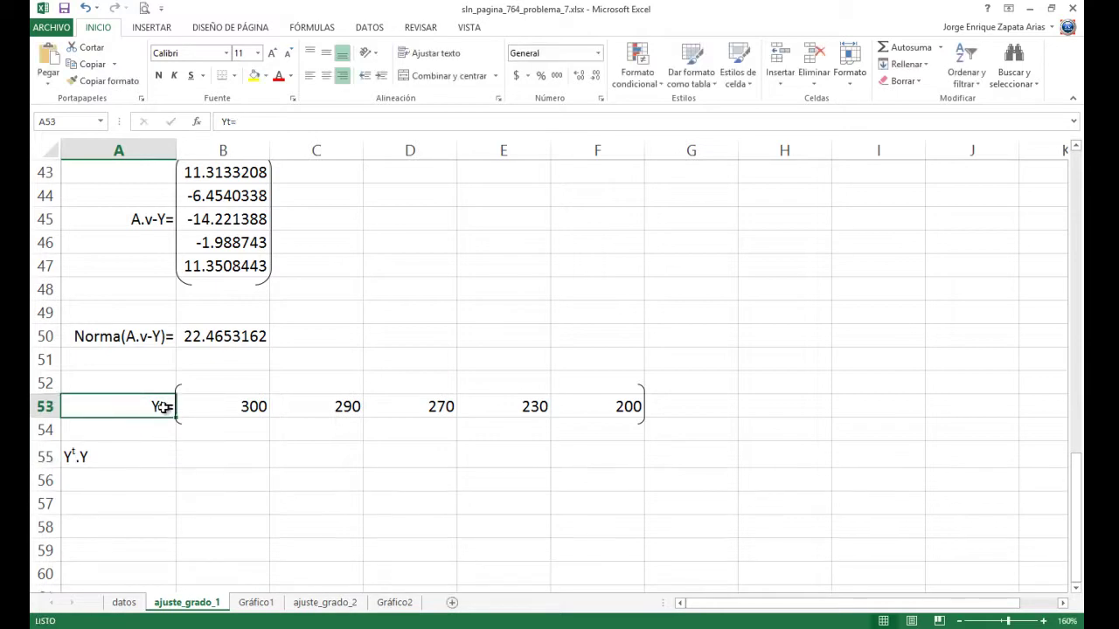
double_click(164, 407)
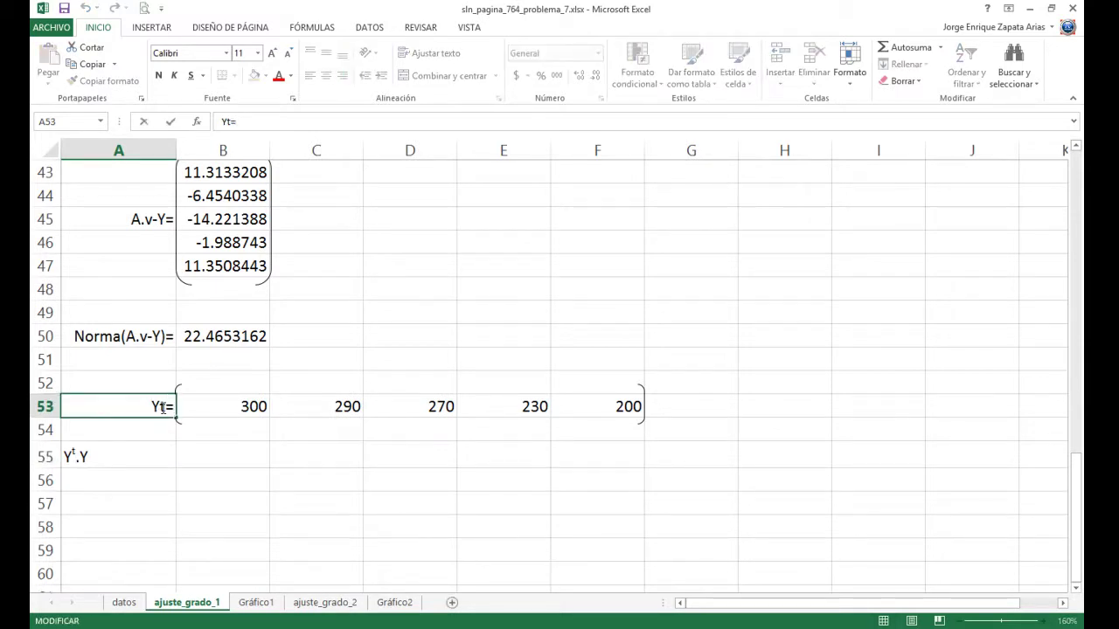
drag(161, 406, 167, 406)
right_click(163, 407)
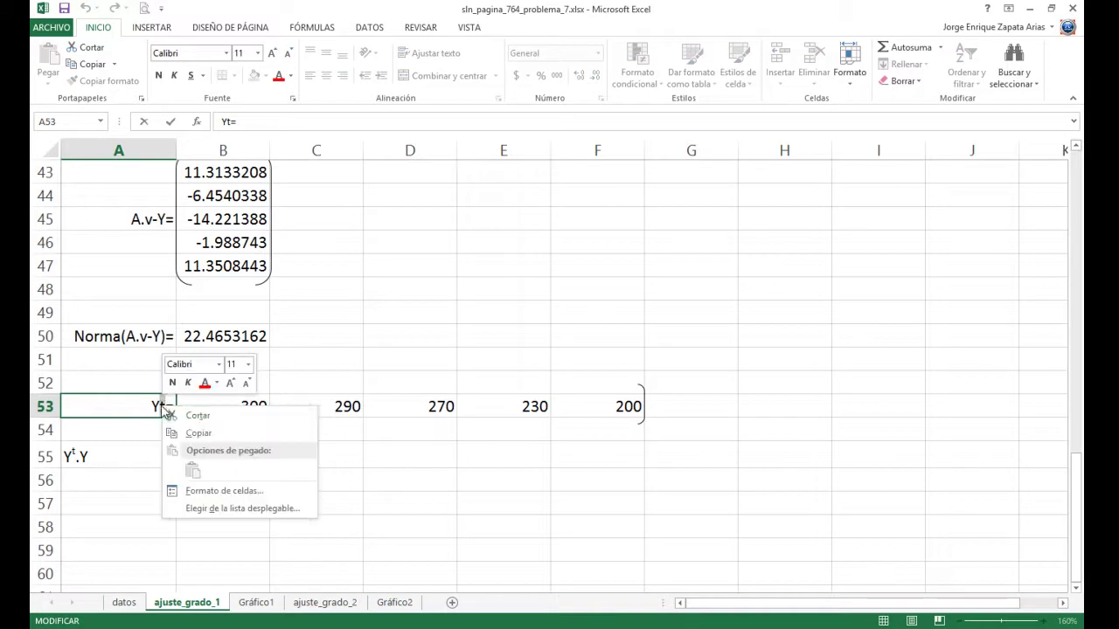
click(210, 490)
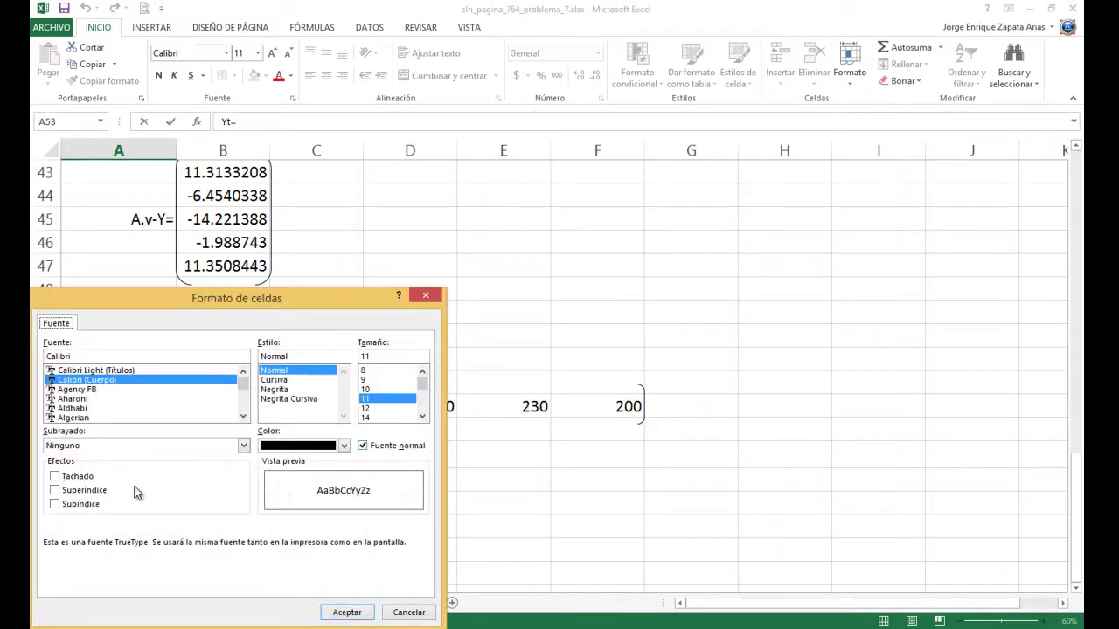
click(96, 492)
click(346, 612)
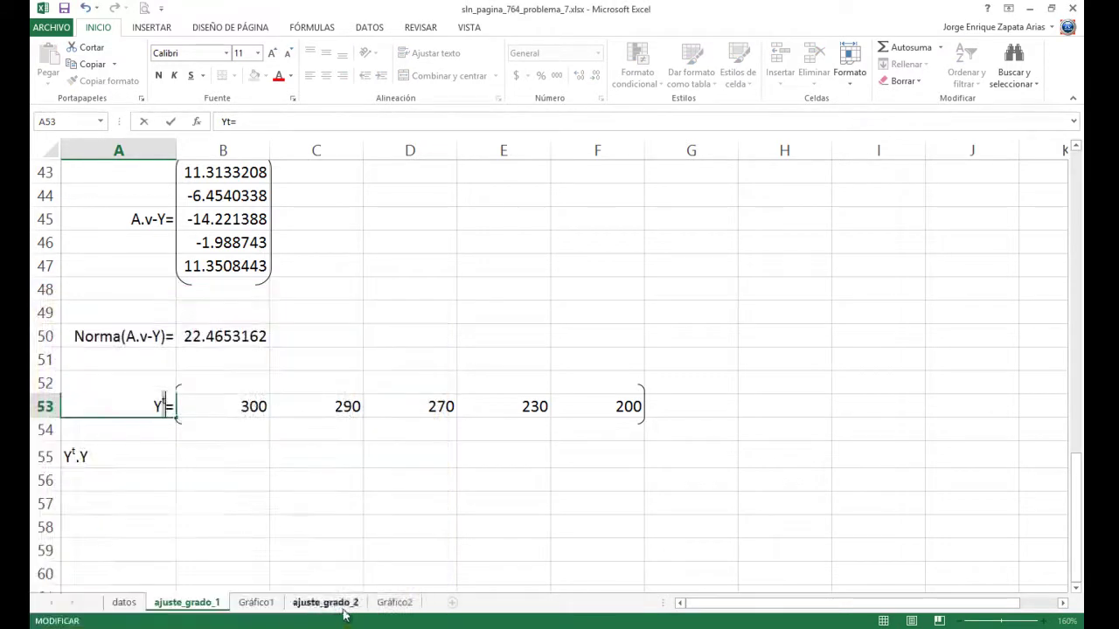
Append an equals sign to the Yt.Y label in cell A55 and right-align the cell
click(83, 454)
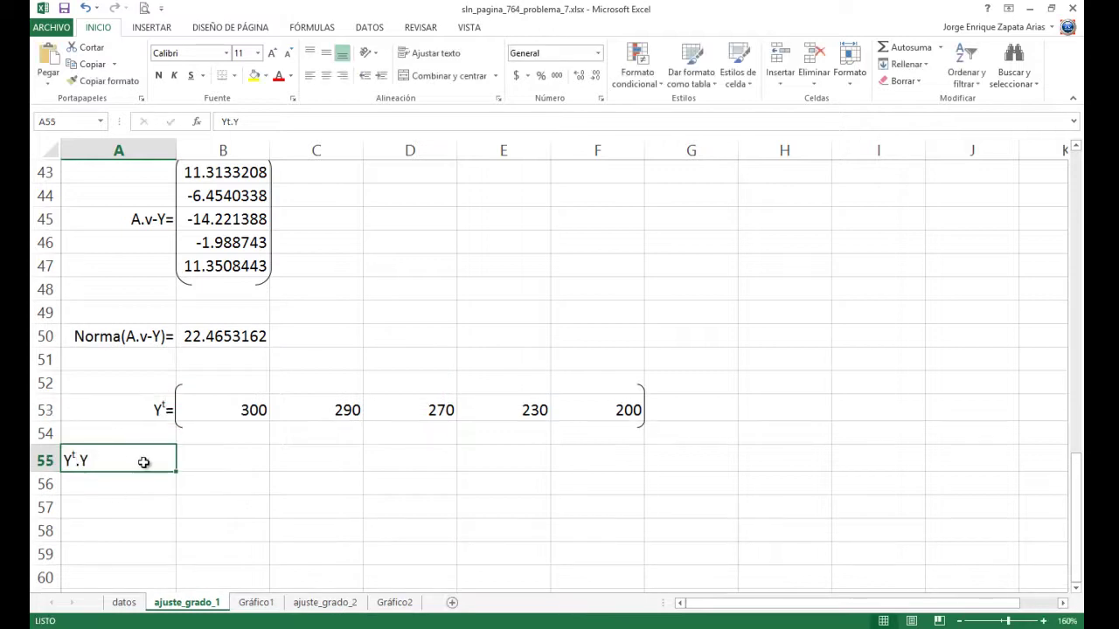
key(F2)
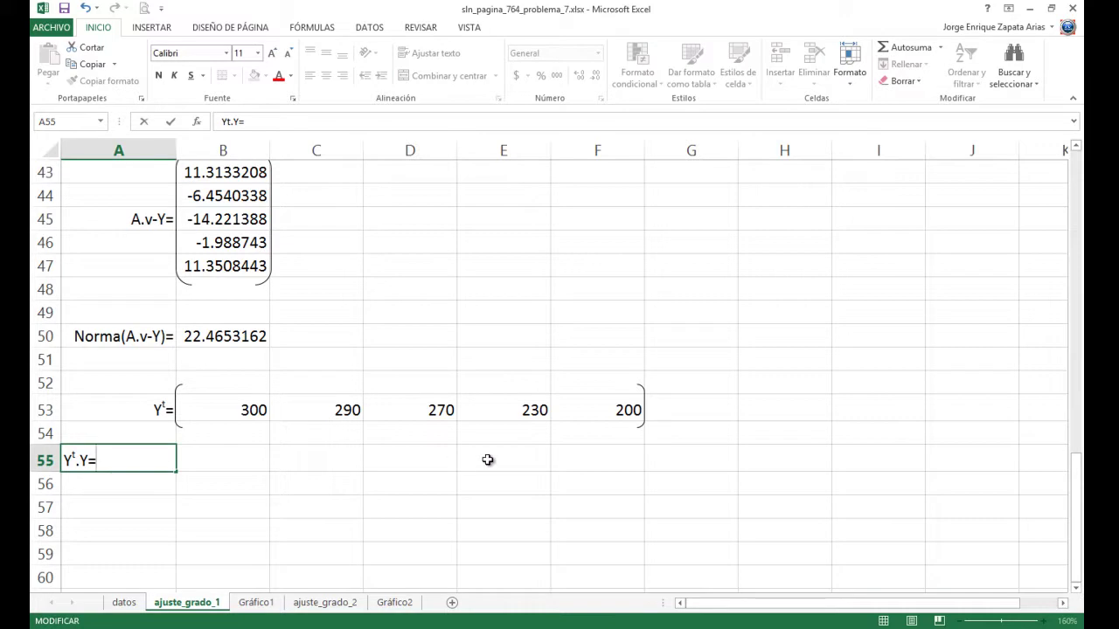
key(Return)
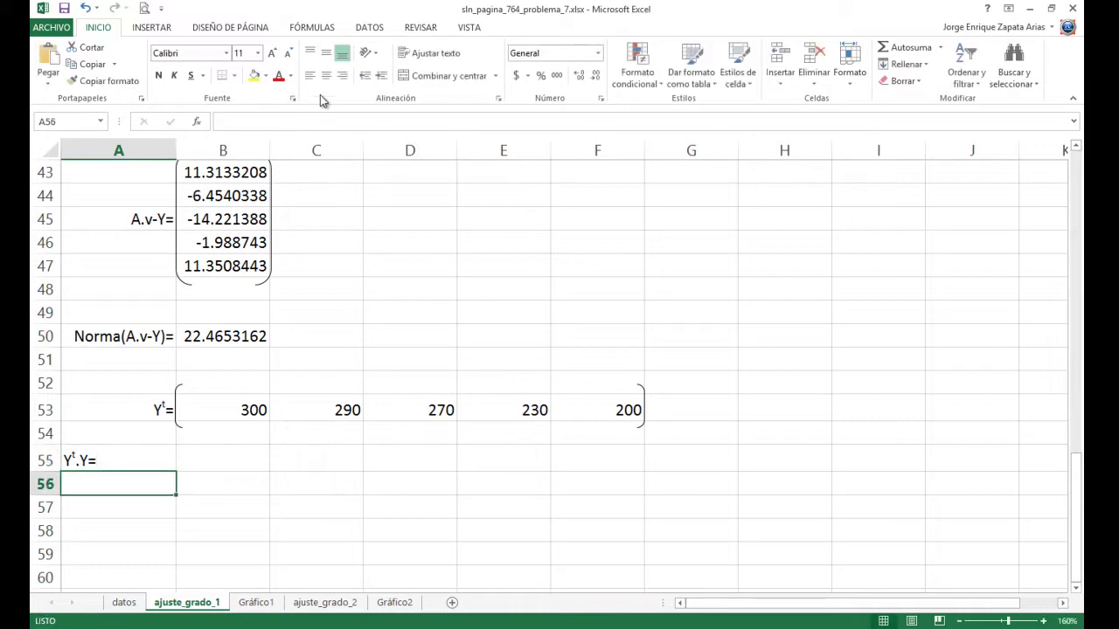
click(151, 456)
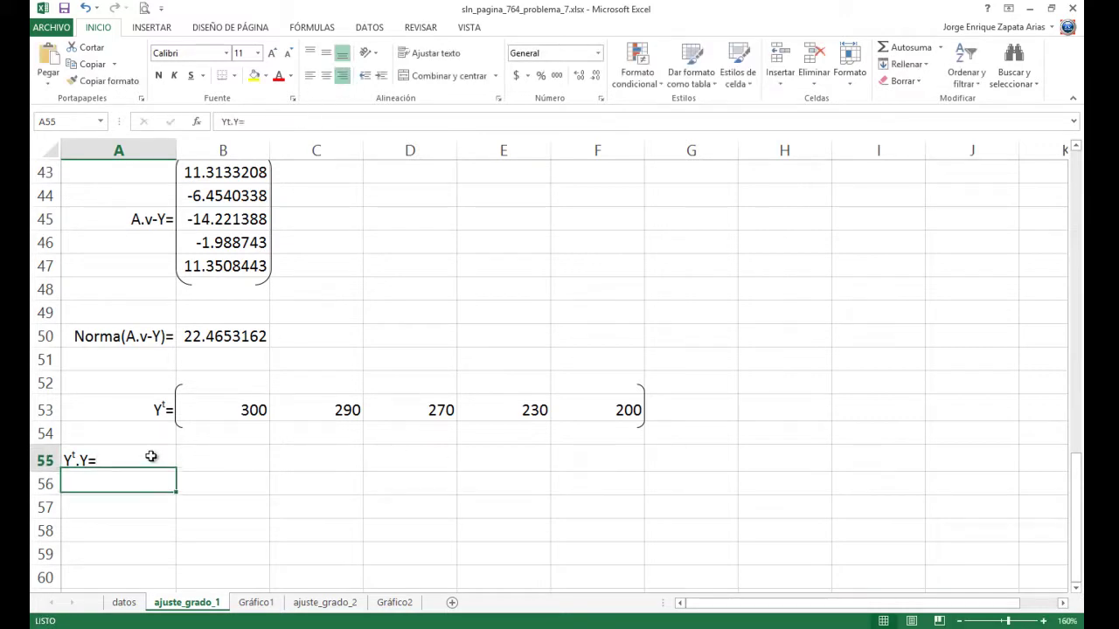
click(341, 75)
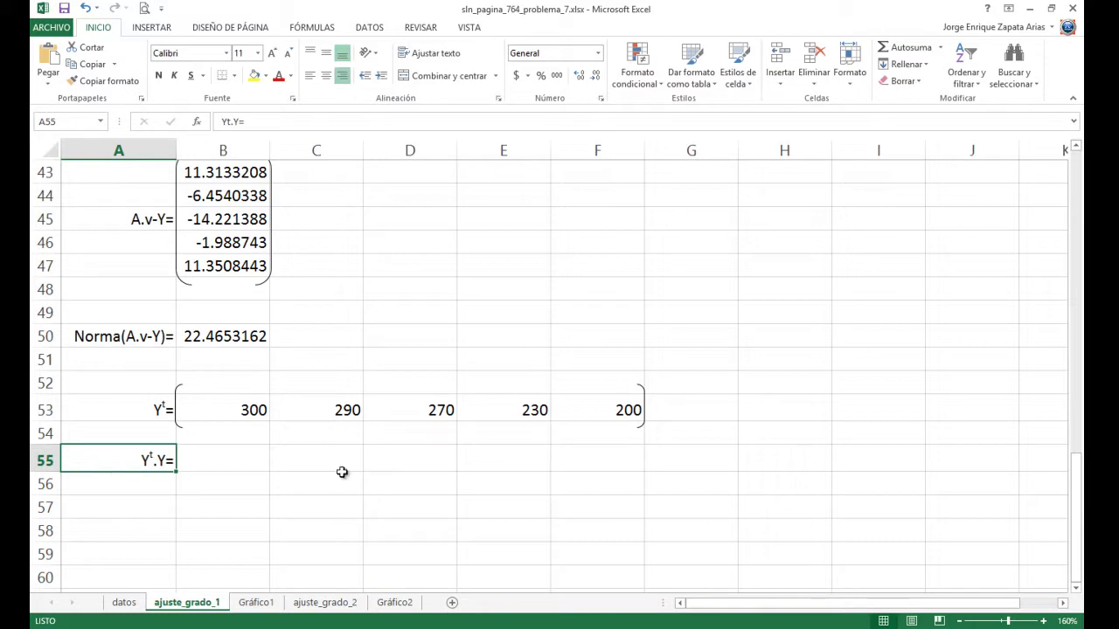
Calculate Yt.Y in cell B55 with the formula =MMULT(B53:F53;F1:F5)
click(195, 455)
text(=mm)
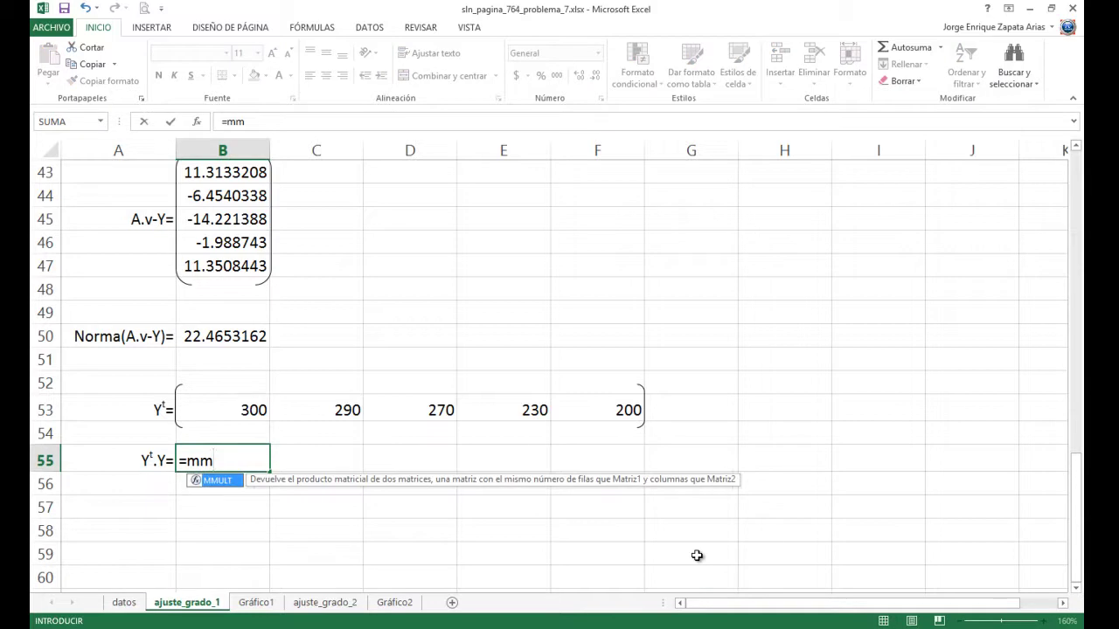
key(Tab)
drag(243, 412, 581, 424)
text(;)
scroll(633, 412, up, 7)
scroll(633, 412, up, 7)
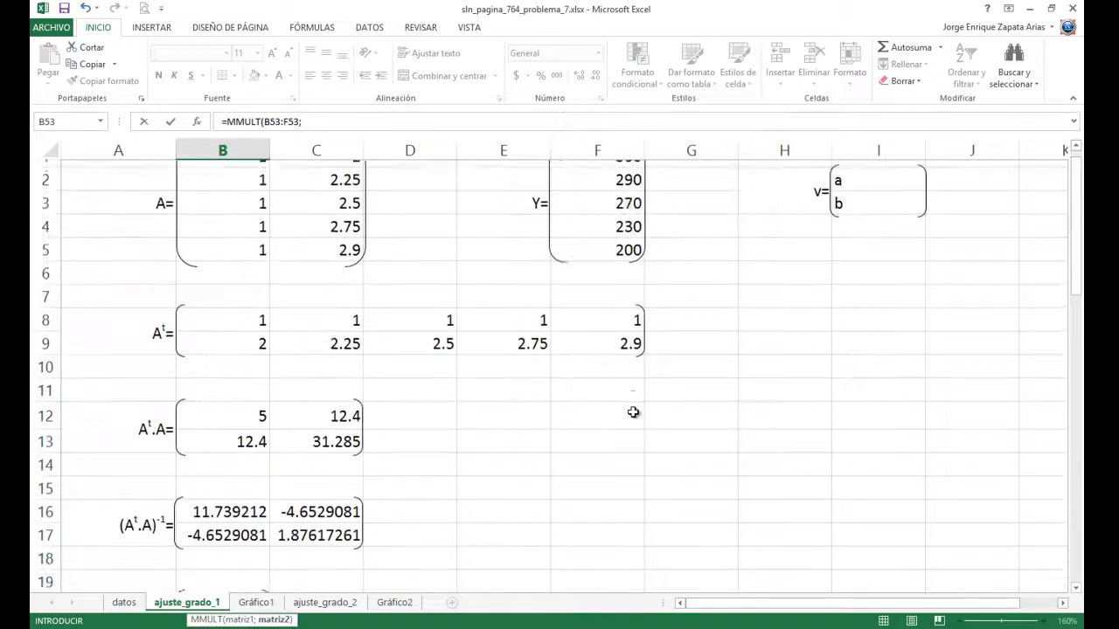
drag(597, 166, 609, 265)
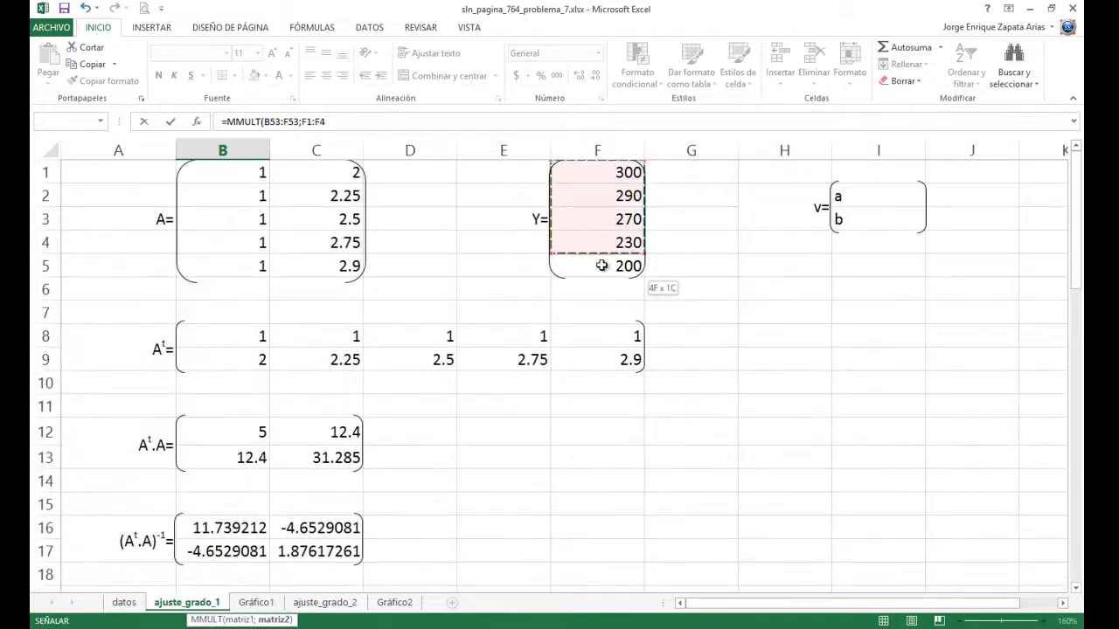
key(Return)
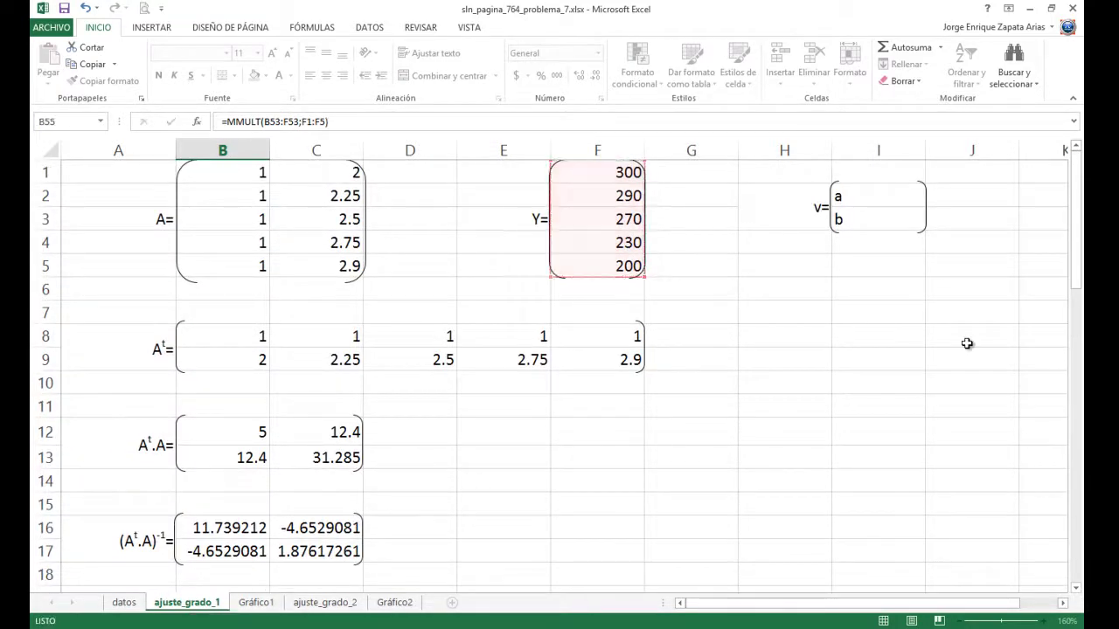
scroll(754, 349, down, 2)
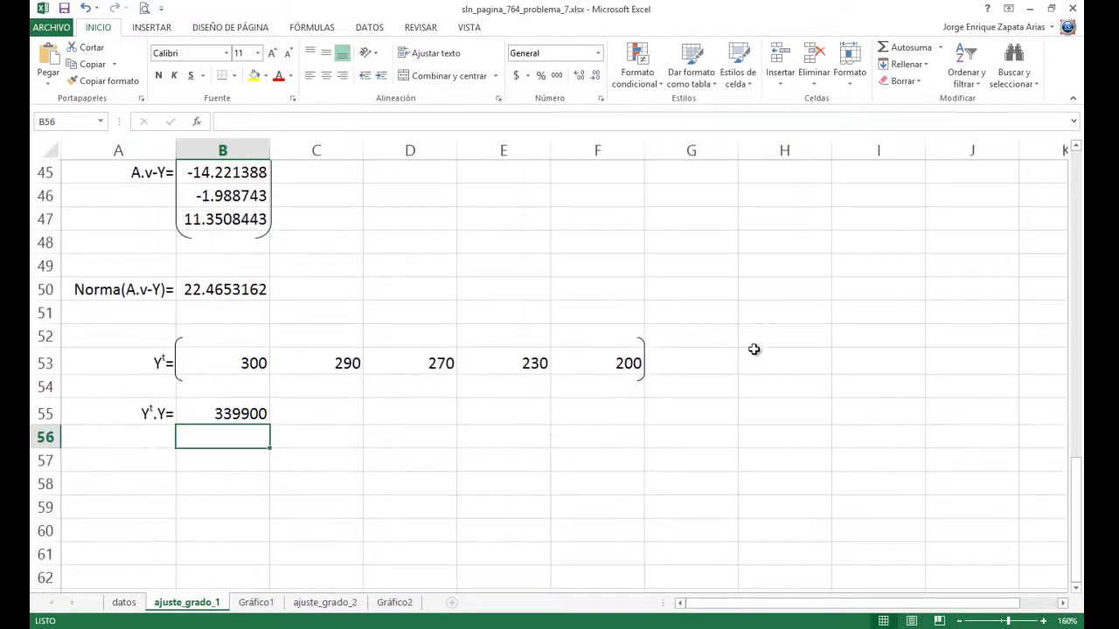
Enter the label n= in cell A57 and the value 5 in cell B57
click(145, 461)
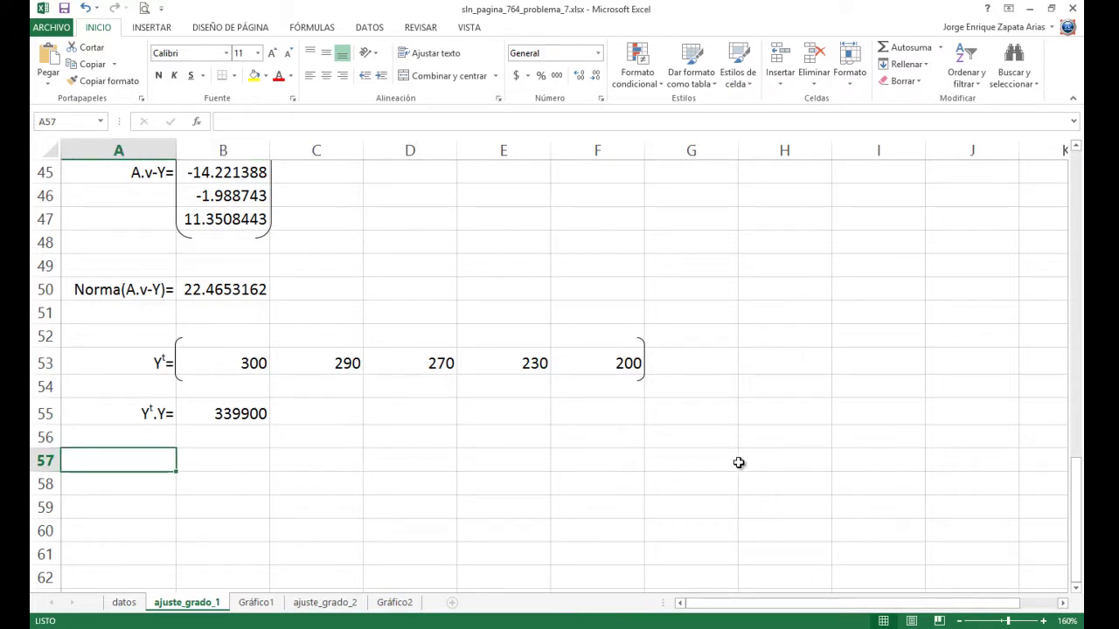
text(n)
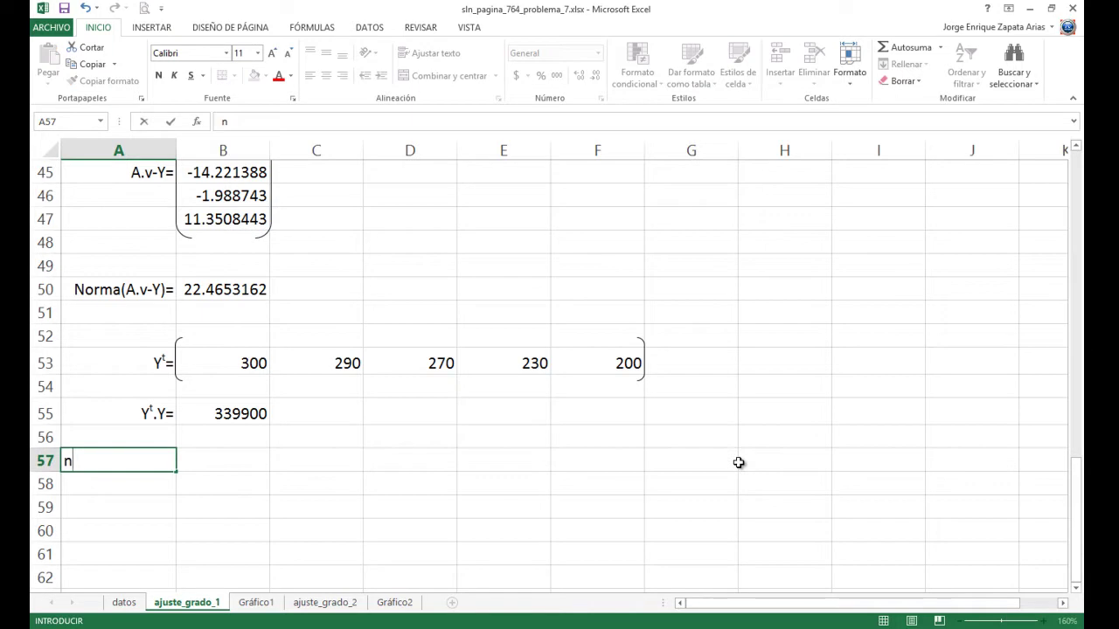
key(Tab)
text(5)
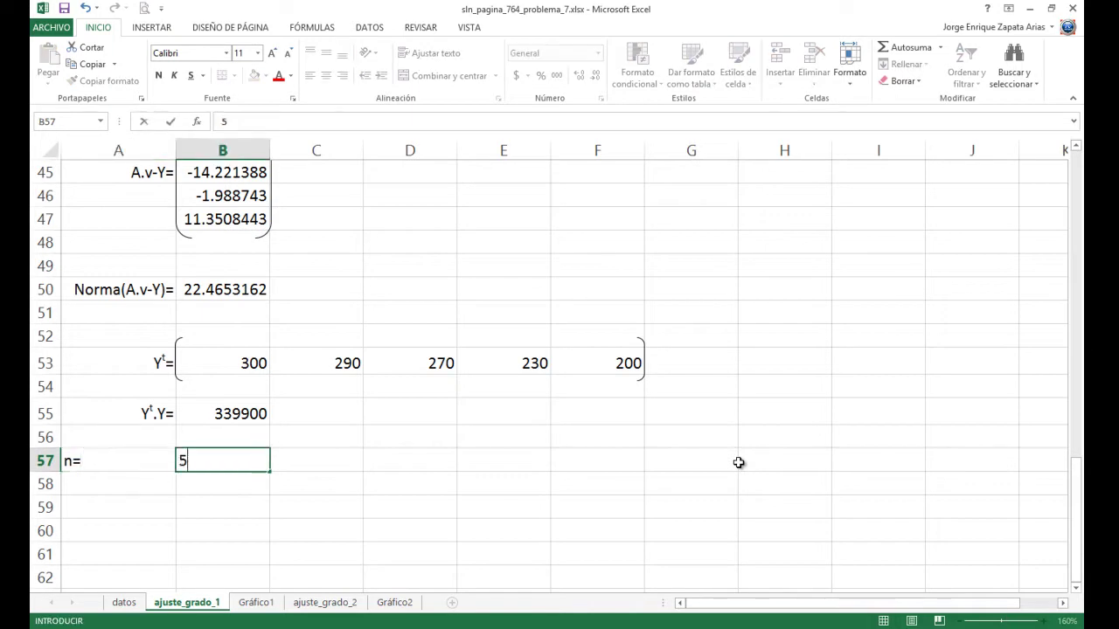
key(Return)
Replace the typed value of n in cell B57 with the formula =CONTAR(B1:B5)
key(Up)
key(Right)
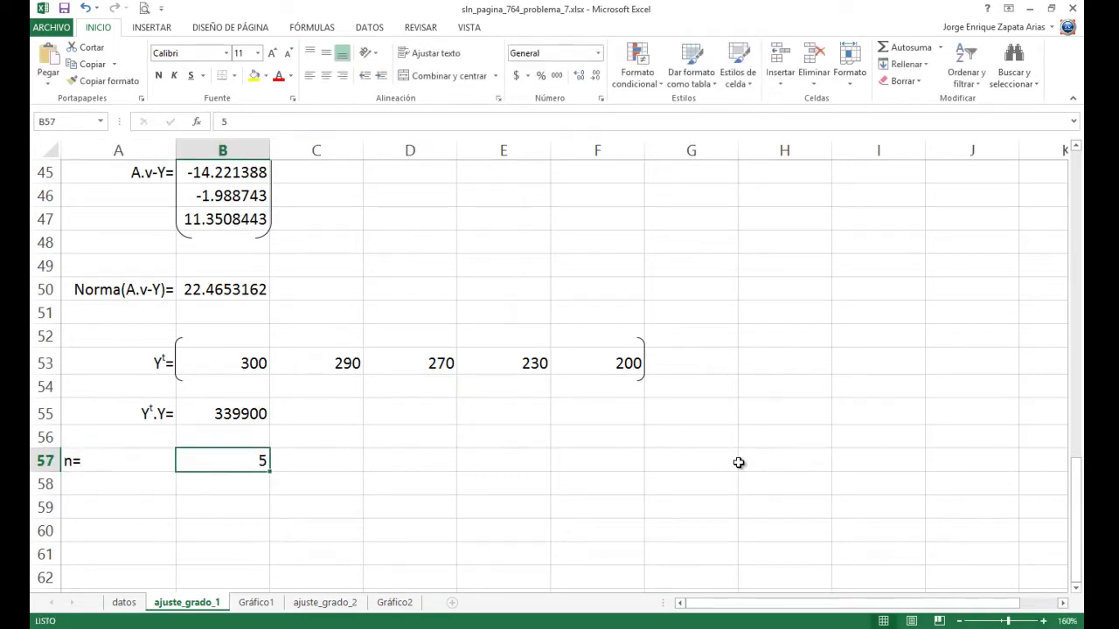
text(=co)
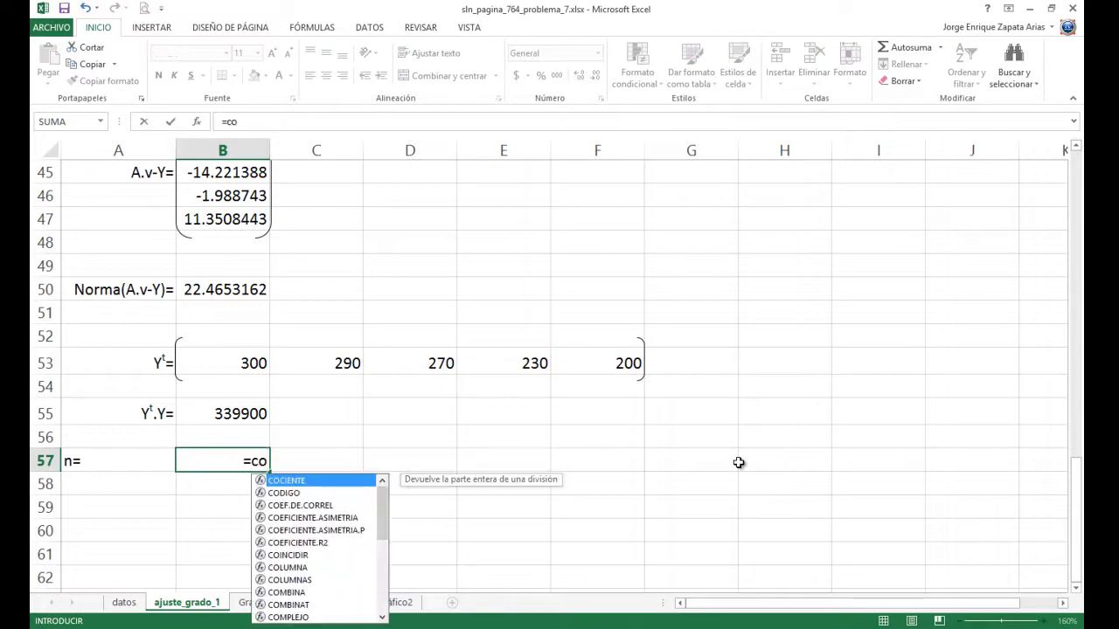
text(n)
key(Down)
key(Down)
key(Tab)
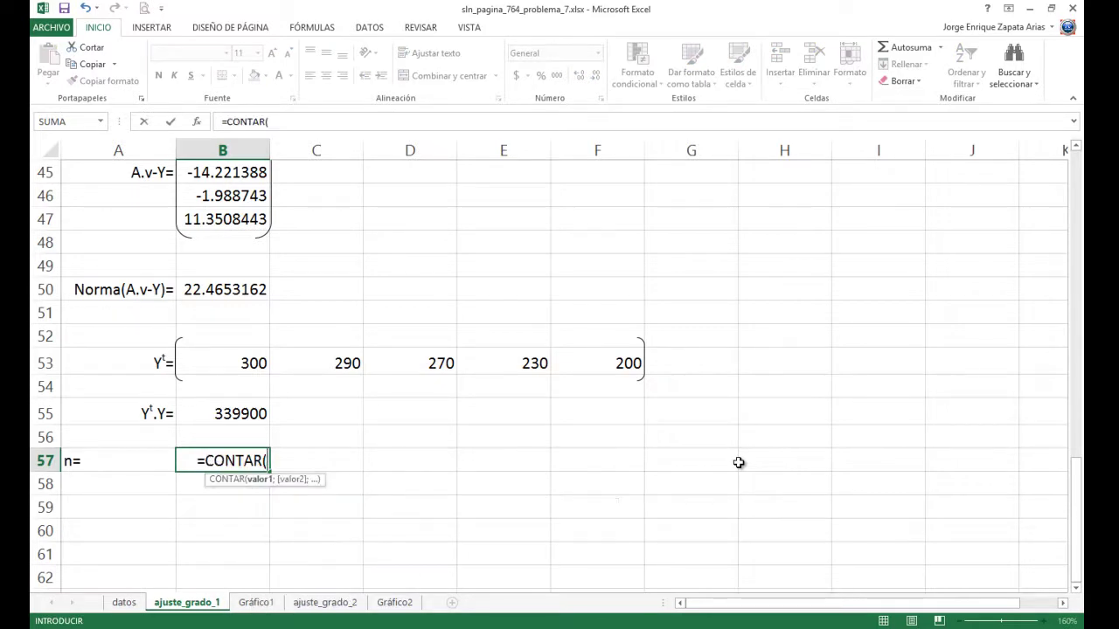
scroll(297, 414, up, 11)
scroll(296, 414, up, 4)
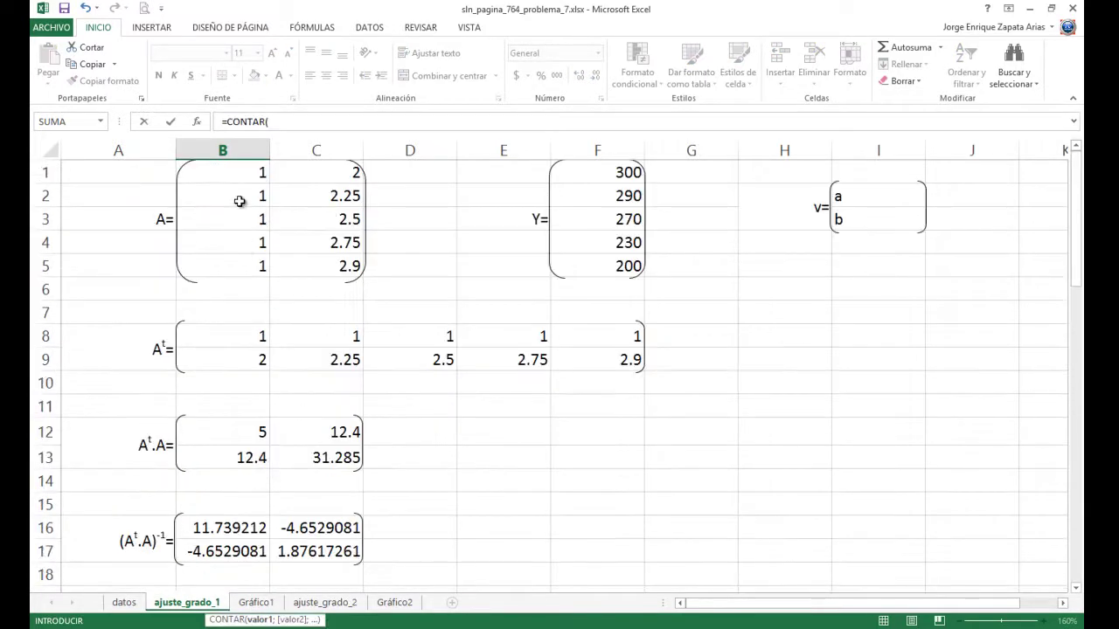
drag(236, 177, 231, 273)
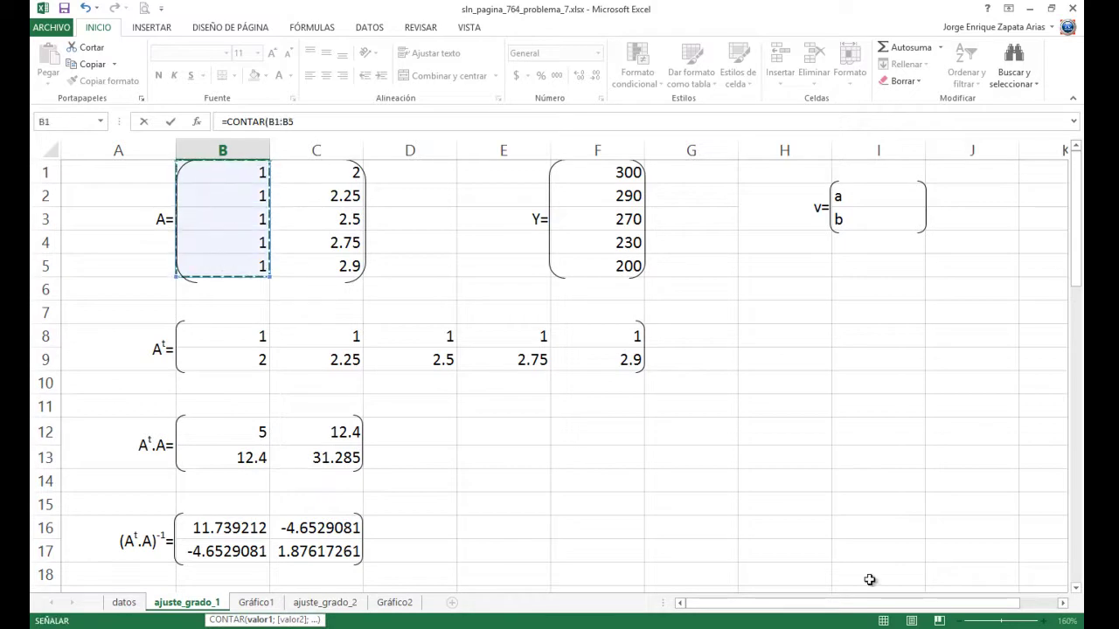
key(Return)
Right-align the n= label in cell A57
scroll(435, 562, down, 2)
click(132, 419)
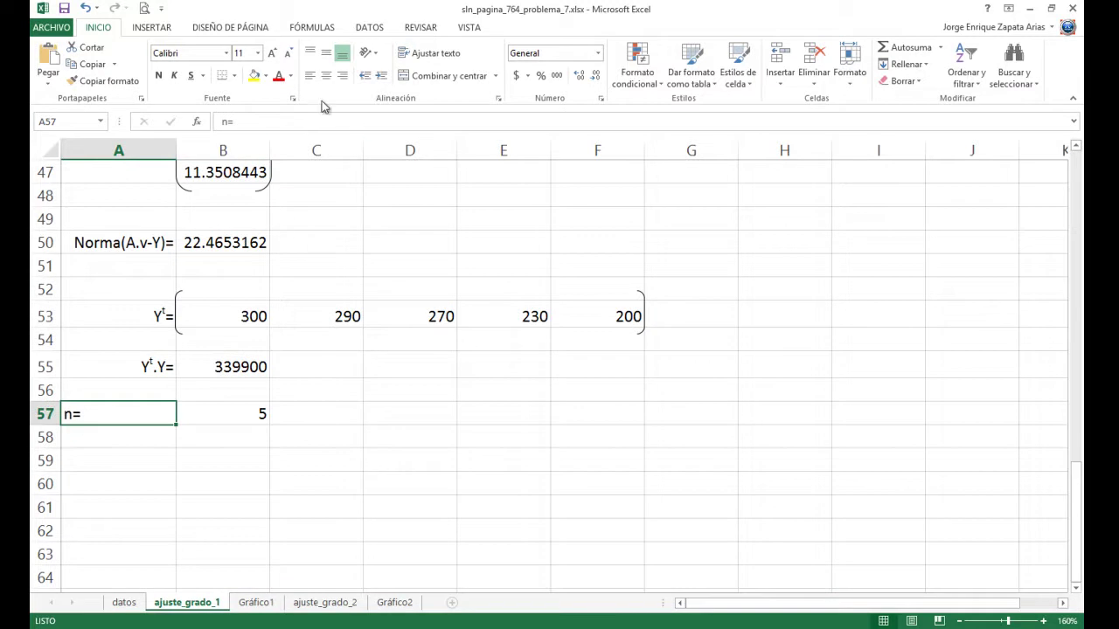
click(341, 80)
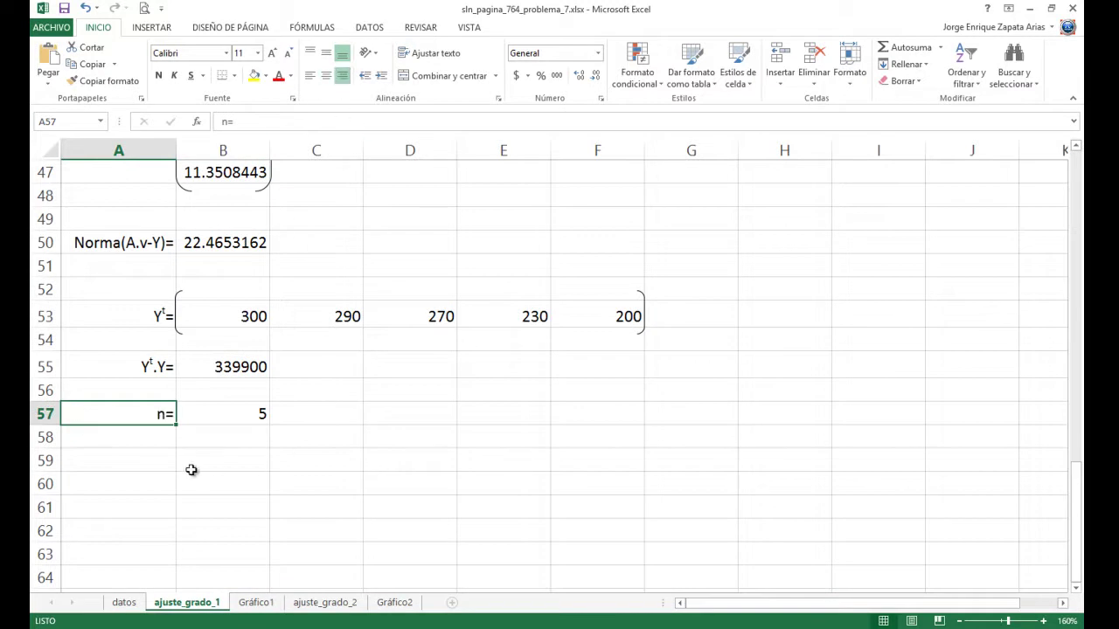
Enter the label Promedio(Y)= in cell A59
click(158, 458)
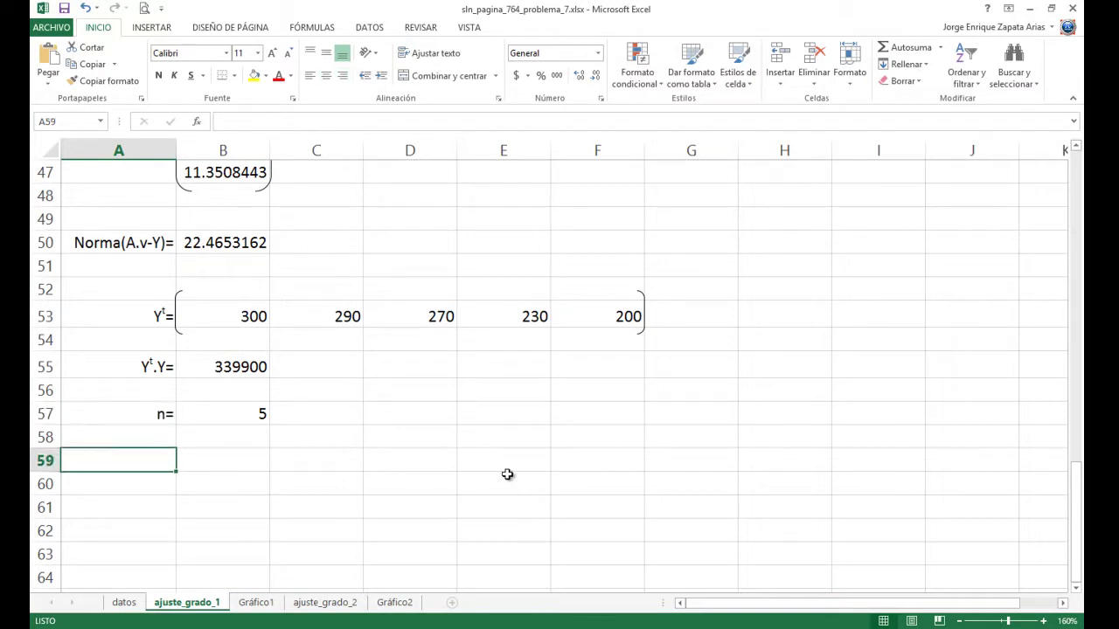
text(Promedio)
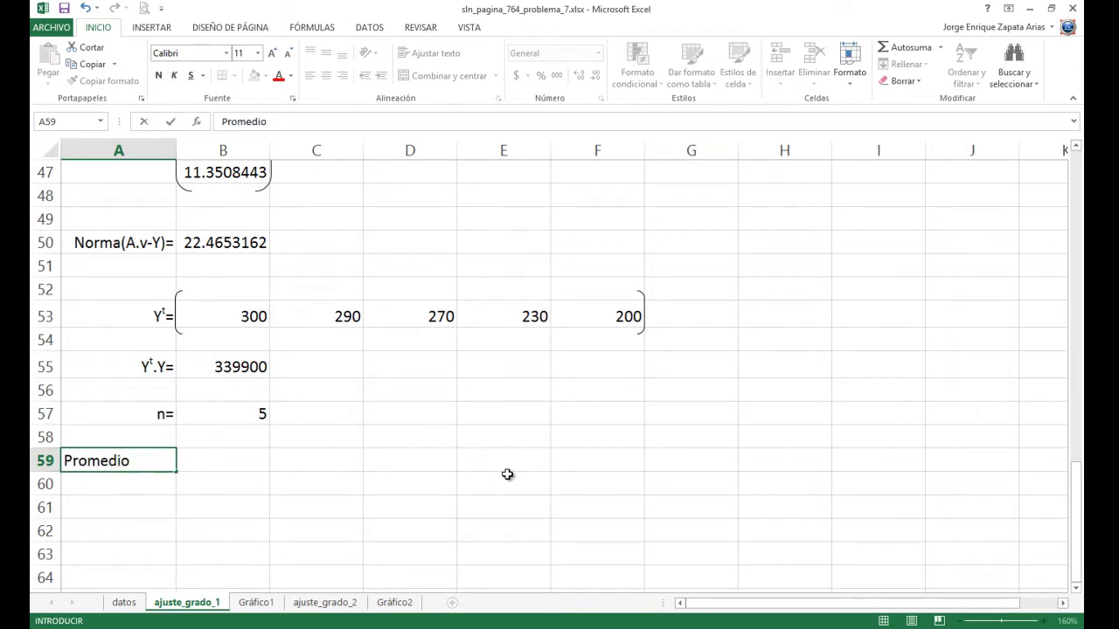
text((Y)=)
key(Tab)
Calculate the mean of the Y vector in cell B59 with the formula =PROMEDIO(F1:F5)
text(=prom)
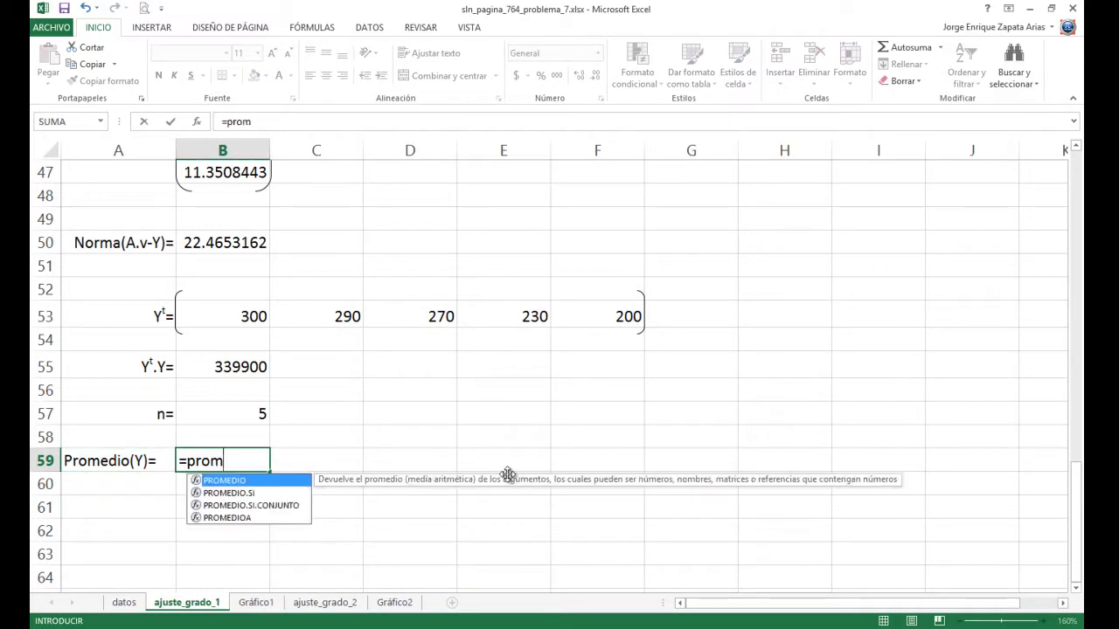
key(Tab)
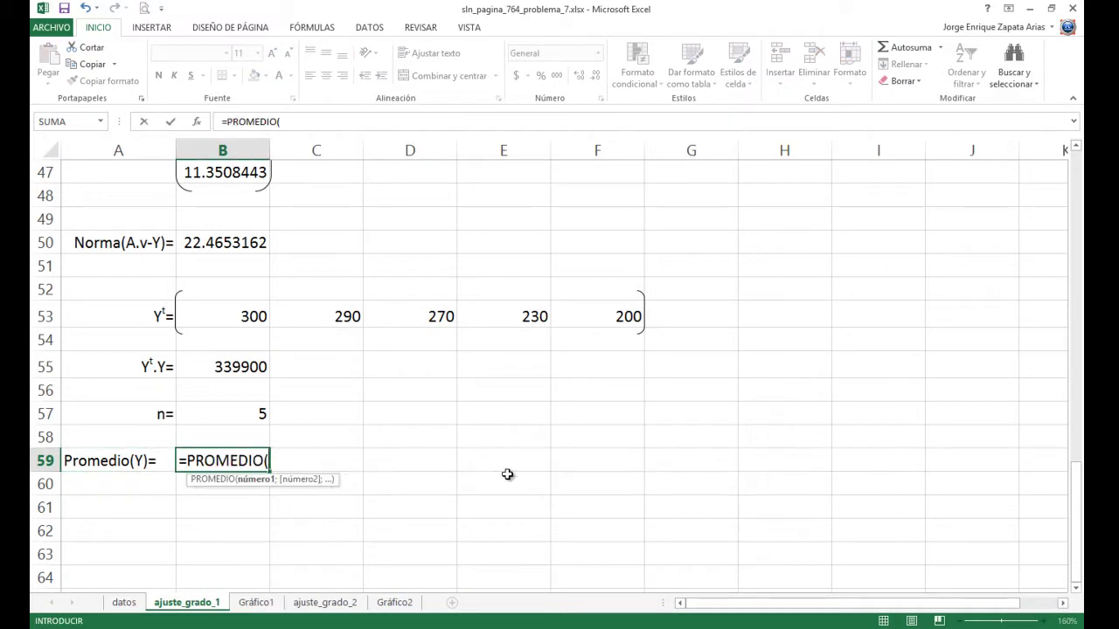
scroll(520, 492, up, 12)
scroll(527, 494, up, 3)
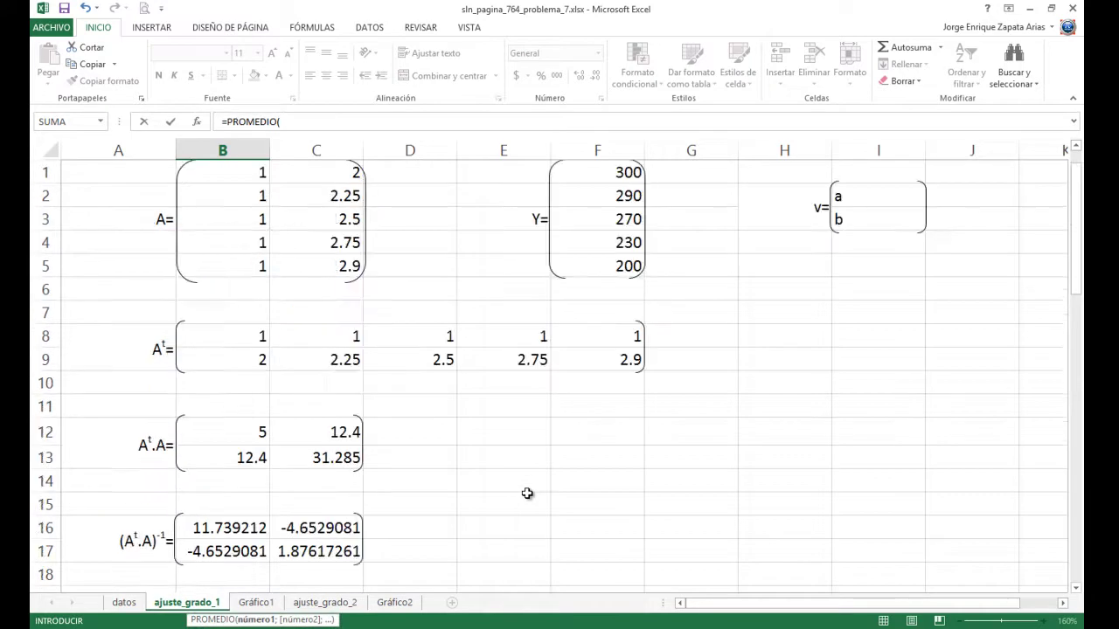
drag(597, 173, 599, 260)
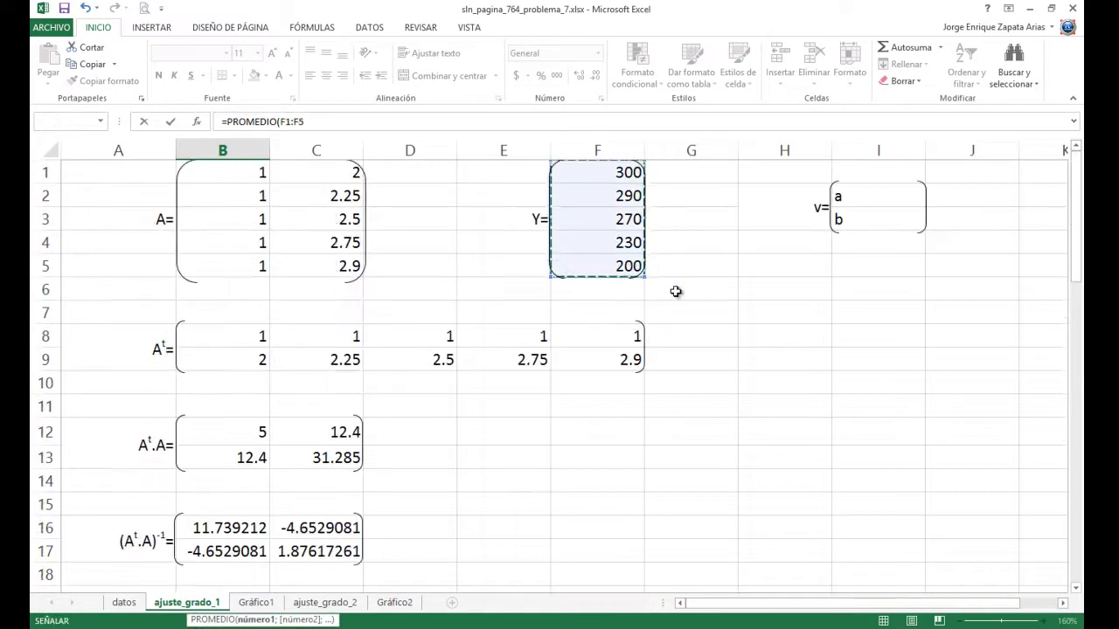
key(Return)
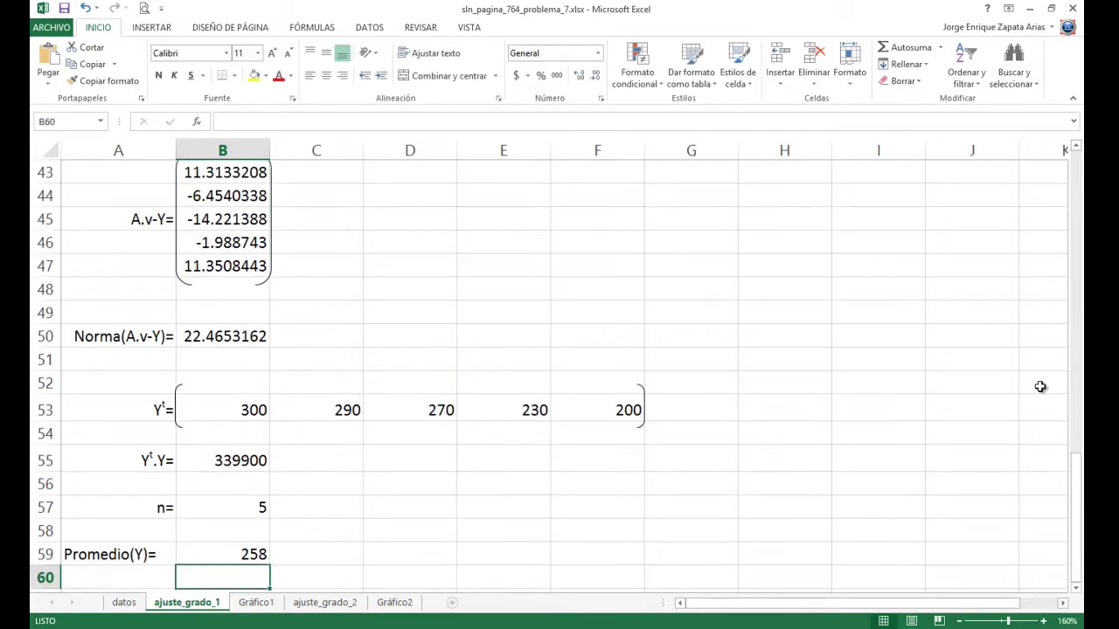
Right-align the Promedio(Y)= label in cell A59 and select cell A61
key(Up)
key(Left)
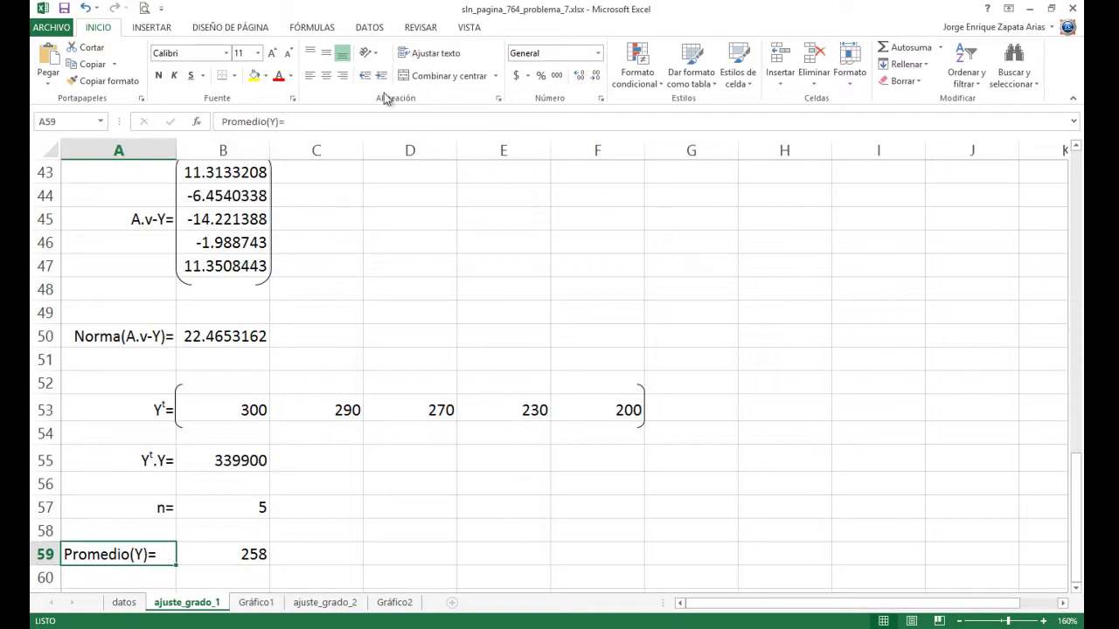
click(342, 75)
scroll(353, 455, down, 3)
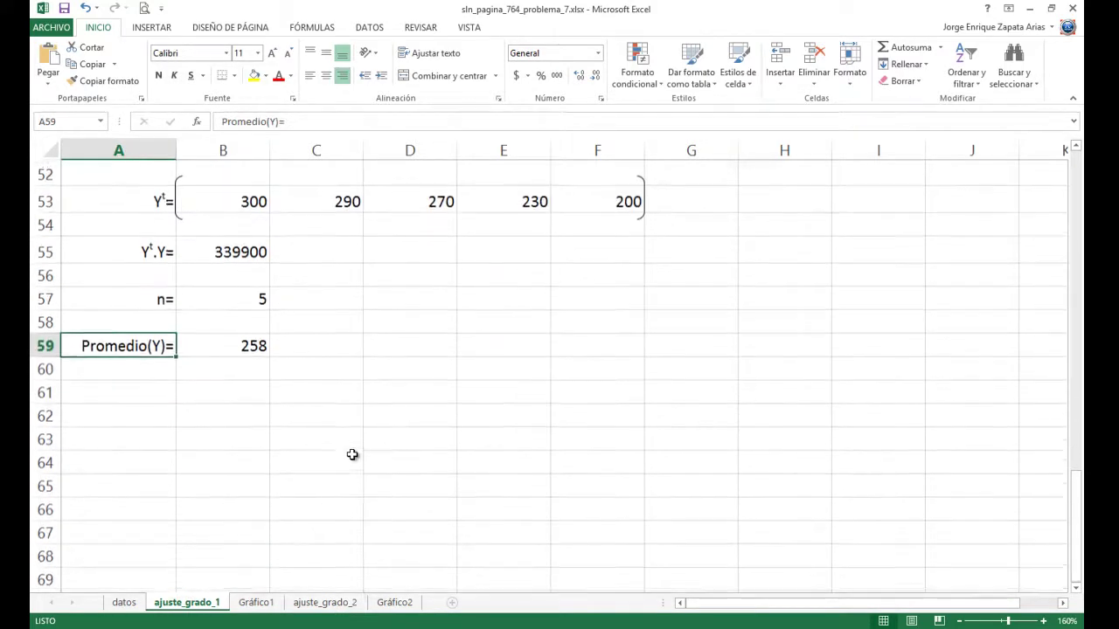
click(152, 387)
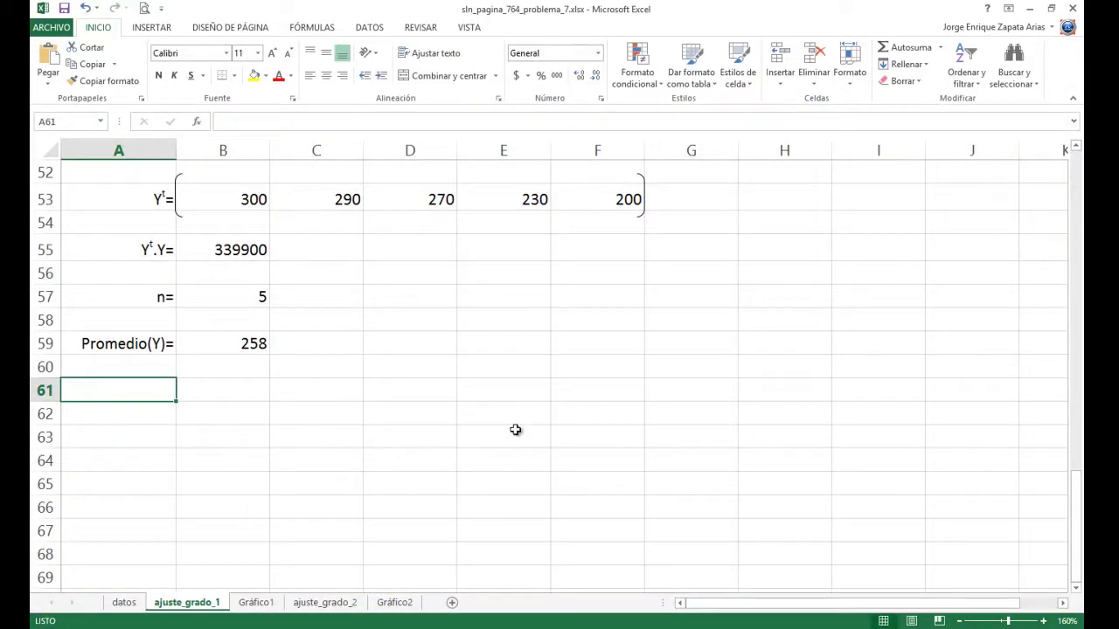
Enter the label RS= in cell A61
text(RS=)
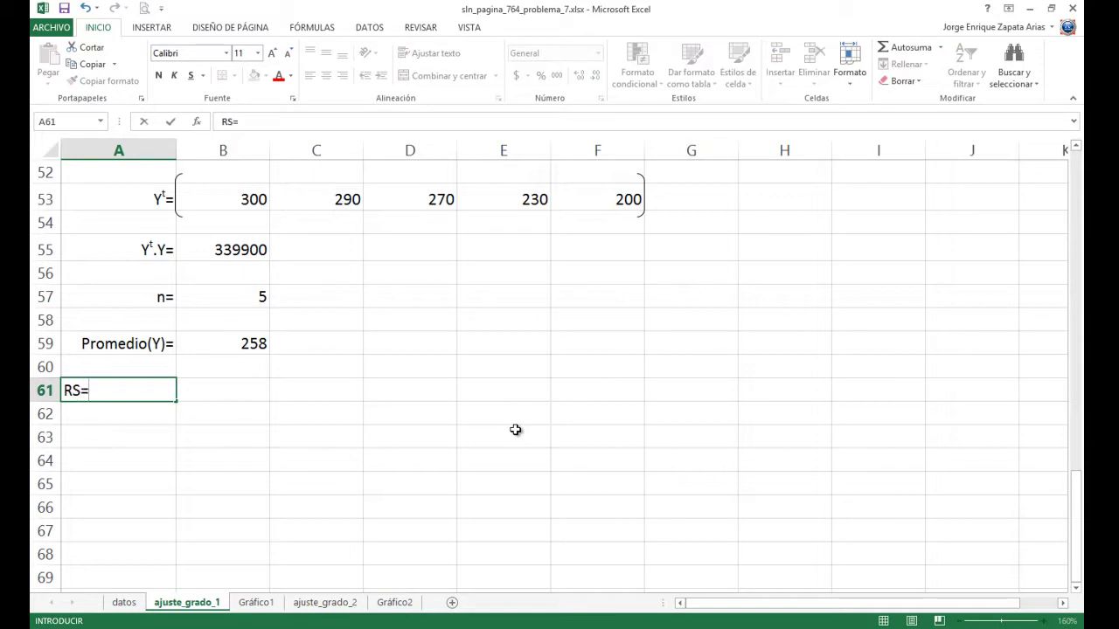
key(Tab)
text(1-)
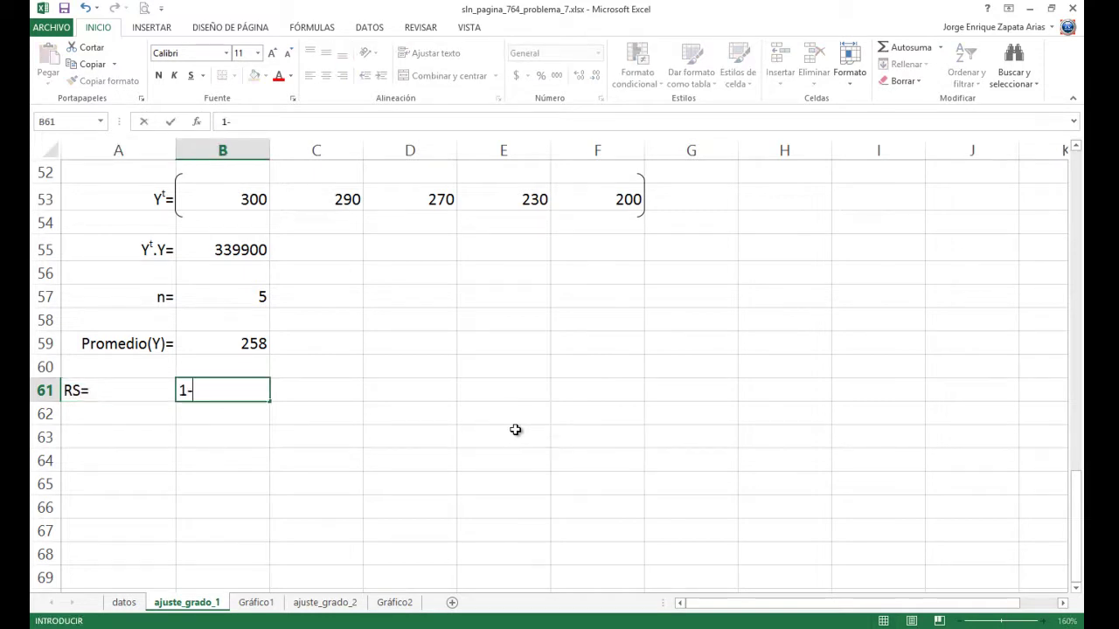
key(Up)
key(Up)
key(Up)
key(Up)
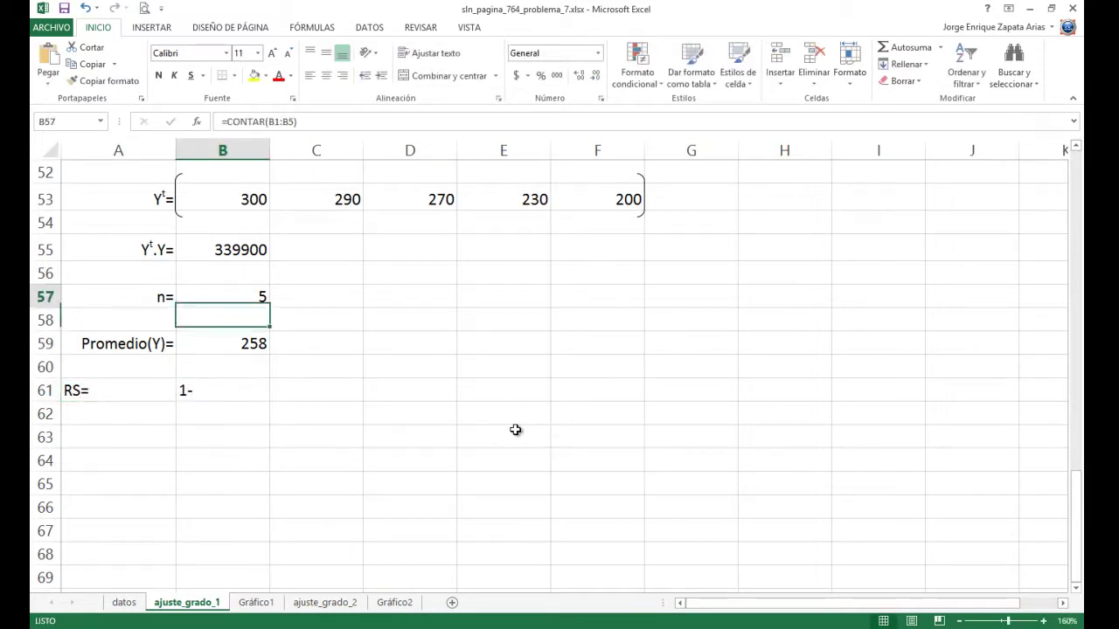
key(Up)
key(Up)
key(Up)
key(Up)
key(Up)
key(Up)
key(Up)
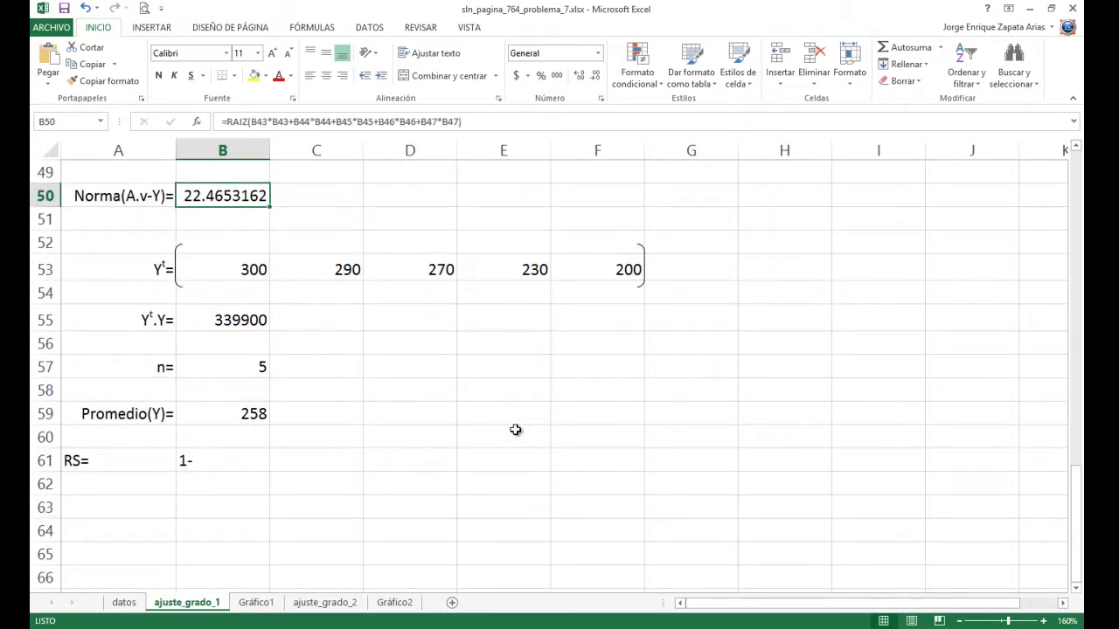
key(alt)
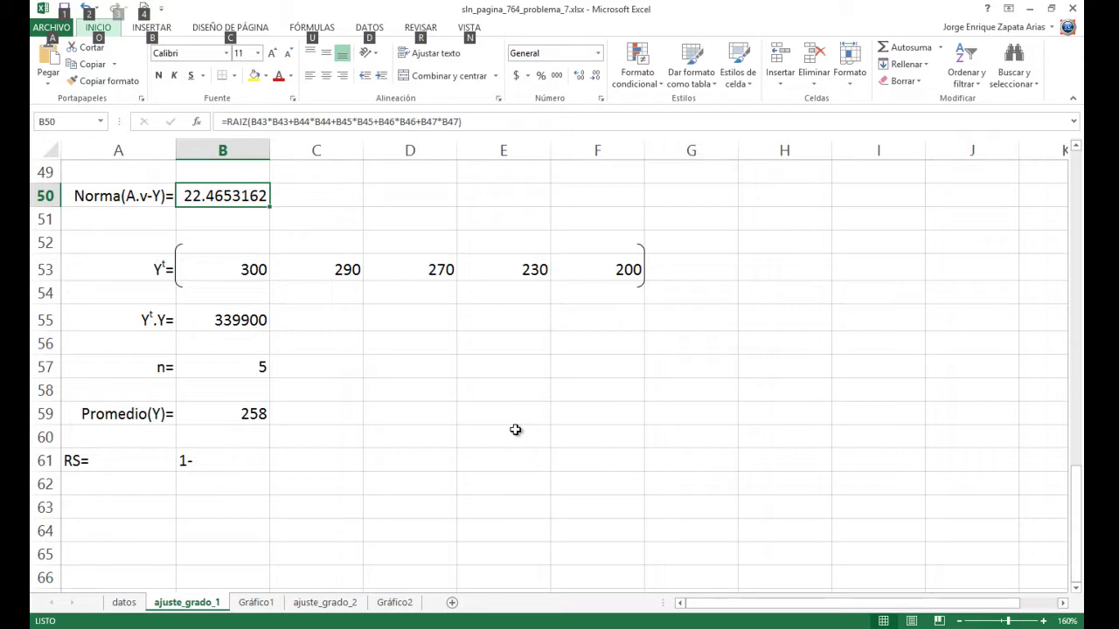
key(Escape)
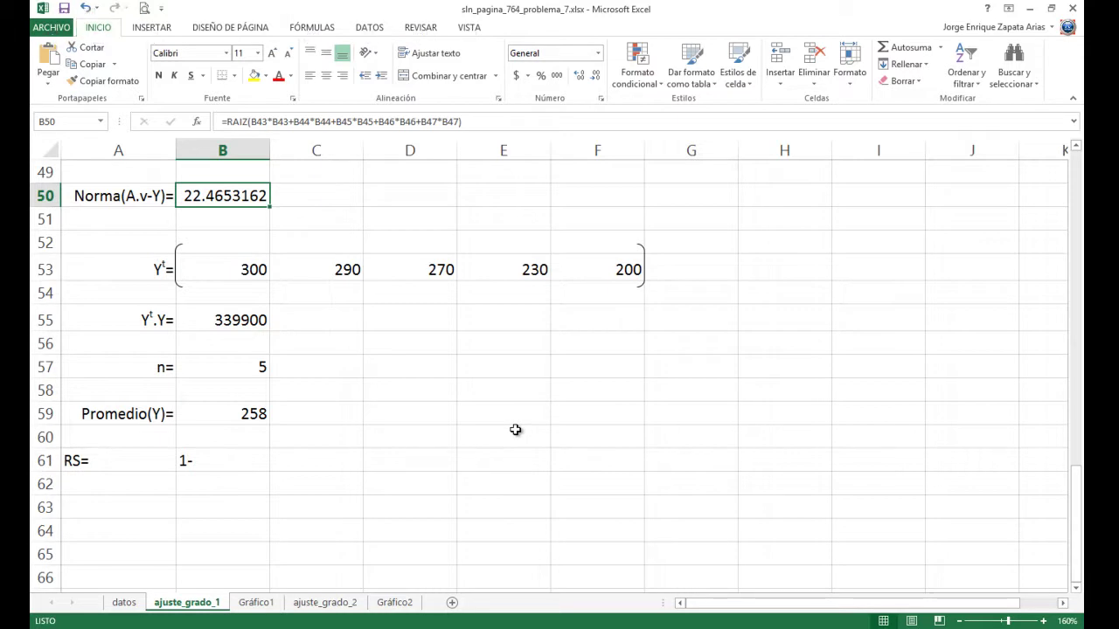
key(Down)
key(Down)
key(Down)
key(Down)
key(Down)
key(Down)
key(Down)
key(Down)
key(Down)
key(Down)
key(Down)
key(Down)
key(Down)
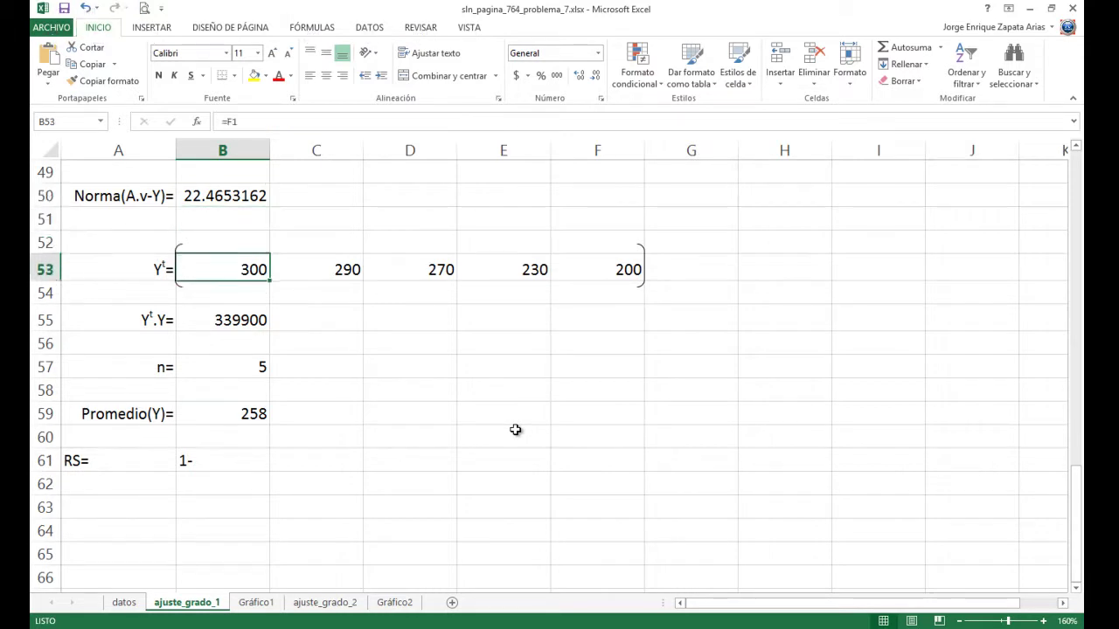
key(Up)
key(Up)
Calculate RS in cell B61 with the formula =1-(B50/(B55-B57*POTENCIA(B59;2))) and recheck its cell references
text(=1)
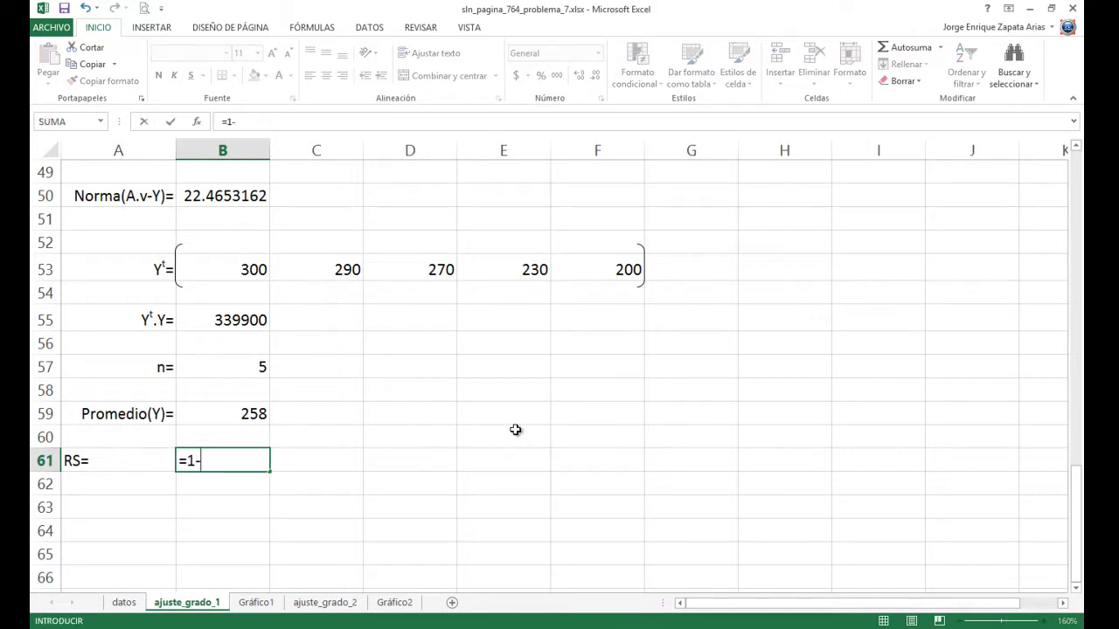
click(241, 197)
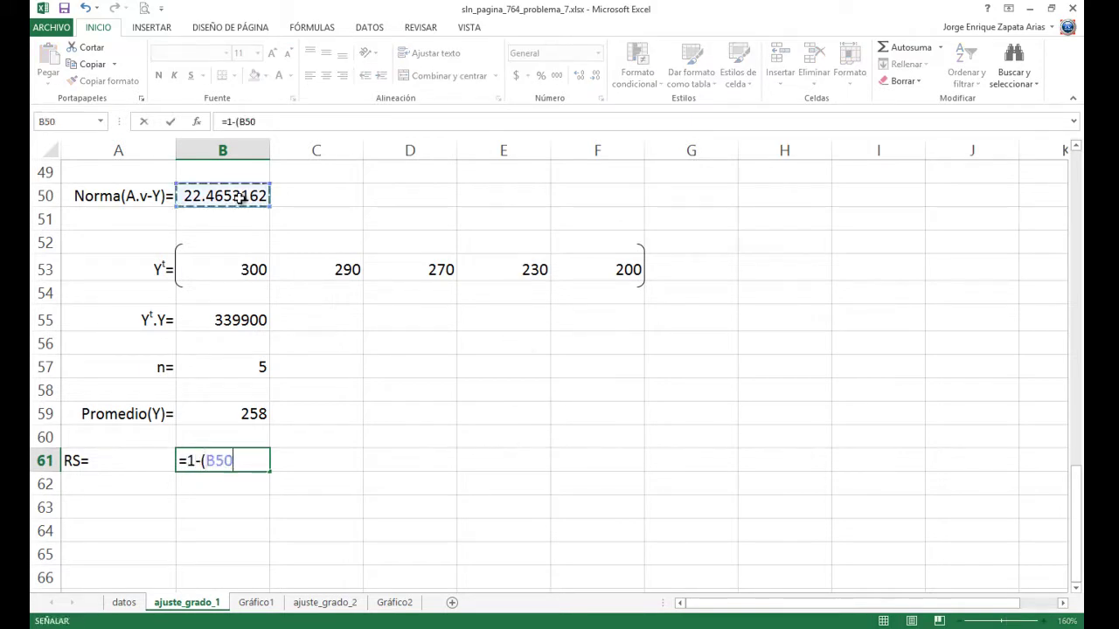
text(/()
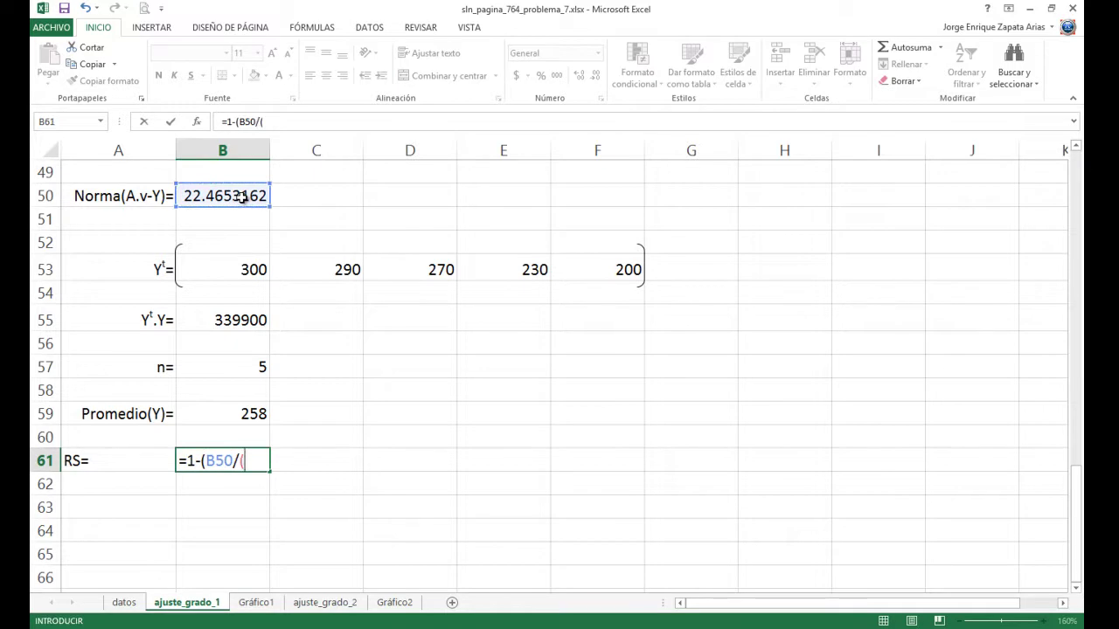
click(229, 323)
text(-)
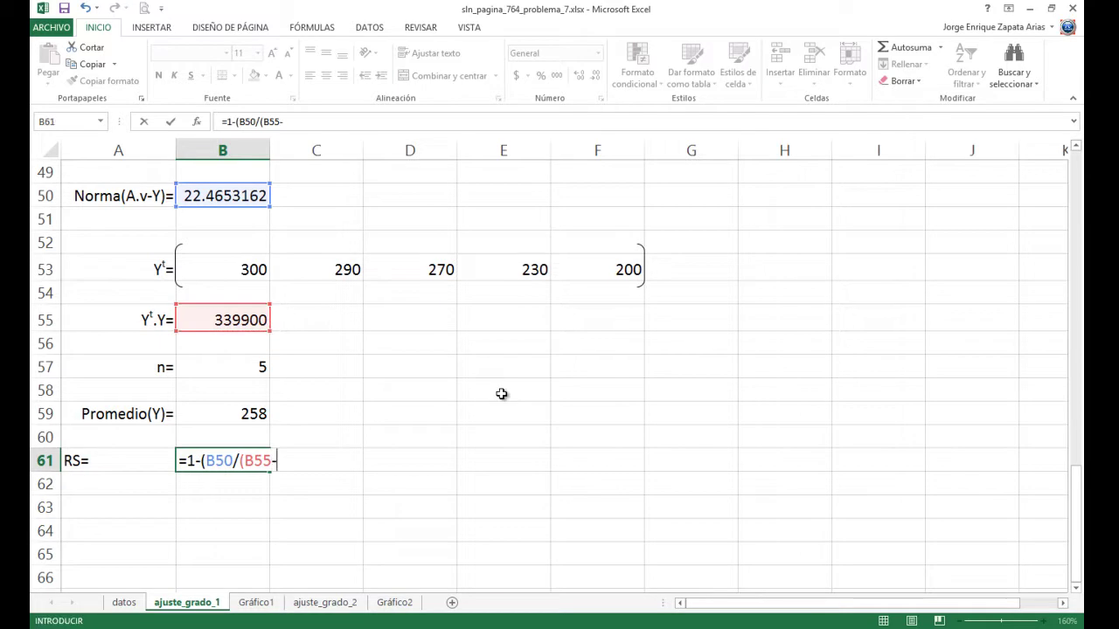
click(227, 367)
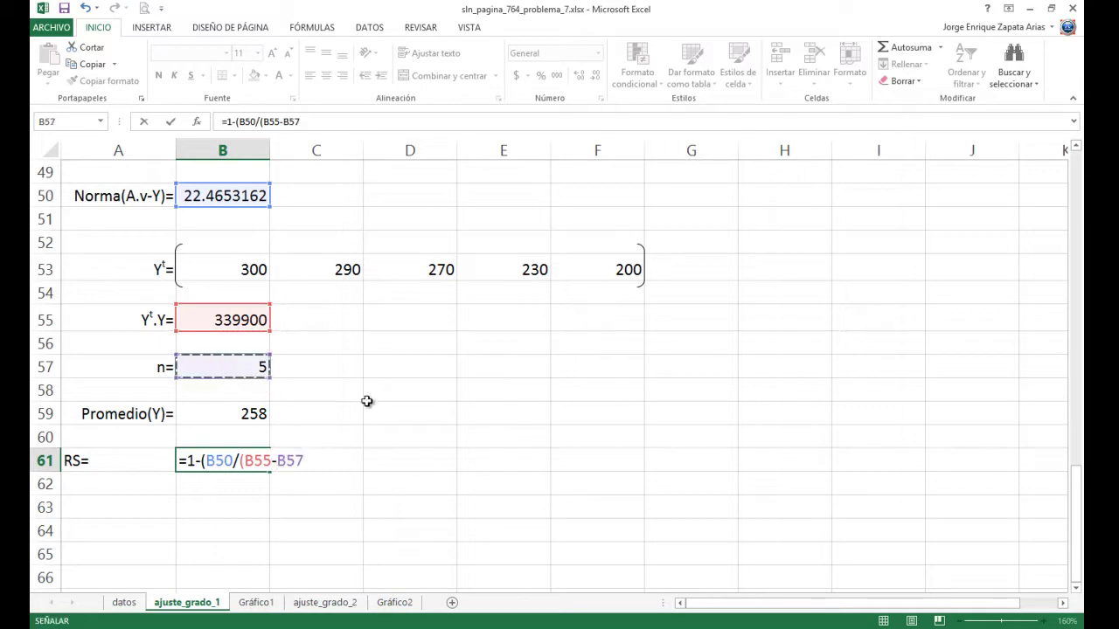
text(*p)
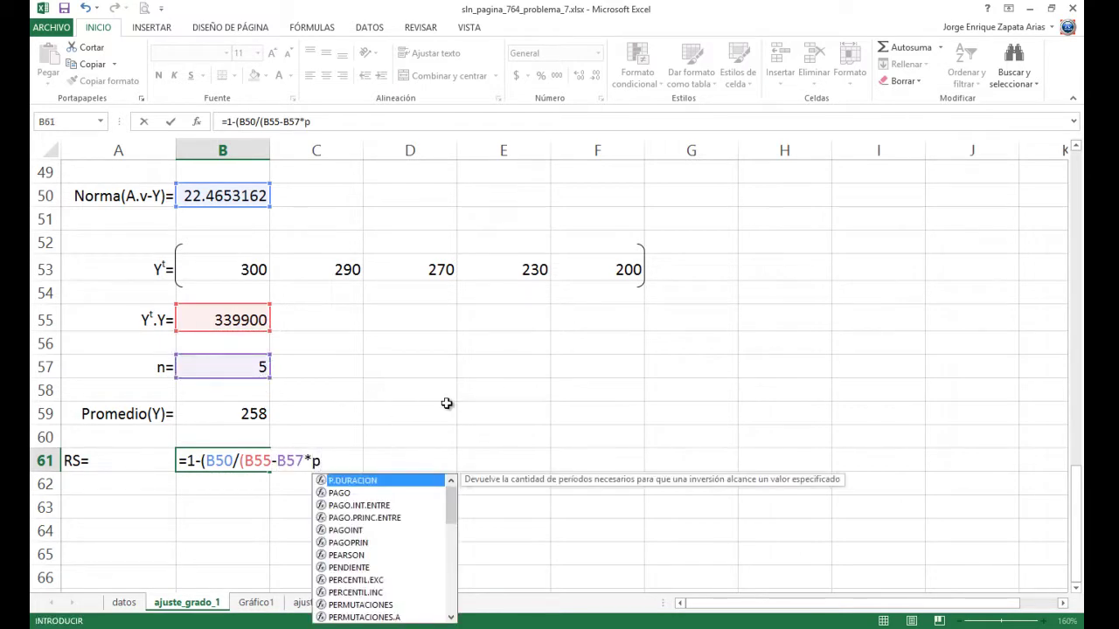
key(BackSpace)
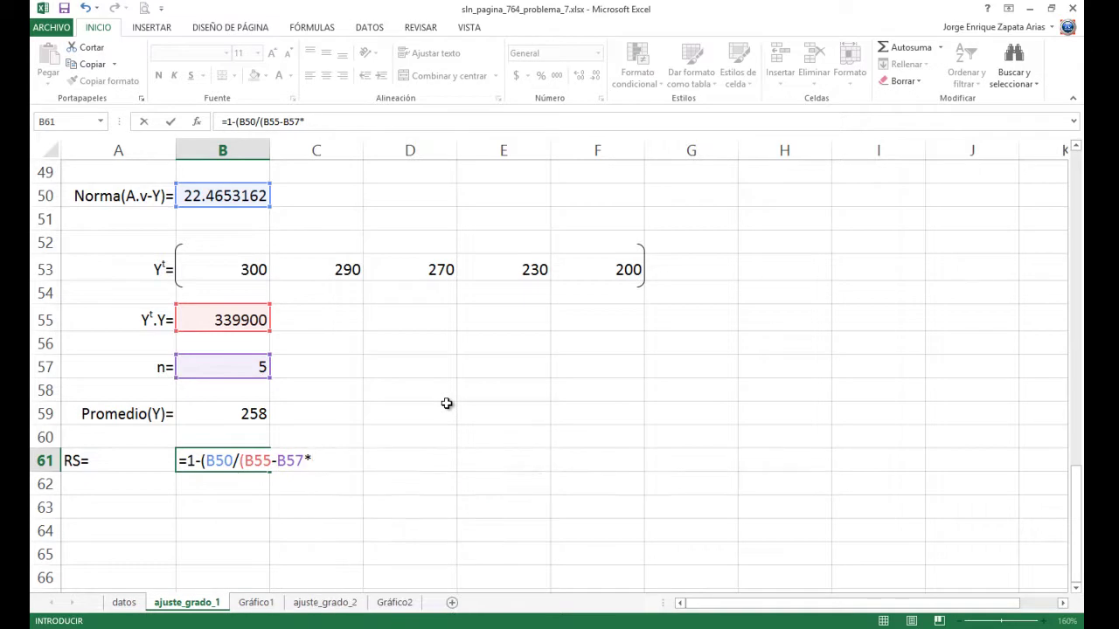
text(pot)
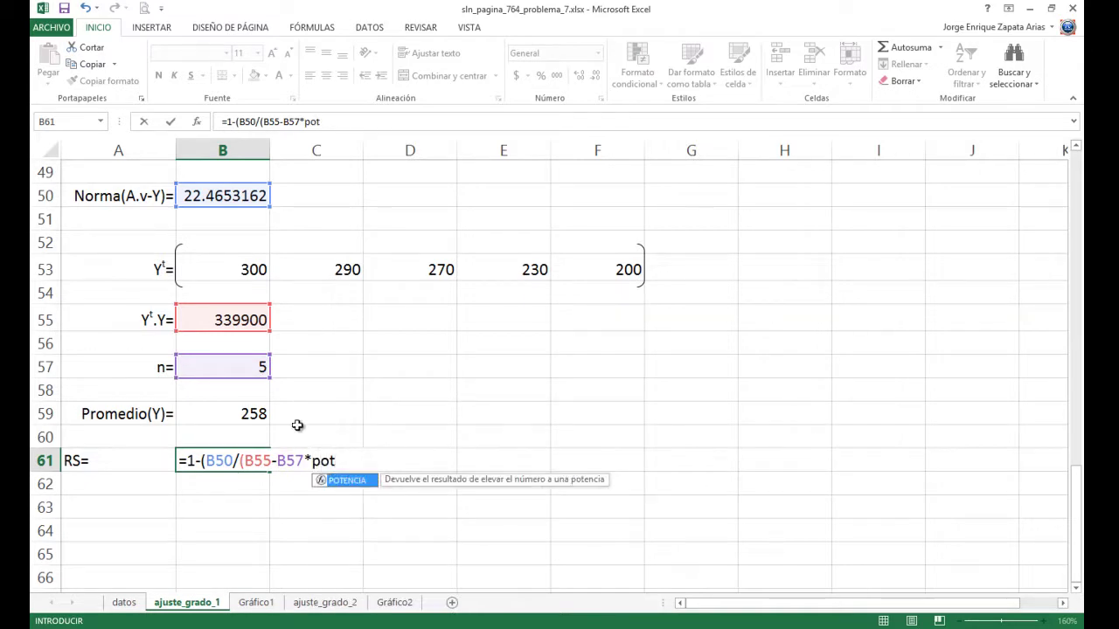
key(Tab)
click(236, 413)
text(;2)))
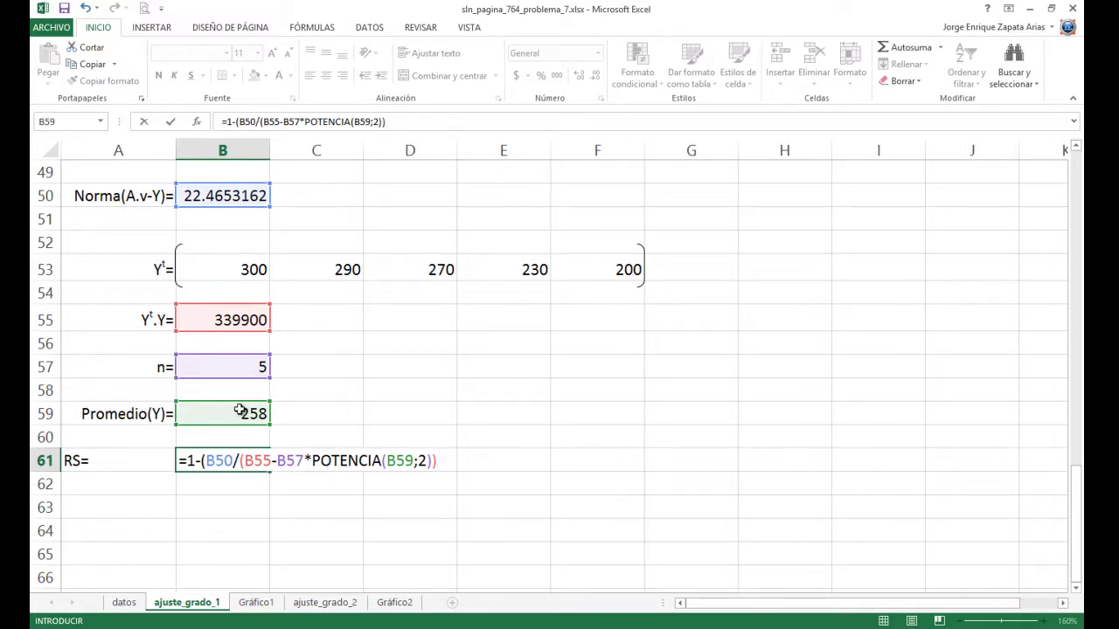
key(Return)
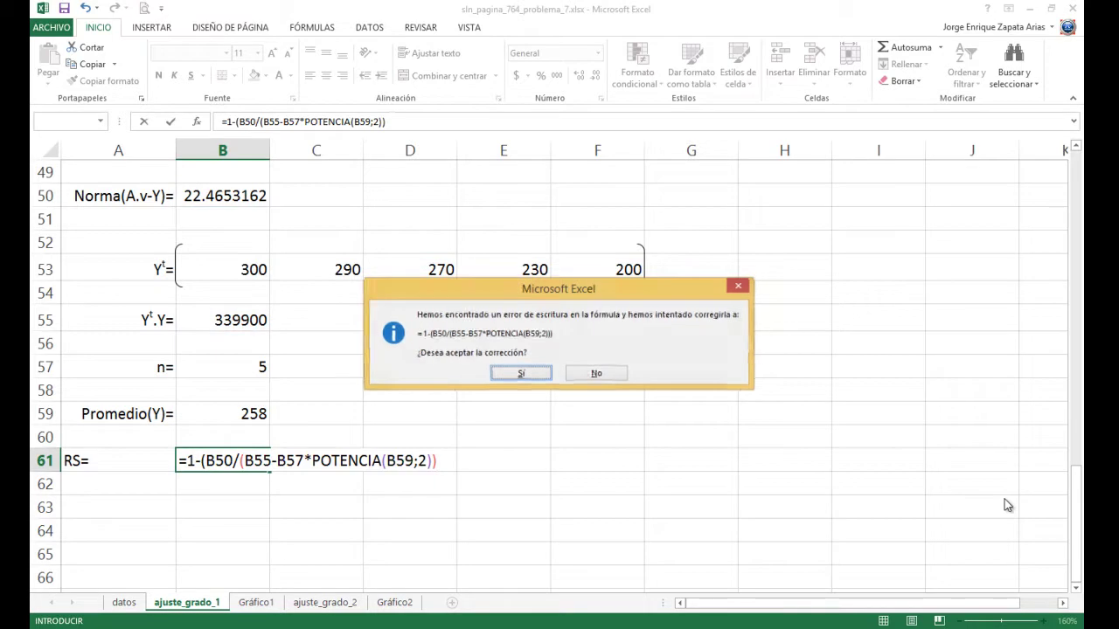
key(Return)
key(Up)
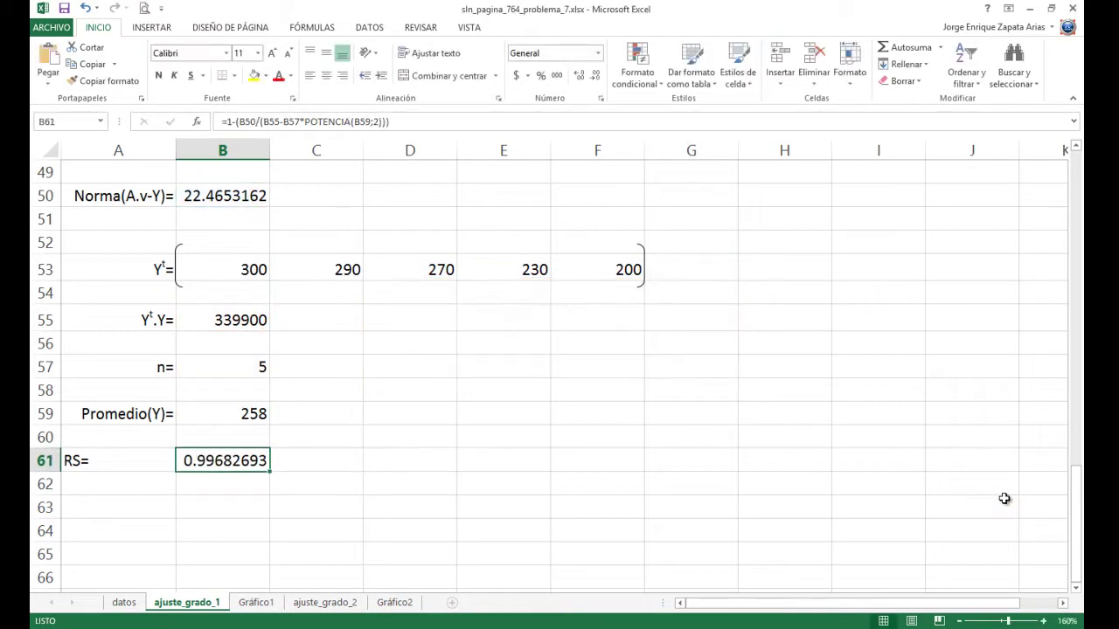
key(F2)
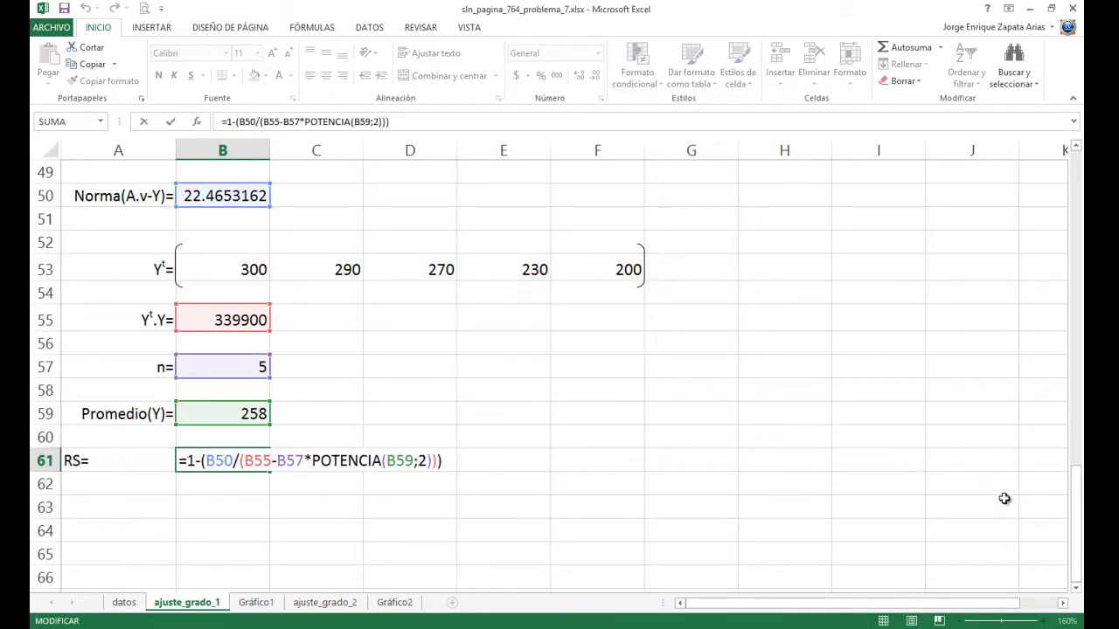
key(Return)
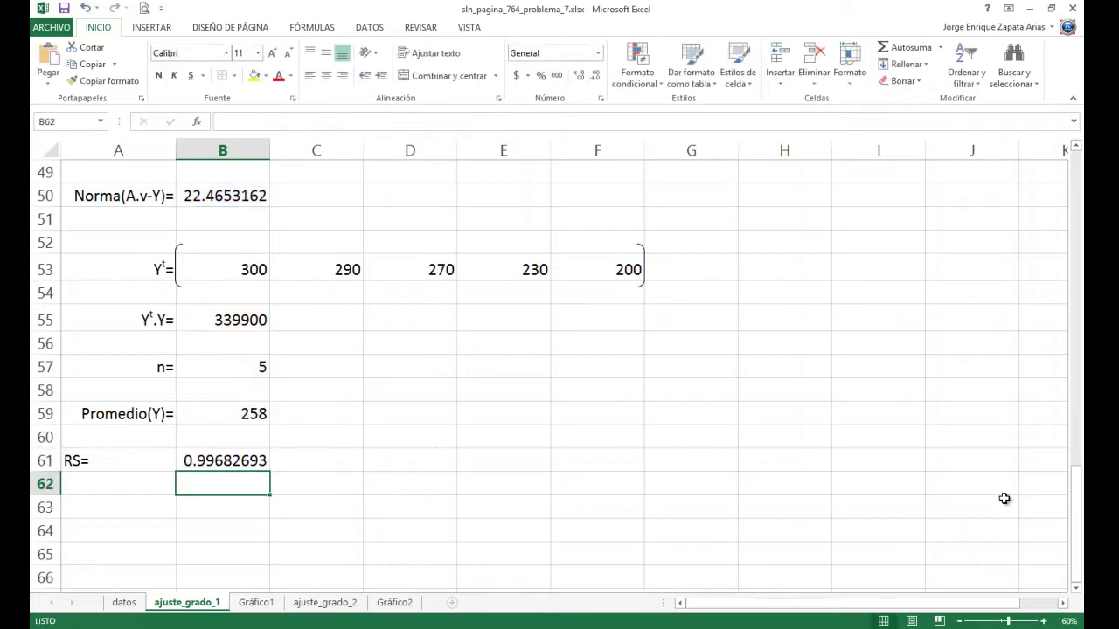
Right-align the RS= label in cell A61
key(Left)
key(Up)
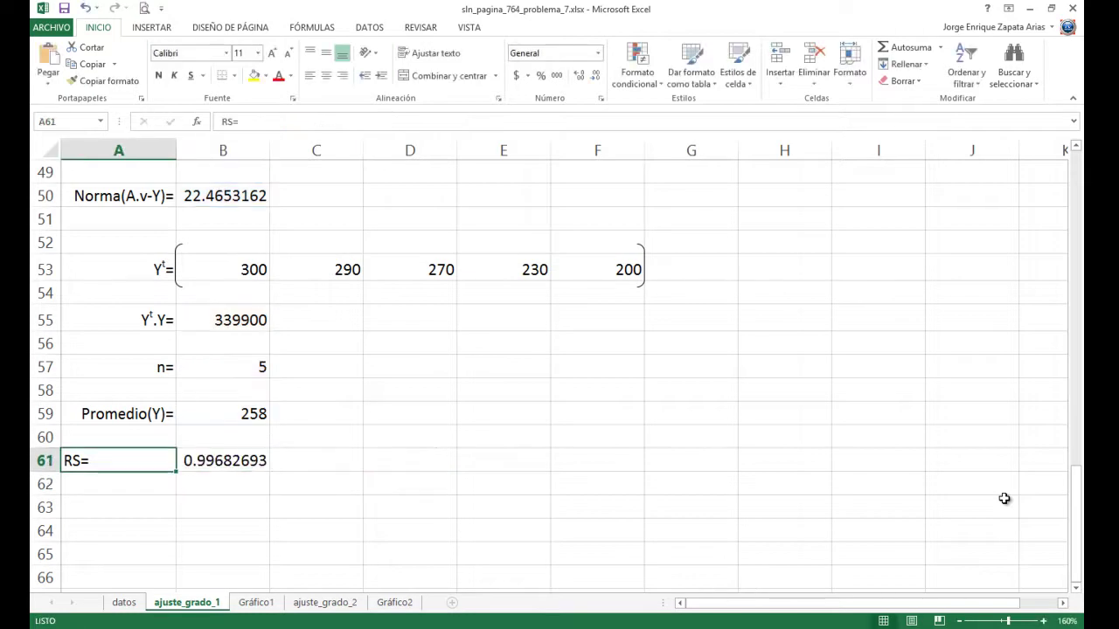
click(342, 77)
Enter the label %Error= in cell A63
click(154, 505)
text(%)
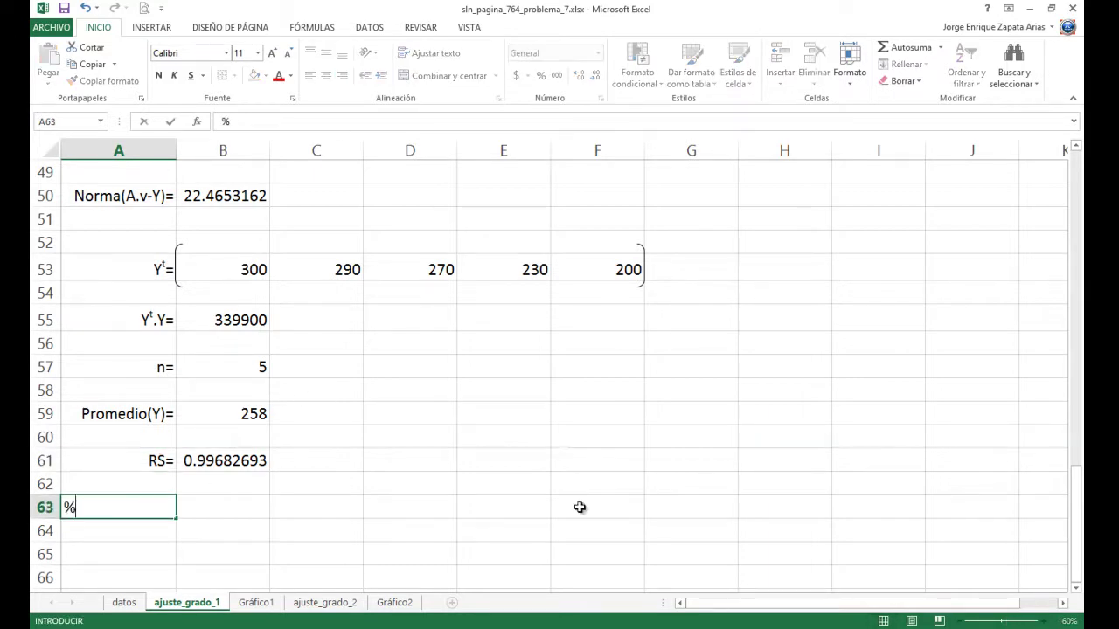
text(Error=)
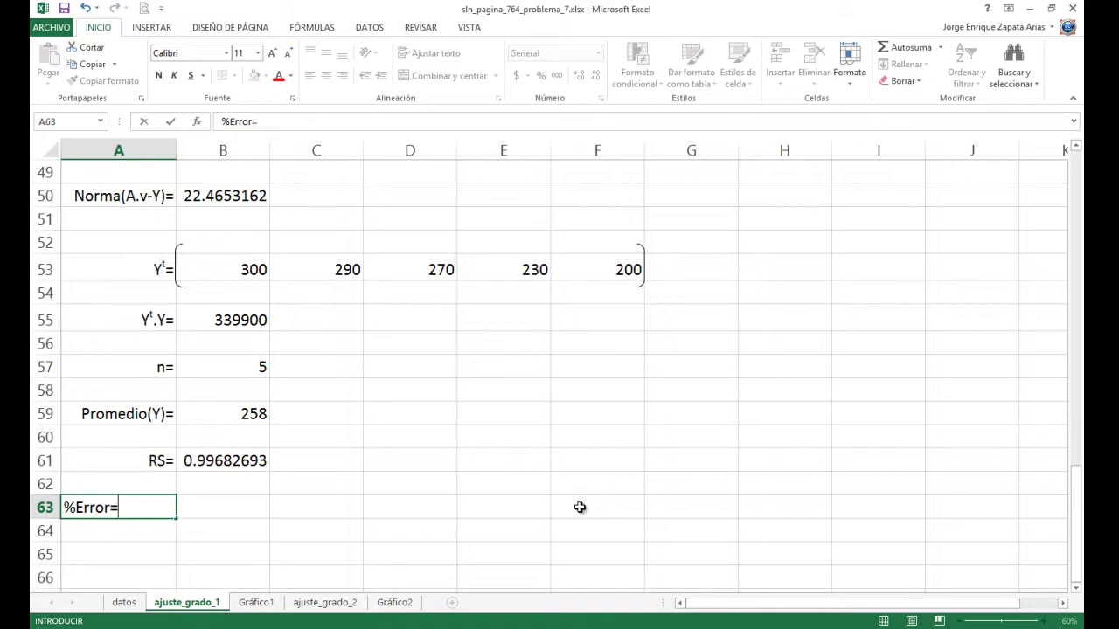
key(Tab)
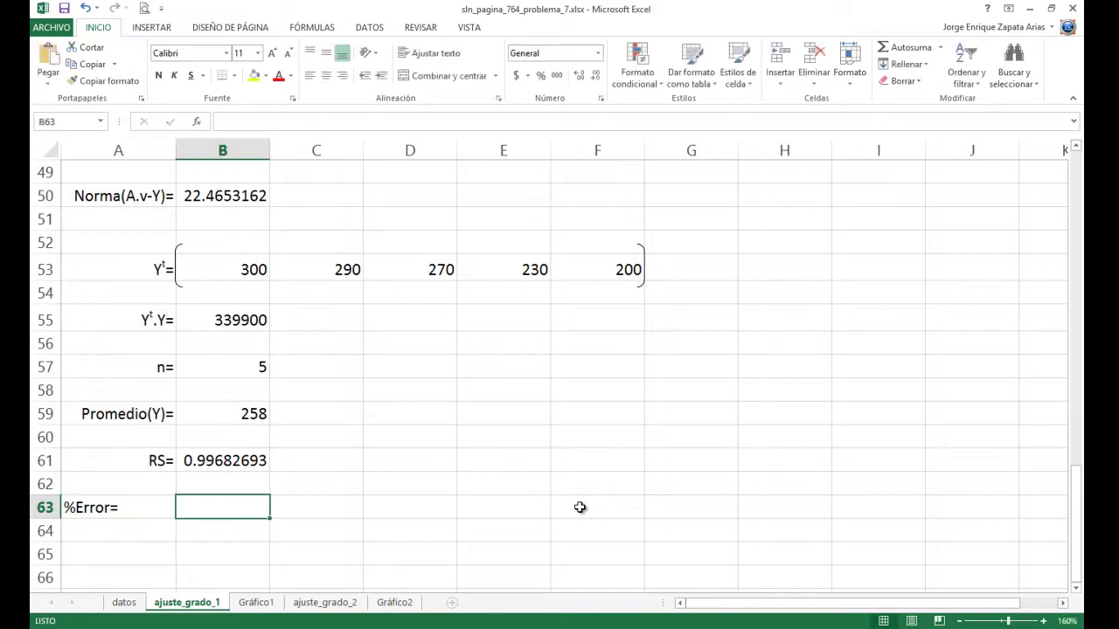
text(=)
key(Up)
key(Escape)
Calculate the error in cell B63 with the formula =1-B61
text(=1-)
key(Up)
key(Up)
key(Return)
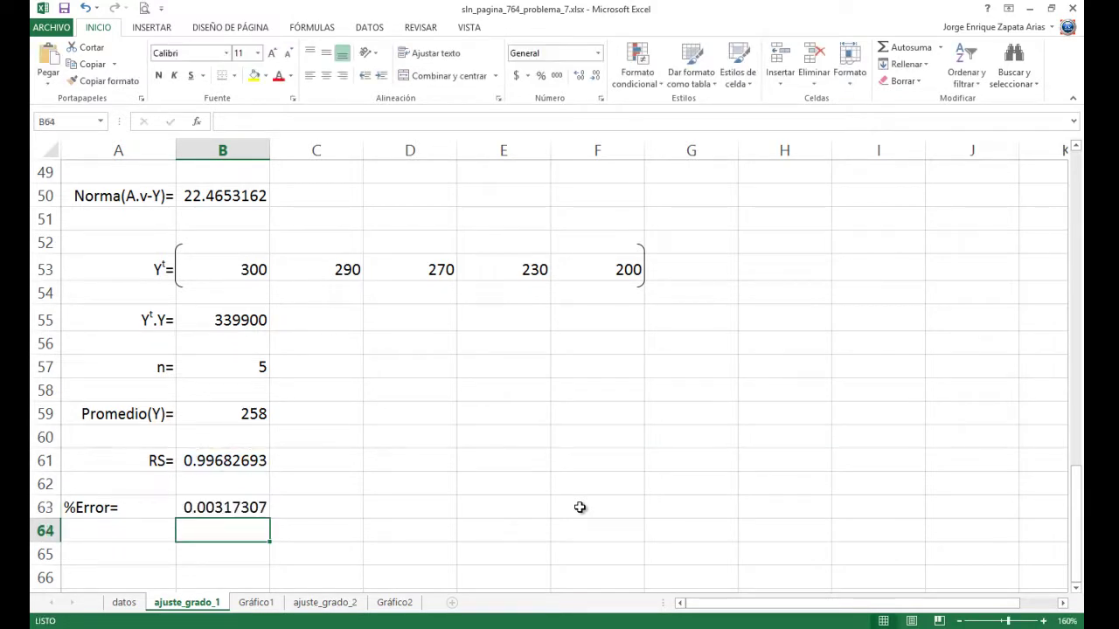
Right-align the %Error= label in cell A63
key(Left)
key(Up)
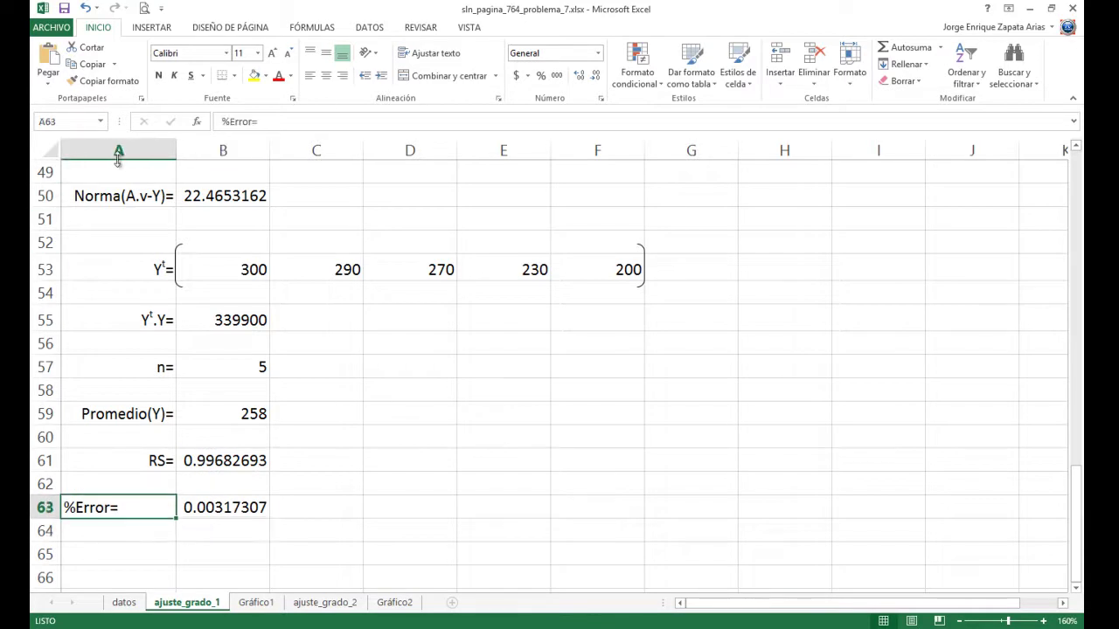
click(342, 75)
Format the error value in cell B63 as Porcentaje with two decimal places
click(225, 515)
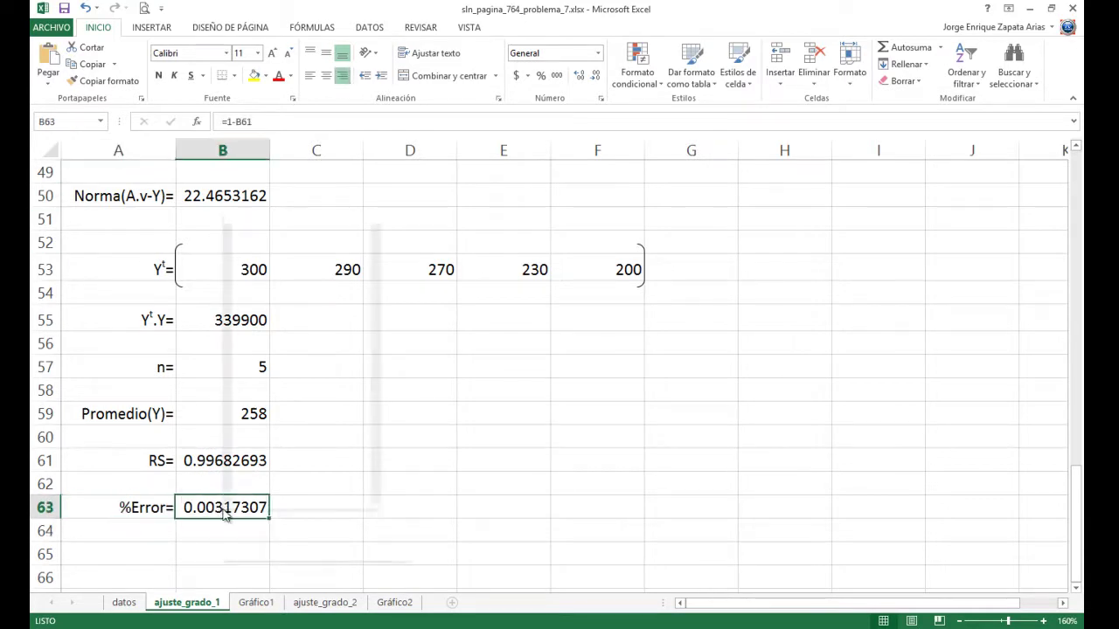
right_click(225, 515)
click(289, 445)
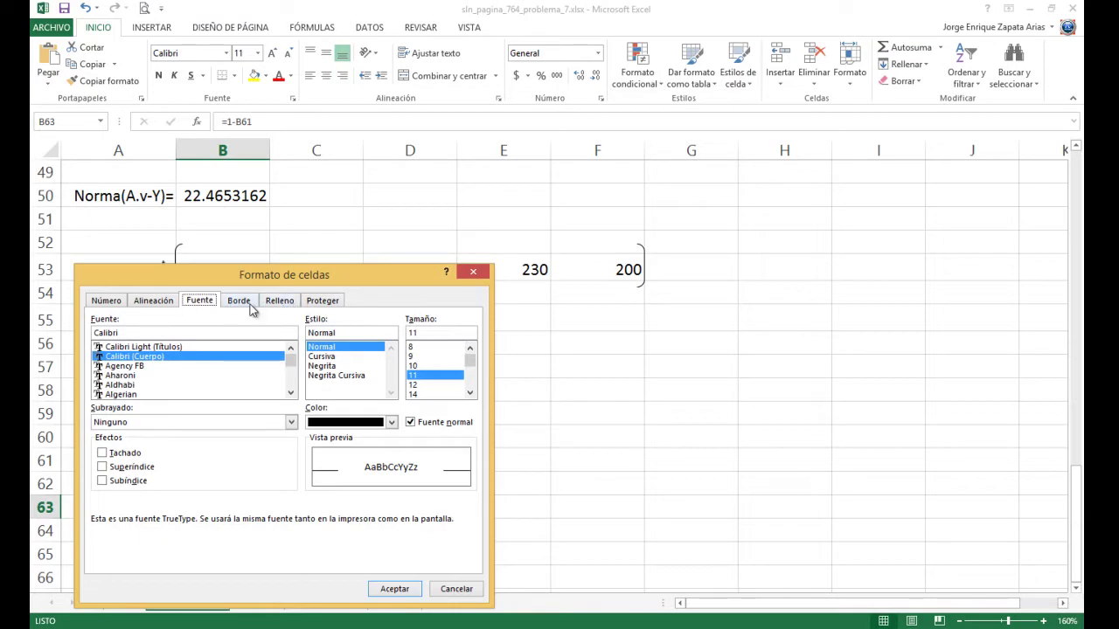
click(114, 302)
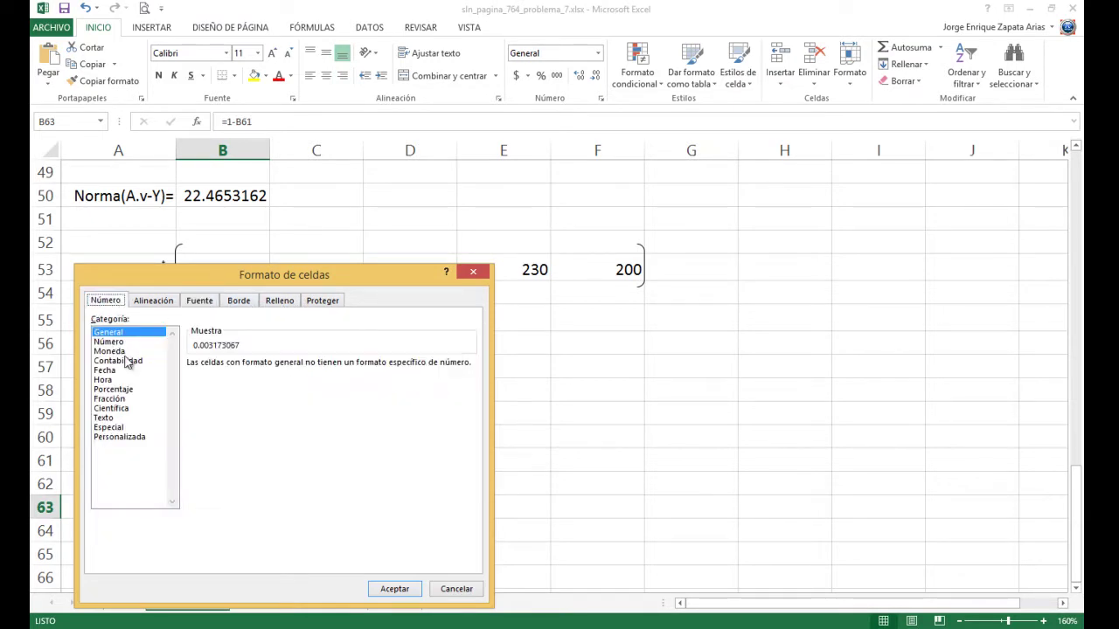
click(116, 389)
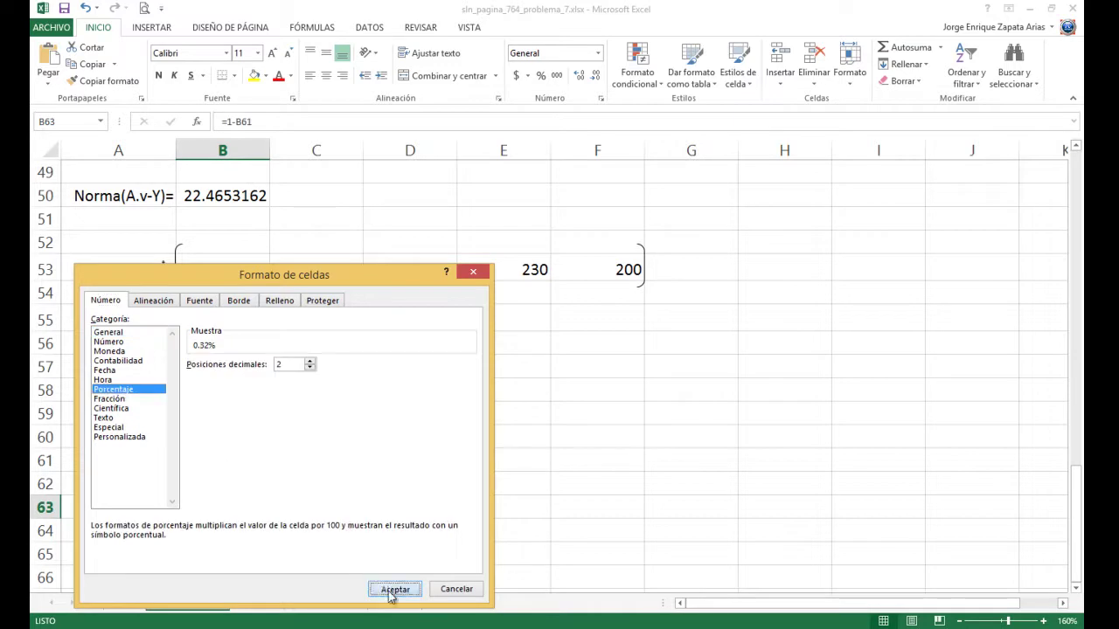
click(394, 589)
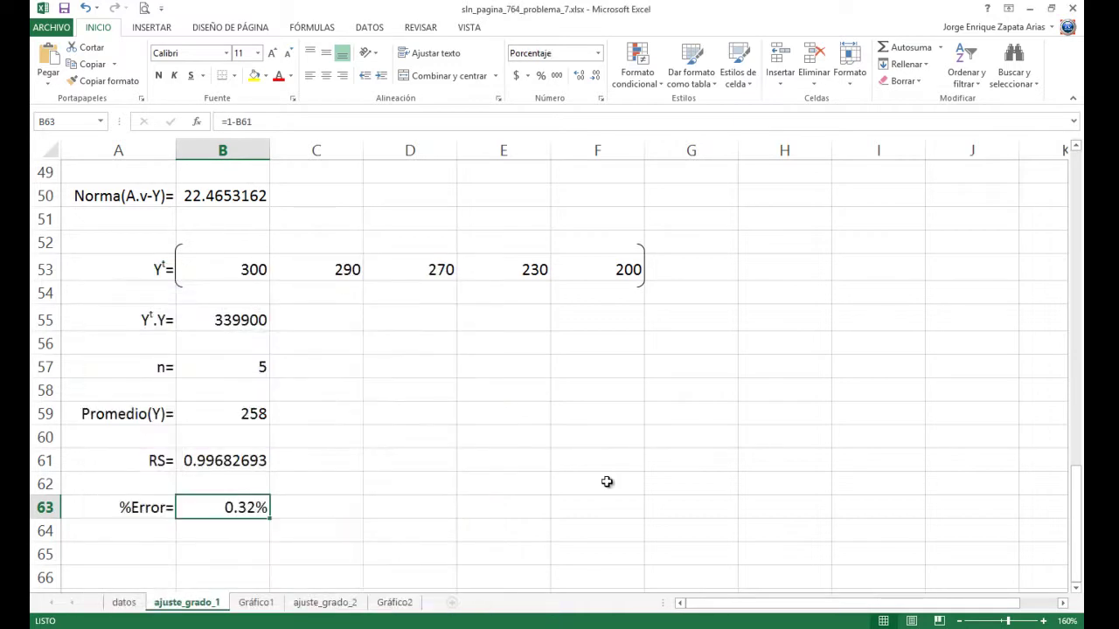
Increase the percentage format of the error value in cell B63 to four decimal places
right_click(256, 508)
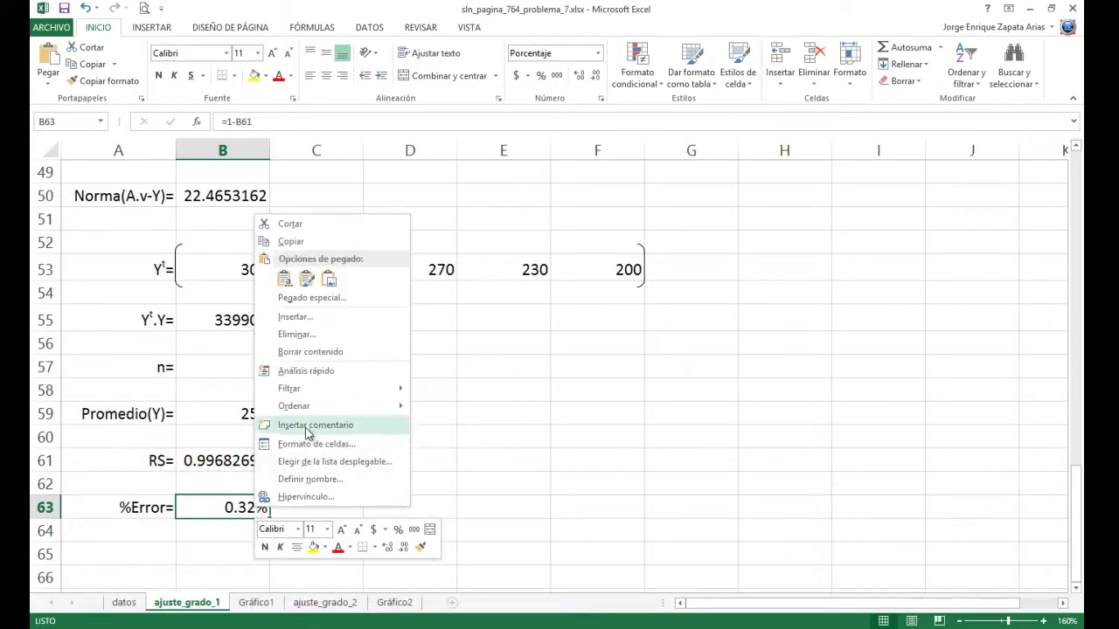
click(302, 446)
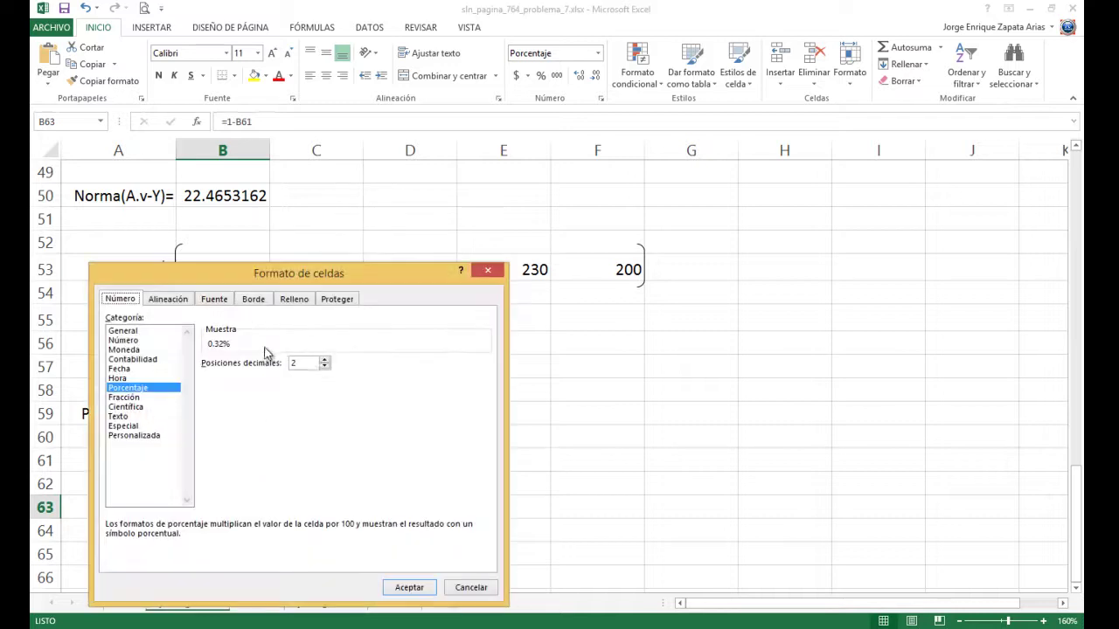
click(325, 360)
click(324, 360)
click(408, 588)
click(444, 455)
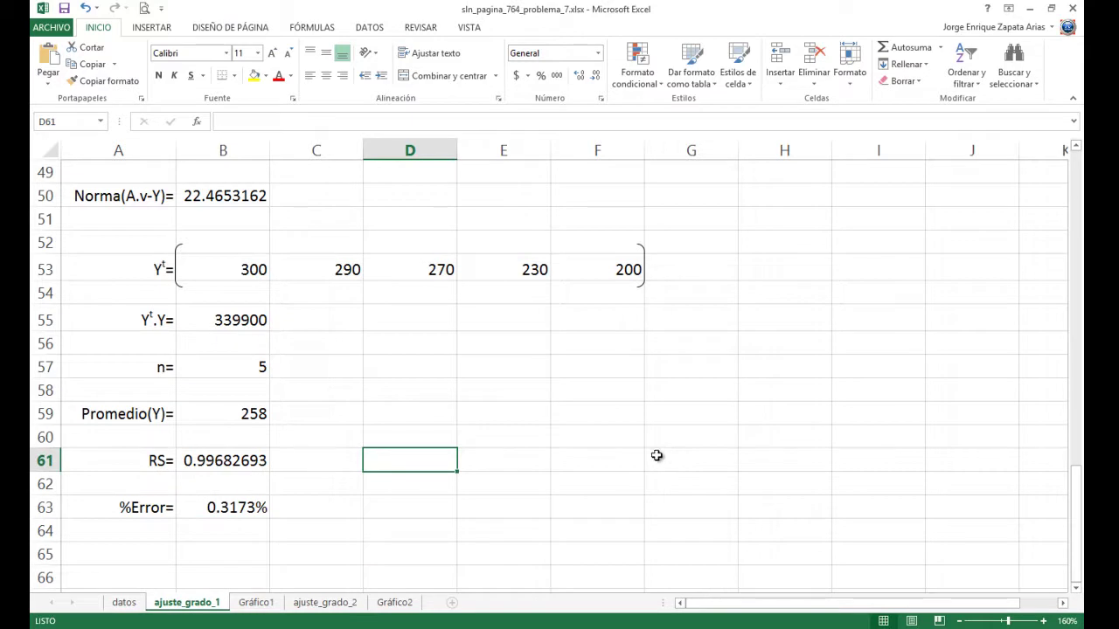
Open the Gráfico1 chart sheet to view the linear fit against the data points
click(242, 605)
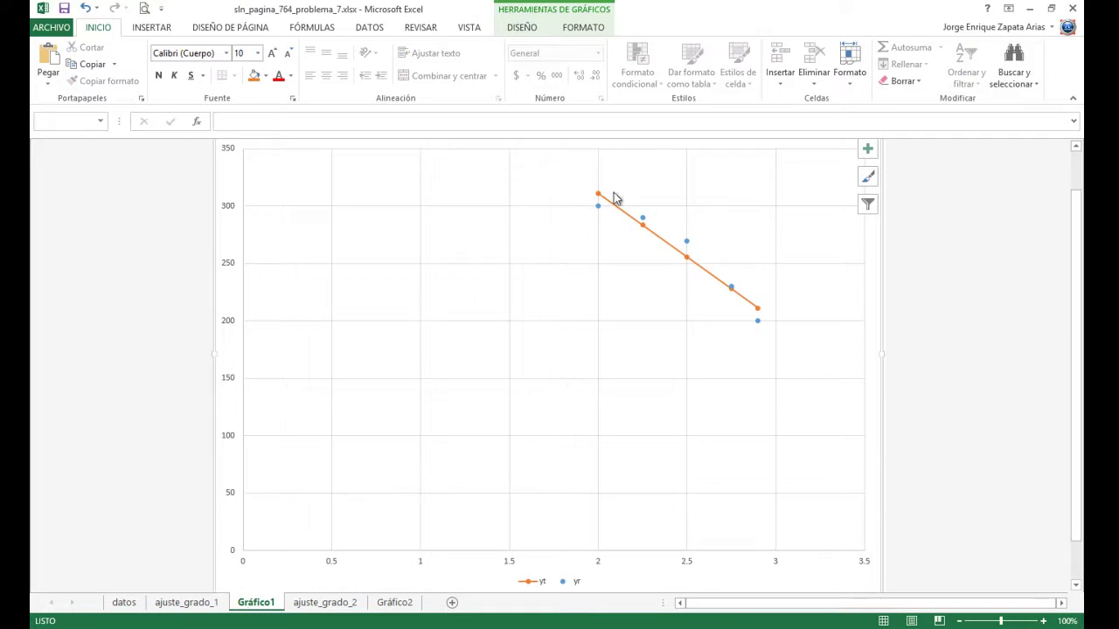
Copy the block A36:G64, from the A.v matrix down to the %Error row, on the ajuste_grado_1 sheet
mouse_move(618, 216)
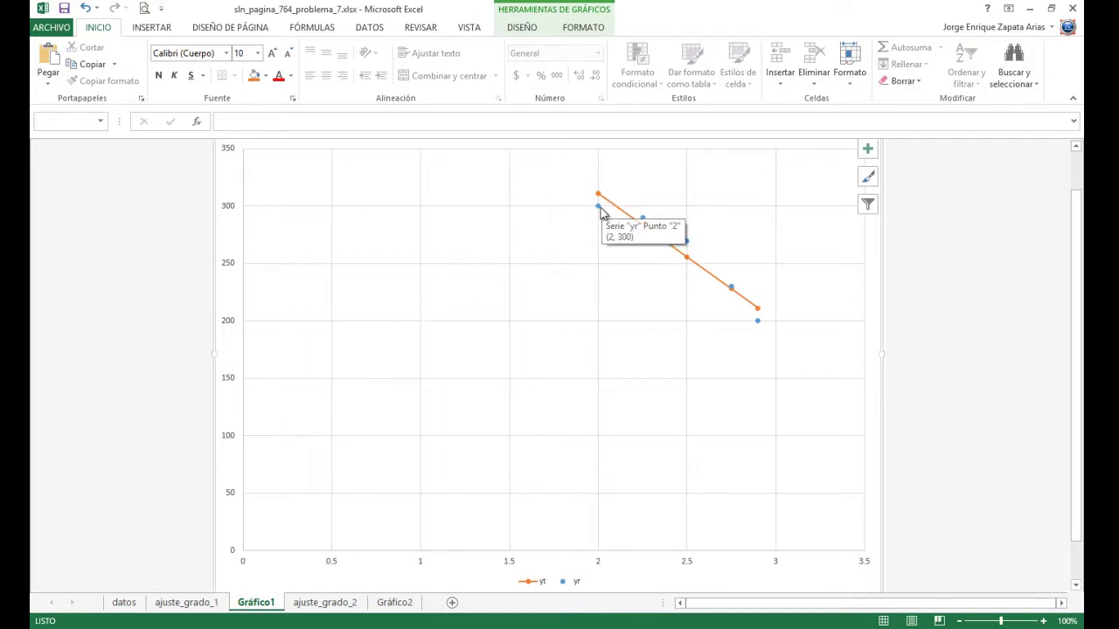
click(202, 603)
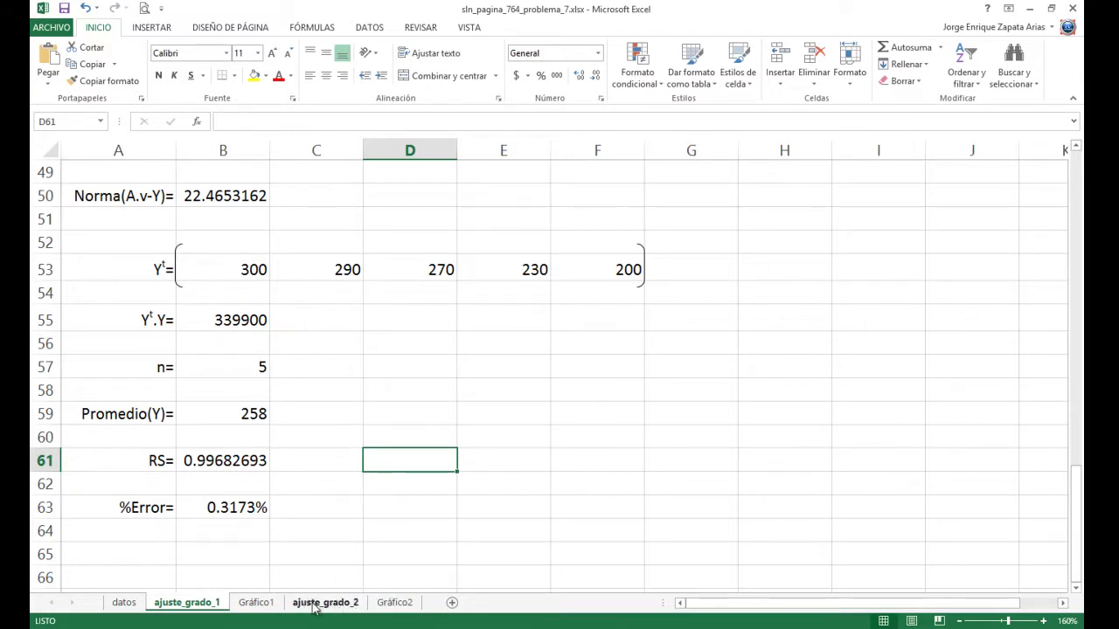
scroll(333, 449, up, 10)
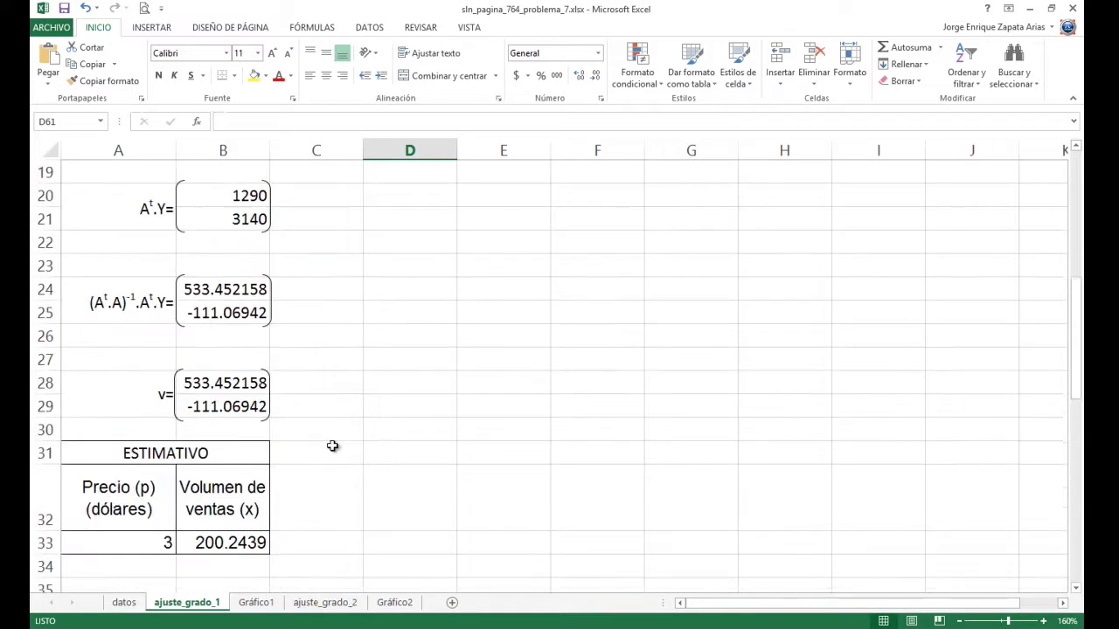
scroll(332, 446, down, 5)
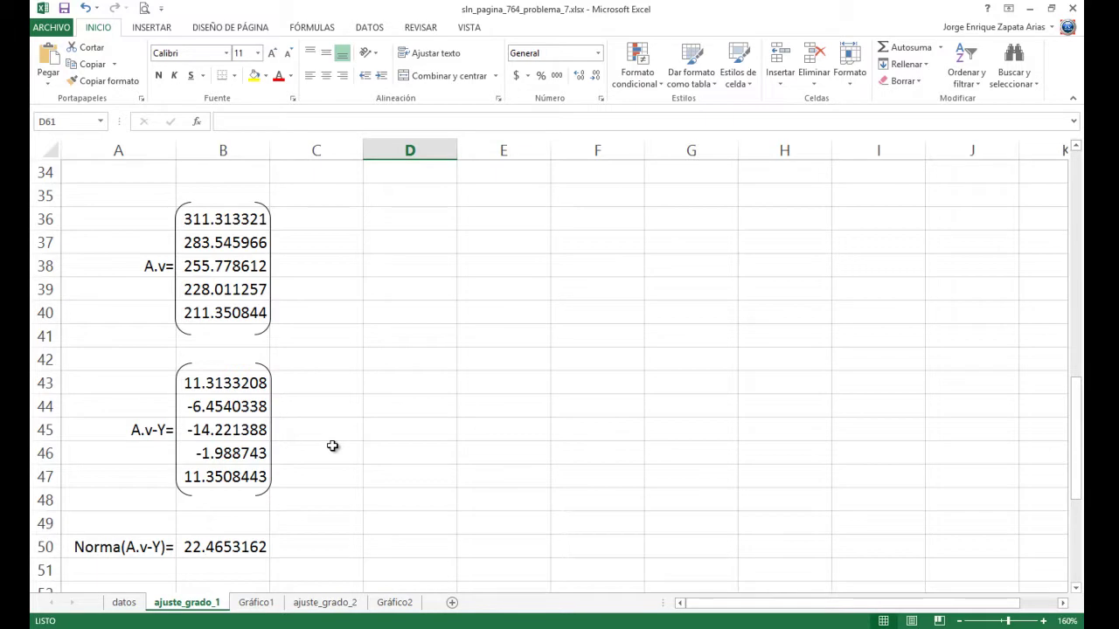
scroll(332, 447, down, 5)
scroll(332, 447, up, 5)
drag(95, 217, 674, 545)
key(ctrl+c)
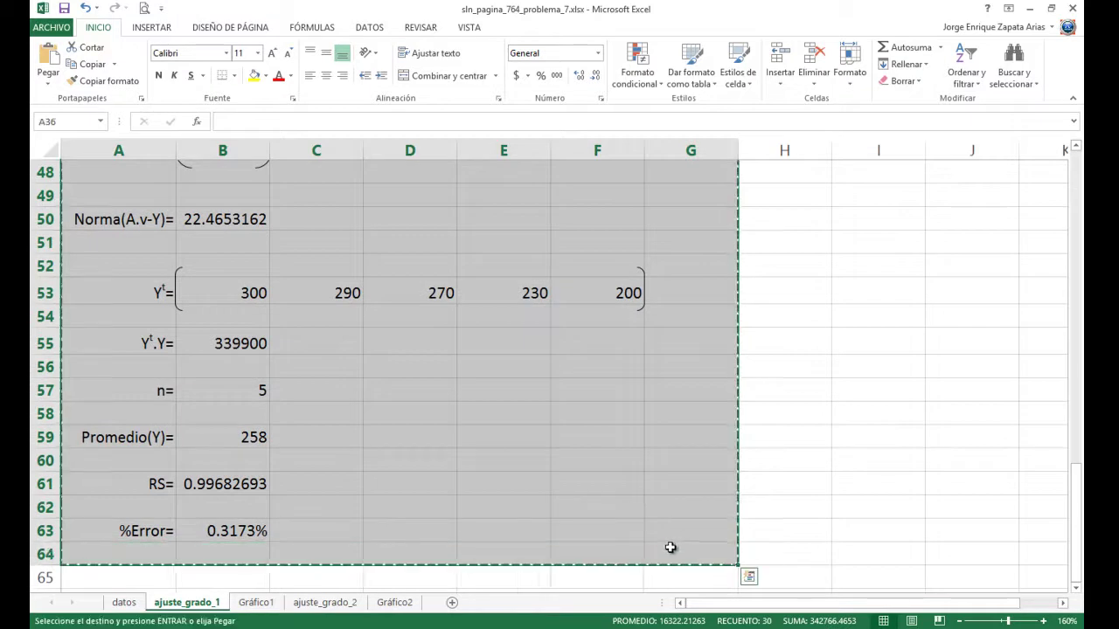
Paste the copied calculation block into the ajuste_grado_2 sheet starting at cell A46
click(325, 603)
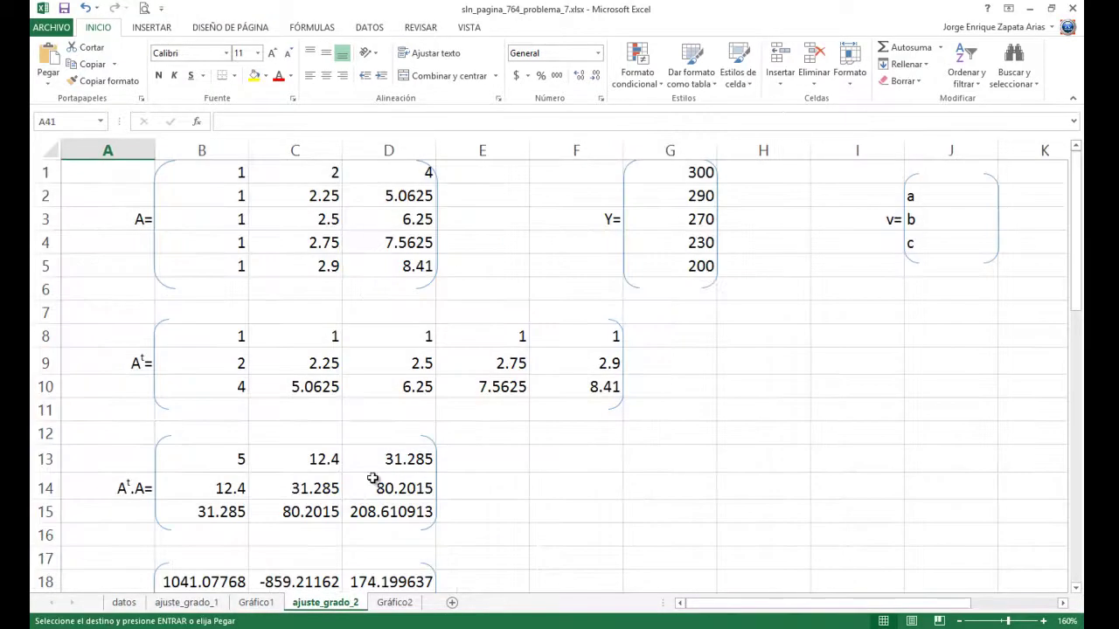
scroll(374, 479, down, 12)
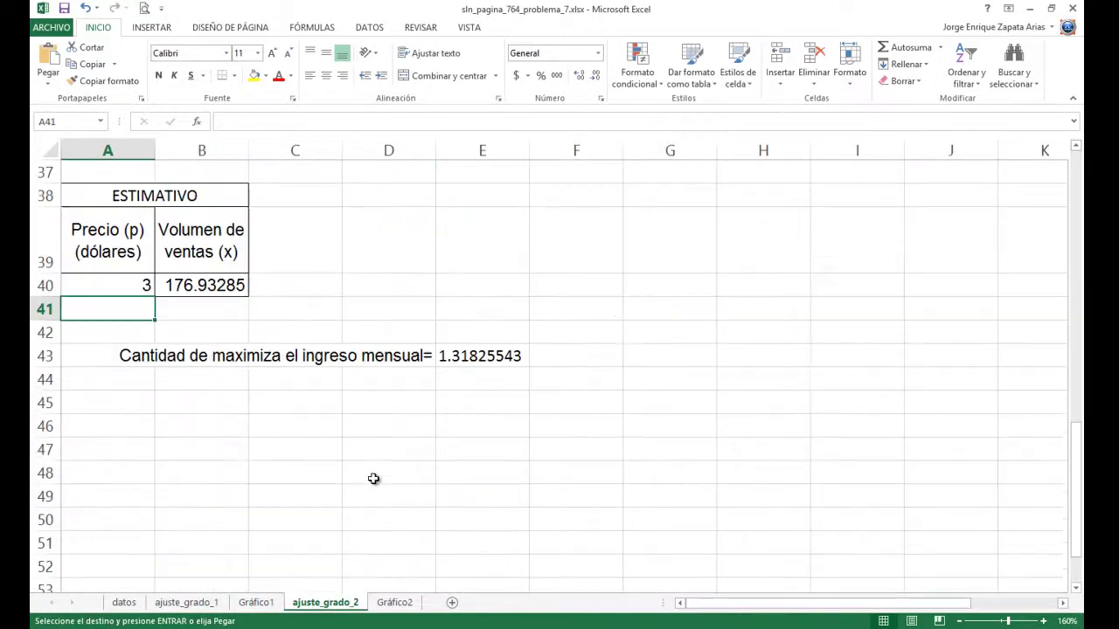
click(102, 419)
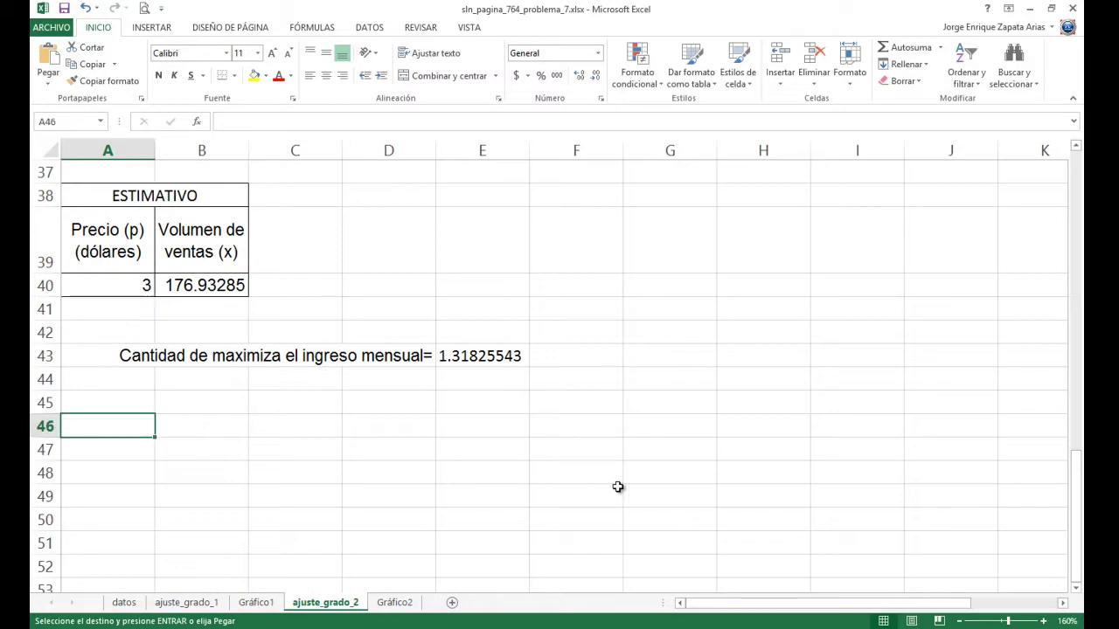
key(Return)
scroll(330, 537, down, 8)
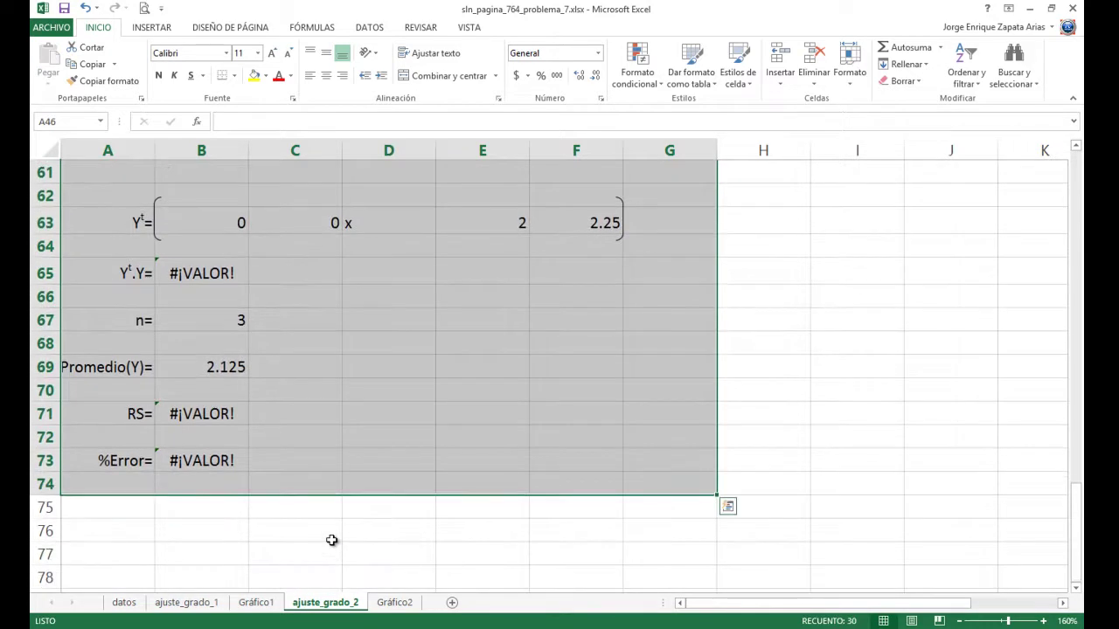
click(332, 540)
scroll(342, 548, up, 6)
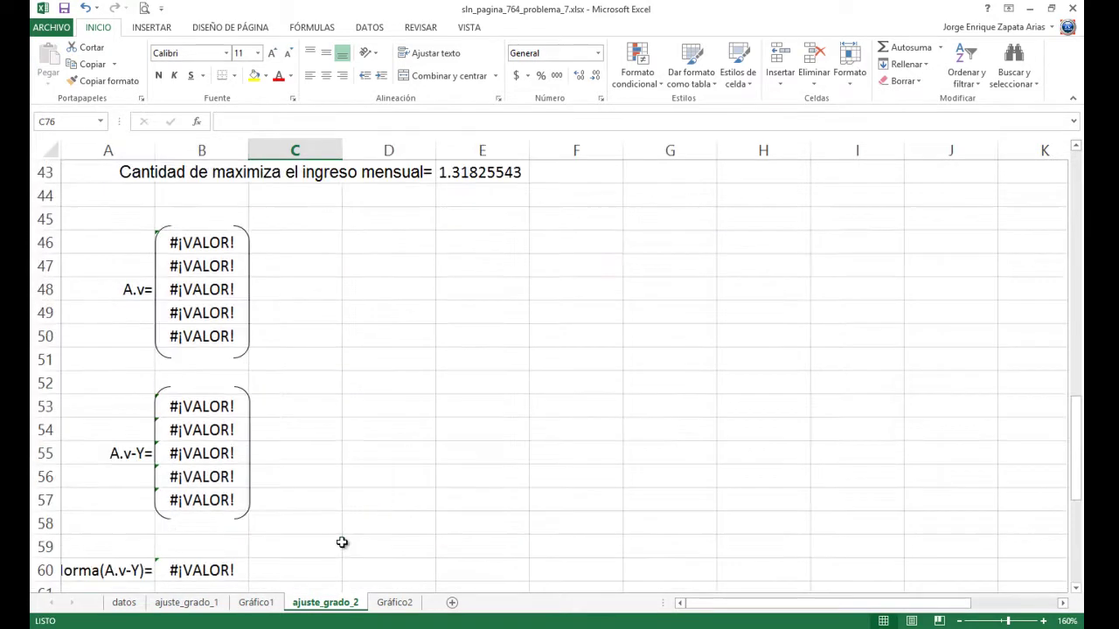
Clear the pasted A.v formulas in cells B46:B50, keeping the label and brackets
click(192, 236)
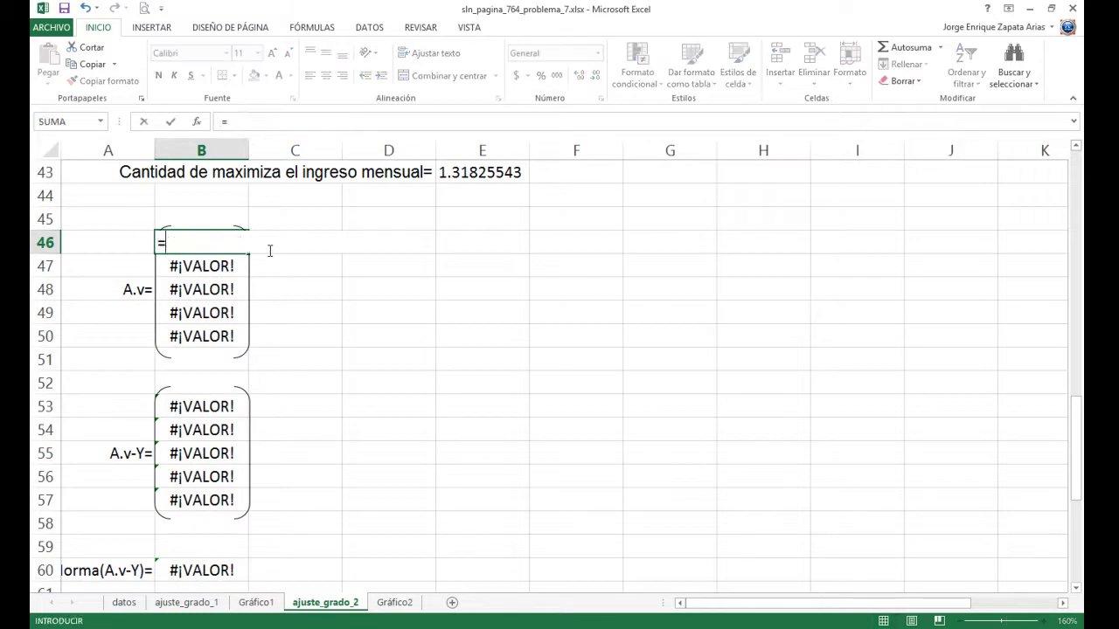
key(shift+Down)
key(shift+Down)
key(shift+Down)
key(shift+Down)
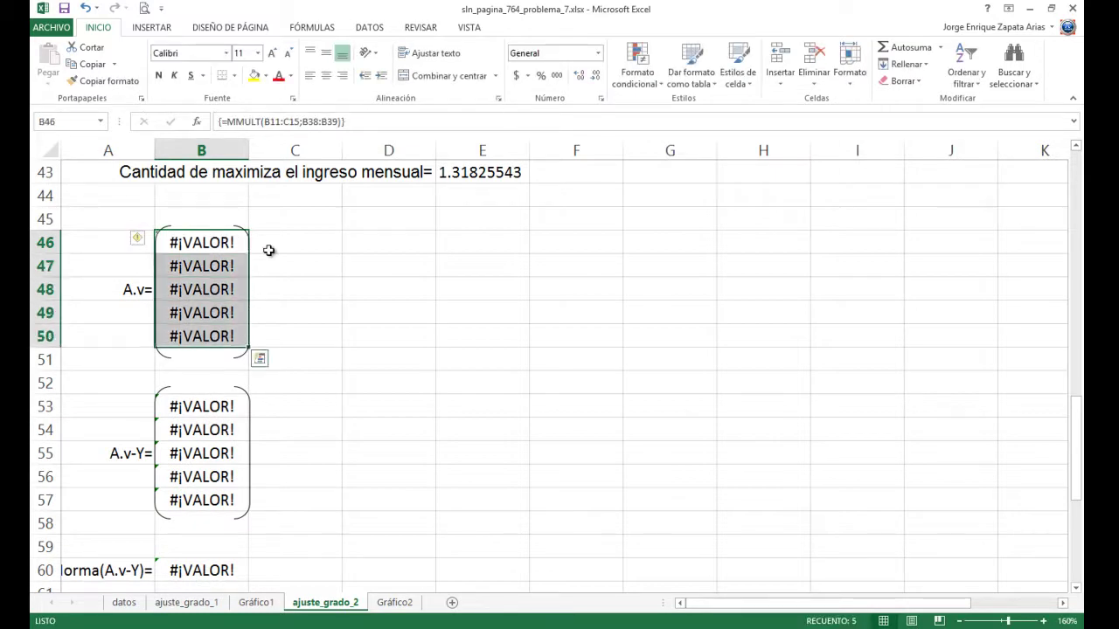
key(Delete)
Clear the pasted A.v-Y formulas in cells B53:B57
key(Down)
key(Down)
key(Down)
key(Down)
key(Down)
key(Down)
key(Down)
key(Down)
key(Up)
key(shift+Down)
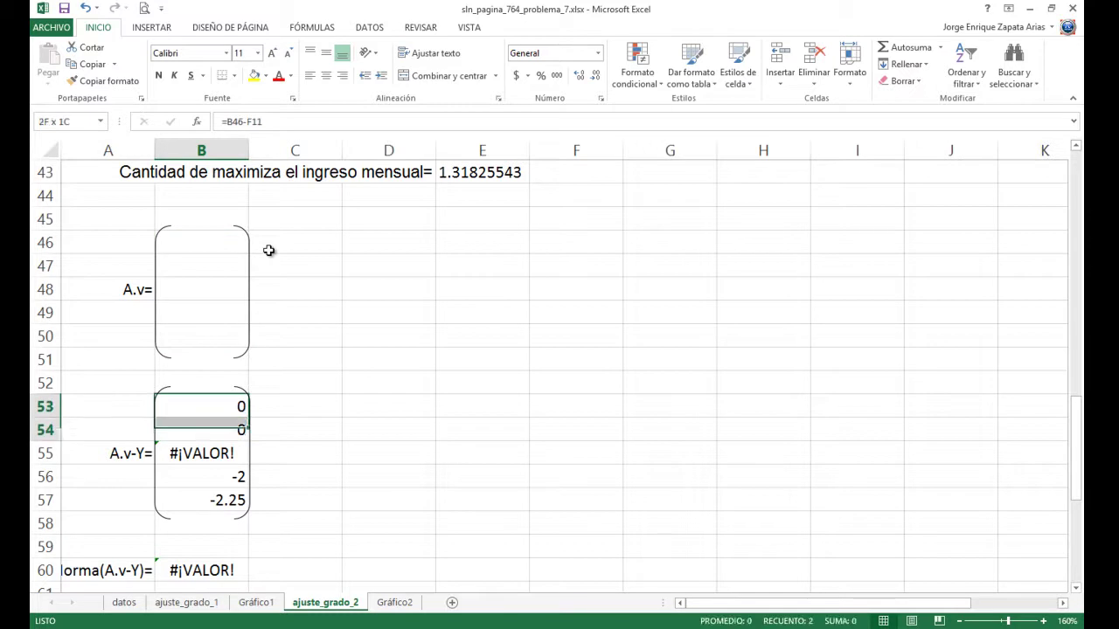
key(shift+Down)
key(shift+Down)
key(shift+Down)
key(shift+Down)
key(shift+Up)
key(Delete)
Clear the Norma(A.v-Y) formula in cell B60
key(Down)
key(Down)
key(Down)
key(Down)
key(Down)
key(Down)
key(Down)
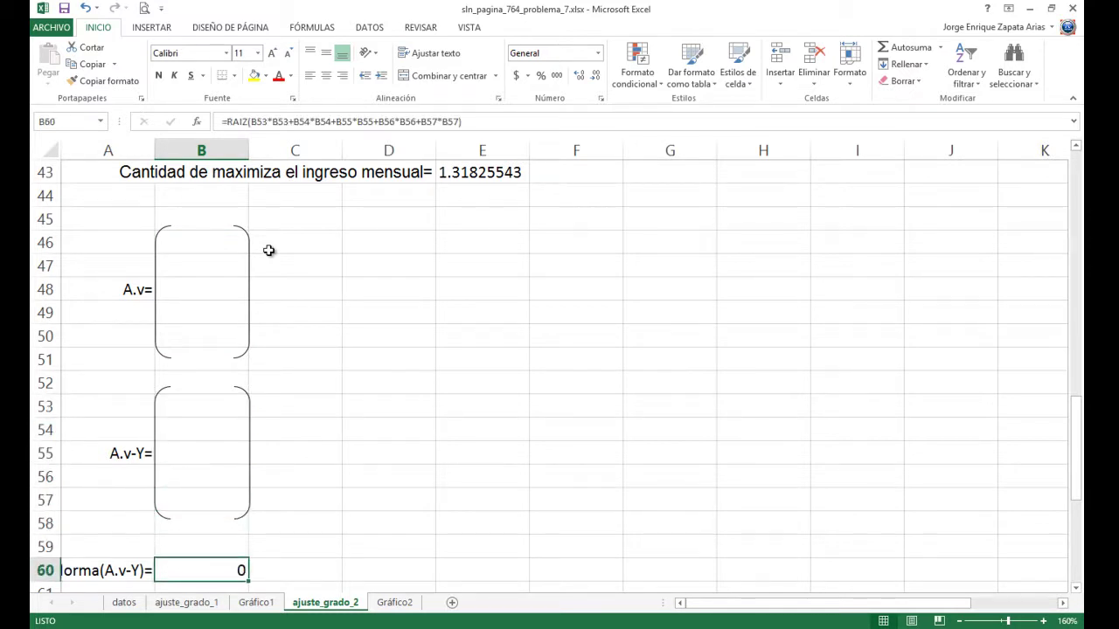
key(Delete)
Clear the transposed Y vector in cells B63:F63
key(Down)
key(Down)
key(Down)
key(Down)
key(Down)
key(Down)
key(Up)
key(Up)
key(Up)
key(Up)
key(Down)
key(shift+Right)
key(shift+Right)
key(shift+Right)
key(shift+Right)
key(Delete)
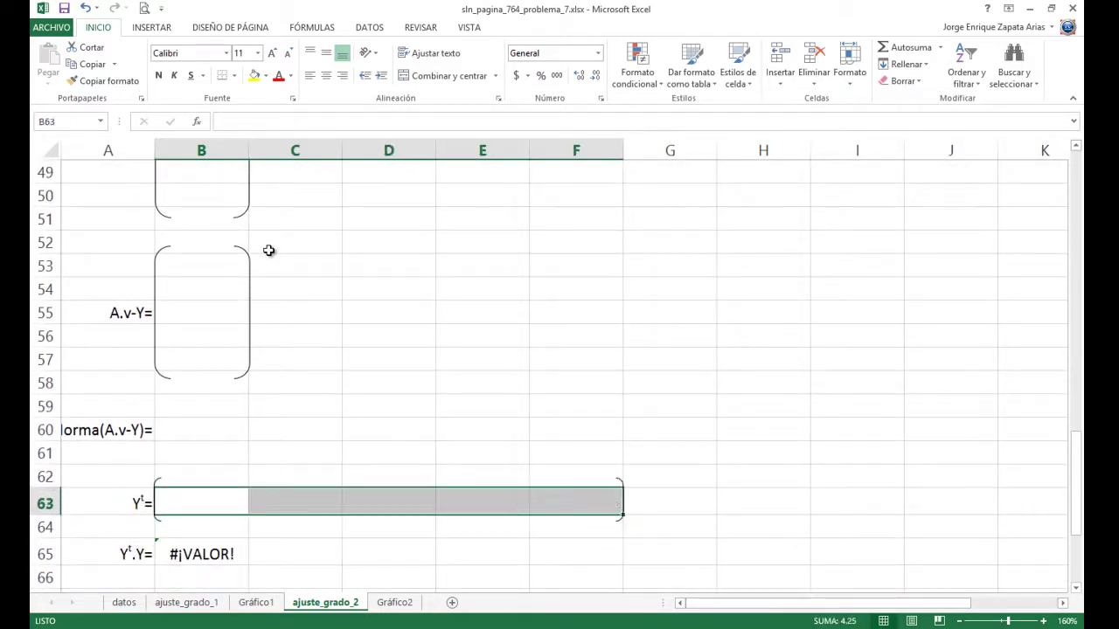
Clear the Yt.Y formula in cell B65 and the n value in cell B67
key(Down)
key(Down)
key(Delete)
key(Down)
key(Down)
key(Down)
key(Down)
key(Down)
key(Down)
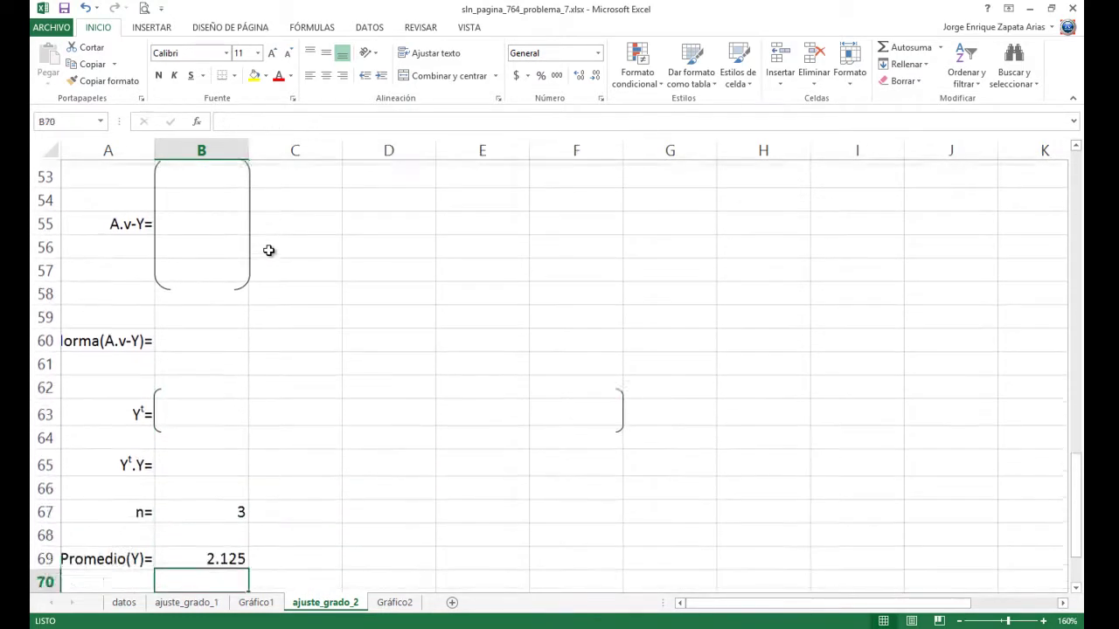
key(Up)
key(Up)
key(Up)
key(Up)
key(Delete)
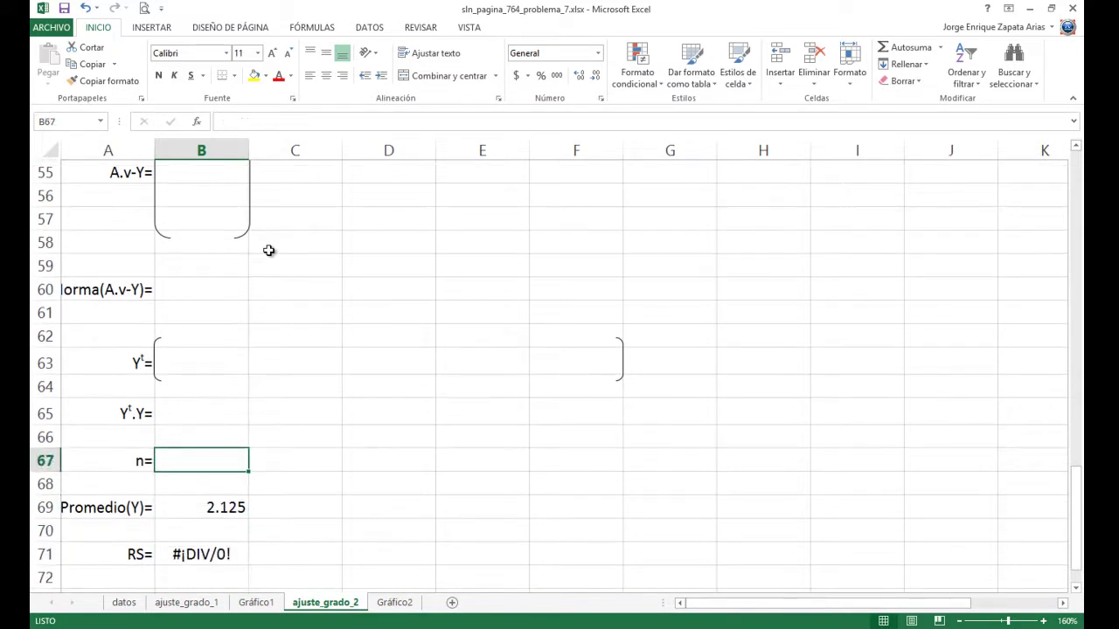
Clear the Promedio(Y) formula in cell B69 and the RS formula in cell B71
key(Down)
key(Down)
key(Delete)
key(Down)
key(Down)
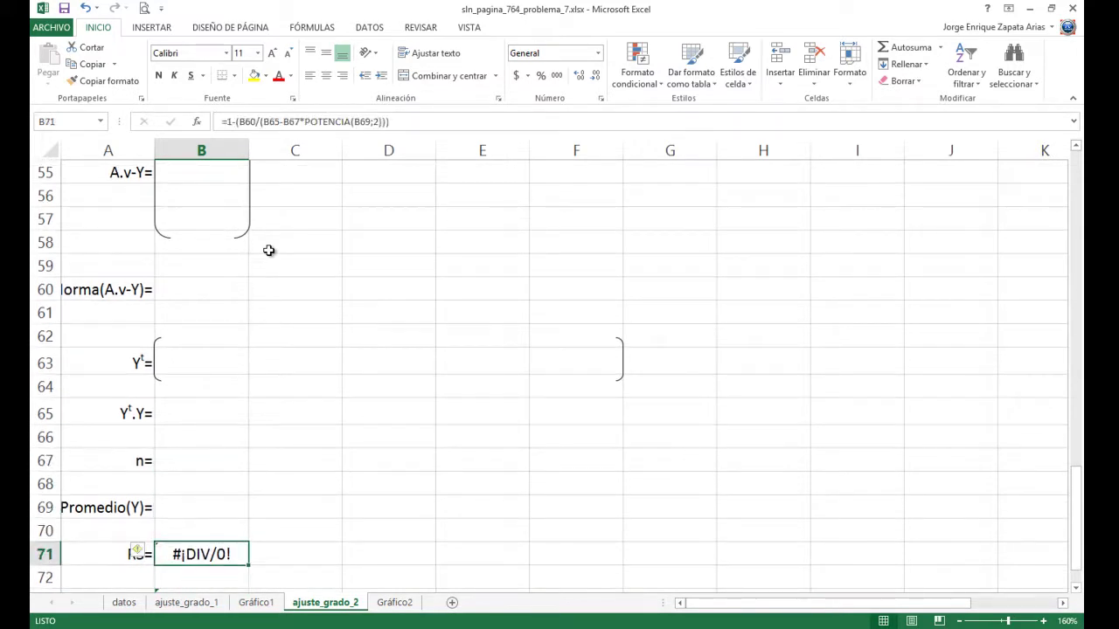
key(Delete)
Clear the %Error formula in cell B73
key(Down)
key(Down)
key(Down)
key(Up)
key(Delete)
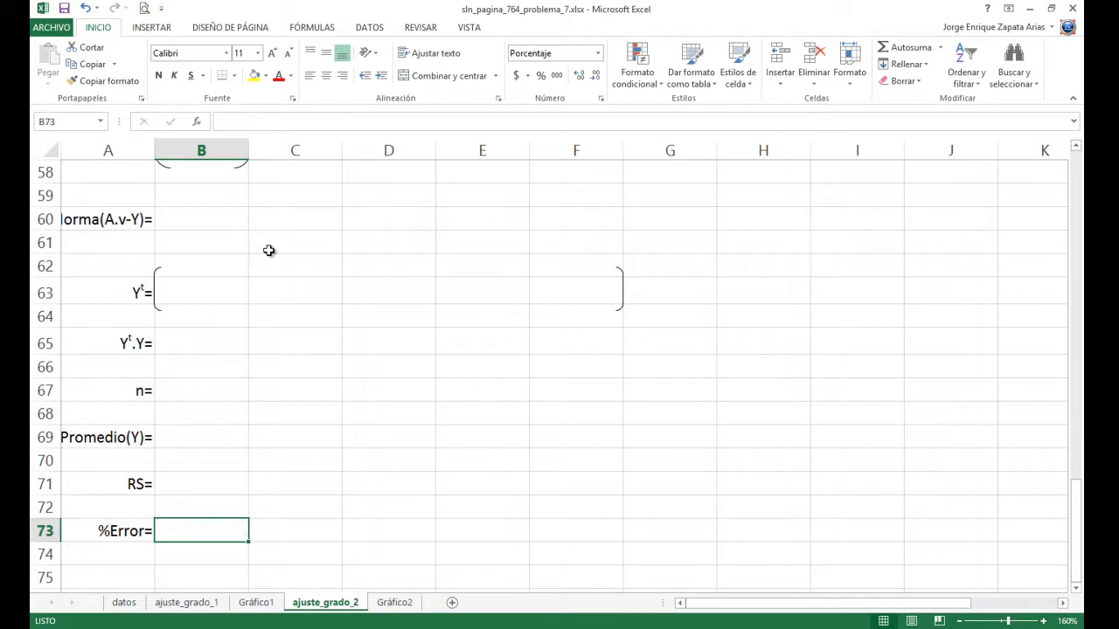
Undo the clearing of the %Error cell B73 and check which cell its formula refers to
key(Up)
key(Up)
key(Up)
key(Up)
key(Up)
key(Up)
key(Up)
key(Up)
key(ctrl+z)
key(Up)
key(Down)
key(F2)
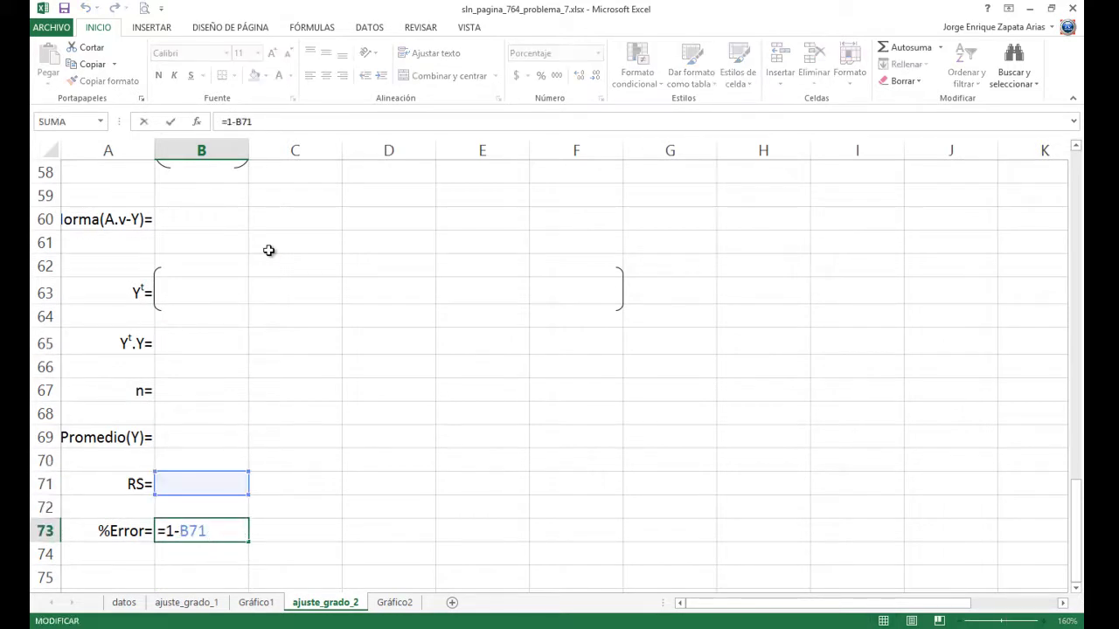
key(Escape)
key(Up)
key(Up)
key(Up)
key(Up)
key(Up)
key(Up)
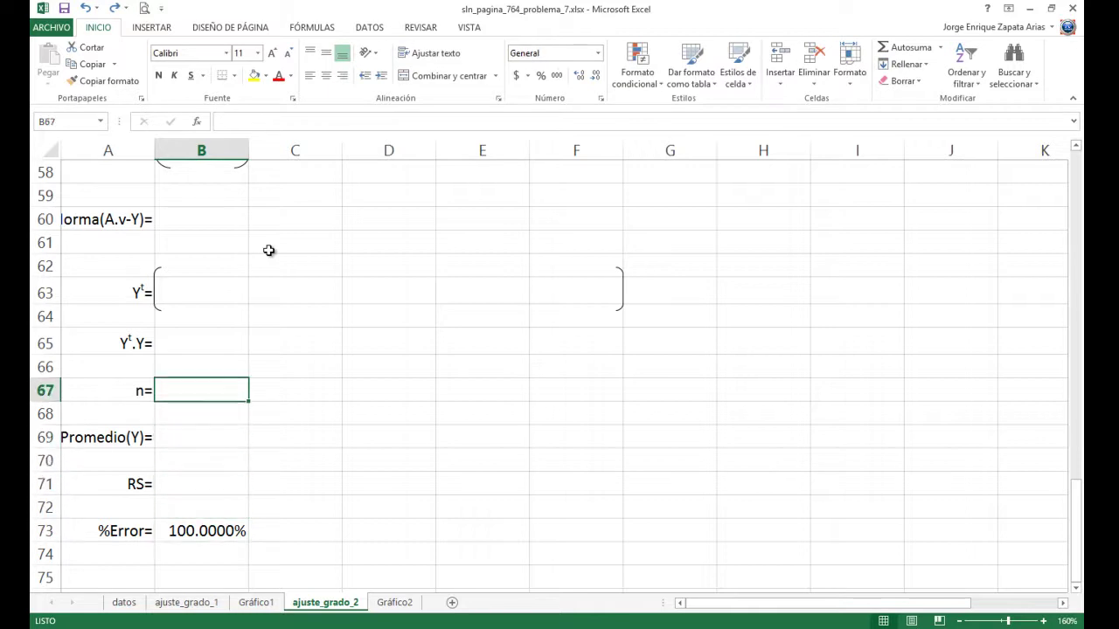
Enter =MMULT(B1:D5;B33:B35) in cell B46 to multiply matrix A by the vector v
scroll(52, 253, up, 5)
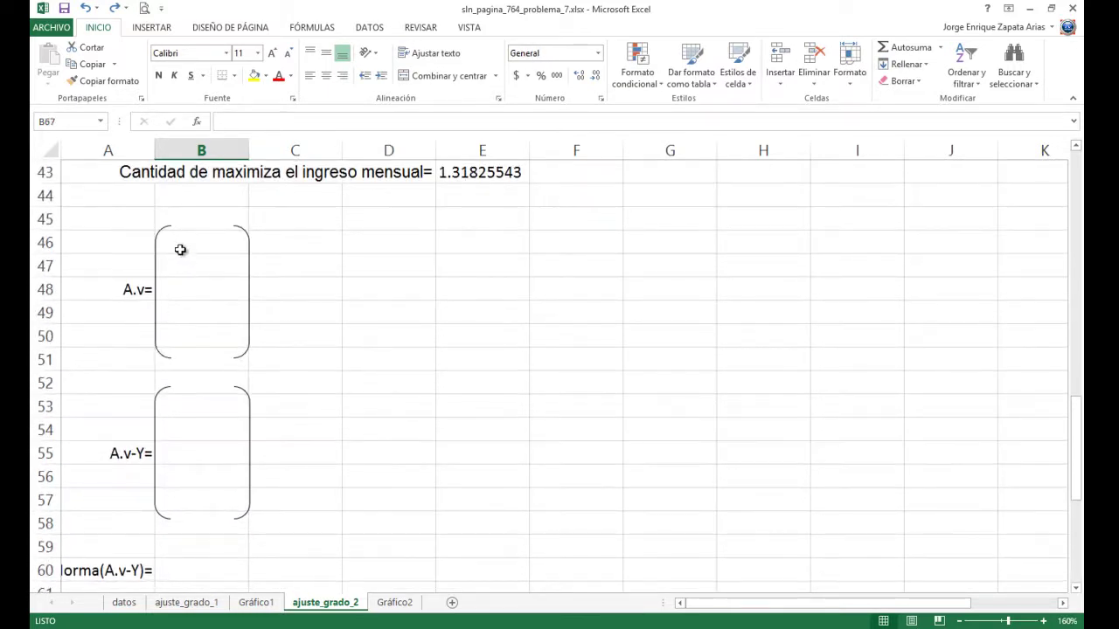
click(181, 250)
scroll(332, 320, up, 14)
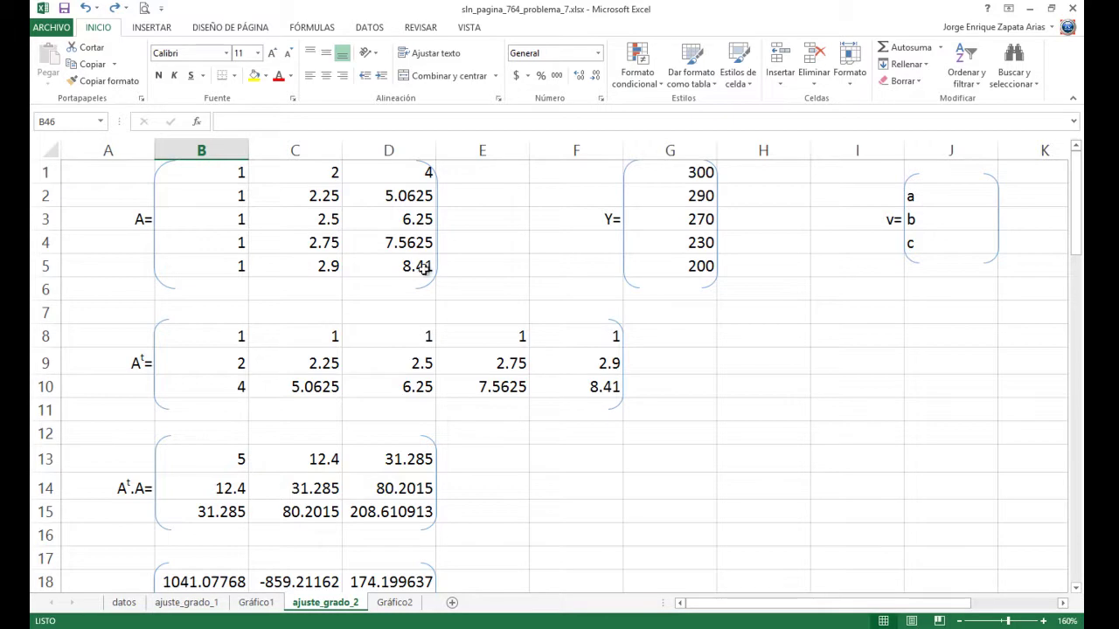
scroll(369, 351, down, 15)
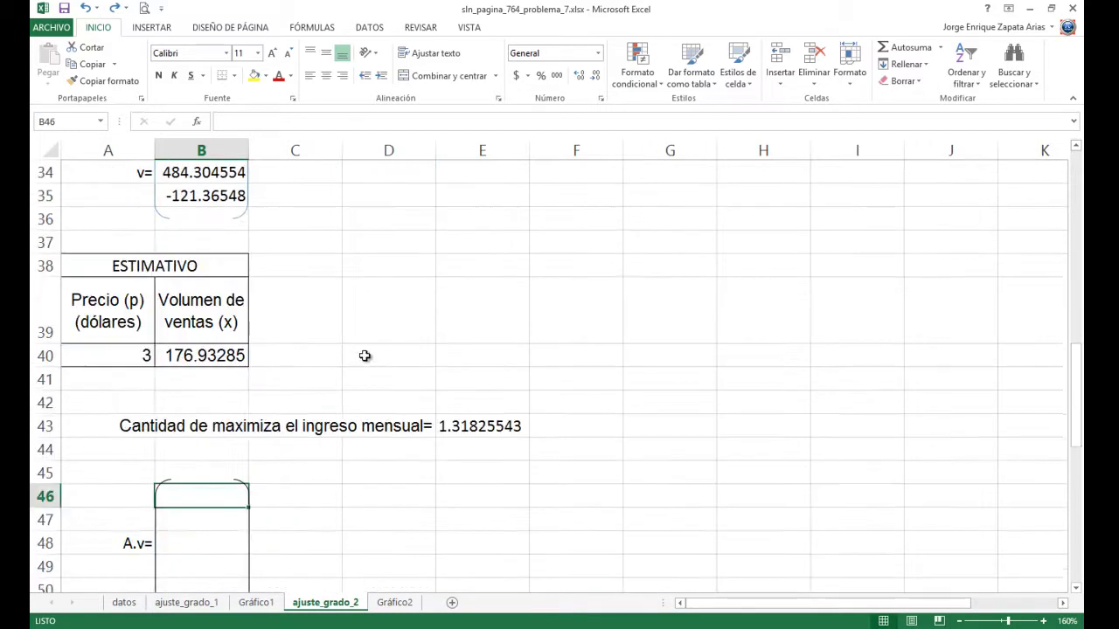
scroll(575, 398, up, 2)
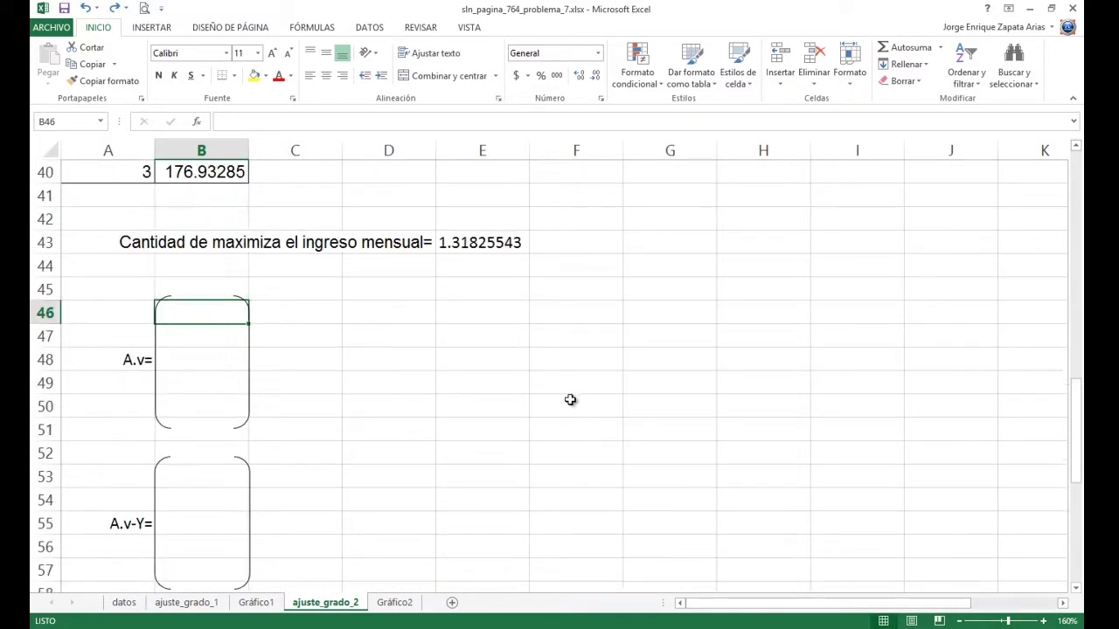
text(=mm)
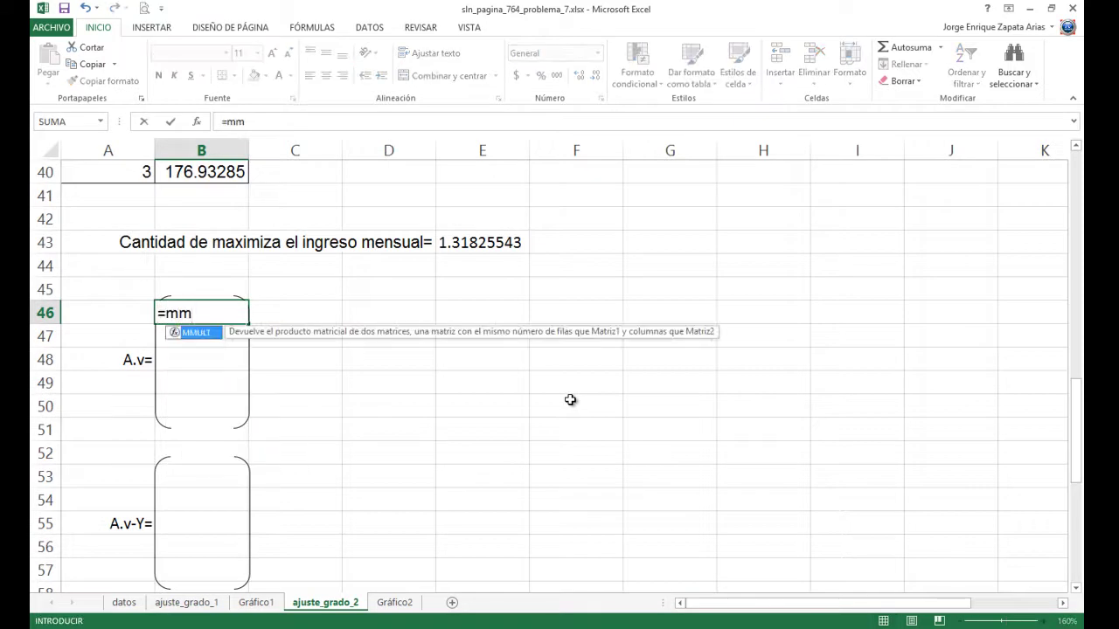
key(Tab)
scroll(149, 359, up, 13)
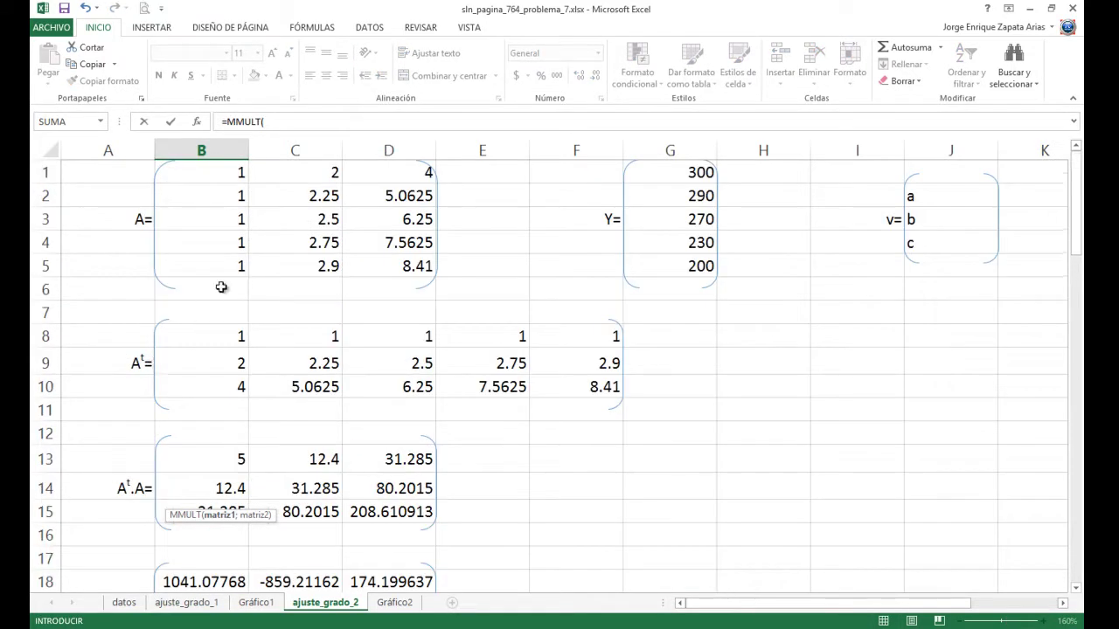
drag(203, 172, 385, 271)
text(;)
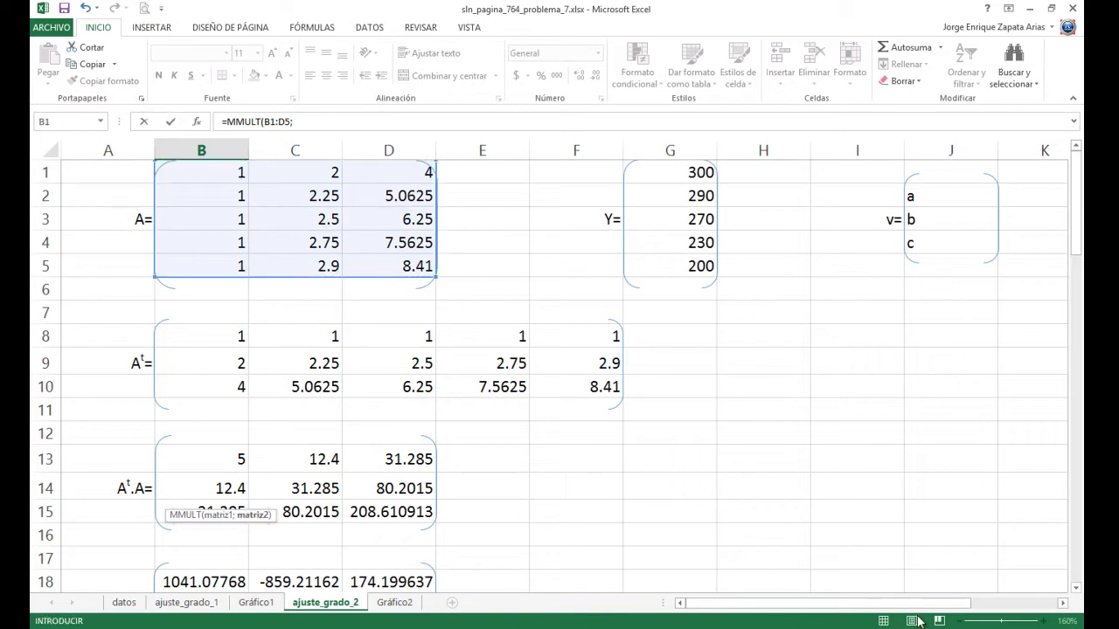
scroll(459, 624, down, 8)
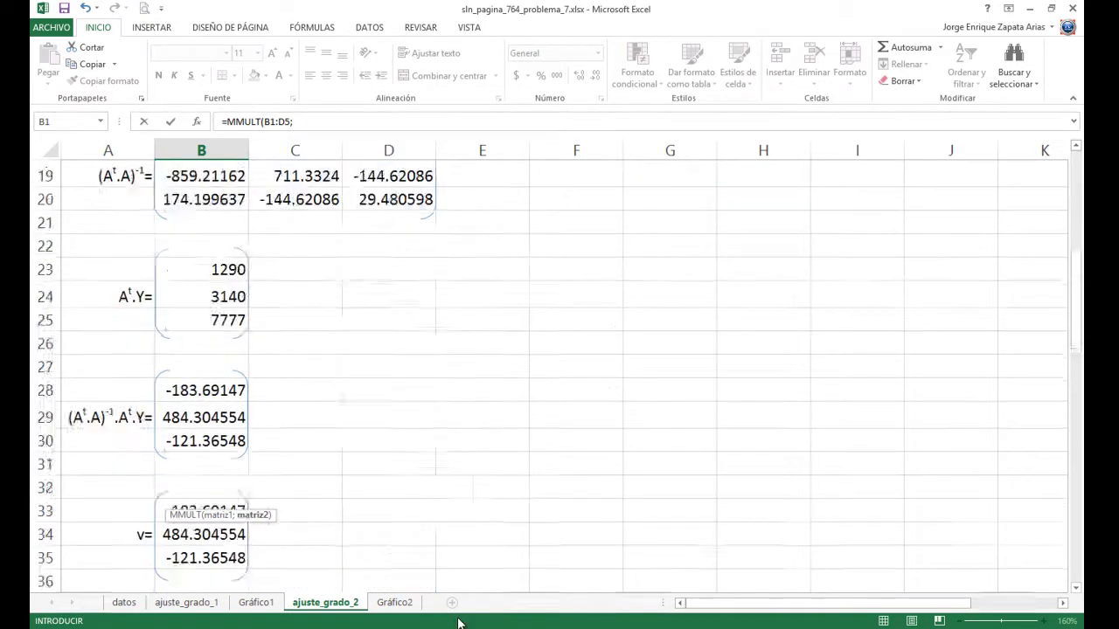
drag(213, 366, 230, 391)
key(Return)
Apply the MMULT formula in B46 as an array formula across cells B46:B50
key(Up)
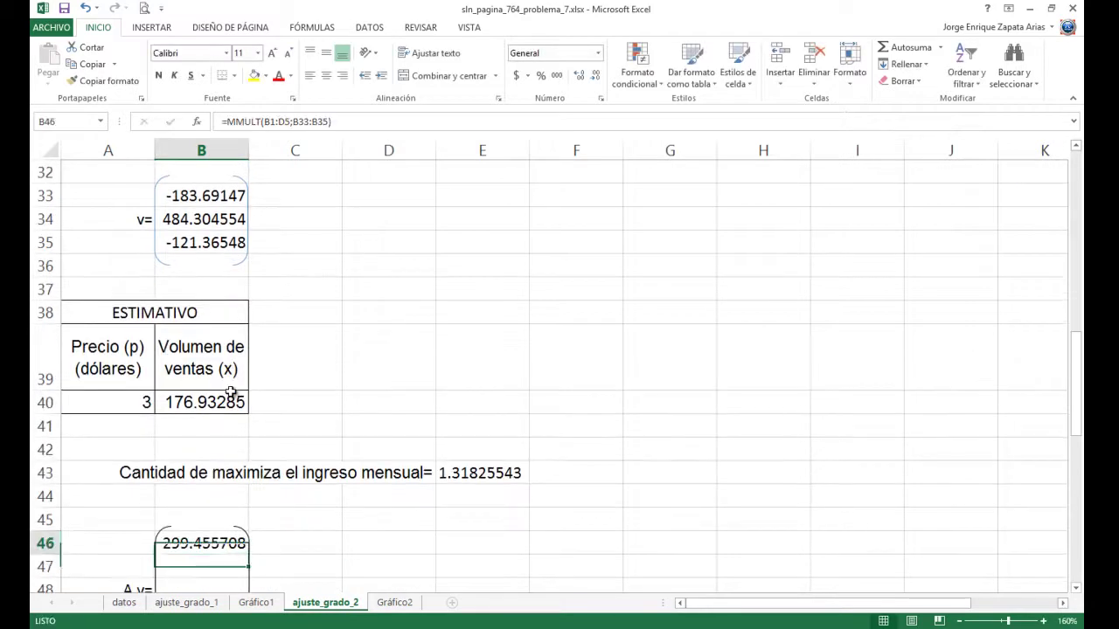
key(shift+Down)
key(shift+Down)
key(shift+Down)
key(shift+Down)
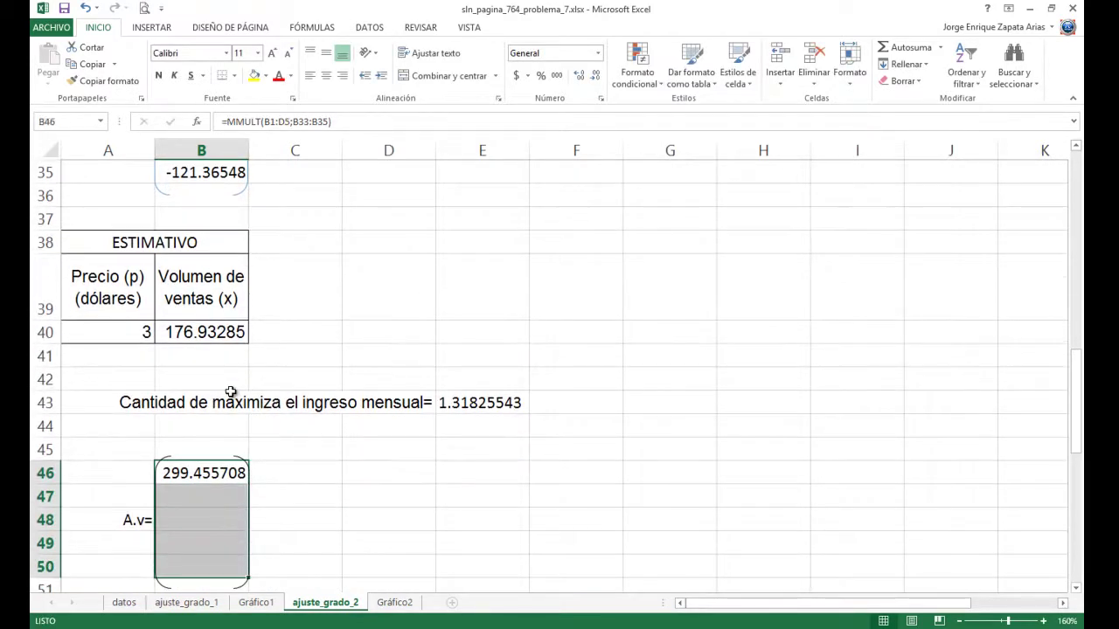
key(F2)
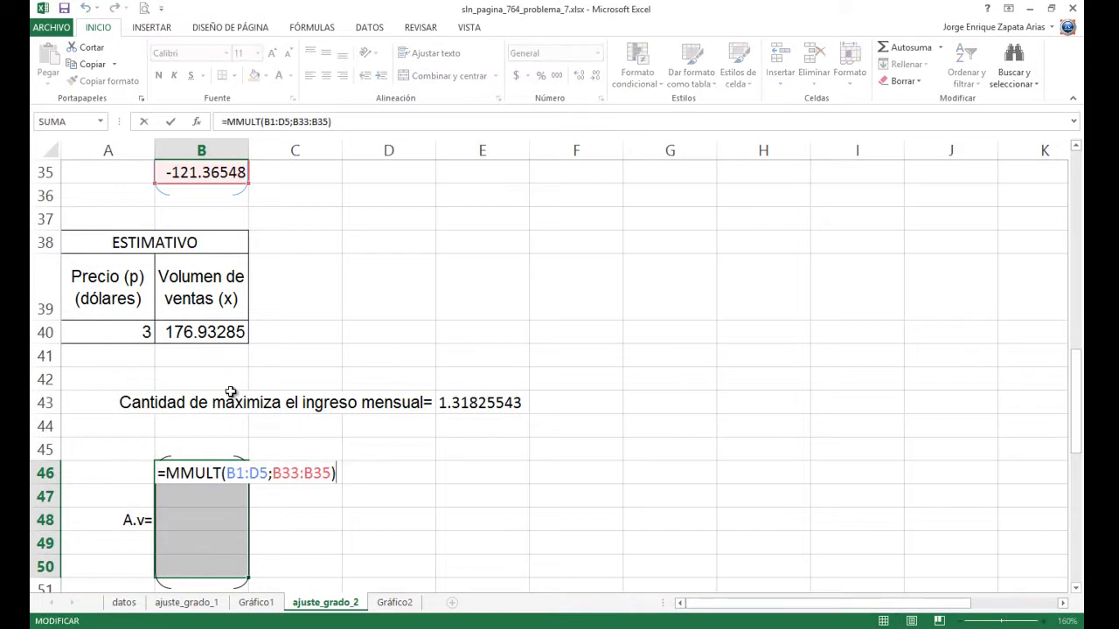
key(ctrl+shift+Return)
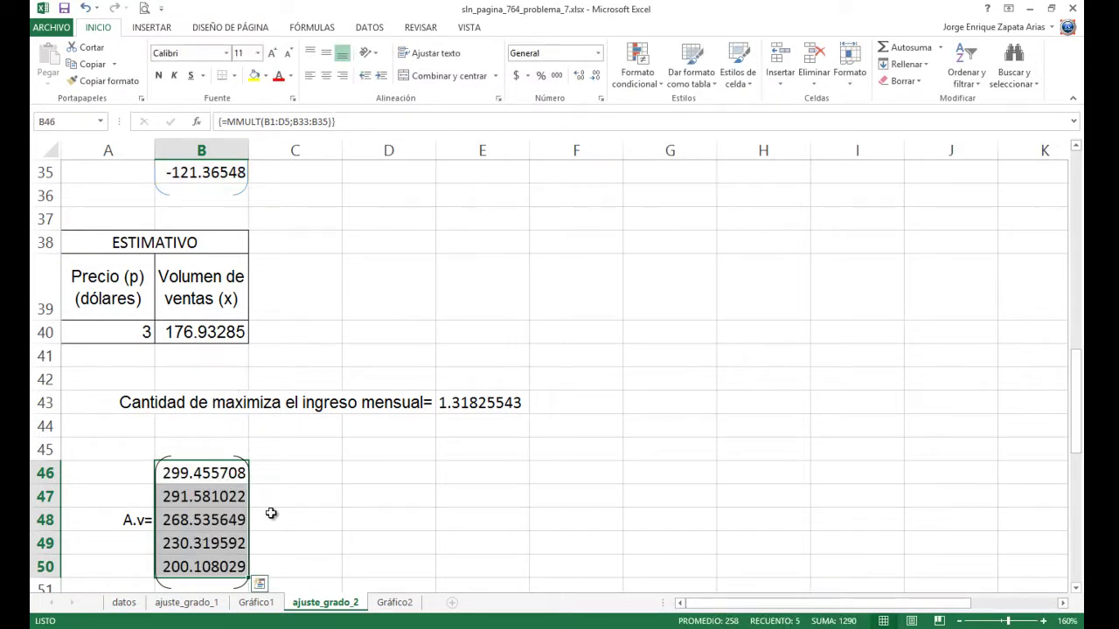
Enter =B46-G1 in cell B53 to get the first component of A.v-Y
scroll(271, 514, down, 3)
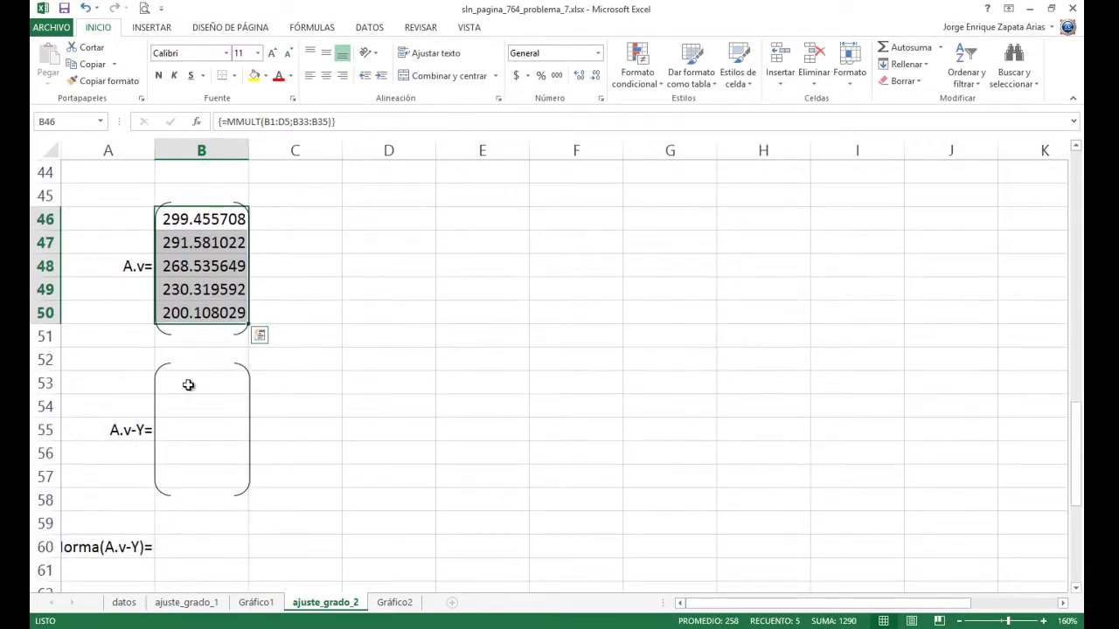
click(188, 384)
text(=)
key(Up)
key(Up)
key(Up)
key(Up)
key(Up)
key(Up)
key(Up)
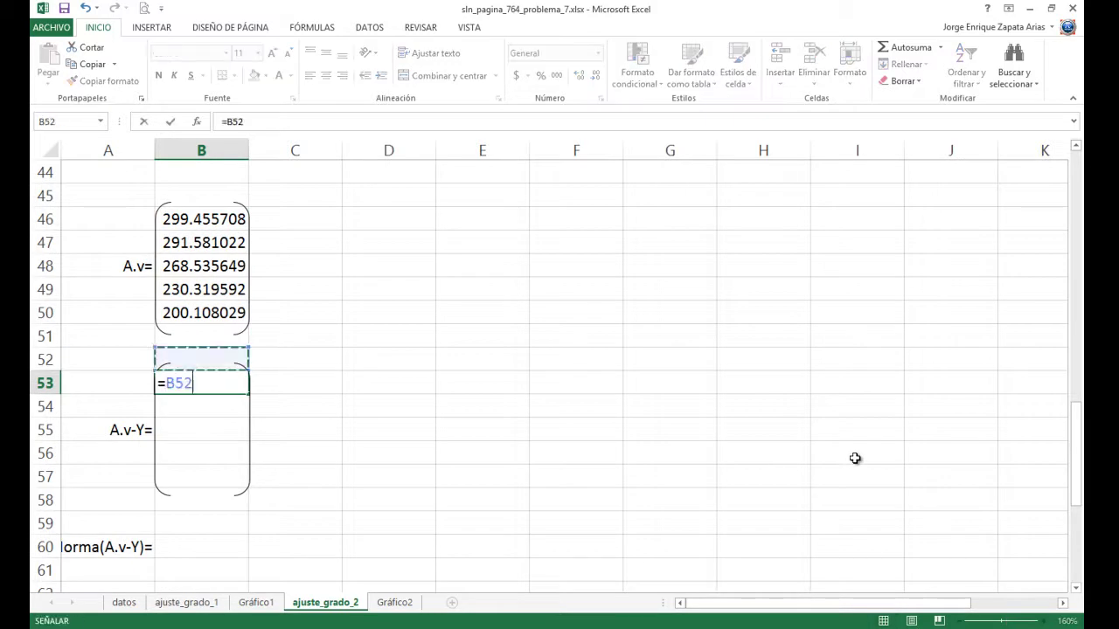
text(-)
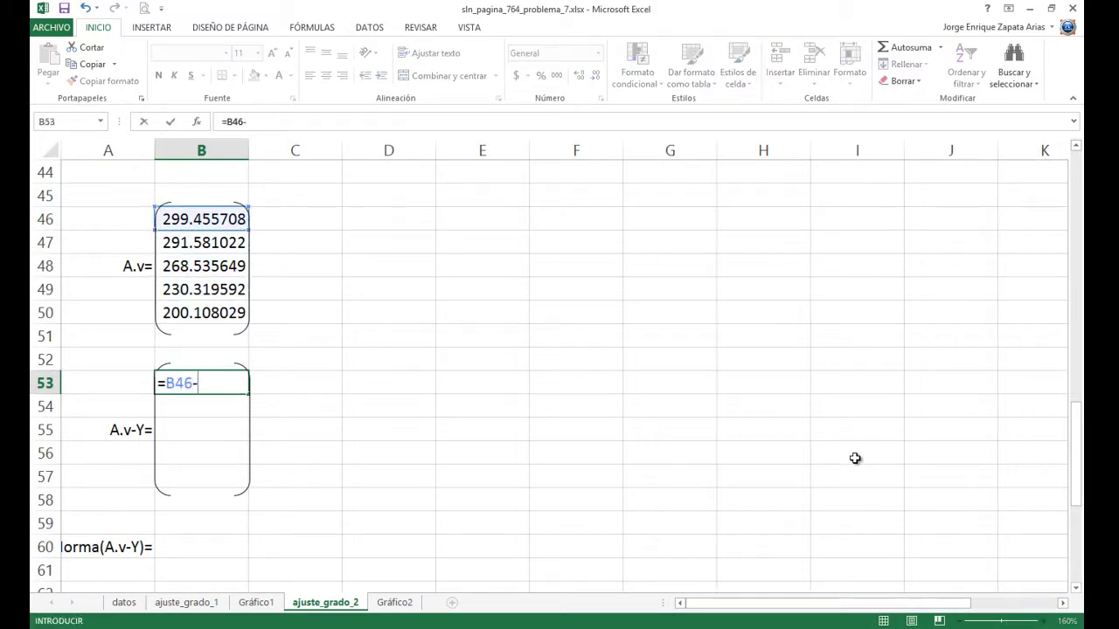
scroll(855, 458, up, 14)
click(683, 175)
key(Return)
Copy the B53 subtraction formula to cells B54:B57 to complete the A.v-Y vector
key(Up)
key(ctrl+c)
key(Down)
key(shift+Down)
key(shift+Down)
key(shift+Down)
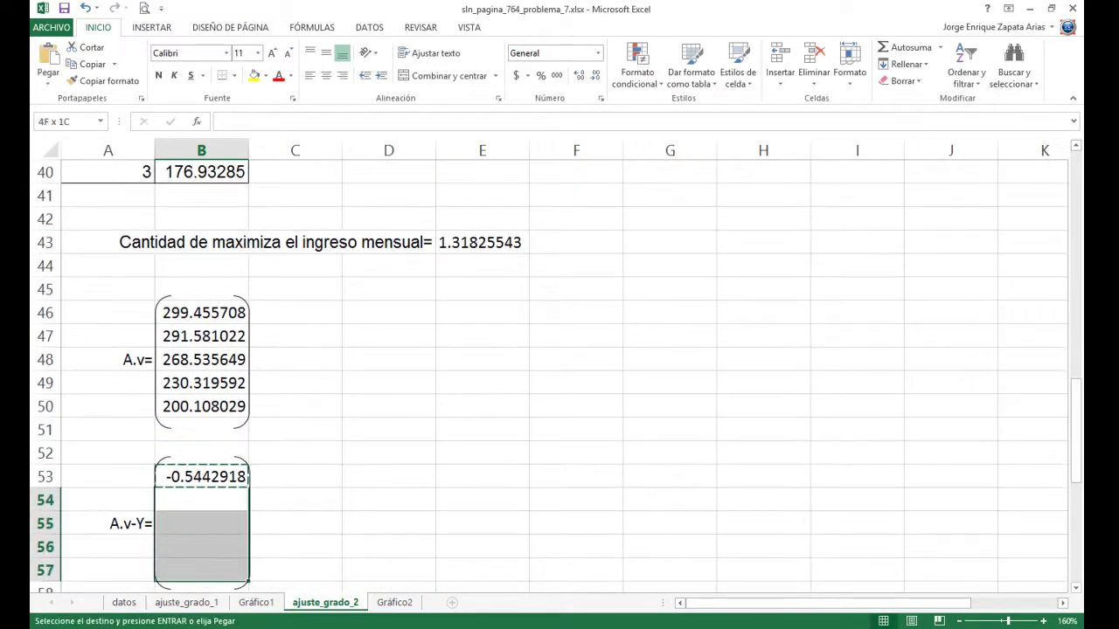
key(Return)
Widen column A enough to fit the full Norma(A.v-Y)= label
scroll(656, 212, down, 4)
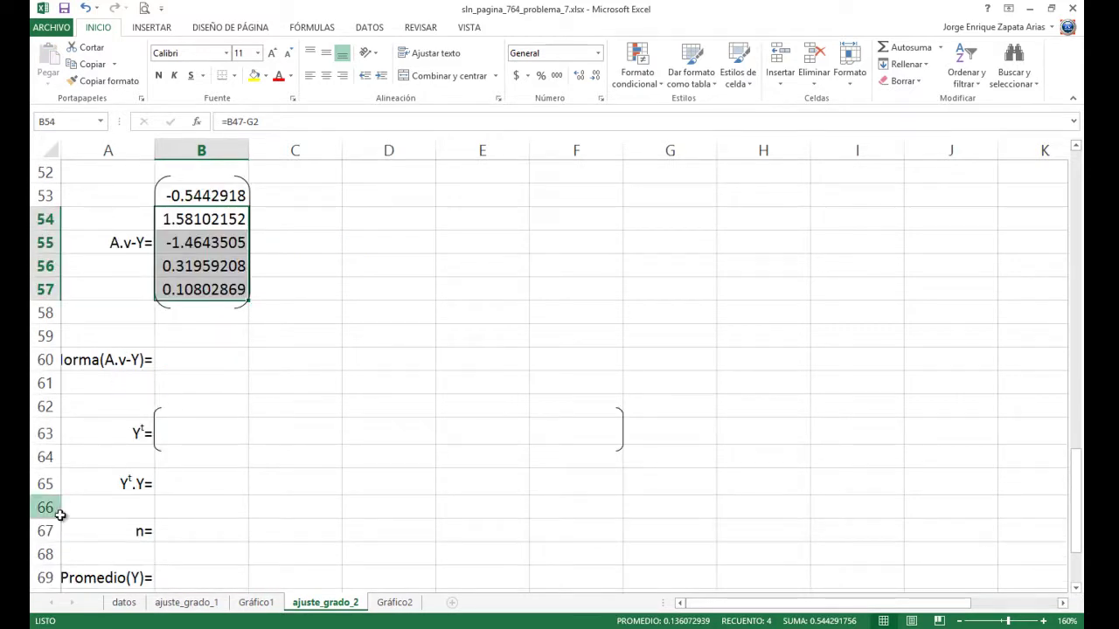
drag(152, 156, 165, 158)
Align the left edge of matrix A's bracket with column B and change its outline to black
scroll(285, 379, up, 8)
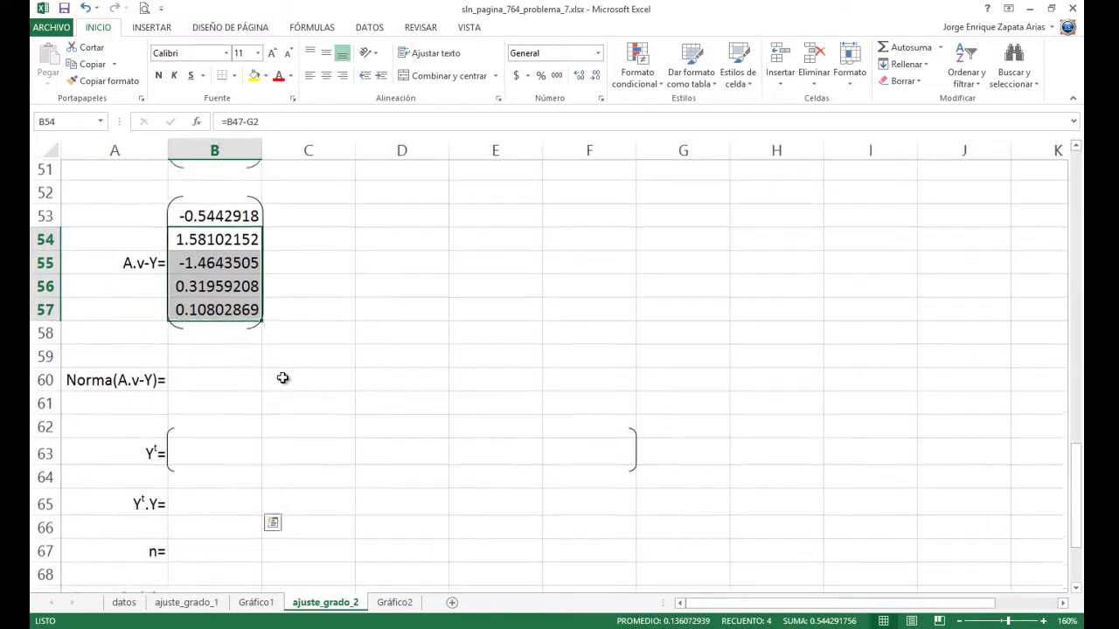
scroll(282, 377, up, 9)
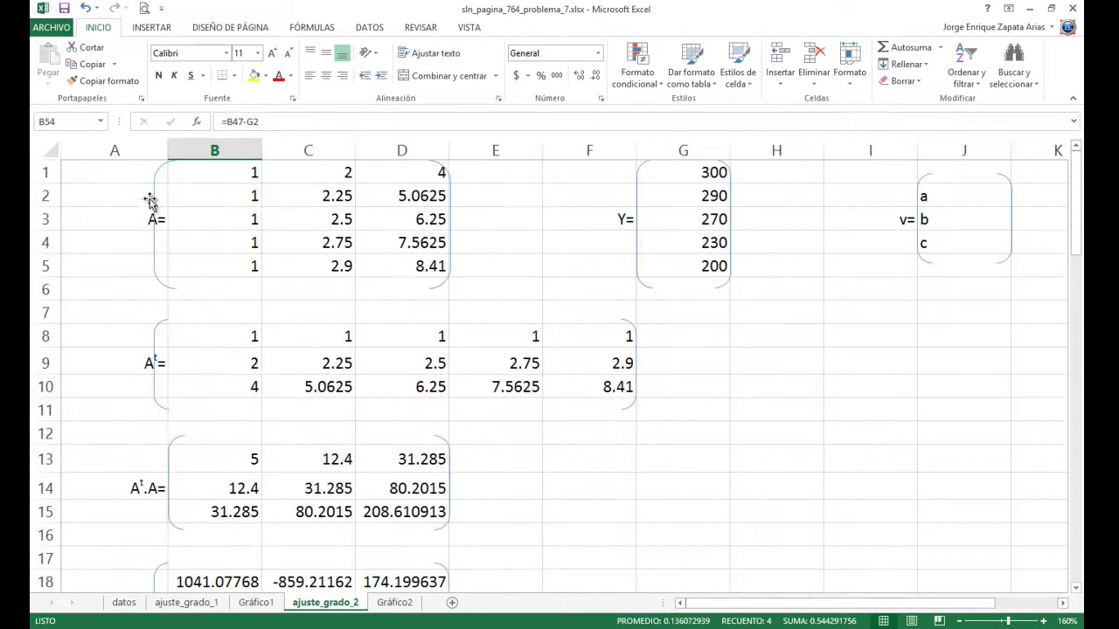
click(151, 200)
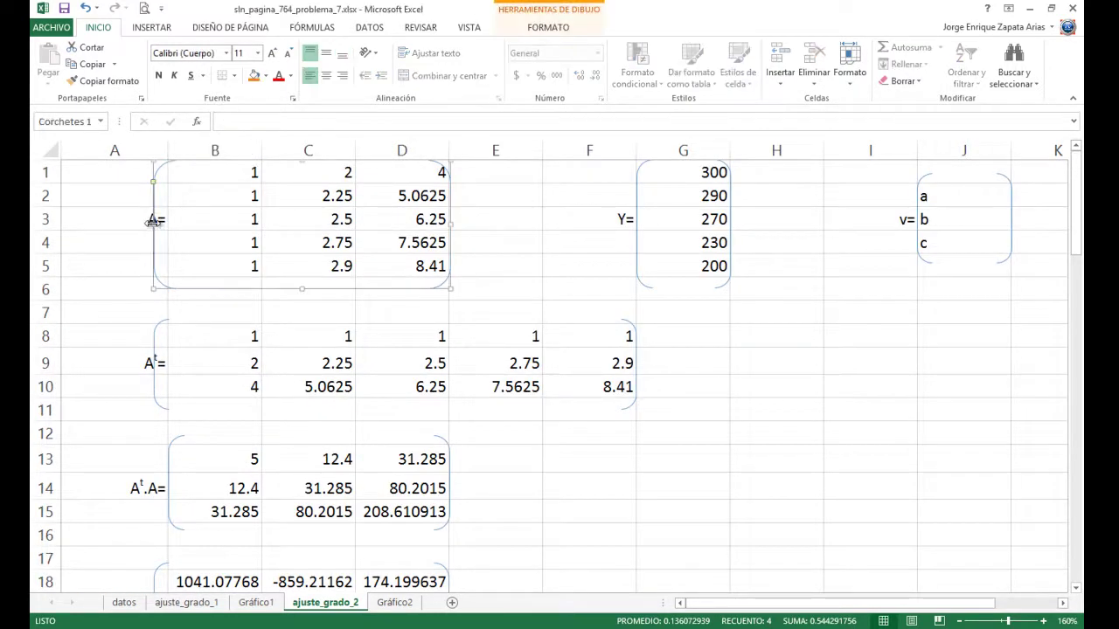
drag(157, 221, 170, 216)
right_click(171, 217)
click(257, 171)
click(365, 203)
Change the outlines of the Y bracket and the a, b, c vector bracket in column J to black
click(638, 199)
right_click(638, 198)
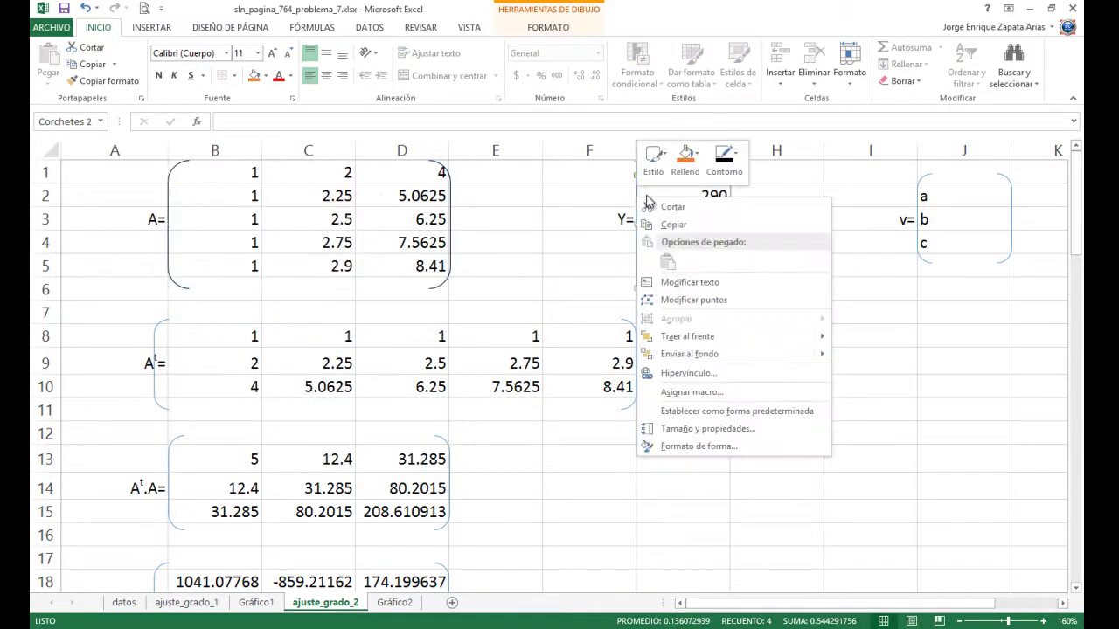
click(724, 164)
click(714, 192)
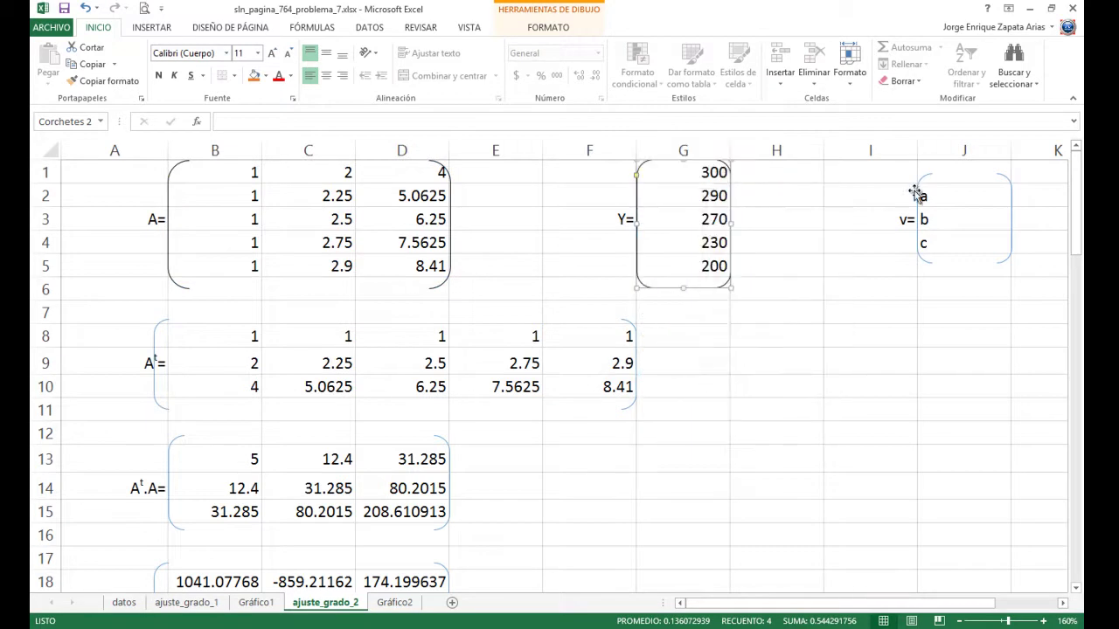
right_click(921, 192)
click(894, 159)
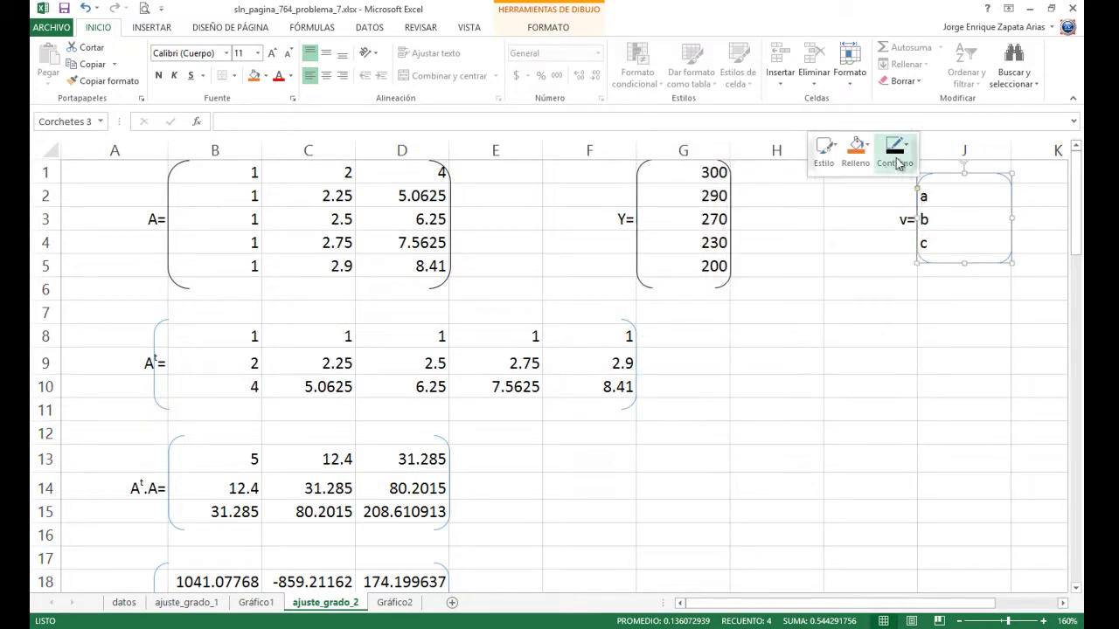
click(884, 184)
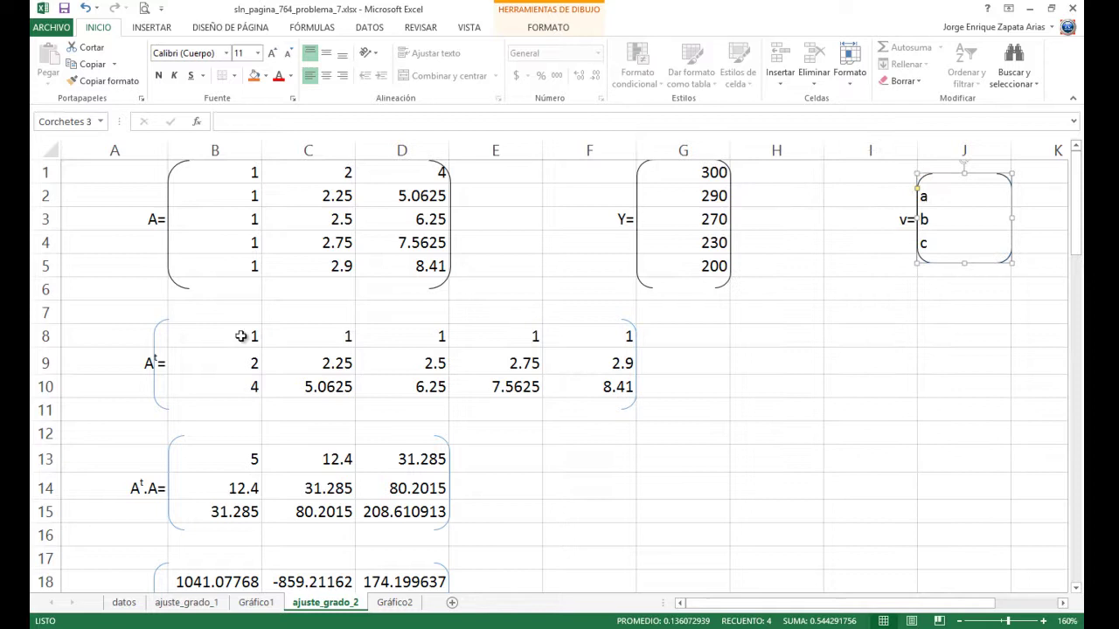
Outline the transpose matrix A^t bracket in black and align its left edge with column B
right_click(158, 327)
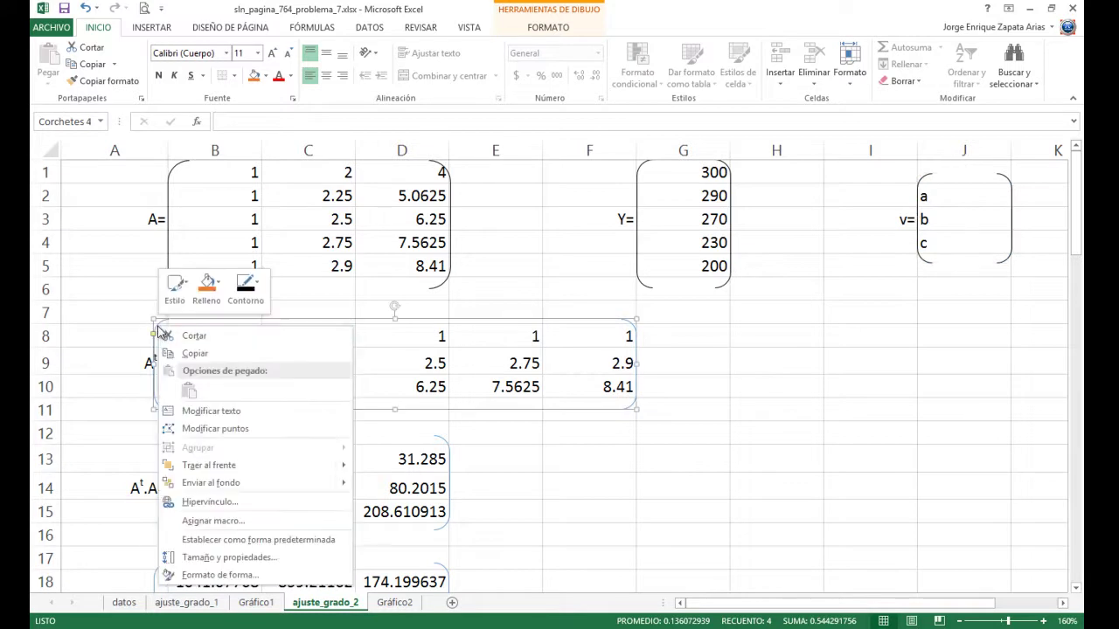
click(245, 291)
click(249, 322)
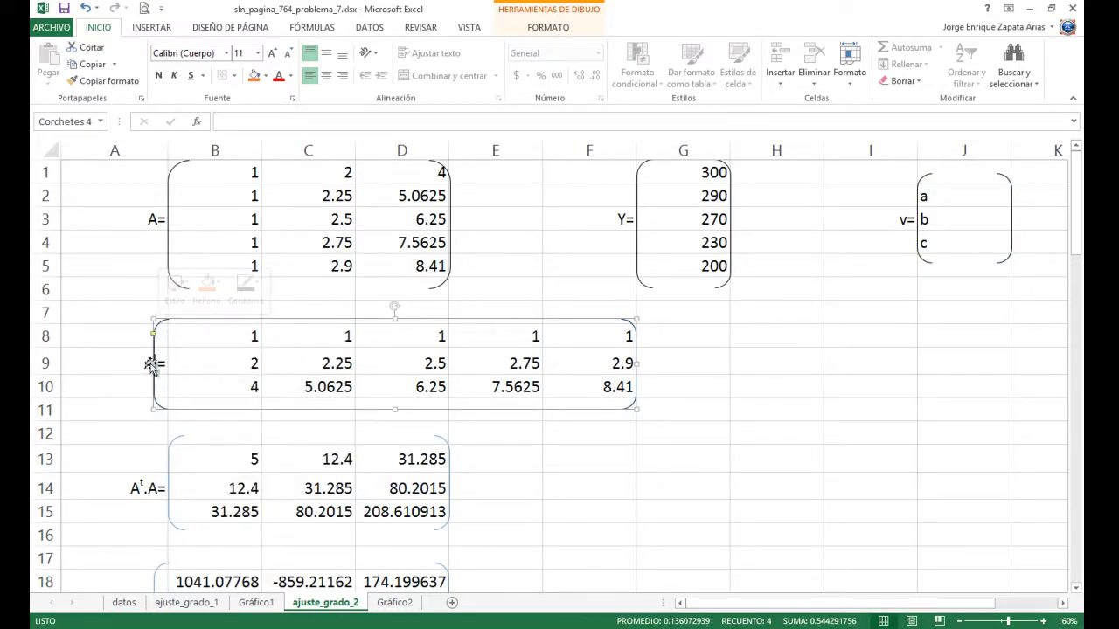
drag(155, 366, 169, 363)
Change the outline of the A^t.A matrix bracket to black
scroll(193, 414, down, 2)
click(167, 327)
right_click(167, 329)
click(253, 297)
click(250, 325)
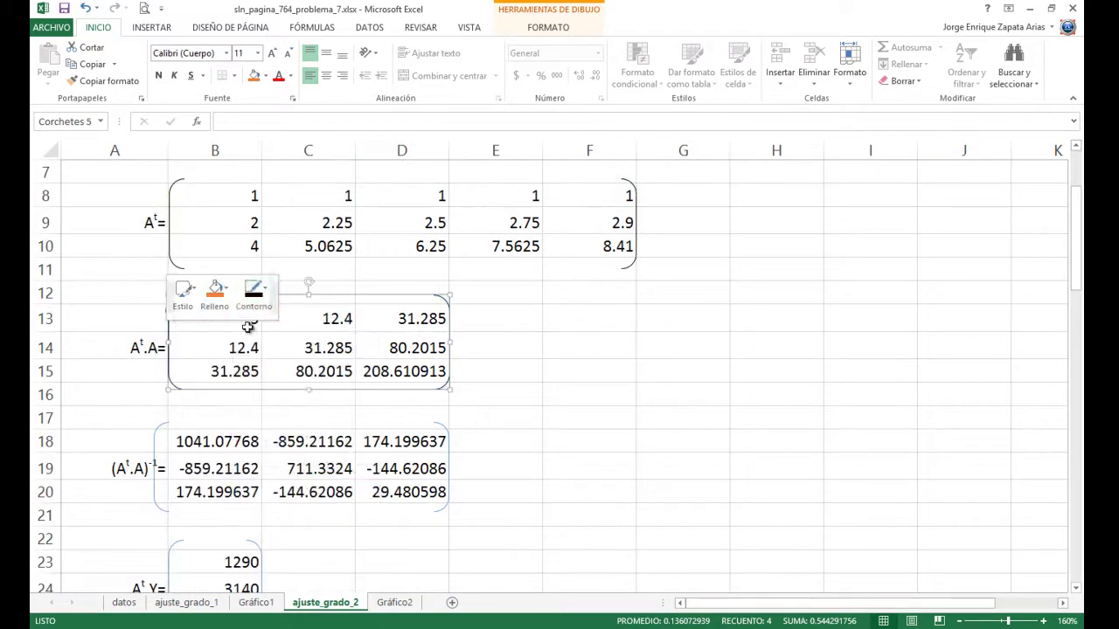
Outline the inverse matrix (A^t.A)^-1 bracket in black and align its left edge with column B
right_click(155, 435)
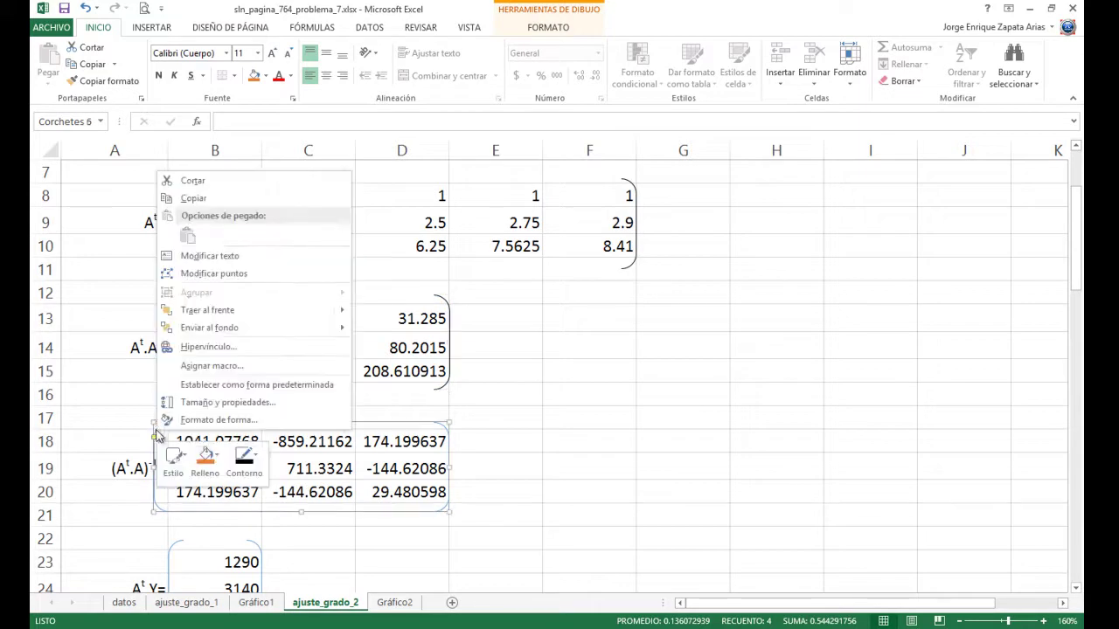
click(244, 460)
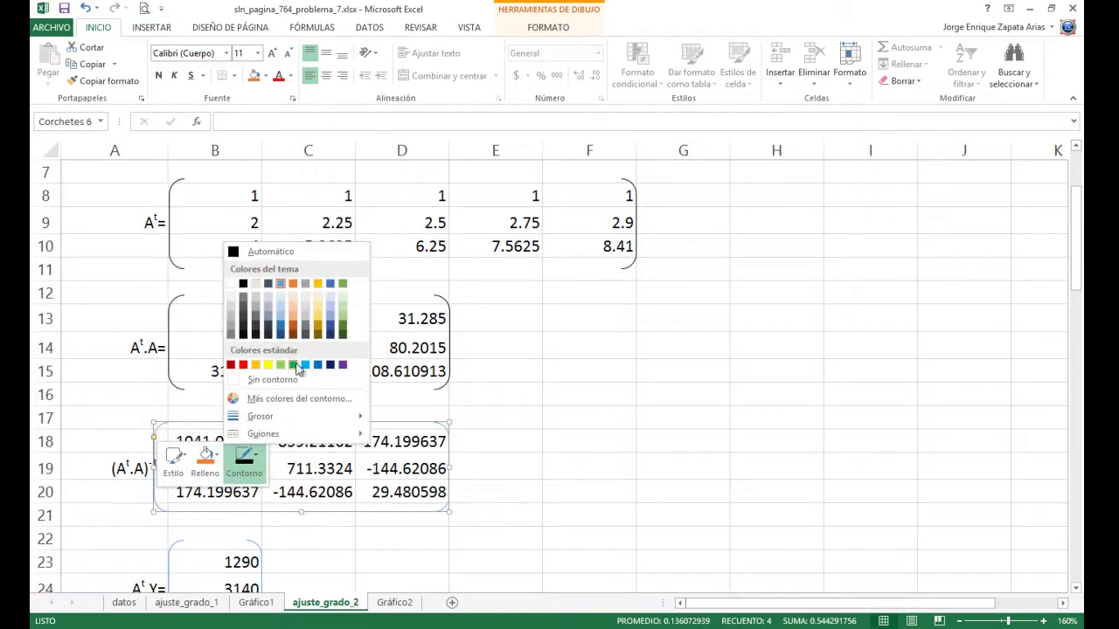
click(249, 252)
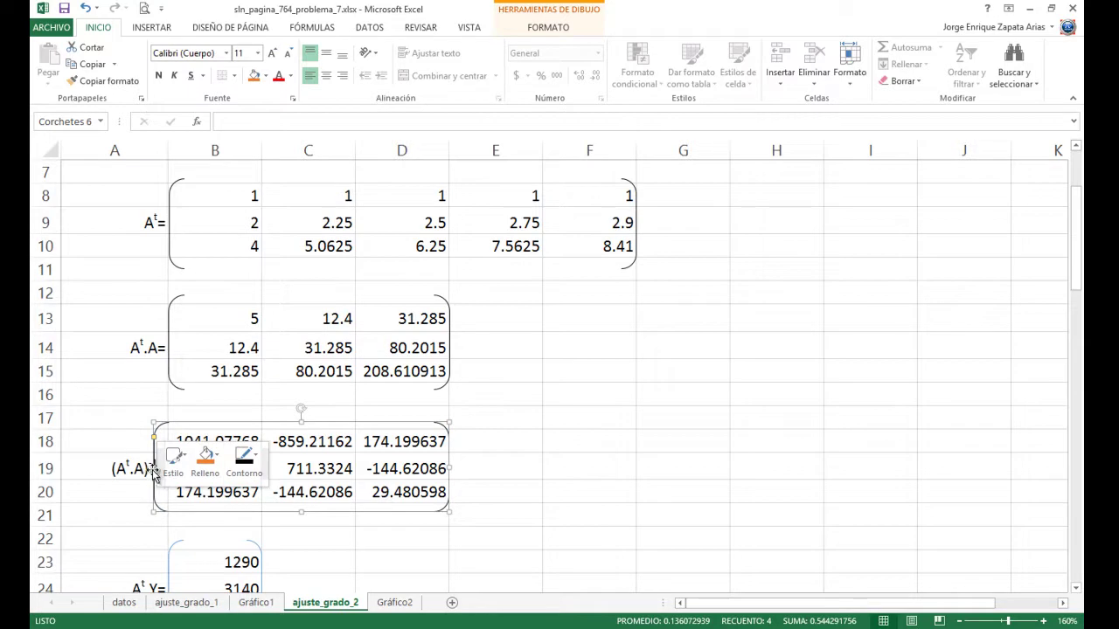
drag(154, 467, 167, 468)
Outline the A^t.Y and (A^t.A)^-1.A^t.Y brackets in black, aligning the latter's left edge with column B
scroll(234, 470, down, 3)
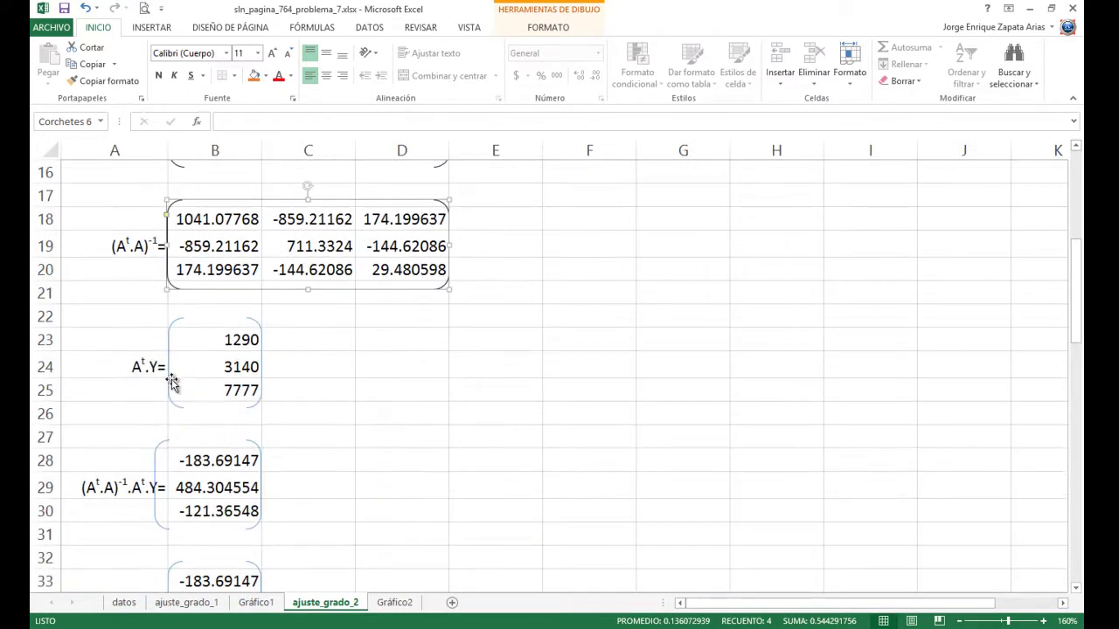
right_click(169, 366)
click(254, 326)
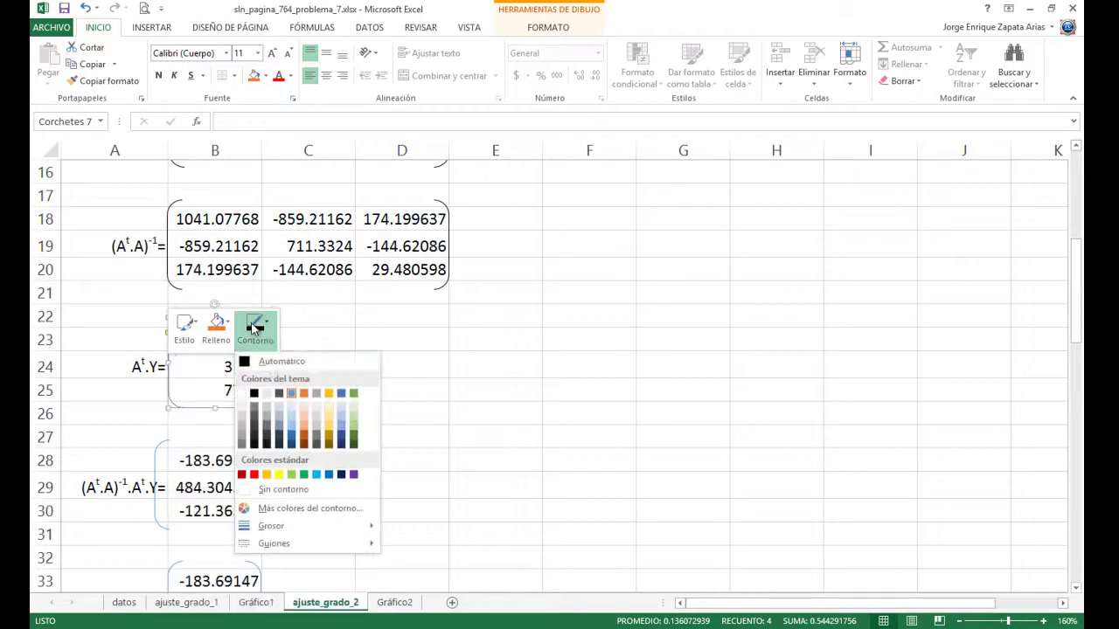
click(253, 362)
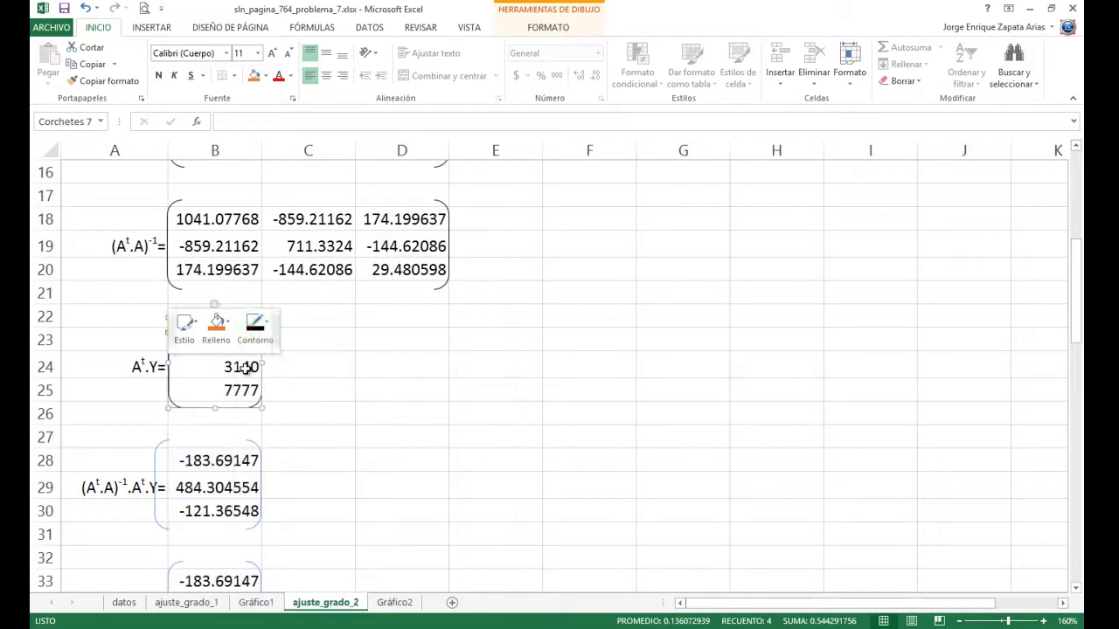
right_click(154, 472)
click(243, 502)
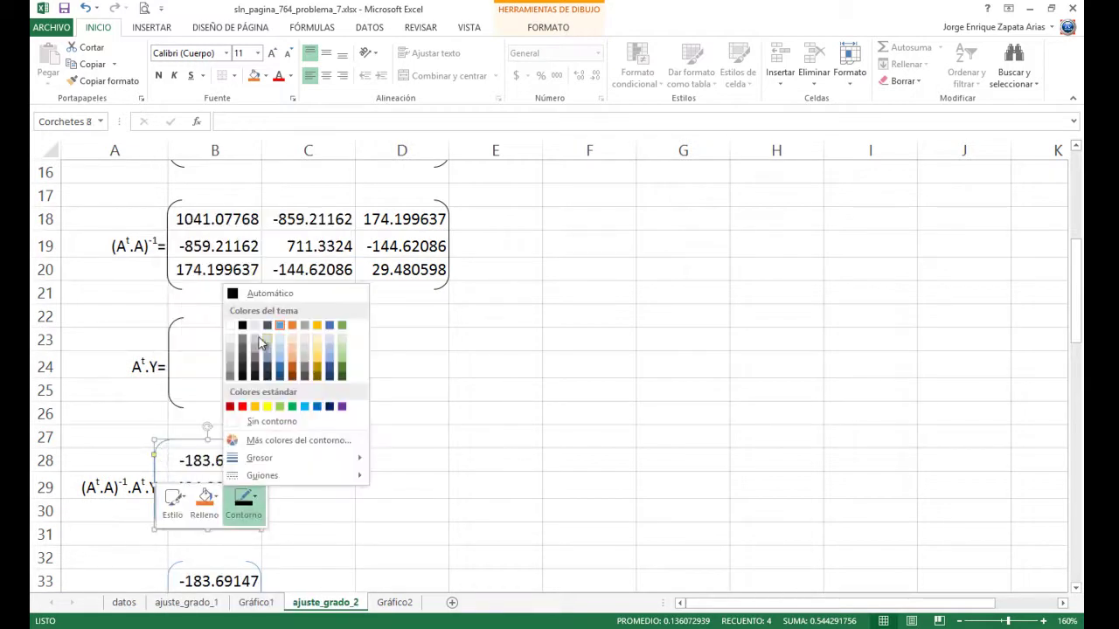
click(235, 295)
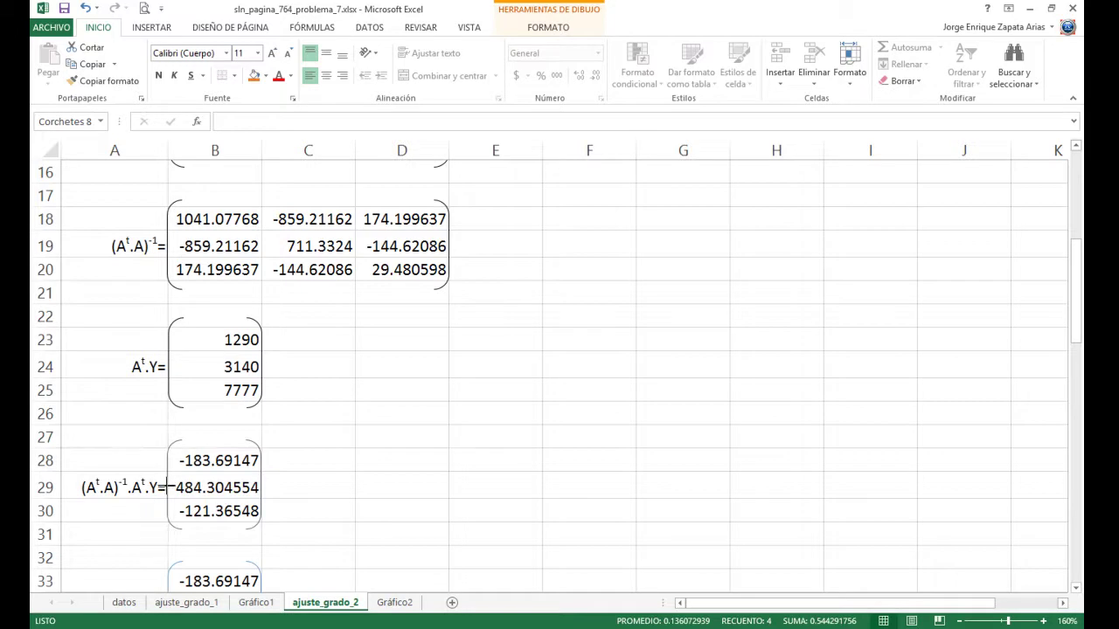
Change the outline of the solution vector v bracket around B33:B35 to black
scroll(236, 478, down, 5)
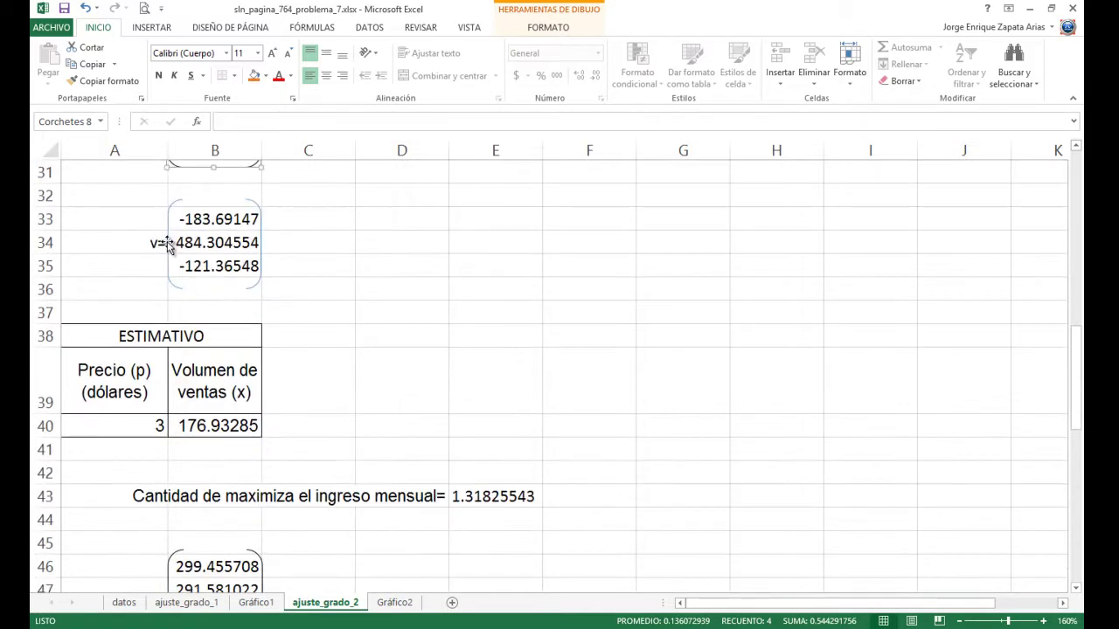
right_click(167, 245)
click(255, 202)
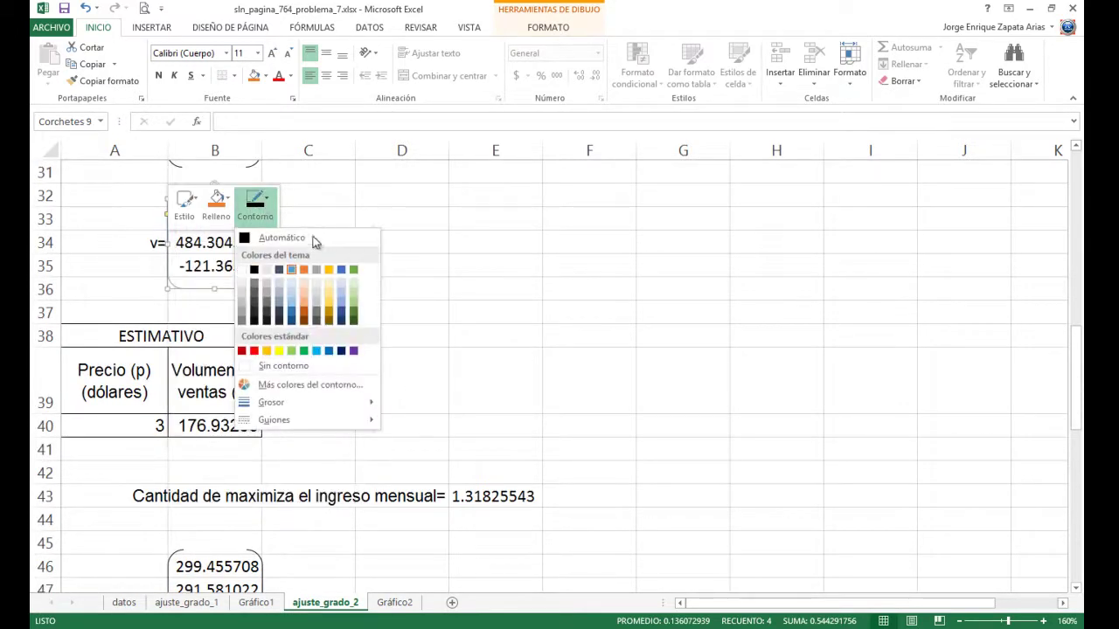
click(254, 270)
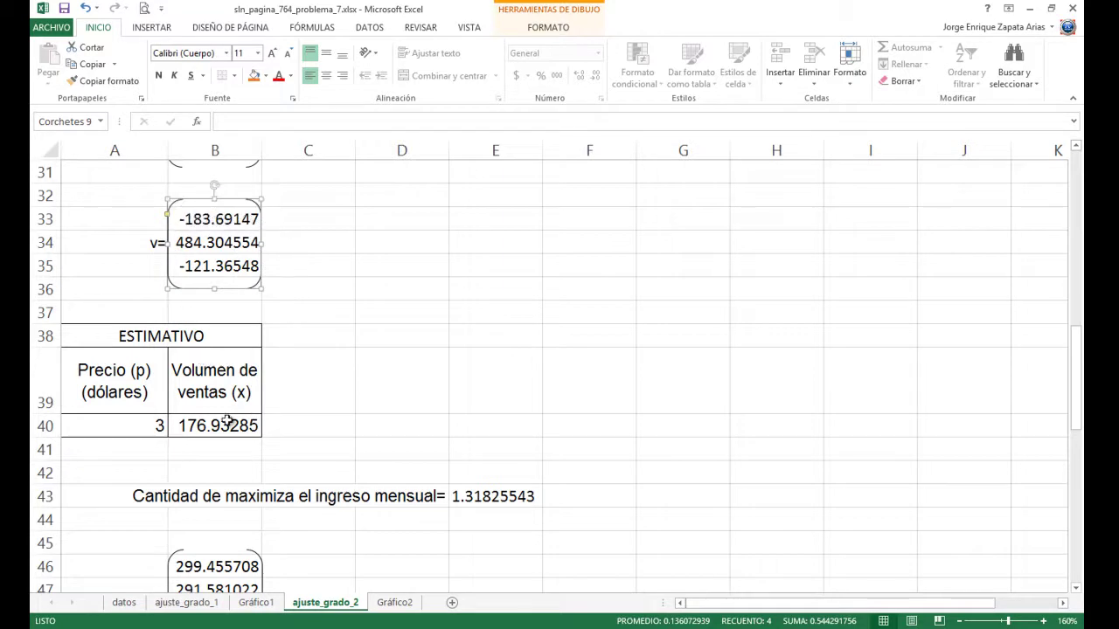
Enter =RAIZ(B53*B53+B54*B54+B55*B55+B56*B56+B57*B57) in cell B60 to compute the norm of A.v-Y
scroll(267, 445, down, 6)
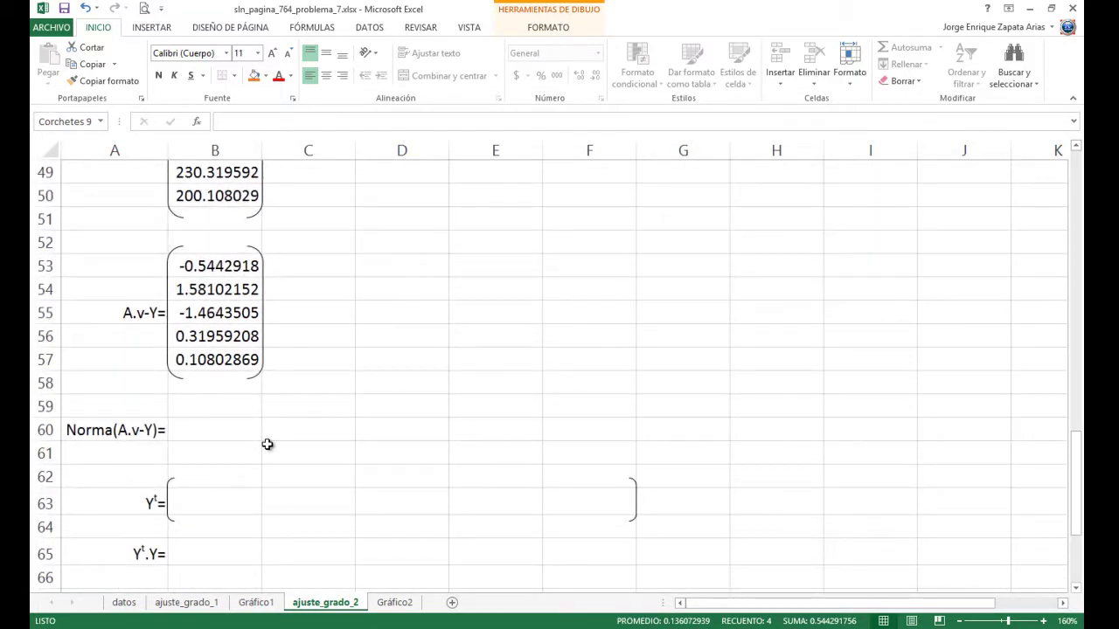
scroll(269, 443, up, 3)
scroll(271, 442, down, 2)
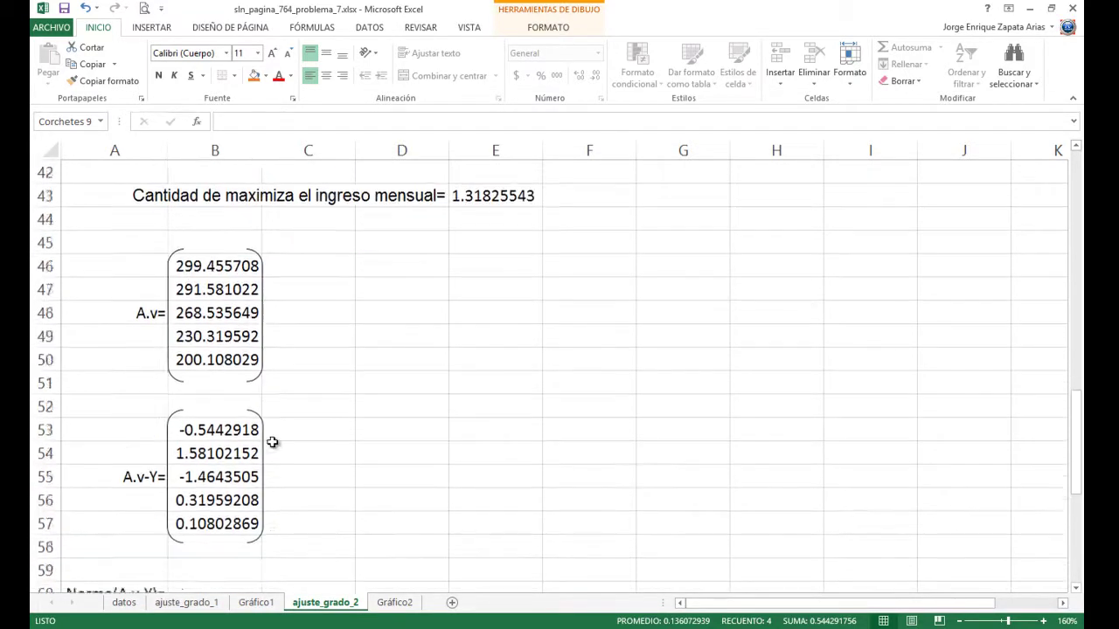
click(209, 507)
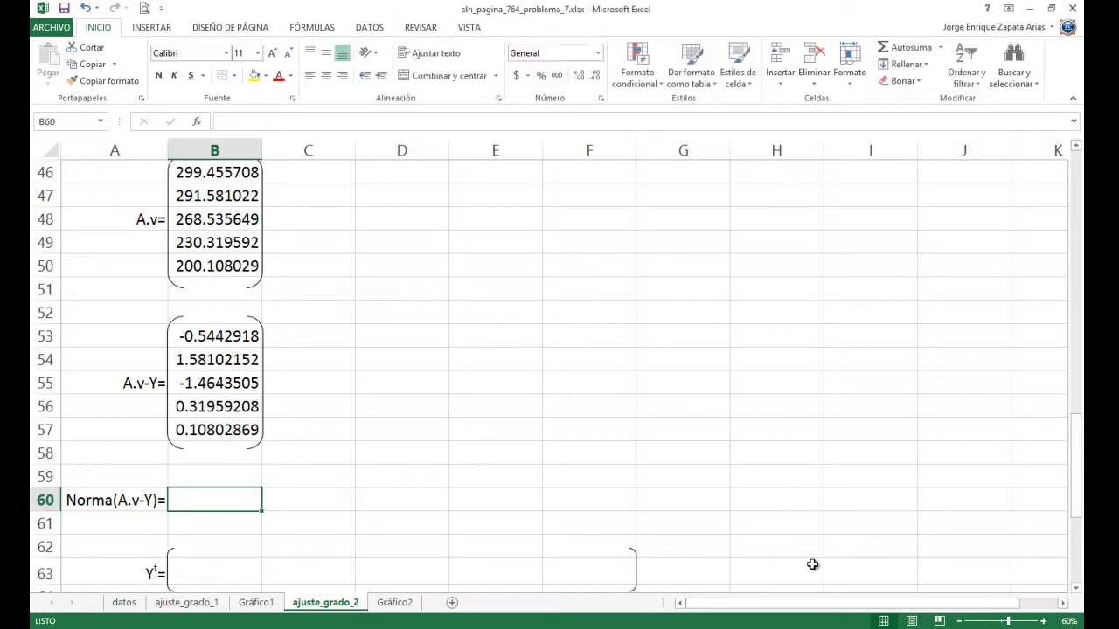
text(=raiz)
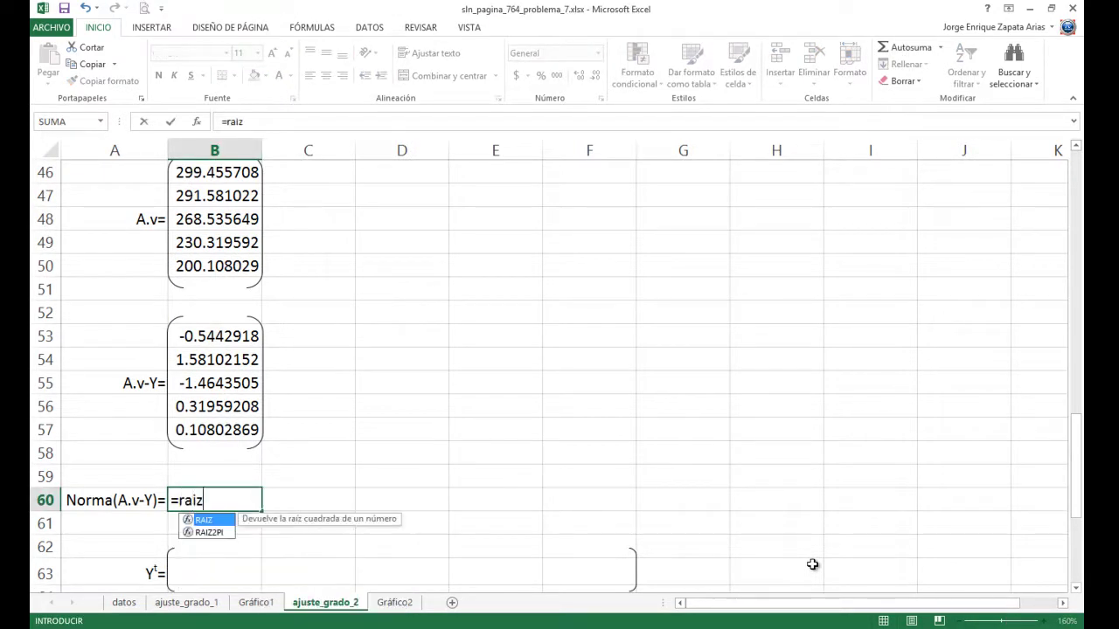
text(()
key(Up)
key(Up)
key(Up)
key(Up)
key(Up)
key(Up)
key(Up)
key(Up)
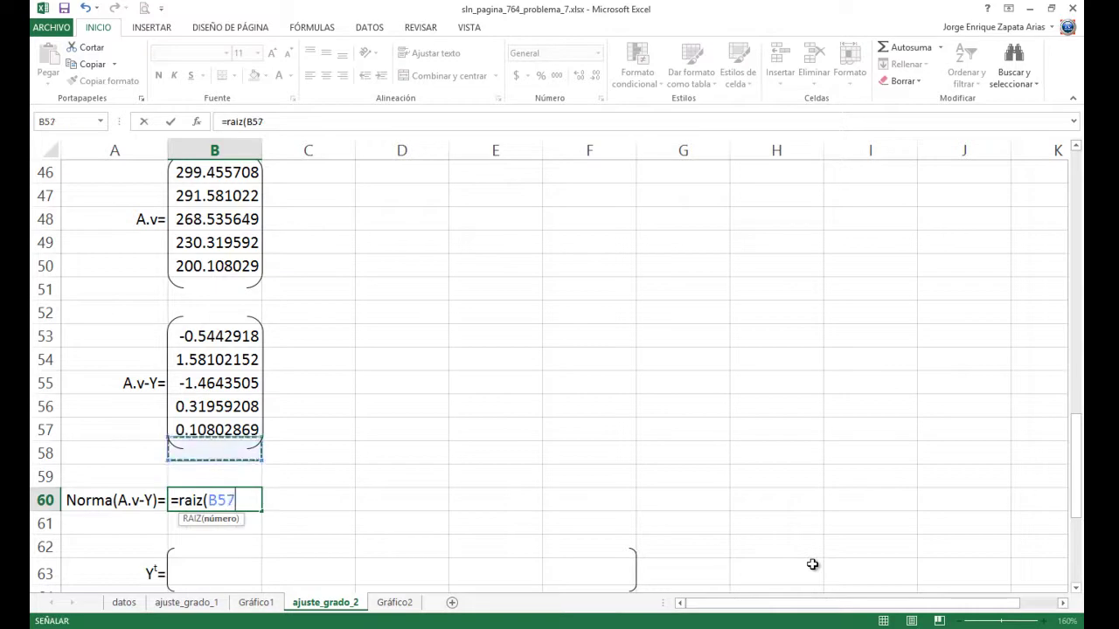
key(Down)
text(*)
key(Up)
key(Up)
key(Up)
key(Up)
key(Up)
key(Up)
key(Up)
text(+)
key(Up)
key(Up)
key(Up)
key(Up)
key(Up)
key(Up)
text(*)
key(Up)
key(Up)
key(Up)
key(Up)
key(Up)
key(Up)
text(+)
key(Up)
key(Up)
key(Up)
key(Up)
key(Up)
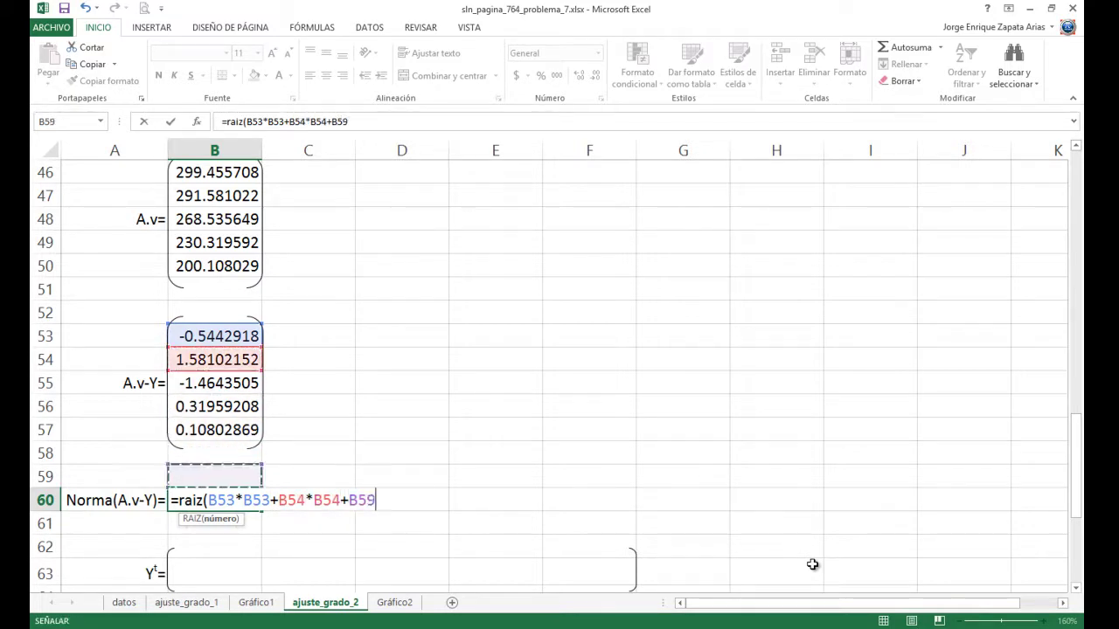
text(*)
key(Up)
key(Up)
key(Up)
key(Up)
key(Up)
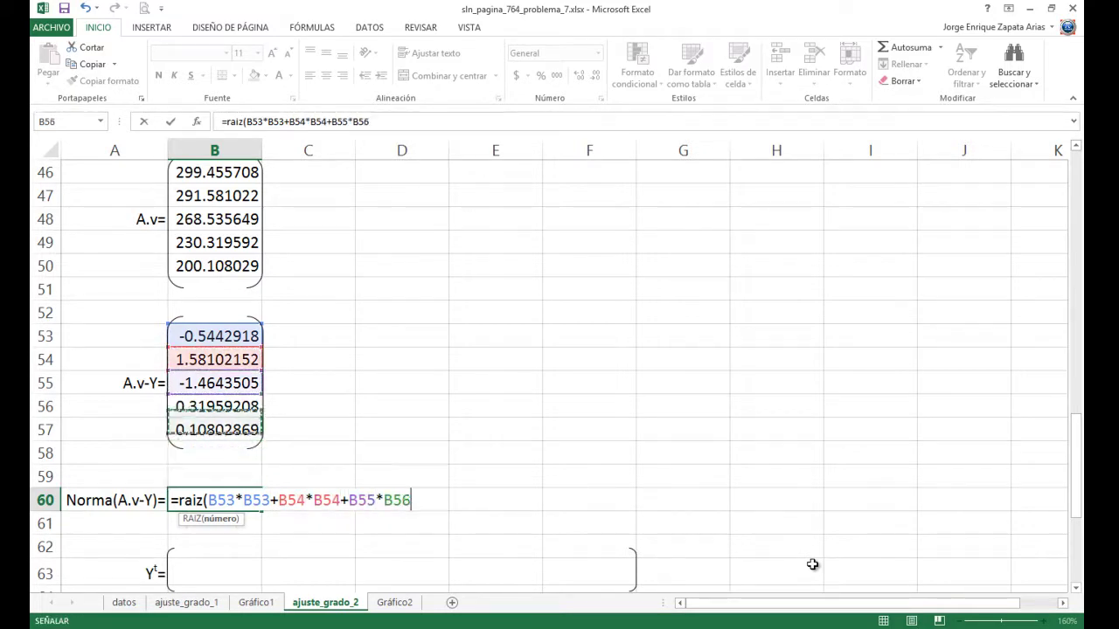
text(+)
key(Up)
key(Up)
key(Up)
key(Up)
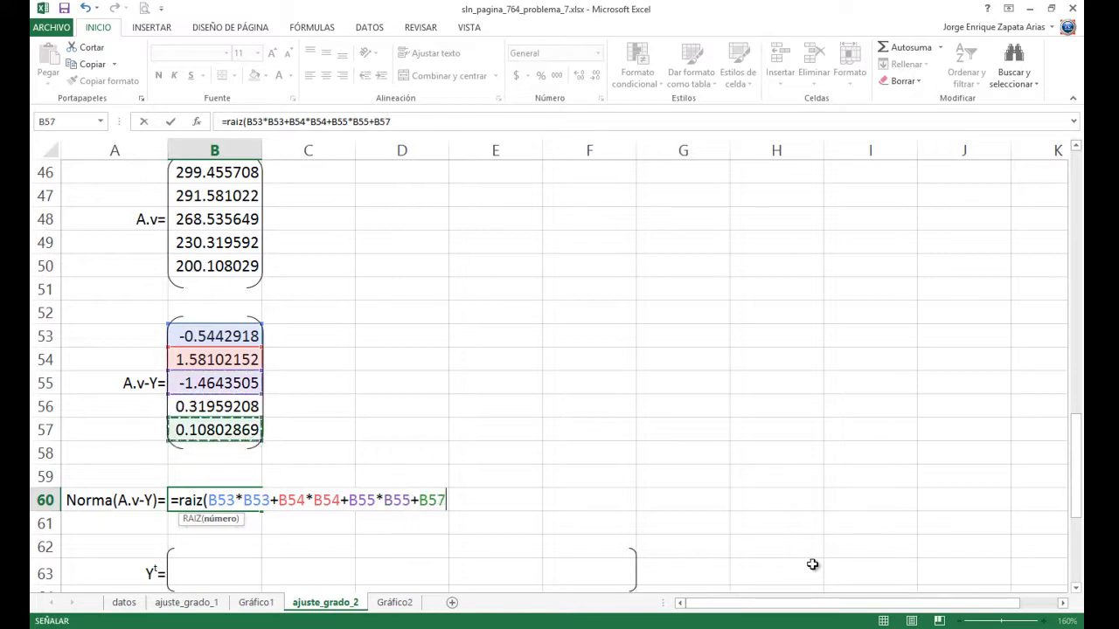
text(*)
key(Up)
key(Up)
key(Up)
key(Up)
text(+)
key(Up)
key(Up)
key(Up)
text(*)
key(Up)
key(Up)
key(Up)
text())
key(Return)
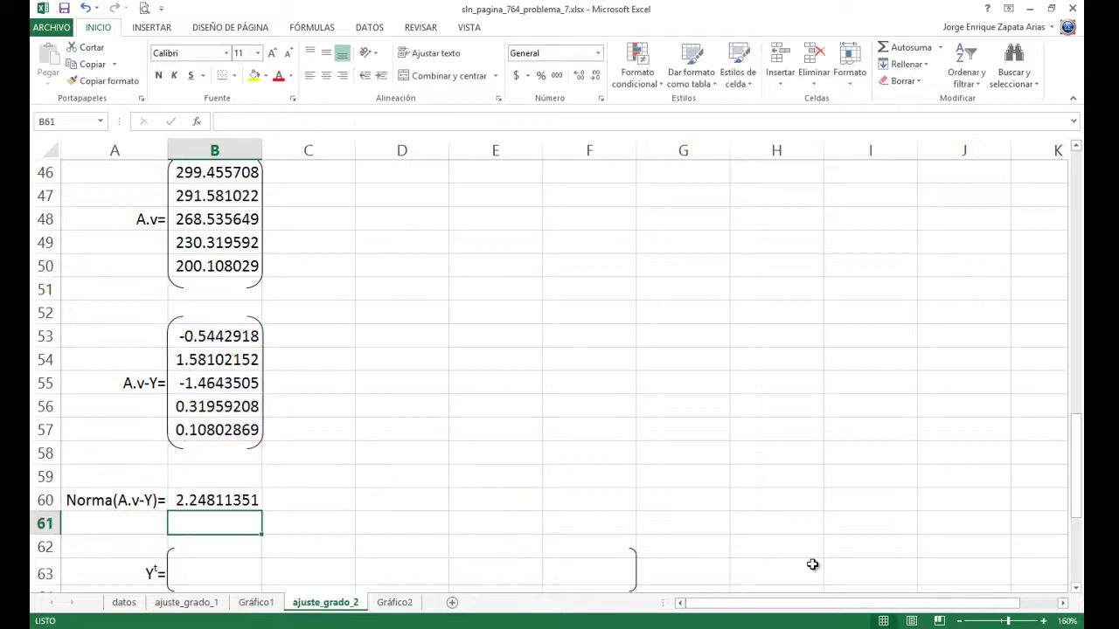
Enter =G1 in cell B63 as the first element of the transposed vector Y^t
scroll(724, 582, down, 3)
click(214, 369)
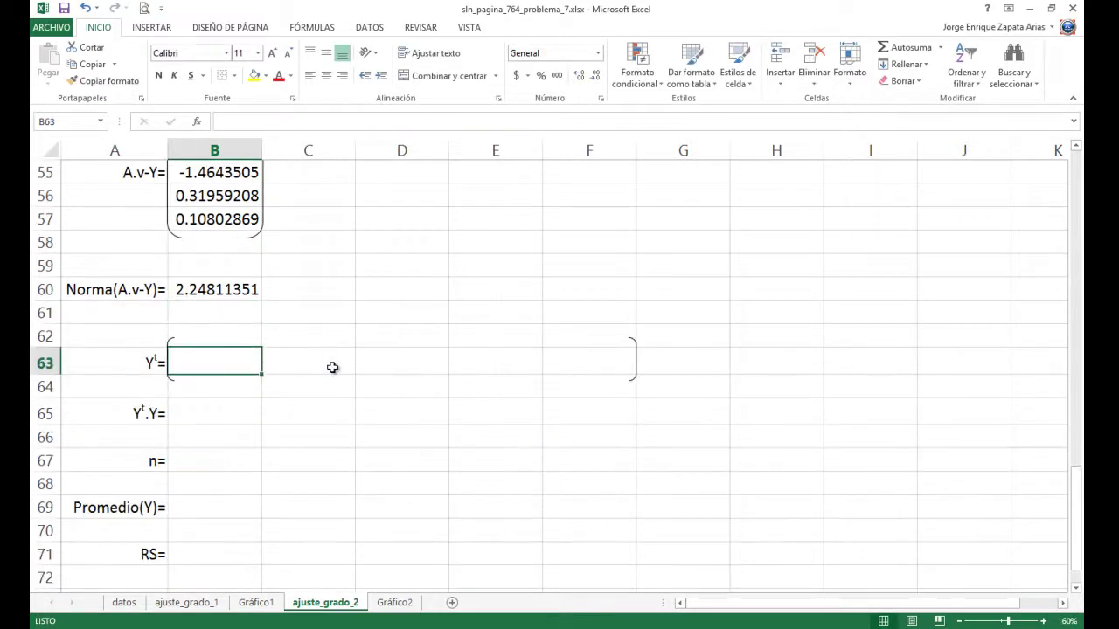
text(=)
scroll(487, 397, up, 18)
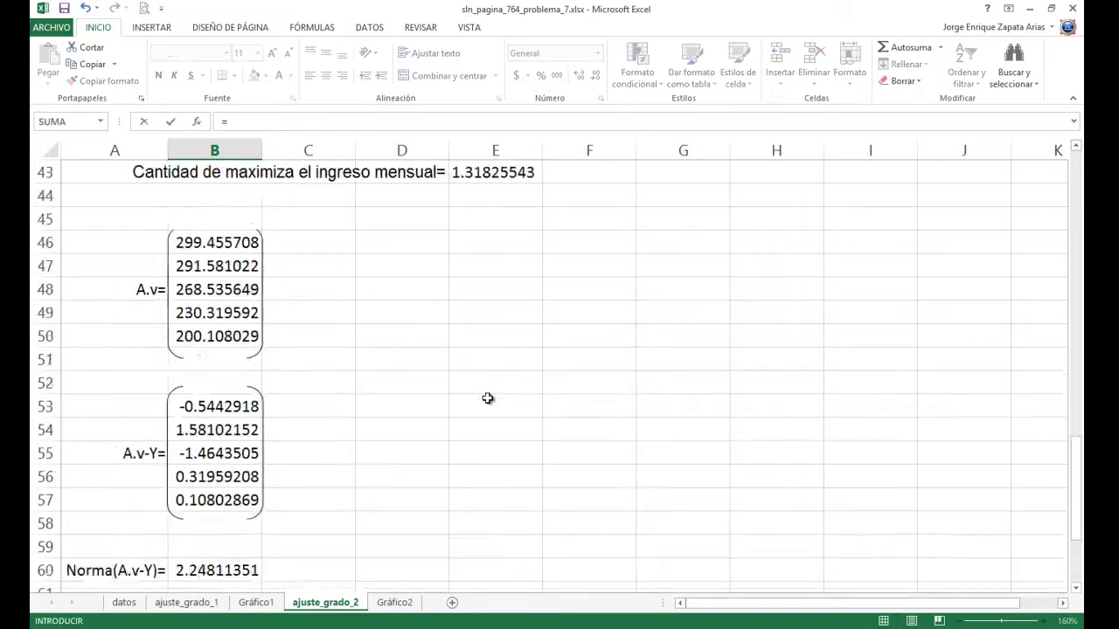
click(681, 171)
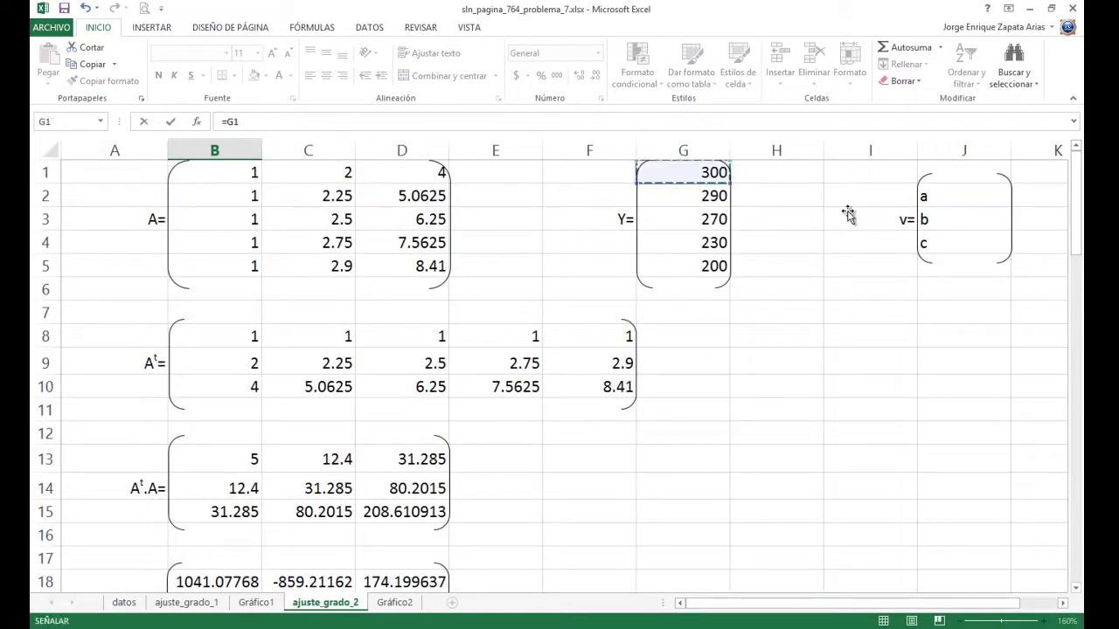
key(Return)
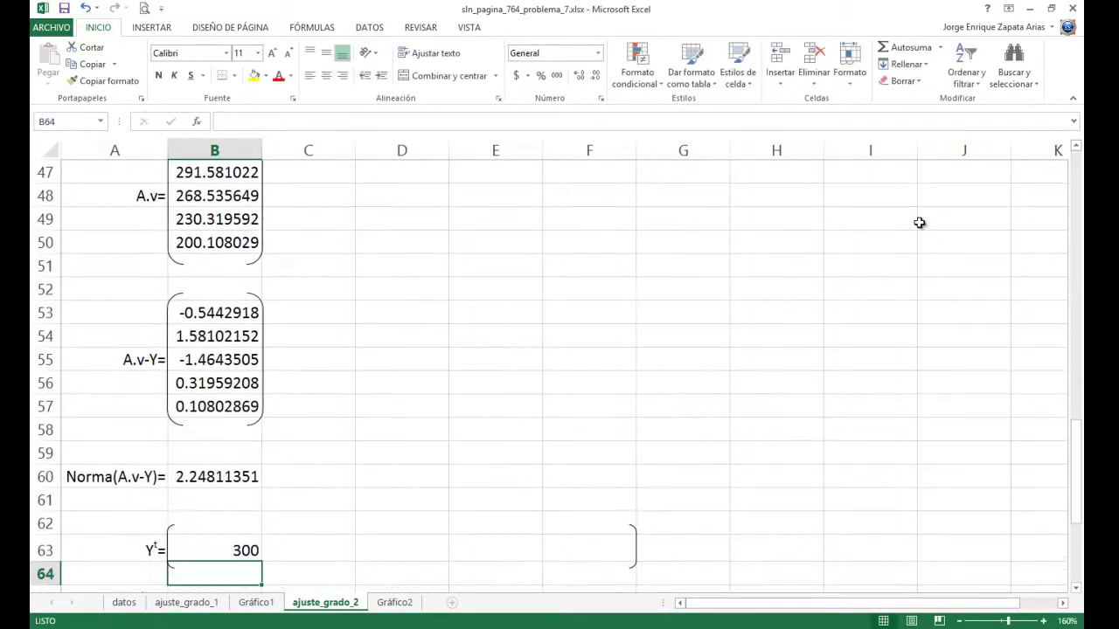
Enter =G2 in cell C63 as the second element of the Y^t row
key(Up)
key(Right)
text(=)
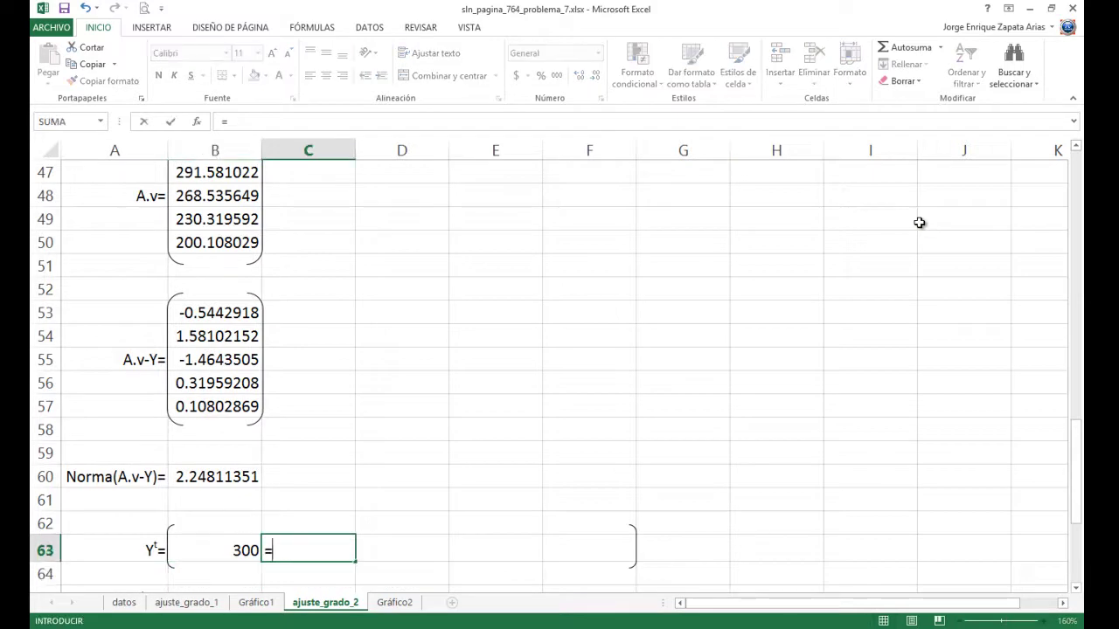
scroll(918, 302, up, 15)
scroll(914, 307, up, 1)
click(721, 219)
click(728, 195)
key(Return)
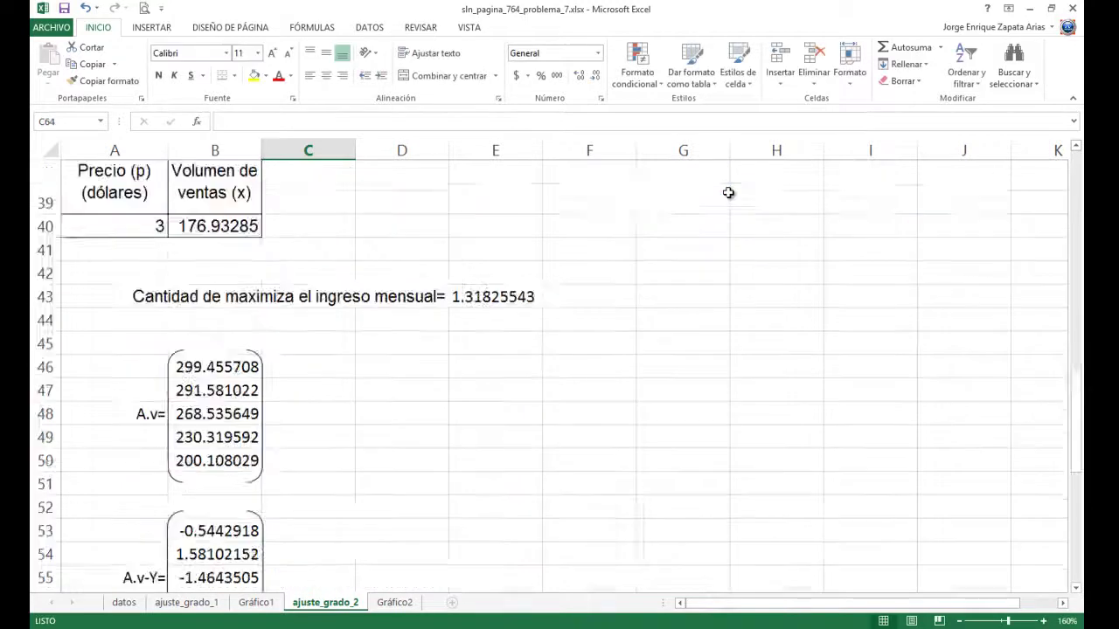
Enter =G3 in cell D63 as the third element of the Y^t row
key(Up)
key(Right)
text(=)
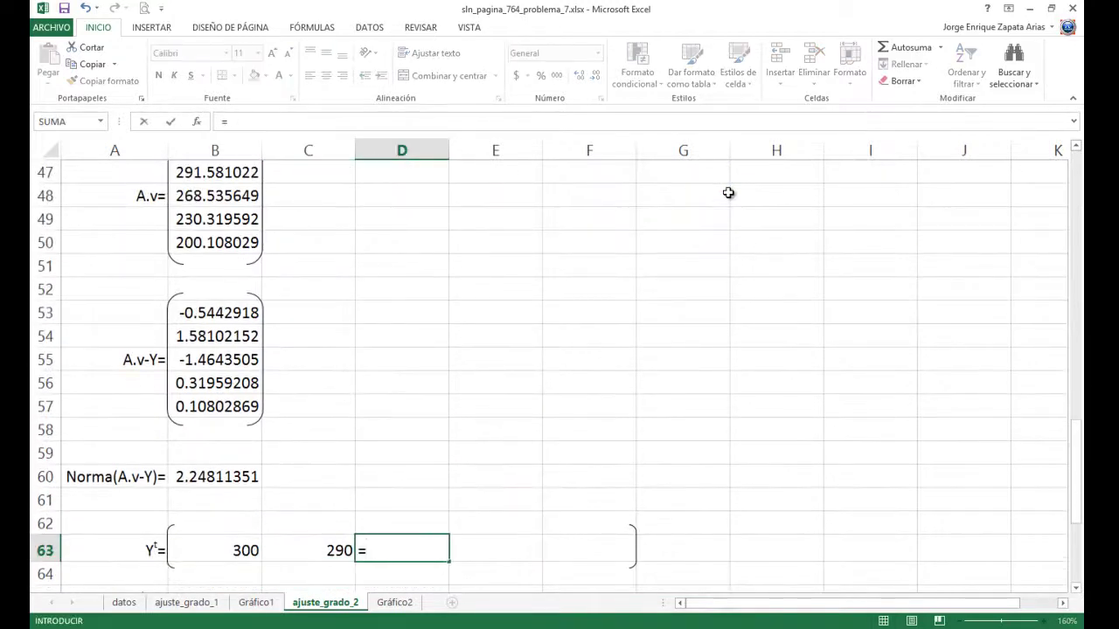
scroll(726, 193, up, 15)
click(700, 224)
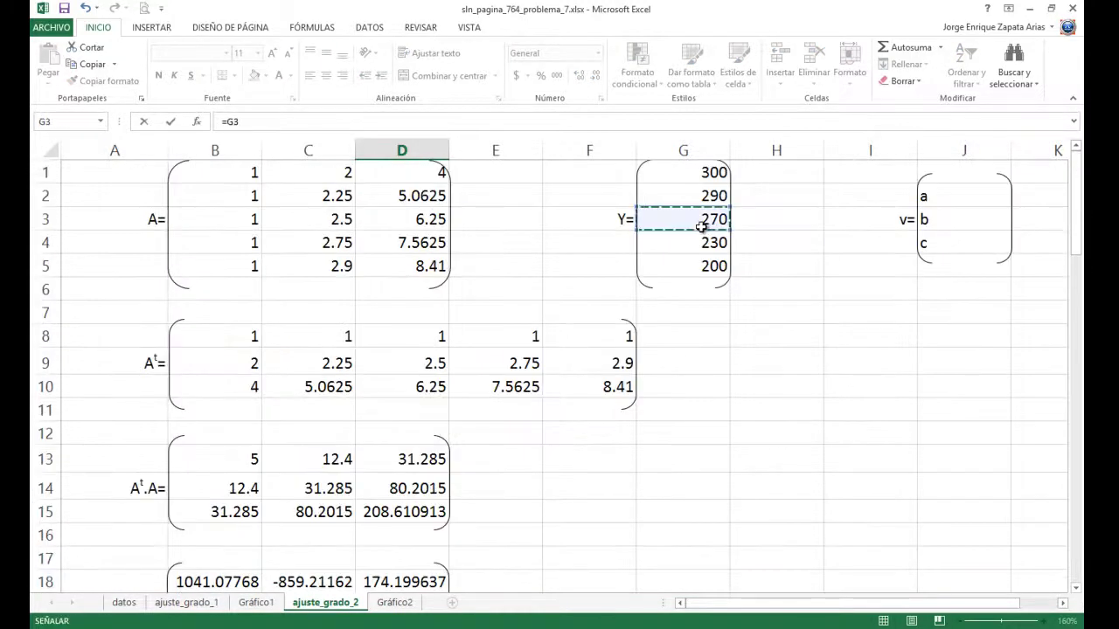
key(Tab)
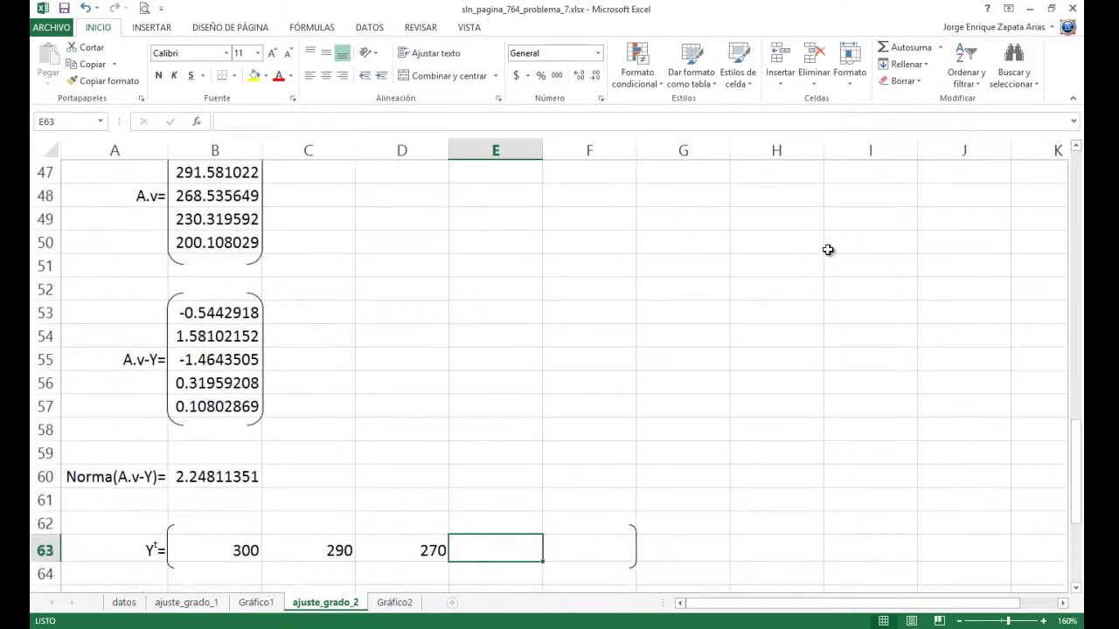
Complete the Y^t row by entering =G4 in cell E63 and =G5 in cell F63
text(=)
scroll(821, 262, up, 15)
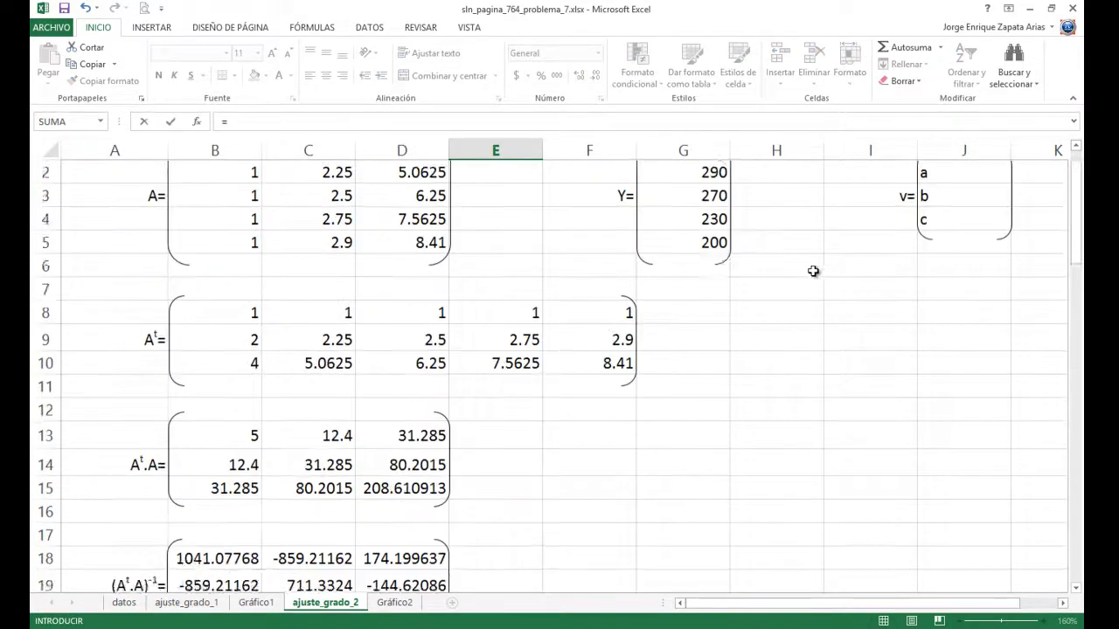
click(697, 248)
key(Tab)
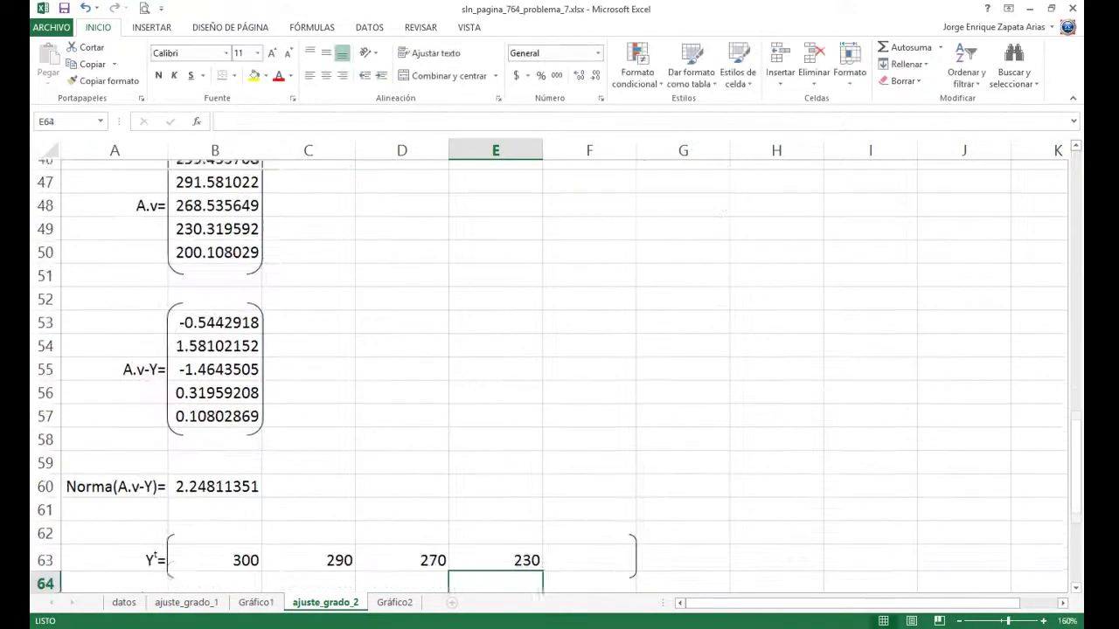
text(=)
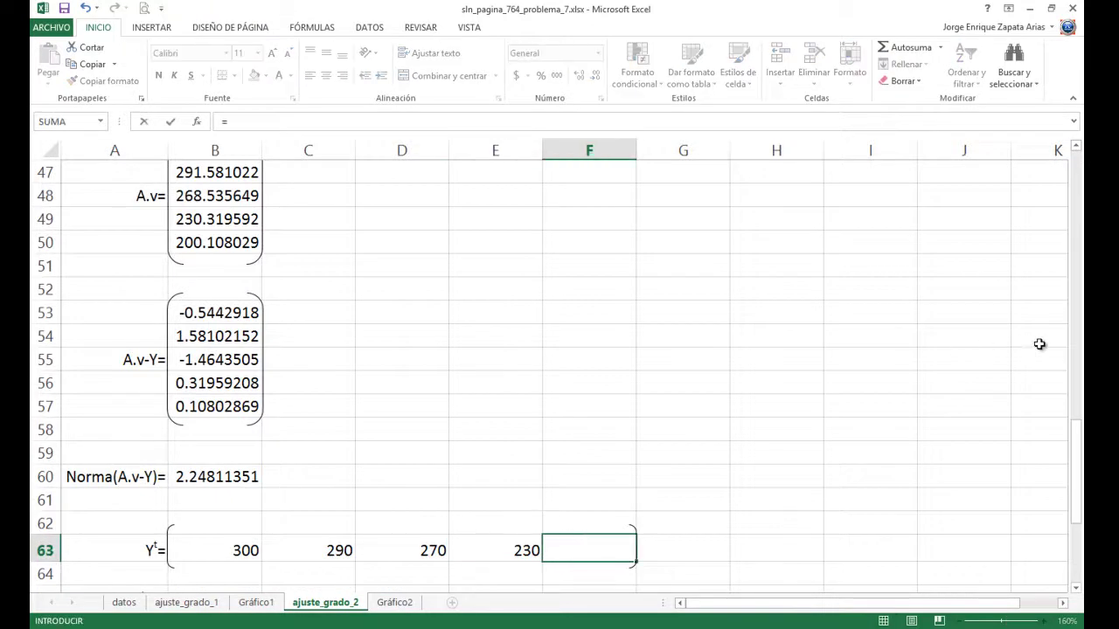
scroll(1041, 342, up, 15)
click(686, 263)
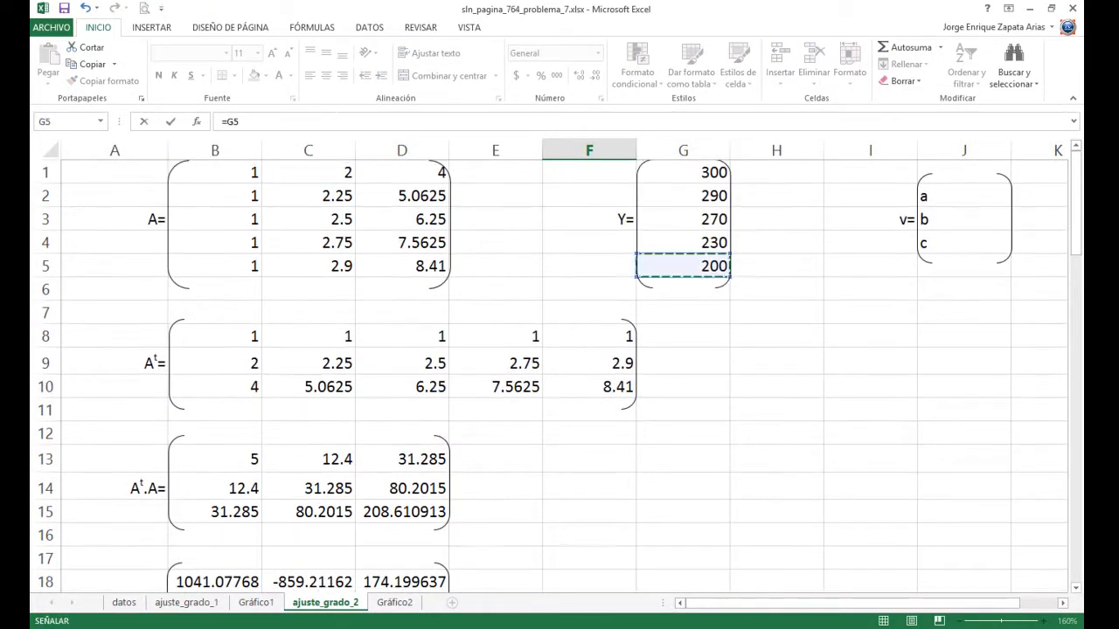
key(Return)
Compute Y^t.Y in cell B65 with MMULT, multiplying B63:F63 by G1:G5
scroll(542, 518, down, 3)
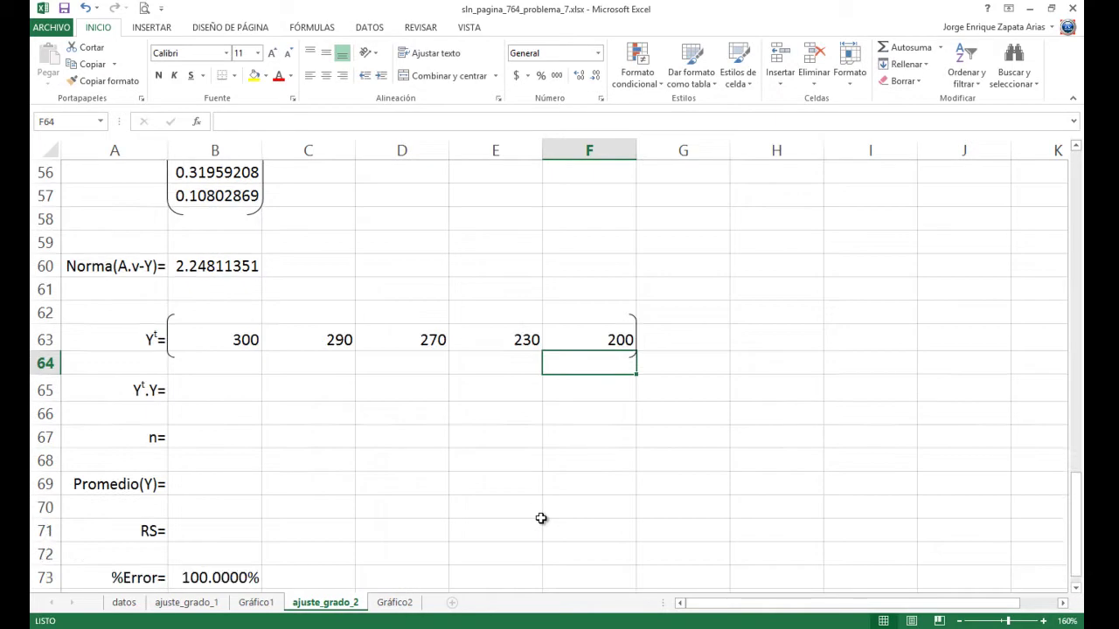
click(174, 385)
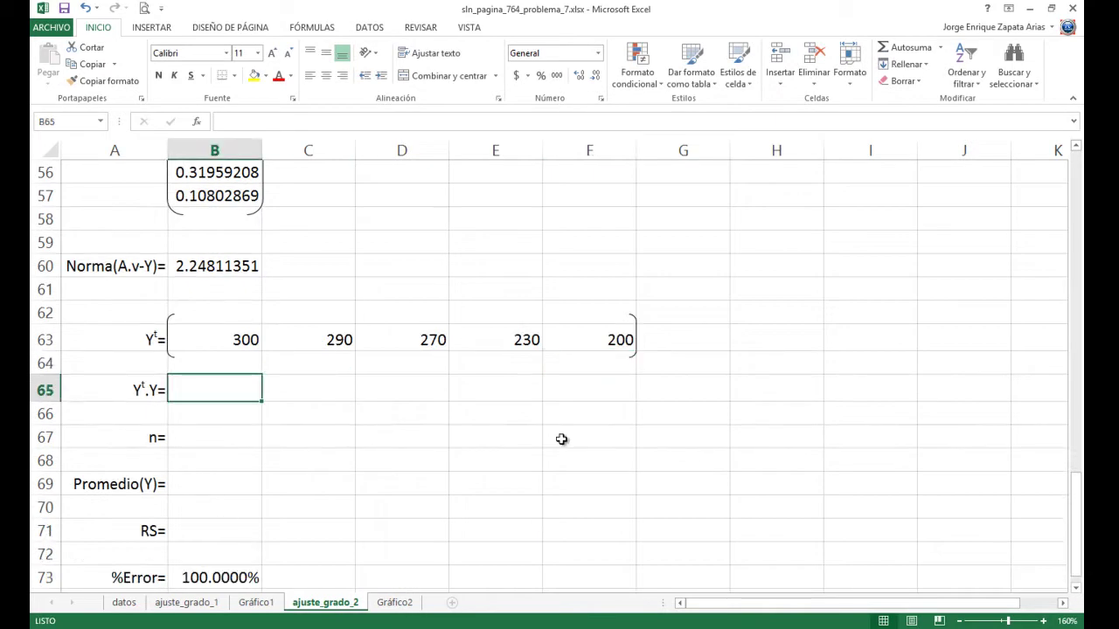
text(=mm)
key(Tab)
key(Up)
key(Up)
key(shift+Right)
key(shift+Right)
key(shift+Right)
key(shift+Right)
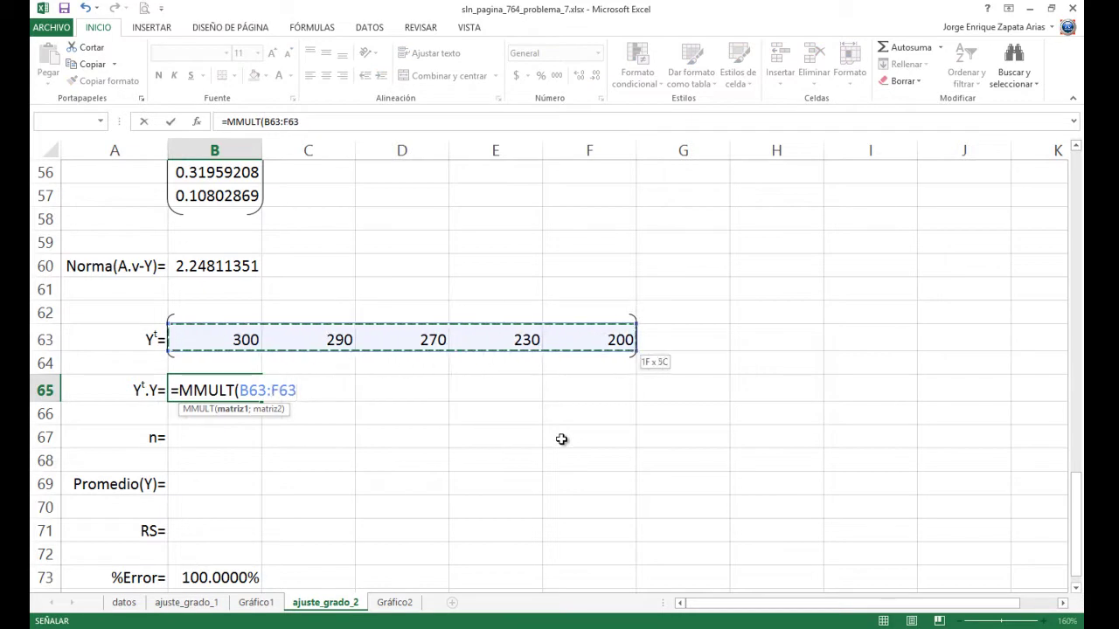
text(;)
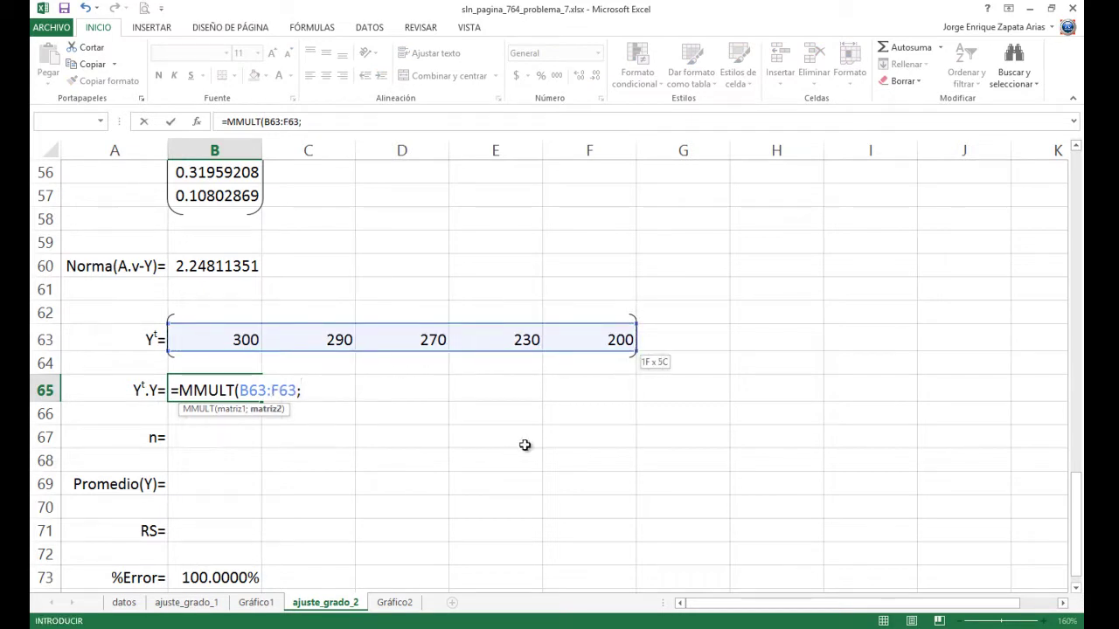
scroll(502, 475, up, 18)
click(679, 171)
drag(680, 213, 706, 288)
key(Return)
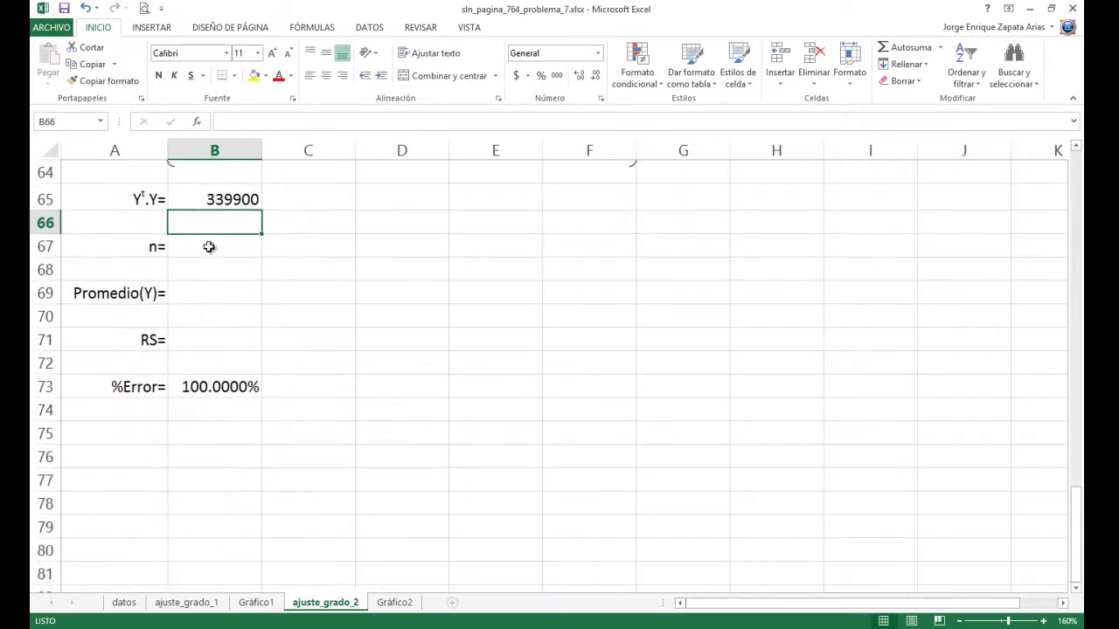
Enter 5 as the number of data points n in cell B67
click(208, 247)
text(5)
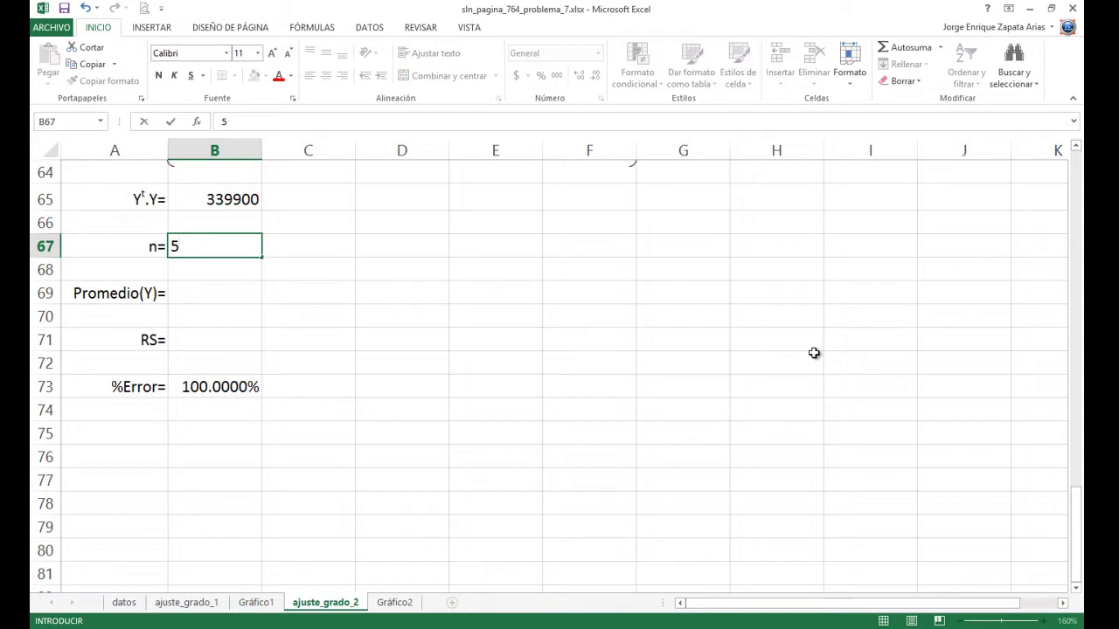
key(Return)
Compute the average of Y in cell B69 with =PROMEDIO(G1:G5)
key(Return)
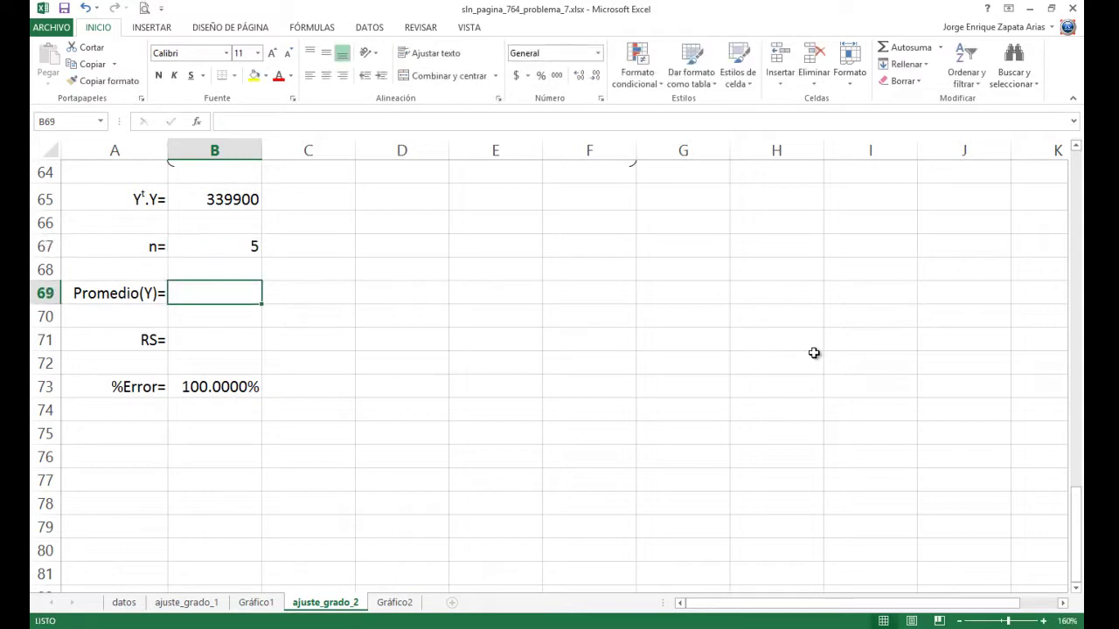
text(=pro)
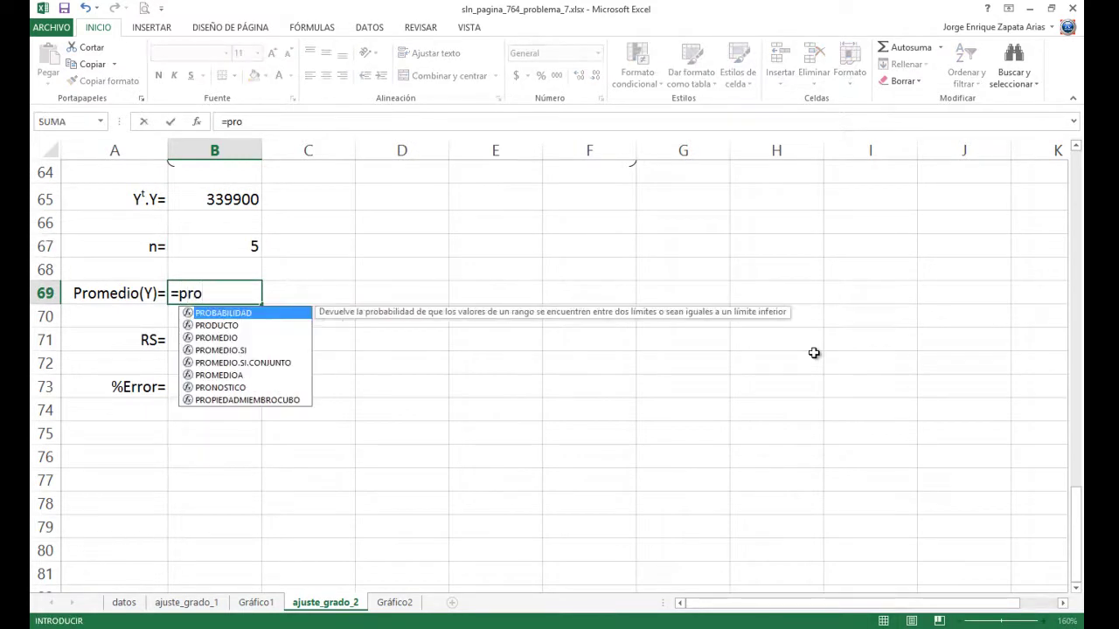
key(Down)
key(Down)
key(Tab)
scroll(862, 393, up, 17)
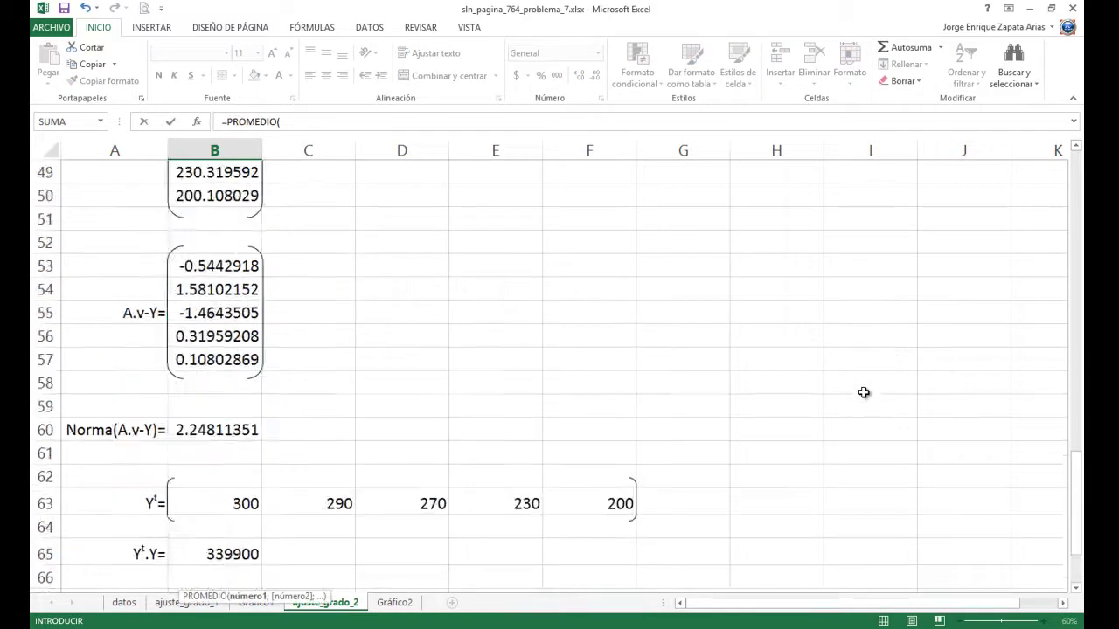
scroll(864, 392, up, 4)
drag(677, 172, 675, 271)
key(Return)
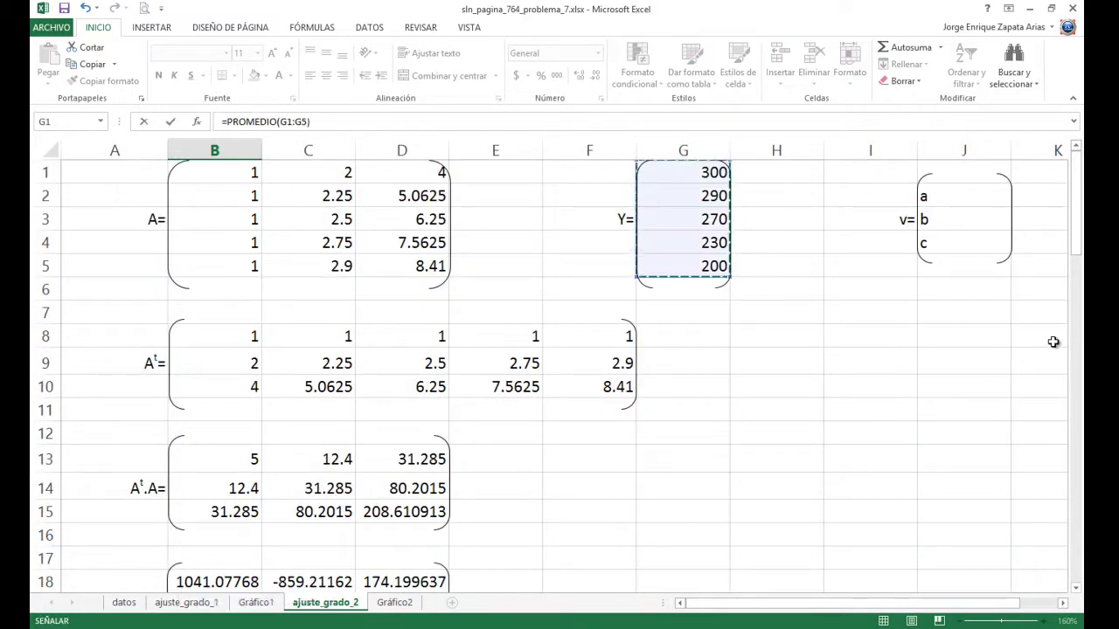
scroll(297, 515, down, 5)
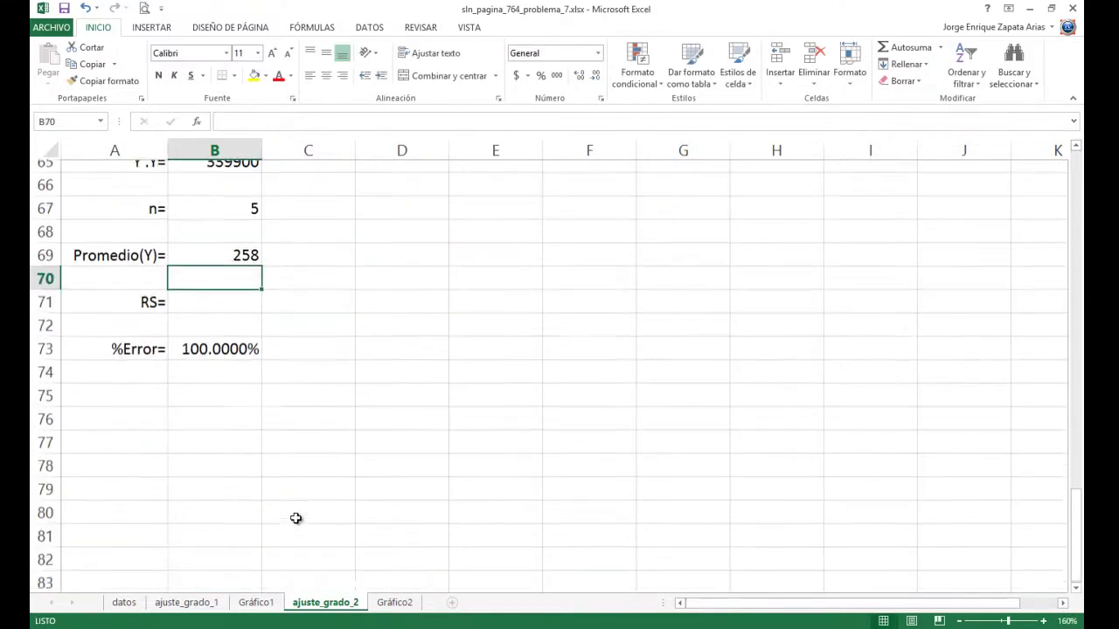
scroll(311, 513, up, 2)
click(192, 390)
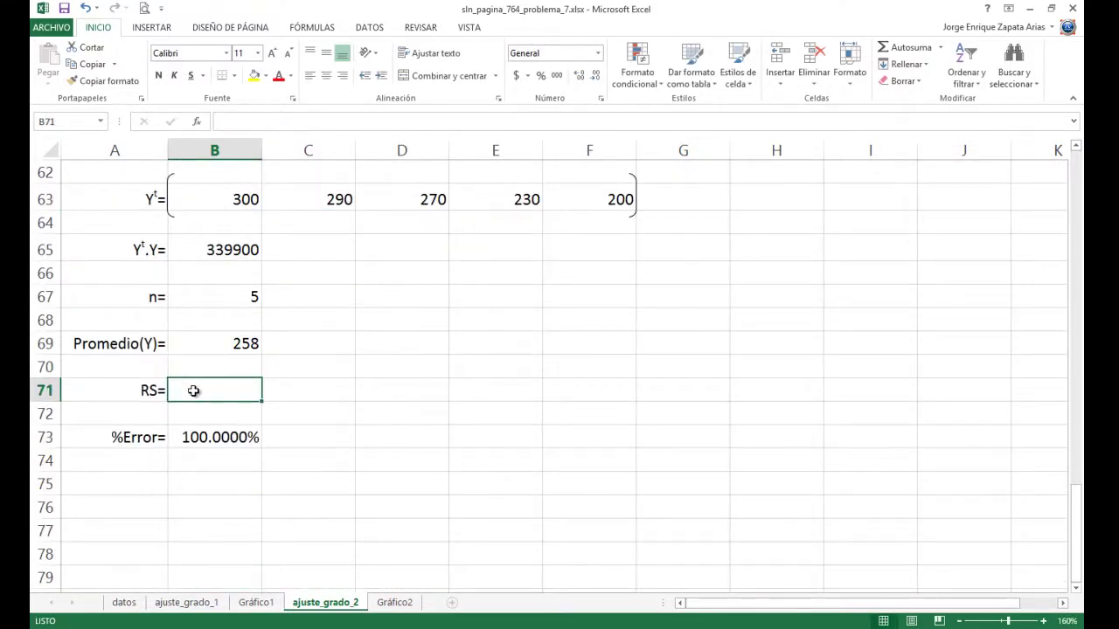
text(1-()
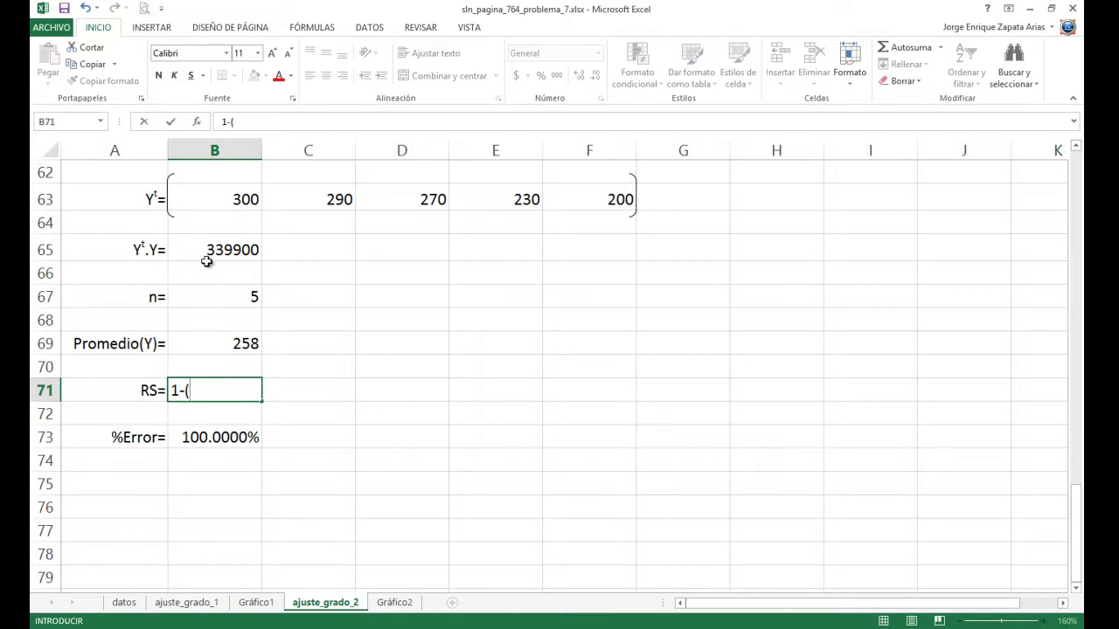
scroll(210, 252, up, 1)
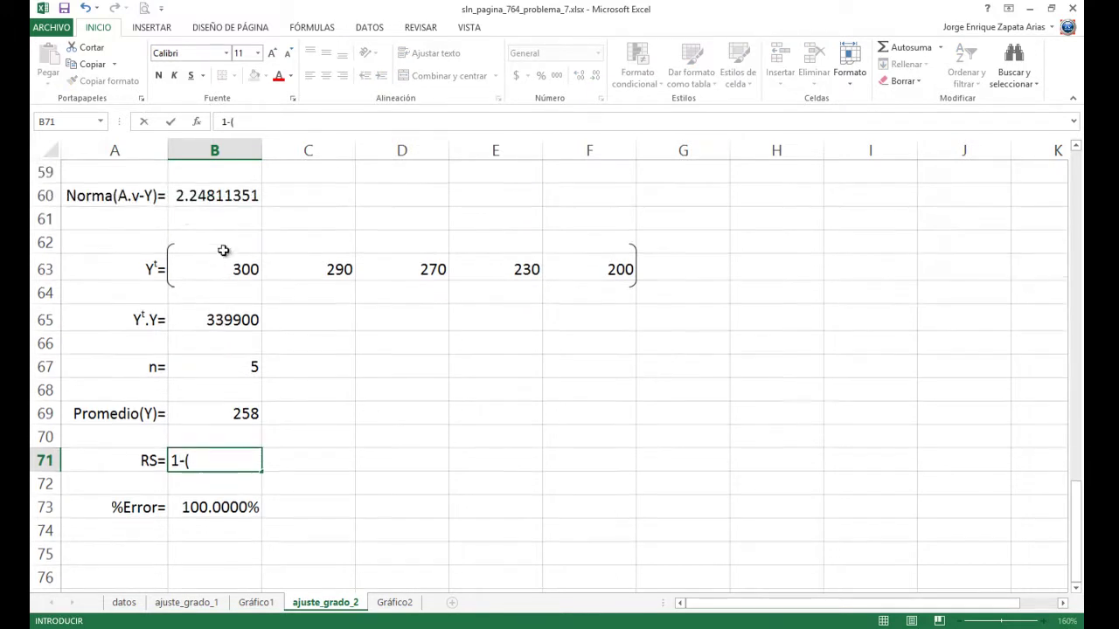
click(207, 197)
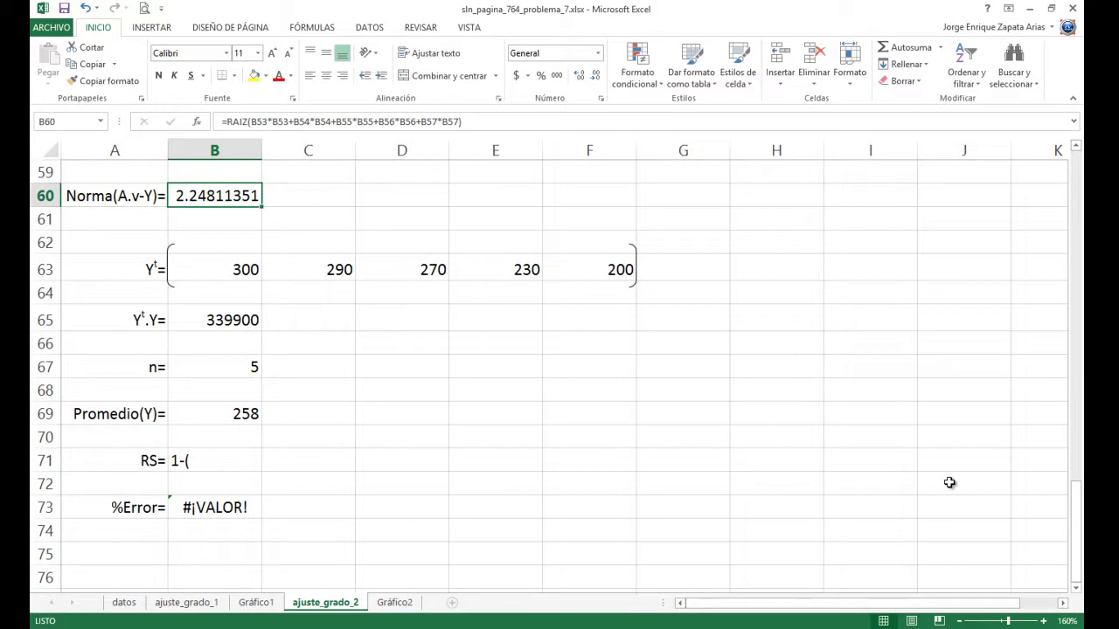
Start the RS formula in cell B71 as =1-(B60/(B65-B67*
key(Left)
key(Down)
key(Down)
key(Down)
key(Down)
key(Down)
key(Down)
key(Down)
key(Down)
key(Down)
key(Down)
key(Down)
key(Down)
key(Down)
key(Down)
key(Down)
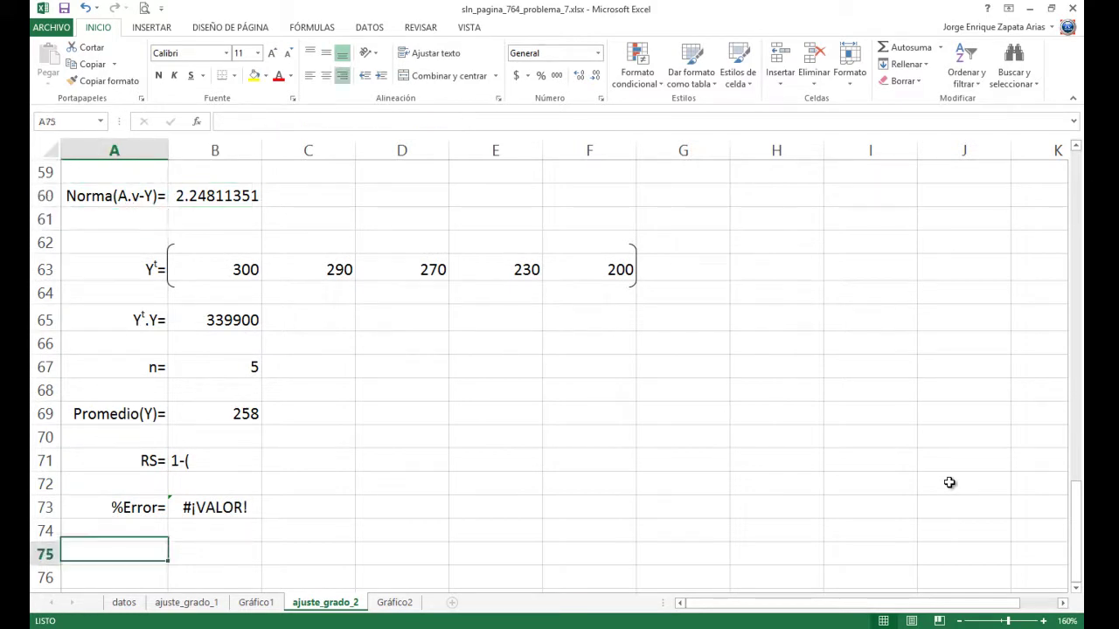
key(Right)
key(Up)
key(Up)
key(Up)
key(Up)
key(Up)
key(Down)
text(=1)
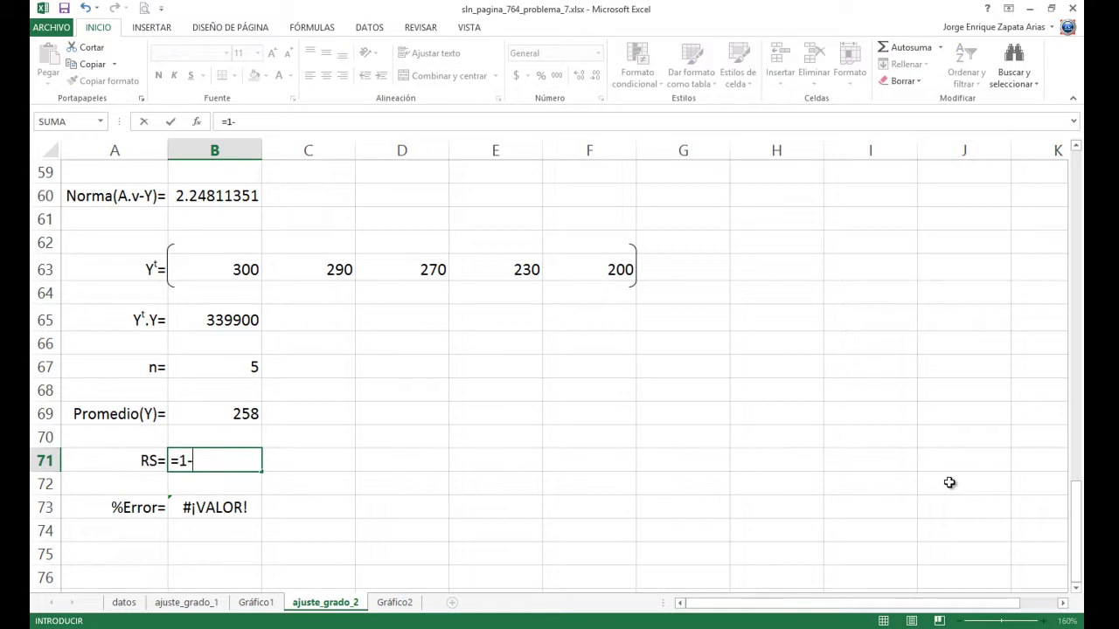
click(196, 200)
text(/()
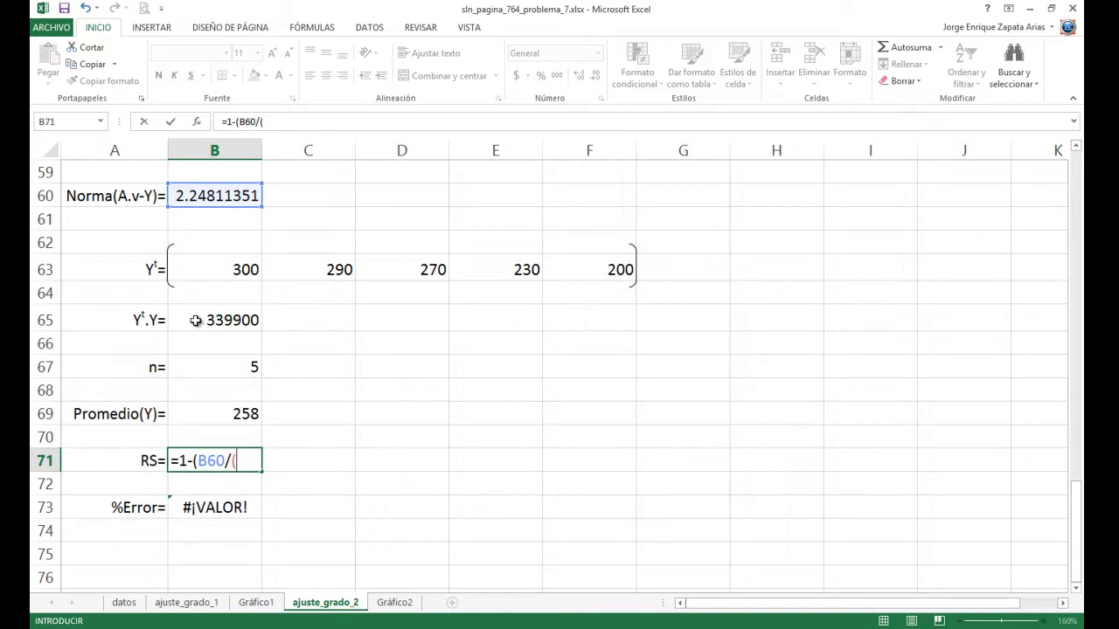
click(196, 320)
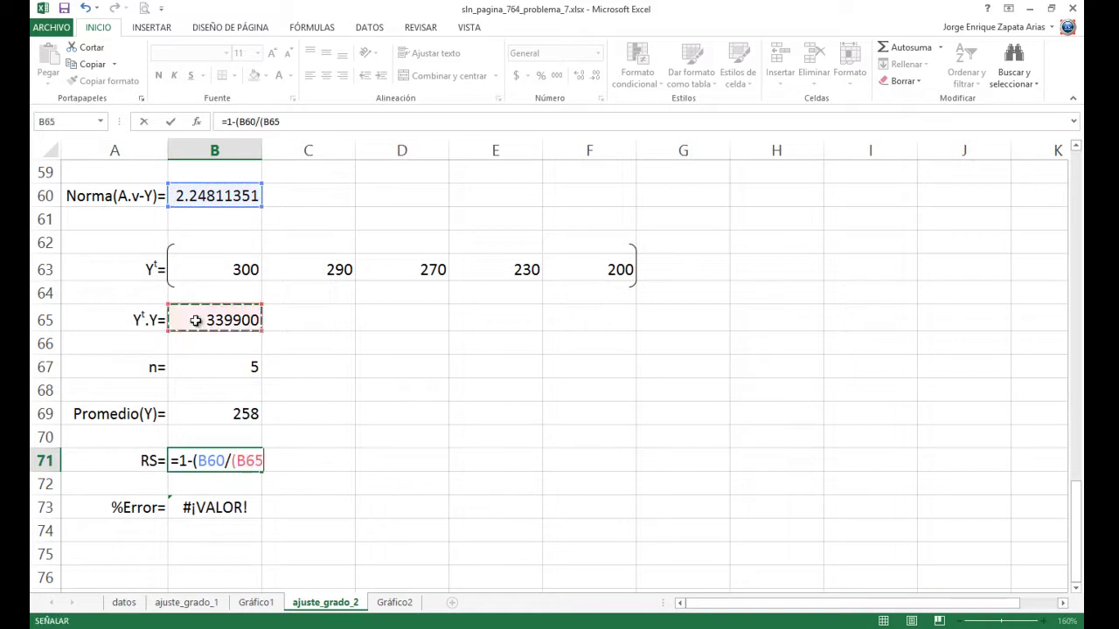
text(-)
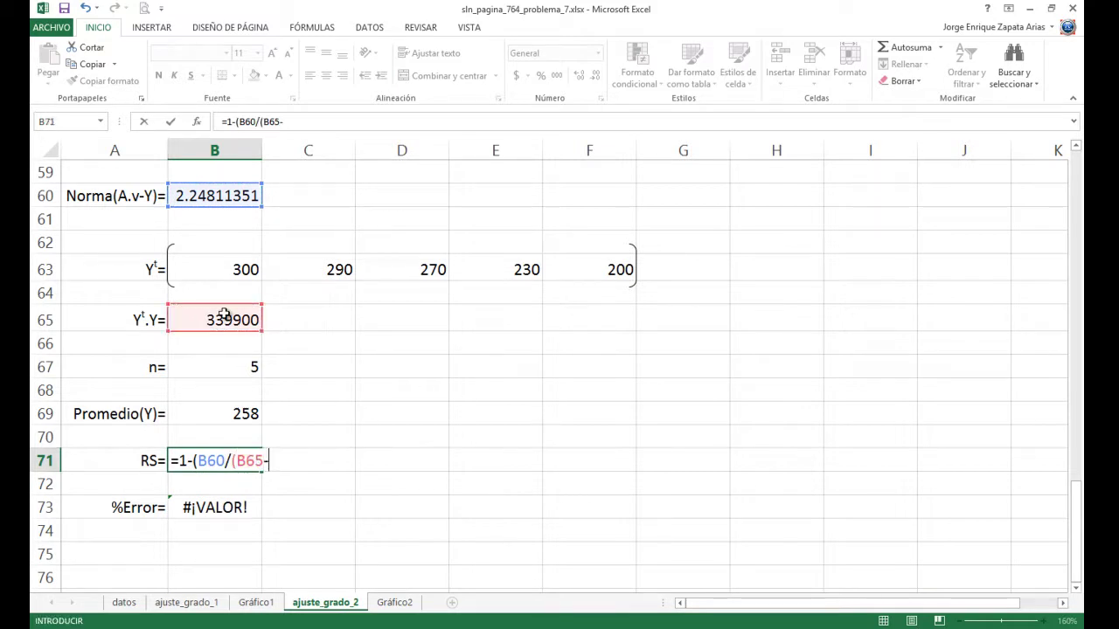
click(217, 375)
text(*)
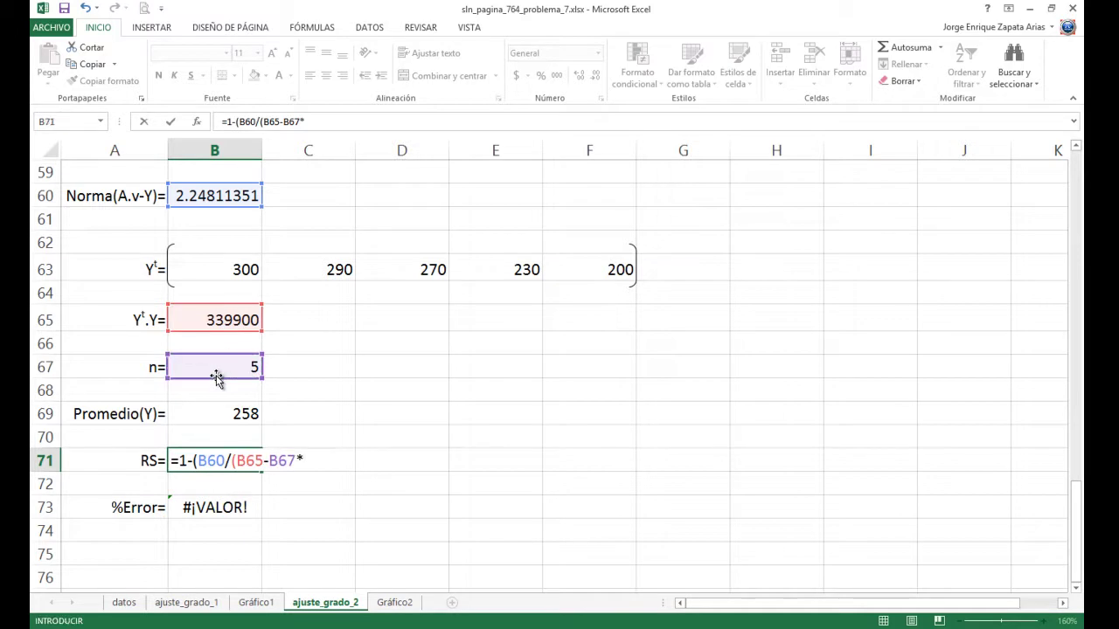
text(pro)
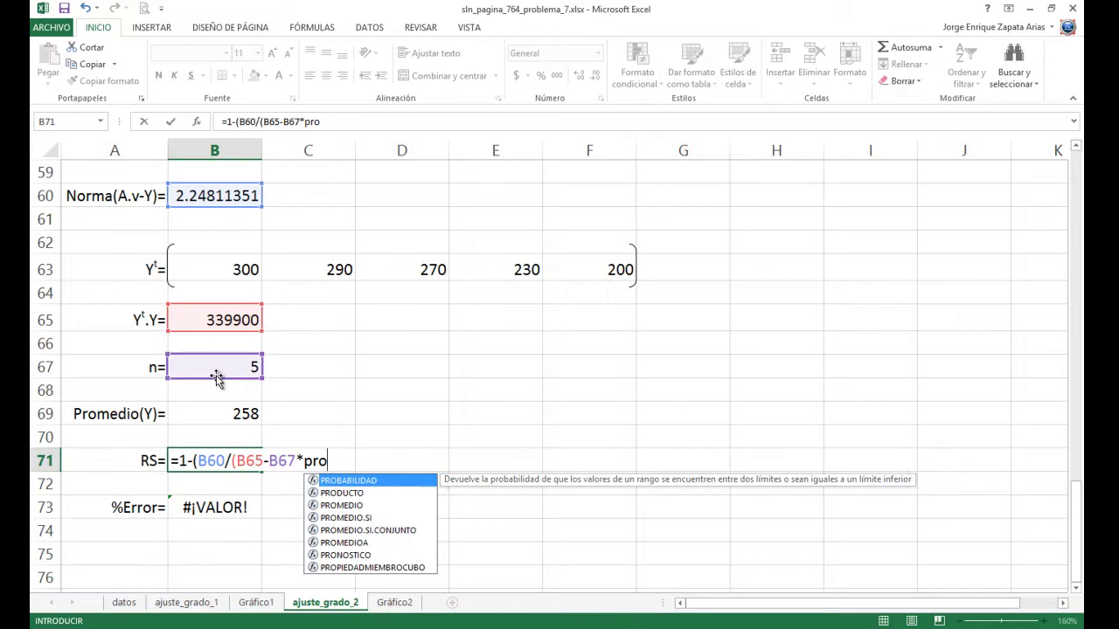
key(Down)
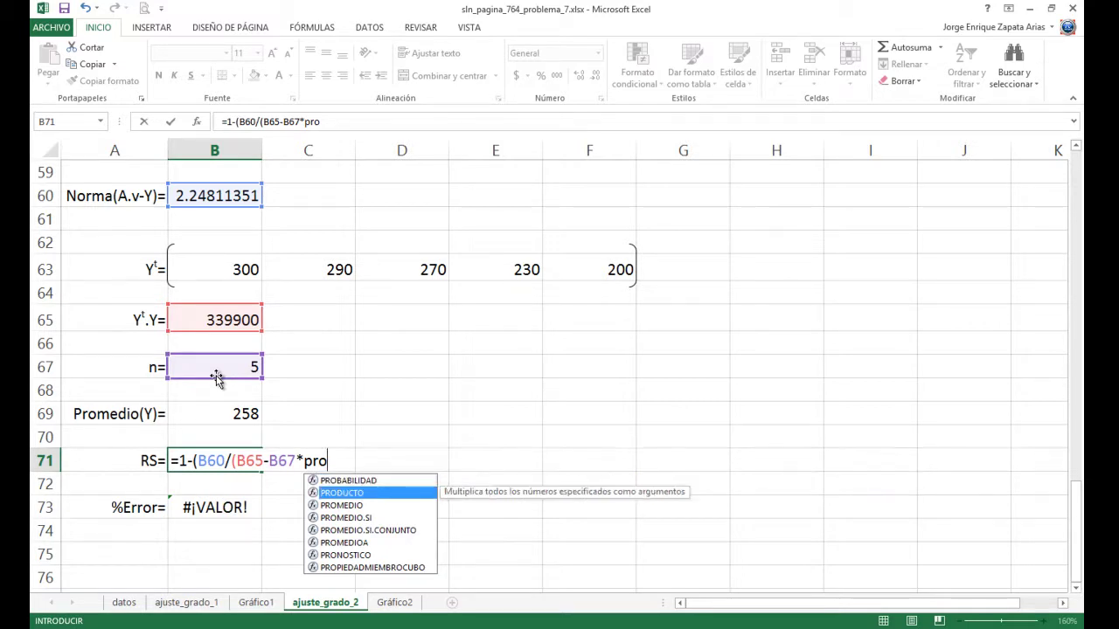
key(Tab)
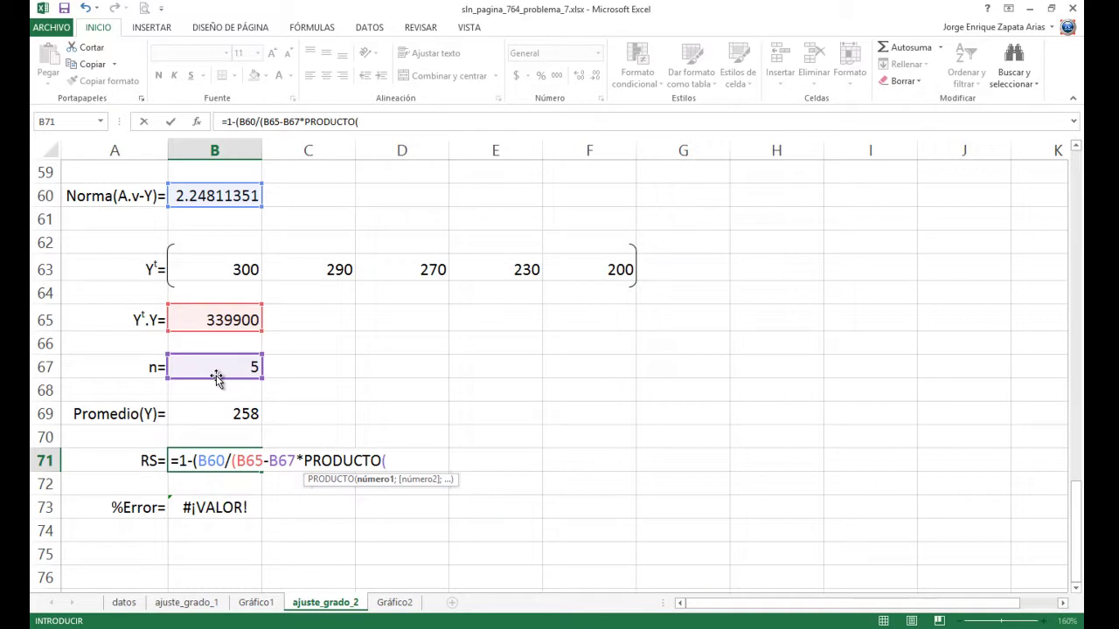
key(BackSpace)
key(BackSpace)
key(BackSpace)
key(BackSpace)
key(BackSpace)
key(BackSpace)
key(BackSpace)
key(BackSpace)
key(BackSpace)
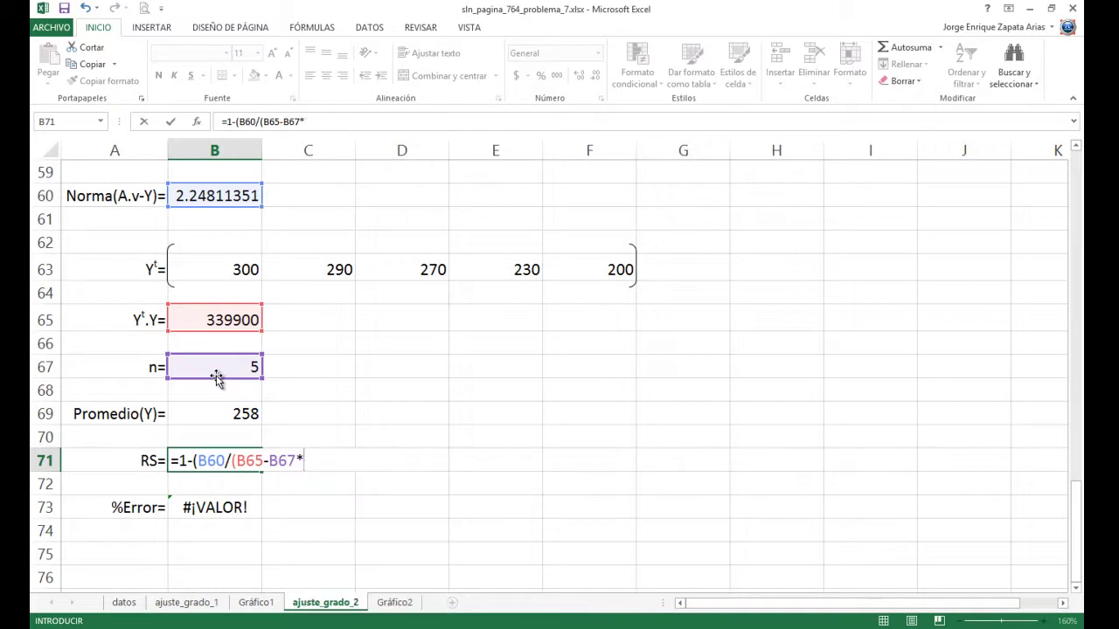
Complete the RS formula in B71 with POTENCIA(B69;2), giving =1-(B60/(B65-B67*POTENCIA(B69;2)))
text(pot)
key(Tab)
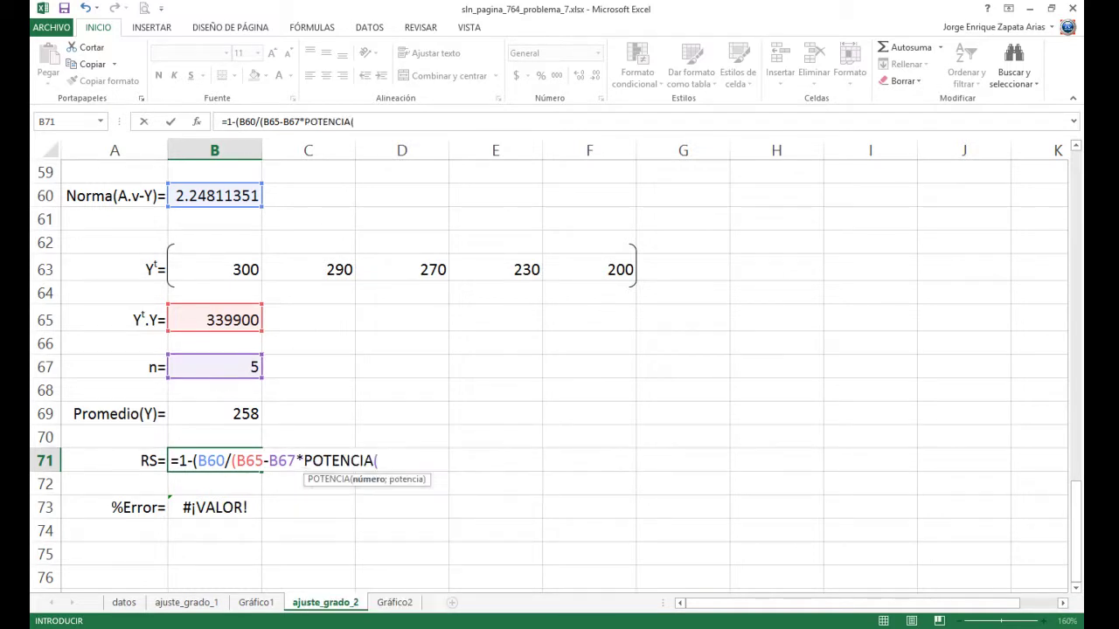
click(206, 413)
text(;2))
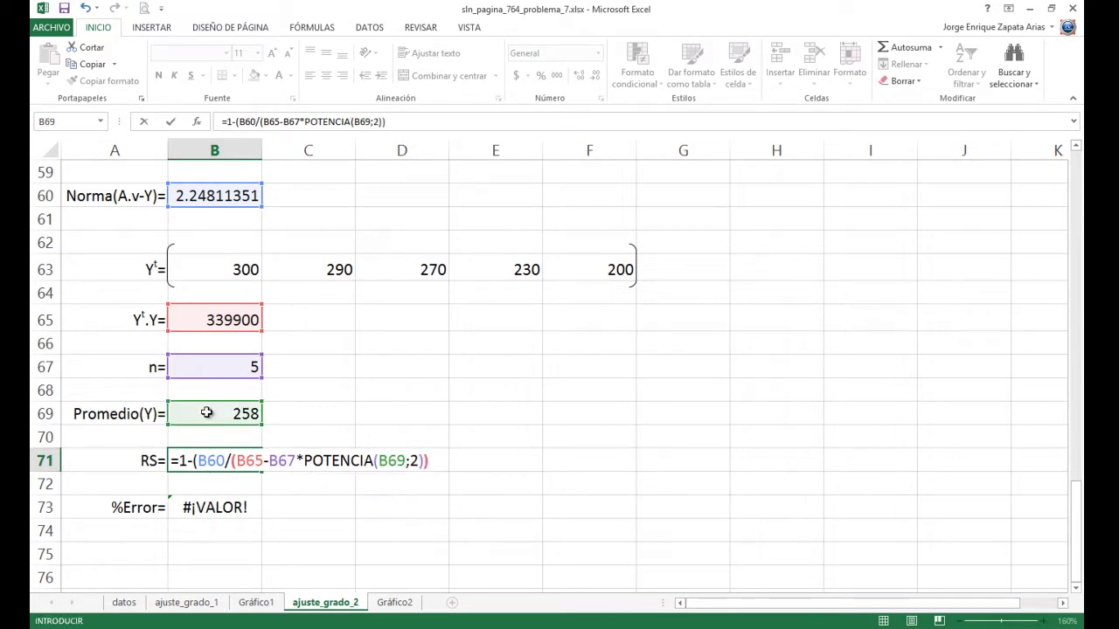
key(Return)
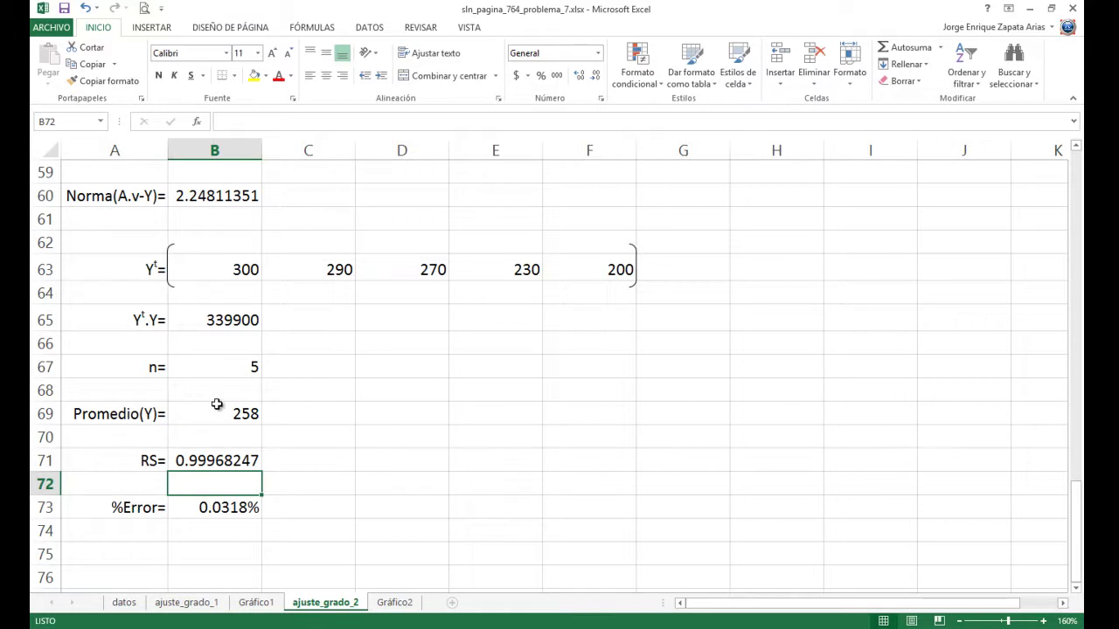
Compare the RS and %Error results on ajuste_grado_1 and ajuste_grado_2, along with the charts on Gráfico1 and Gráfico2
click(180, 609)
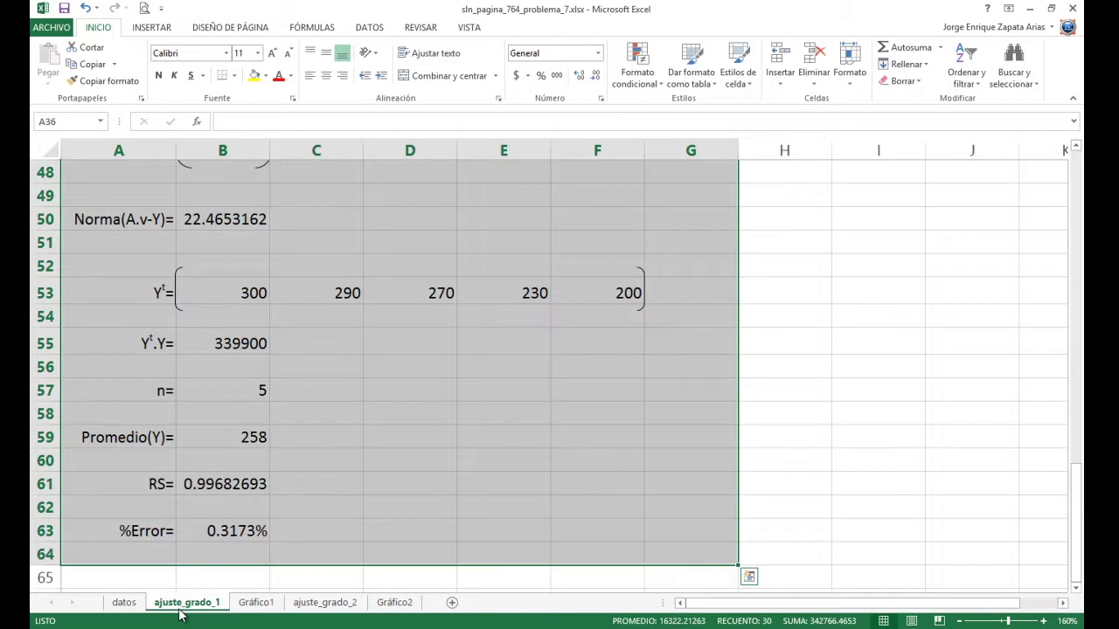
click(333, 605)
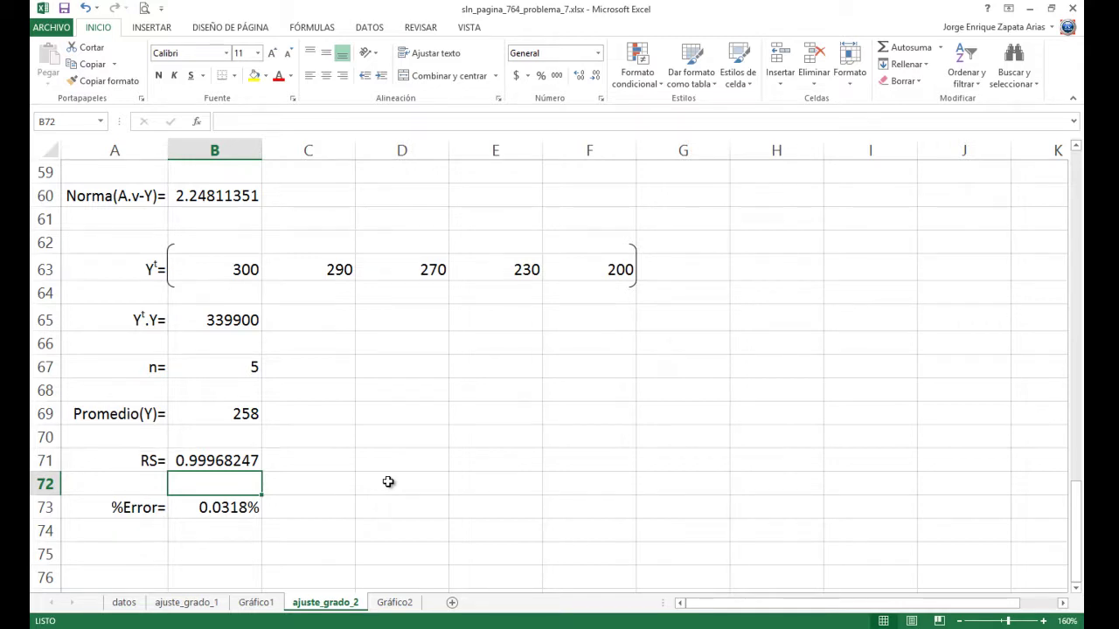
click(398, 603)
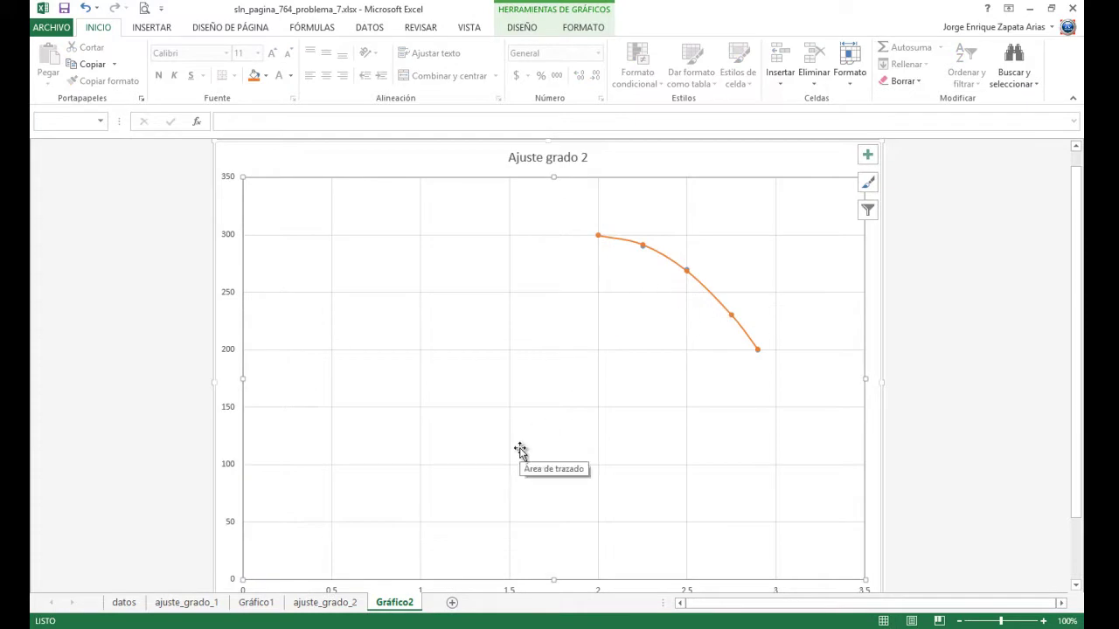
click(325, 603)
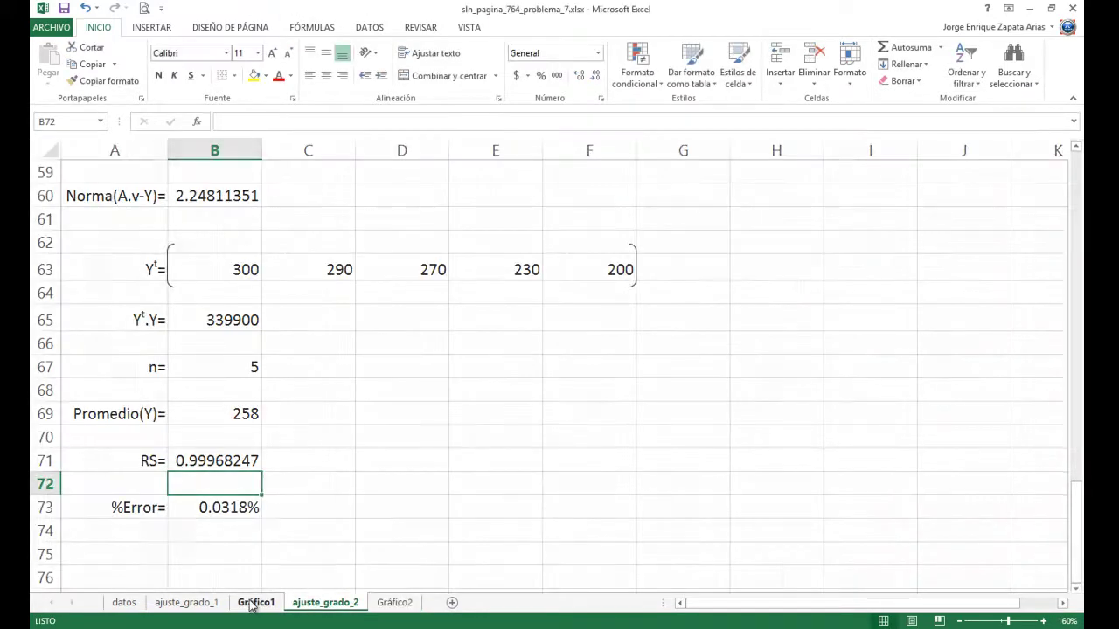
click(257, 602)
click(325, 602)
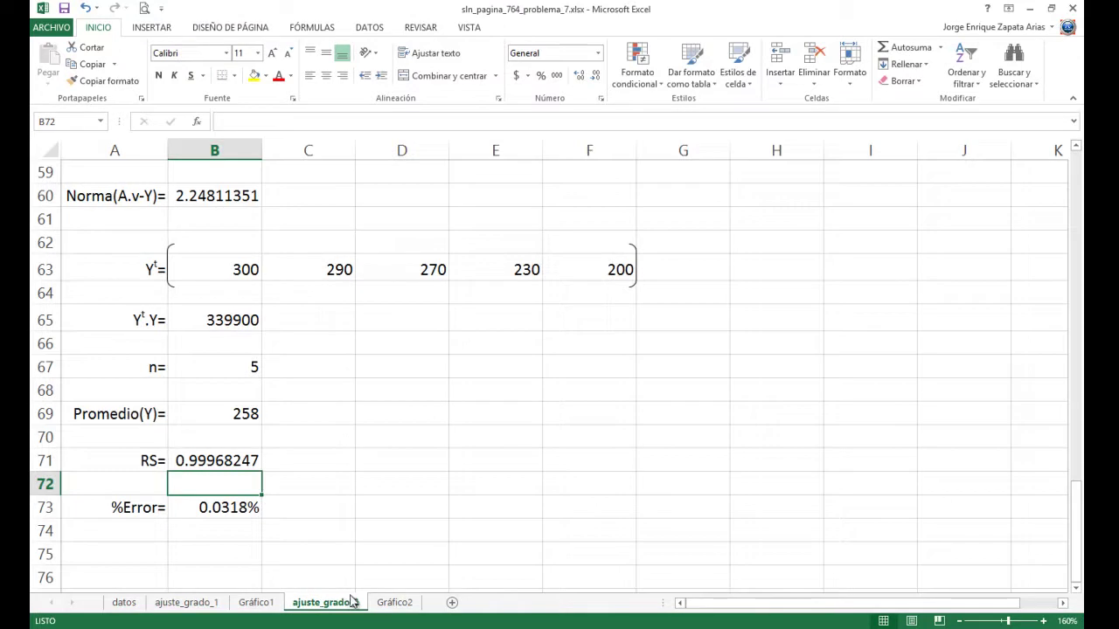
drag(174, 480, 175, 463)
click(208, 463)
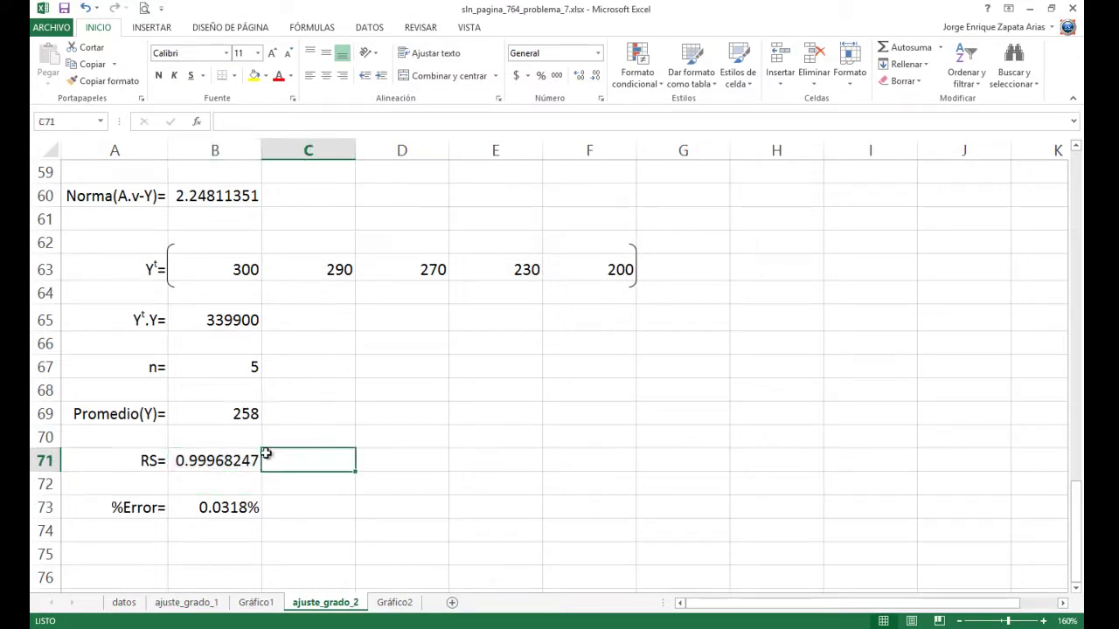
scroll(398, 487, up, 7)
scroll(398, 487, up, 12)
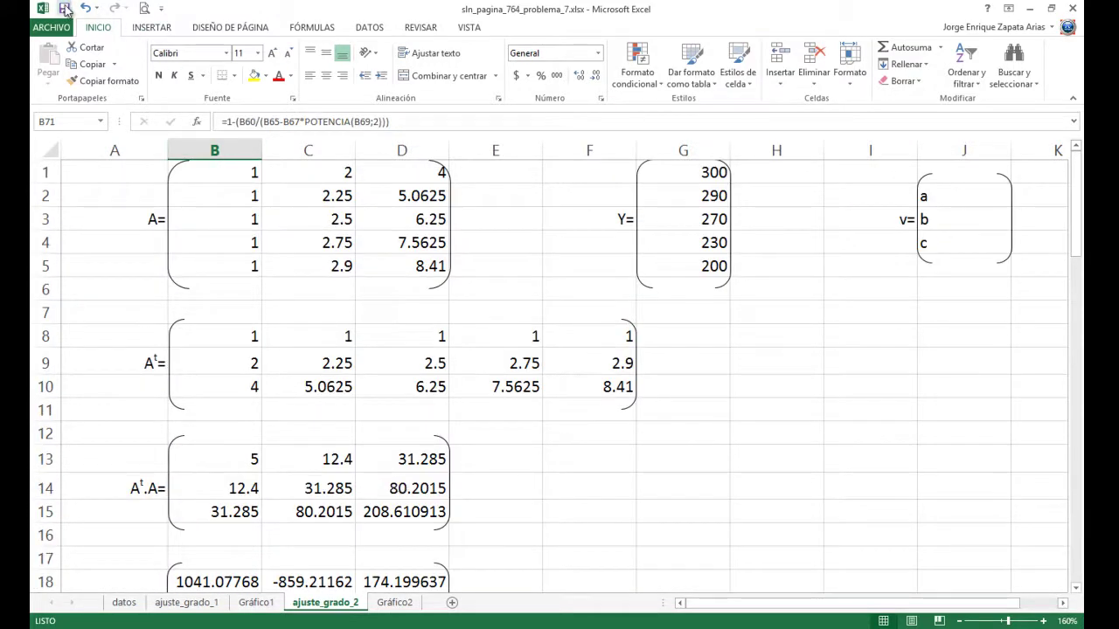
Reread the problem statement on the datos sheet and review the linear-fit calculations on ajuste_grado_1 from matrix A to %Error
click(124, 602)
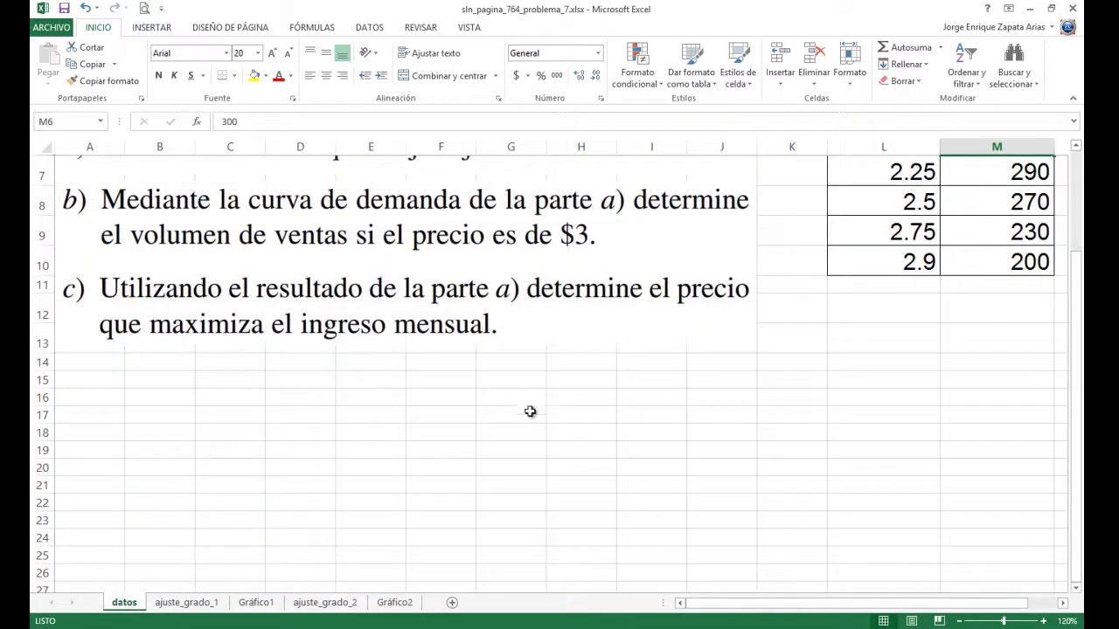
scroll(530, 412, up, 3)
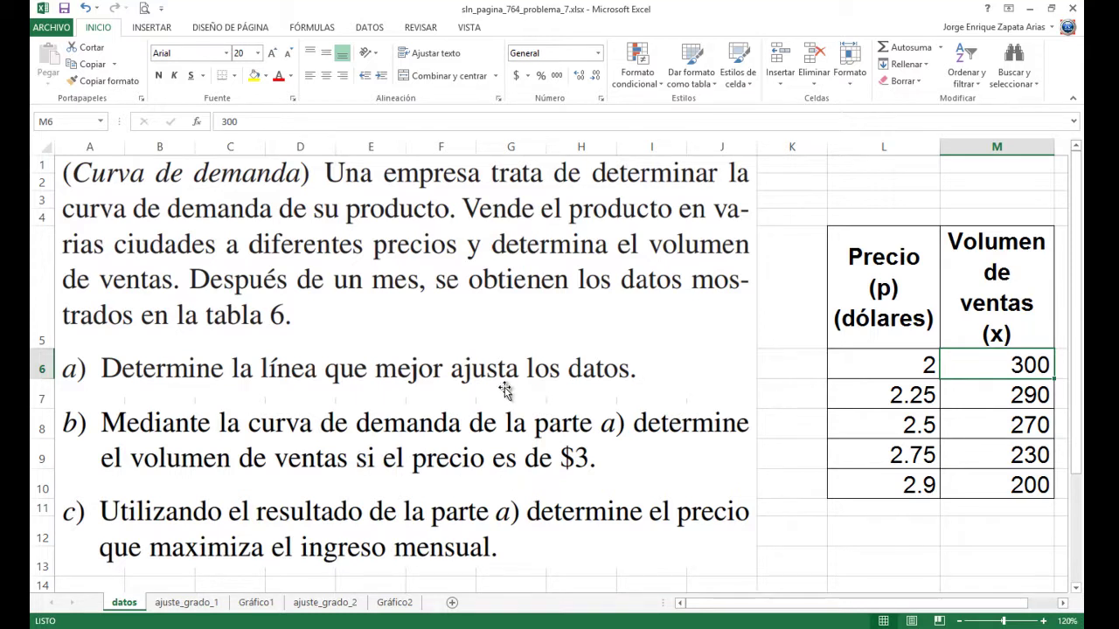
click(186, 602)
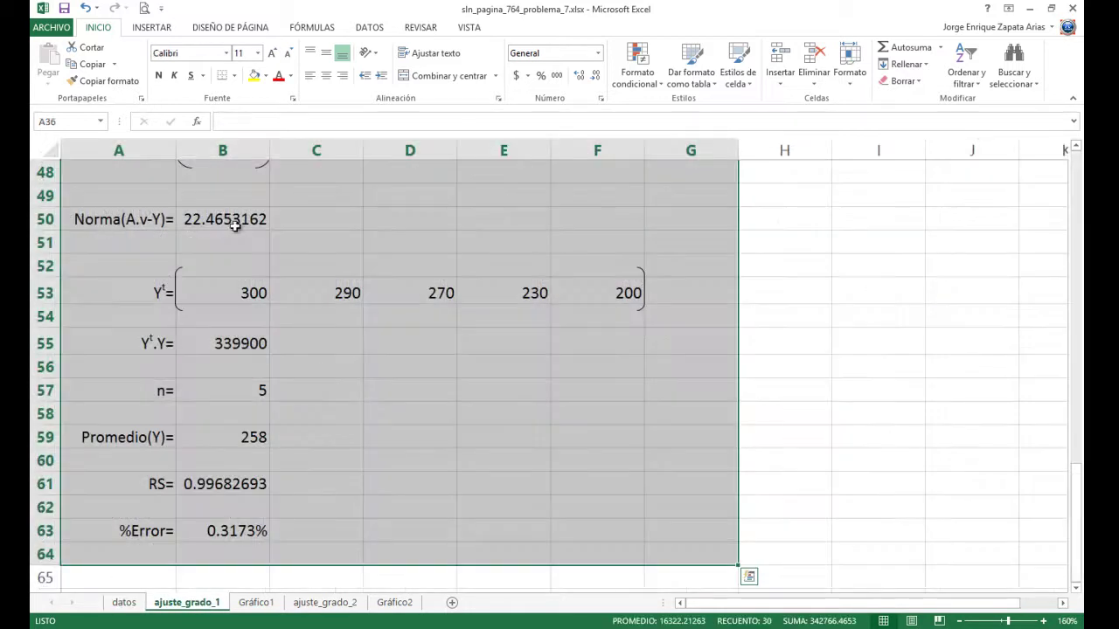
scroll(390, 495, up, 16)
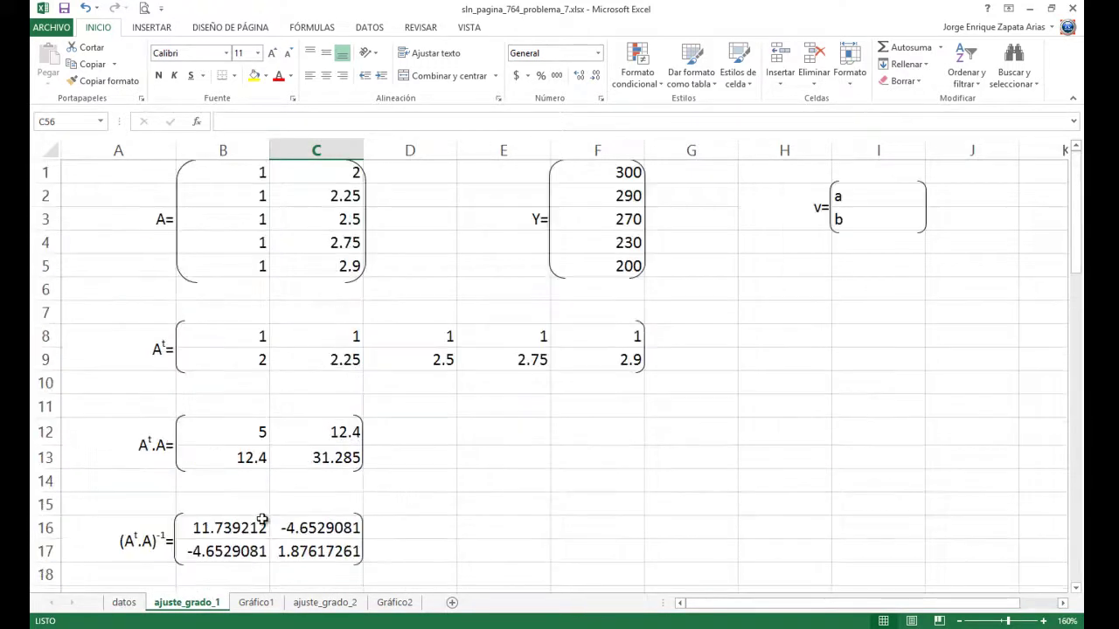
scroll(322, 358, down, 2)
scroll(687, 427, up, 3)
scroll(445, 289, down, 17)
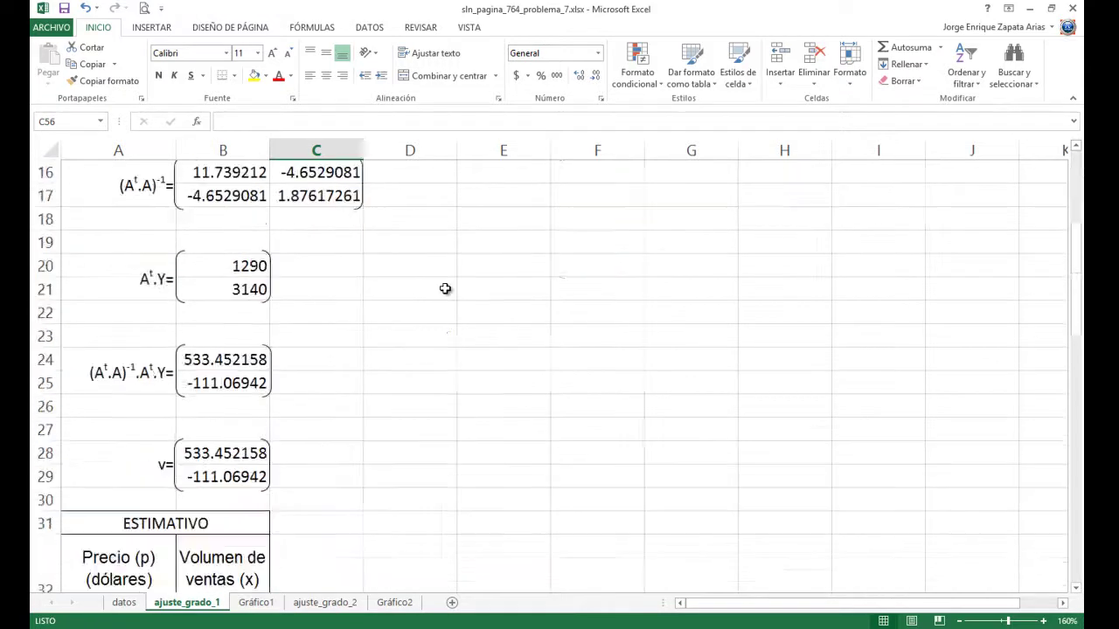
scroll(445, 292, up, 14)
scroll(444, 291, up, 3)
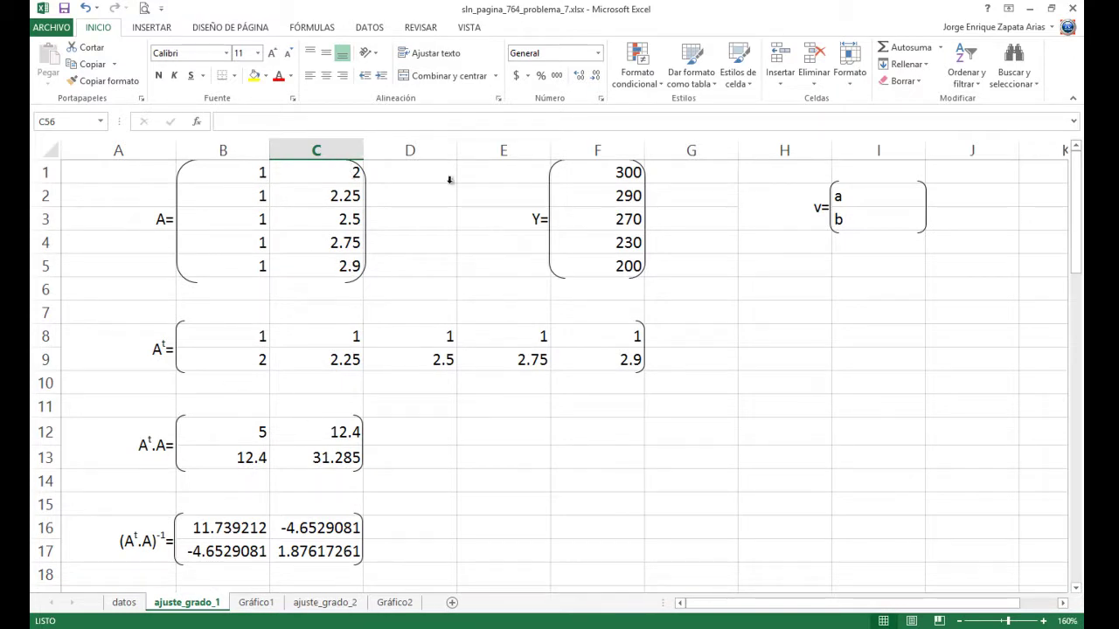
scroll(642, 366, down, 4)
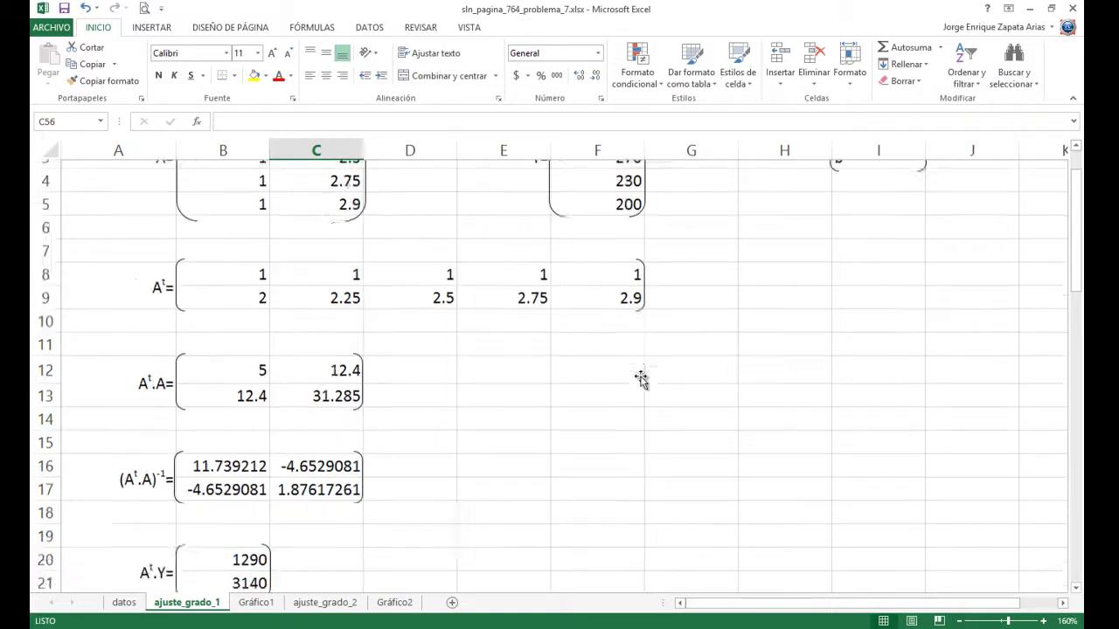
scroll(642, 378, down, 3)
scroll(640, 376, down, 5)
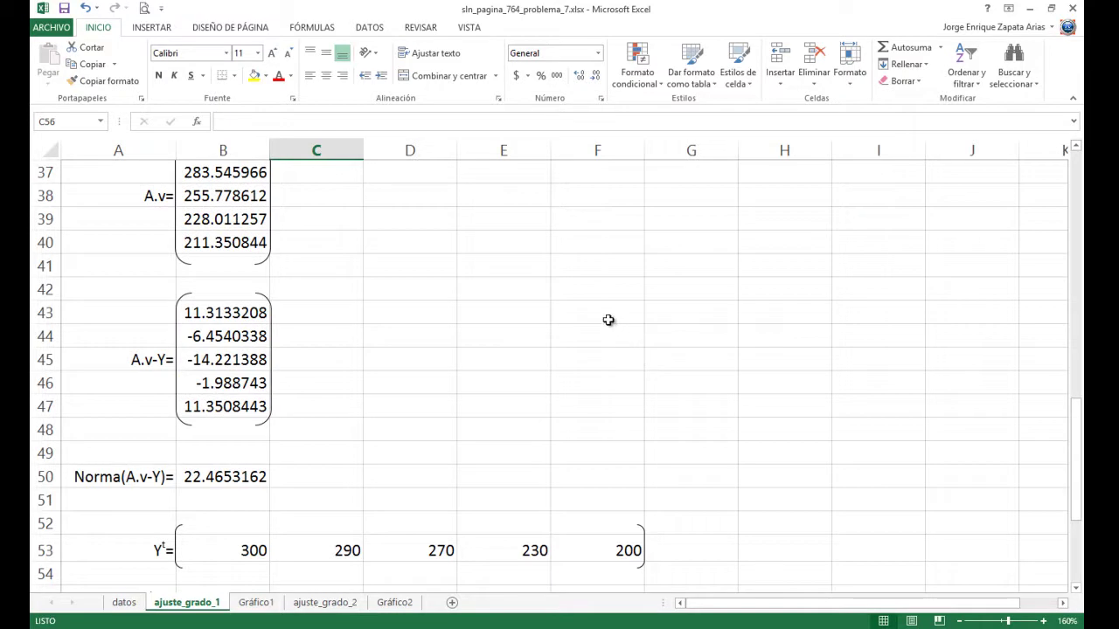
scroll(604, 313, down, 6)
scroll(600, 309, up, 2)
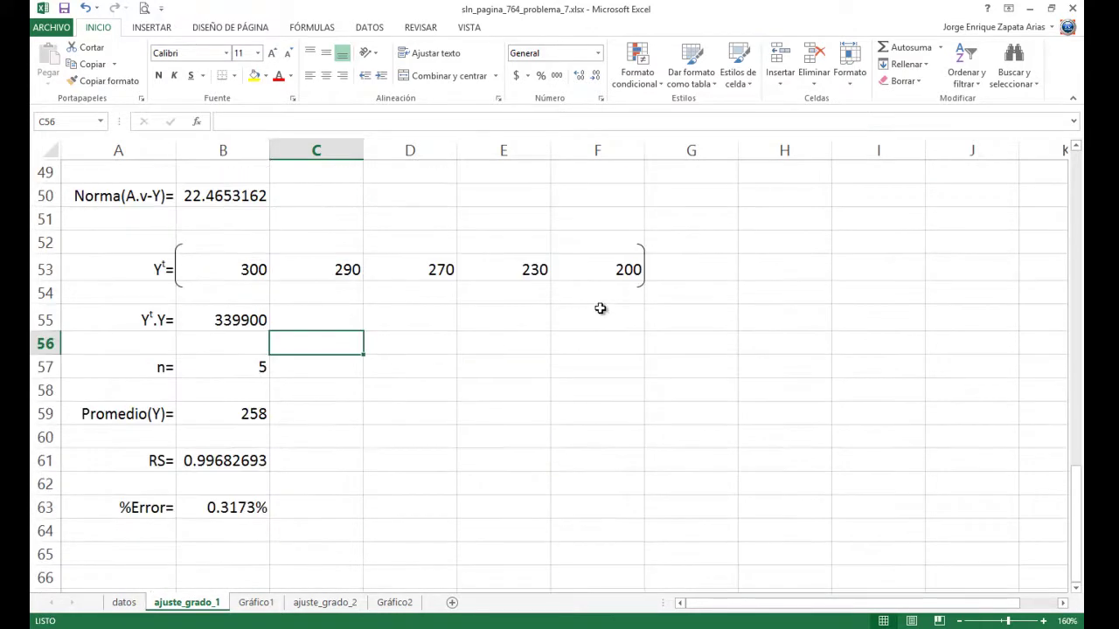
scroll(599, 307, up, 16)
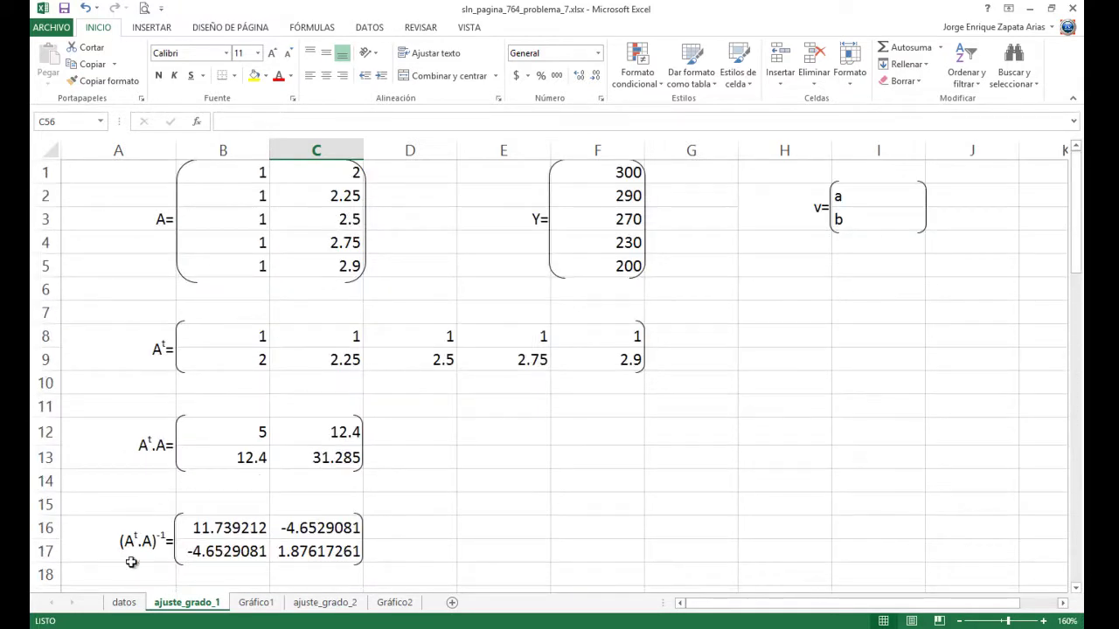
Check the protection settings of the empty cells L1:M3 on the datos sheet
click(124, 602)
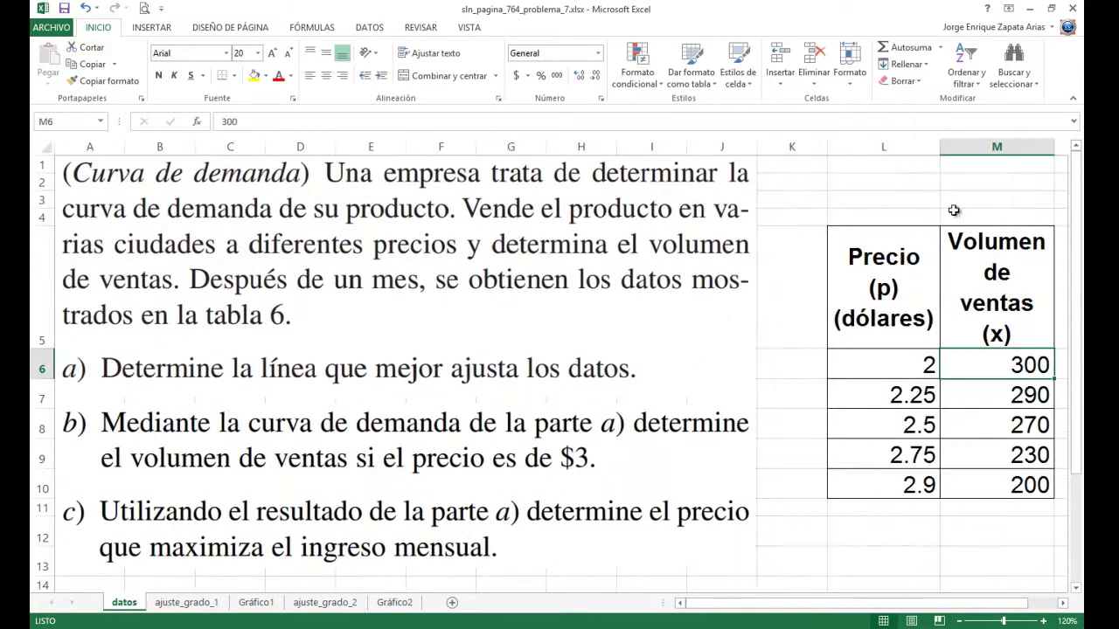
drag(875, 165, 957, 195)
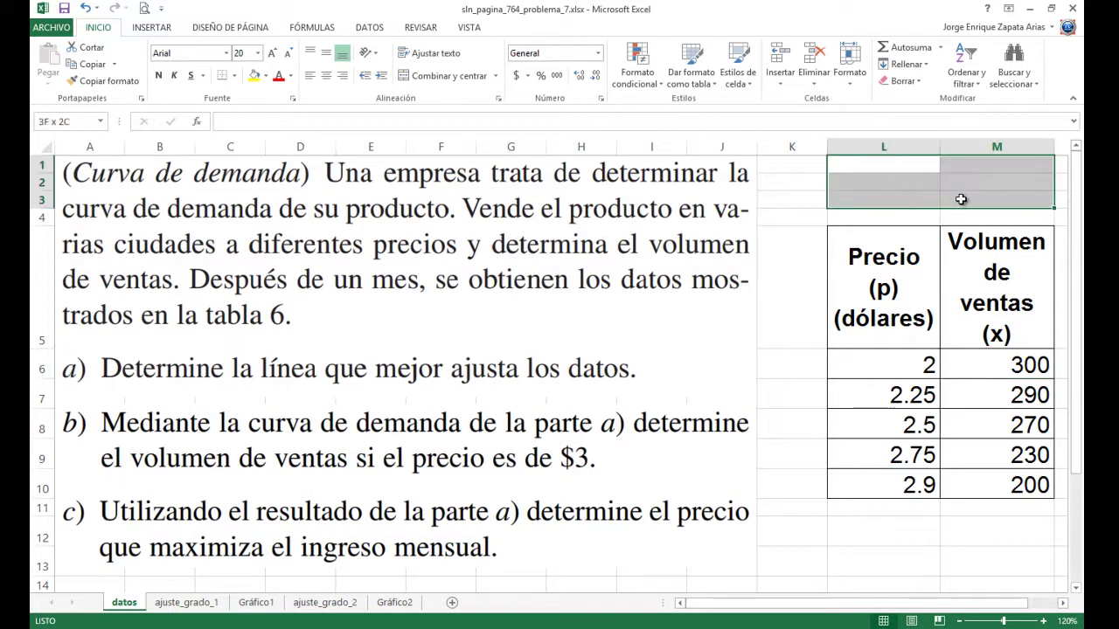
right_click(899, 181)
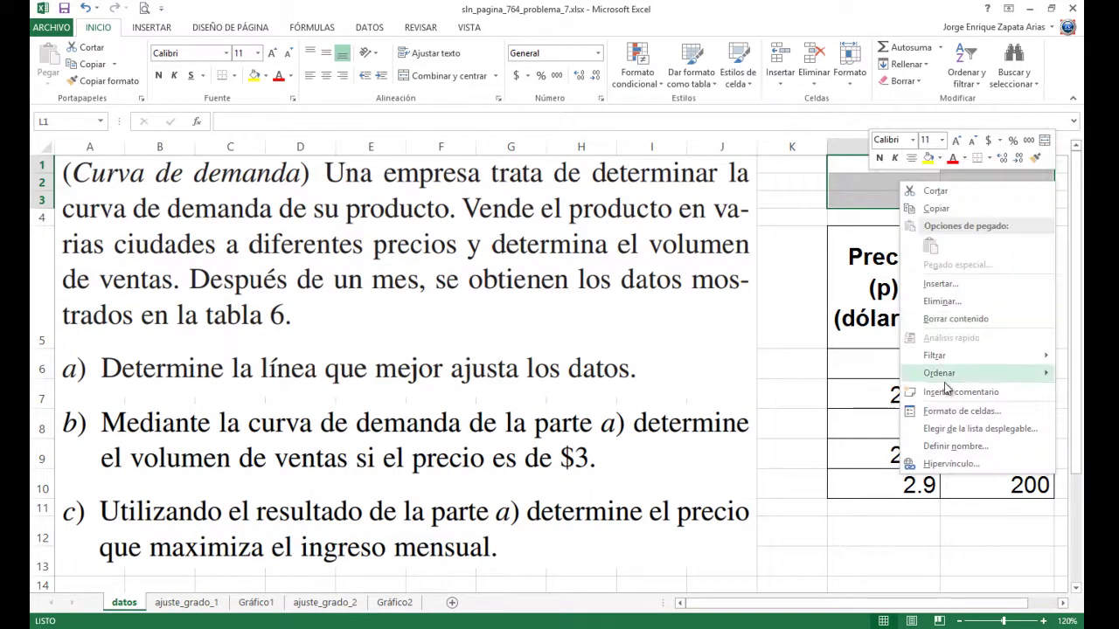
click(937, 412)
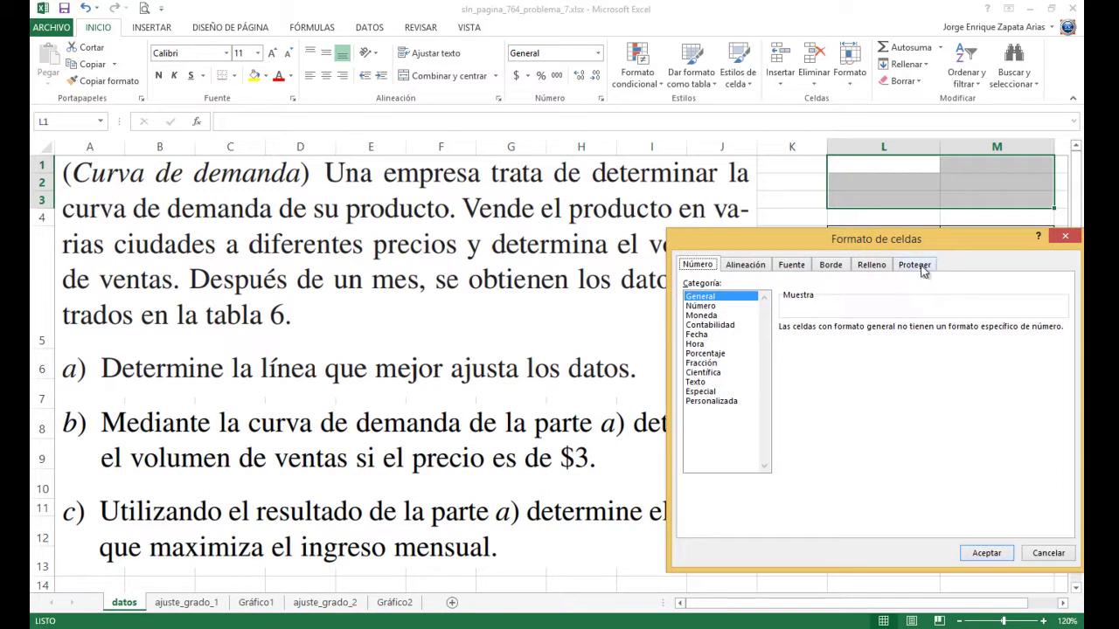
click(914, 265)
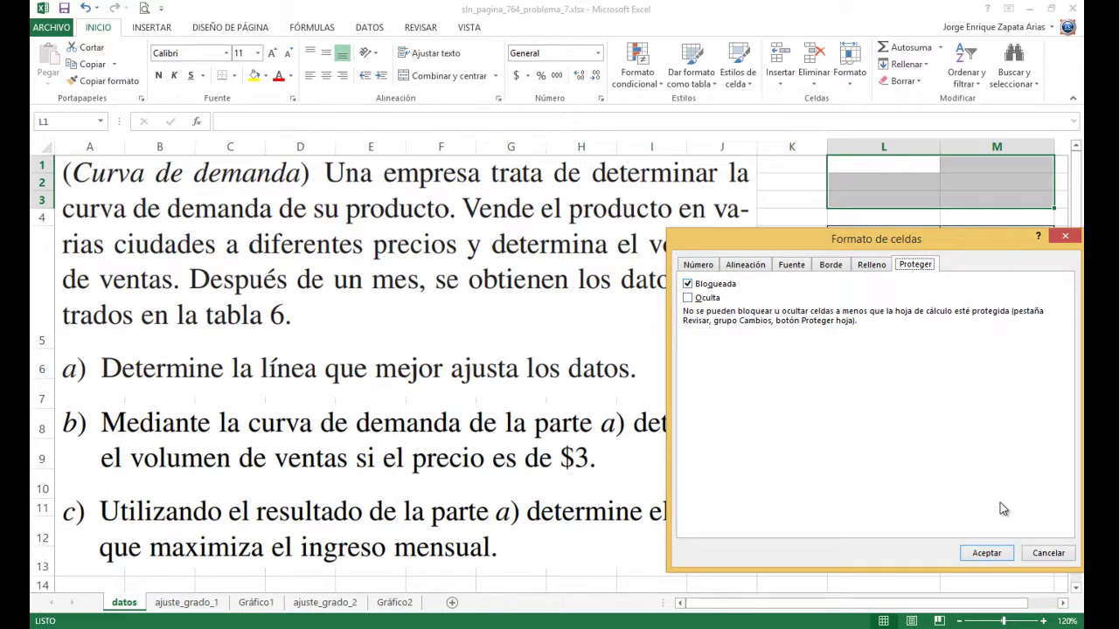
click(1049, 554)
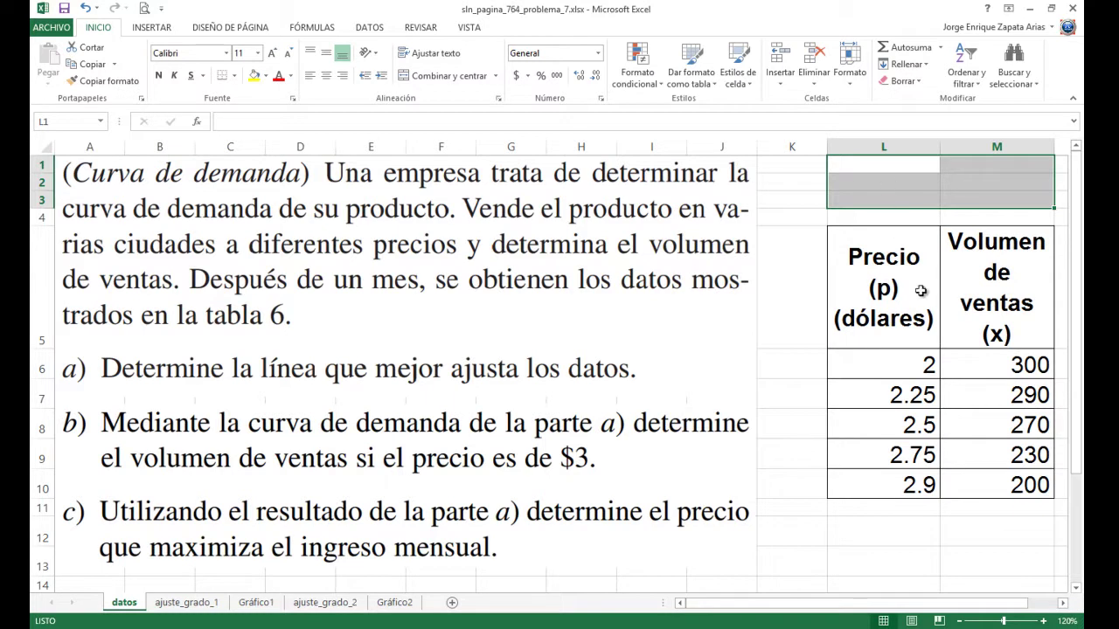
Unlock the price and sales volume data cells L6:M10 on the datos sheet
drag(882, 368, 981, 484)
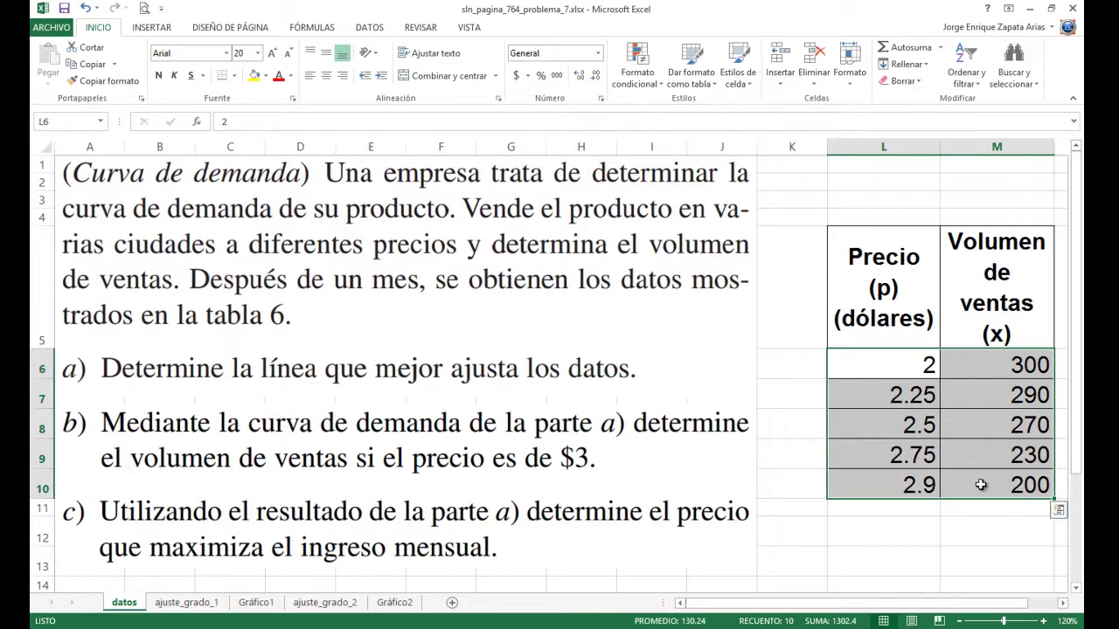
right_click(854, 396)
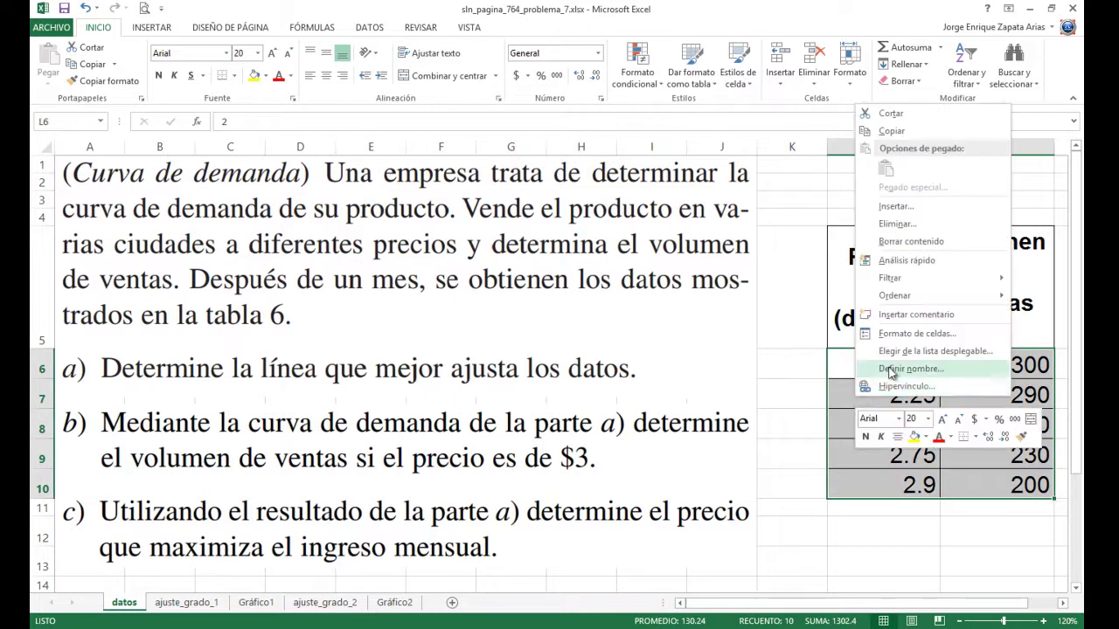
click(904, 342)
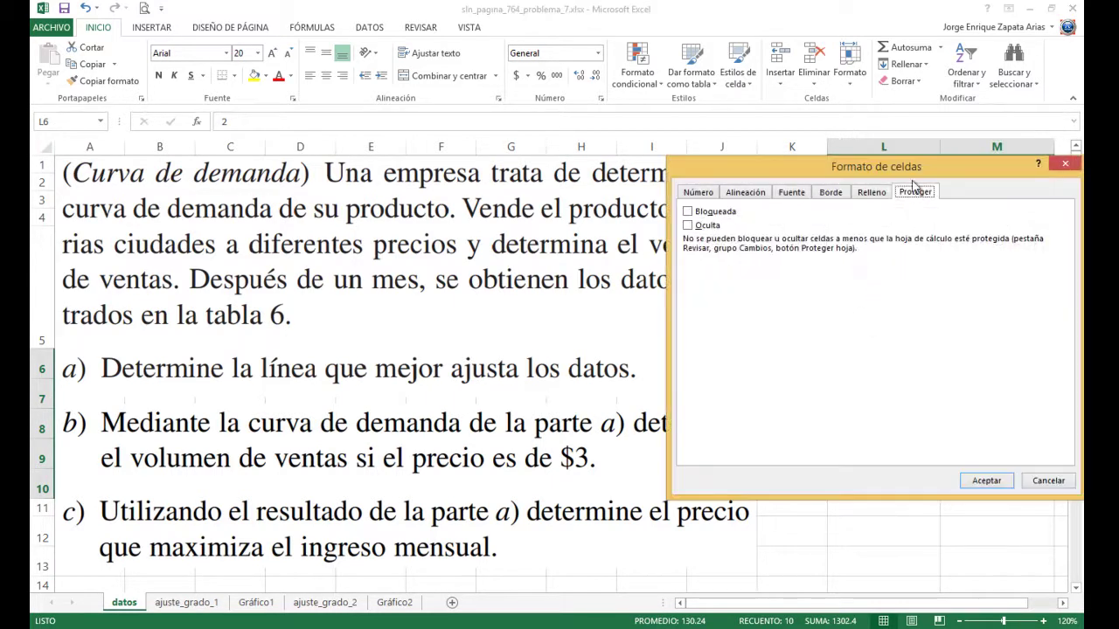
click(689, 214)
click(982, 479)
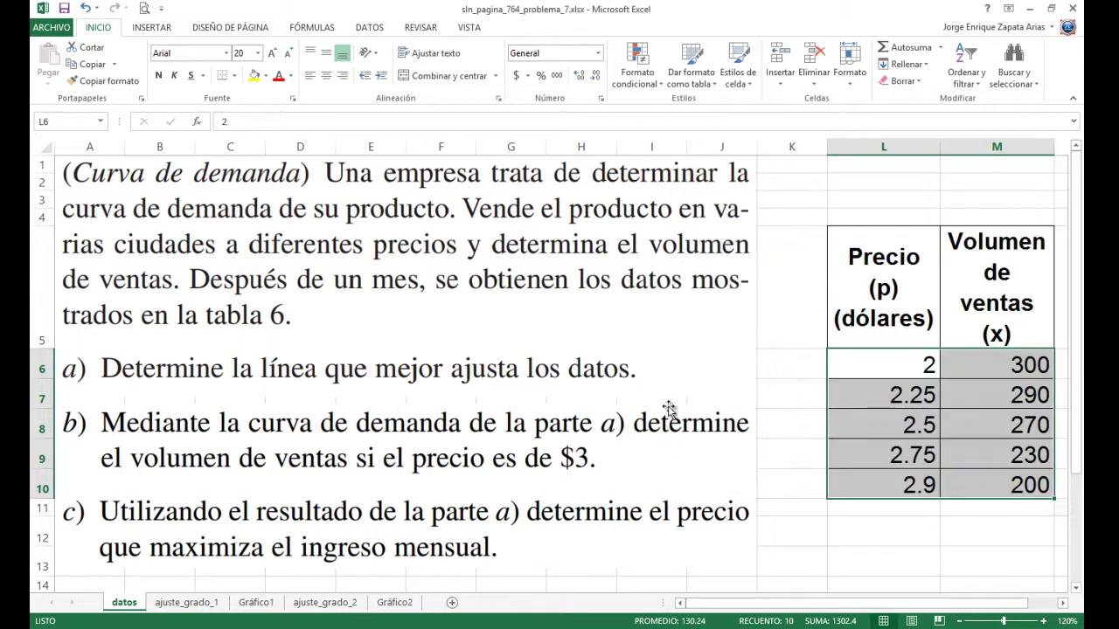
click(866, 365)
drag(865, 366, 981, 480)
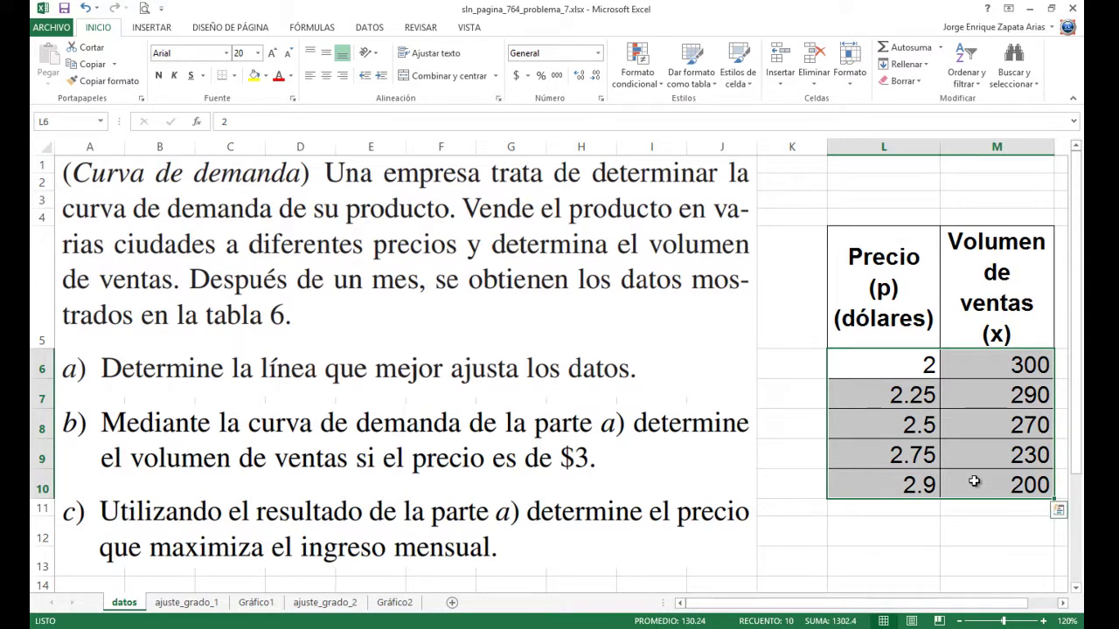
Unlock the estimate's price cell A33 on the ajuste_grado_1 sheet
click(199, 610)
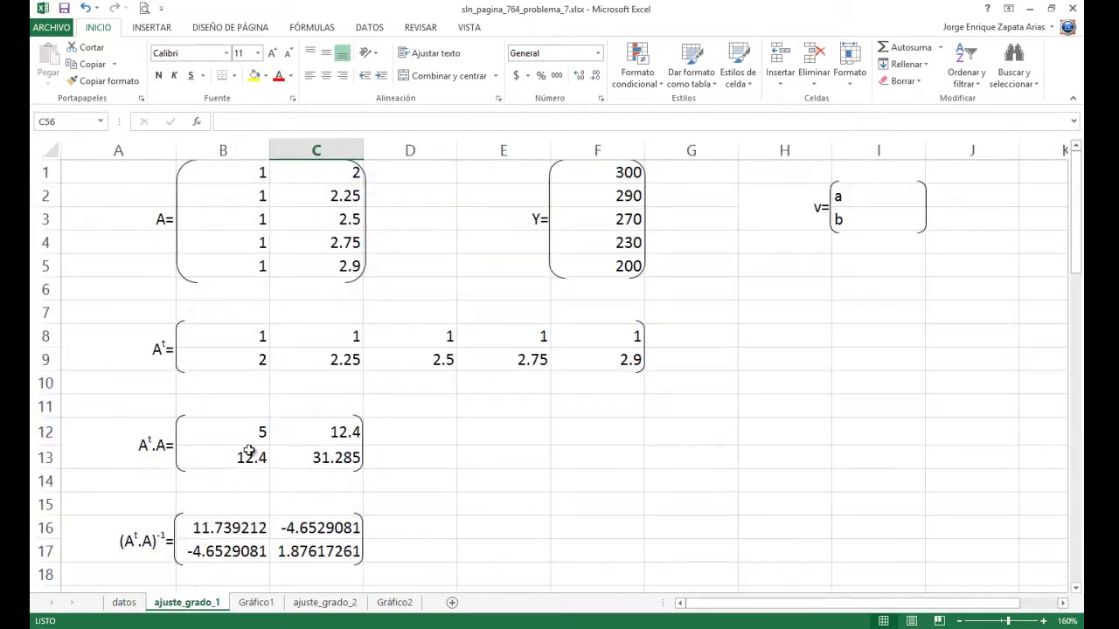
scroll(242, 457, down, 8)
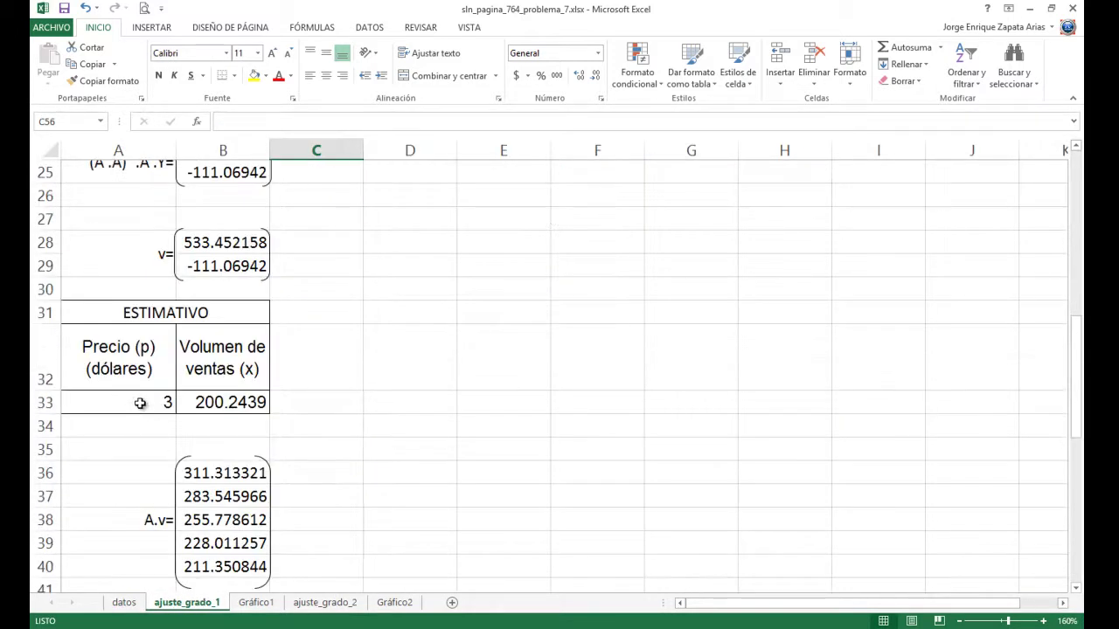
right_click(140, 403)
click(196, 340)
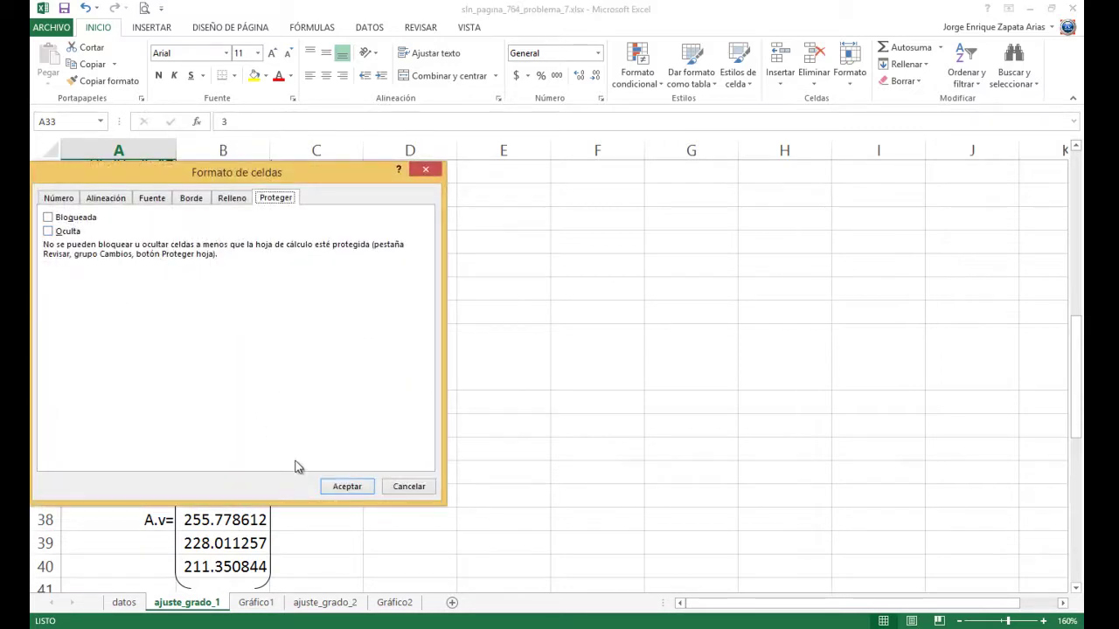
click(349, 487)
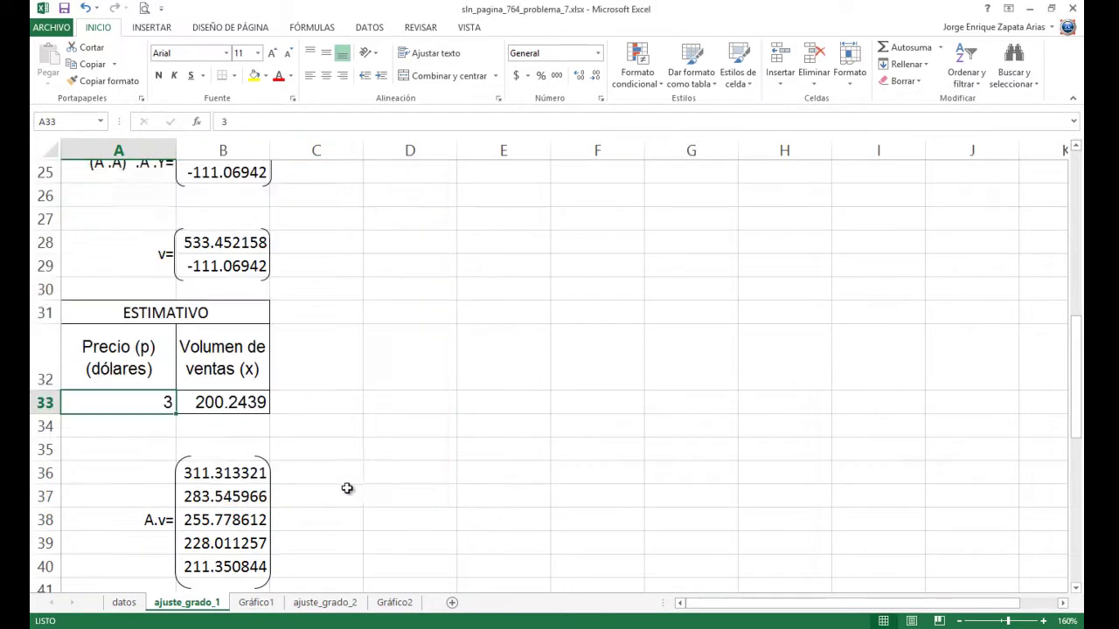
Unlock the estimate's price cell A40 on the ajuste_grado_2 sheet
click(325, 602)
scroll(271, 495, down, 11)
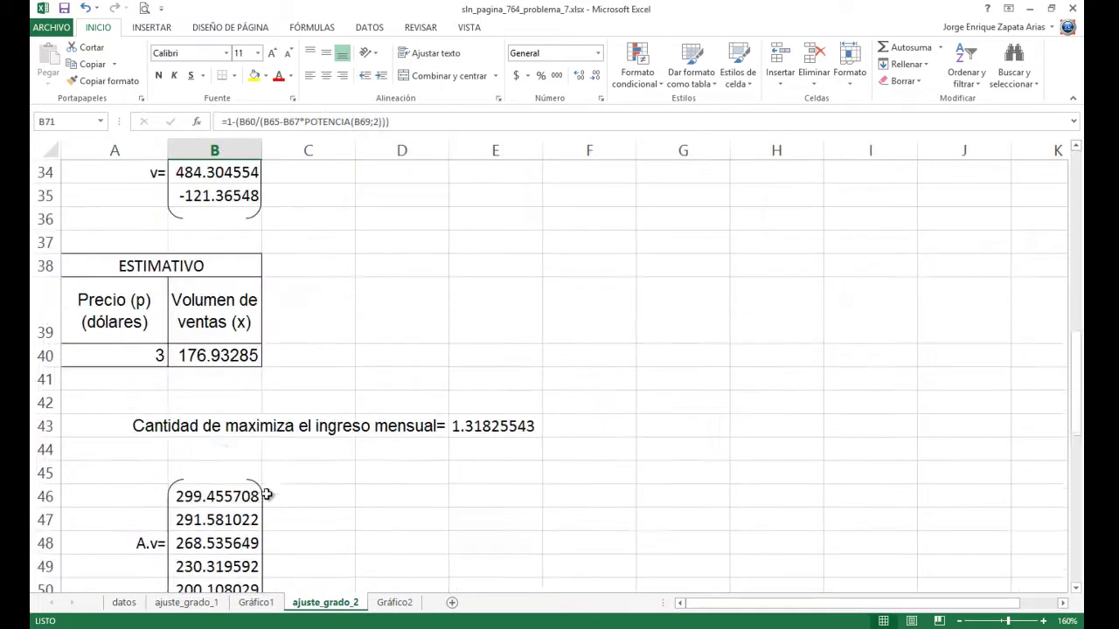
right_click(140, 360)
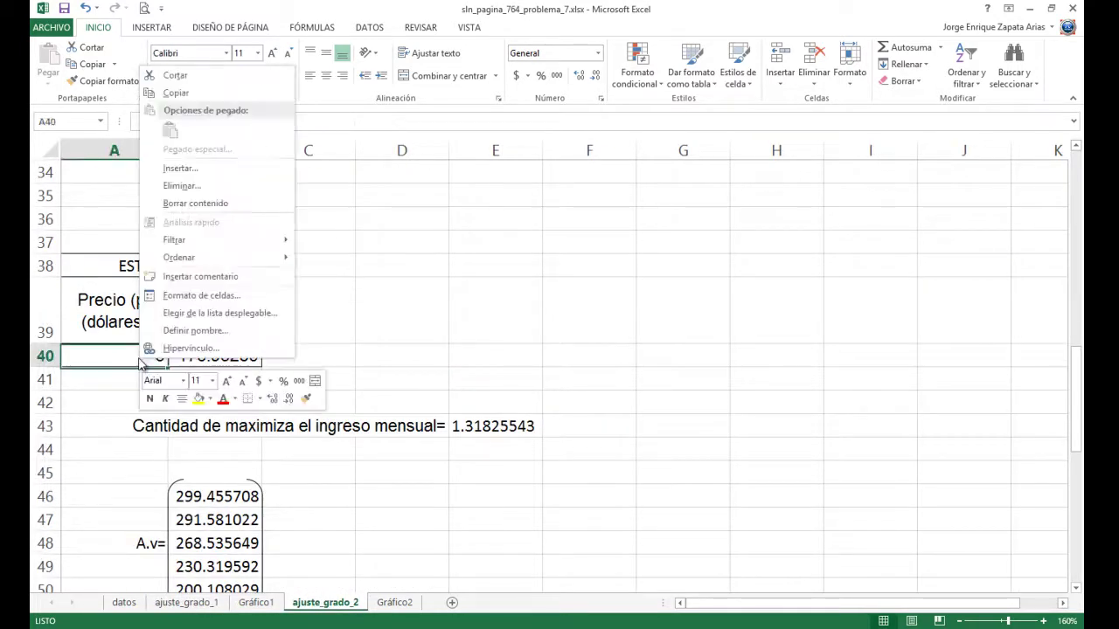
click(201, 296)
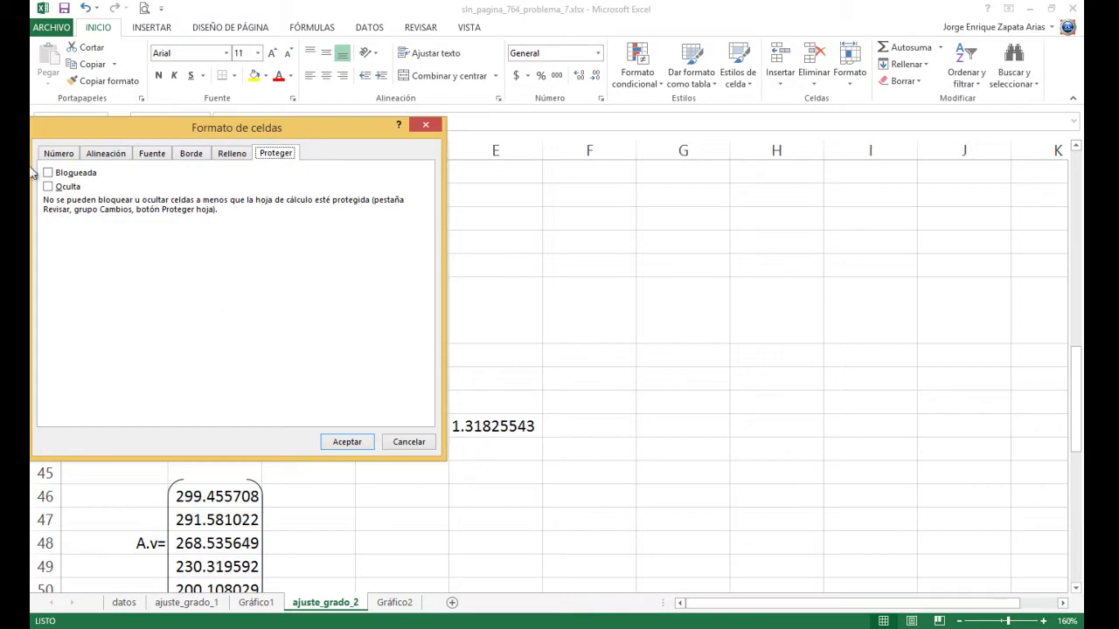
click(347, 441)
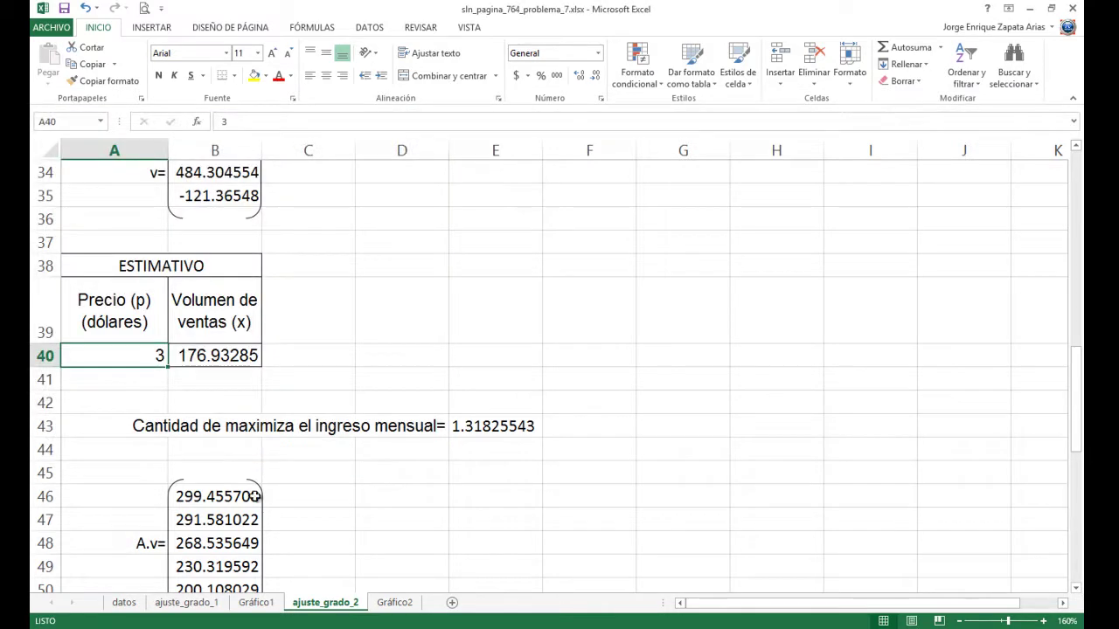
Review the datos sheet, both fit sheets and the charts on Gráfico1 and Gráfico2
click(124, 602)
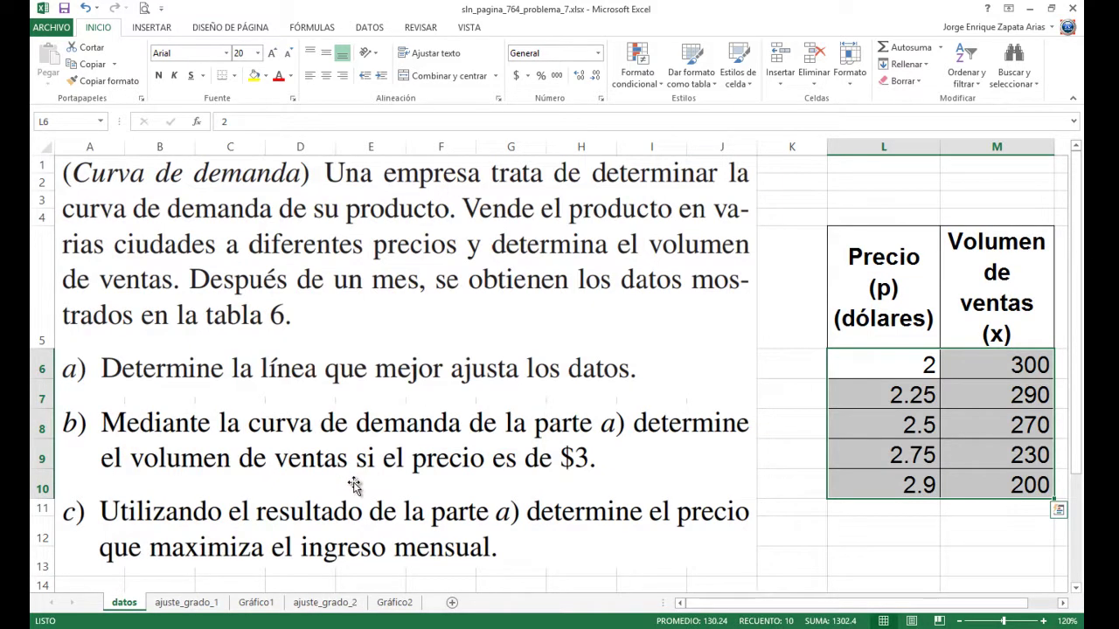
click(754, 417)
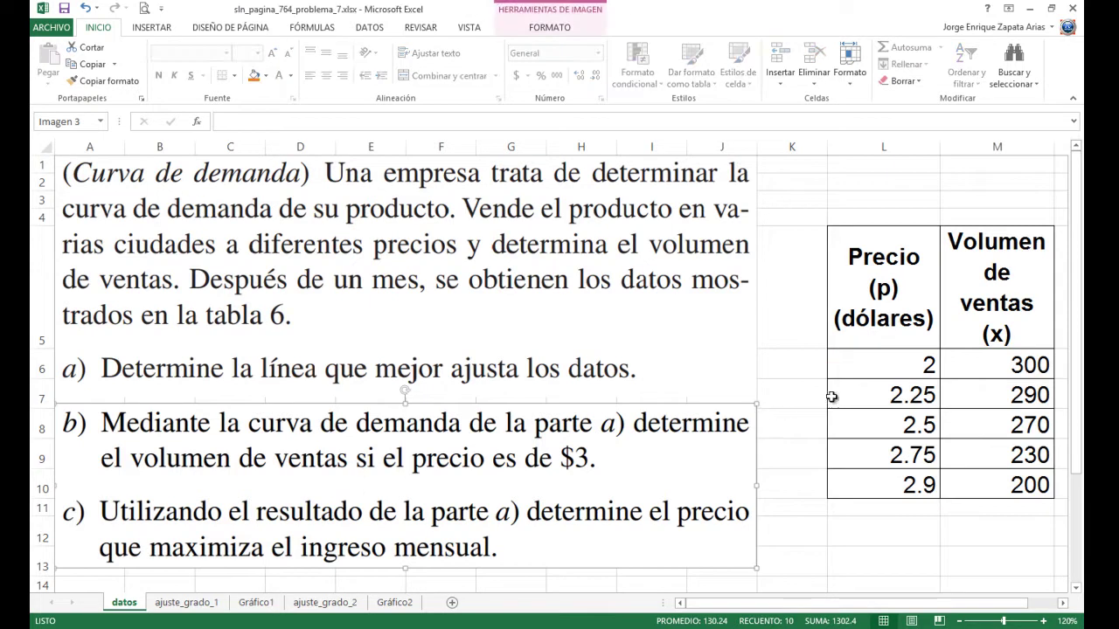
click(861, 374)
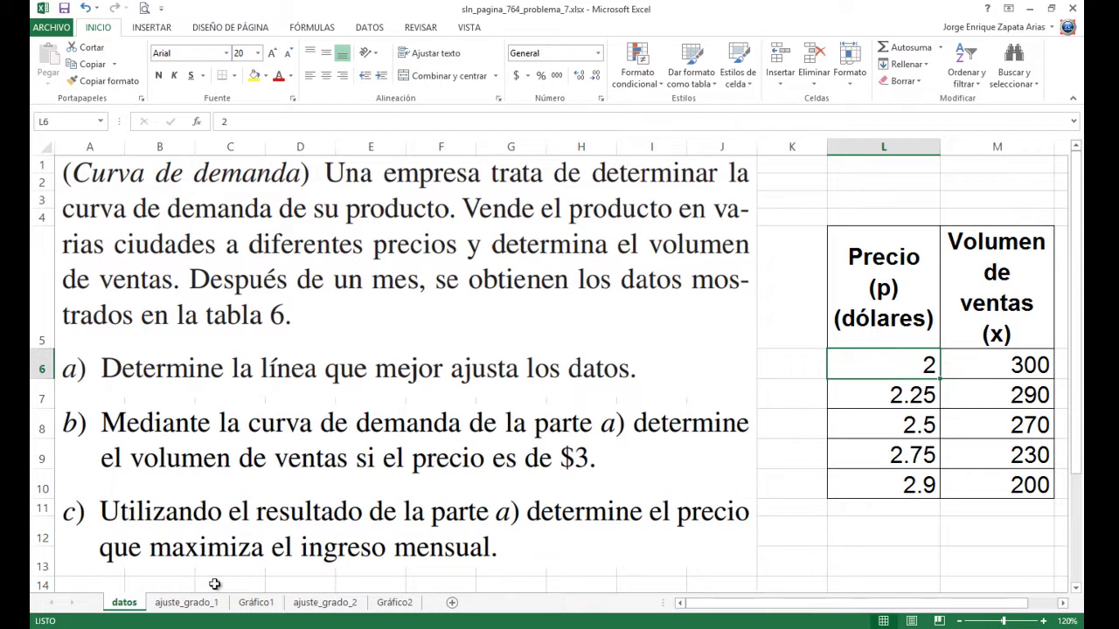
click(187, 602)
click(256, 602)
click(325, 602)
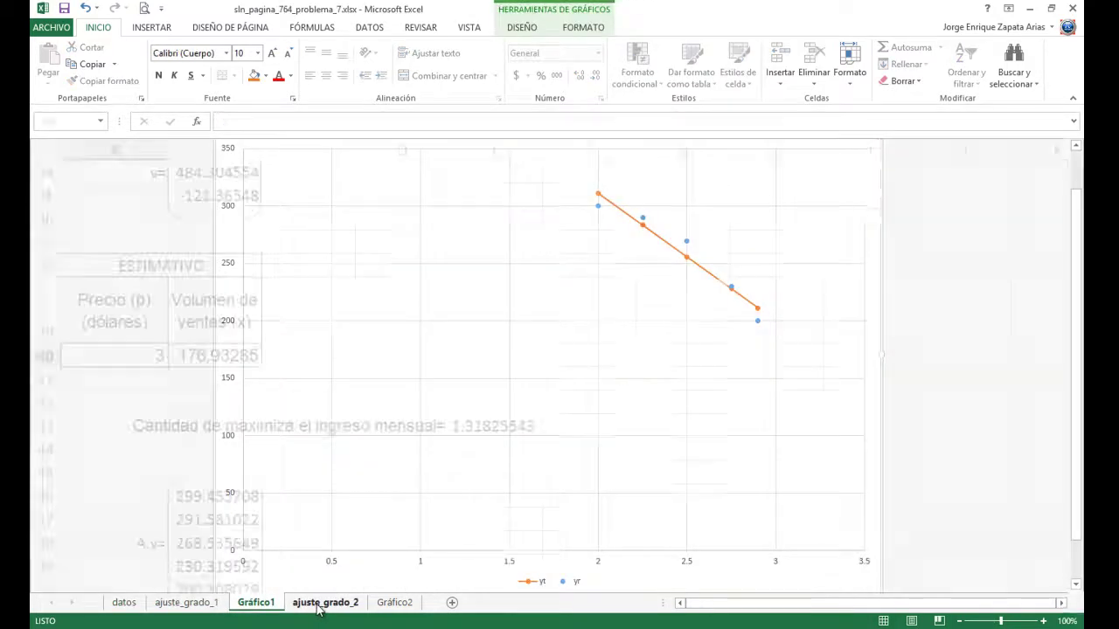
click(385, 602)
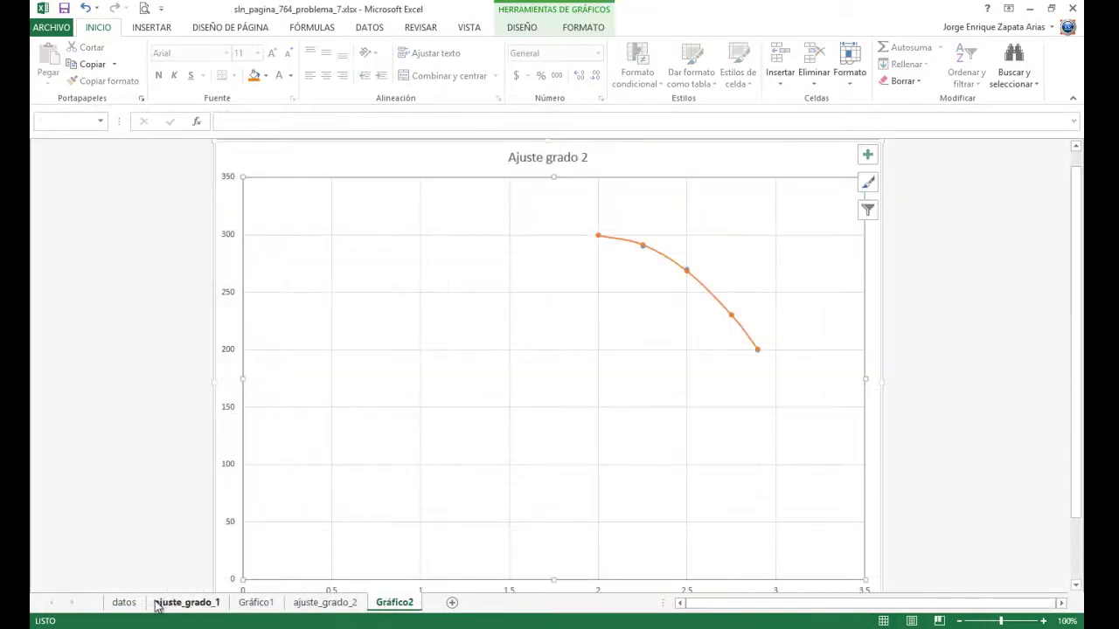
Hide the gridlines and the row and column headings on the datos sheet
click(127, 602)
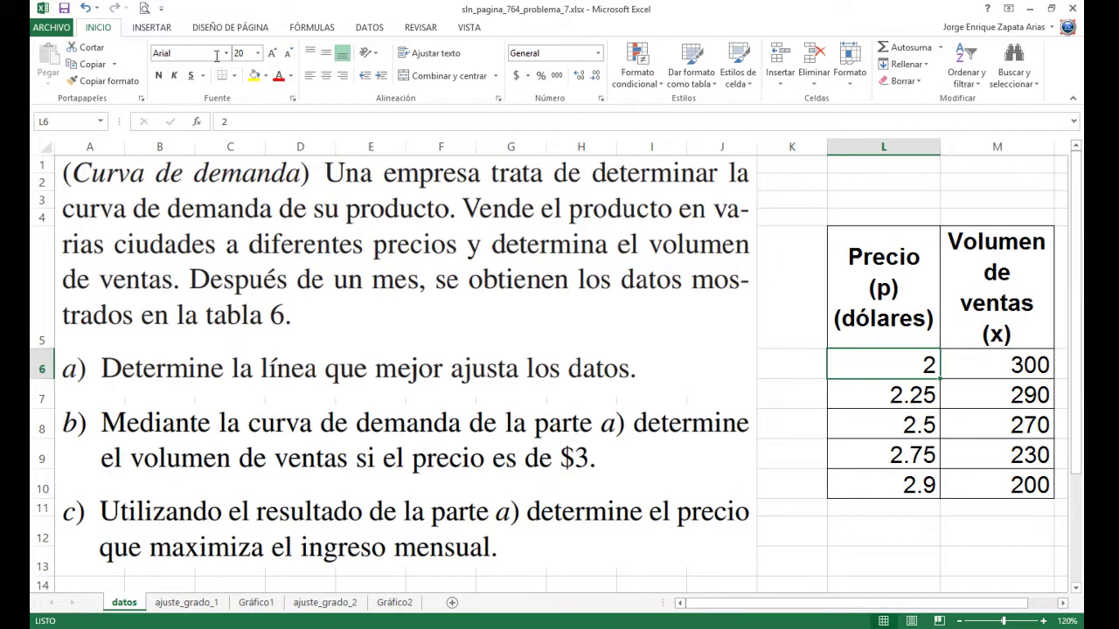
click(230, 27)
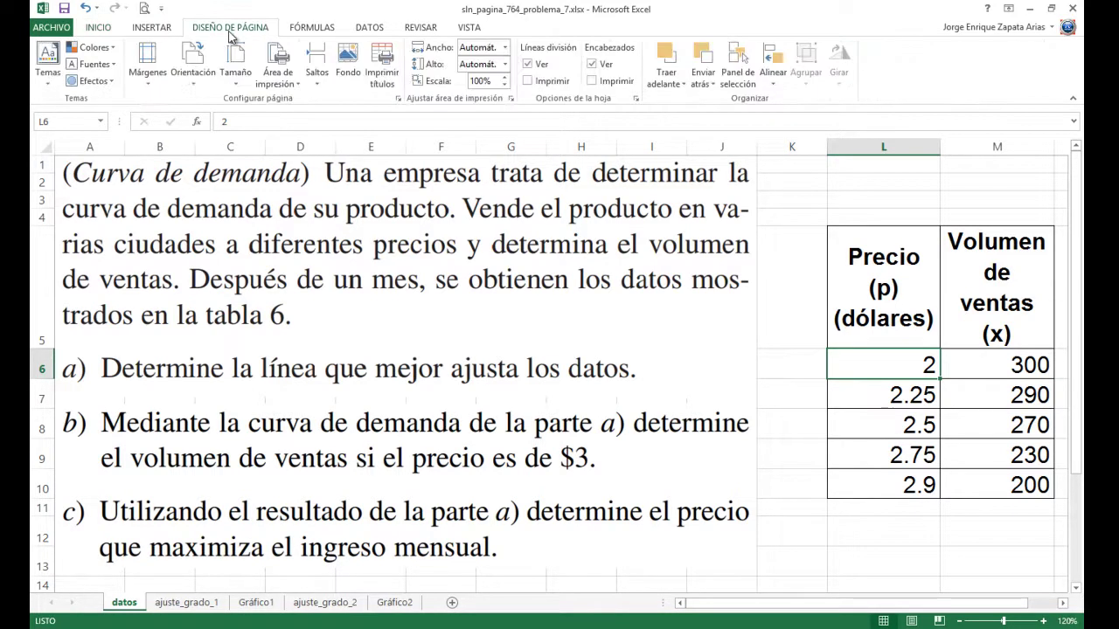
click(528, 64)
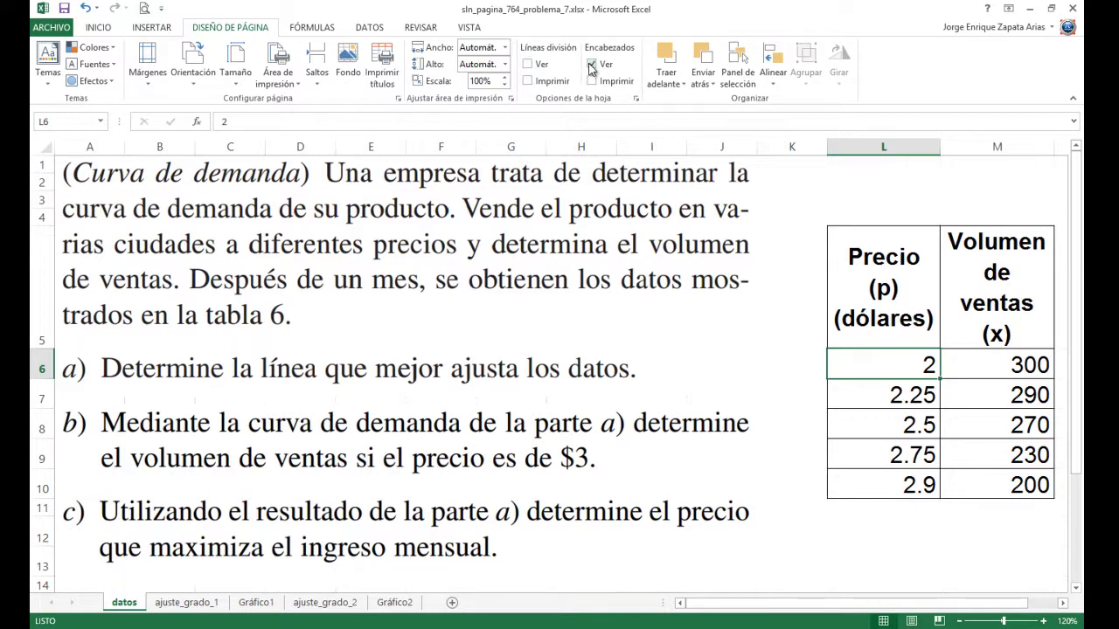
click(591, 64)
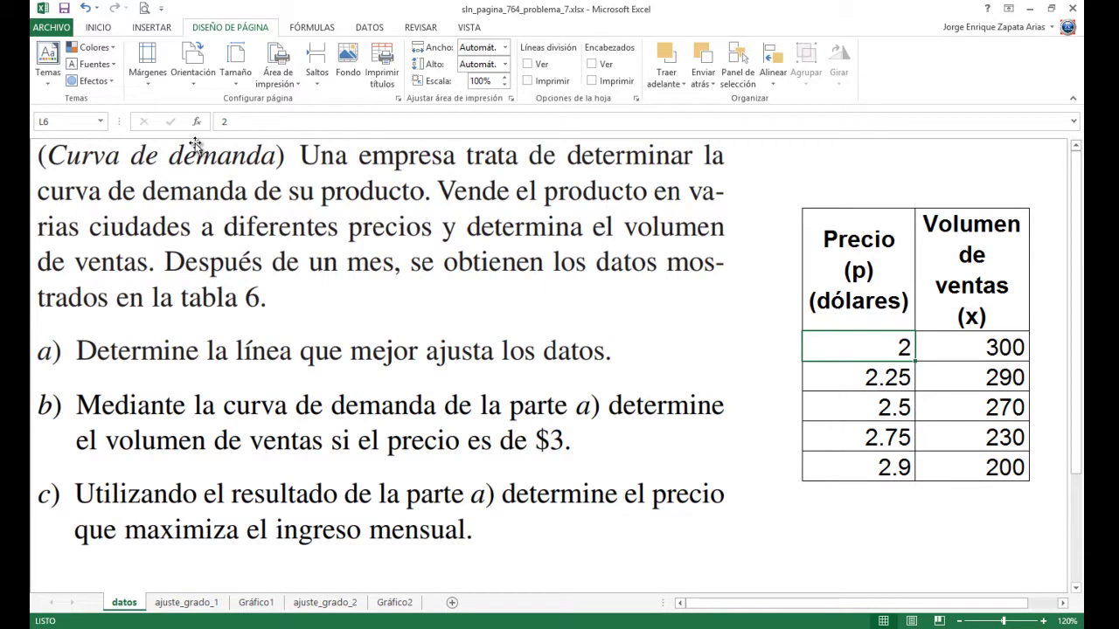
Protect the datos sheet, allowing only unlocked cells to be selected, and enter and confirm the unprotect password
click(417, 29)
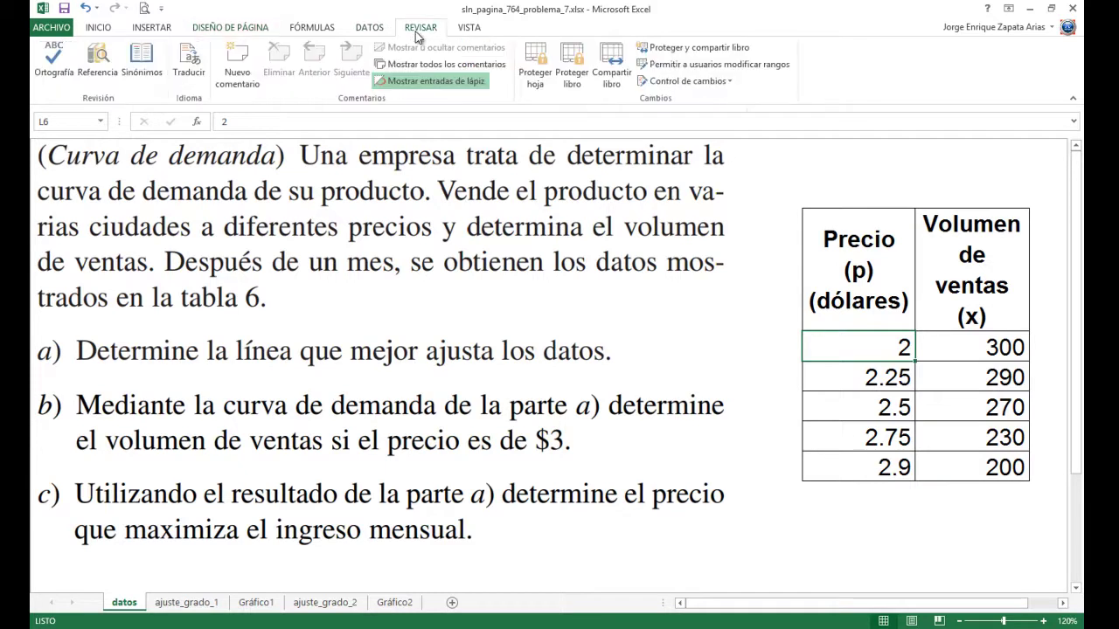
click(541, 76)
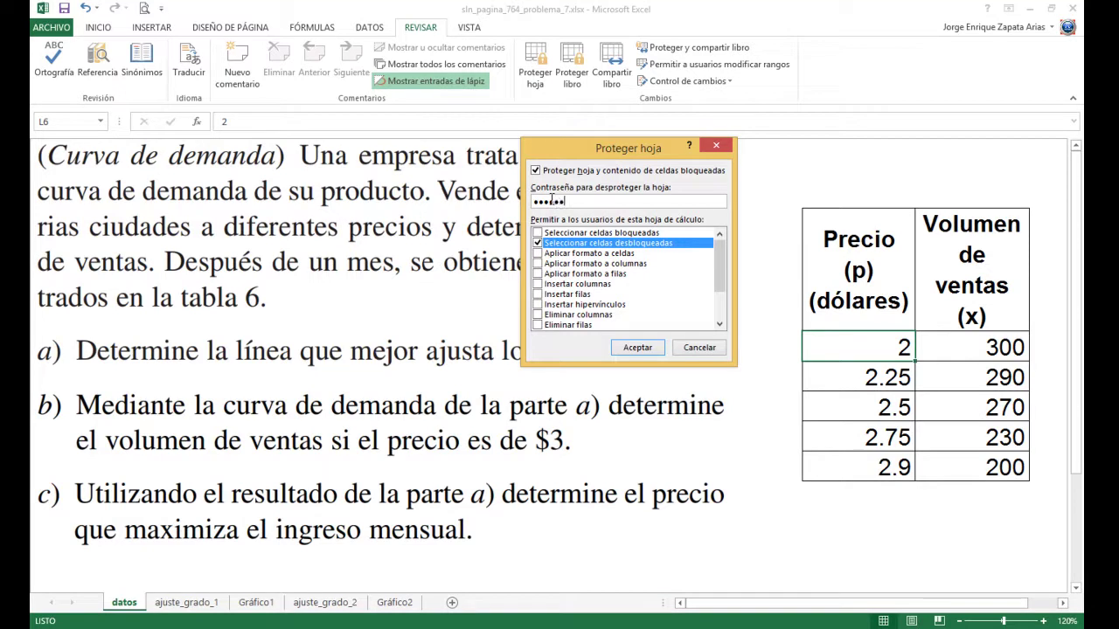
key(Return)
text(1)
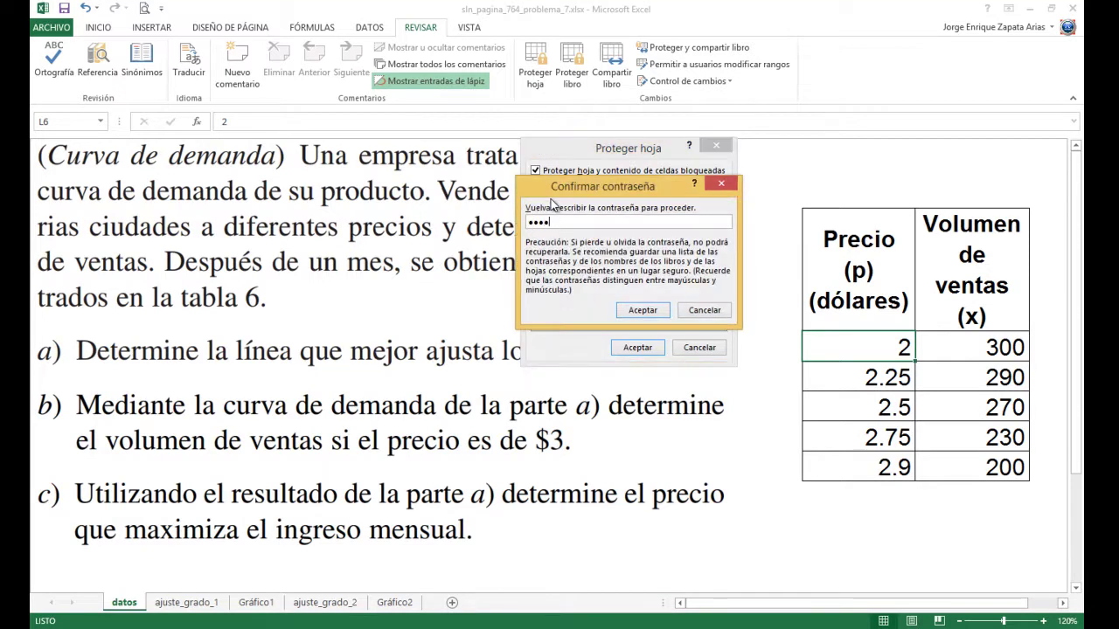
key(Return)
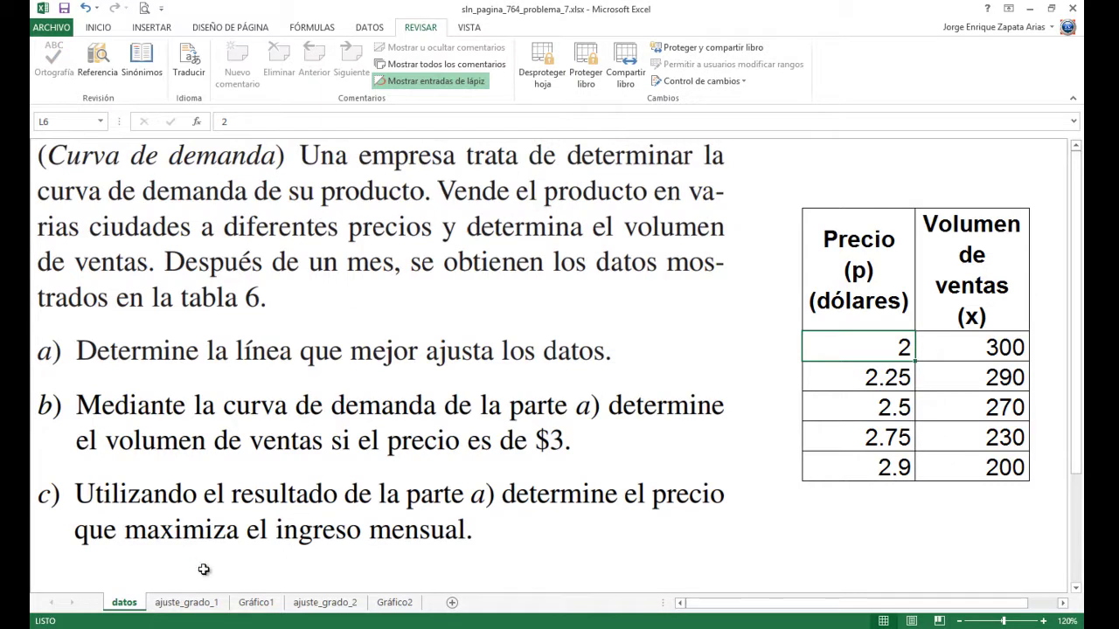
Hide the gridlines and the row and column headings on the ajuste_grado_1 sheet
click(184, 608)
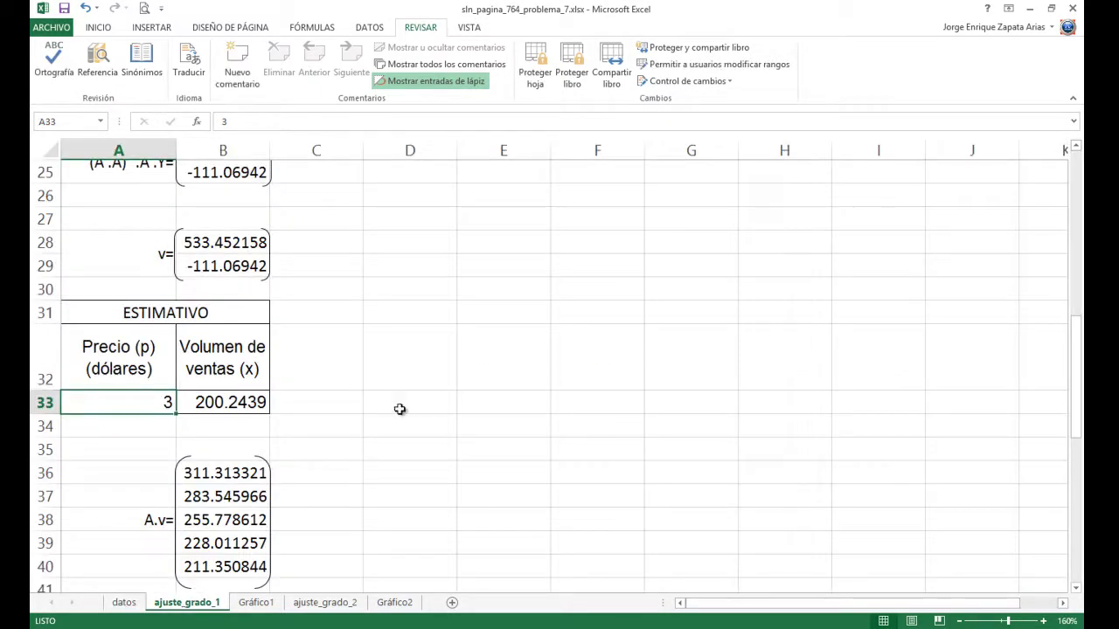
scroll(400, 408, up, 8)
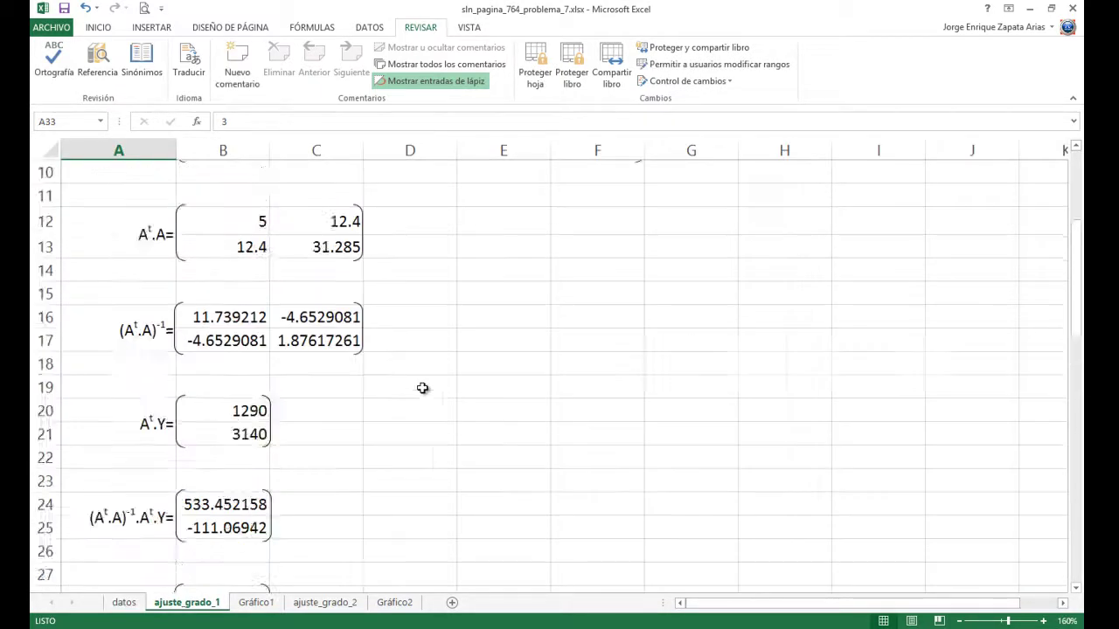
click(230, 27)
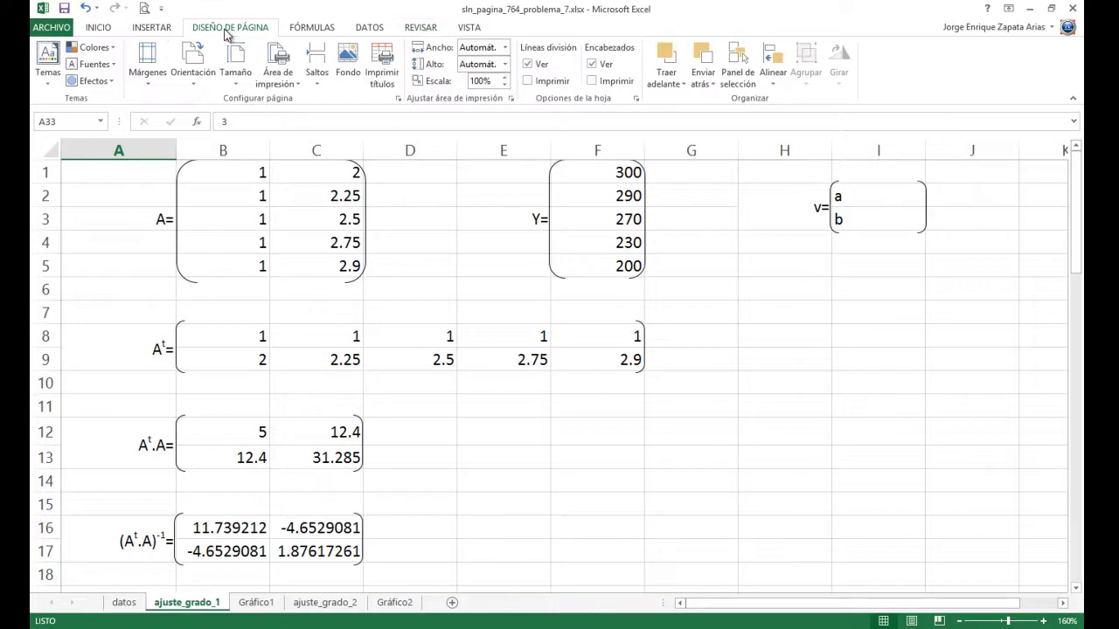
click(528, 64)
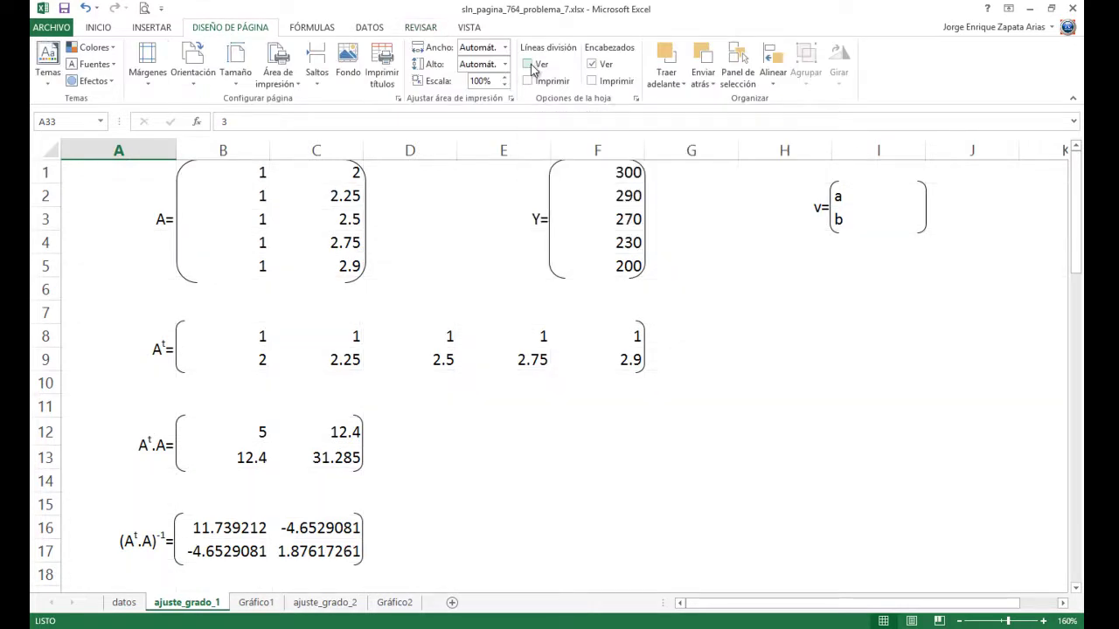
click(592, 65)
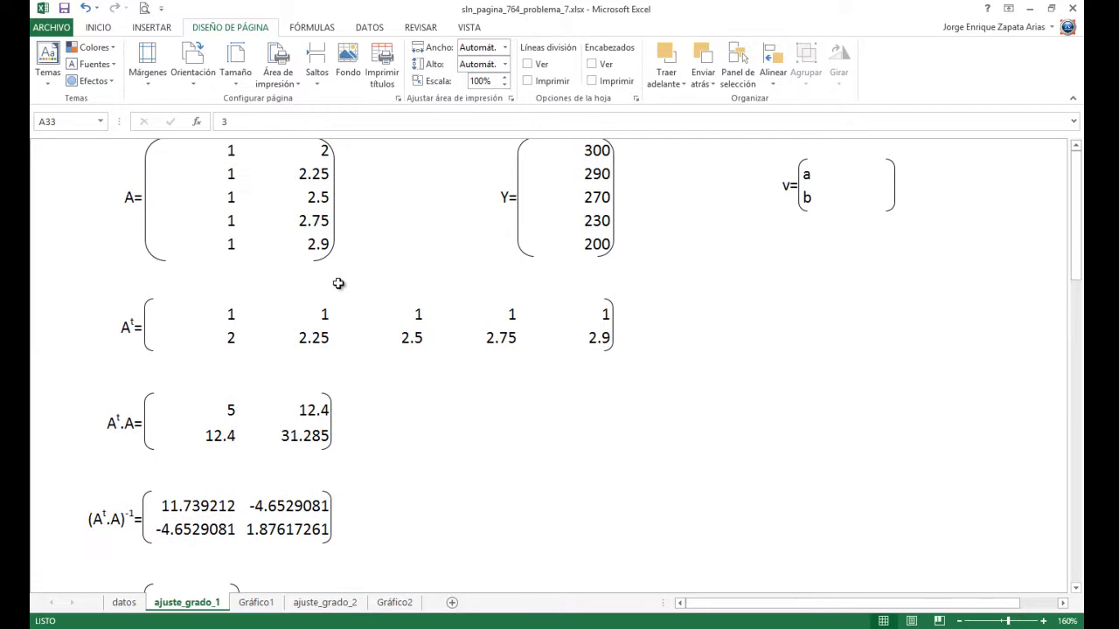
Protect the ajuste_grado_1 sheet, allowing only unlocked cells to be selected, and enter and confirm the unprotect password
scroll(339, 283, down, 5)
scroll(339, 284, down, 7)
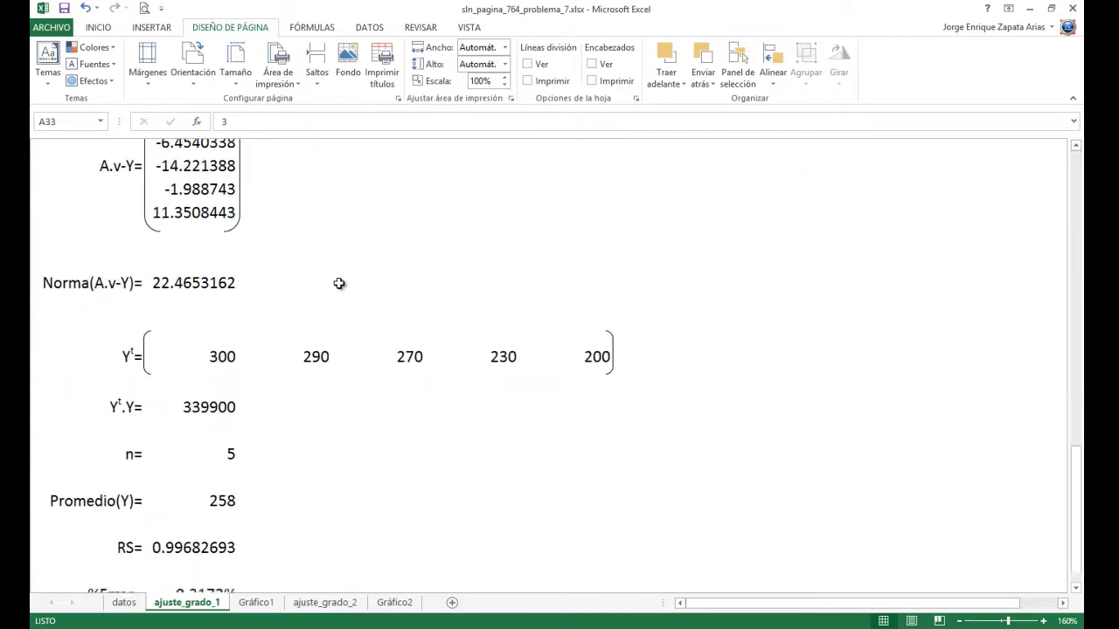
scroll(339, 283, up, 1)
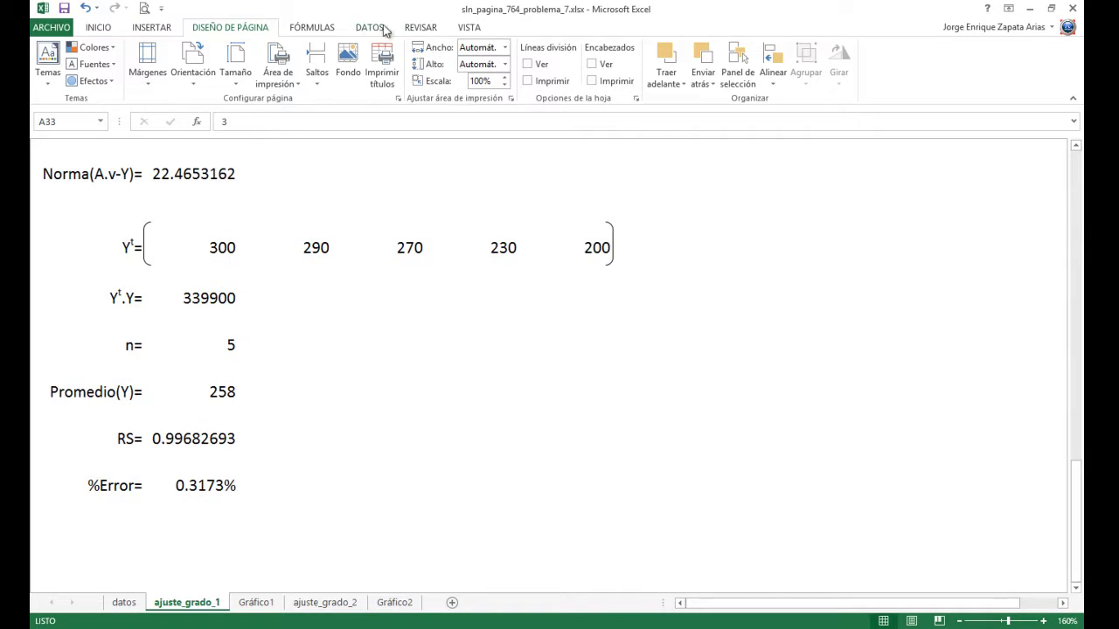
click(415, 28)
click(536, 73)
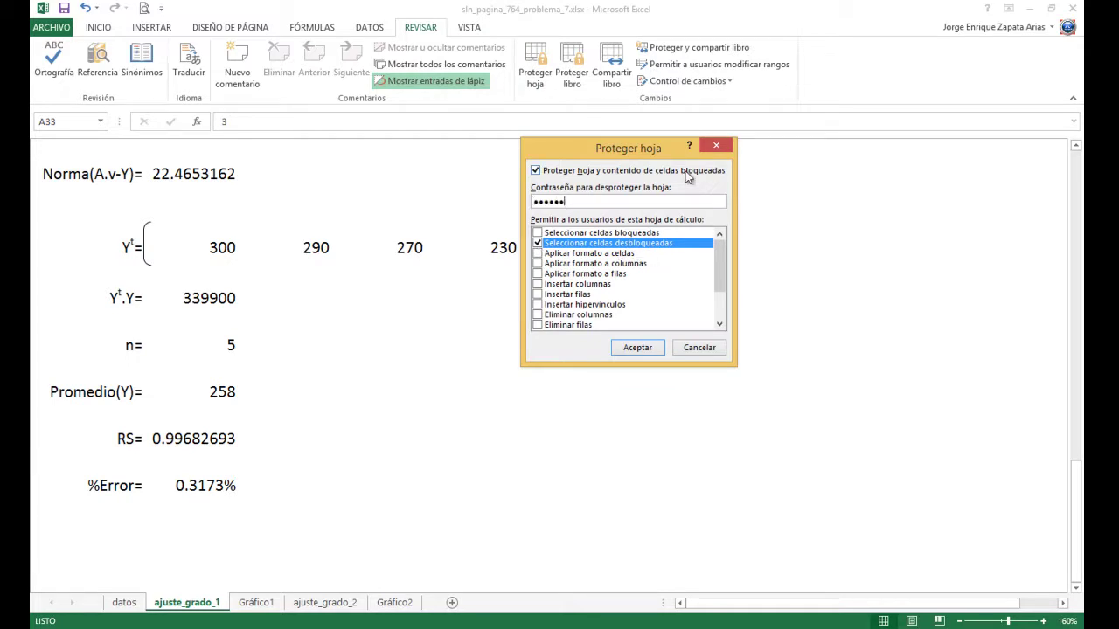
key(Return)
text(1)
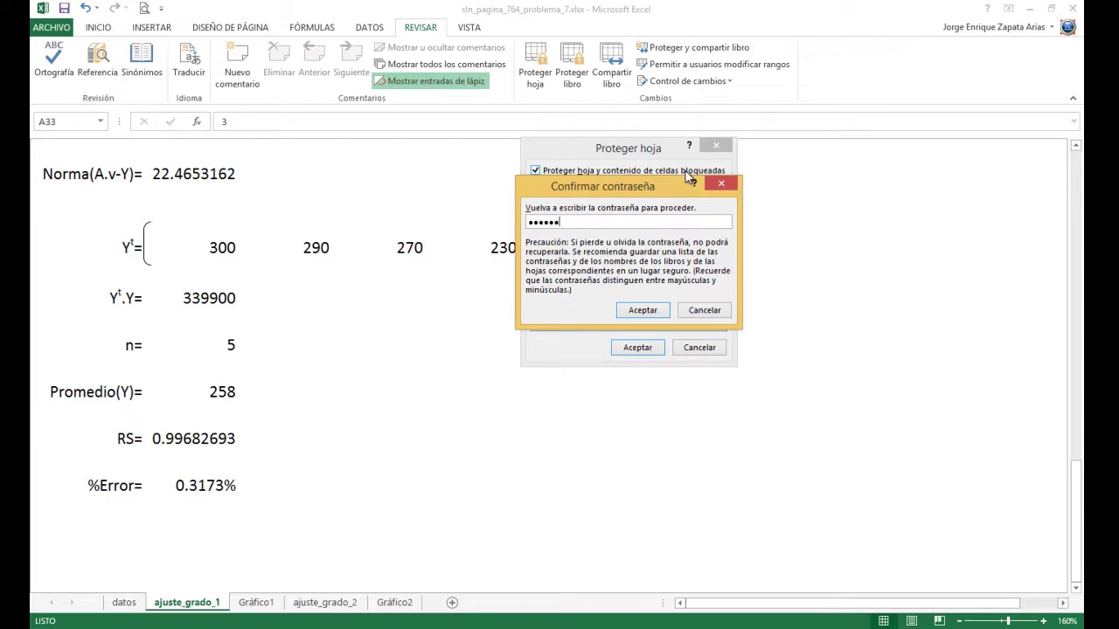
key(Return)
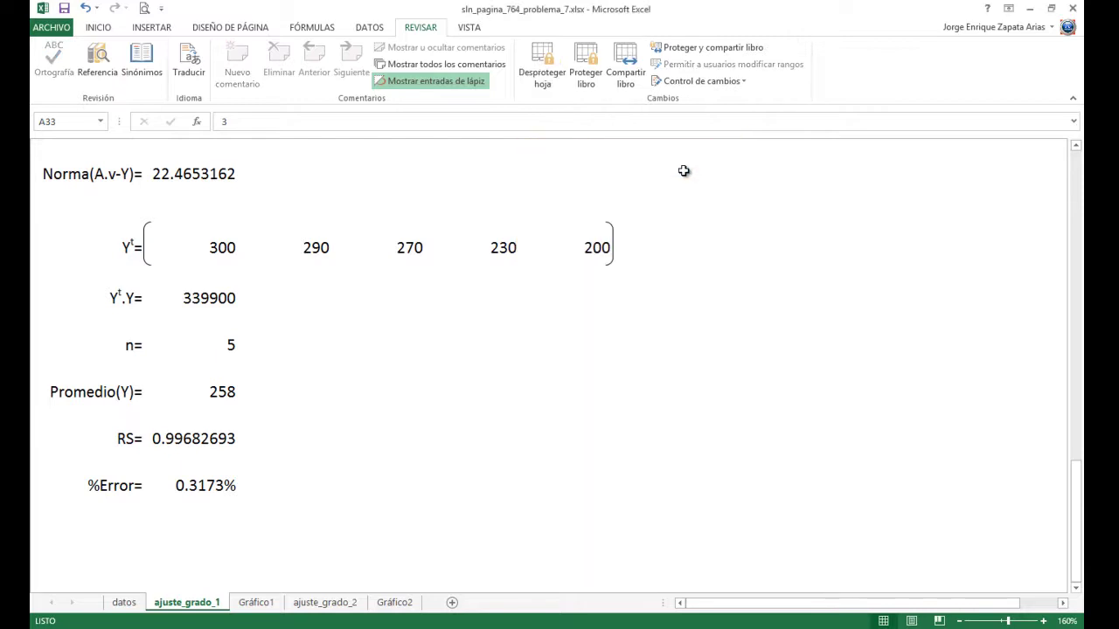
Start protecting the contents and objects of the Gráfico1 chart sheet
click(262, 603)
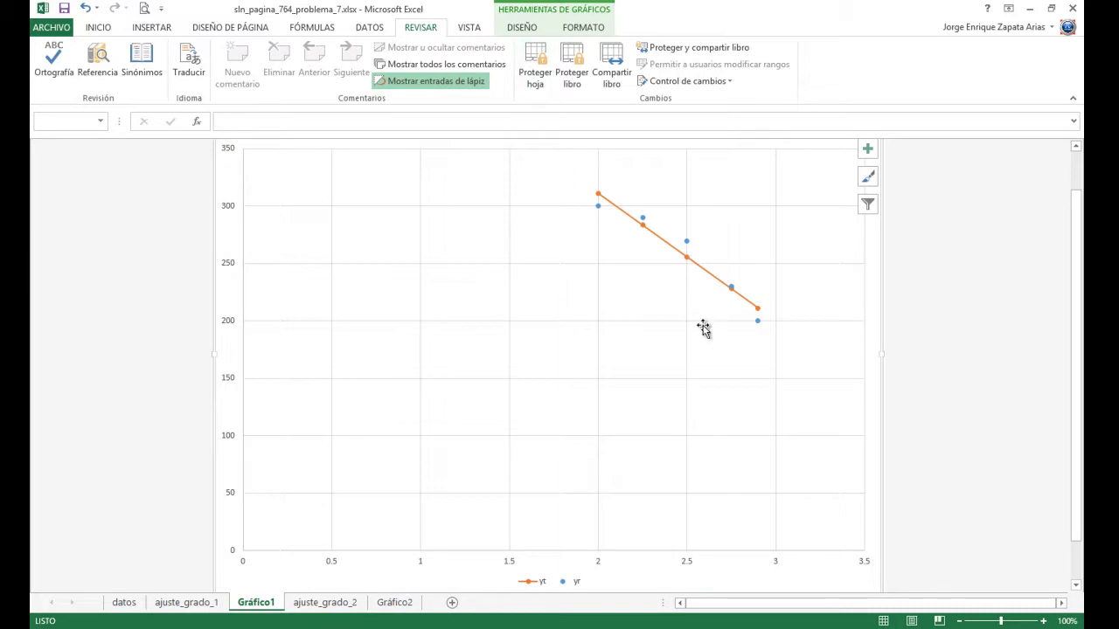
click(537, 79)
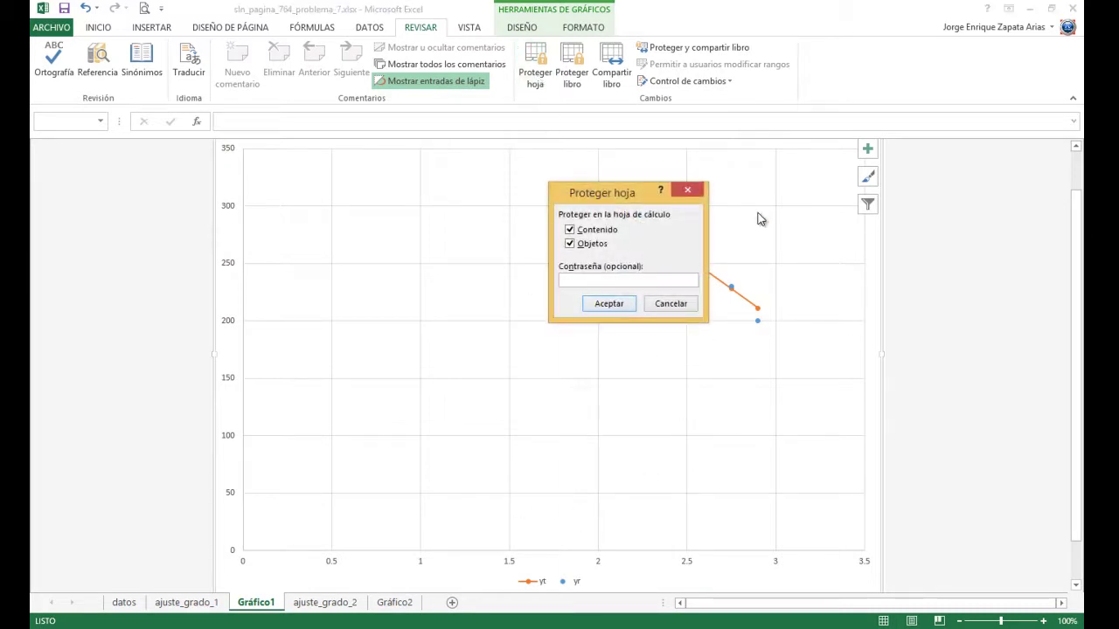